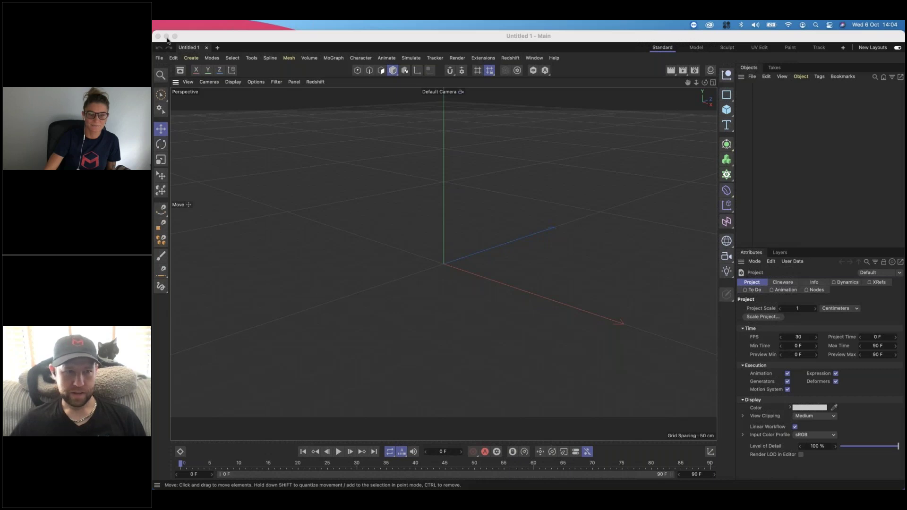
# Step: Add a cube, move it along X to about -571.6 cm, and record its keyframe at frame 0
pyautogui.click(803, 78)
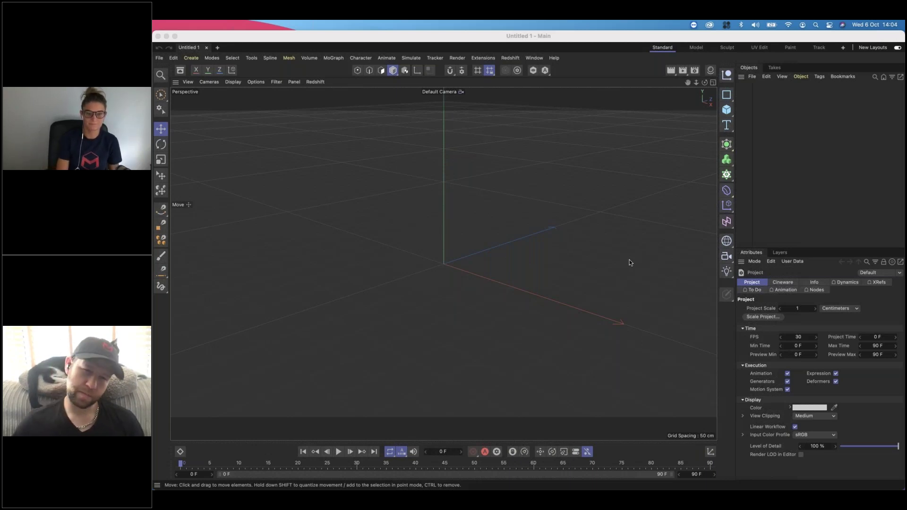
pyautogui.click(727, 110)
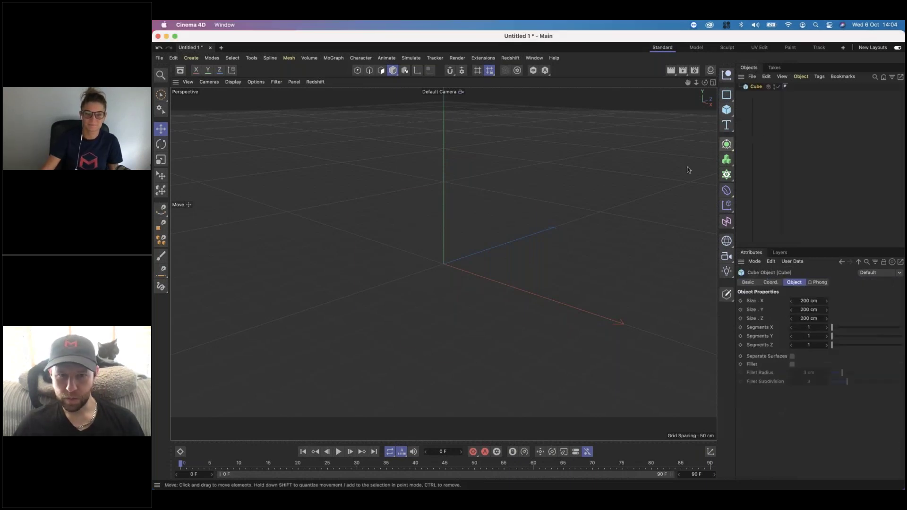
pyautogui.moveTo(455, 279); pyautogui.dragTo(308, 257)
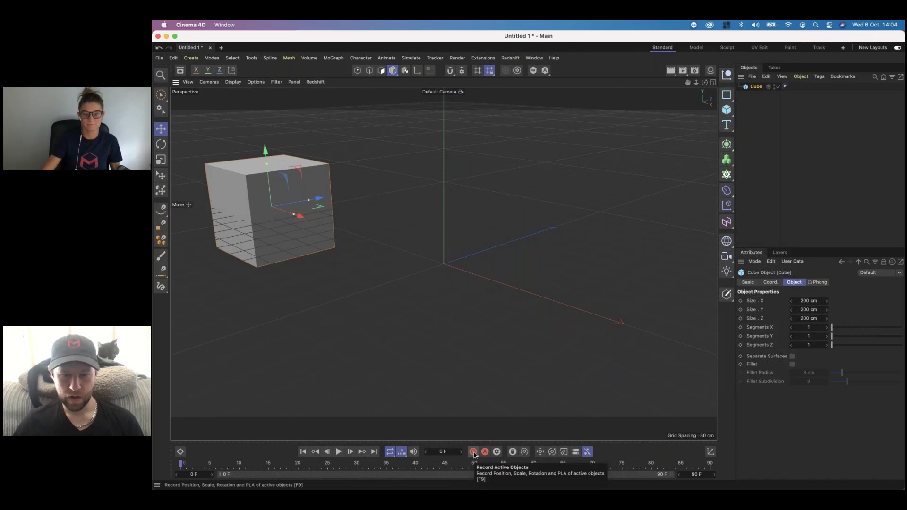
pyautogui.scroll(-1, 521, 342)
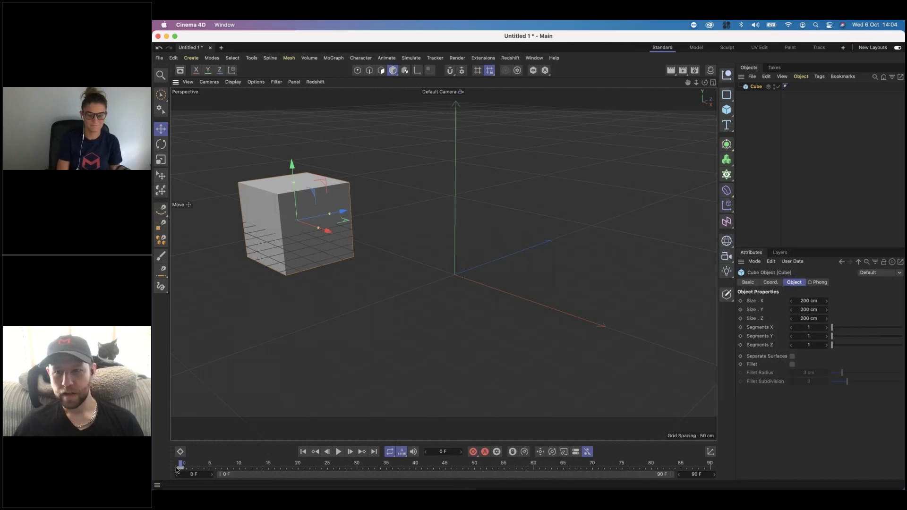
pyautogui.click(775, 283)
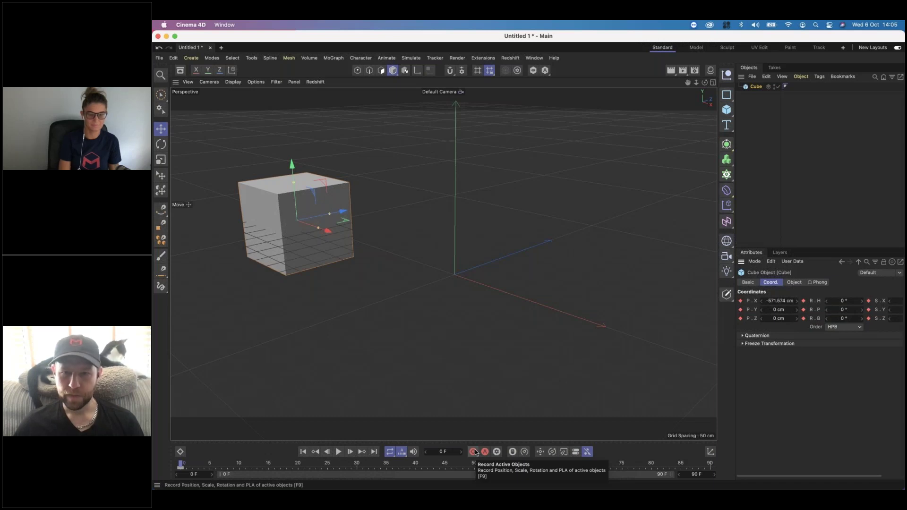
# Step: Look at the keyframing selection settings and the keyframe recording options without choosing any
pyautogui.click(496, 451)
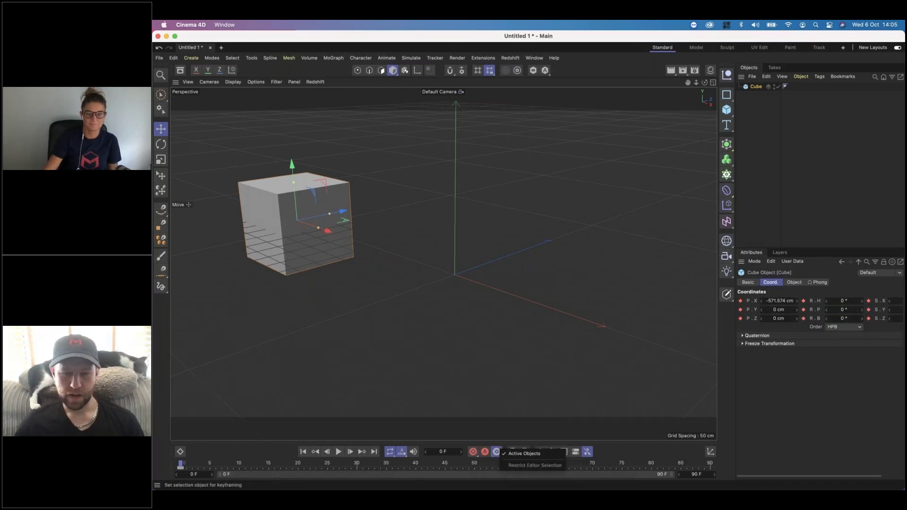
pyautogui.click(473, 451)
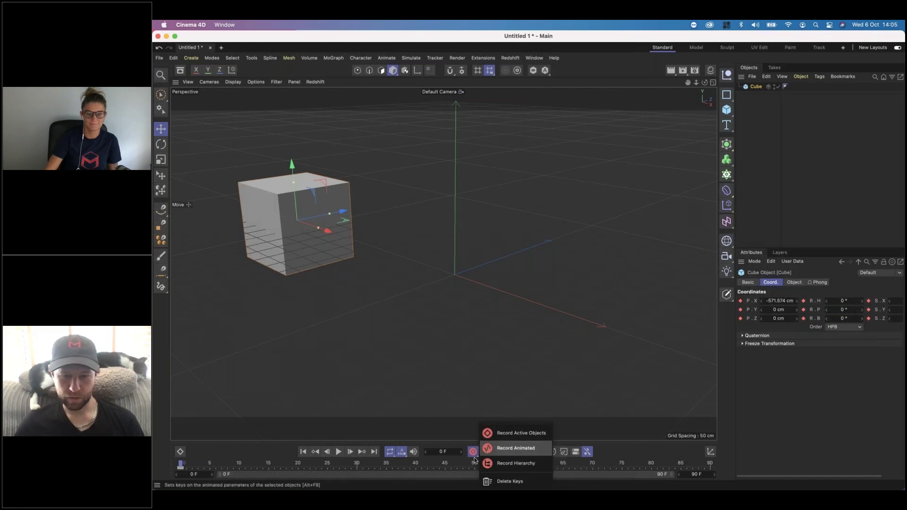
pyautogui.click(441, 425)
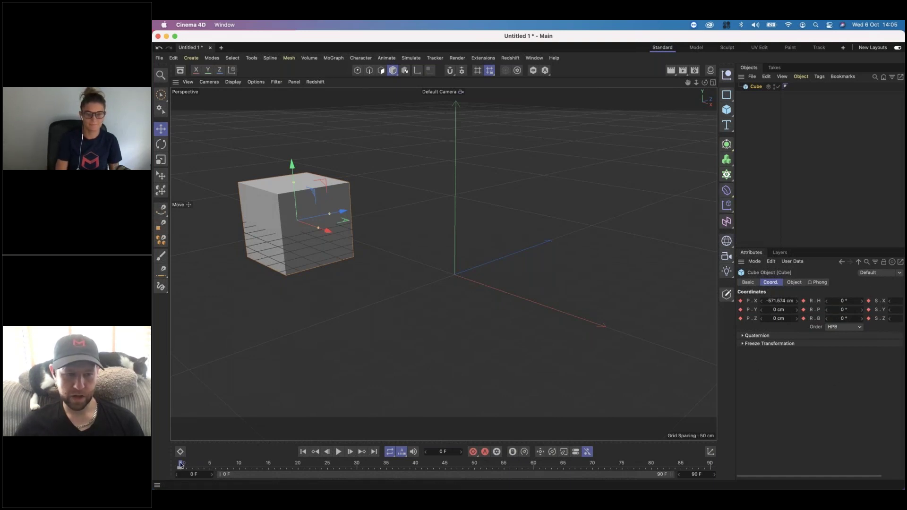
# Step: Try recording a keyframe for the unmoved cube at frame 90, and undo the recording
pyautogui.moveTo(180, 465); pyautogui.dragTo(713, 465)
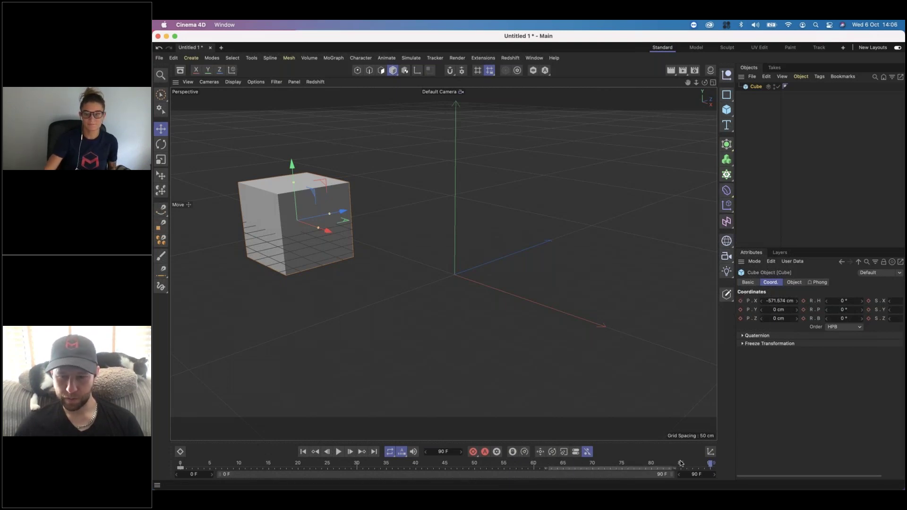
pyautogui.moveTo(710, 465); pyautogui.dragTo(152, 458)
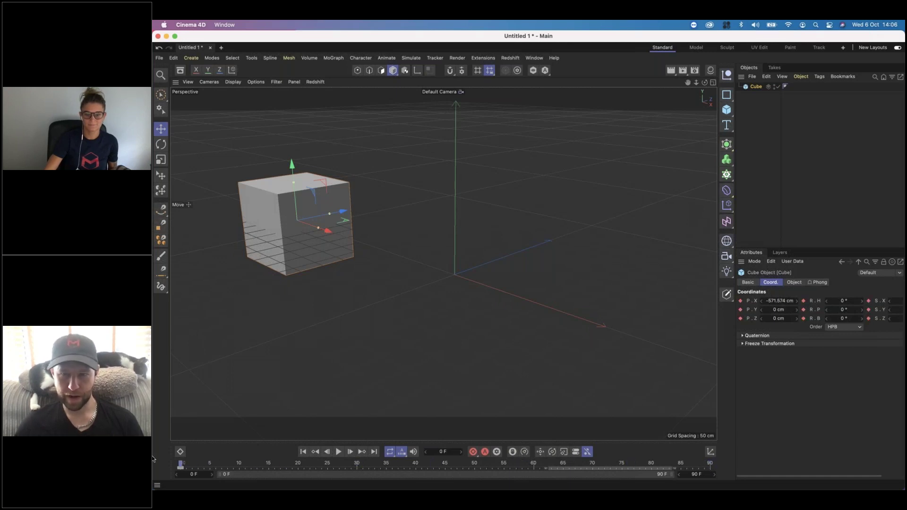
pyautogui.click(186, 465)
pyautogui.moveTo(284, 467); pyautogui.dragTo(768, 471)
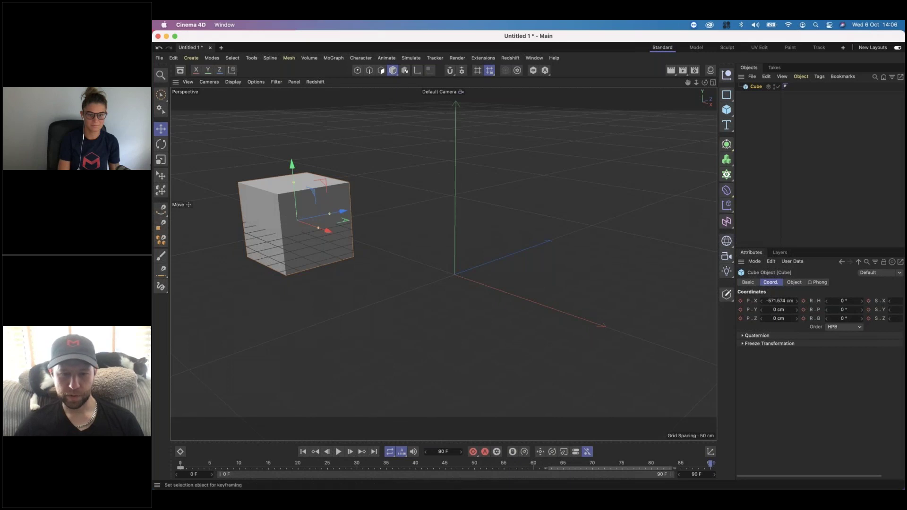
pyautogui.click(473, 452)
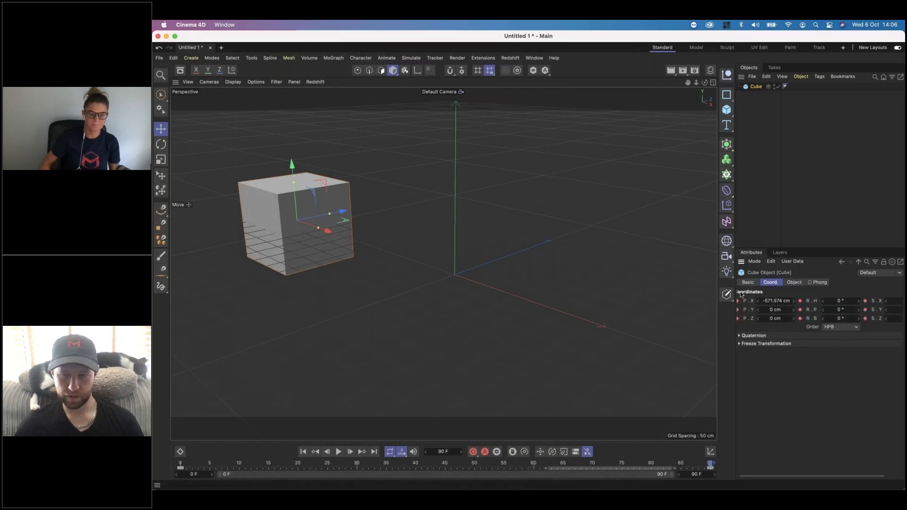
pyautogui.click(763, 317)
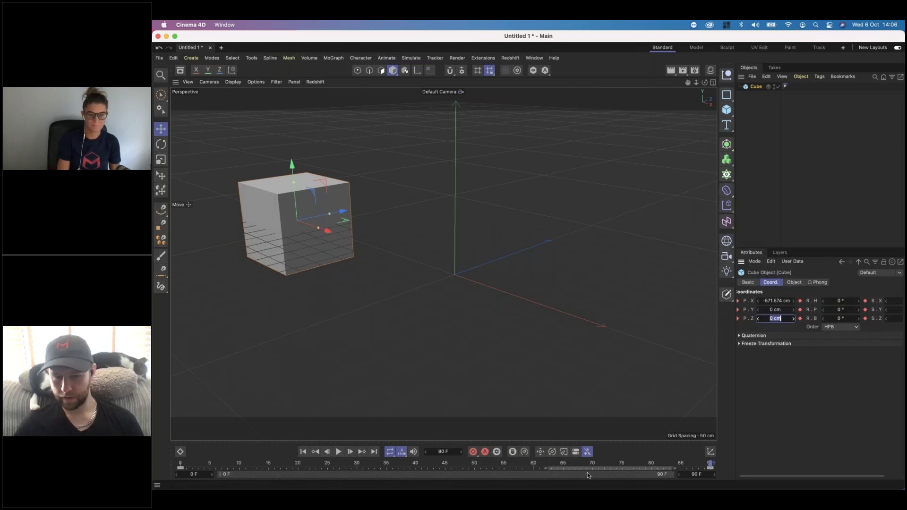
pyautogui.click(159, 48)
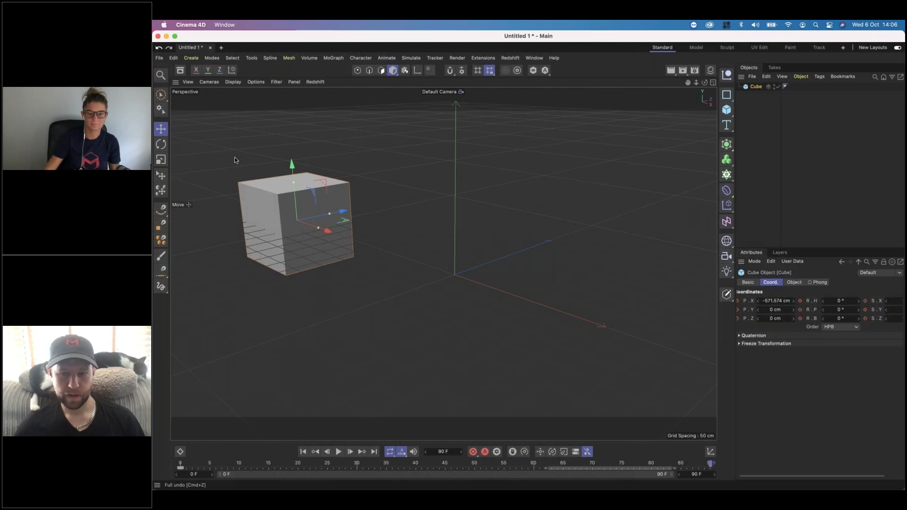
# Step: At frame 90, move the cube along X to about 287.3 cm and scrub the timeline without recording a keyframe
pyautogui.moveTo(256, 466); pyautogui.dragTo(551, 465)
pyautogui.moveTo(668, 476); pyautogui.dragTo(712, 467)
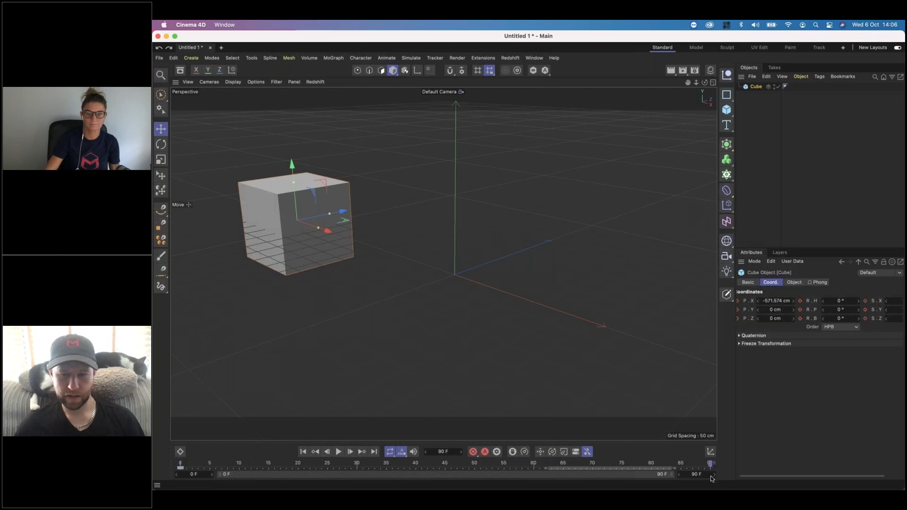
pyautogui.moveTo(328, 234); pyautogui.dragTo(658, 298)
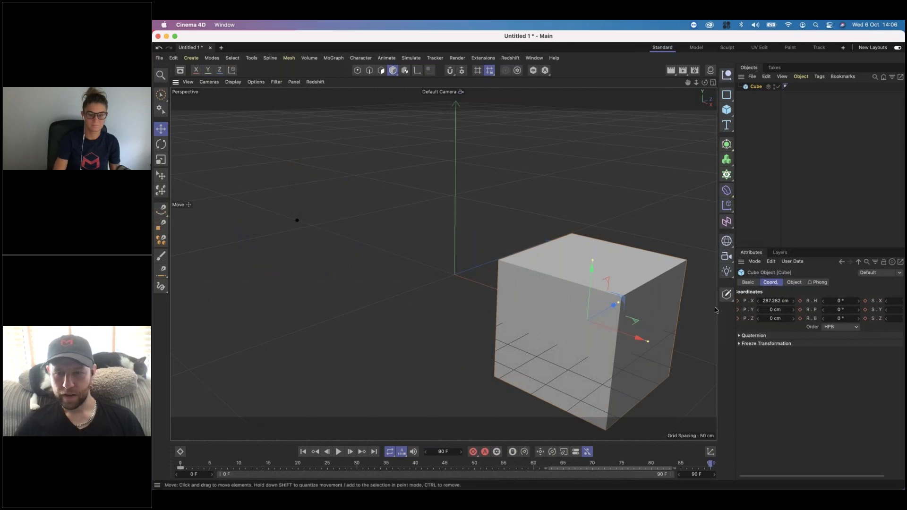
pyautogui.moveTo(735, 308); pyautogui.dragTo(680, 308)
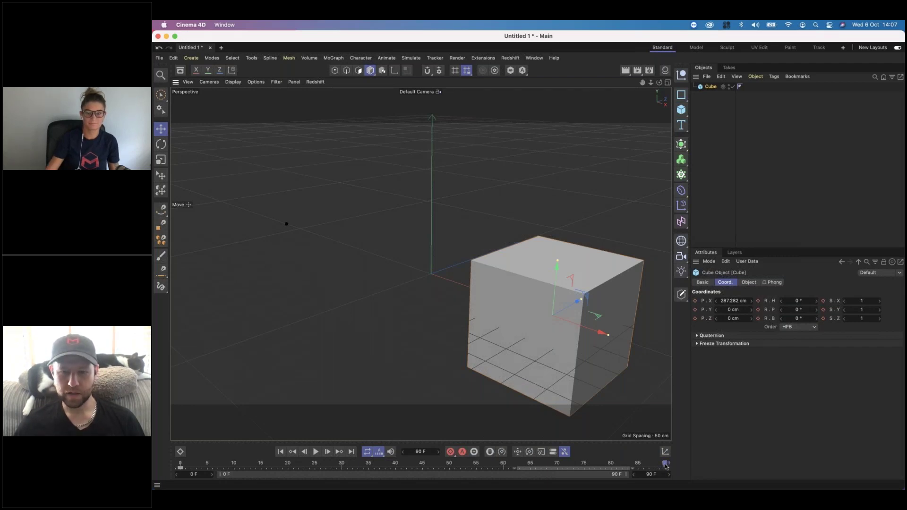
pyautogui.click(632, 466)
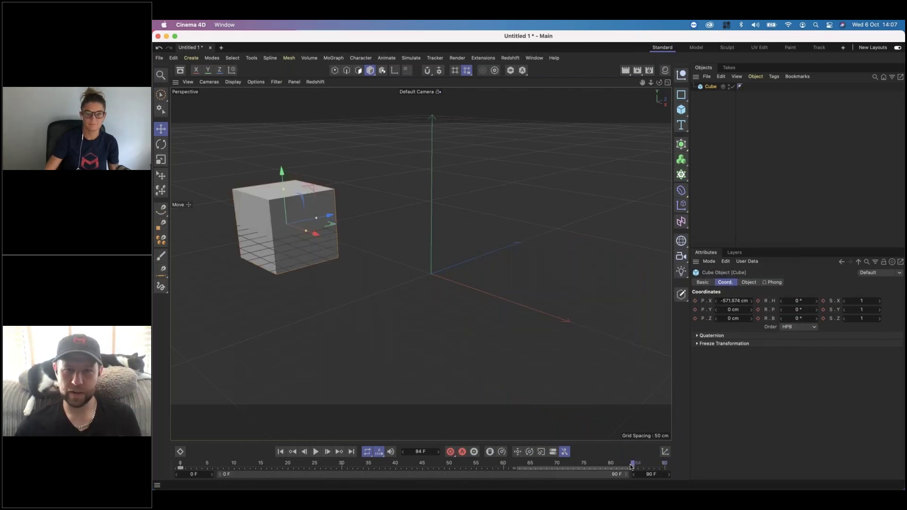
pyautogui.press('f')
pyautogui.press('f')
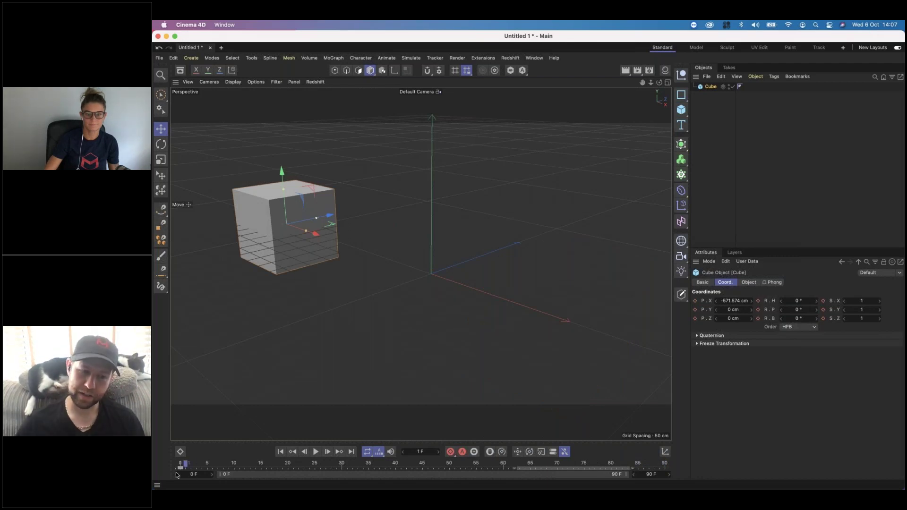
pyautogui.click(580, 466)
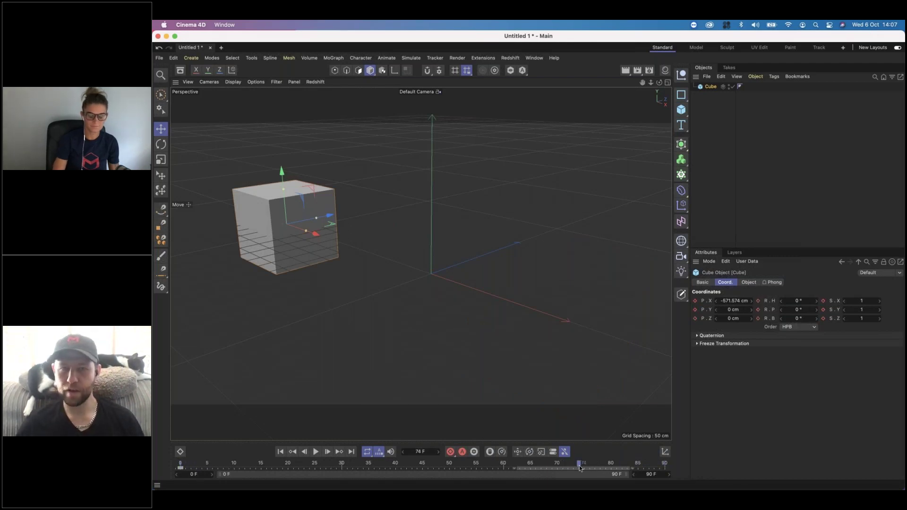
# Step: At frame 90, move the cube along X to about 315.7 cm and record its keyframe
pyautogui.moveTo(581, 468); pyautogui.dragTo(665, 466)
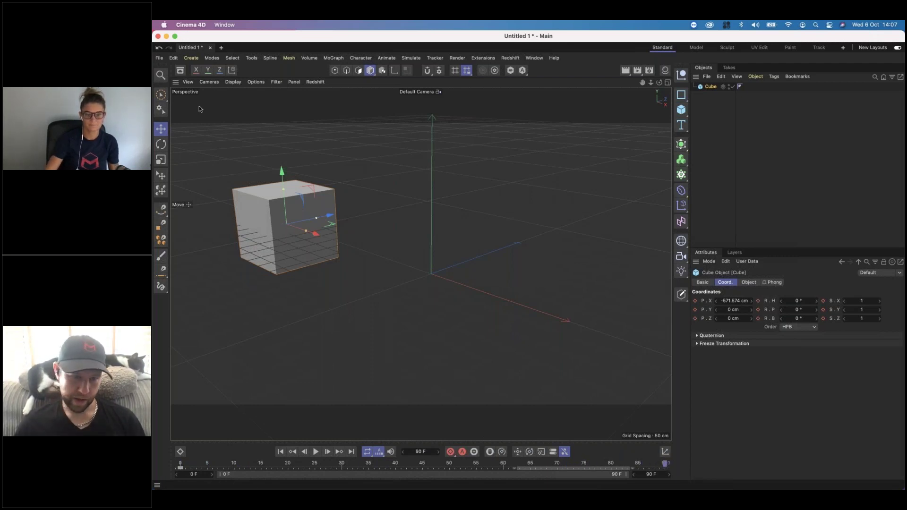
pyautogui.moveTo(315, 234); pyautogui.dragTo(635, 271)
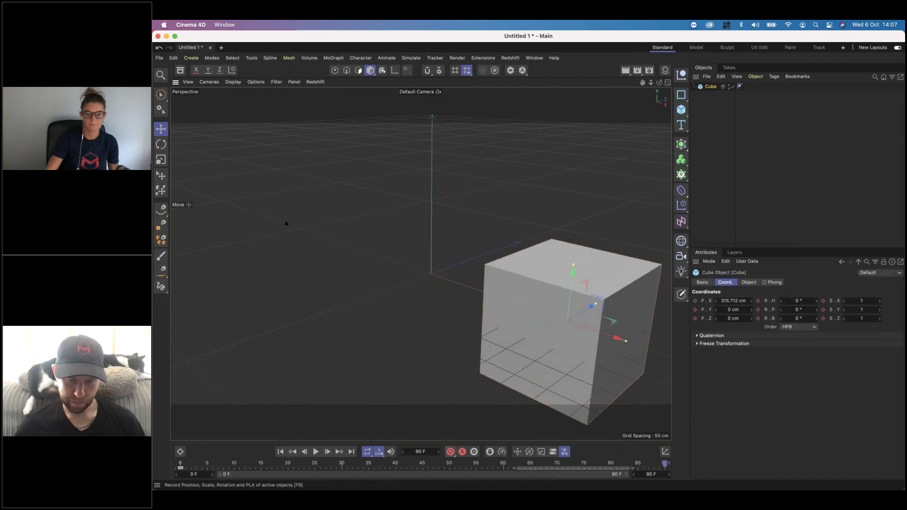
pyautogui.click(450, 452)
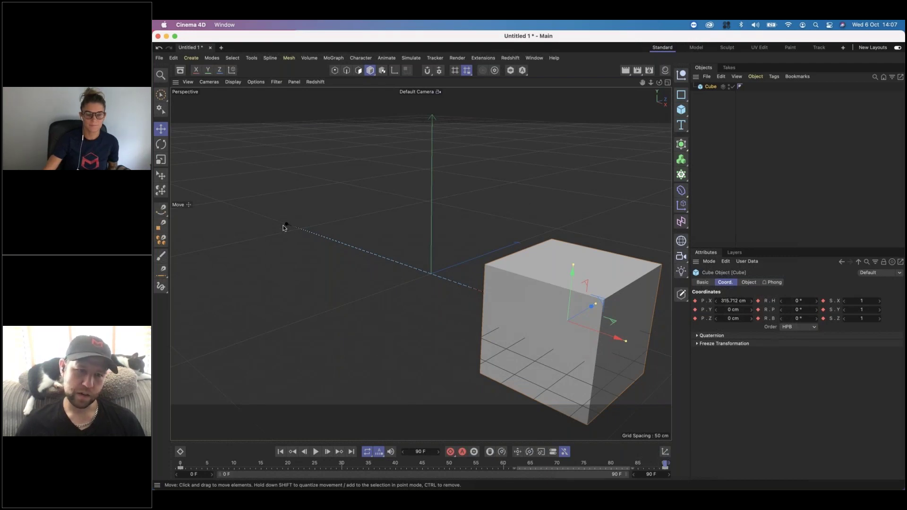
# Step: Scrub back to frame 0 and play the cube's animation to check its straight movement along X
pyautogui.moveTo(636, 465); pyautogui.dragTo(390, 465)
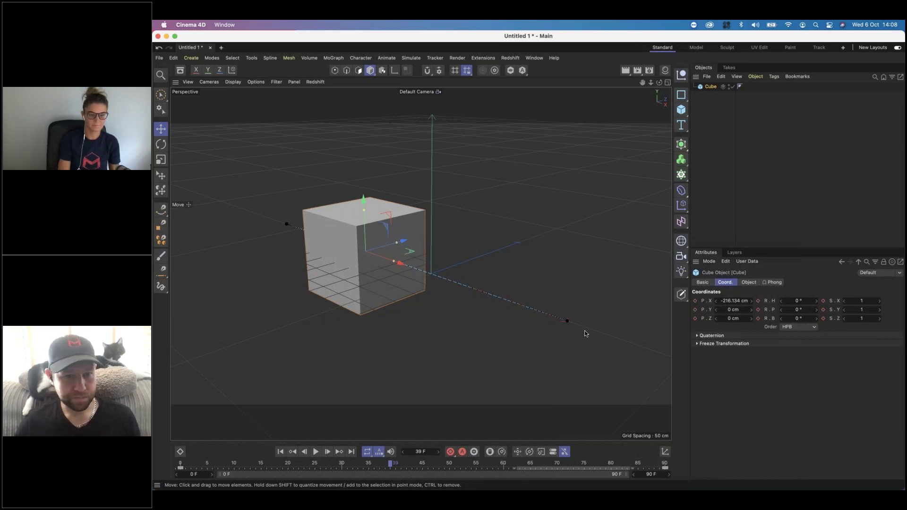
pyautogui.moveTo(390, 465); pyautogui.dragTo(181, 465)
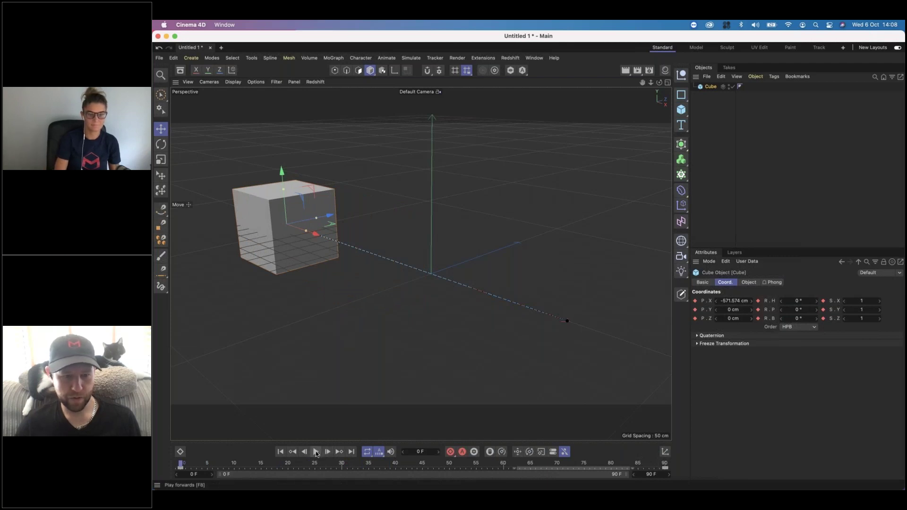
pyautogui.click(316, 452)
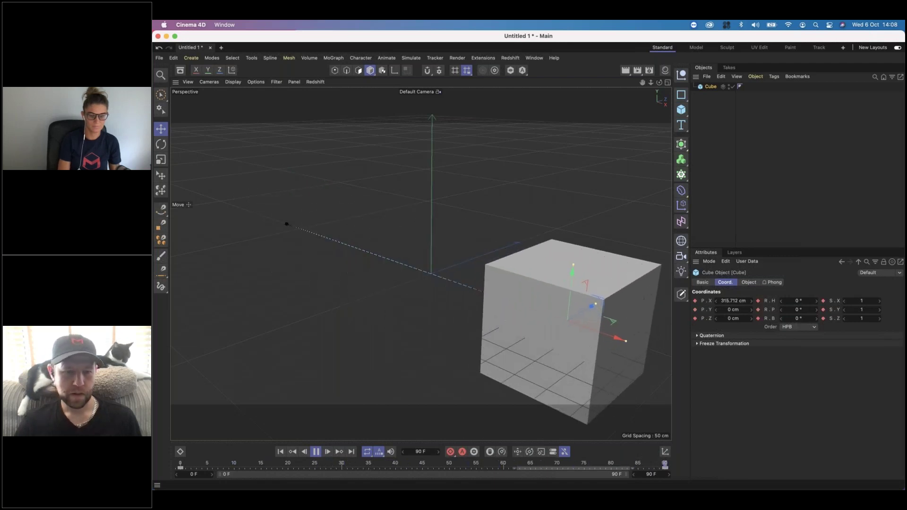
pyautogui.click(315, 452)
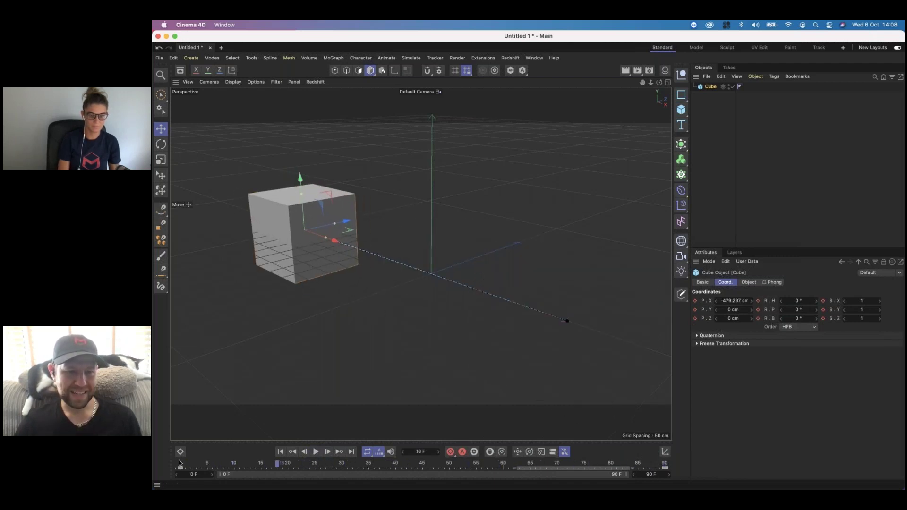
pyautogui.press('F8')
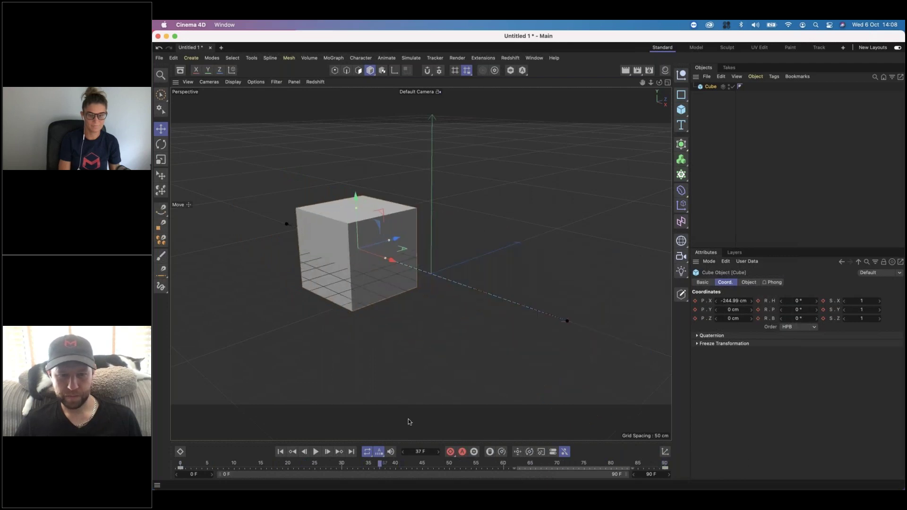
# Step: At frame 45, raise the cube along Y to about 125.3 cm and record a keyframe there
pyautogui.press('f')
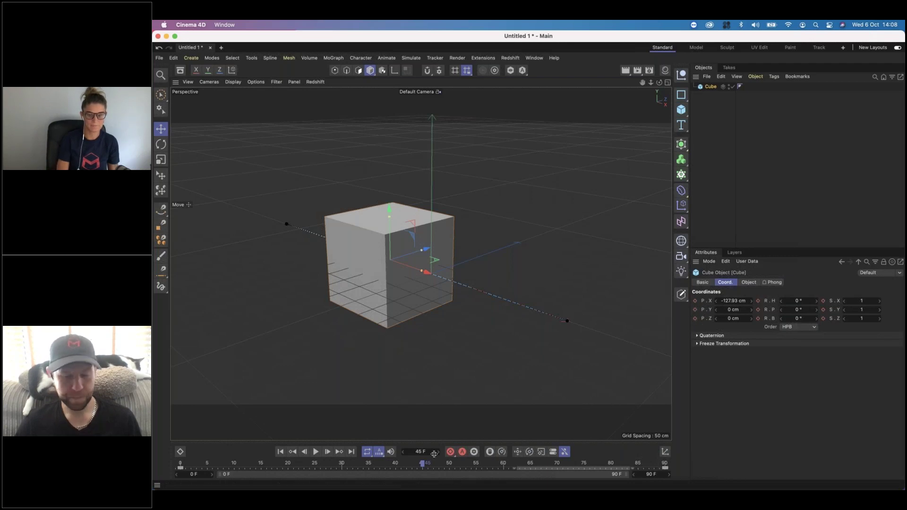
pyautogui.moveTo(388, 232); pyautogui.dragTo(388, 175)
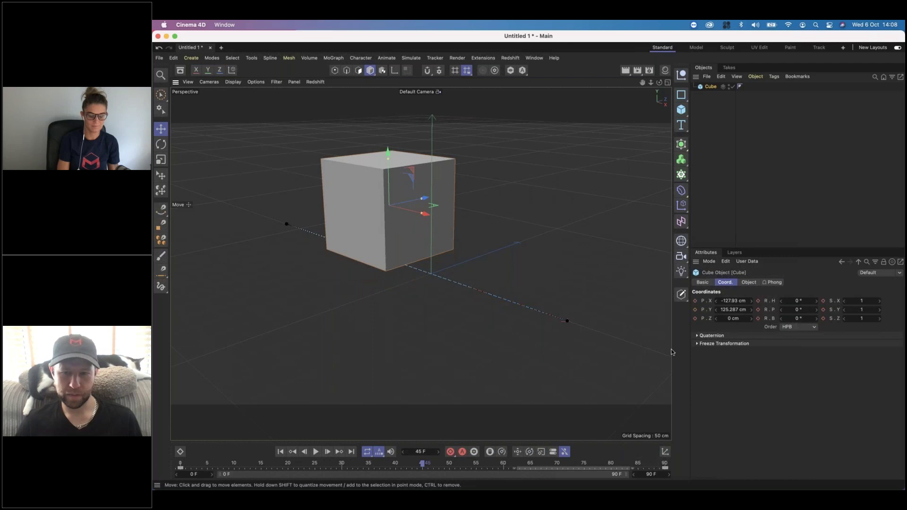
pyautogui.click(451, 453)
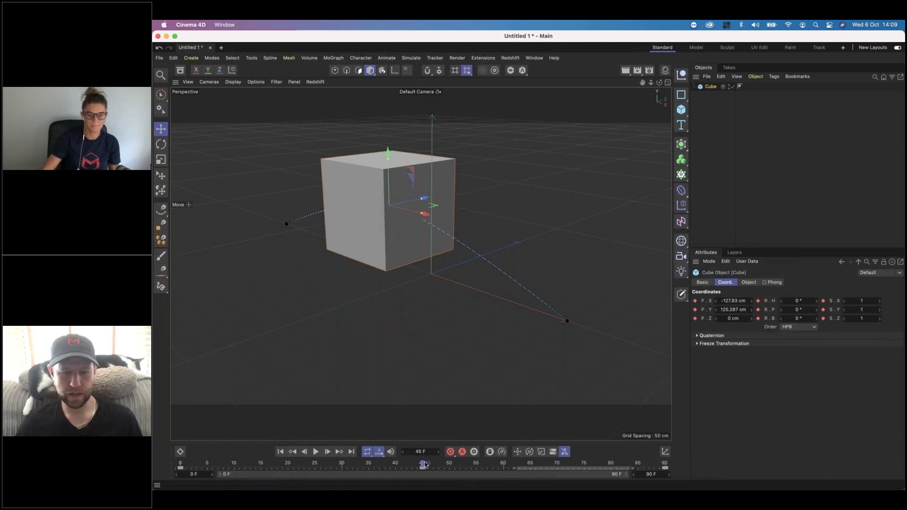
# Step: Play and scrub the animation through frame 90 to check the cube's arced path
pyautogui.moveTo(413, 466); pyautogui.dragTo(282, 465)
pyautogui.click(316, 451)
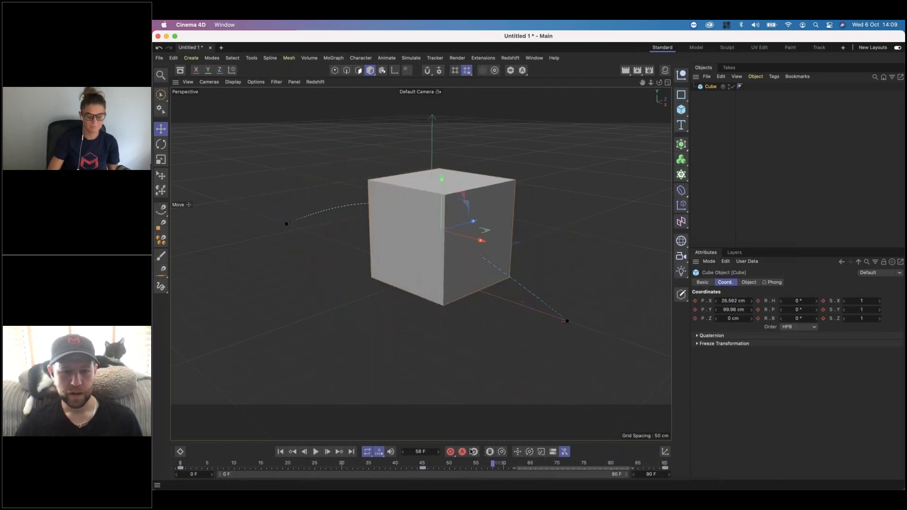
pyautogui.moveTo(422, 465); pyautogui.dragTo(698, 469)
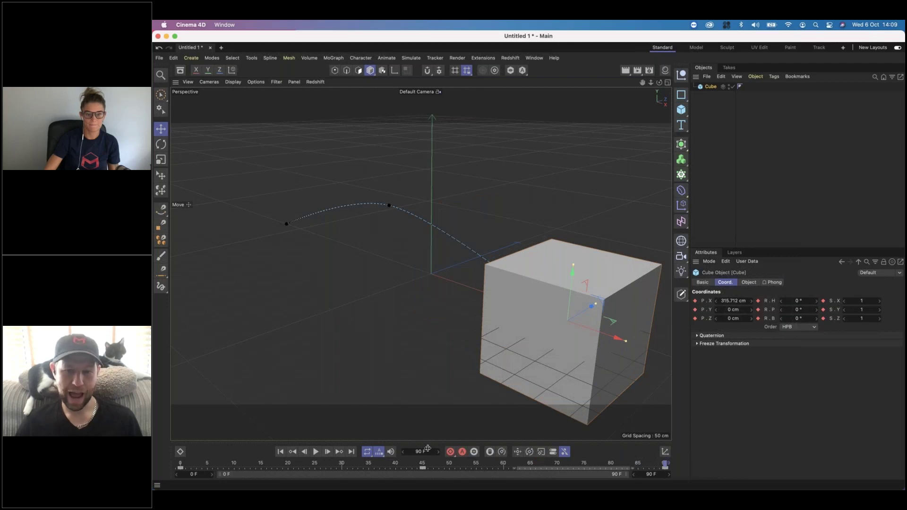
# Step: Look at the keyframe recording options again, dismiss them, and deselect the cube
pyautogui.click(450, 453)
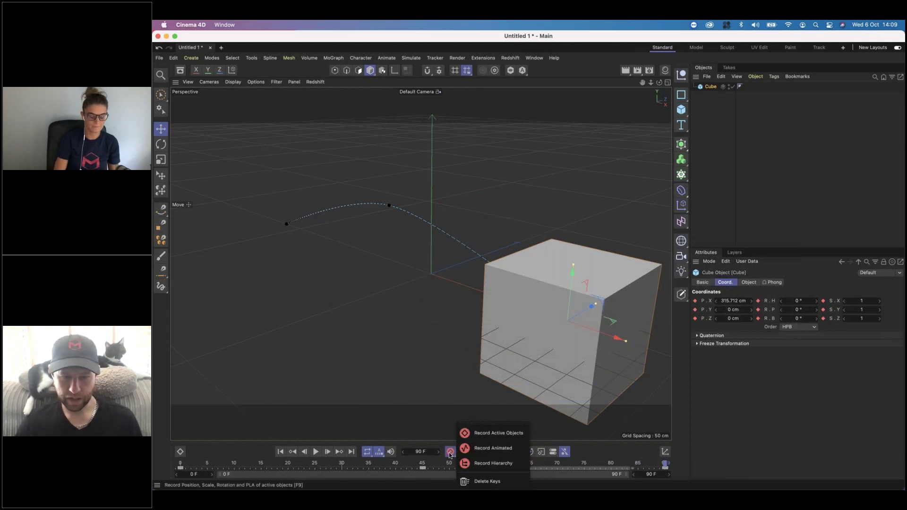
pyautogui.click(436, 414)
pyautogui.click(437, 415)
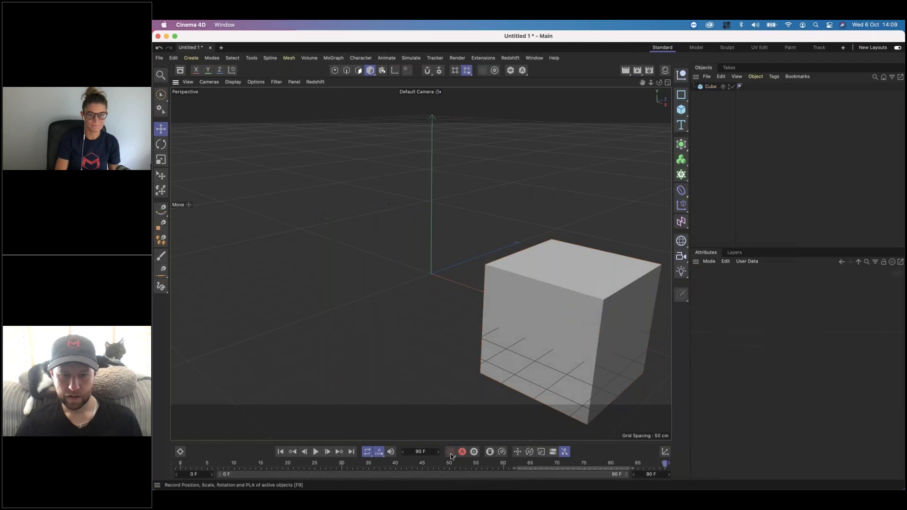
# Step: Select the cube, reduce its height to about 54.7 cm in the viewport, and return the timeline to frame 0
pyautogui.click(622, 317)
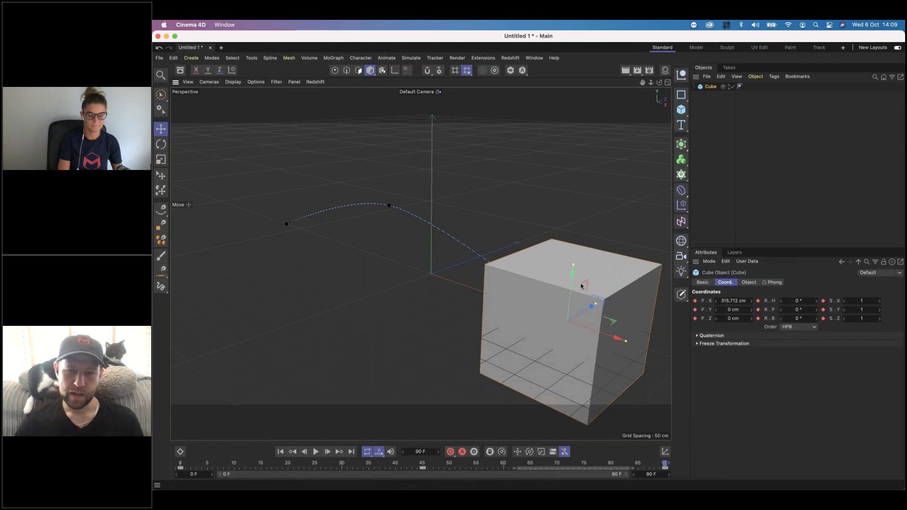
pyautogui.moveTo(574, 270); pyautogui.dragTo(570, 306)
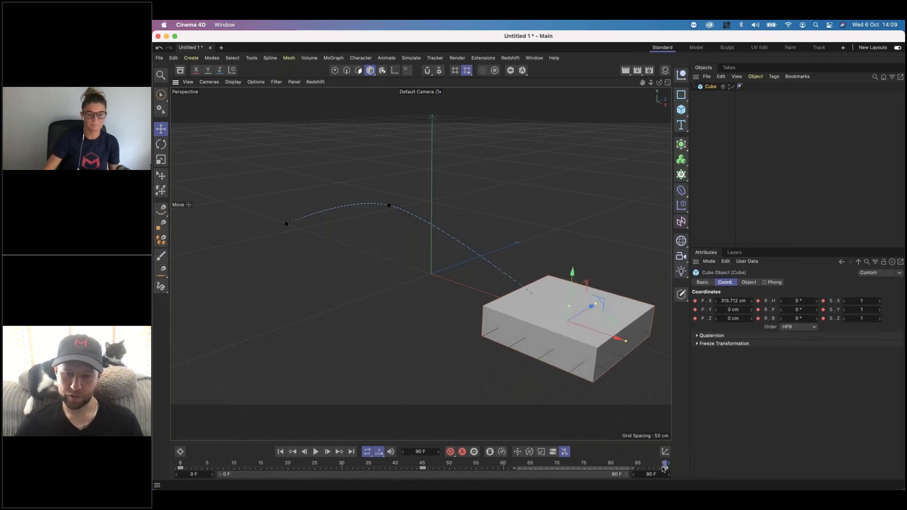
pyautogui.moveTo(625, 465); pyautogui.dragTo(180, 465)
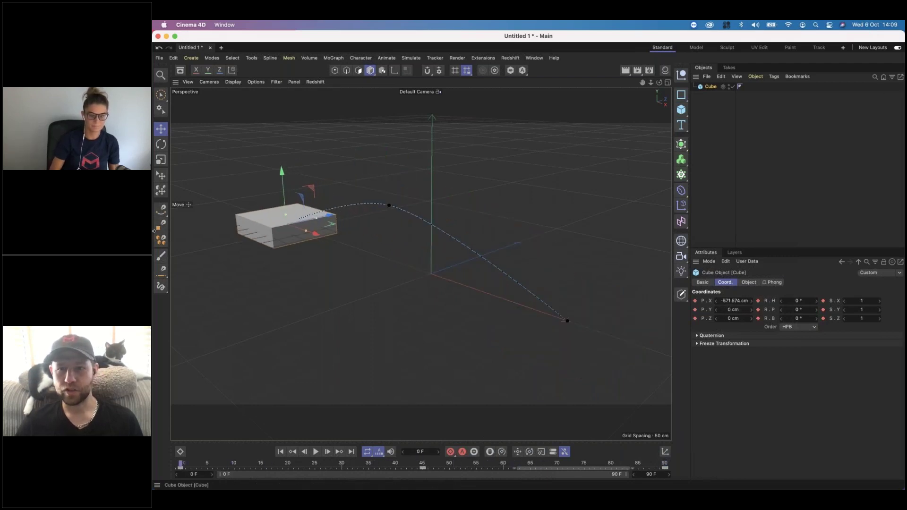
# Step: At frame 0, set the cube's Size Y to 30 cm and record a keyframe on that parameter
pyautogui.click(749, 282)
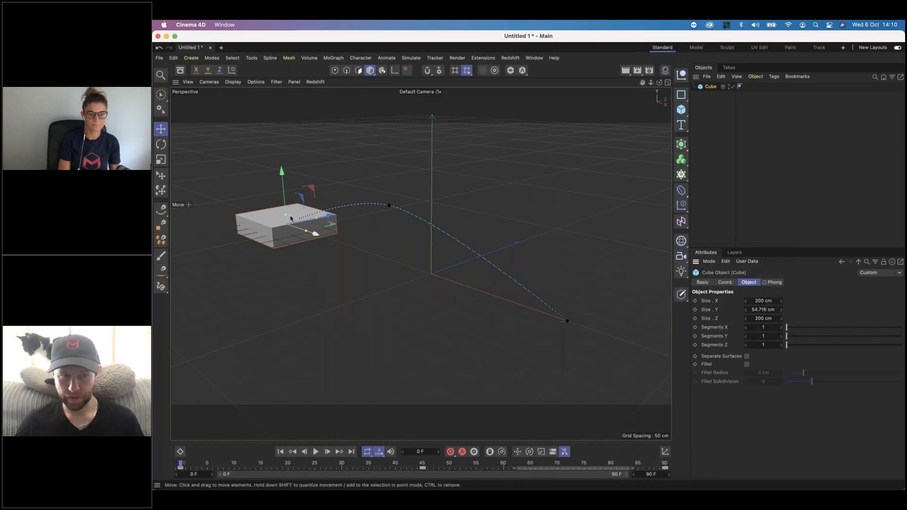
pyautogui.moveTo(286, 215); pyautogui.dragTo(279, 236)
pyautogui.click(758, 311)
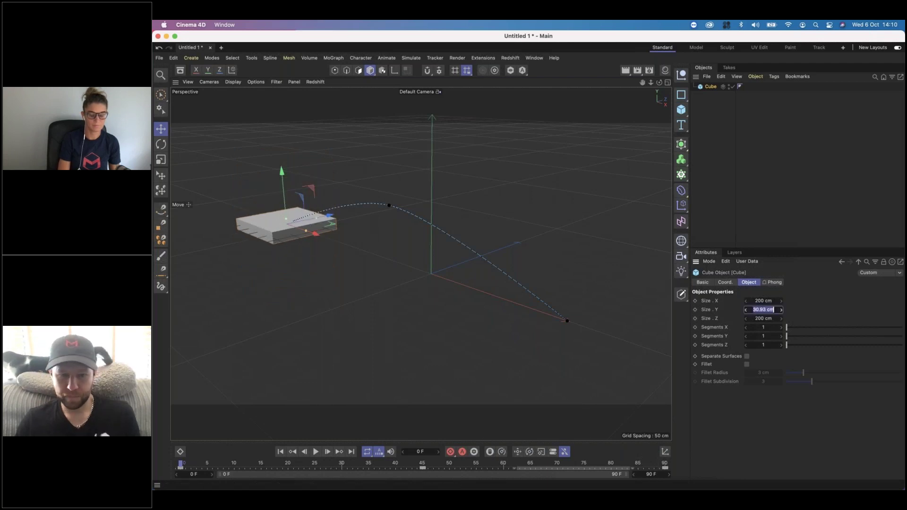
pyautogui.write('30')
pyautogui.press('Return')
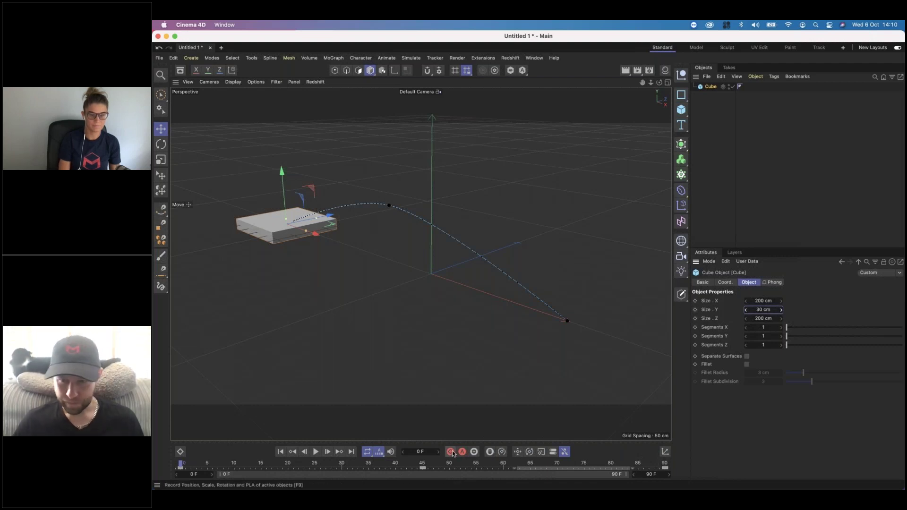
pyautogui.click(695, 310)
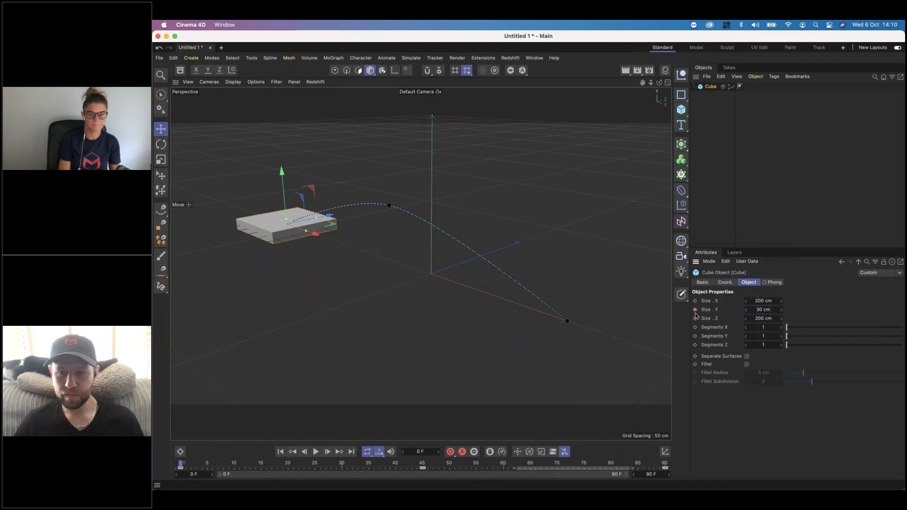
# Step: At frame 90, set the cube's Size Y to 200 cm and record a keyframe on that parameter
pyautogui.moveTo(187, 467); pyautogui.dragTo(678, 480)
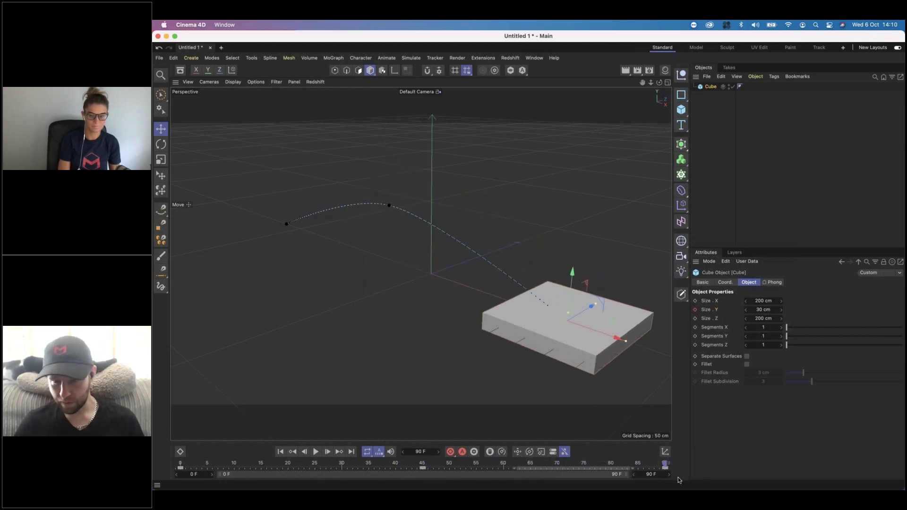
pyautogui.click(760, 310)
pyautogui.write('200')
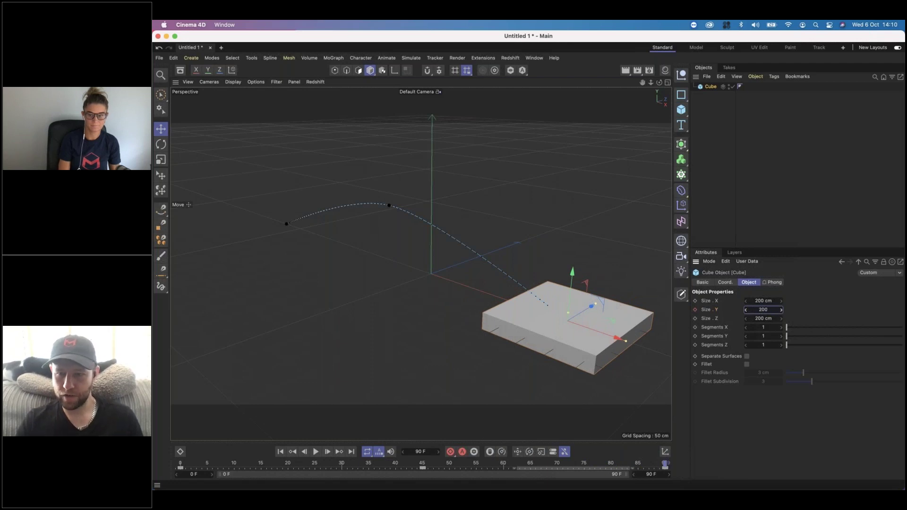
pyautogui.press('Return')
pyautogui.click(695, 309)
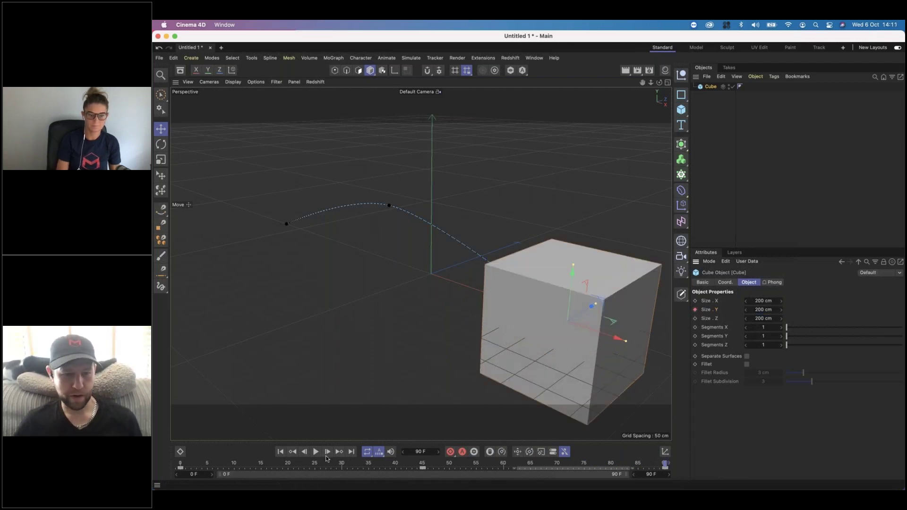
# Step: Play the animation from the start and scrub to frame 90 to check the cube's change in height
pyautogui.click(281, 452)
pyautogui.click(316, 452)
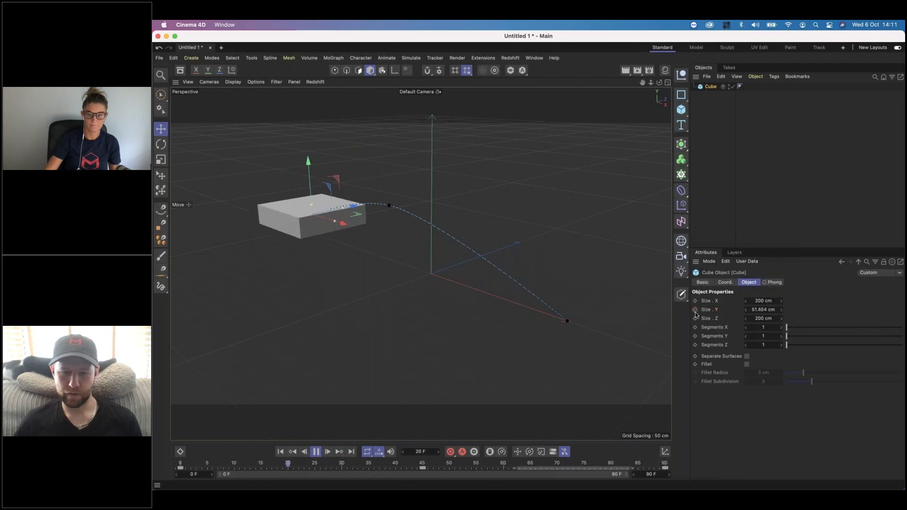
pyautogui.press('F8')
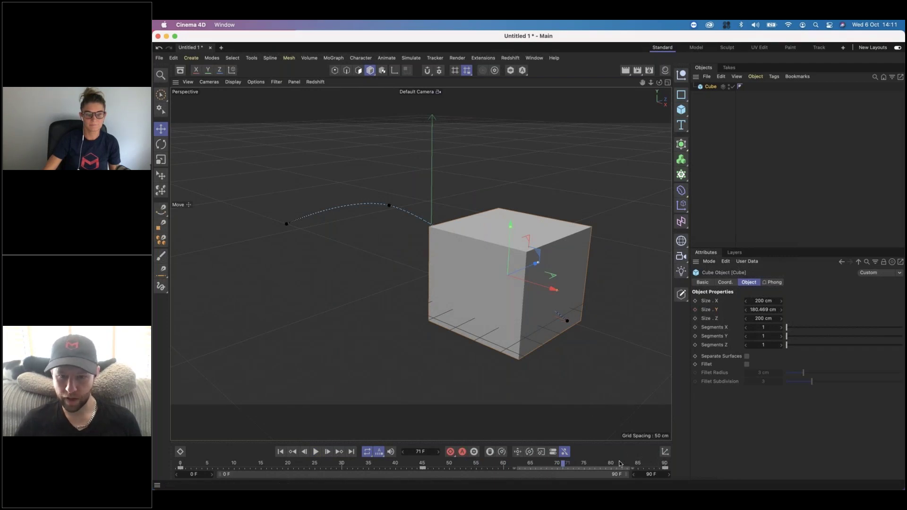
pyautogui.moveTo(620, 464); pyautogui.dragTo(680, 463)
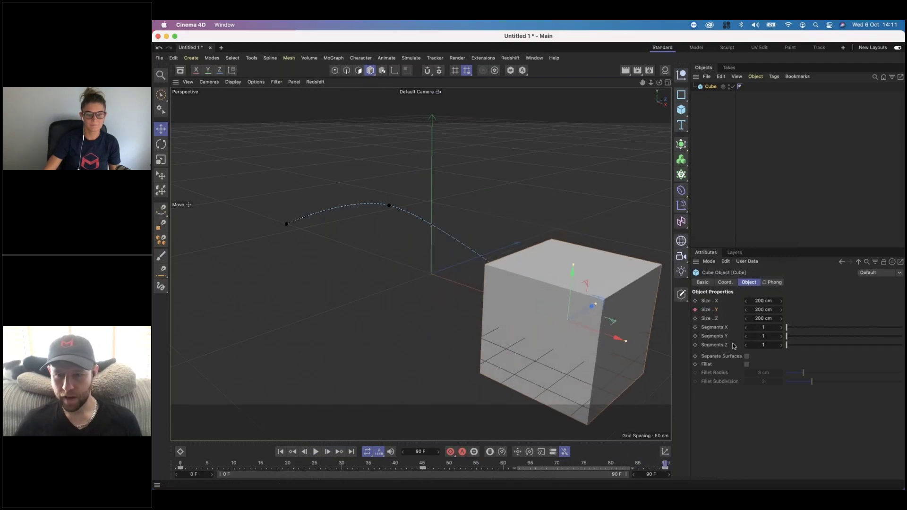
# Step: Change the cube's Size Y at frame 90 to 150 cm and update its keyframe
pyautogui.doubleClick(763, 309)
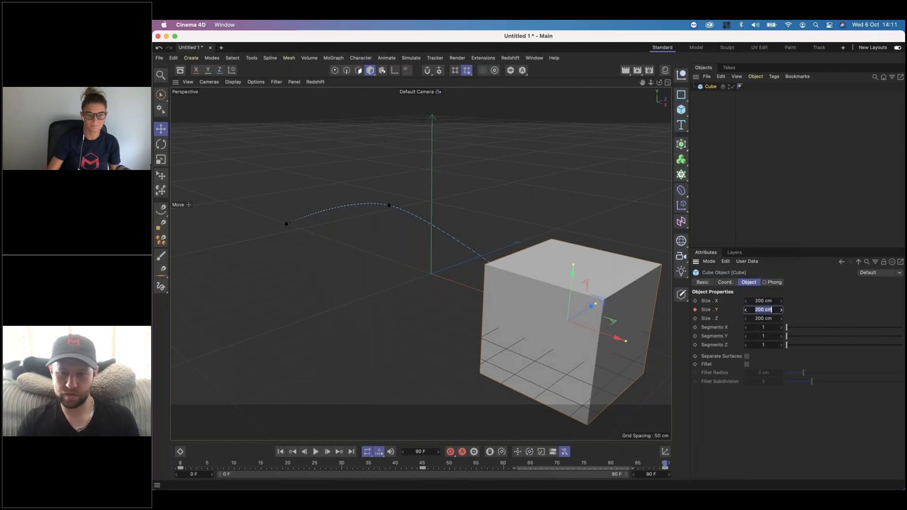
pyautogui.write('150')
pyautogui.press('Return')
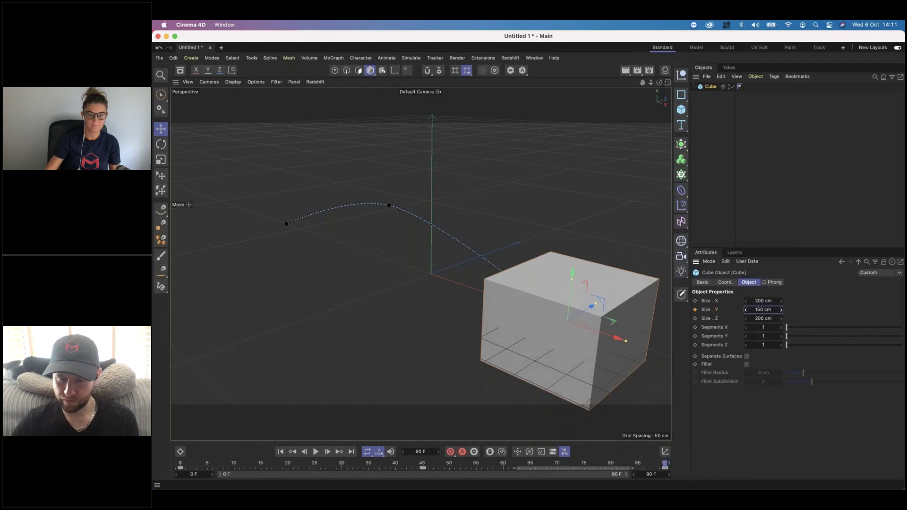
pyautogui.click(695, 310)
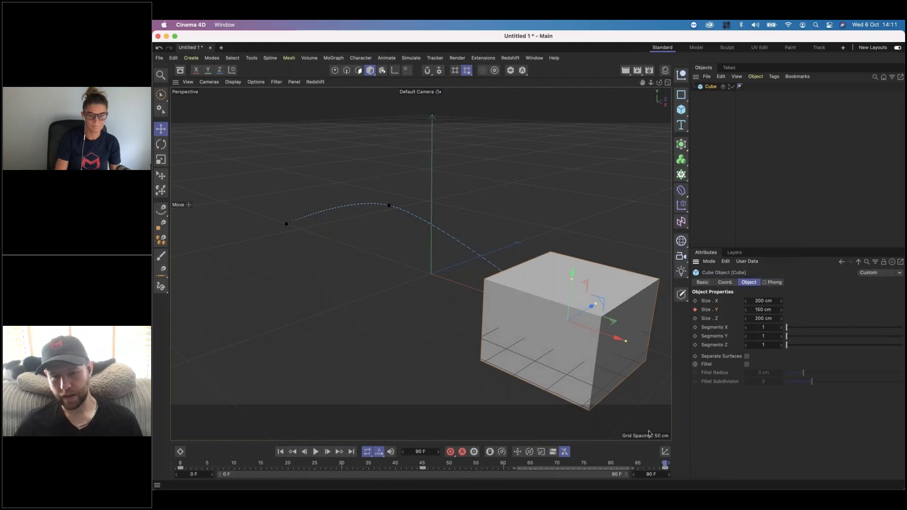
# Step: Scrub the timeline and jump between its first and last frames to review the height animation, stopping at frame 44
pyautogui.click(569, 466)
pyautogui.moveTo(610, 466); pyautogui.dragTo(304, 466)
pyautogui.moveTo(212, 464); pyautogui.dragTo(666, 466)
pyautogui.hotkey('shift', 'f')
pyautogui.hotkey('shift', 'g')
pyautogui.hotkey('shift', 'f')
pyautogui.moveTo(615, 466); pyautogui.dragTo(416, 465)
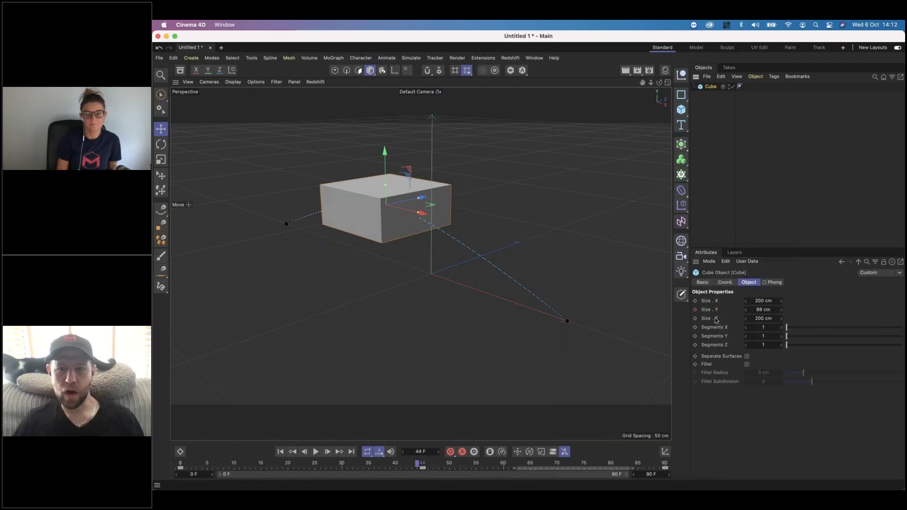
# Step: Make the cube editable at frame 44 and scrub to frame 90 to check its animation
pyautogui.click(681, 294)
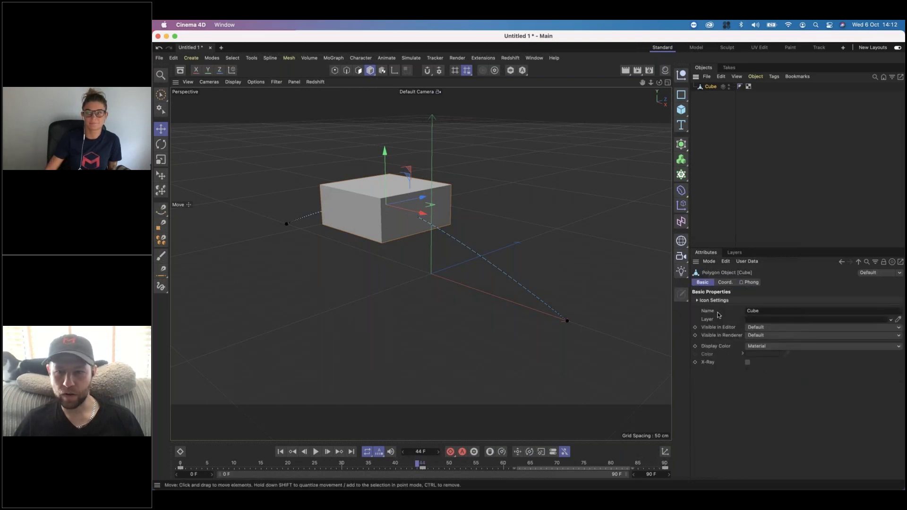
pyautogui.moveTo(417, 473); pyautogui.dragTo(650, 473)
pyautogui.moveTo(593, 475); pyautogui.dragTo(679, 477)
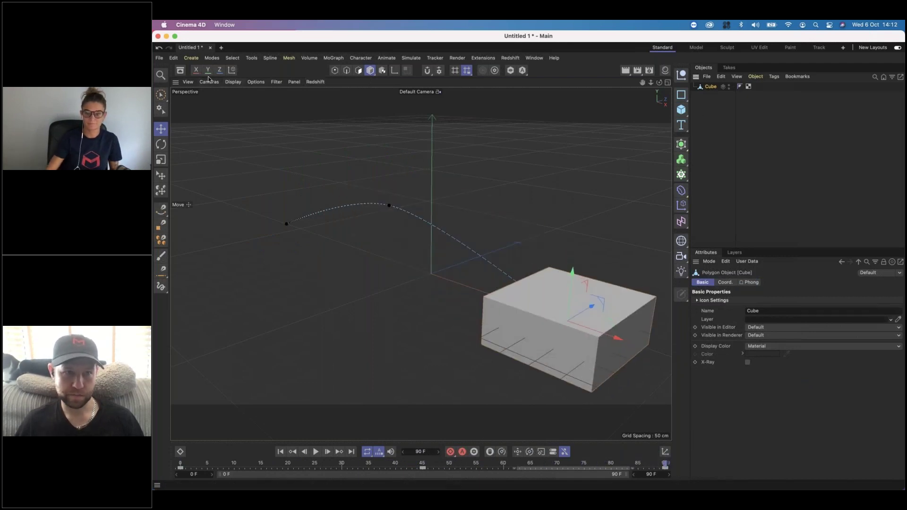
# Step: Try to animate the cube's height with the Scale tool, stretching it along Y at frame 90 and flattening it at frame 0
pyautogui.press('t')
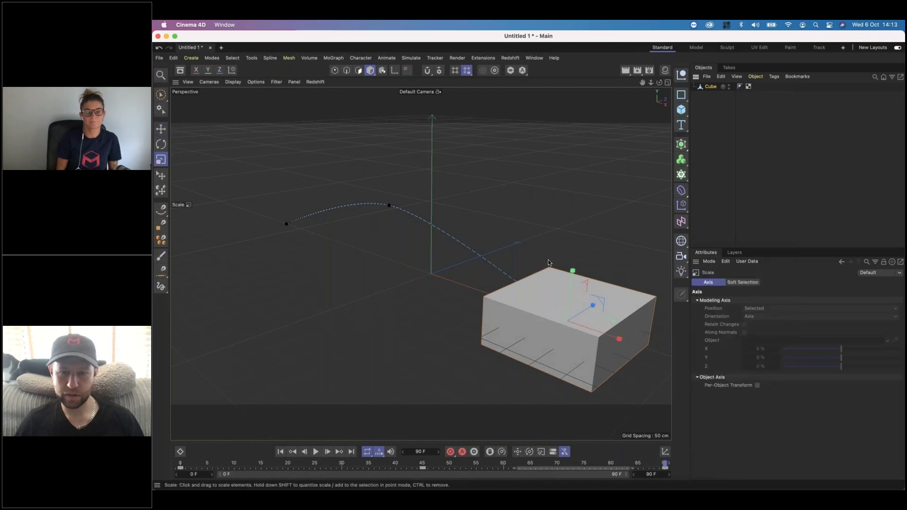
pyautogui.moveTo(569, 274); pyautogui.dragTo(574, 192)
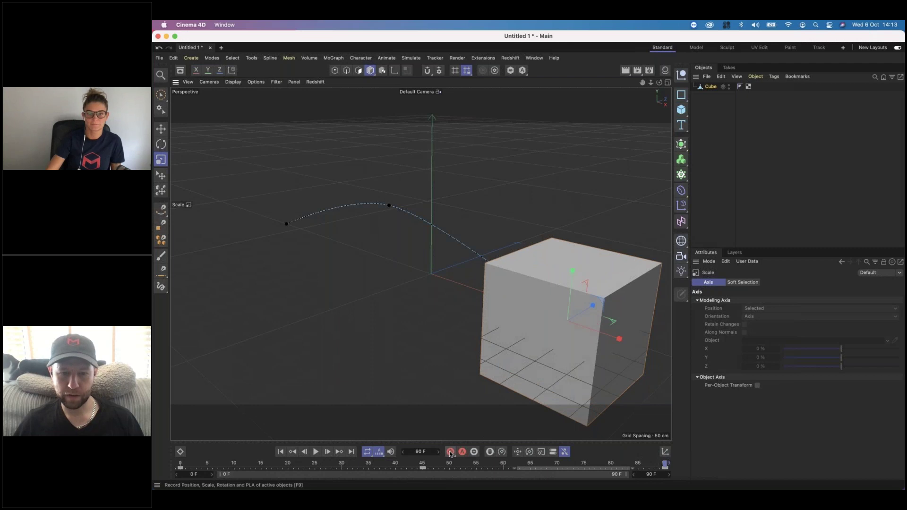
pyautogui.moveTo(664, 466); pyautogui.dragTo(180, 465)
pyautogui.moveTo(283, 171); pyautogui.dragTo(279, 213)
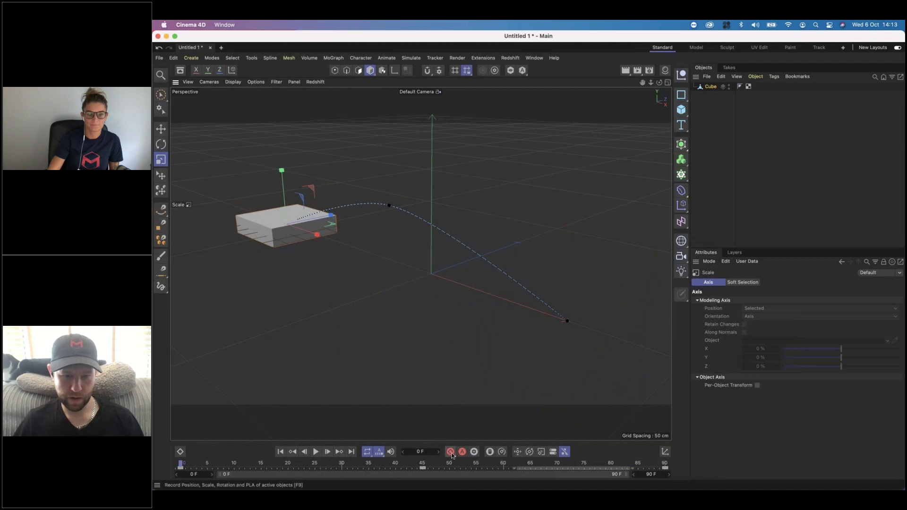
pyautogui.moveTo(234, 458); pyautogui.dragTo(153, 424)
pyautogui.moveTo(180, 464)
pyautogui.mouseDown()
pyautogui.moveTo(442, 464)
pyautogui.moveTo(180, 464)
pyautogui.mouseUp()
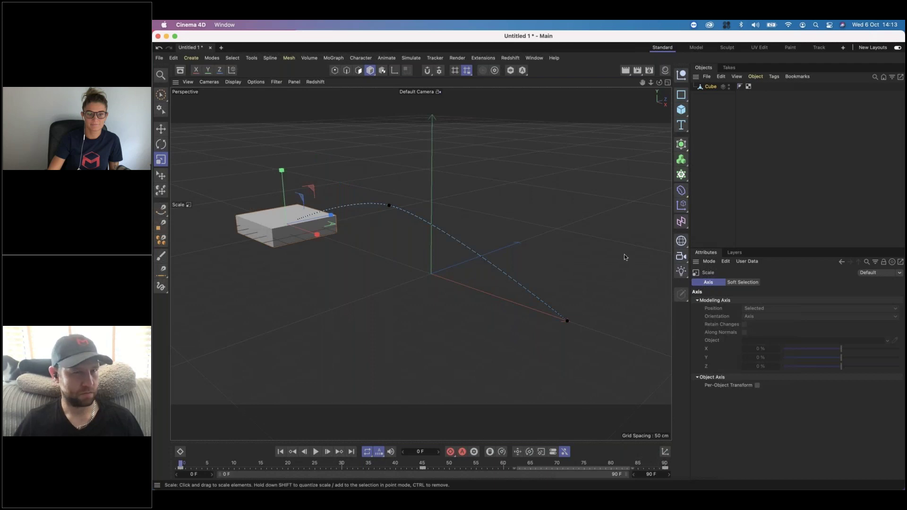
# Step: Show the cube's coordinates and, at frame 90, scale it along Y to about 3.847 and record a keyframe
pyautogui.click(711, 86)
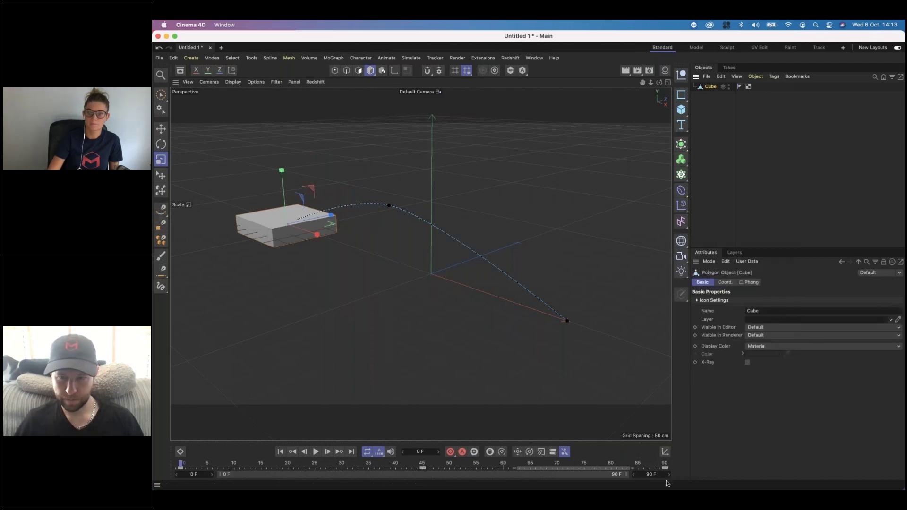
pyautogui.click(725, 282)
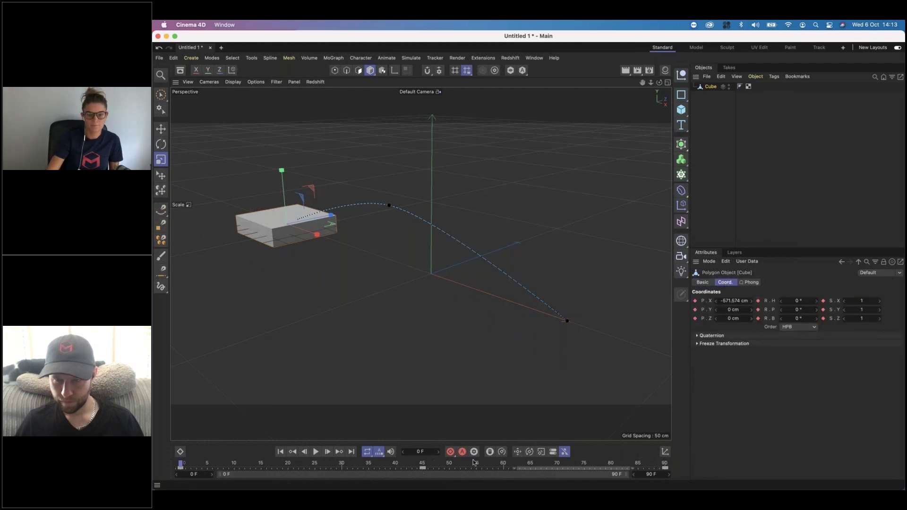
pyautogui.hotkey('shift', 'g')
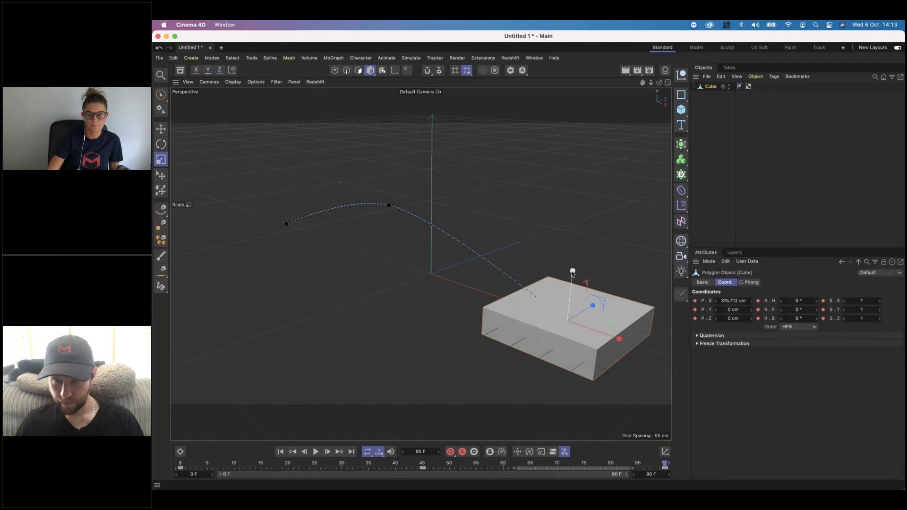
pyautogui.moveTo(572, 251); pyautogui.dragTo(585, 175)
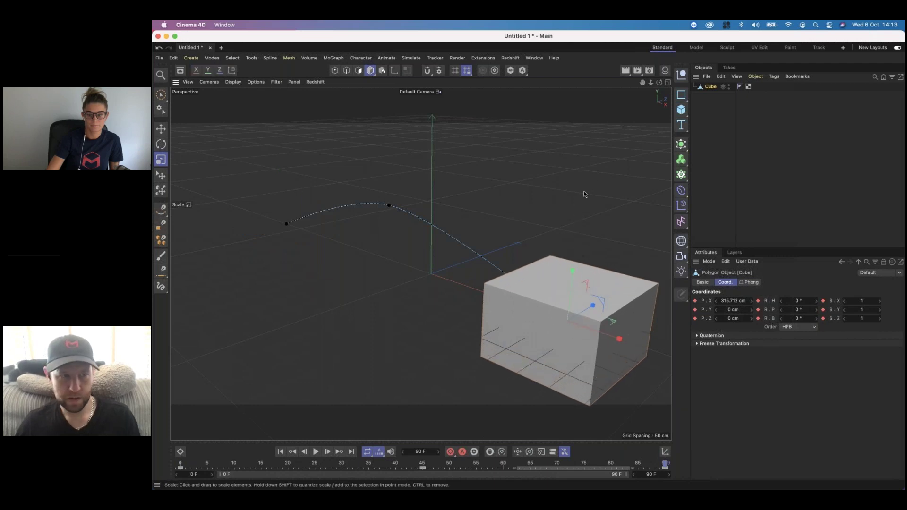
pyautogui.press('super+z')
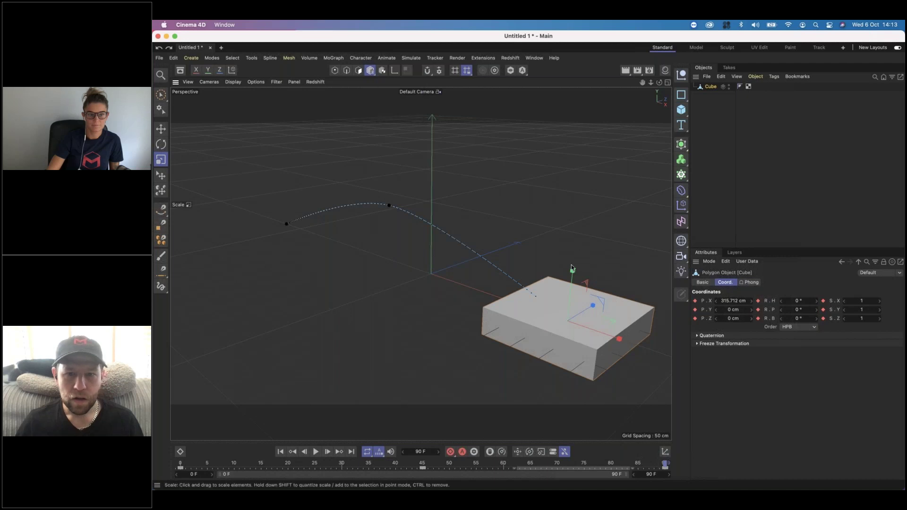
pyautogui.moveTo(573, 271); pyautogui.dragTo(582, 99)
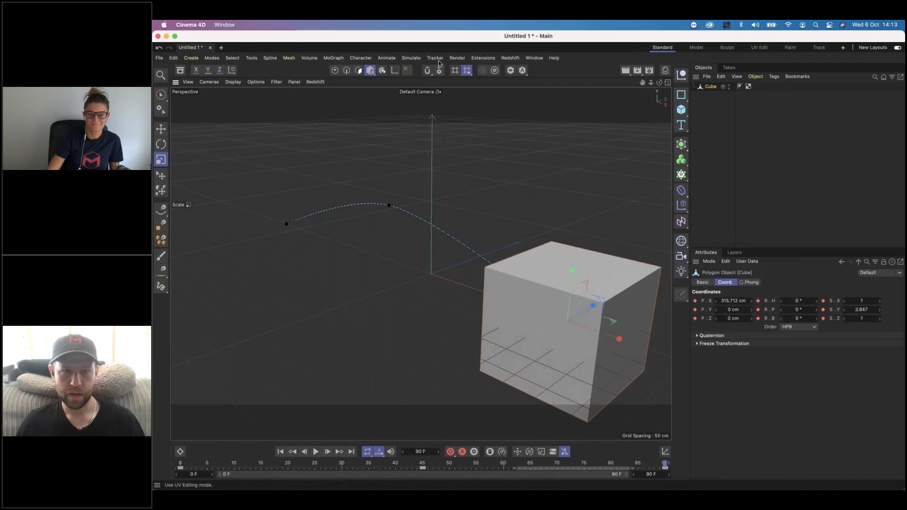
pyautogui.click(382, 70)
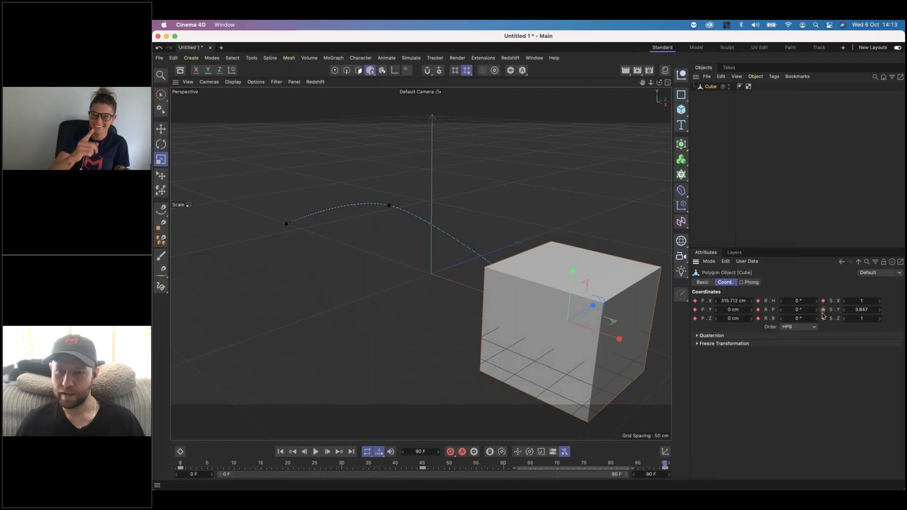
# Step: Scrub back to frame 45 and forward to frame 90 to check the cube's Y scale animation
pyautogui.moveTo(627, 466); pyautogui.dragTo(423, 467)
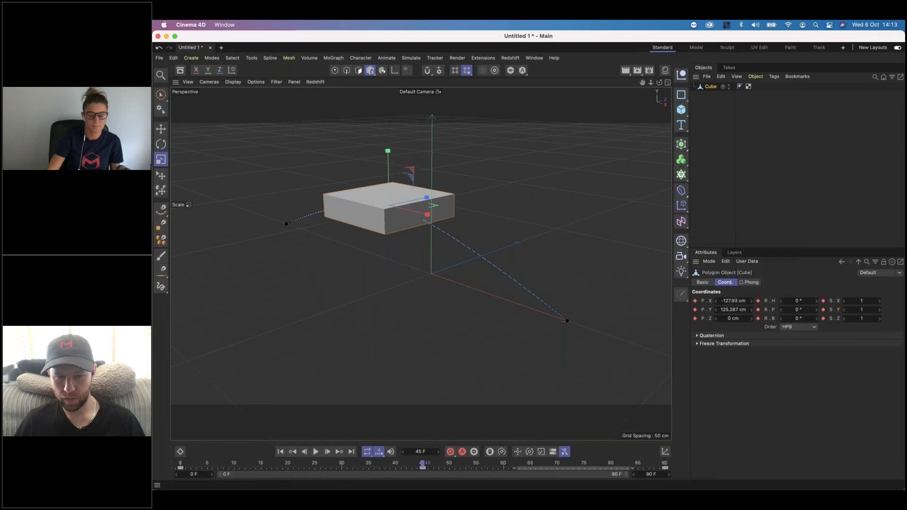
pyautogui.moveTo(358, 468); pyautogui.dragTo(541, 472)
pyautogui.moveTo(620, 481); pyautogui.dragTo(666, 477)
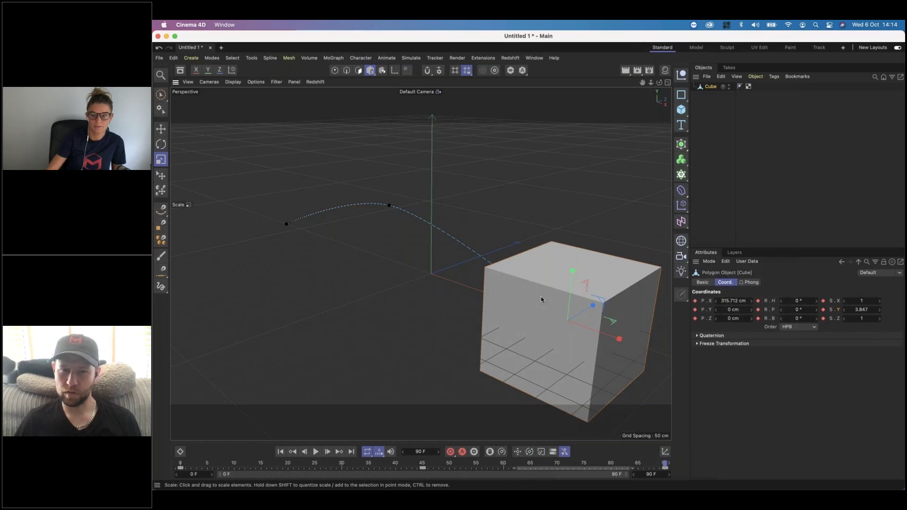
# Step: Create a new project, add a cube to it, and make the cube editable
pyautogui.click(159, 58)
pyautogui.click(172, 69)
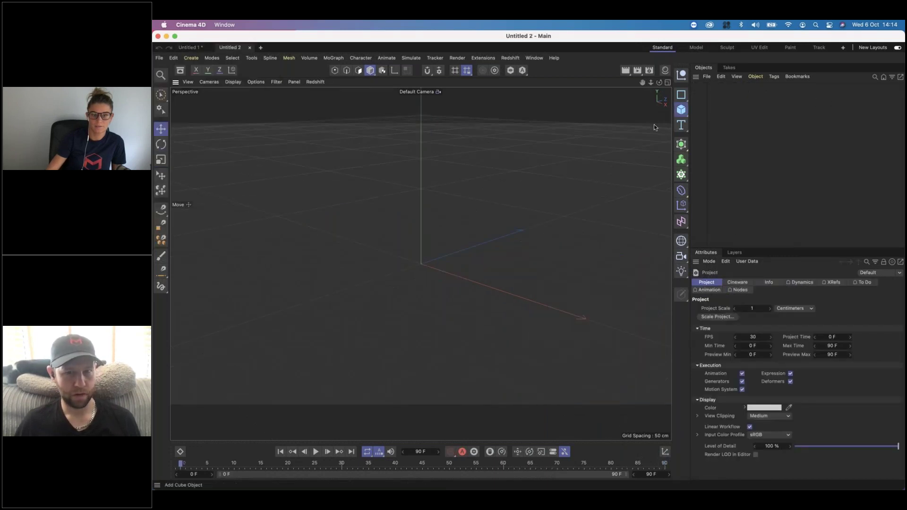
pyautogui.click(370, 71)
pyautogui.press('c')
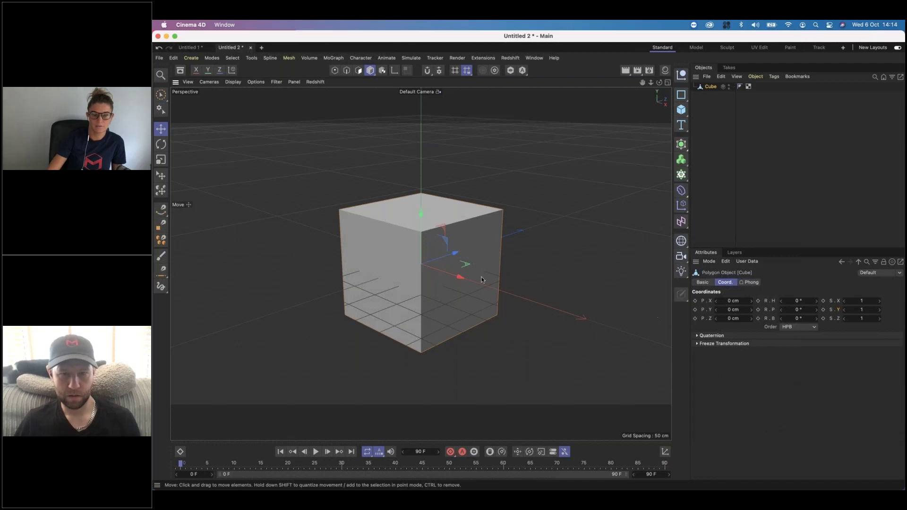
# Step: Enable axis editing and move the cube's axis along X to about -85.9 cm, leaving its geometry in place
pyautogui.press('l')
pyautogui.moveTo(448, 274); pyautogui.dragTo(409, 278)
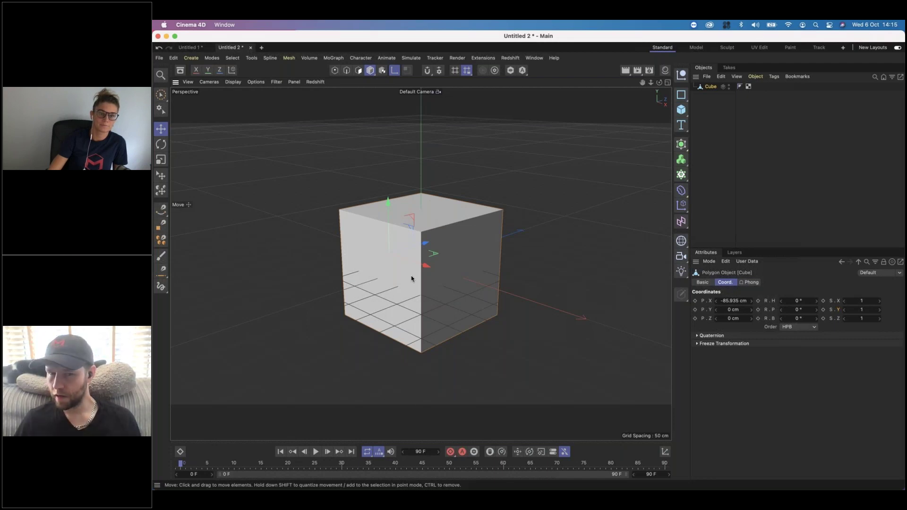
# Step: Keyframe the editable cube's X position at frame 0, move its axis along X to about 108 cm around frame 27, and return to the start
pyautogui.click(695, 301)
pyautogui.click(325, 465)
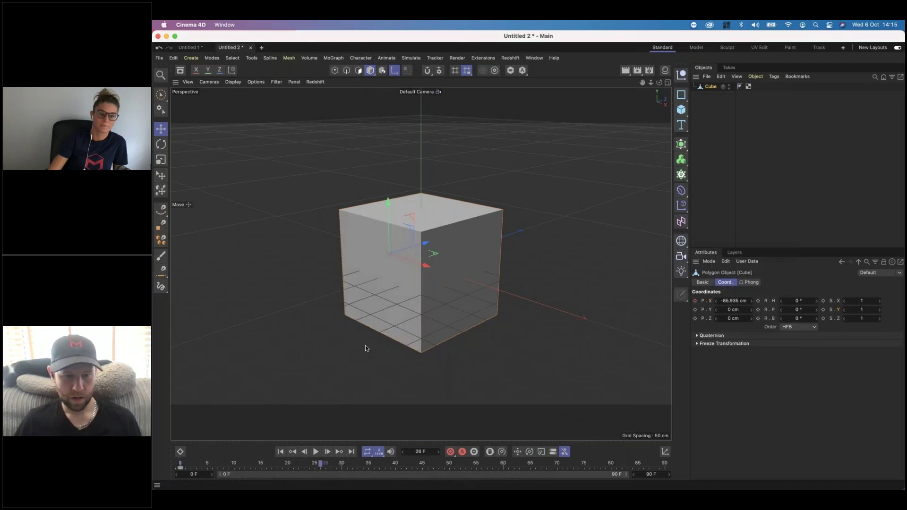
pyautogui.moveTo(425, 266); pyautogui.dragTo(509, 297)
pyautogui.moveTo(325, 466)
pyautogui.mouseDown()
pyautogui.moveTo(241, 466)
pyautogui.moveTo(452, 467)
pyautogui.moveTo(265, 466)
pyautogui.moveTo(331, 466)
pyautogui.mouseUp()
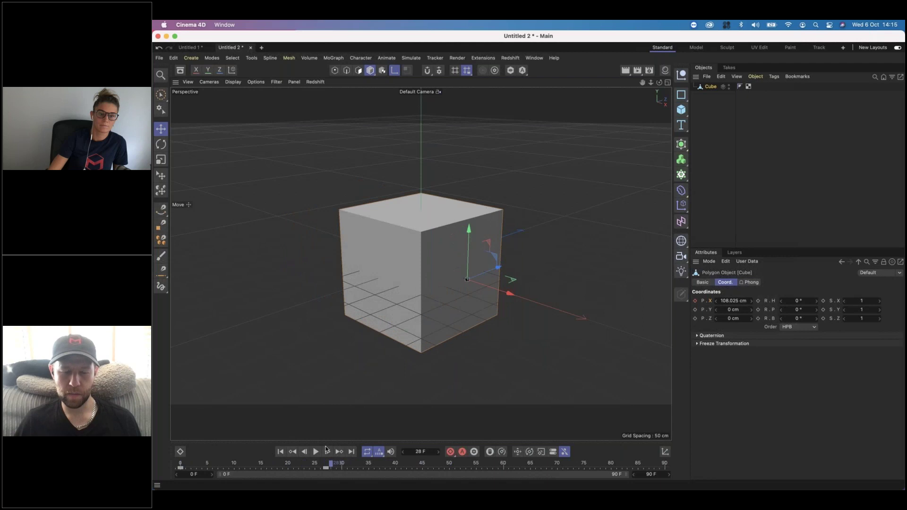
pyautogui.click(280, 452)
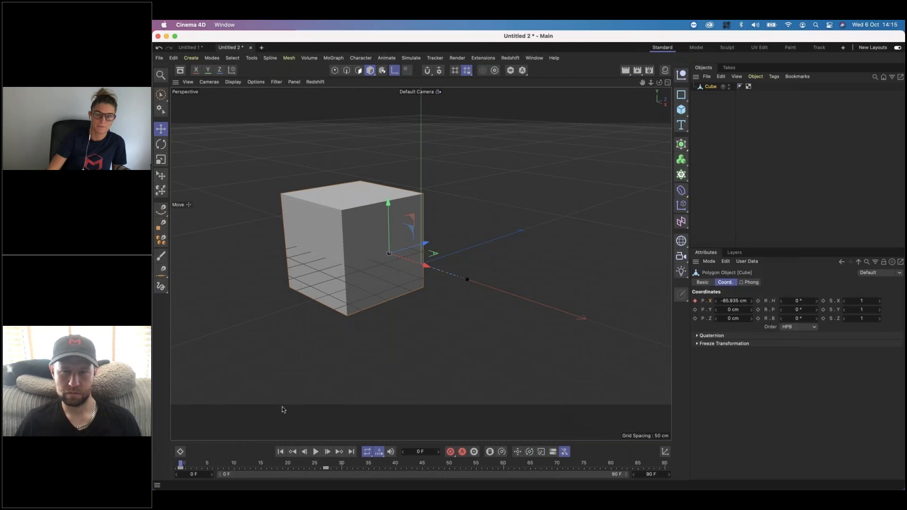
# Step: Add a parametric cube beside the animated one, and create another new project containing a fresh cube
pyautogui.click(681, 109)
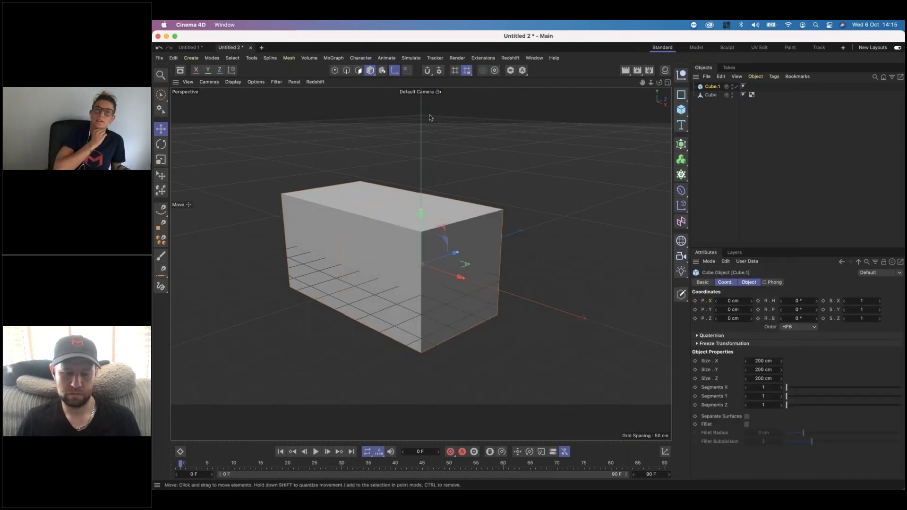
pyautogui.press('super+n')
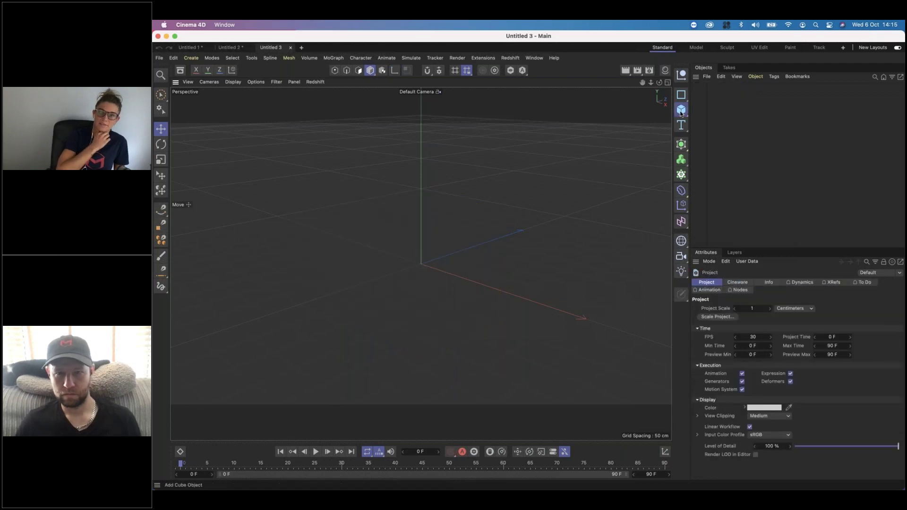
pyautogui.click(681, 110)
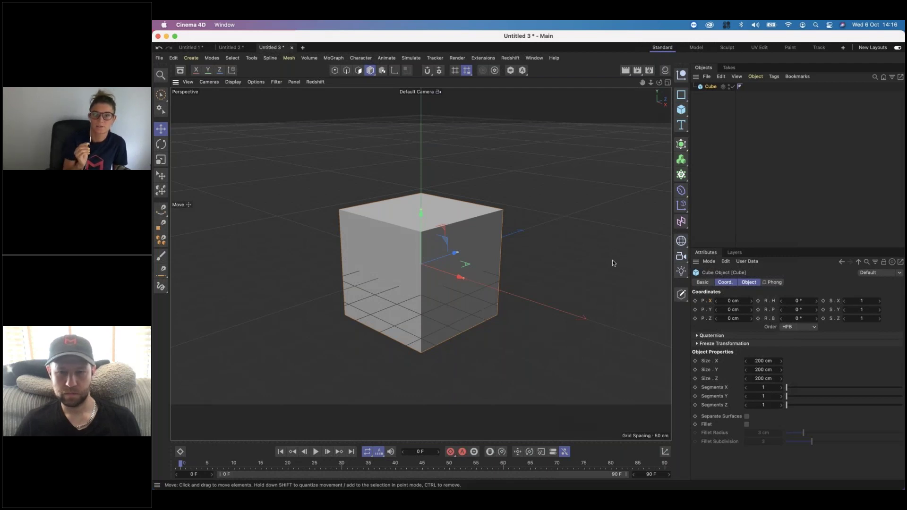
# Step: Enable the cube's Fillet and keyframe its Fillet Radius at 100 cm on frame 0 and 0 cm on frame 90
pyautogui.click(746, 424)
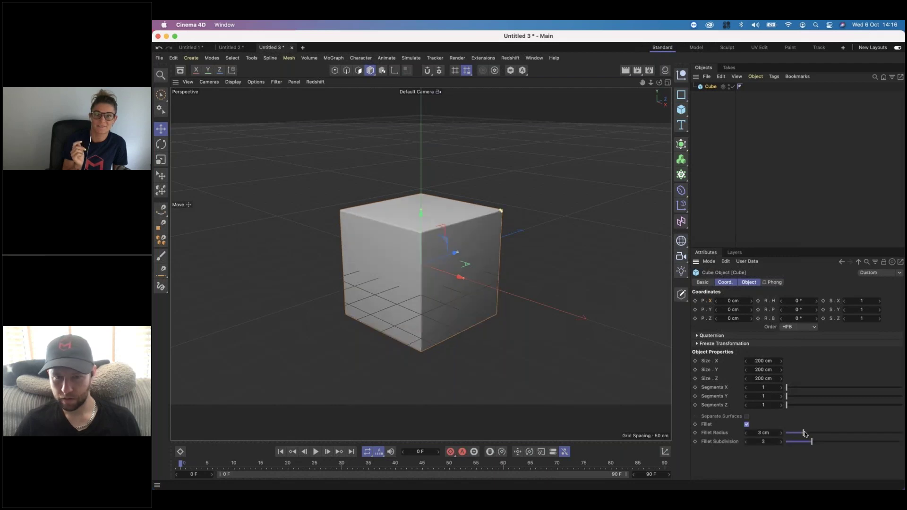
pyautogui.moveTo(804, 433); pyautogui.dragTo(902, 433)
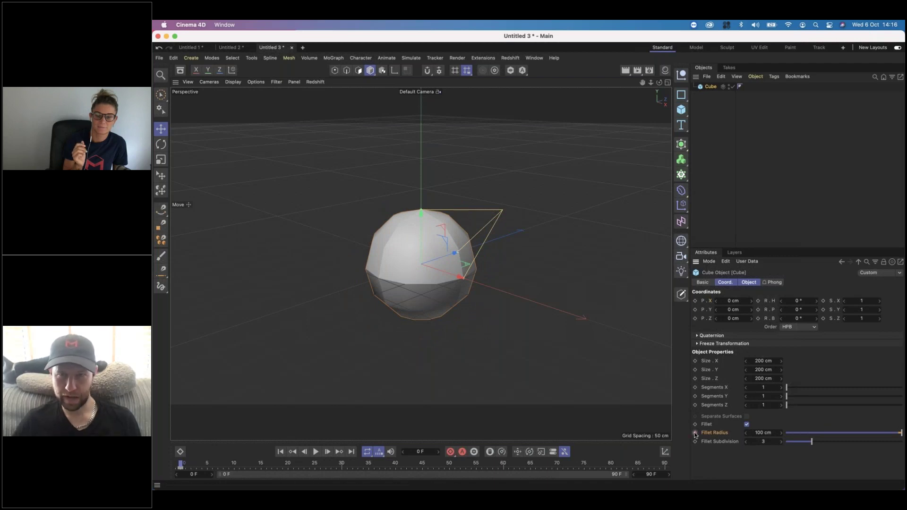
pyautogui.click(665, 464)
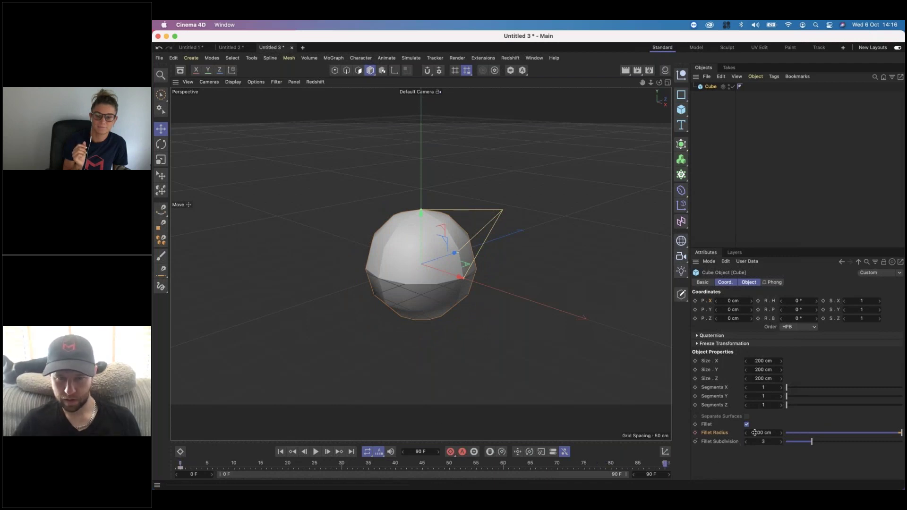
pyautogui.moveTo(754, 433); pyautogui.dragTo(769, 432)
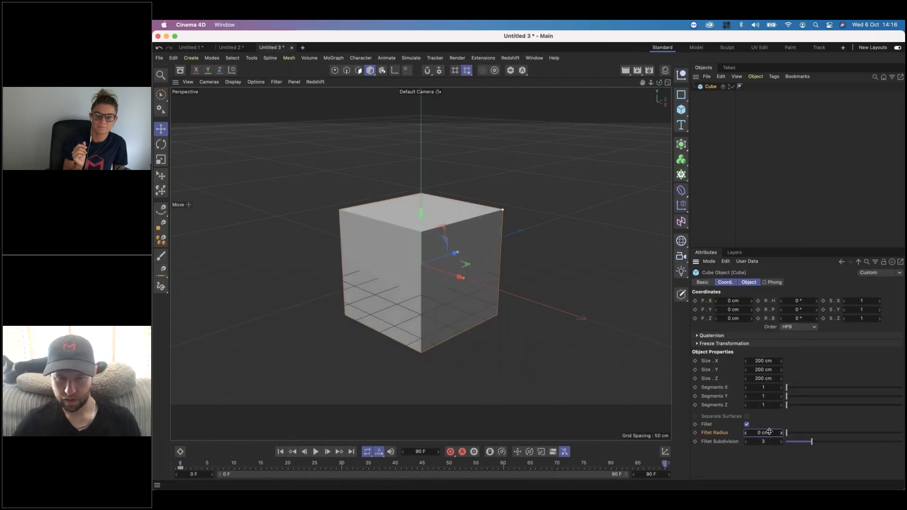
pyautogui.click(695, 433)
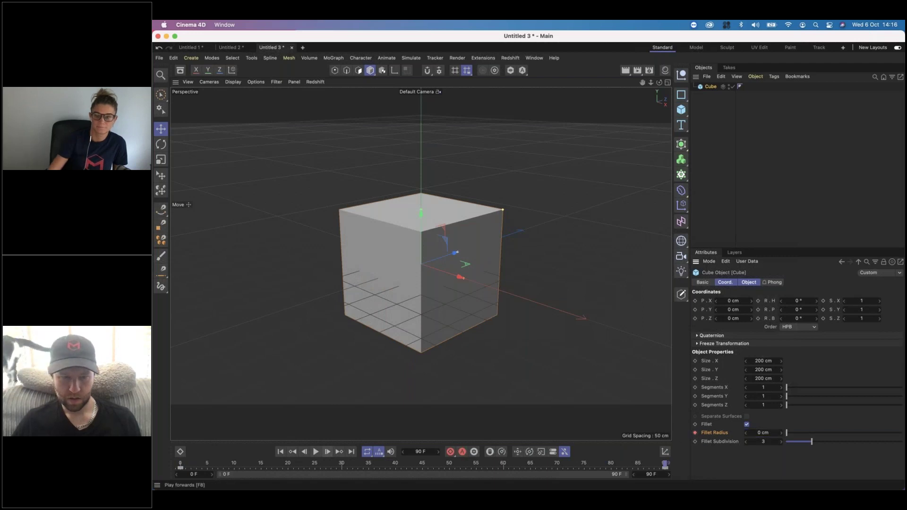
# Step: Play the fillet animation, set Fillet Subdivision to 6 while it runs, and stop playback
pyautogui.click(316, 452)
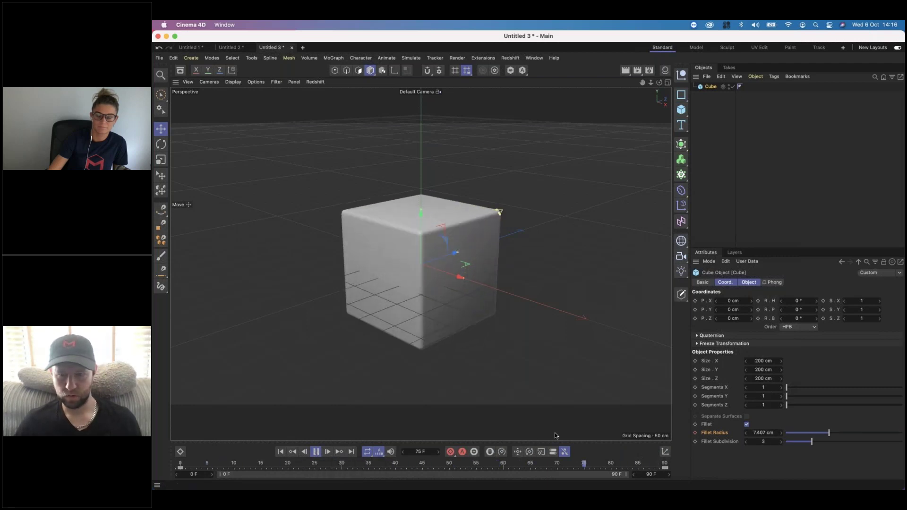
pyautogui.moveTo(775, 442); pyautogui.dragTo(769, 442)
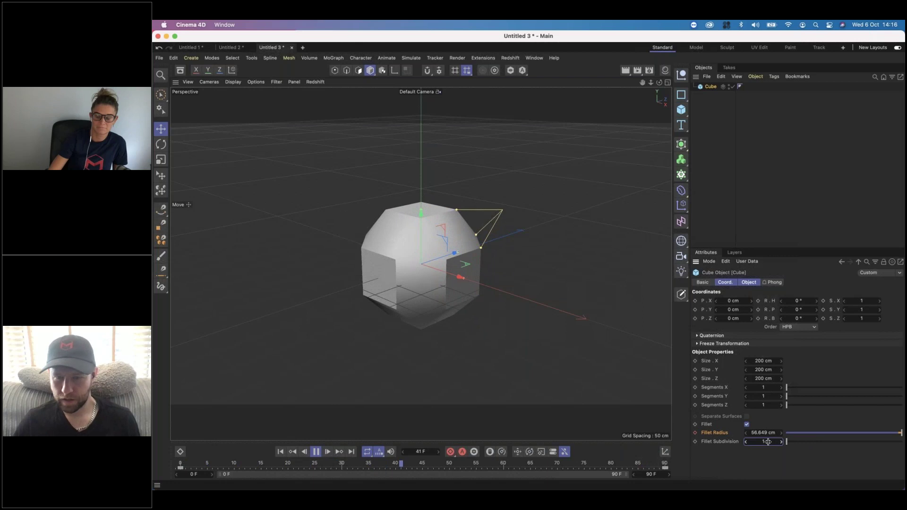
pyautogui.click(780, 442)
pyautogui.click(781, 442)
pyautogui.click(781, 442)
pyautogui.click(780, 442)
pyautogui.click(781, 442)
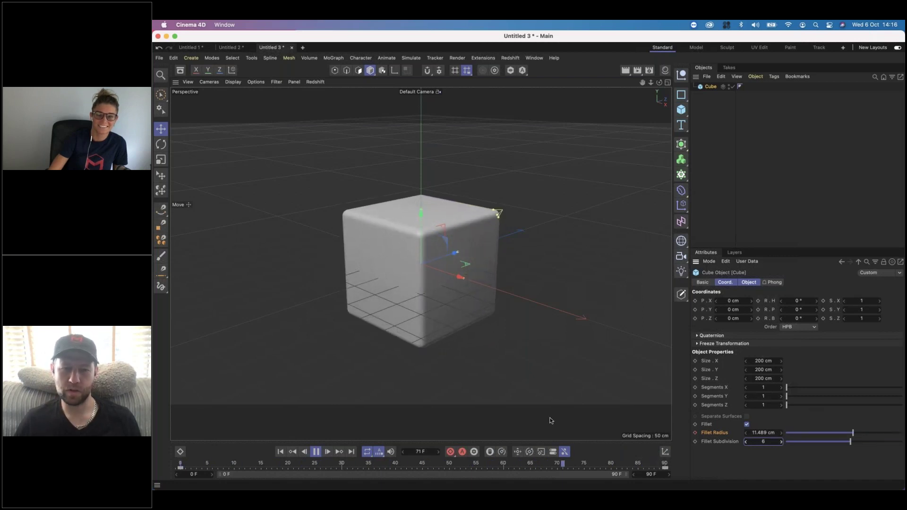
pyautogui.click(316, 452)
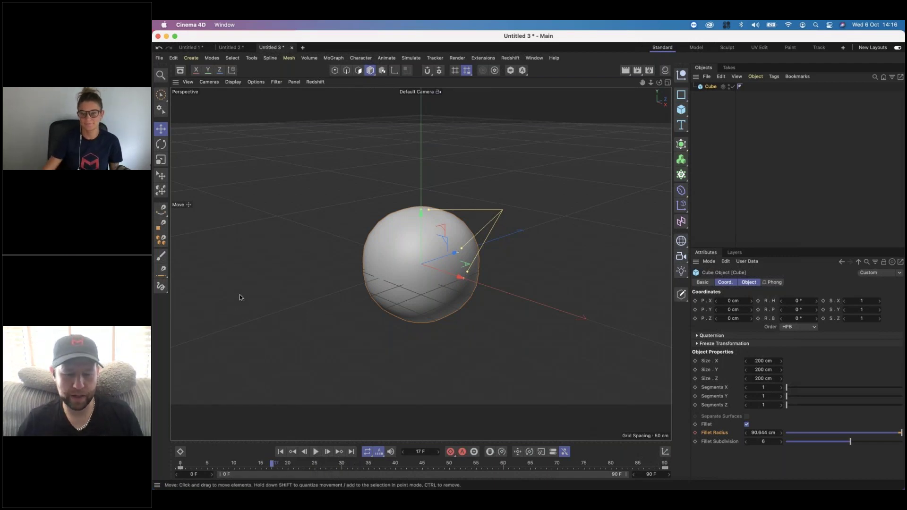
# Step: Create a new project, add a cube, and nest it inside four nulls with the whole hierarchy expanded
pyautogui.press('super+n')
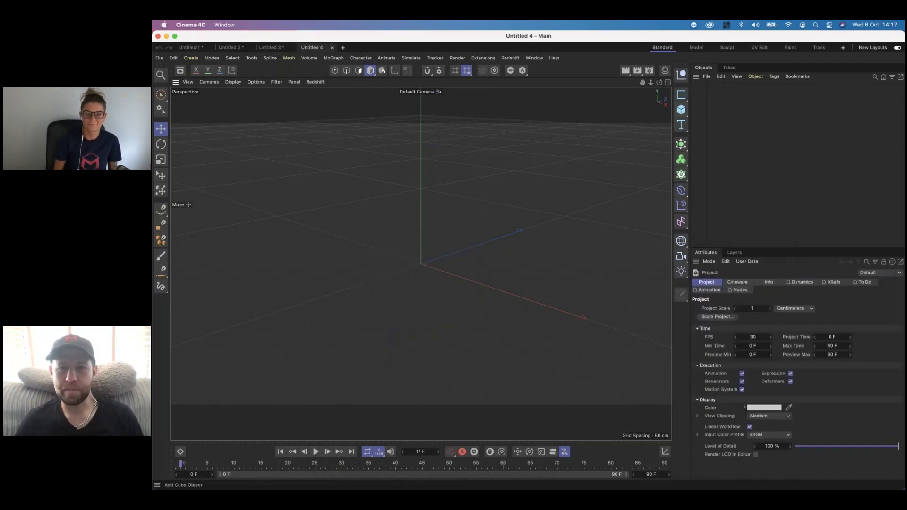
pyautogui.click(686, 109)
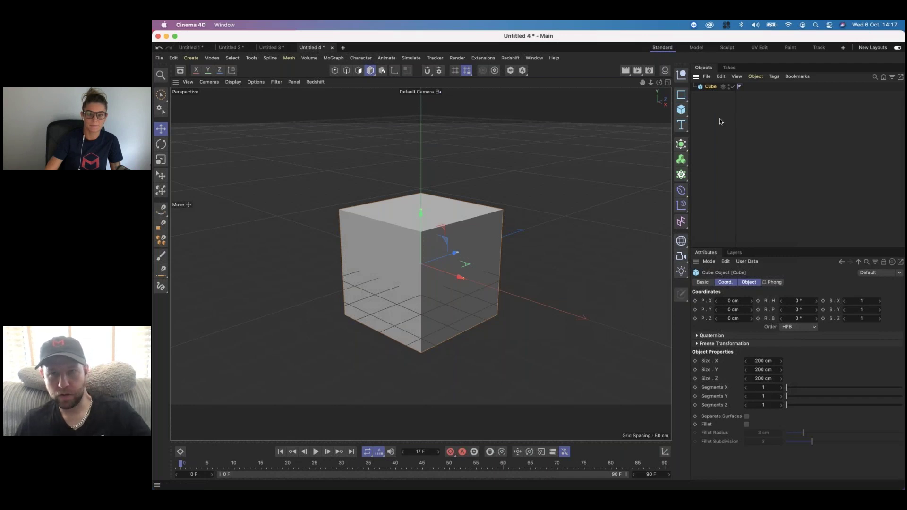
pyautogui.hotkey('alt', 'g')
pyautogui.click(699, 95)
pyautogui.click(703, 103)
pyautogui.click(707, 112)
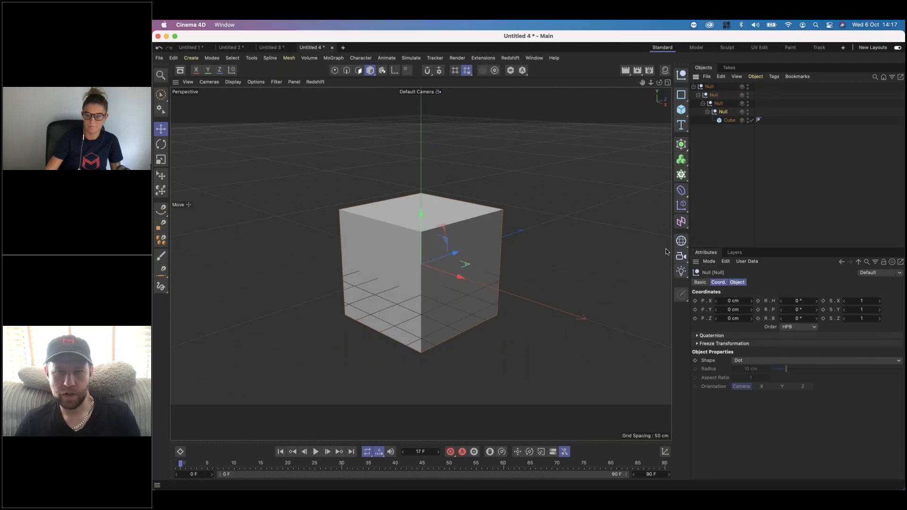
# Step: Enable axis editing and move the innermost null's axis to the cube's lower right corner and its parent's to about X -102.2, Y -97.1 cm
pyautogui.click(394, 71)
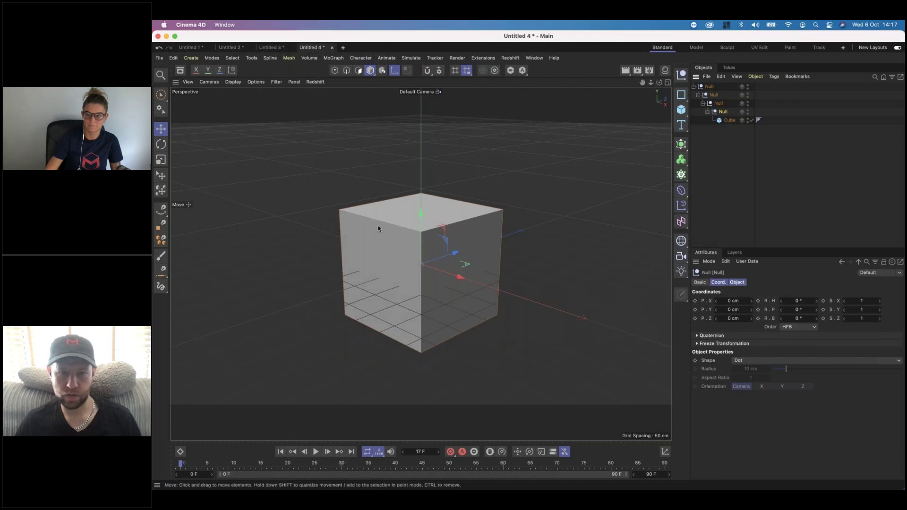
pyautogui.moveTo(419, 215); pyautogui.dragTo(419, 261)
pyautogui.moveTo(474, 329); pyautogui.dragTo(505, 345)
pyautogui.click(717, 104)
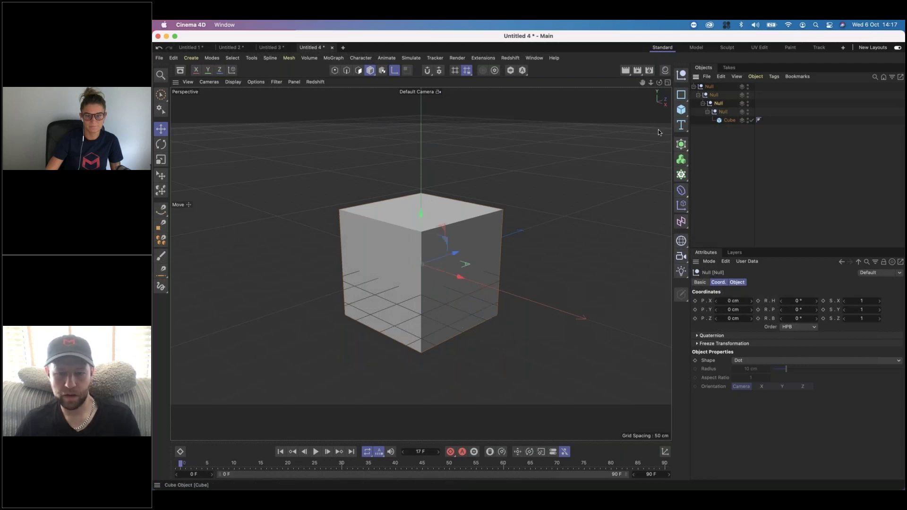
pyautogui.moveTo(459, 276); pyautogui.dragTo(418, 269)
pyautogui.moveTo(383, 204); pyautogui.dragTo(381, 248)
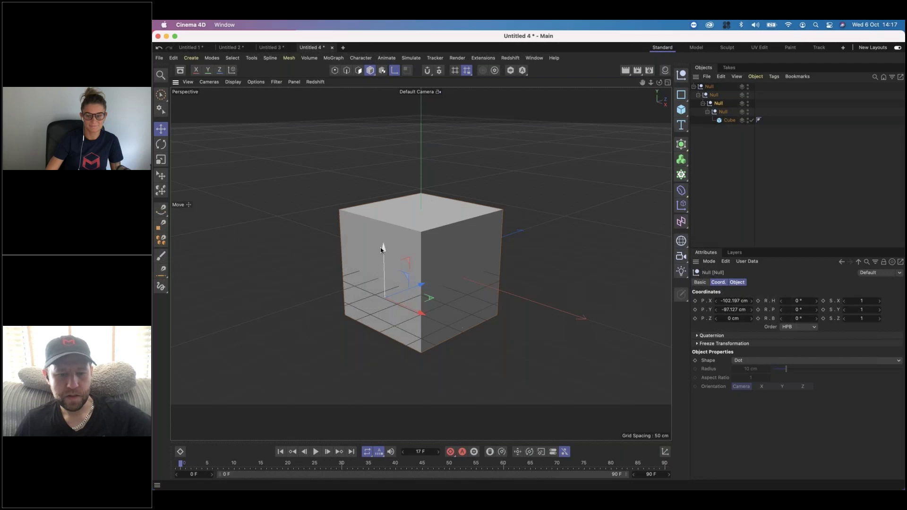
# Step: In the front view, fine-tune the innermost null's axis to about Y -1.3 cm and its parent's to about X -100.4, Y -98.7 cm
pyautogui.press('F4')
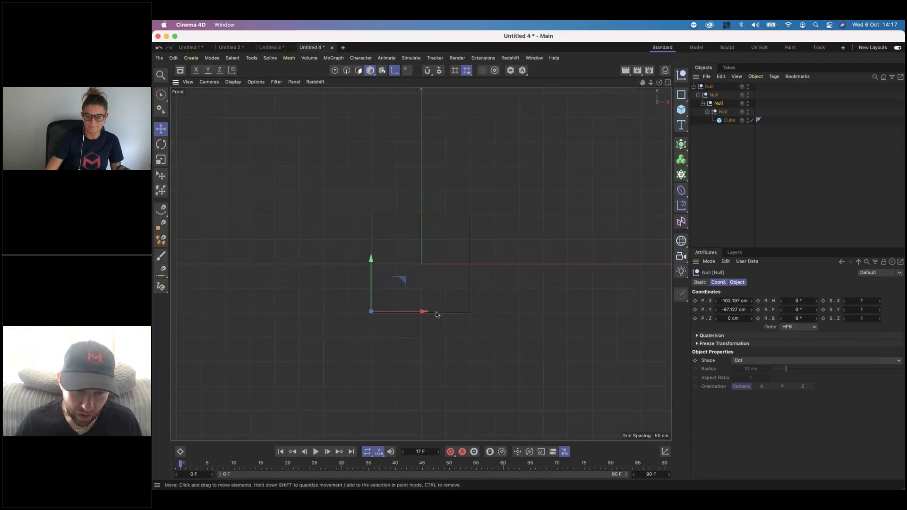
pyautogui.click(721, 112)
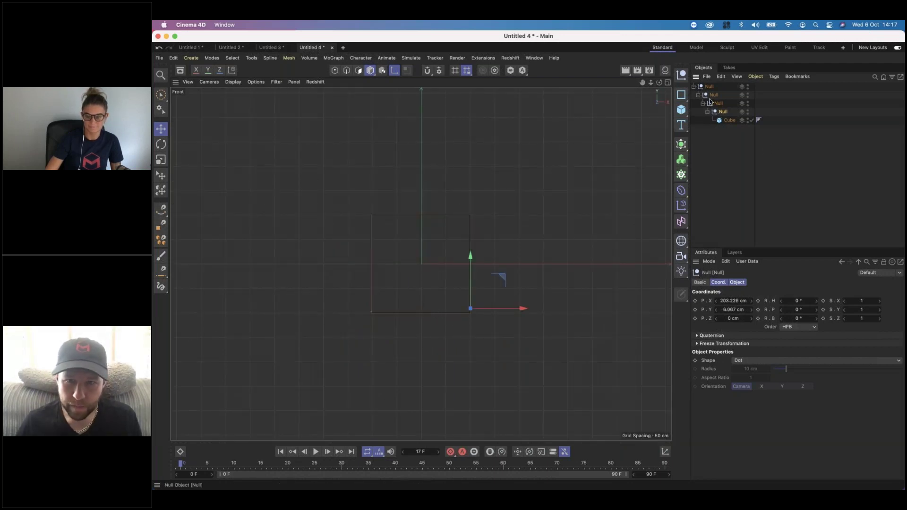
pyautogui.keyDown('shift'); pyautogui.click(708, 87); pyautogui.keyUp('shift')
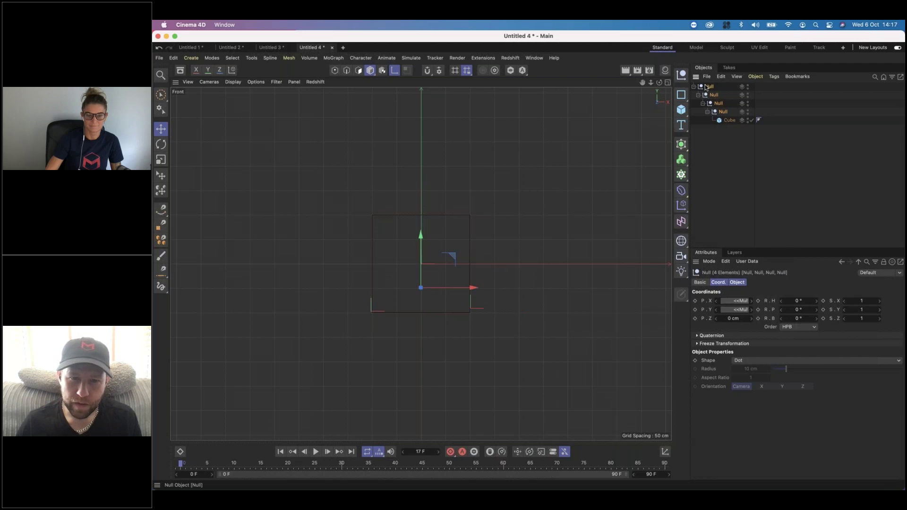
pyautogui.click(722, 112)
pyautogui.moveTo(470, 258); pyautogui.dragTo(471, 261)
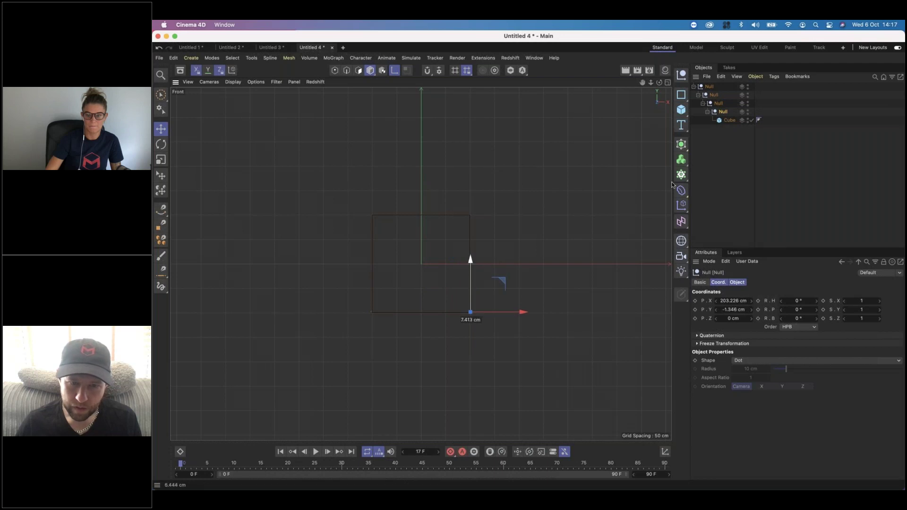
pyautogui.click(719, 103)
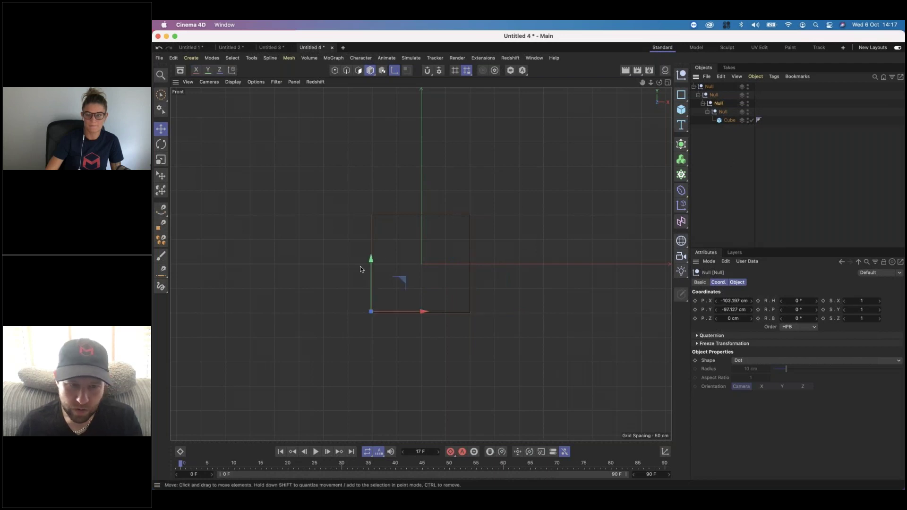
pyautogui.moveTo(371, 263); pyautogui.dragTo(372, 264)
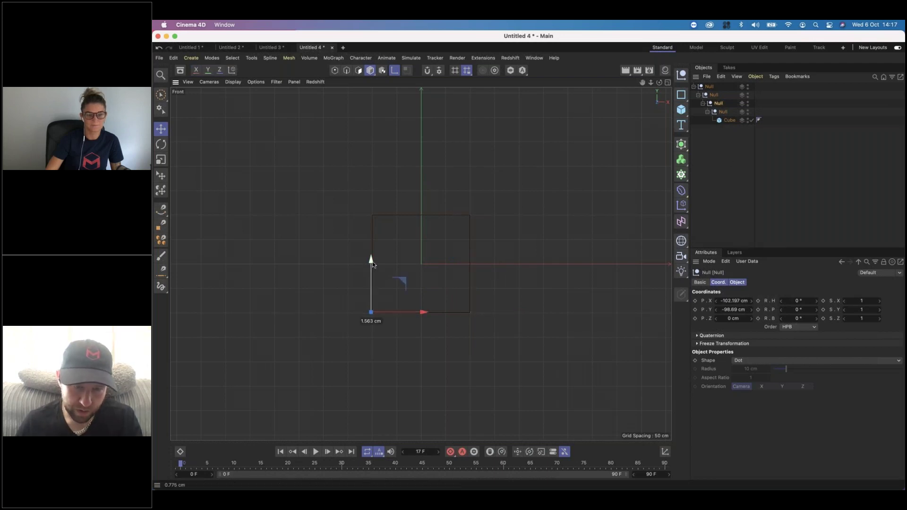
pyautogui.moveTo(415, 311); pyautogui.dragTo(416, 311)
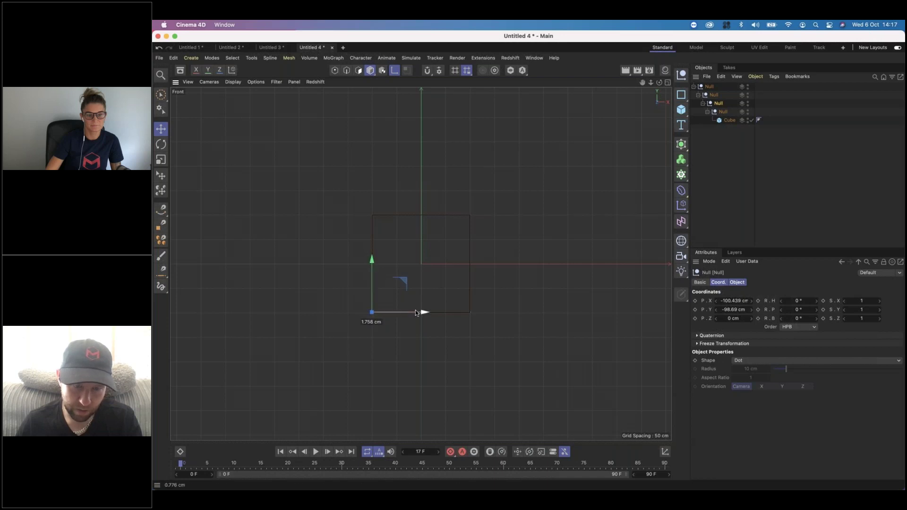
# Step: Slide the third null's axis along the cube's bottom edge, inspect the innermost null, and slide the axis back toward the lower left corner
pyautogui.moveTo(429, 314); pyautogui.dragTo(510, 308)
pyautogui.click(726, 112)
pyautogui.click(719, 103)
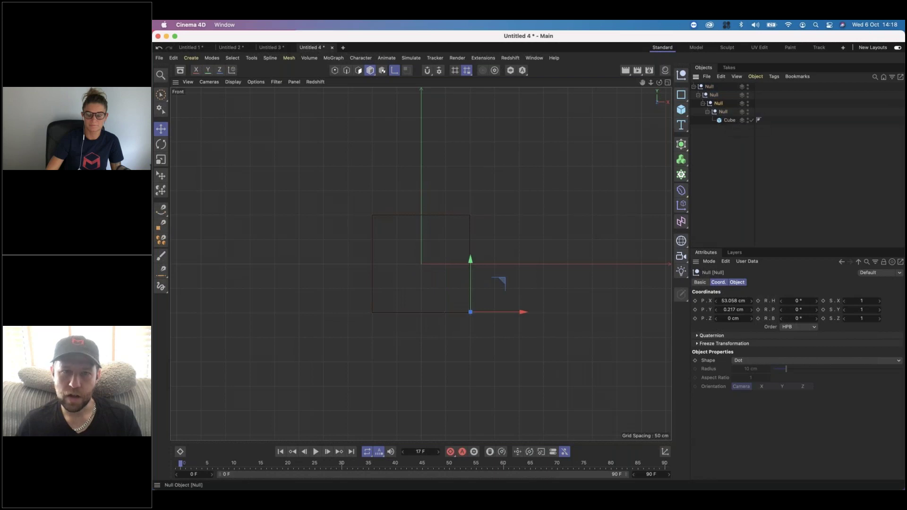
pyautogui.moveTo(483, 313); pyautogui.dragTo(403, 322)
# Step: Move the second null's axis to the cube's upper right corner and the top null's axis to about X -98.9, Y 100.2 cm
pyautogui.click(714, 94)
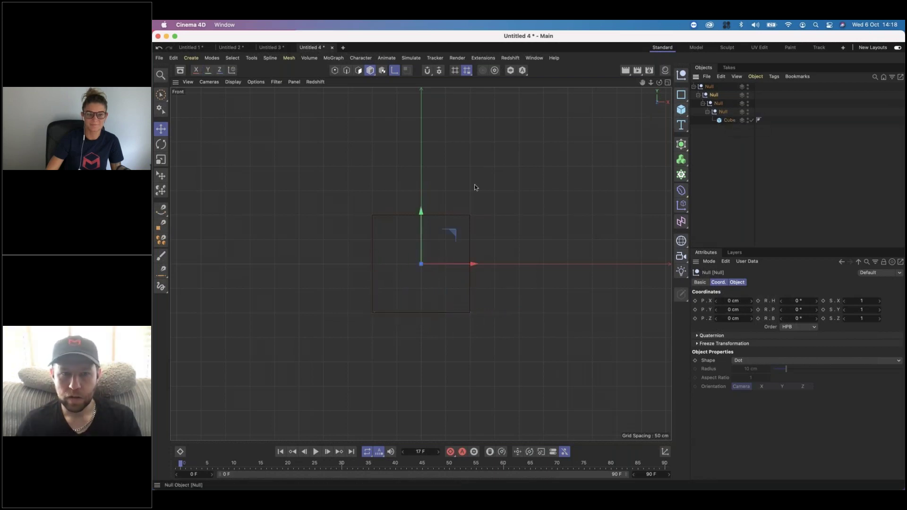
pyautogui.moveTo(419, 219); pyautogui.dragTo(419, 160)
pyautogui.moveTo(477, 217); pyautogui.dragTo(526, 209)
pyautogui.click(709, 87)
pyautogui.moveTo(466, 262); pyautogui.dragTo(391, 269)
pyautogui.moveTo(374, 216); pyautogui.dragTo(373, 163)
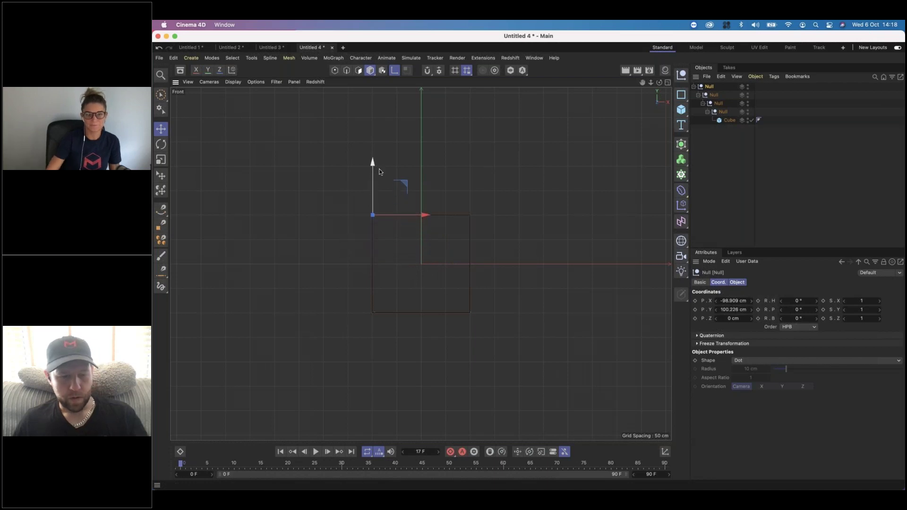
# Step: Back in the perspective view, try rotating the innermost null about its corner axis, and undo the rotation
pyautogui.press('F1')
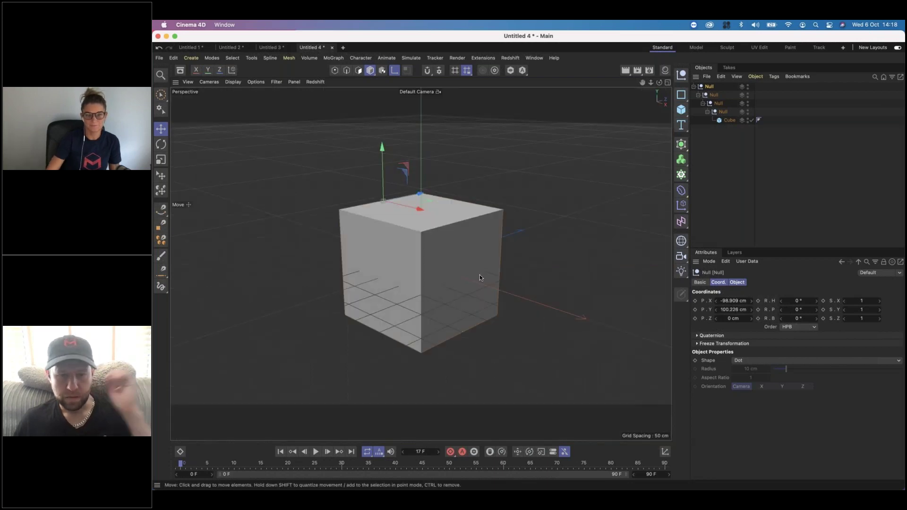
pyautogui.click(723, 112)
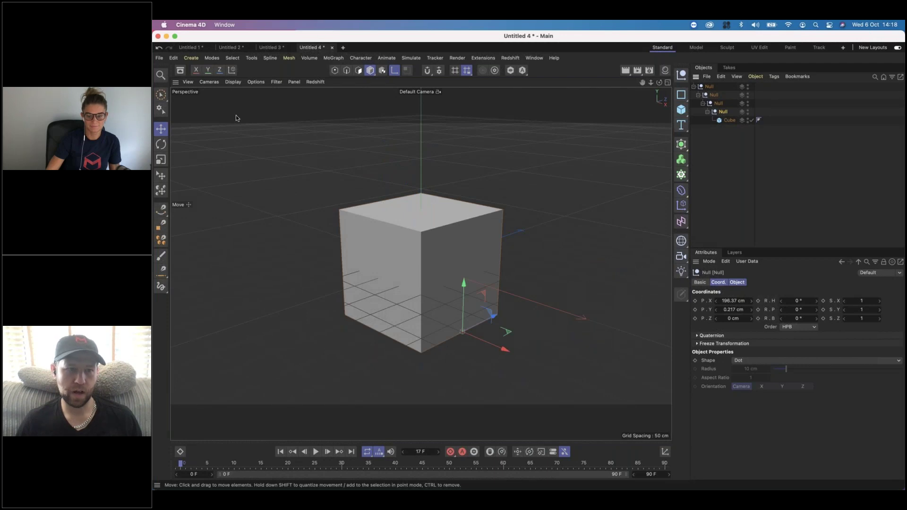
pyautogui.click(161, 144)
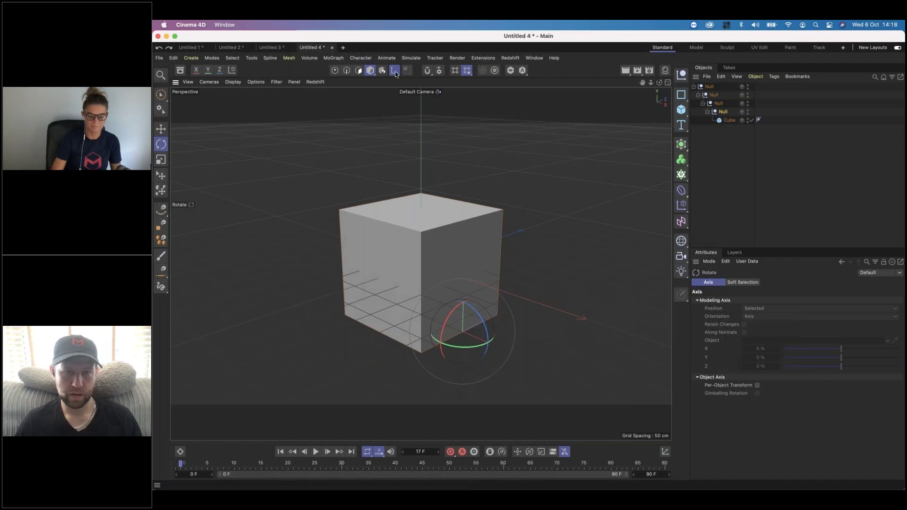
pyautogui.moveTo(480, 314); pyautogui.dragTo(485, 348)
pyautogui.press('super+z')
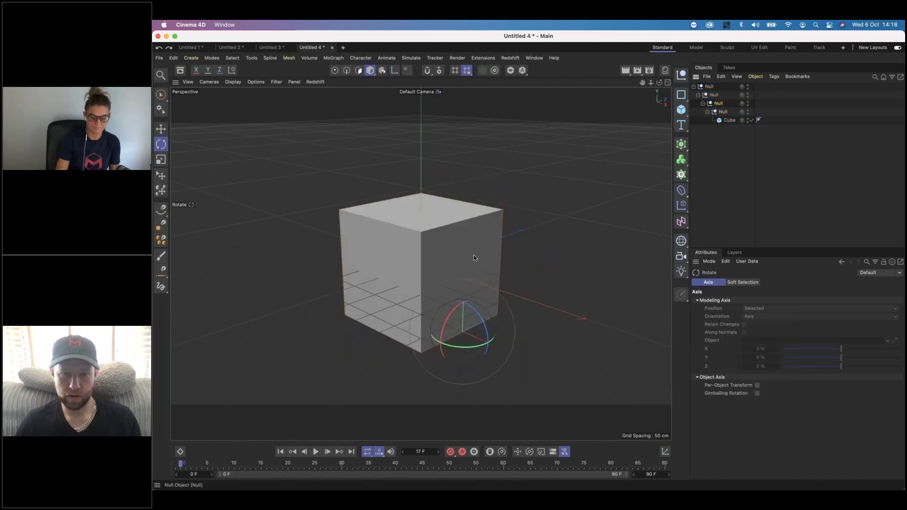
# Step: Inspect the corner axes of the third and innermost nulls on the cube
pyautogui.click(719, 103)
pyautogui.moveTo(400, 277); pyautogui.dragTo(503, 299)
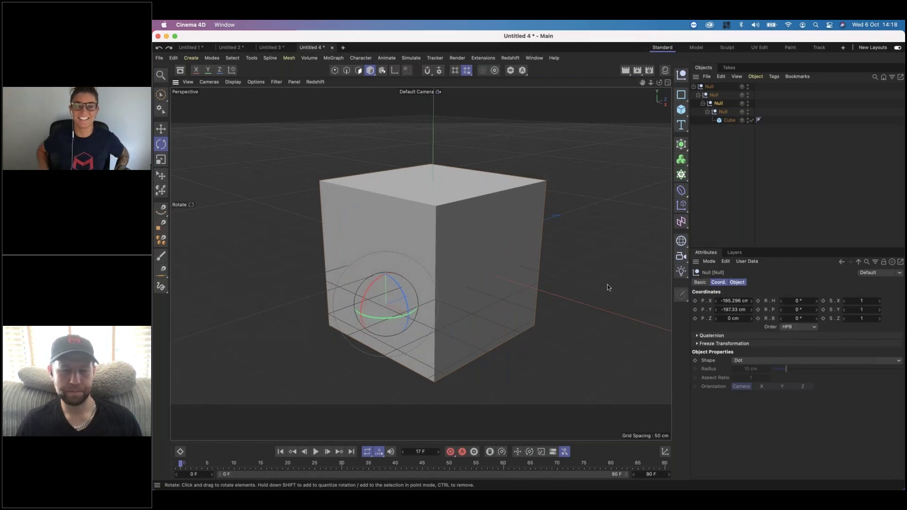
pyautogui.click(722, 112)
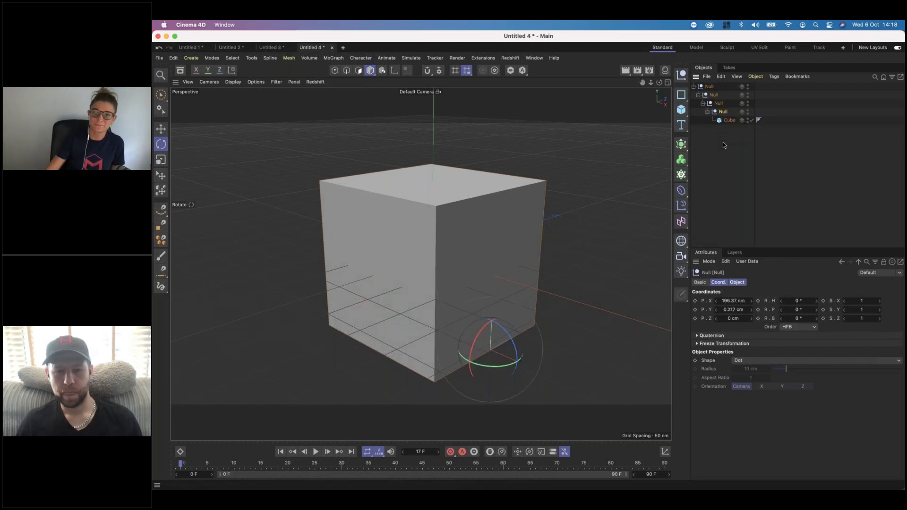
# Step: Create a new project, add a default cube, and turn on Autokeying
pyautogui.press('super+n')
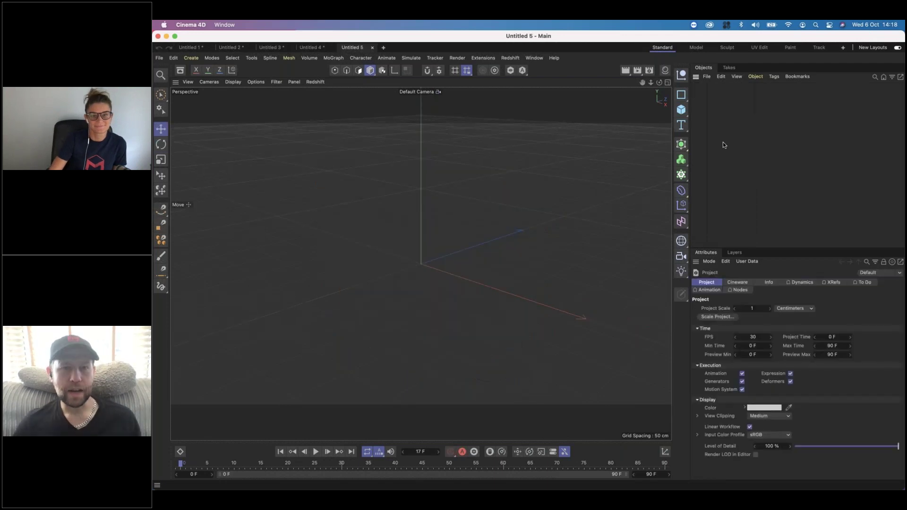
pyautogui.click(680, 110)
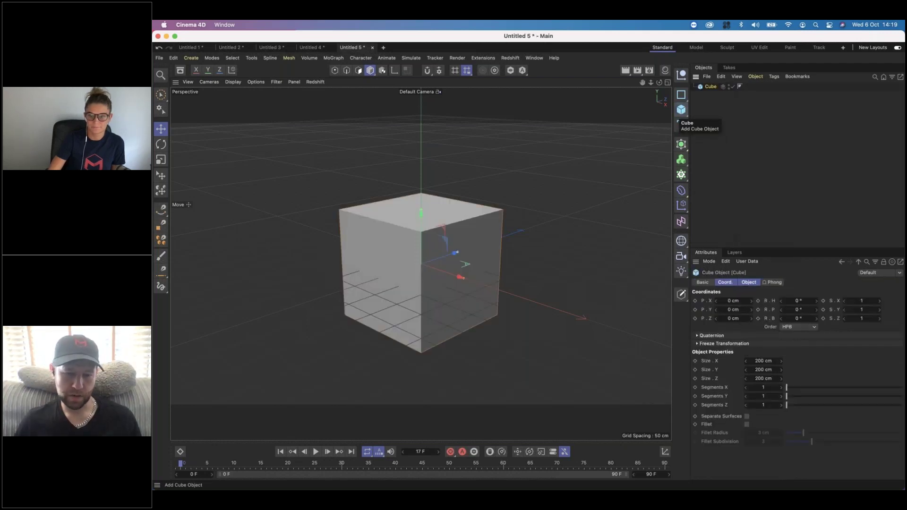
pyautogui.click(462, 453)
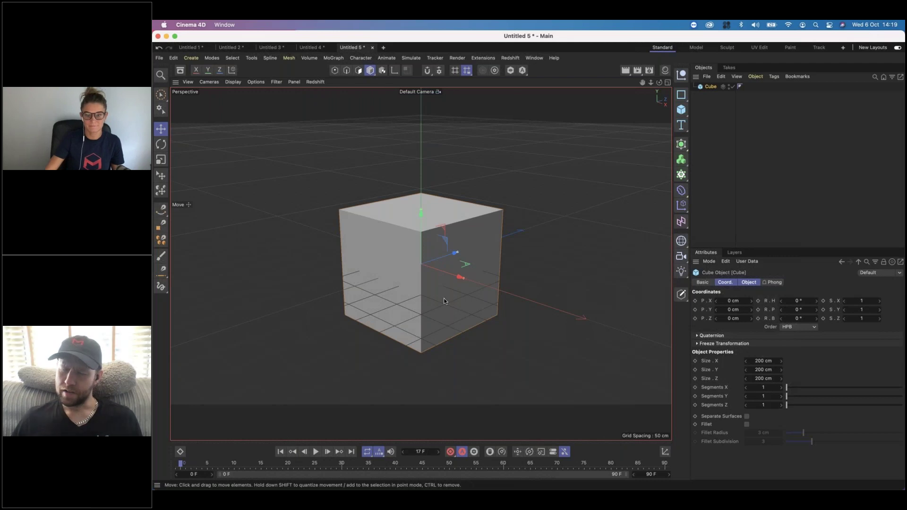
# Step: Try moving the cube along X to about 127.3 cm, and return to frame 0
pyautogui.moveTo(322, 255); pyautogui.dragTo(524, 300)
pyautogui.click(336, 463)
pyautogui.click(191, 465)
pyautogui.click(180, 465)
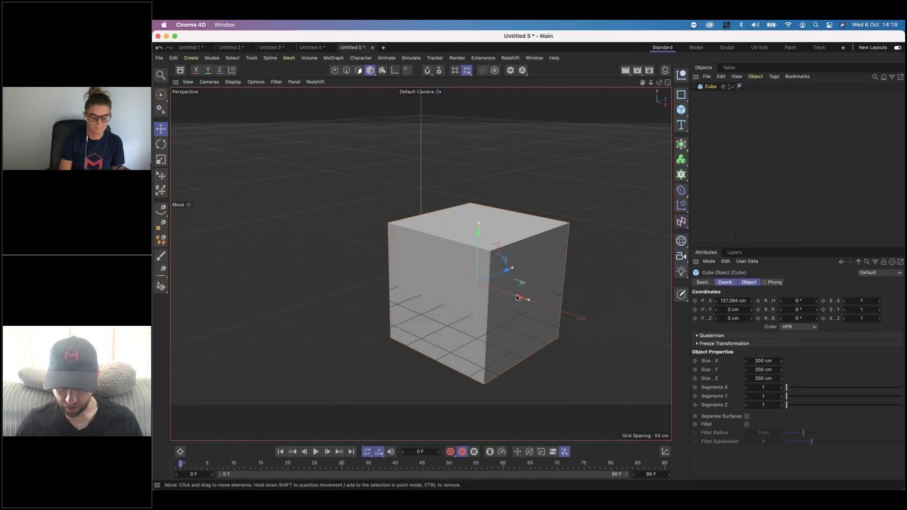
# Step: Animate the cube's X position from about -659.8 cm at frame 0 to about 210.4 cm at frame 89
pyautogui.moveTo(520, 295); pyautogui.dragTo(243, 249)
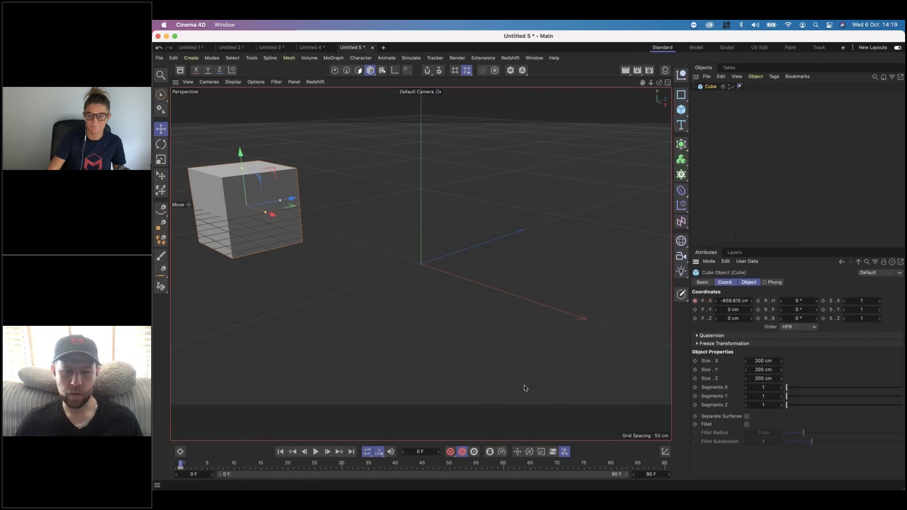
pyautogui.click(633, 466)
pyautogui.click(659, 470)
pyautogui.moveTo(336, 238); pyautogui.dragTo(574, 305)
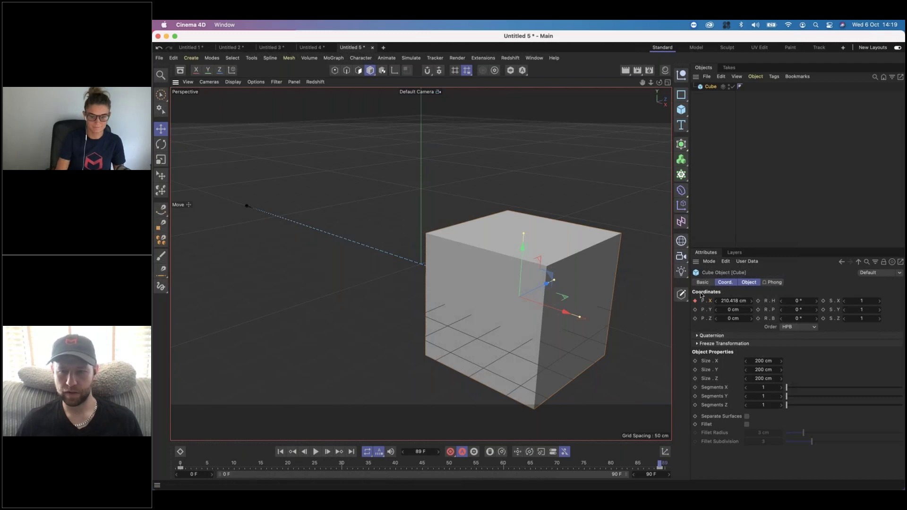
# Step: At frame 45, try raising the cube along Y, and undo the move
pyautogui.click(420, 466)
pyautogui.moveTo(347, 217); pyautogui.dragTo(348, 147)
pyautogui.press('super+z')
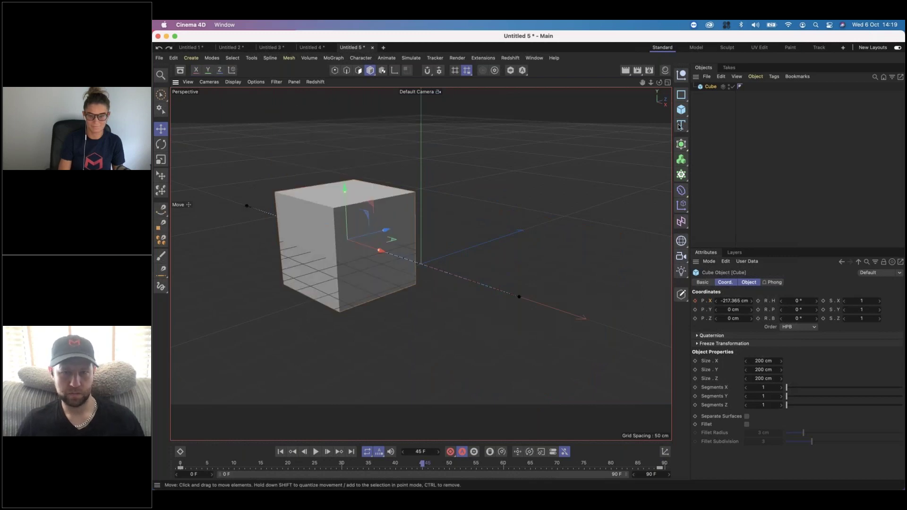
pyautogui.press('super+z')
pyautogui.press('super+shift+z')
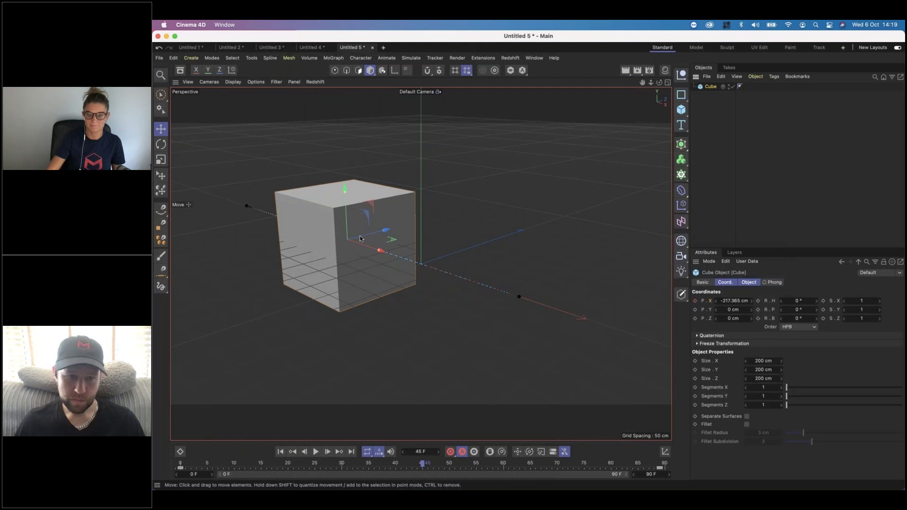
# Step: Raise the cube to about Y 171.6 cm at frame 45, and undo the change
pyautogui.moveTo(345, 230); pyautogui.dragTo(343, 150)
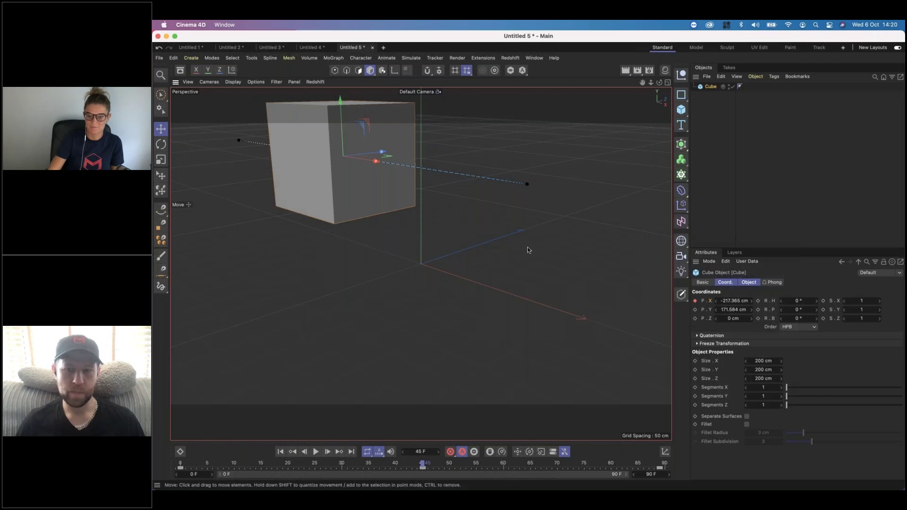
pyautogui.doubleClick(728, 310)
pyautogui.press('Return')
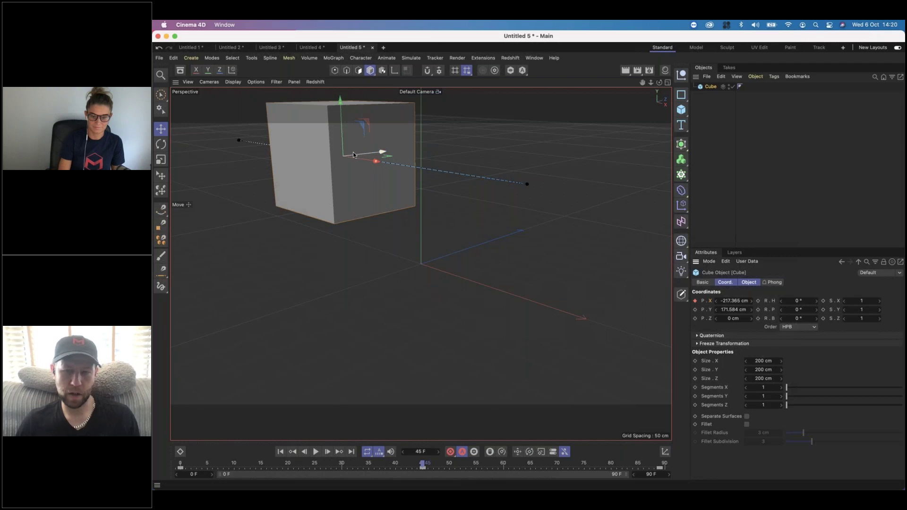
pyautogui.click(158, 49)
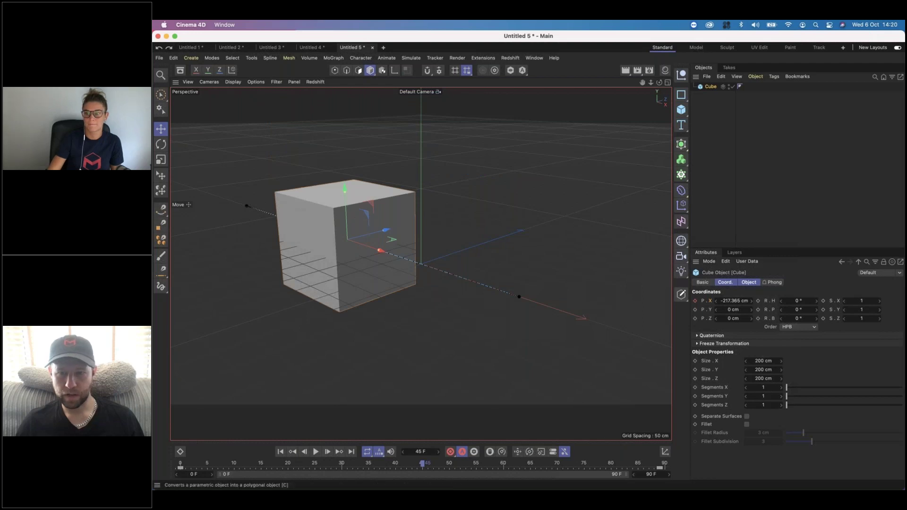
# Step: Key the cube's Y position at 0 cm on frame 0, and raise it to about 154.7 cm at frame 45
pyautogui.hotkey('shift', 'f')
pyautogui.click(695, 310)
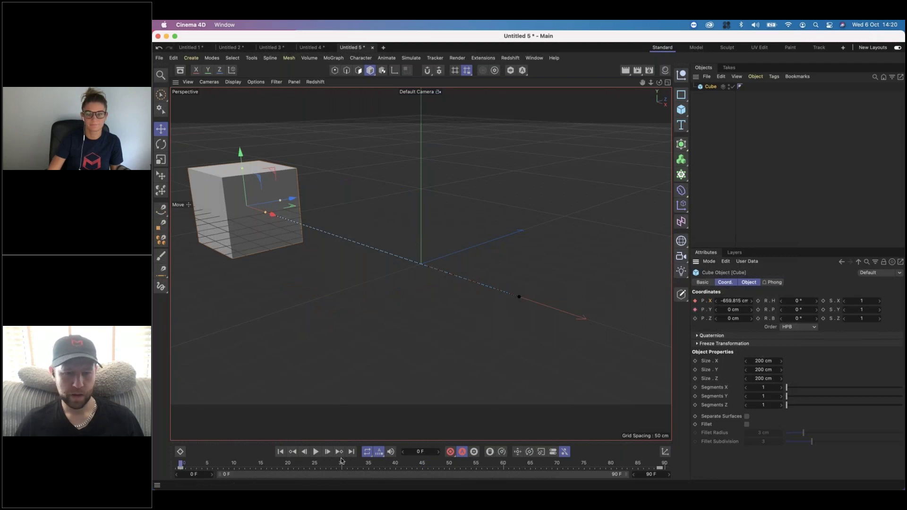
pyautogui.moveTo(371, 464); pyautogui.dragTo(421, 464)
pyautogui.moveTo(346, 189); pyautogui.dragTo(346, 140)
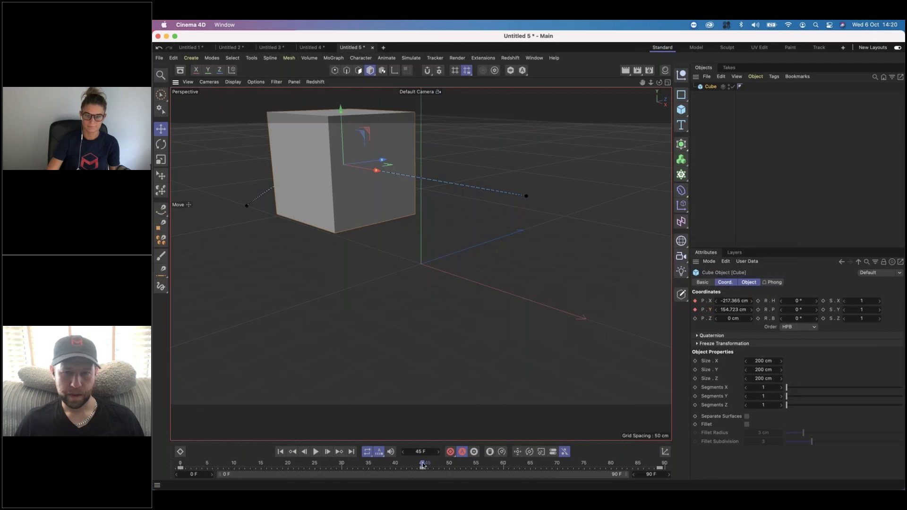
# Step: At frame 89, lower the cube along Y to near ground level, and preview the arcing motion
pyautogui.moveTo(422, 465); pyautogui.dragTo(659, 465)
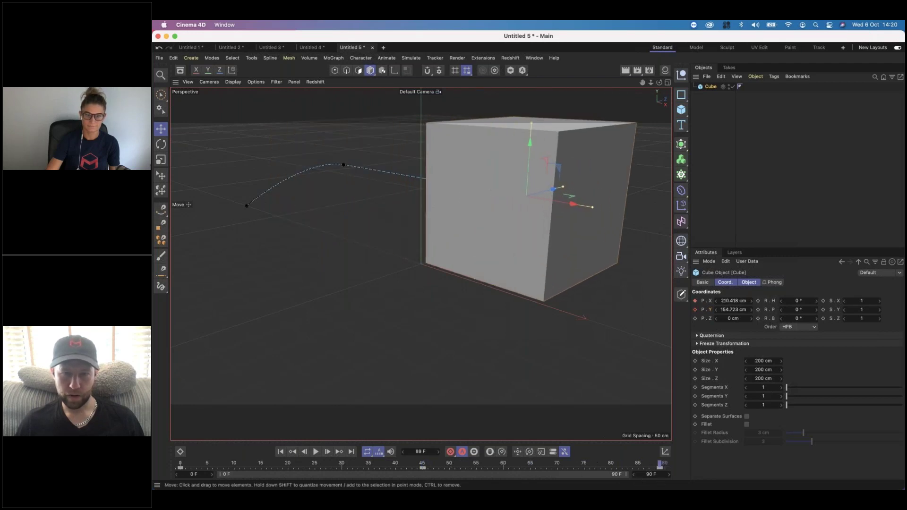
pyautogui.moveTo(531, 148); pyautogui.dragTo(526, 242)
pyautogui.press('F6')
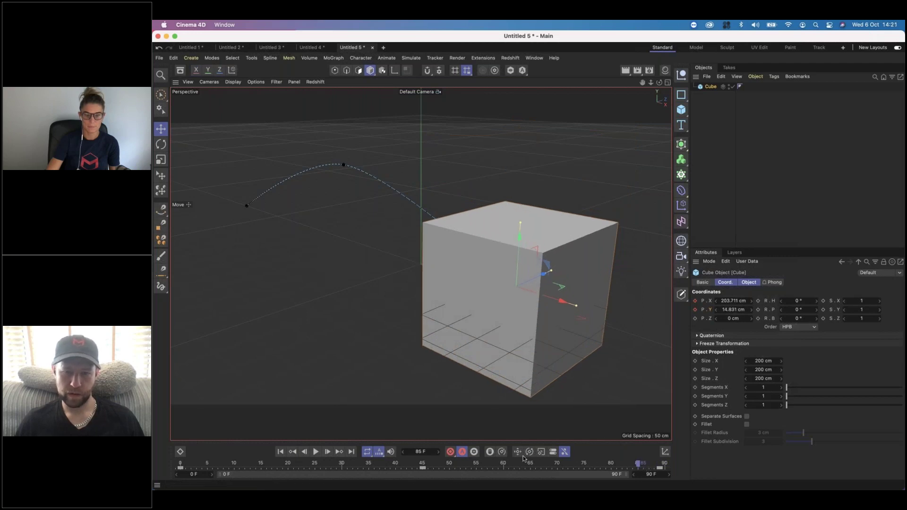
# Step: Key the cube's X size at 200 cm on frame 0 and 37 cm on frame 90, and preview the animation
pyautogui.click(748, 283)
pyautogui.moveTo(754, 301); pyautogui.dragTo(751, 301)
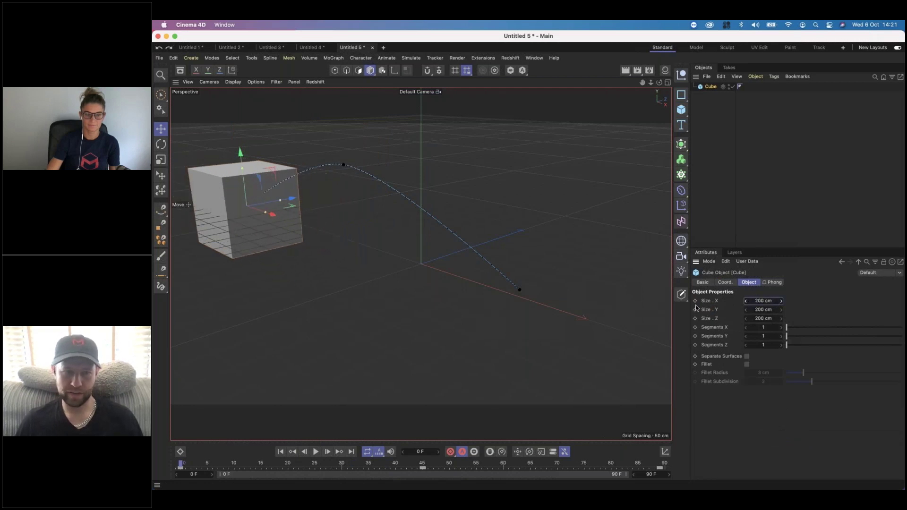
pyautogui.click(696, 302)
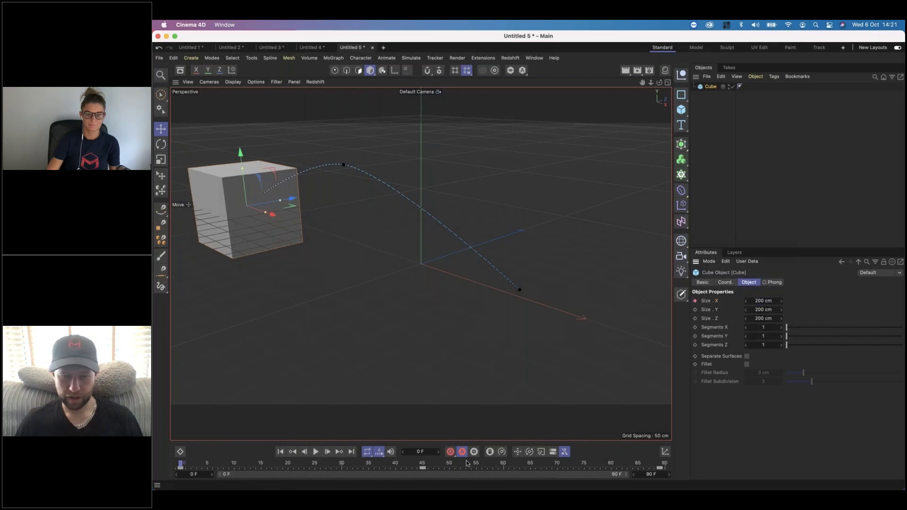
pyautogui.moveTo(506, 465); pyautogui.dragTo(665, 465)
pyautogui.moveTo(764, 301); pyautogui.dragTo(763, 301)
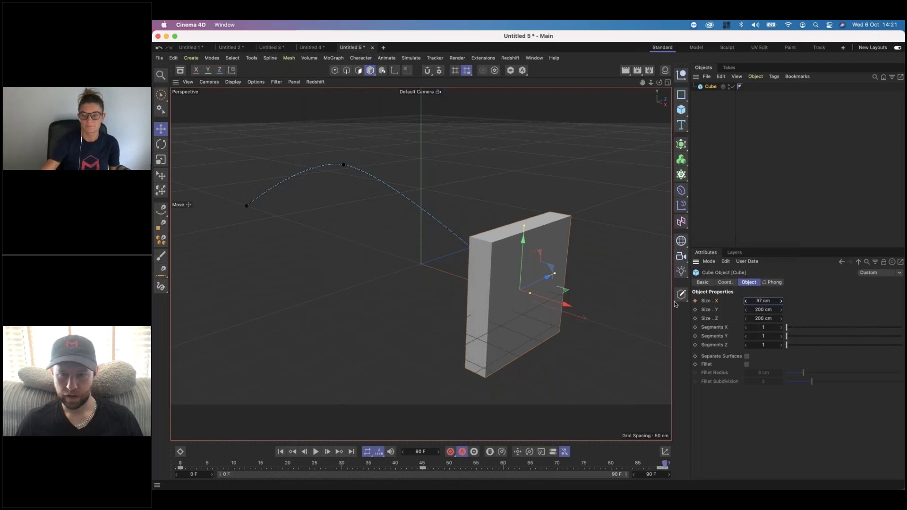
pyautogui.moveTo(636, 465); pyautogui.dragTo(218, 466)
pyautogui.press('F8')
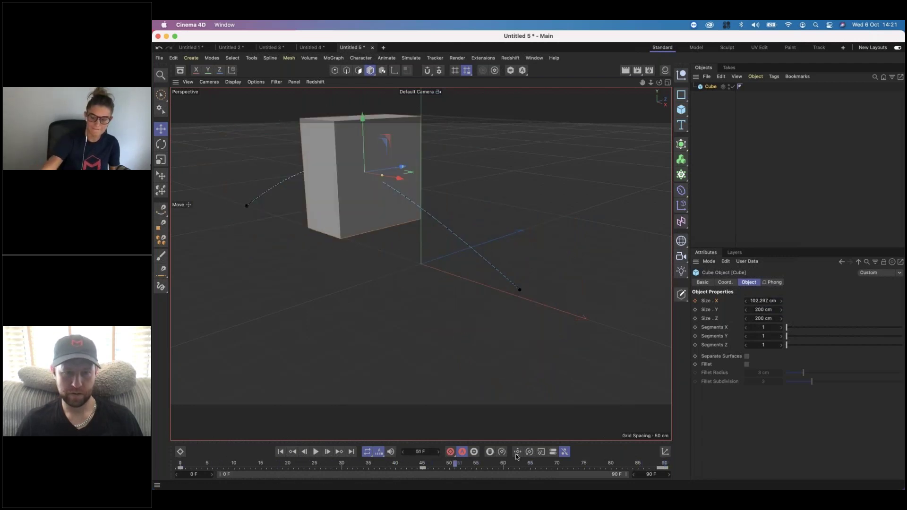
pyautogui.press('F8')
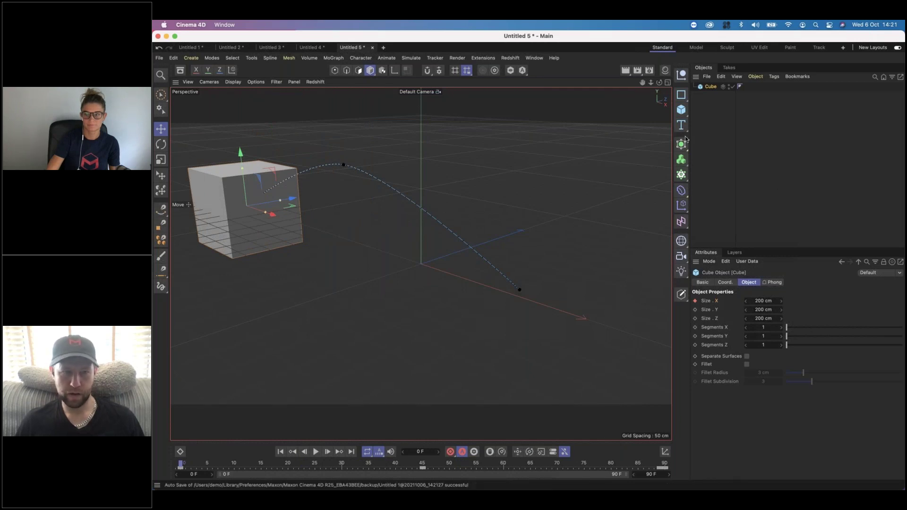
# Step: Create a new material and apply it to the cube
pyautogui.click(665, 71)
pyautogui.doubleClick(551, 114)
pyautogui.moveTo(551, 115); pyautogui.dragTo(714, 89)
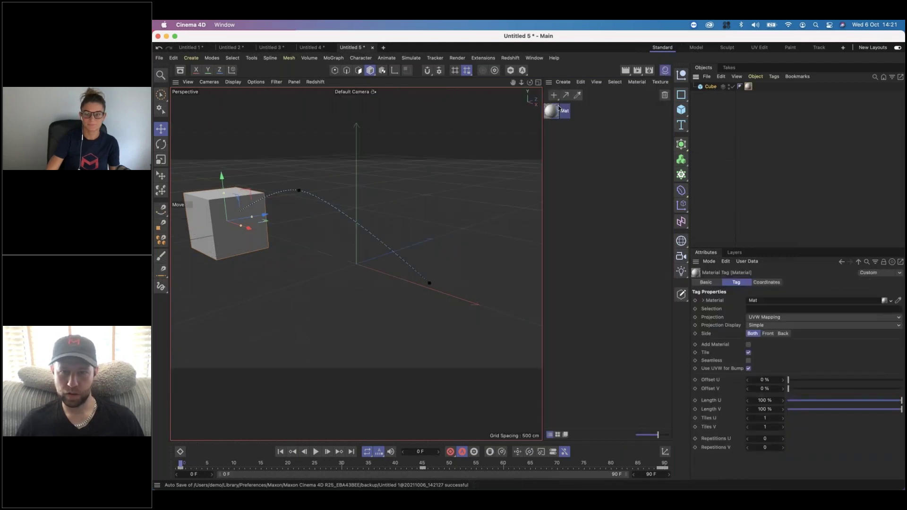
# Step: Key the material's default colour at frame 0, and make it red with 100% saturation at frame 45
pyautogui.doubleClick(559, 109)
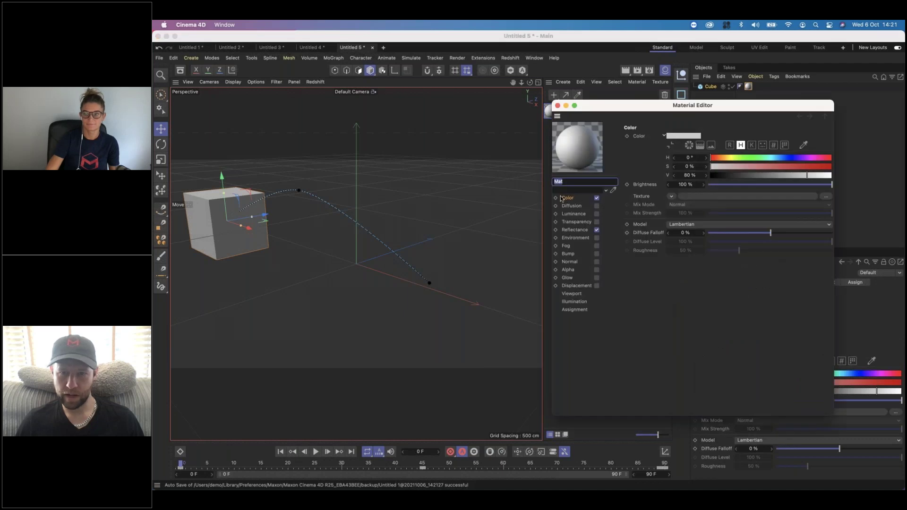
pyautogui.click(627, 137)
pyautogui.moveTo(406, 463); pyautogui.dragTo(423, 463)
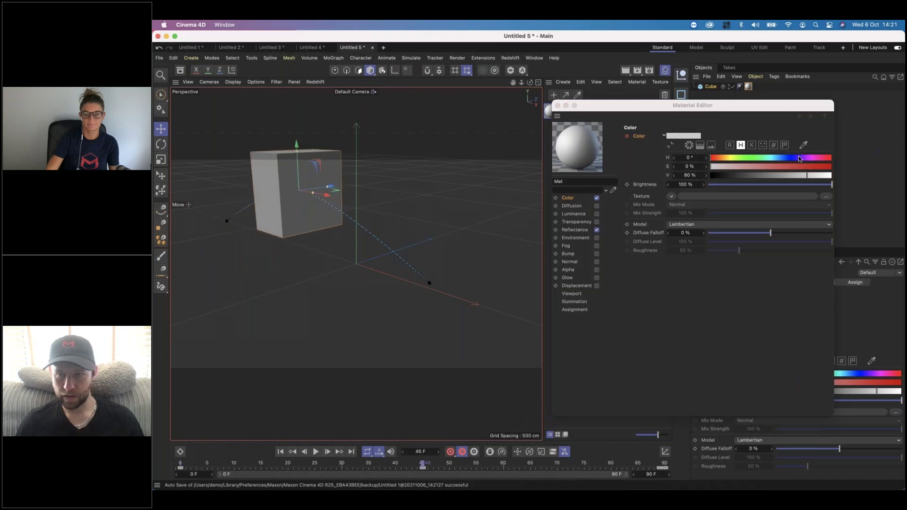
pyautogui.click(831, 167)
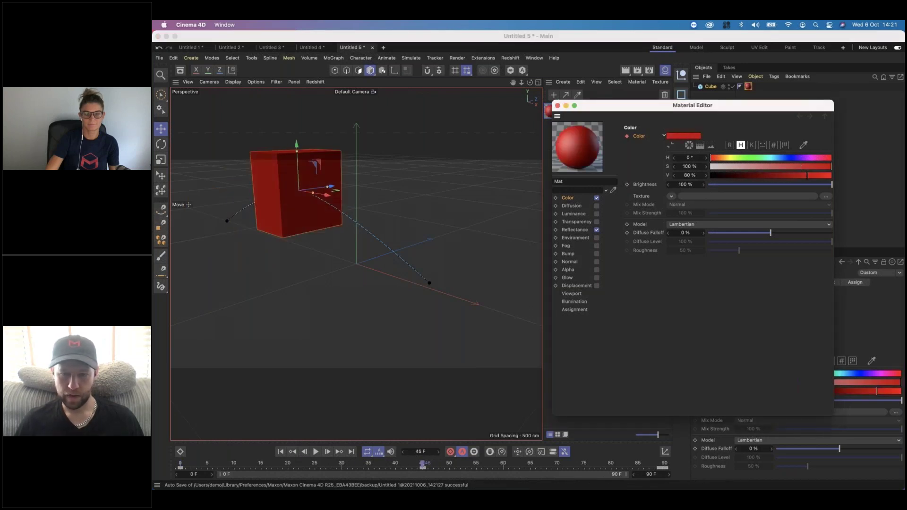
# Step: Change the material's colour to blue with hue 250° at frame 90, and play back the colour animation
pyautogui.moveTo(610, 465); pyautogui.dragTo(664, 465)
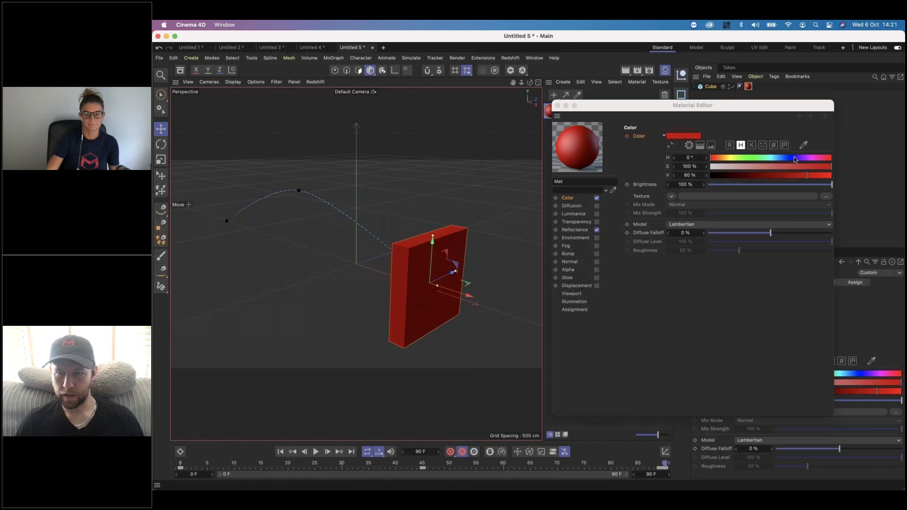
pyautogui.click(793, 157)
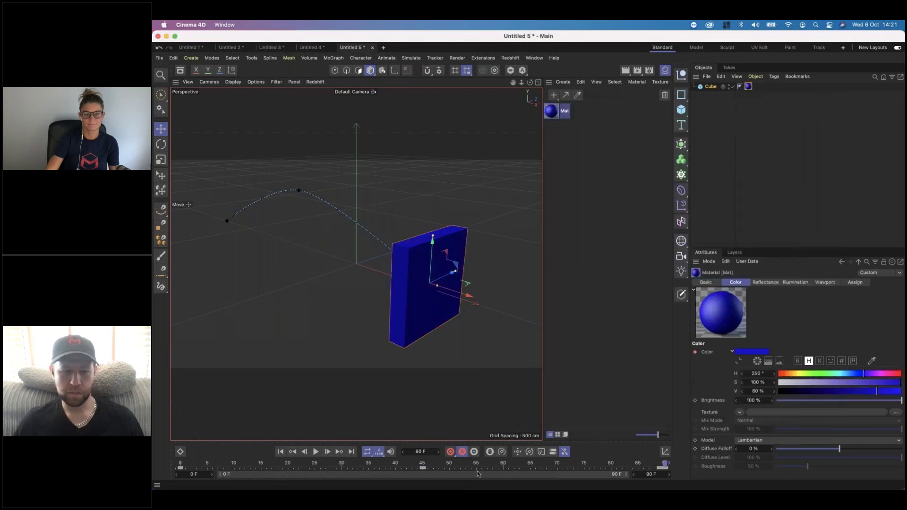
pyautogui.click(315, 452)
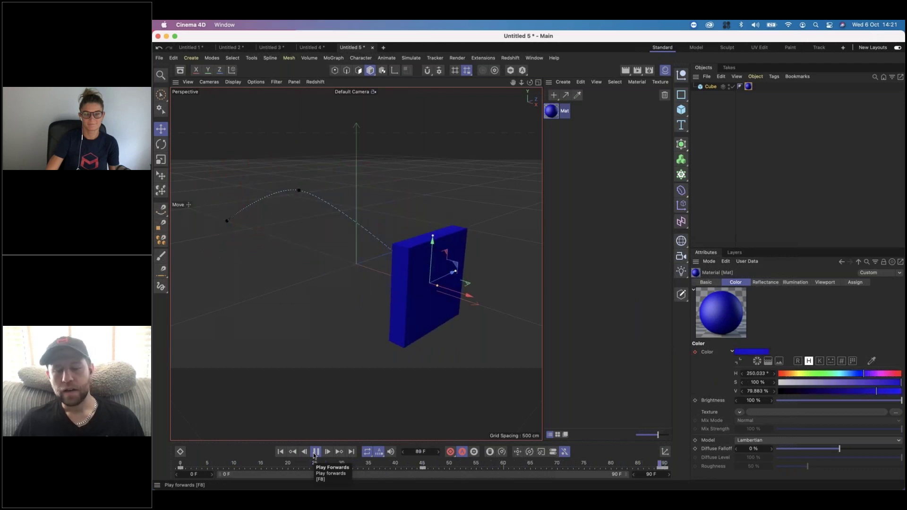
pyautogui.click(315, 451)
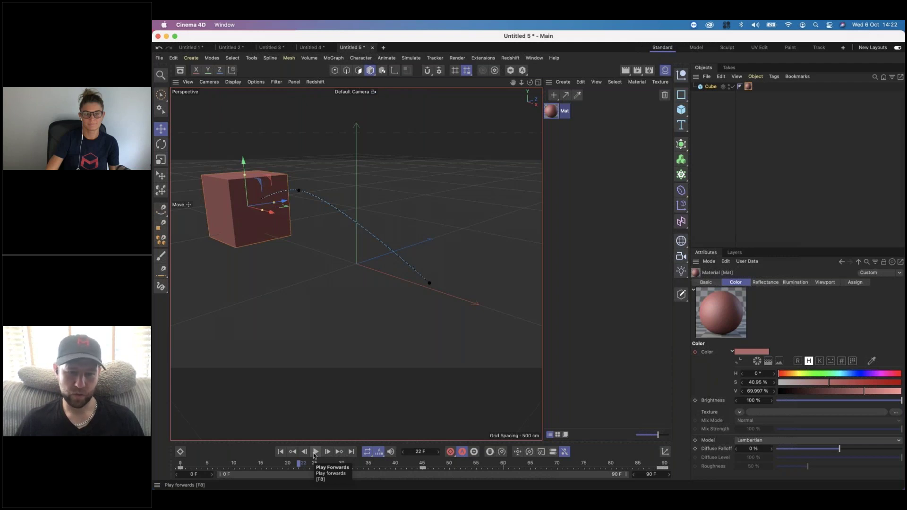
# Step: Make the material green (hue 154°, saturation 62%) at frame 55 and orange-brown (hue 19°) at frame 67
pyautogui.click(422, 462)
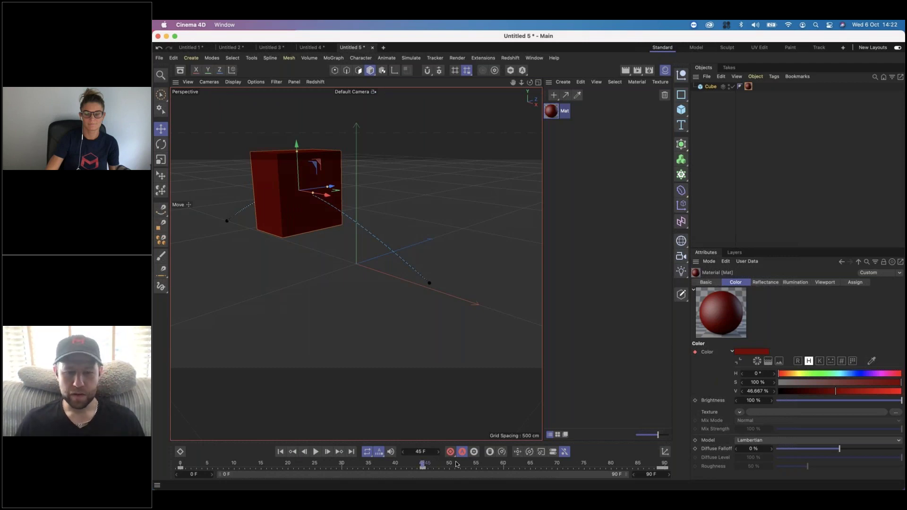
pyautogui.moveTo(457, 464); pyautogui.dragTo(475, 465)
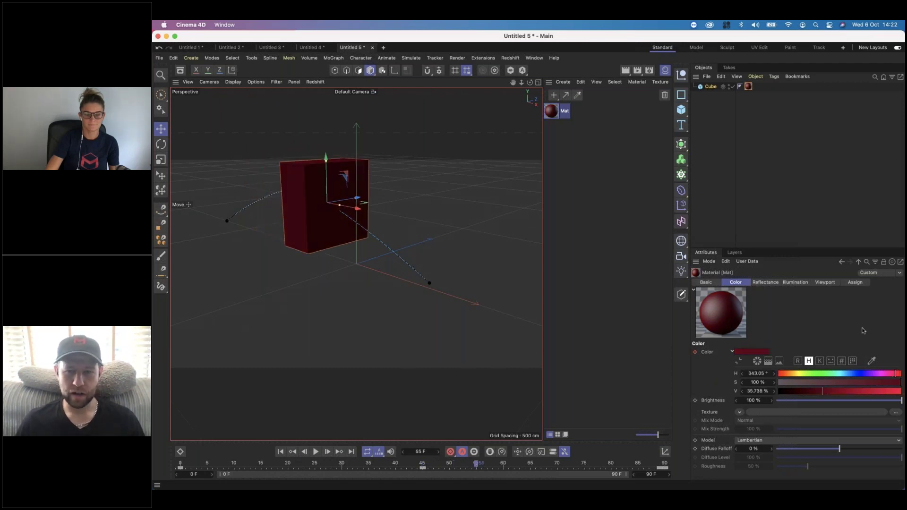
pyautogui.click(855, 382)
pyautogui.click(831, 374)
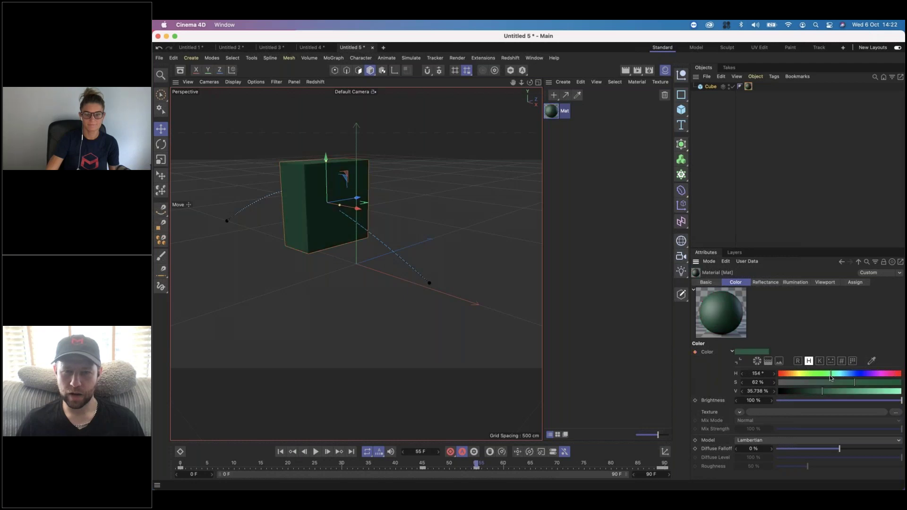
pyautogui.click(543, 466)
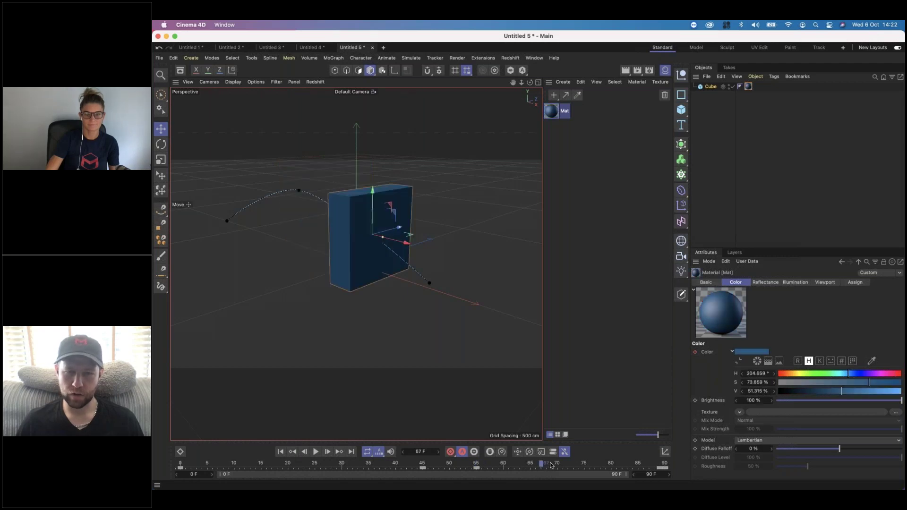
pyautogui.click(787, 375)
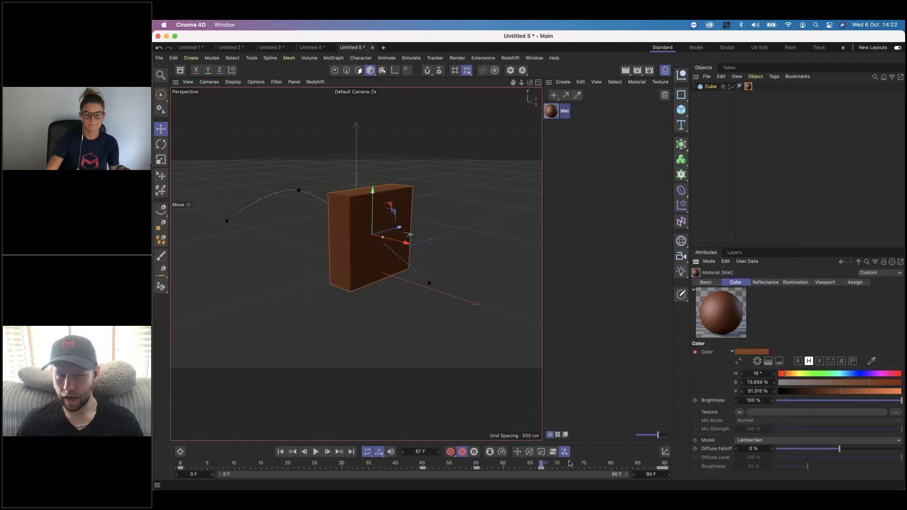
# Step: Change the material's hue and raise its saturation at frame 75, and scrub the colour animation back to frame 42
pyautogui.click(585, 466)
pyautogui.click(887, 383)
pyautogui.click(840, 373)
pyautogui.moveTo(584, 464); pyautogui.dragTo(553, 465)
pyautogui.moveTo(621, 465); pyautogui.dragTo(407, 465)
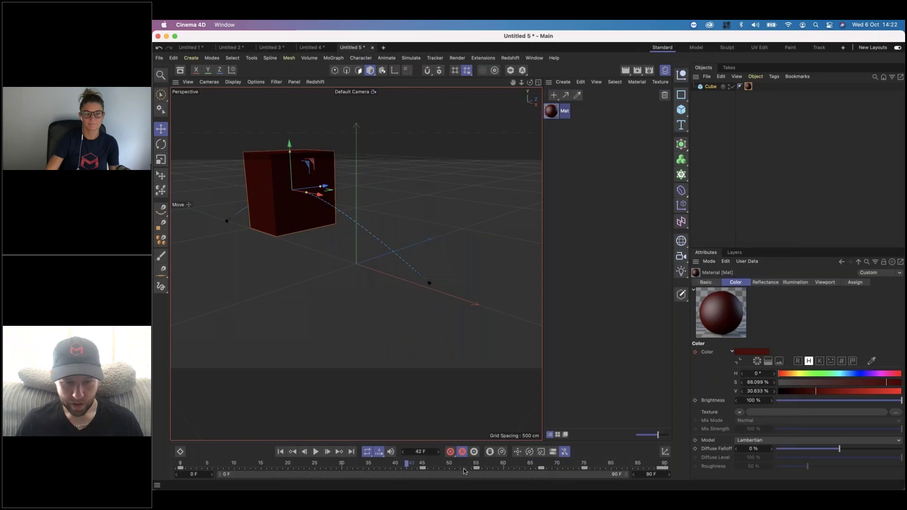
# Step: Delete the material's colour keys between frames 55 and 75, and scrub the animation from frame 0 to frame 90
pyautogui.moveTo(463, 468)
pyautogui.mouseDown()
pyautogui.moveTo(477, 465)
pyautogui.moveTo(450, 465)
pyautogui.mouseUp()
pyautogui.moveTo(533, 469); pyautogui.dragTo(465, 471)
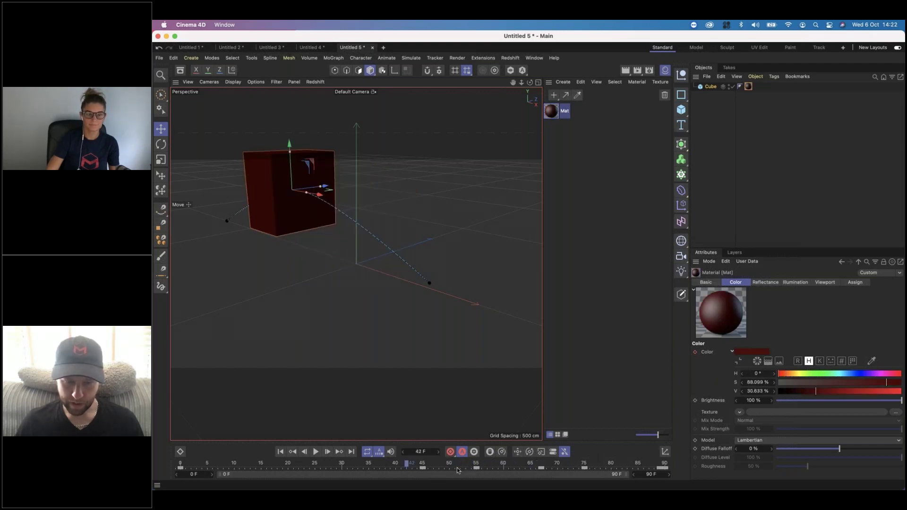
pyautogui.moveTo(475, 468); pyautogui.dragTo(607, 469)
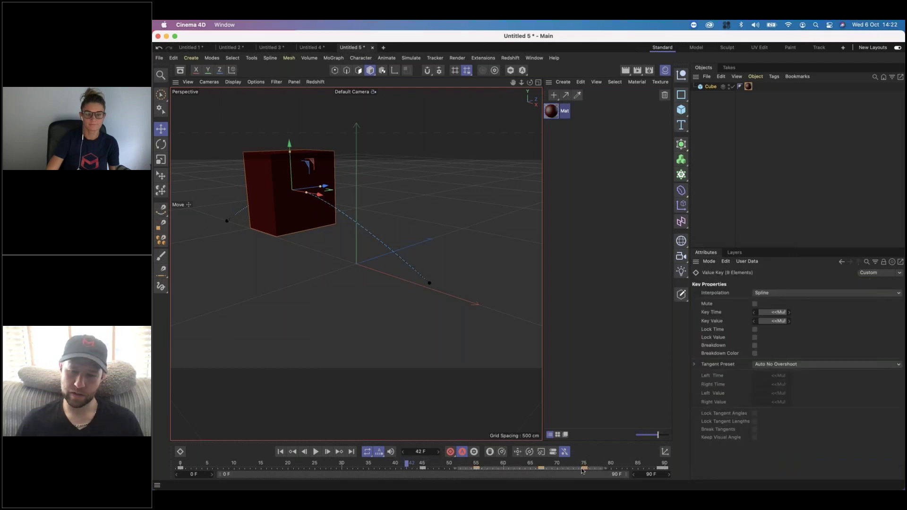
pyautogui.click(583, 469)
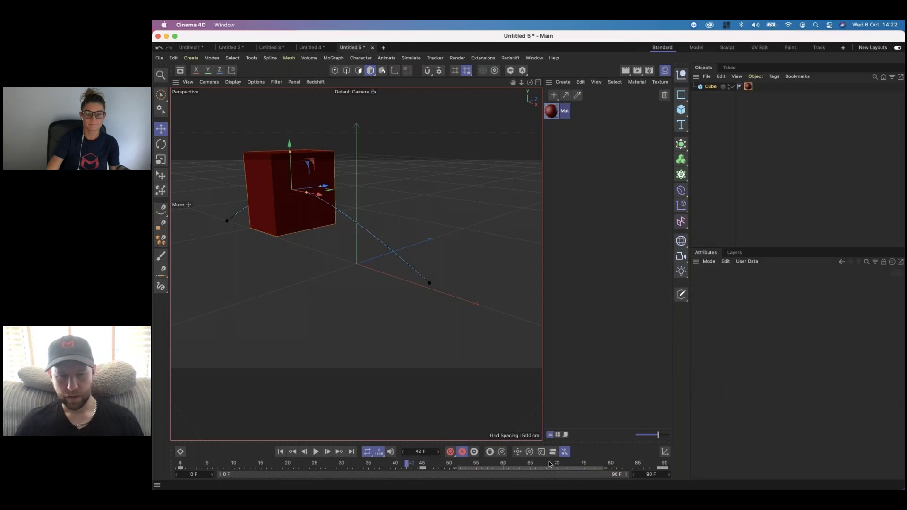
pyautogui.moveTo(548, 466); pyautogui.dragTo(181, 467)
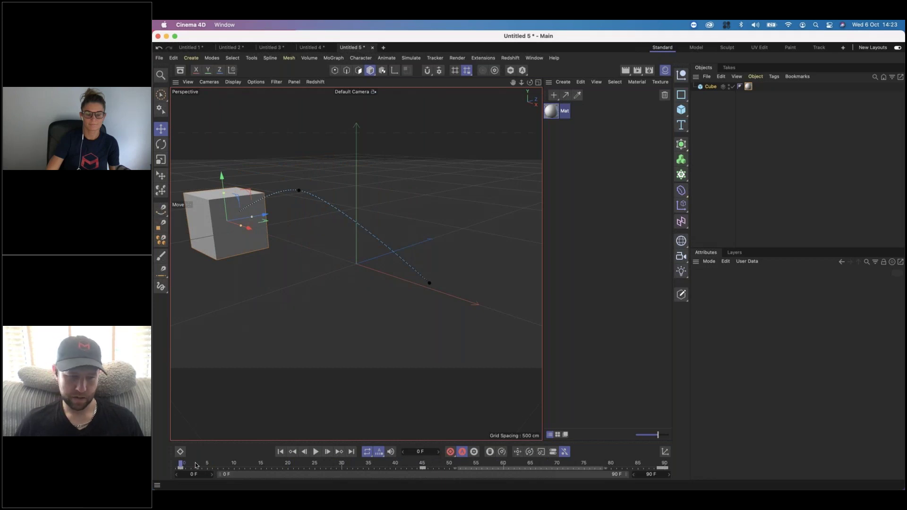
pyautogui.moveTo(180, 465); pyautogui.dragTo(667, 479)
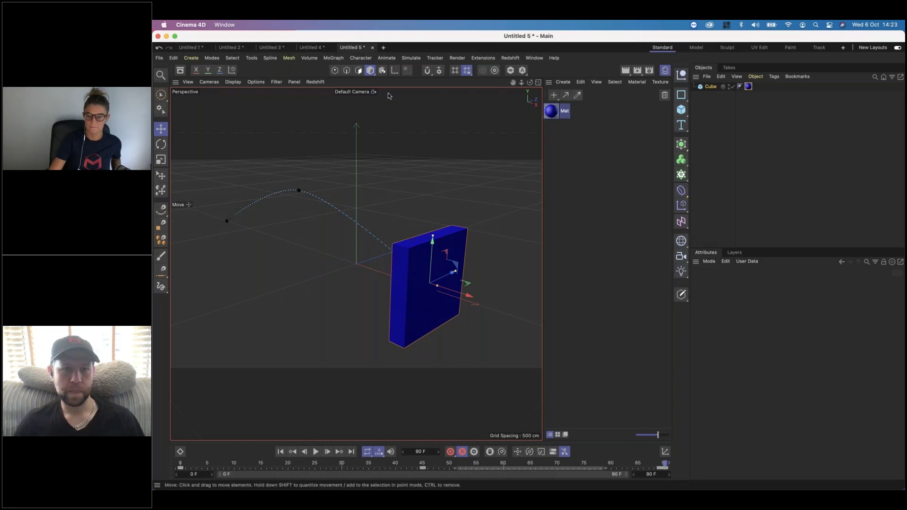
# Step: Switch the editing mode to Animation and select the cube
pyautogui.click(369, 71)
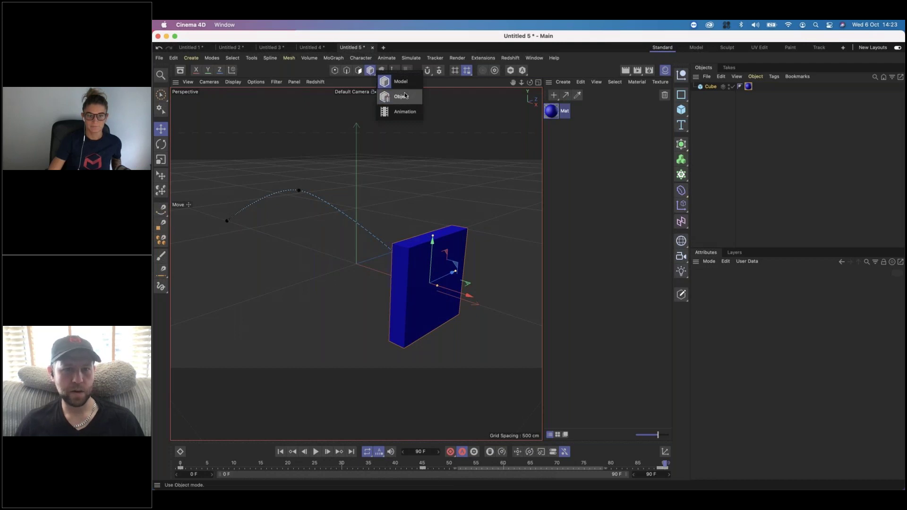
pyautogui.click(405, 112)
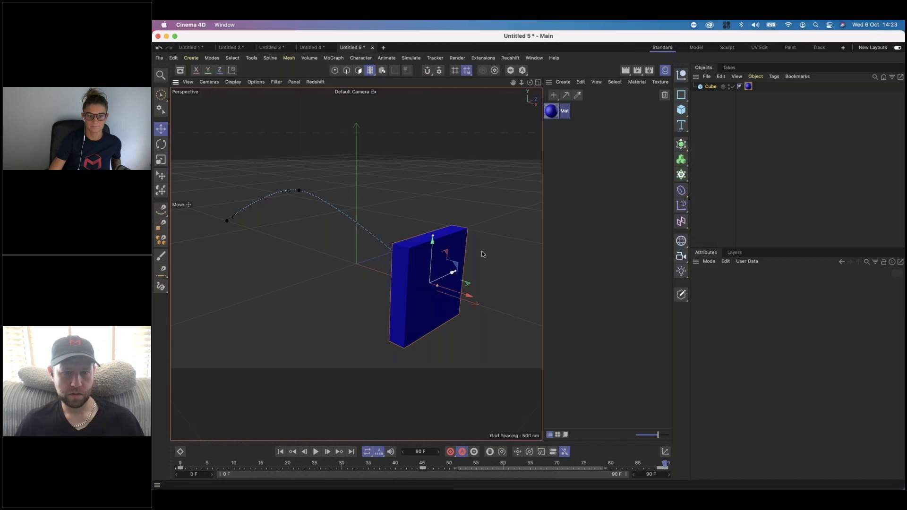
pyautogui.click(710, 86)
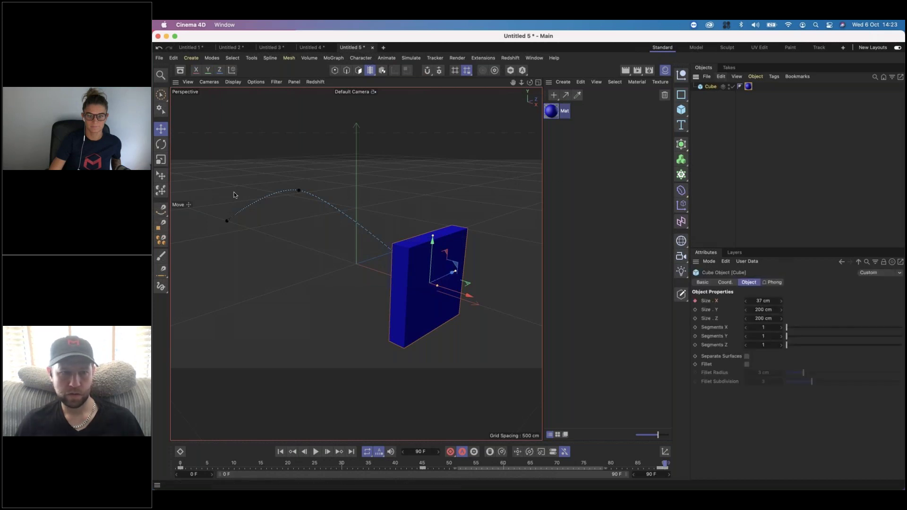
# Step: Try moving the cube's whole motion path, undo the first two moves, and shift it to about X -20 cm, Y 144 cm at frame 90
pyautogui.moveTo(456, 372); pyautogui.dragTo(324, 206)
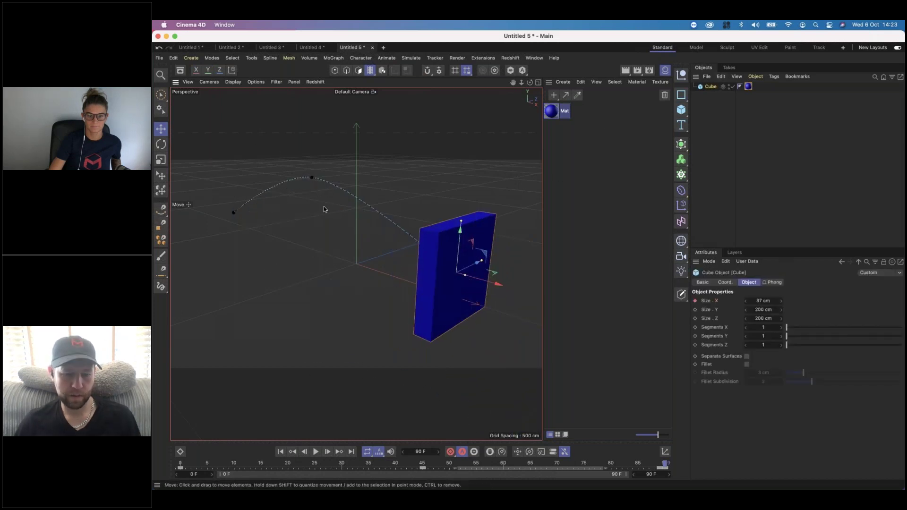
pyautogui.press('super+z')
pyautogui.moveTo(472, 299); pyautogui.dragTo(369, 268)
pyautogui.press('super+z')
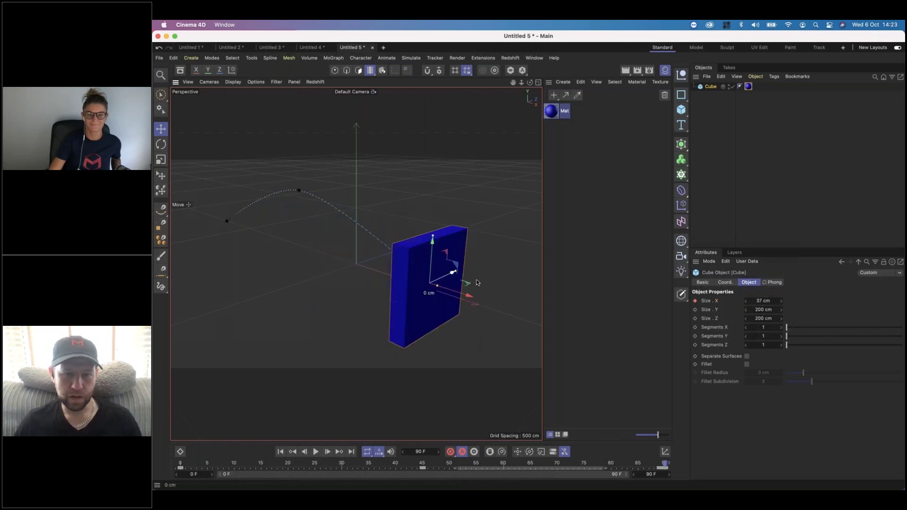
pyautogui.moveTo(470, 295); pyautogui.dragTo(395, 201)
pyautogui.click(395, 198)
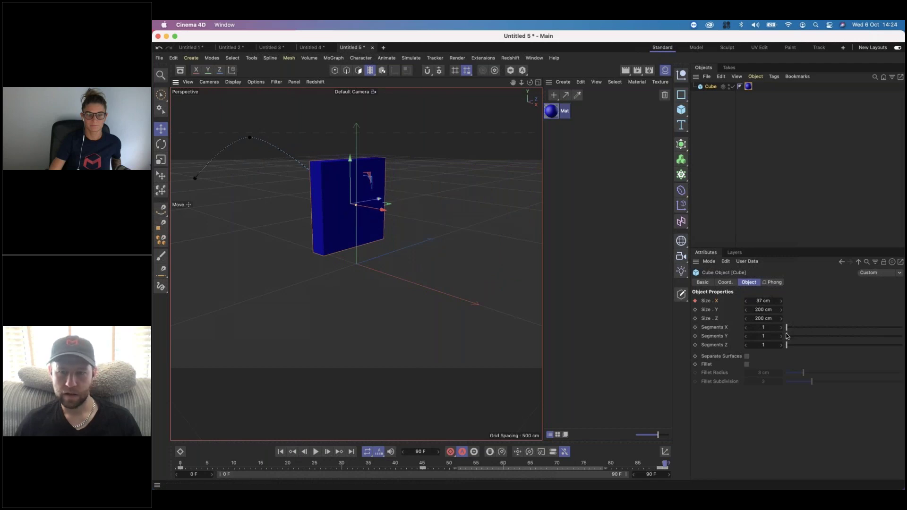
# Step: Key the cube's Z position at frame 0, and move the whole motion path to about X -266, Y -86, Z 770 cm at frame 41
pyautogui.click(725, 283)
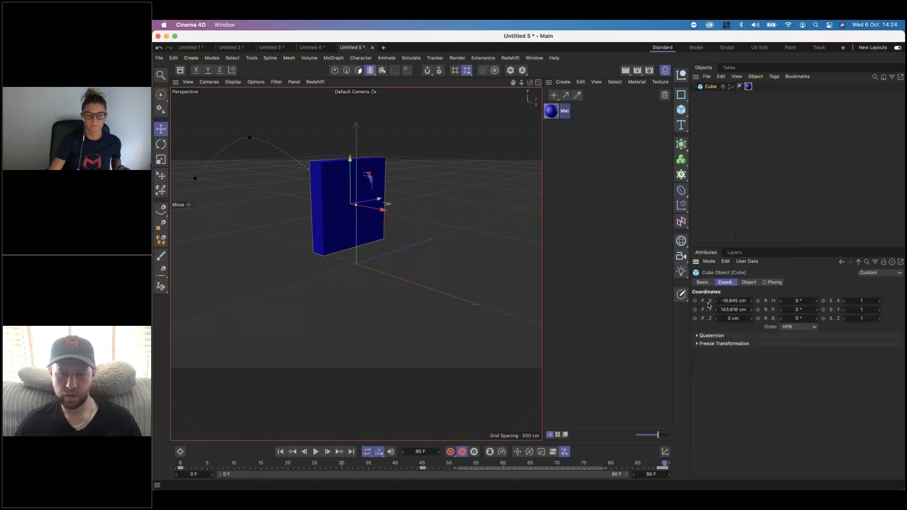
pyautogui.click(185, 466)
pyautogui.moveTo(163, 468); pyautogui.dragTo(160, 468)
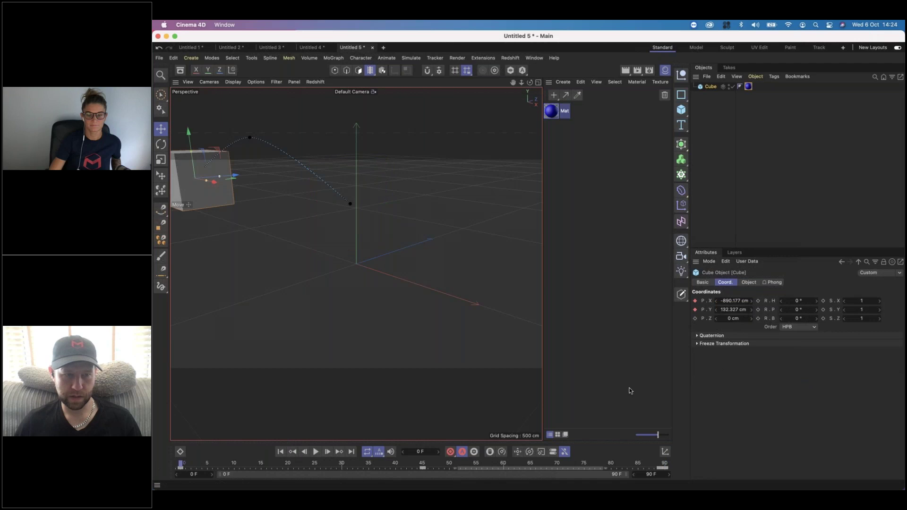
pyautogui.click(695, 319)
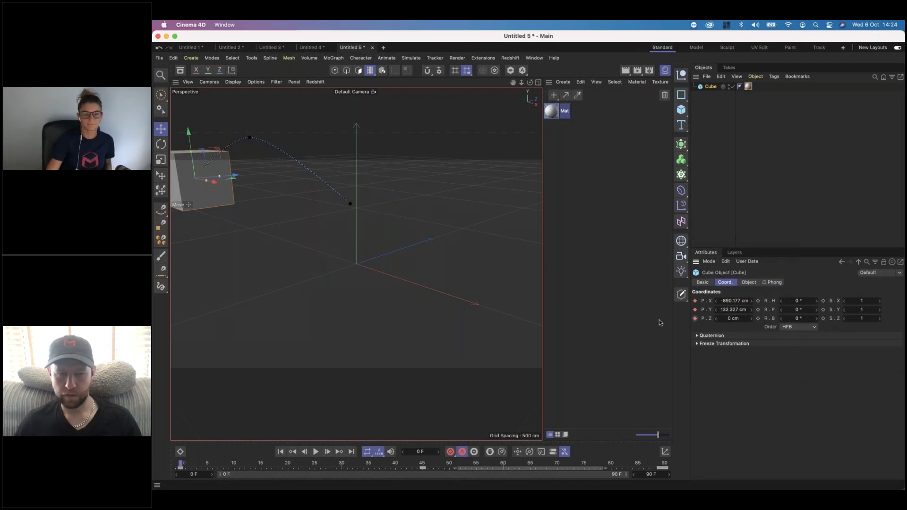
pyautogui.moveTo(213, 464); pyautogui.dragTo(401, 464)
pyautogui.moveTo(283, 140); pyautogui.dragTo(475, 196)
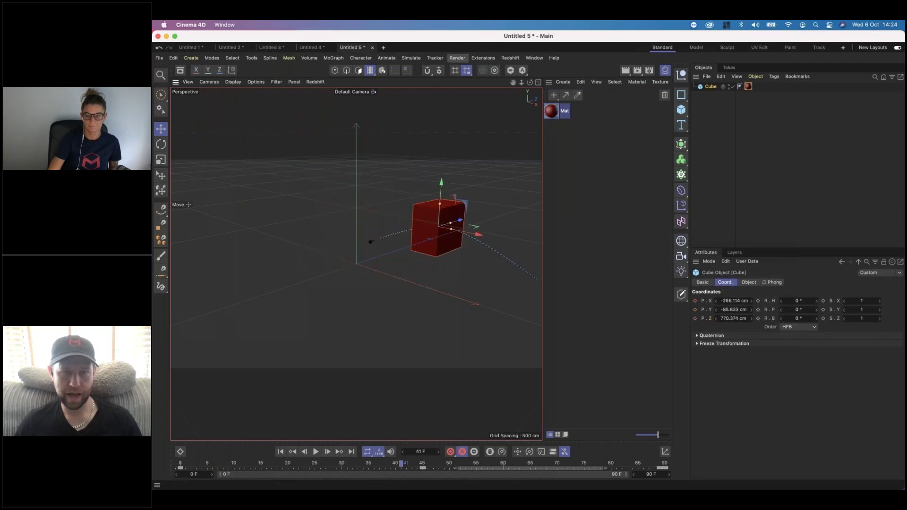
pyautogui.moveTo(370, 70); pyautogui.dragTo(397, 113)
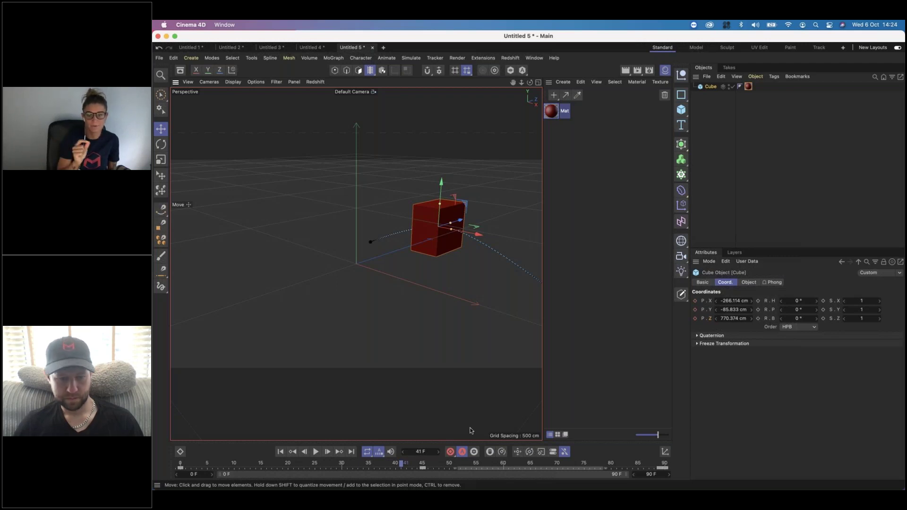
# Step: Select only the cube, go to frame 45, try deleting its position keys there, and undo the deletion
pyautogui.click(413, 469)
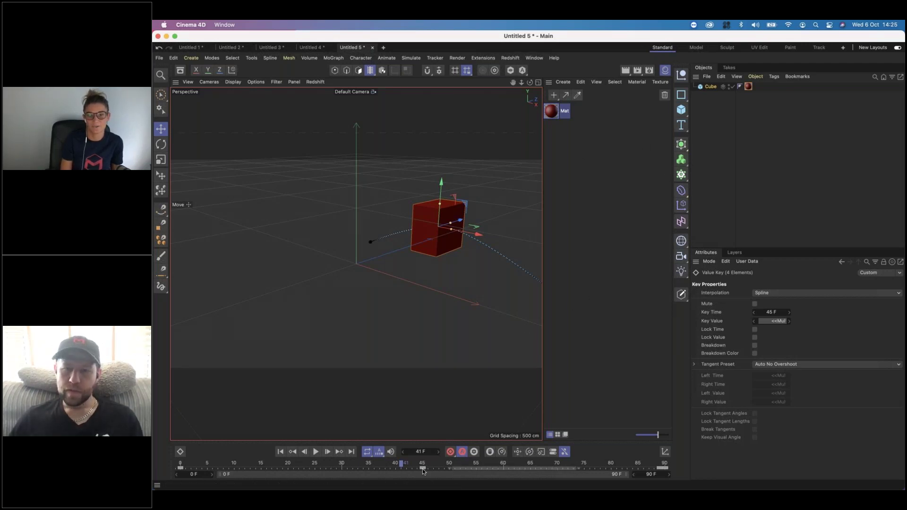
pyautogui.click(593, 376)
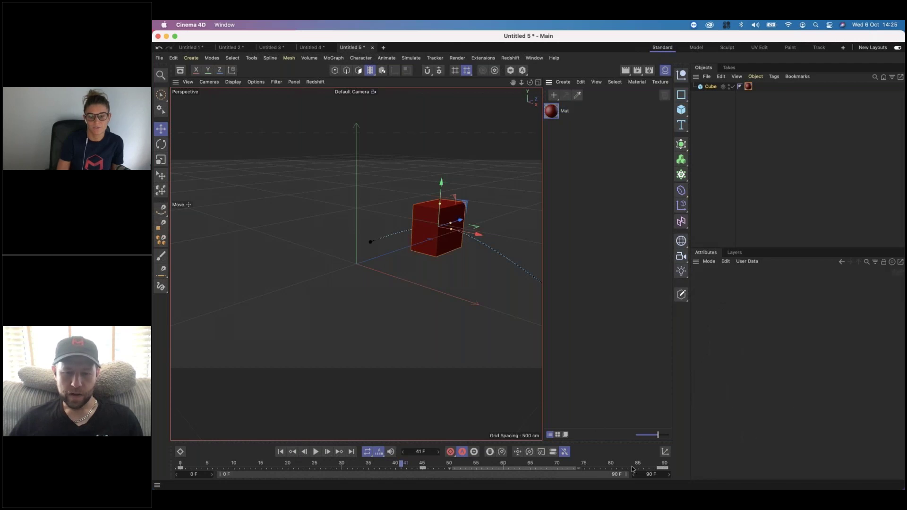
pyautogui.click(703, 87)
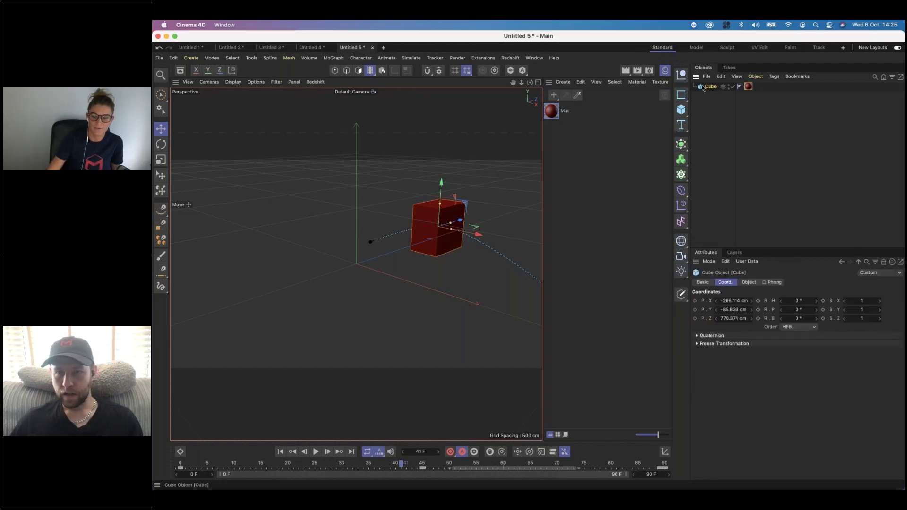
pyautogui.click(454, 465)
pyautogui.click(422, 466)
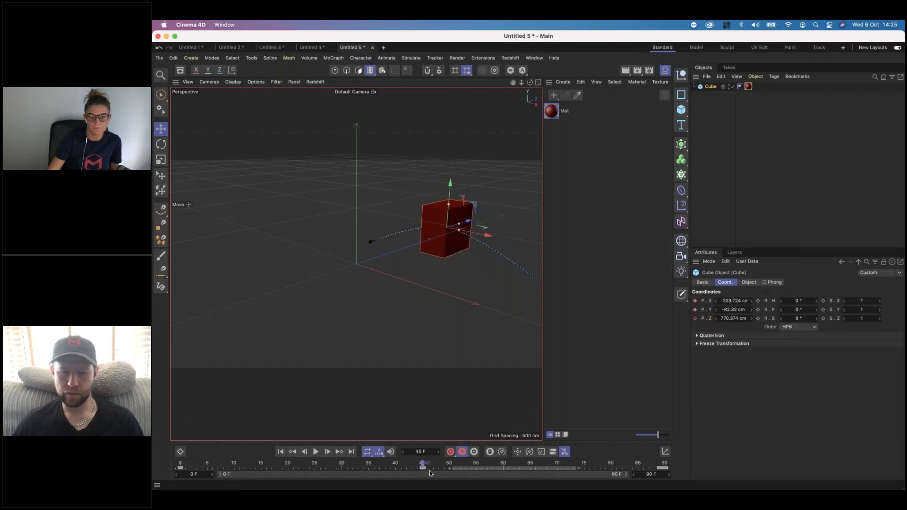
pyautogui.moveTo(446, 471); pyautogui.dragTo(354, 471)
pyautogui.click(354, 469)
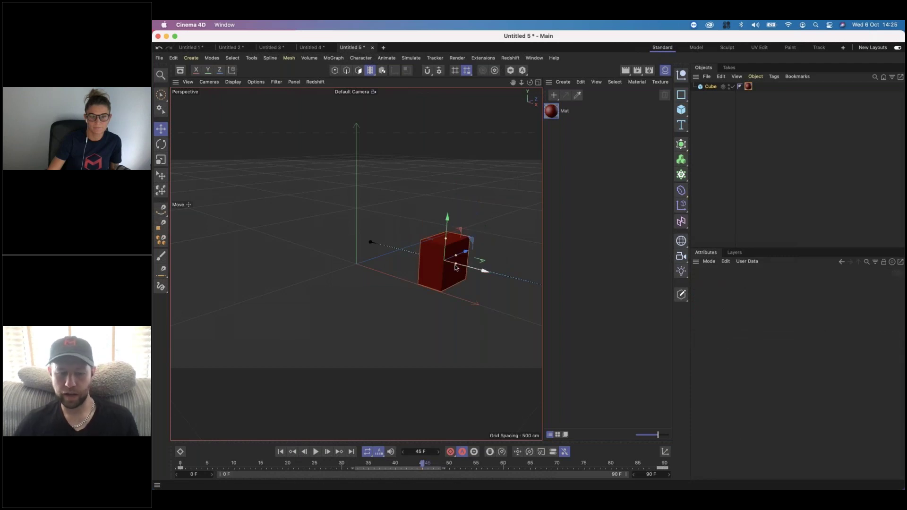
pyautogui.press('super+z')
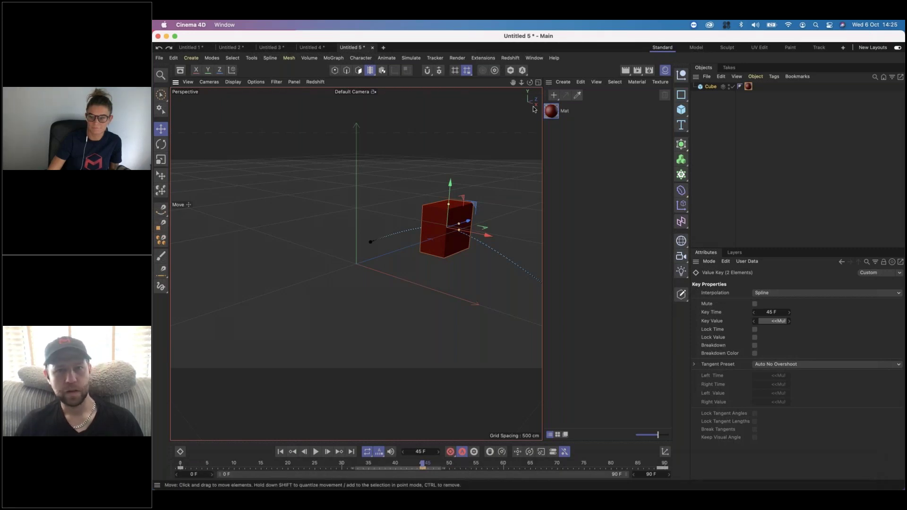
# Step: Scrub the cube's animation back to frame 0
pyautogui.moveTo(513, 82); pyautogui.dragTo(518, 133)
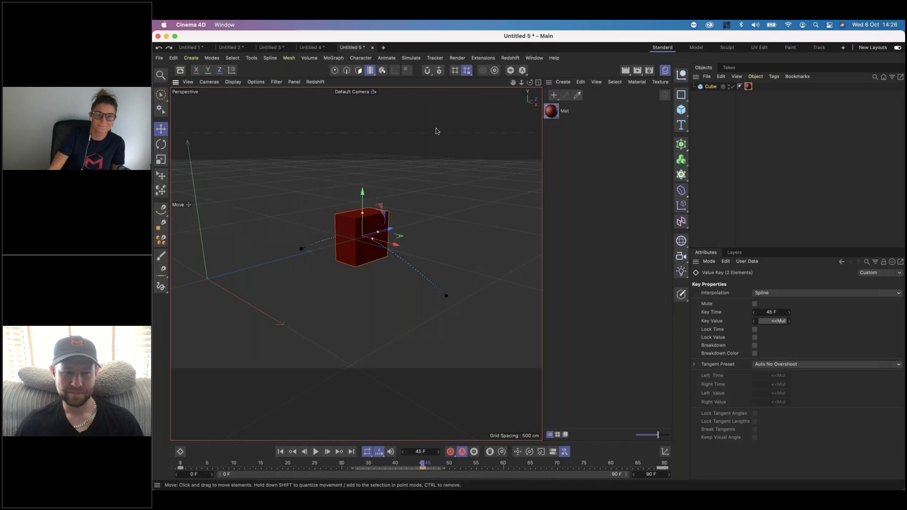
pyautogui.moveTo(422, 465); pyautogui.dragTo(180, 464)
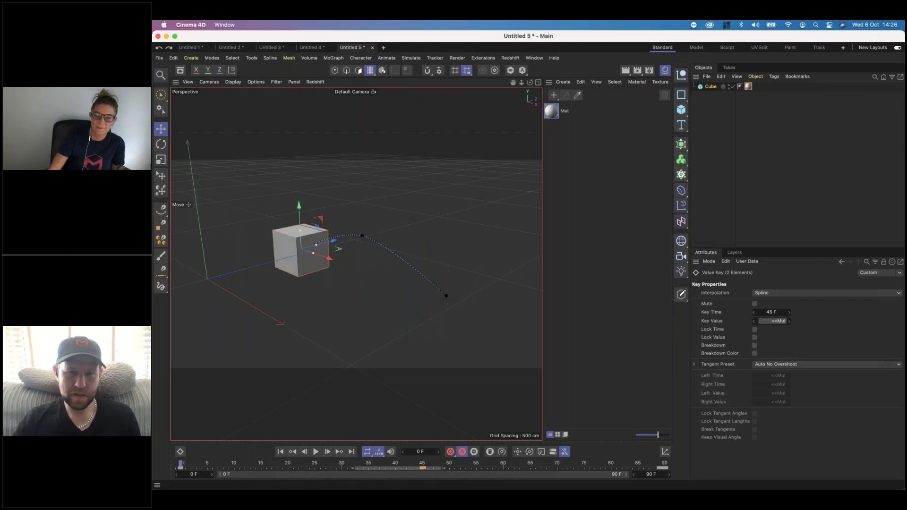
# Step: Create a new empty project and hide the Material Manager
pyautogui.press('super+n')
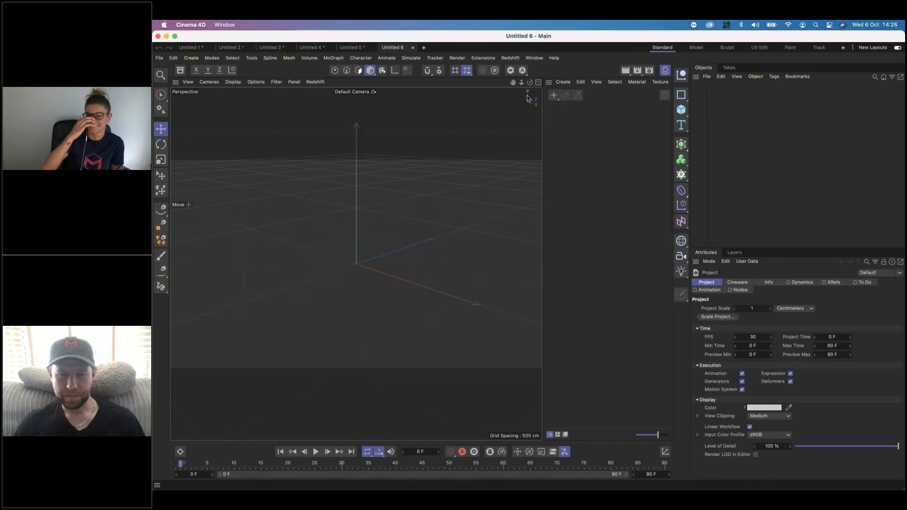
pyautogui.click(535, 58)
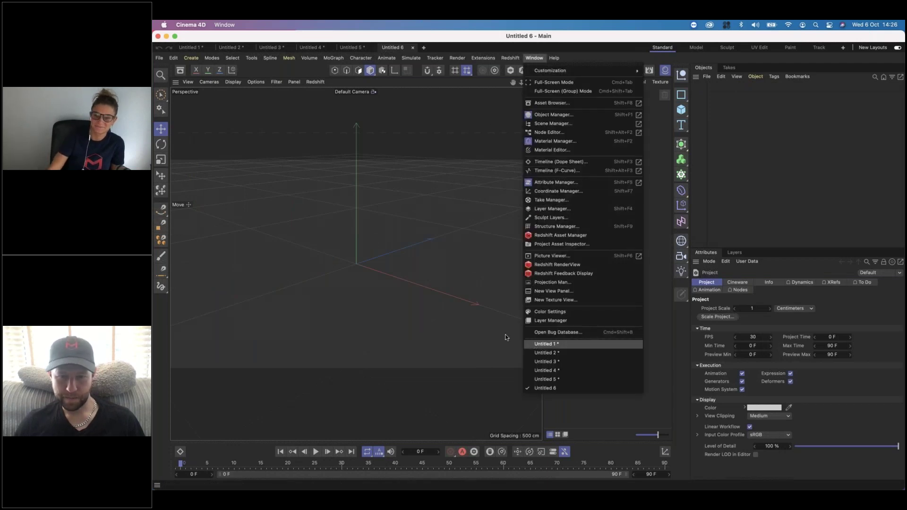
pyautogui.click(476, 327)
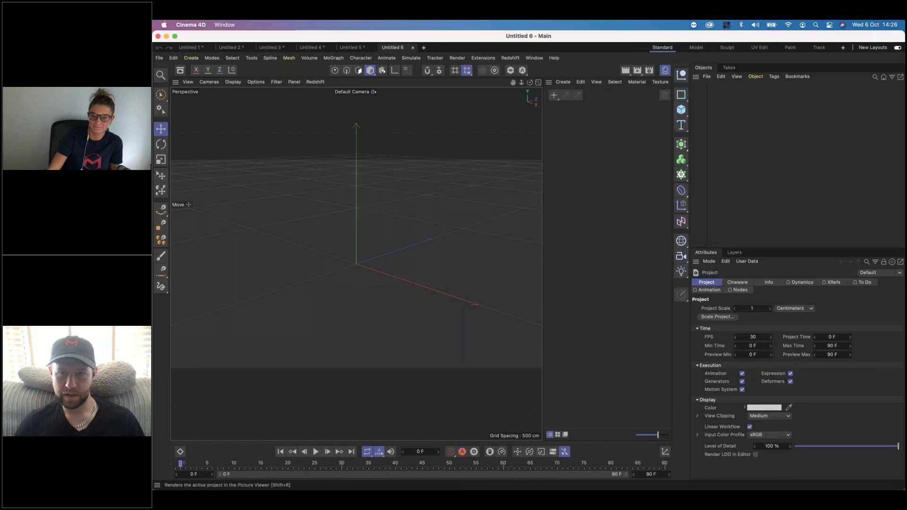
pyautogui.click(665, 71)
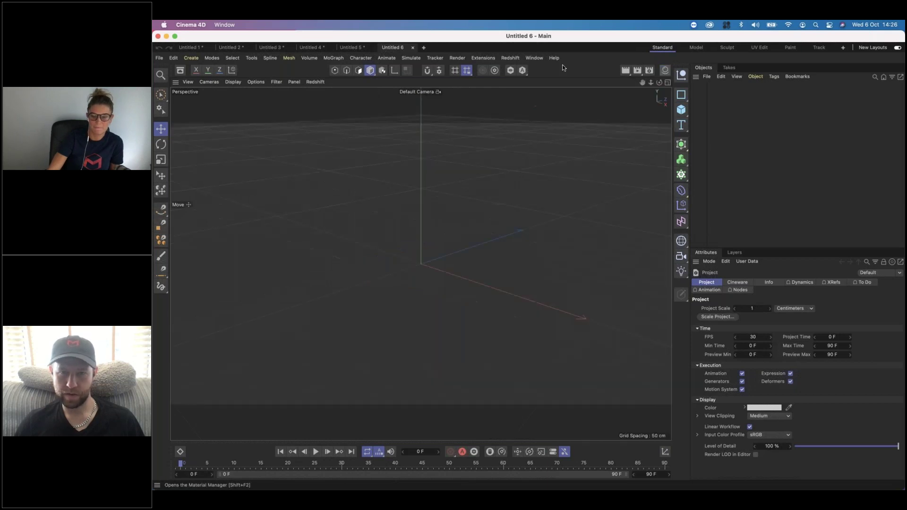
# Step: Return to the Untitled 5 project, open the Dope Sheet timeline and enlarge it to show the keys of the cube and material
pyautogui.click(352, 47)
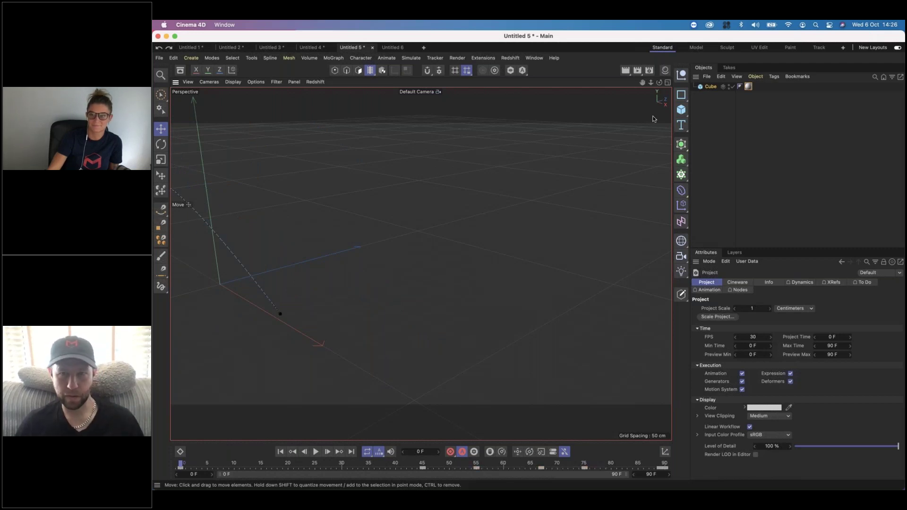
pyautogui.click(180, 452)
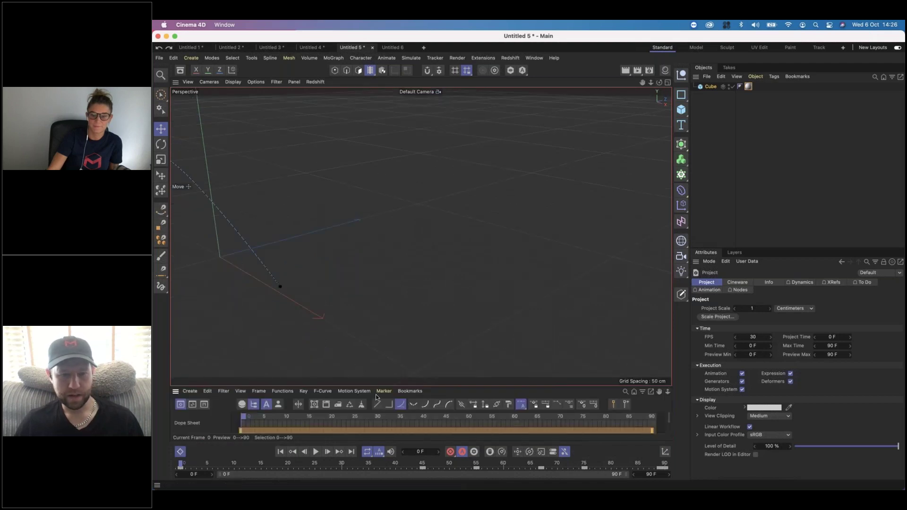
pyautogui.moveTo(386, 383); pyautogui.dragTo(385, 232)
pyautogui.click(233, 324)
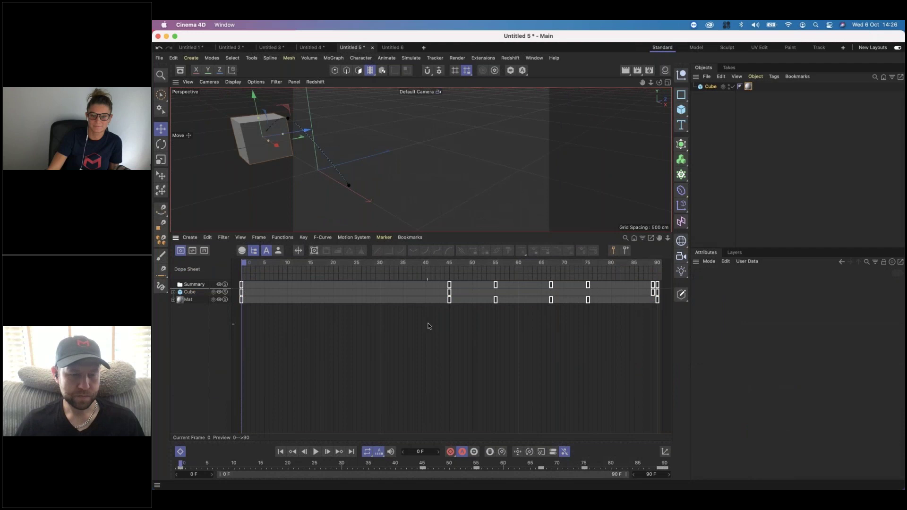
# Step: Toggle the Dope Sheet off and on, and widen the timeline area by narrowing the Objects and Attributes managers
pyautogui.click(180, 453)
pyautogui.click(181, 453)
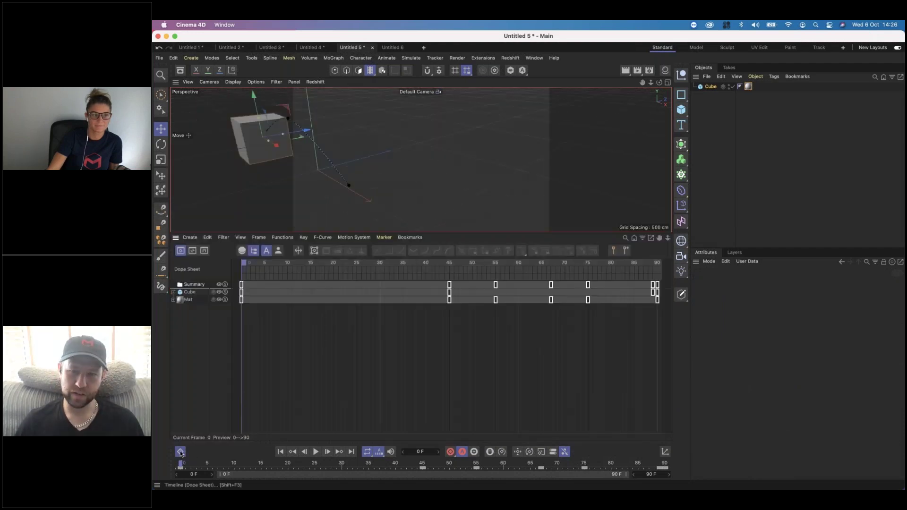
pyautogui.click(180, 453)
pyautogui.click(180, 453)
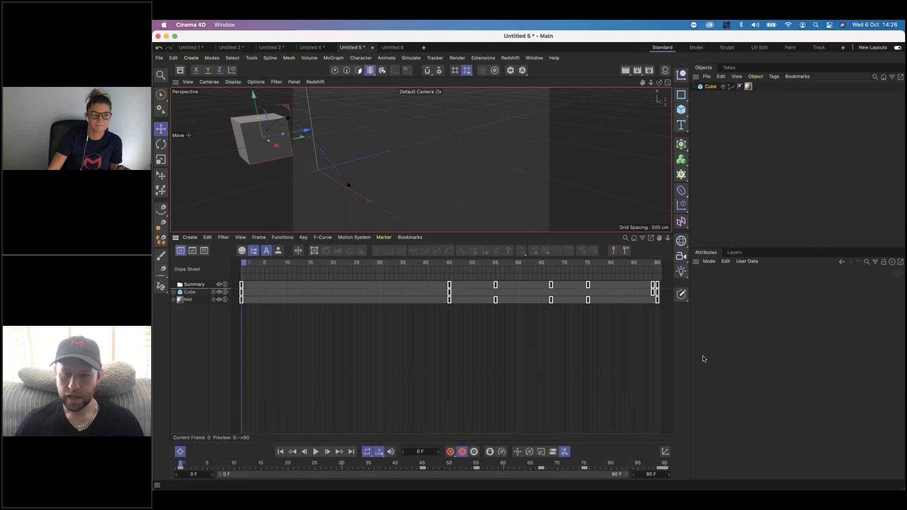
pyautogui.moveTo(692, 355); pyautogui.dragTo(802, 353)
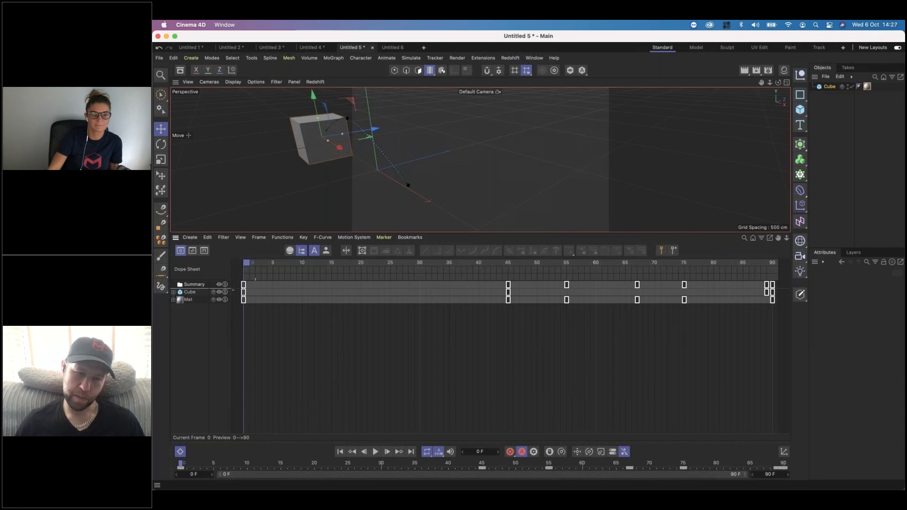
# Step: Expand the Cube and Mat tracks in the Dope Sheet to list their Position, Size and Color keys, and clear the key selection
pyautogui.click(192, 284)
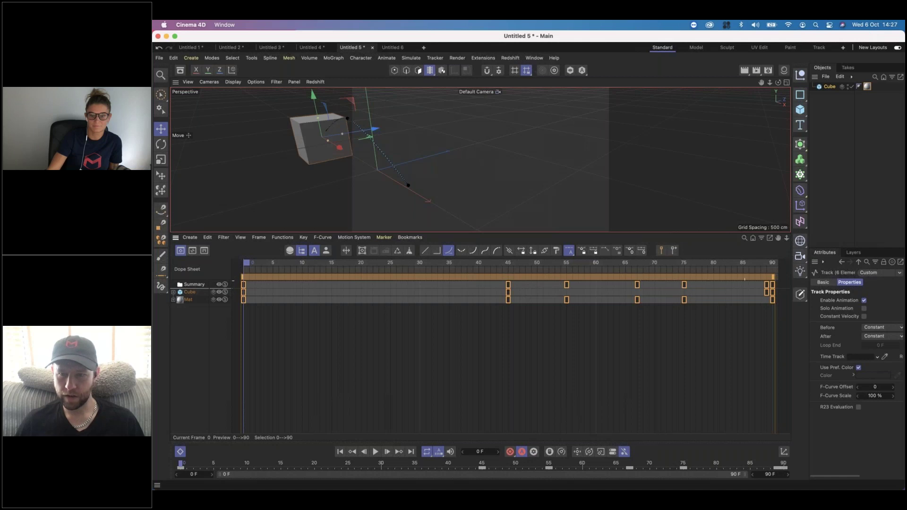
pyautogui.click(175, 293)
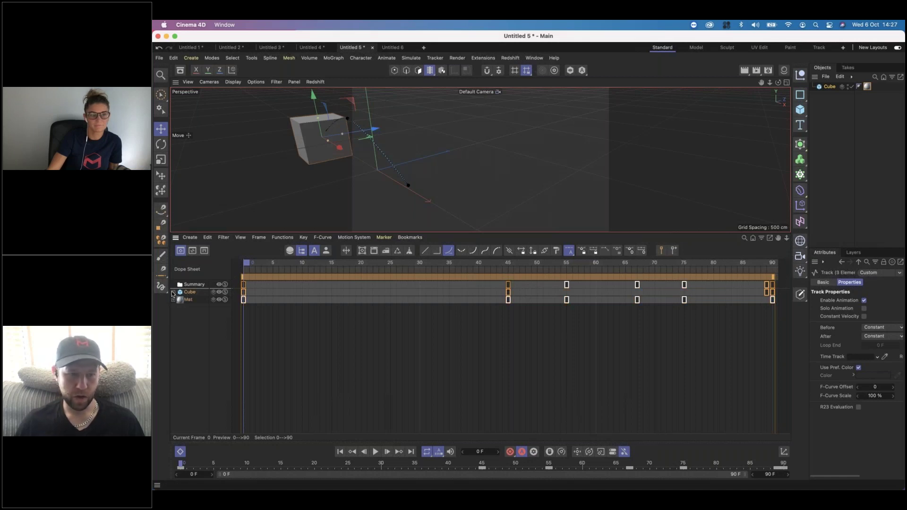
pyautogui.click(173, 292)
pyautogui.click(199, 301)
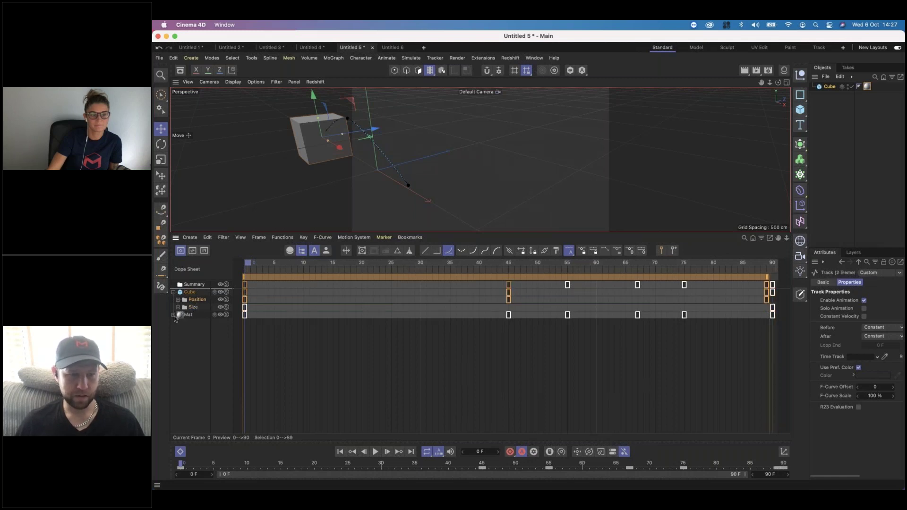
pyautogui.click(174, 315)
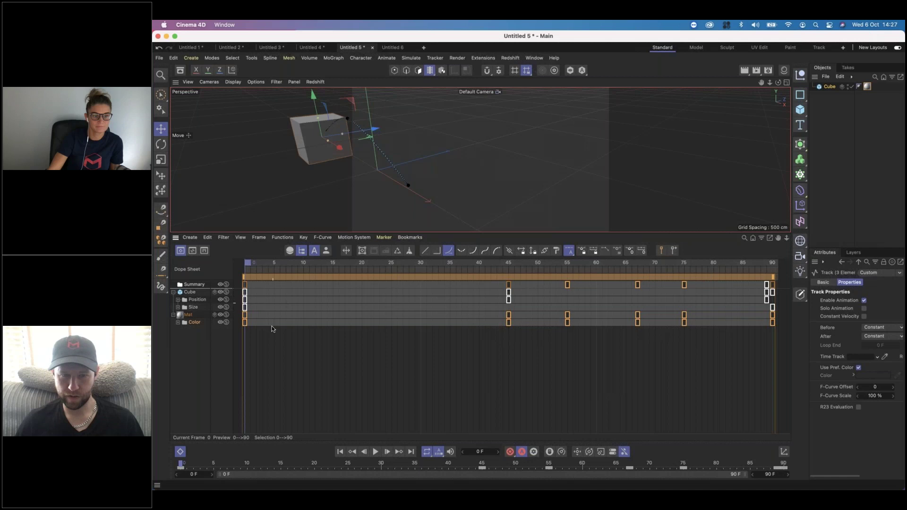
pyautogui.click(548, 330)
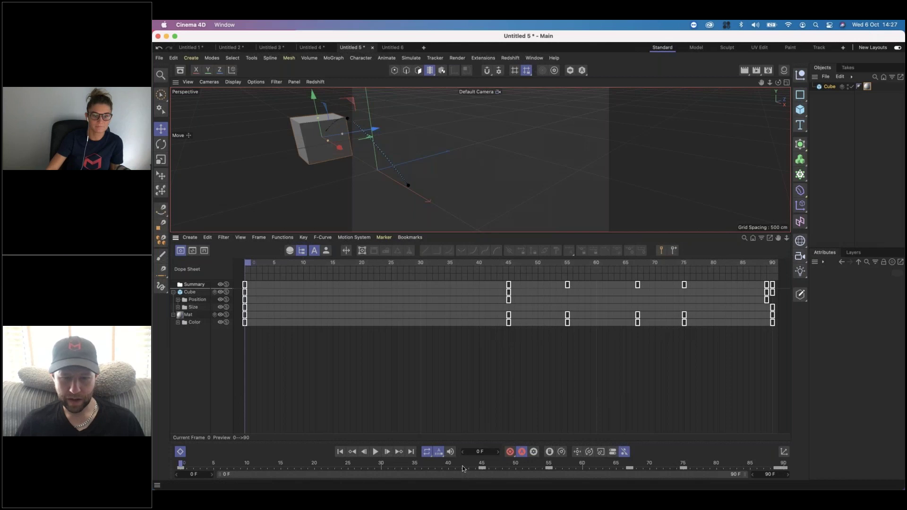
# Step: Delete all cube and material keys from frame 45 to 75, and undo the deletion
pyautogui.moveTo(463, 469); pyautogui.dragTo(715, 470)
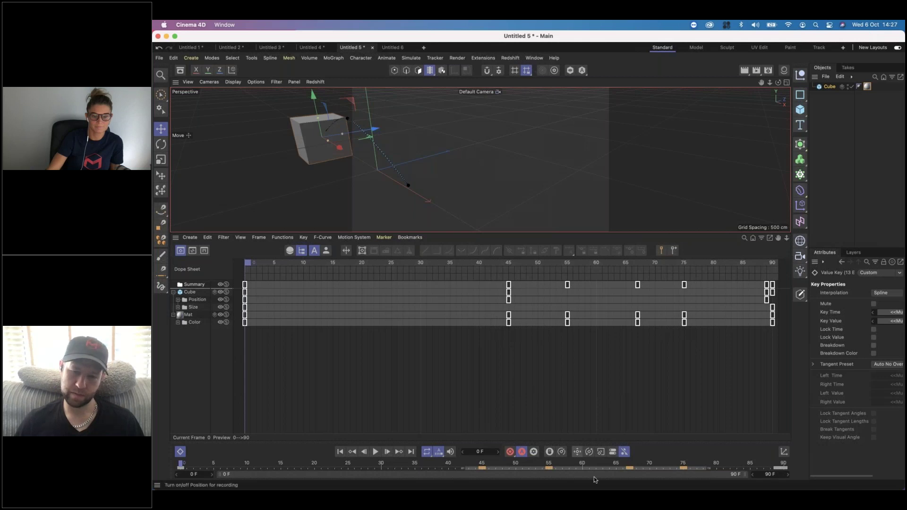
pyautogui.press('Delete')
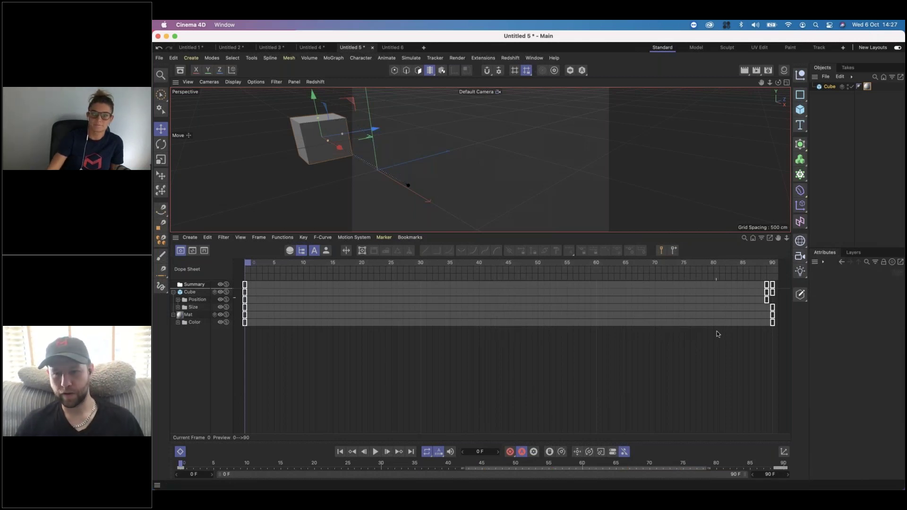
pyautogui.press('super+z')
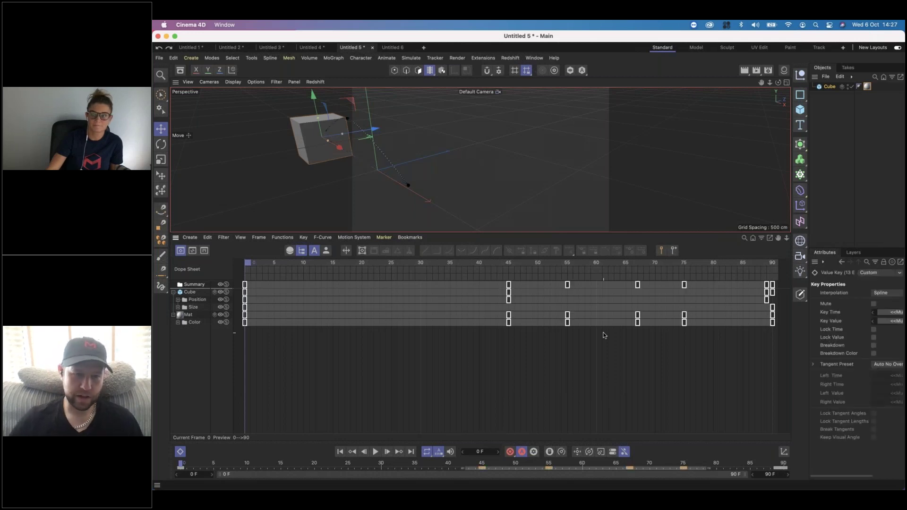
# Step: Delete only the material's Color keys from frame 45 to 75 in the Dope Sheet
pyautogui.click(193, 294)
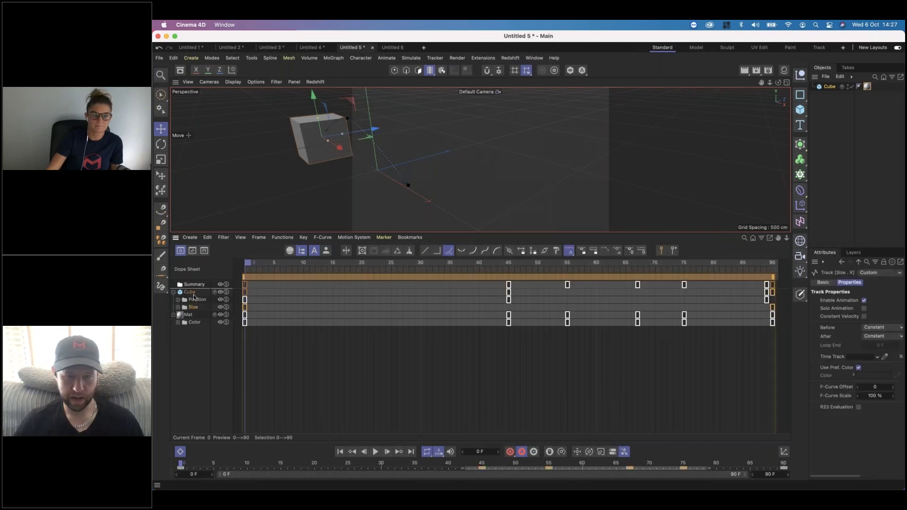
pyautogui.click(489, 344)
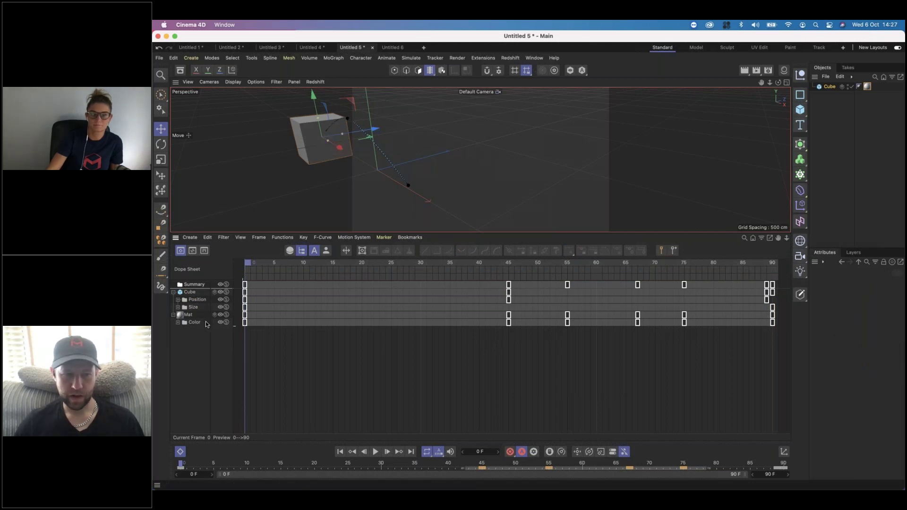
pyautogui.click(497, 316)
pyautogui.moveTo(499, 313); pyautogui.dragTo(711, 326)
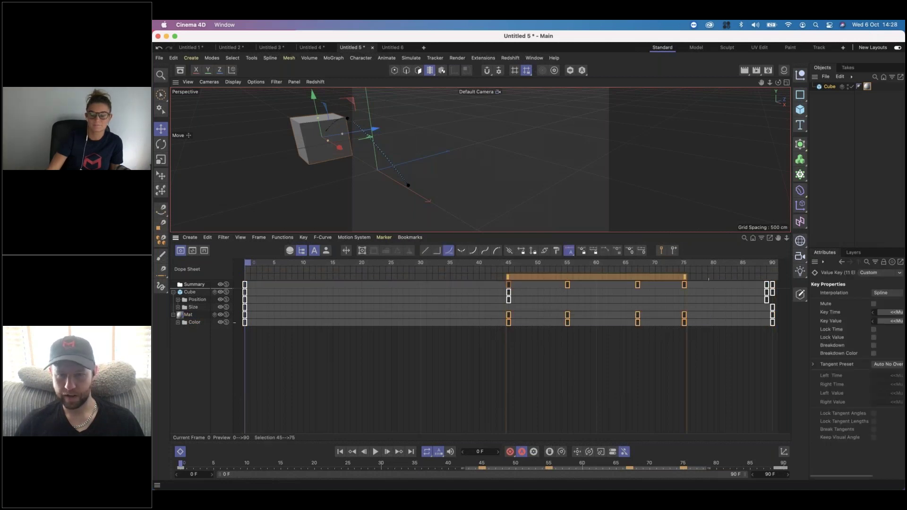
pyautogui.press('Delete')
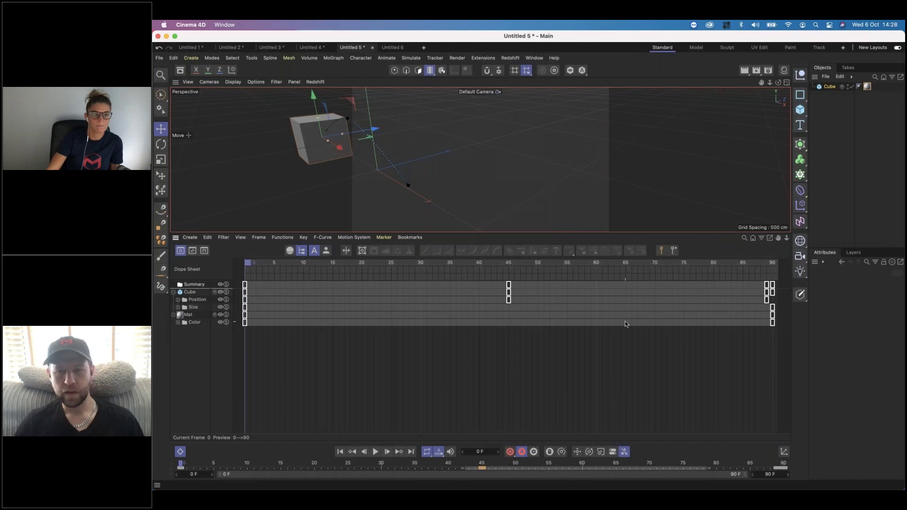
# Step: Select the cube's Position key at frame 45 and clear the selection again
pyautogui.moveTo(535, 311); pyautogui.dragTo(452, 286)
pyautogui.moveTo(514, 293); pyautogui.dragTo(510, 289)
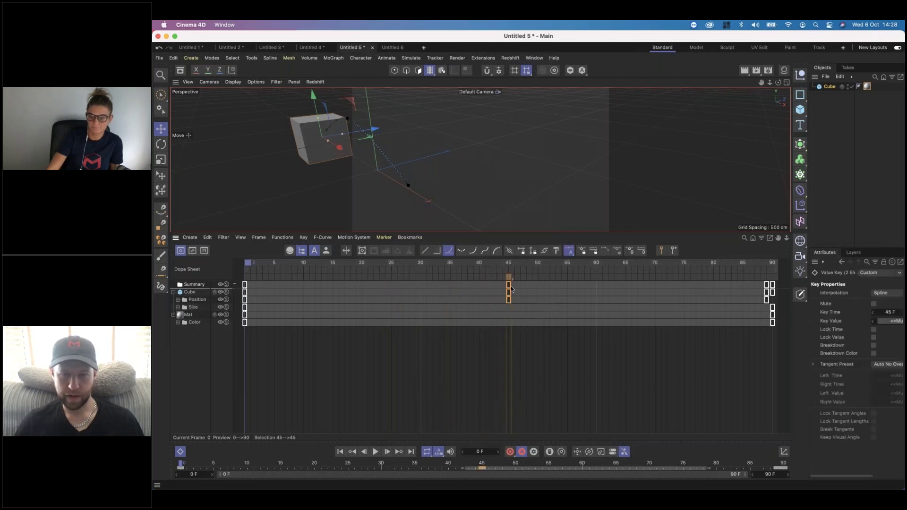
pyautogui.click(755, 348)
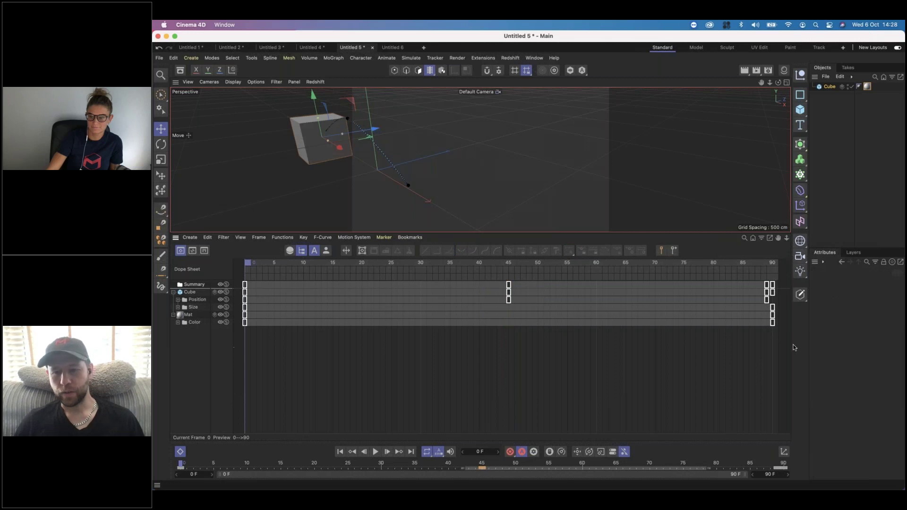
# Step: Select all cube and material keys, compress them to end at frame 39, and shift the whole block to frames 26 to 65
pyautogui.moveTo(784, 344); pyautogui.dragTo(258, 287)
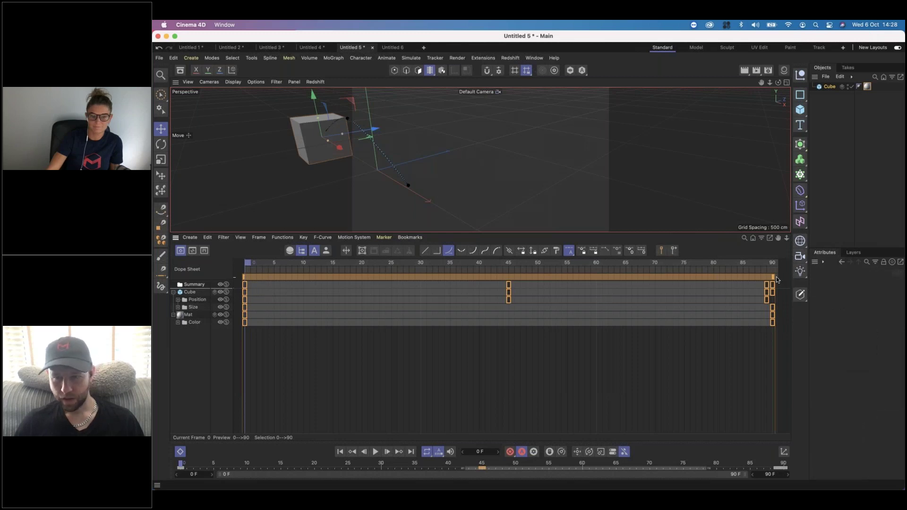
pyautogui.moveTo(773, 278); pyautogui.dragTo(381, 289)
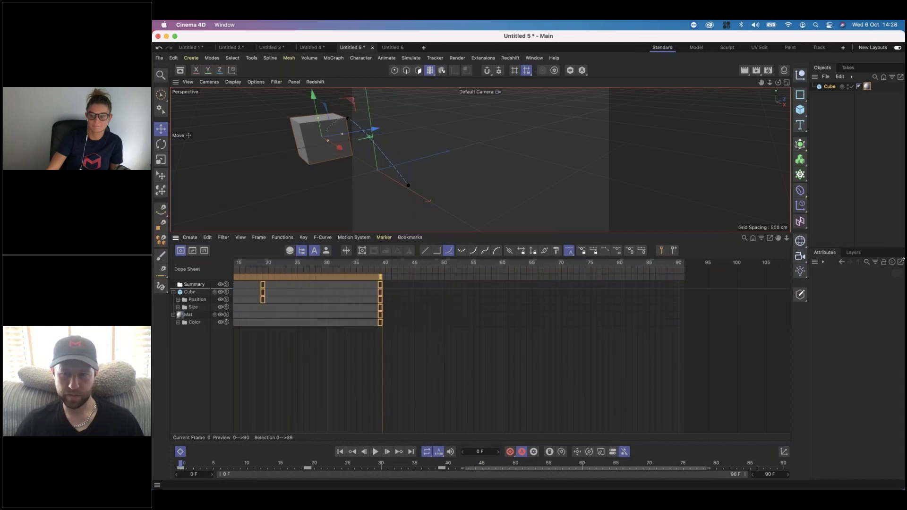
pyautogui.moveTo(778, 238); pyautogui.dragTo(476, 260)
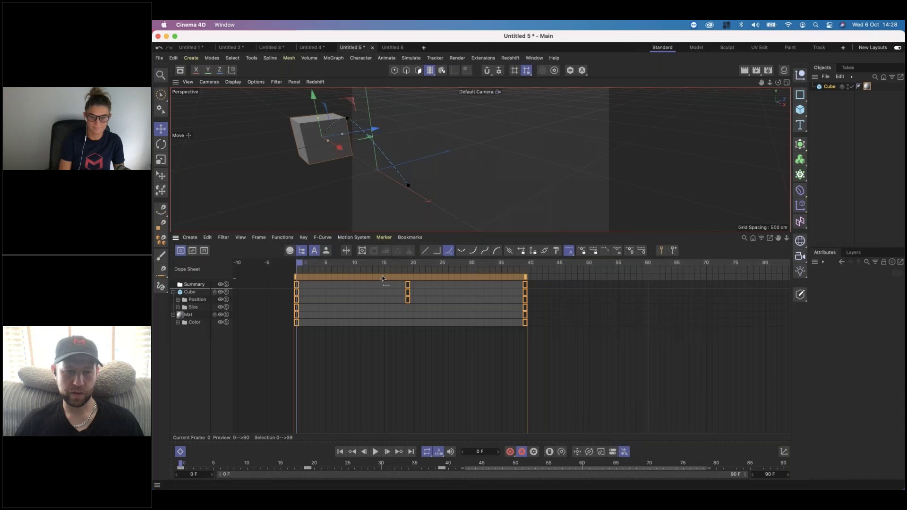
pyautogui.moveTo(463, 278); pyautogui.dragTo(634, 285)
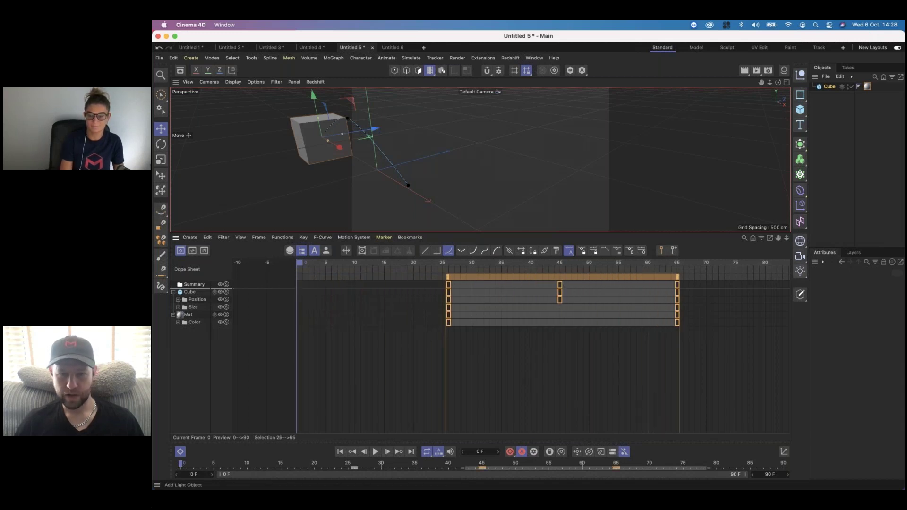
# Step: Play the retimed animation, stop it at frame 69 and hide the Dope Sheet
pyautogui.click(376, 452)
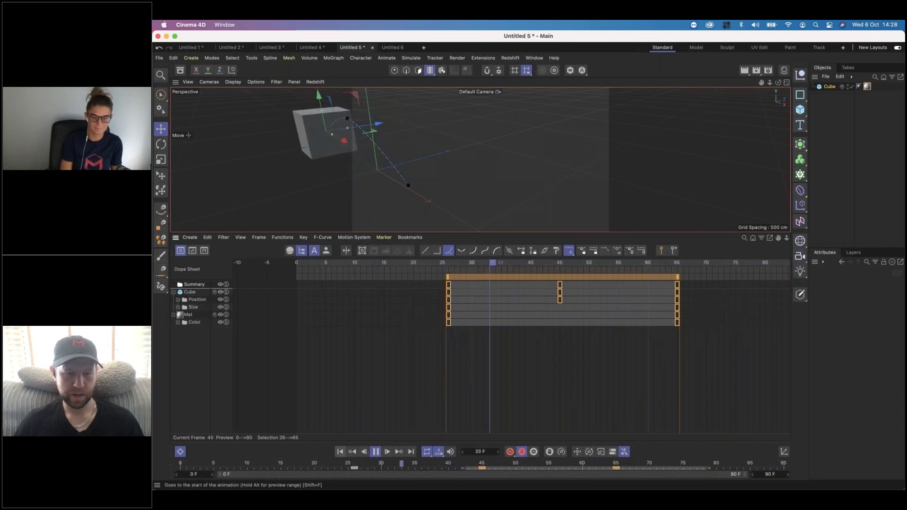
pyautogui.click(375, 452)
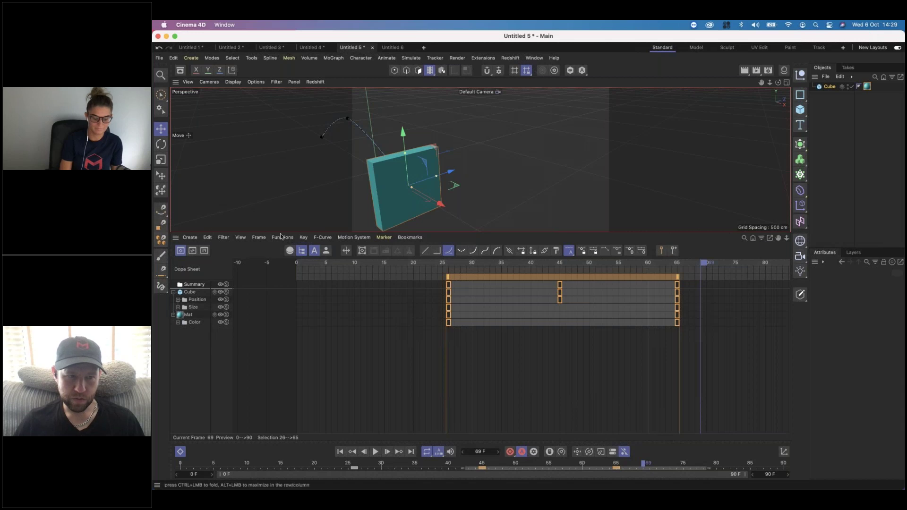
pyautogui.click(178, 451)
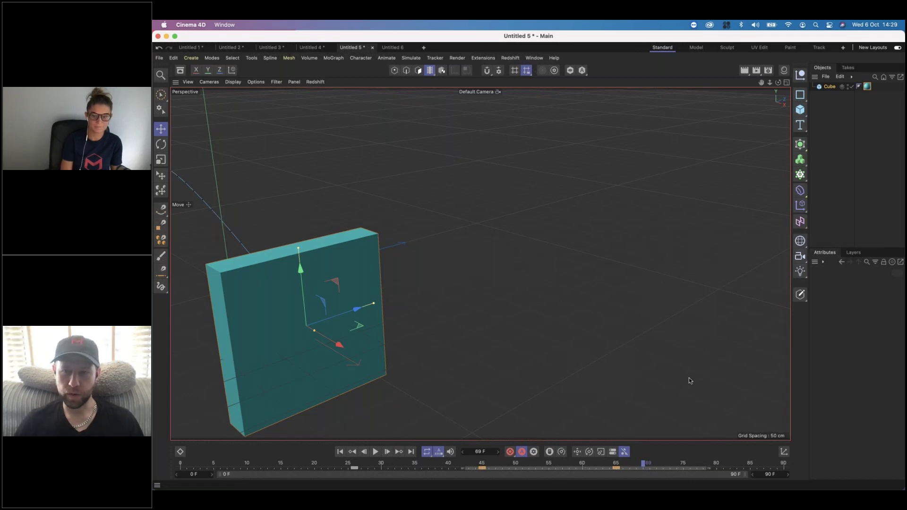
# Step: Deselect the cube and move the material's last Color key to frame 64, and briefly show the Material Manager
pyautogui.click(833, 120)
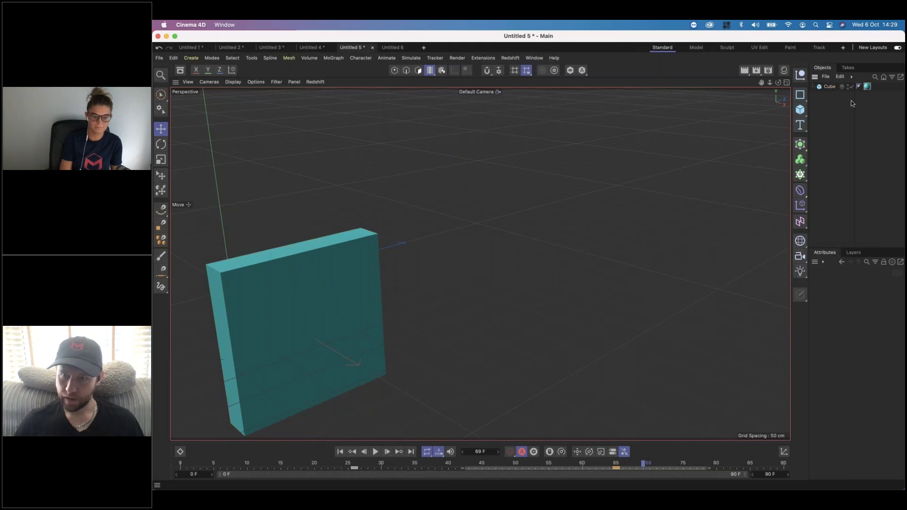
pyautogui.click(617, 468)
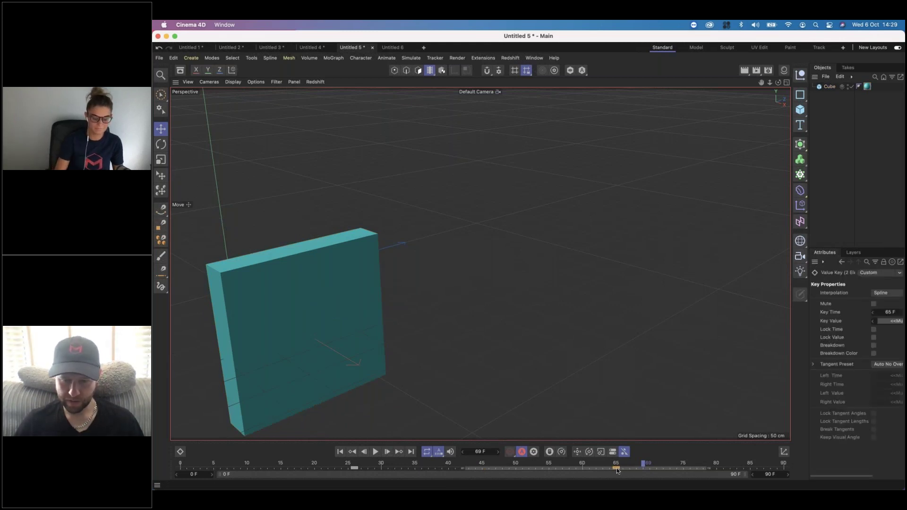
pyautogui.moveTo(616, 467); pyautogui.dragTo(609, 468)
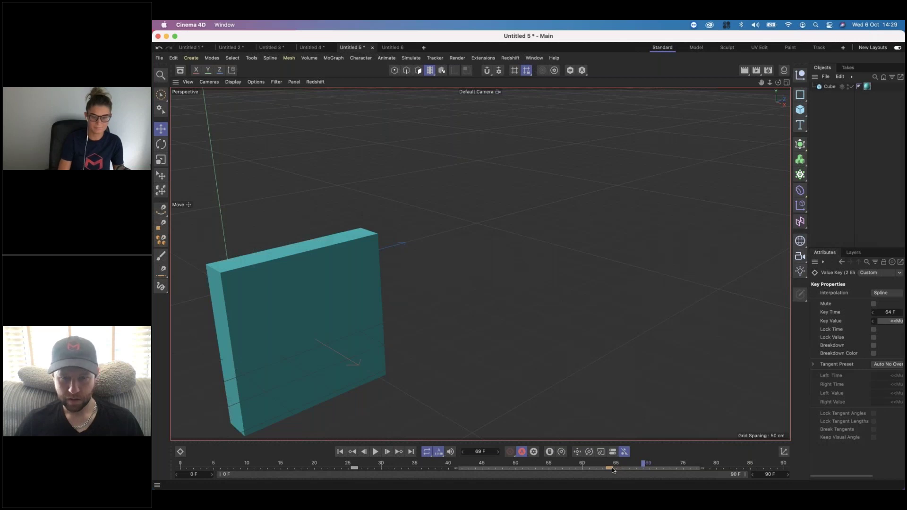
pyautogui.click(784, 70)
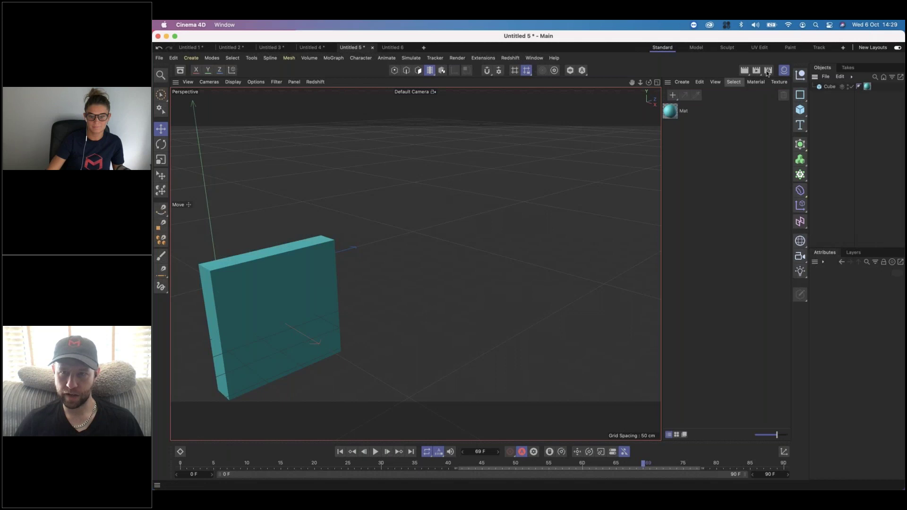
pyautogui.click(784, 71)
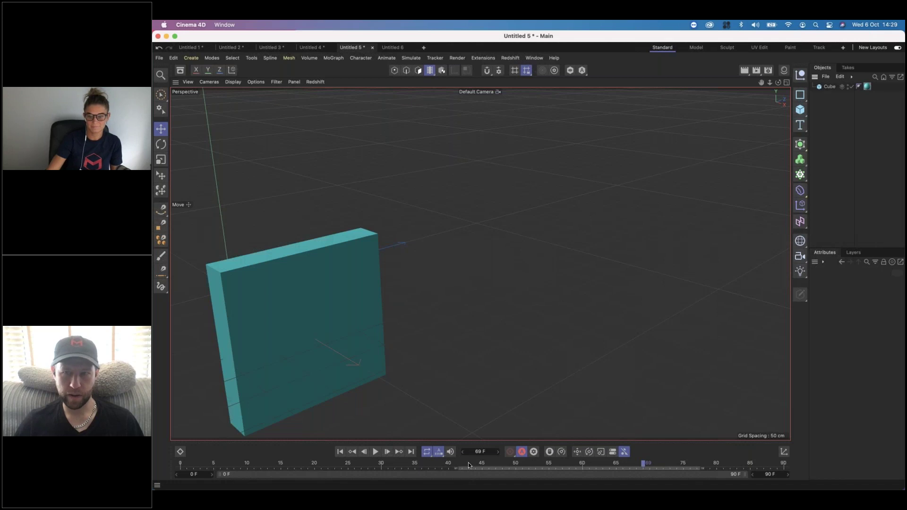
# Step: Select the cube, and select the material's last Color key in the reopened Dope Sheet, toggling the timeline off and on
pyautogui.click(830, 87)
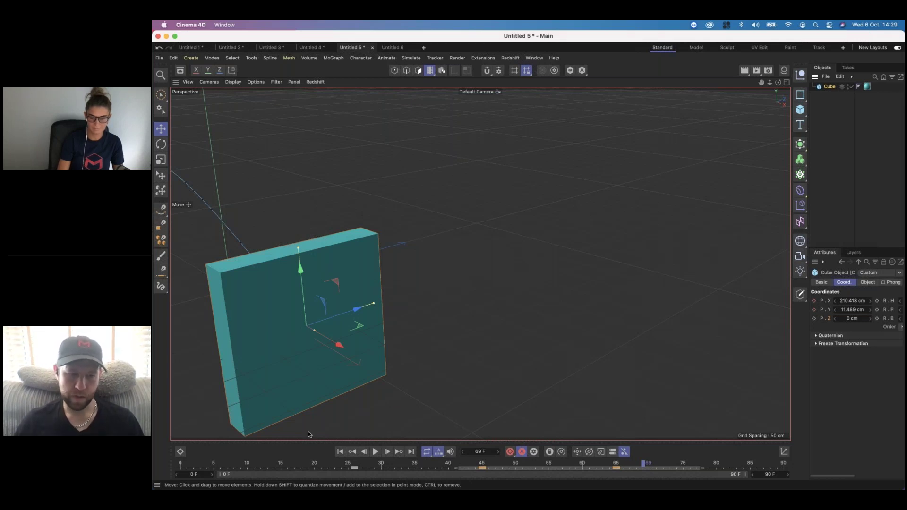
pyautogui.click(181, 450)
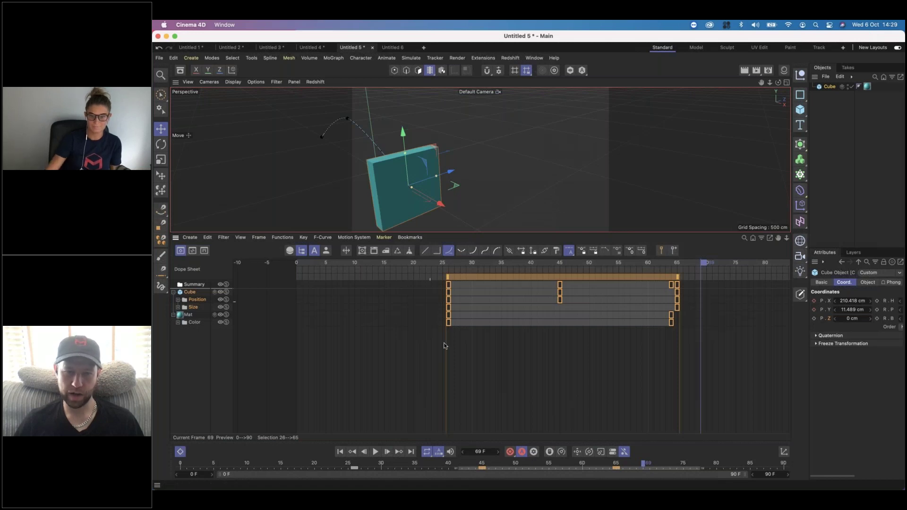
pyautogui.moveTo(681, 337); pyautogui.dragTo(669, 319)
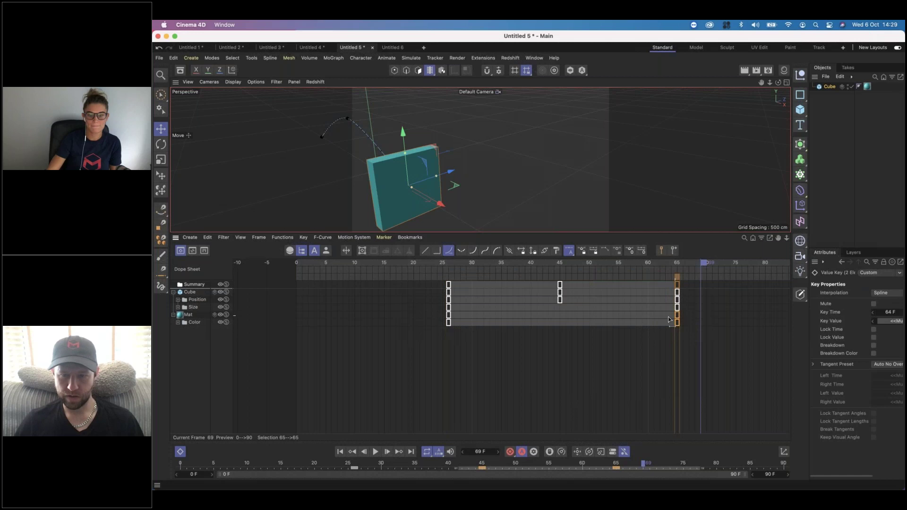
pyautogui.click(180, 452)
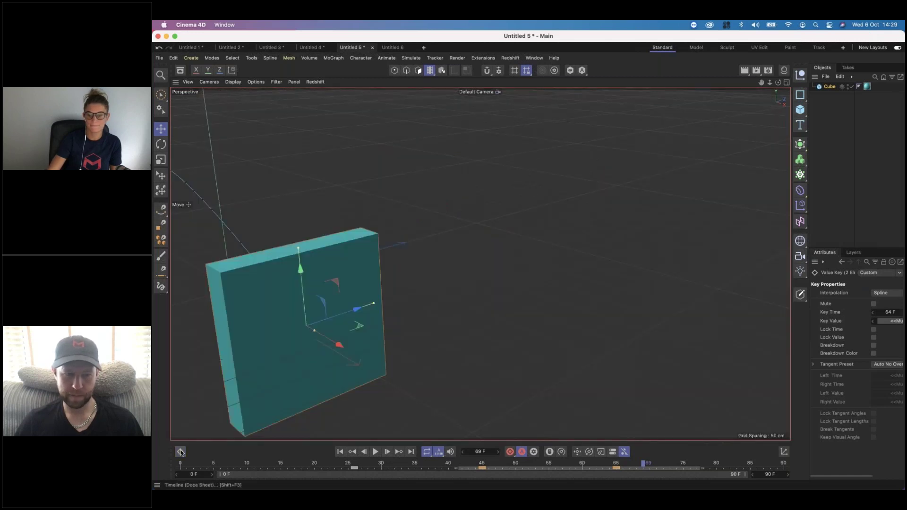
pyautogui.click(180, 451)
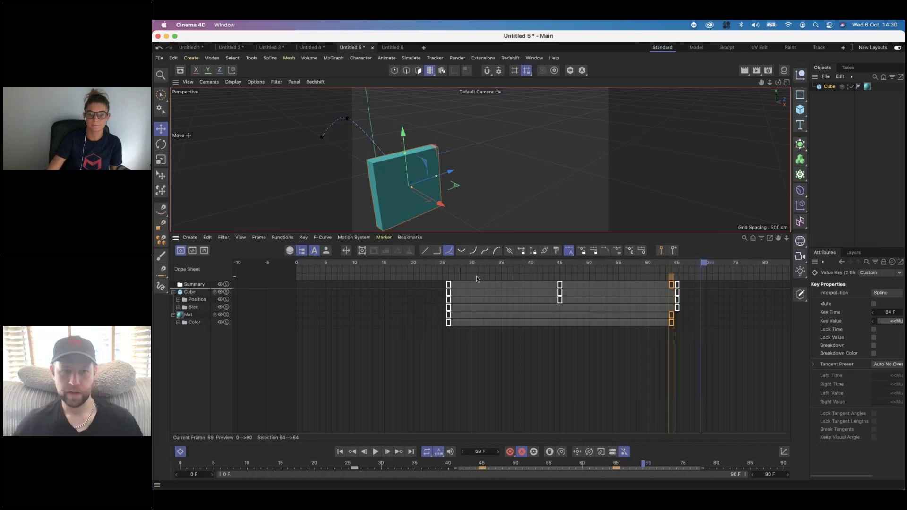
# Step: Deselect all objects, look through the Untitled 2 and Untitled 3 projects, and return to Untitled 1 with its keys deselected
pyautogui.press('super+shift+a')
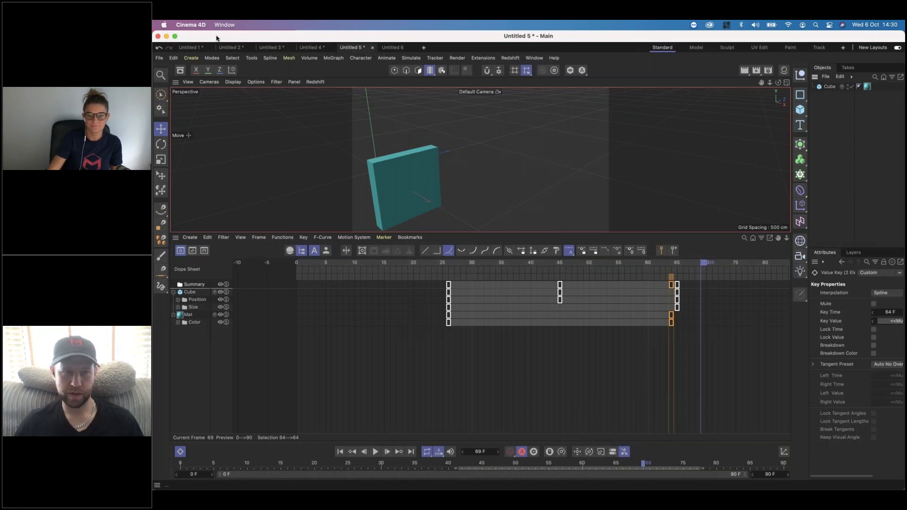
pyautogui.click(191, 47)
pyautogui.click(227, 48)
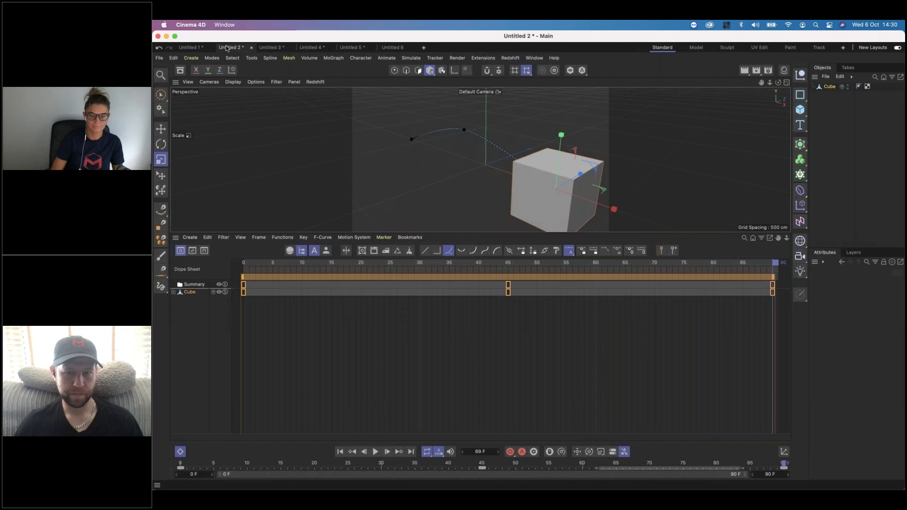
pyautogui.click(265, 48)
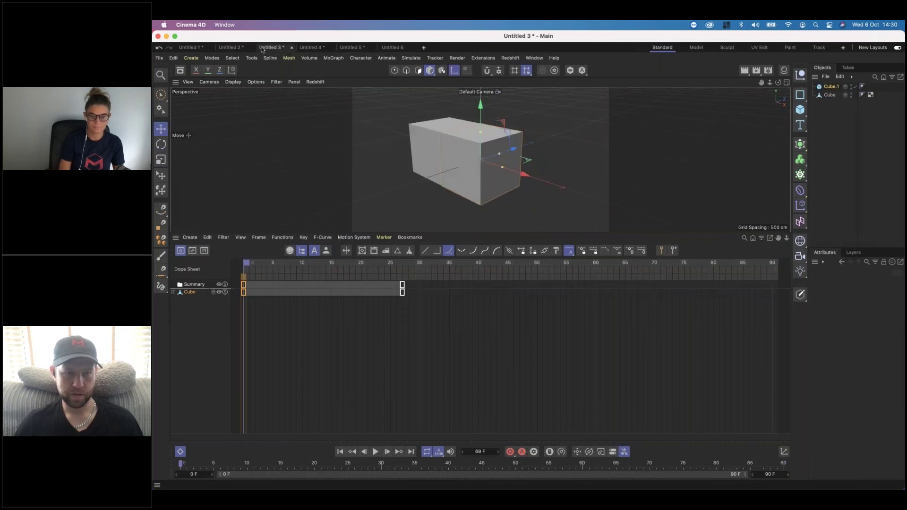
pyautogui.click(187, 49)
pyautogui.moveTo(556, 330); pyautogui.dragTo(478, 282)
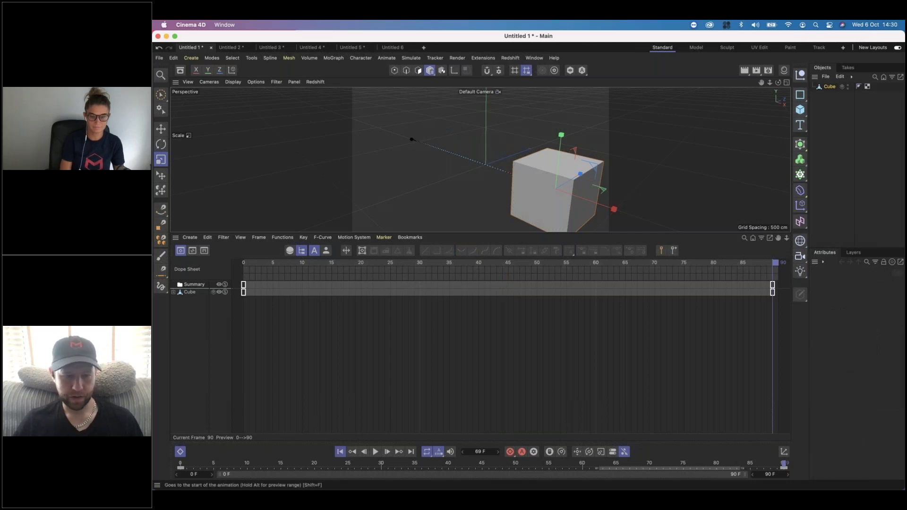
# Step: Play the animation from its start and stop it at frame 49
pyautogui.click(340, 452)
pyautogui.click(375, 452)
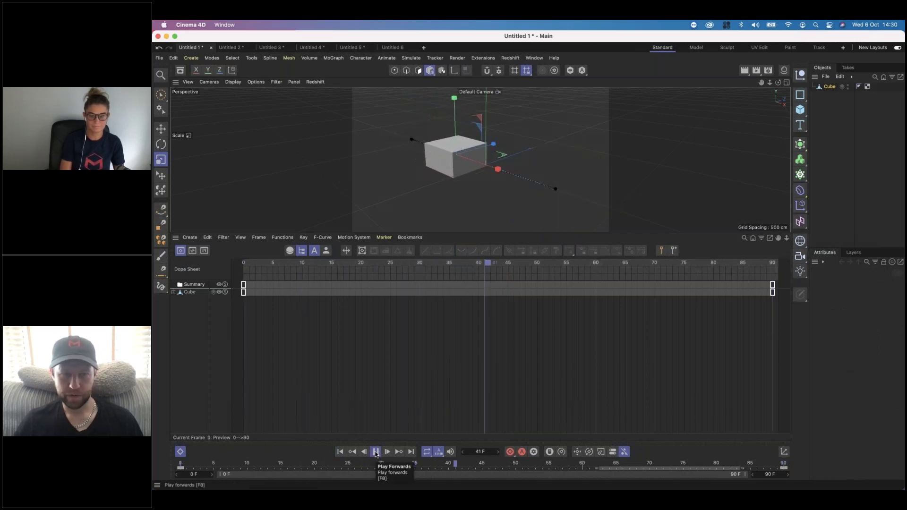
pyautogui.click(376, 451)
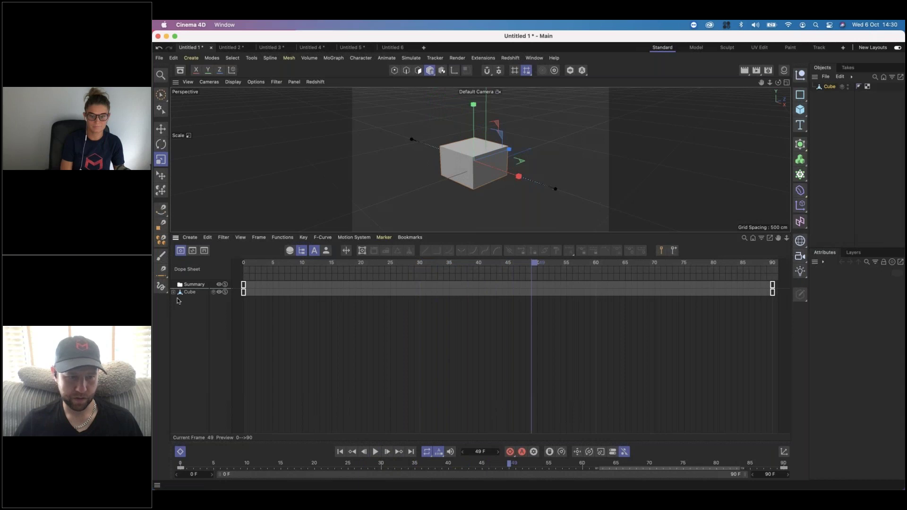
# Step: Expand the Cube's Position tracks in the Dope Sheet, return to frame 0 and delete the Position . Y and Position . Z tracks
pyautogui.hotkey('ctrl', 'a')
pyautogui.press('Delete')
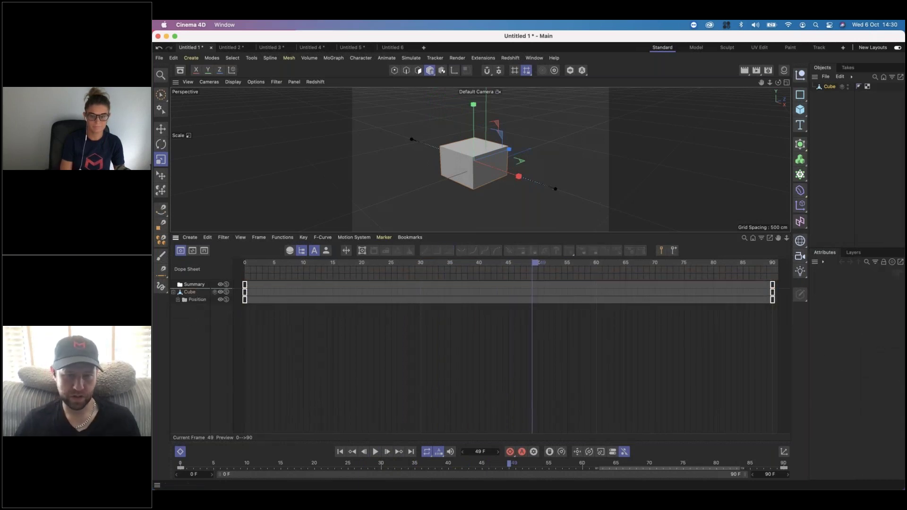
pyautogui.moveTo(268, 266); pyautogui.dragTo(231, 288)
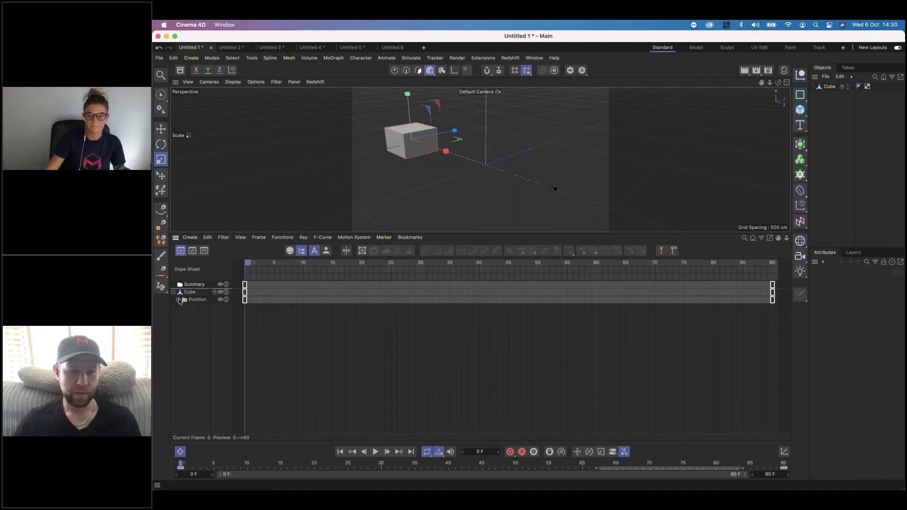
pyautogui.click(179, 300)
pyautogui.click(206, 308)
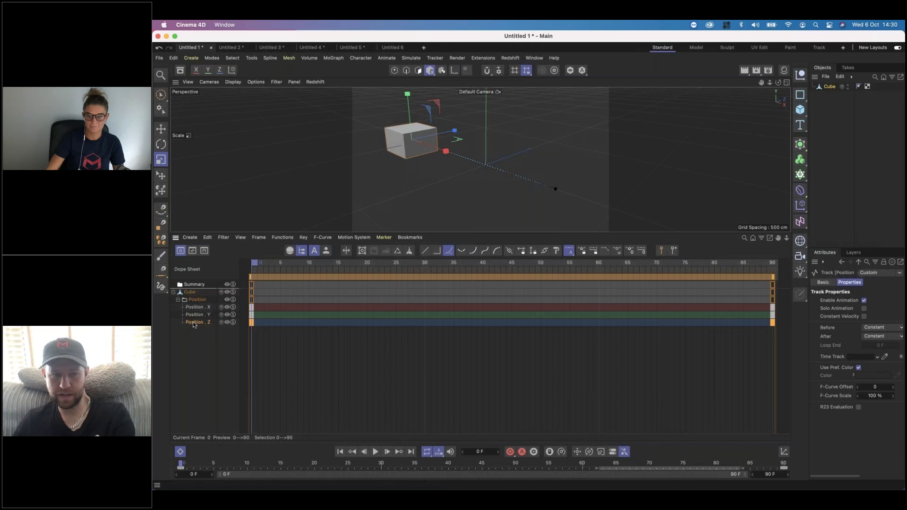
pyautogui.press('Delete')
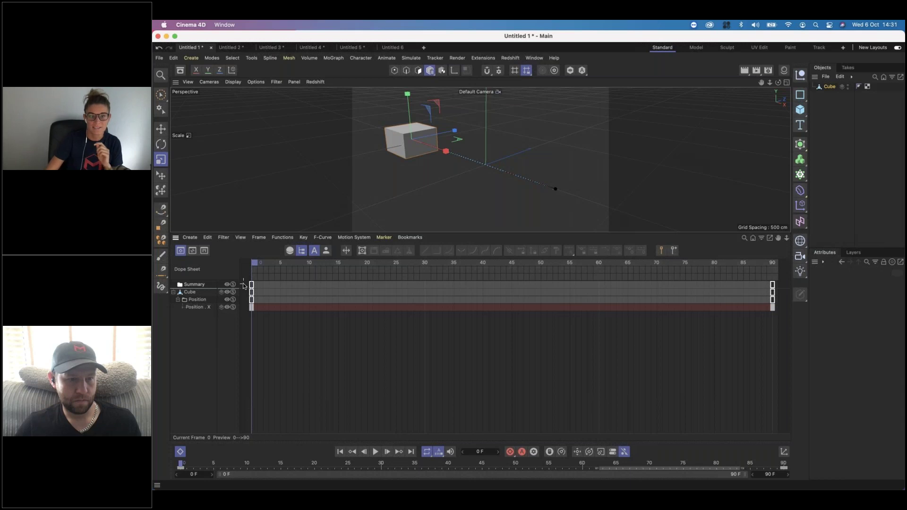
# Step: Hide the docked Dope Sheet and open the timeline as a separate floating window
pyautogui.click(180, 452)
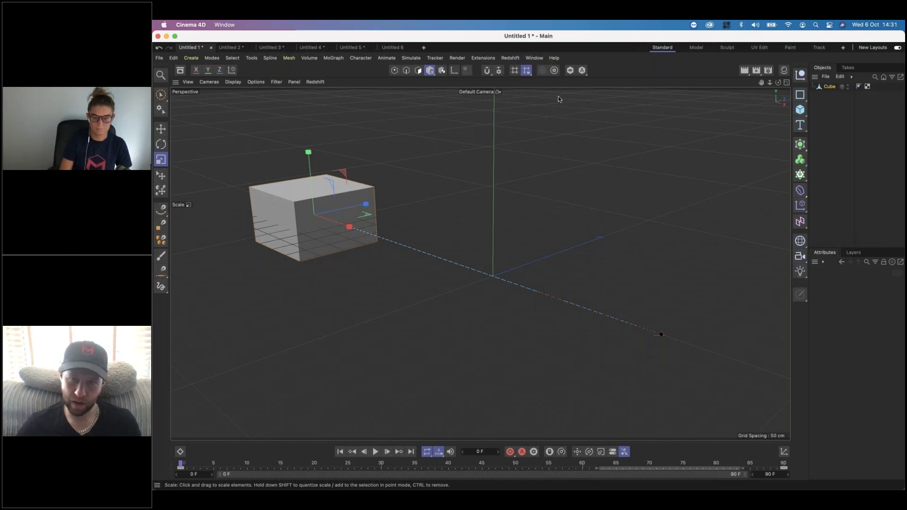
pyautogui.click(535, 58)
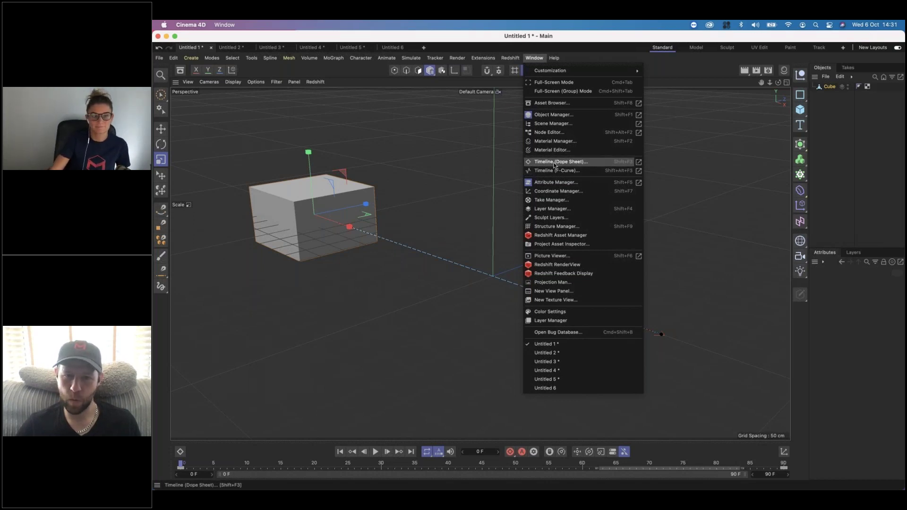
pyautogui.click(638, 163)
pyautogui.moveTo(706, 150); pyautogui.dragTo(405, 98)
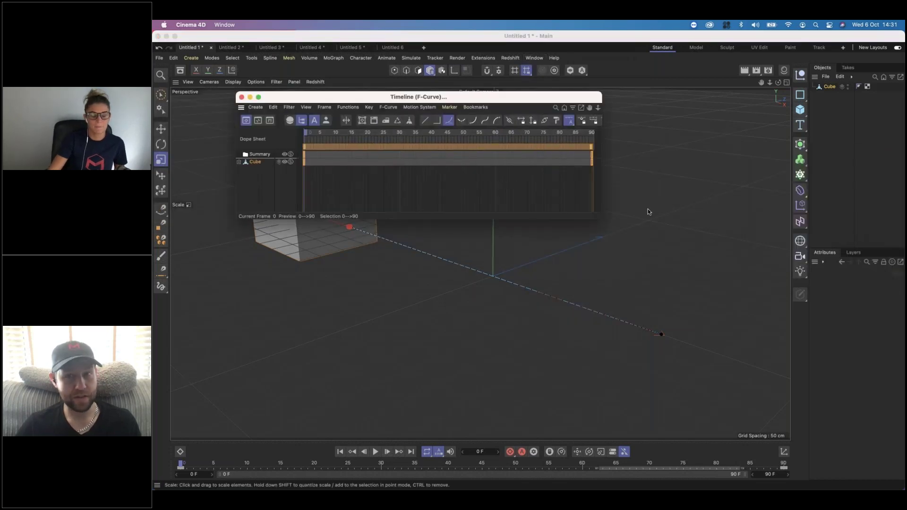
# Step: Enlarge and reposition the floating timeline window, expand the Cube's Position entry, and close the window
pyautogui.moveTo(601, 218); pyautogui.dragTo(776, 444)
pyautogui.moveTo(305, 98); pyautogui.dragTo(295, 115)
pyautogui.moveTo(237, 114); pyautogui.dragTo(227, 231)
pyautogui.moveTo(452, 190); pyautogui.dragTo(330, 88)
pyautogui.click(268, 154)
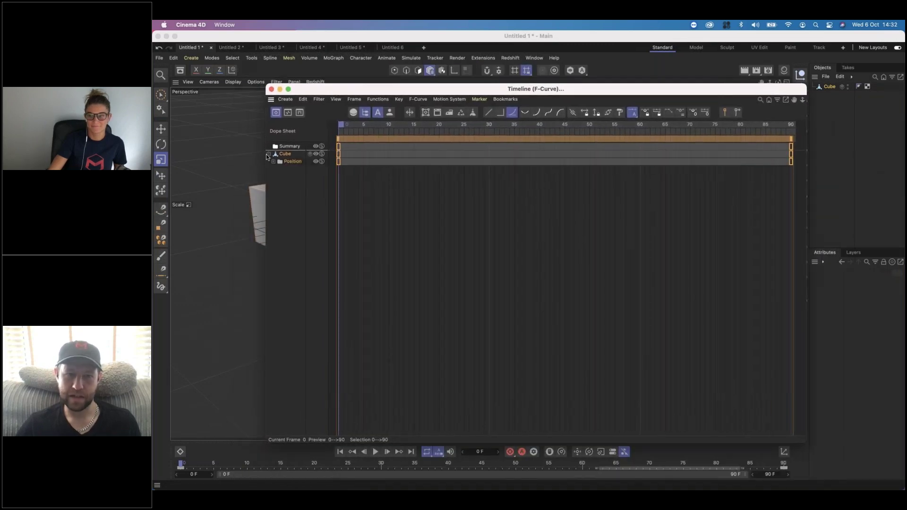
pyautogui.click(271, 89)
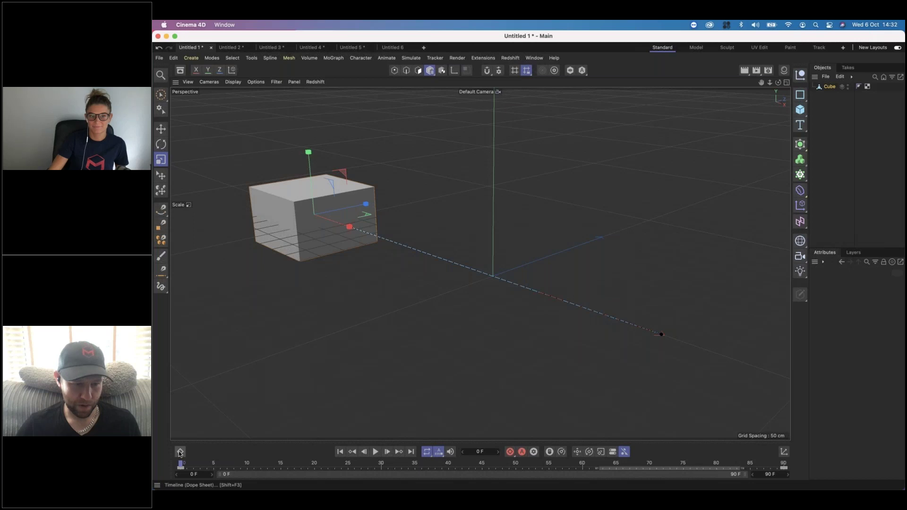
# Step: Show the docked Dope Sheet again, reduce its height to enlarge the viewport, and play the animation
pyautogui.click(179, 452)
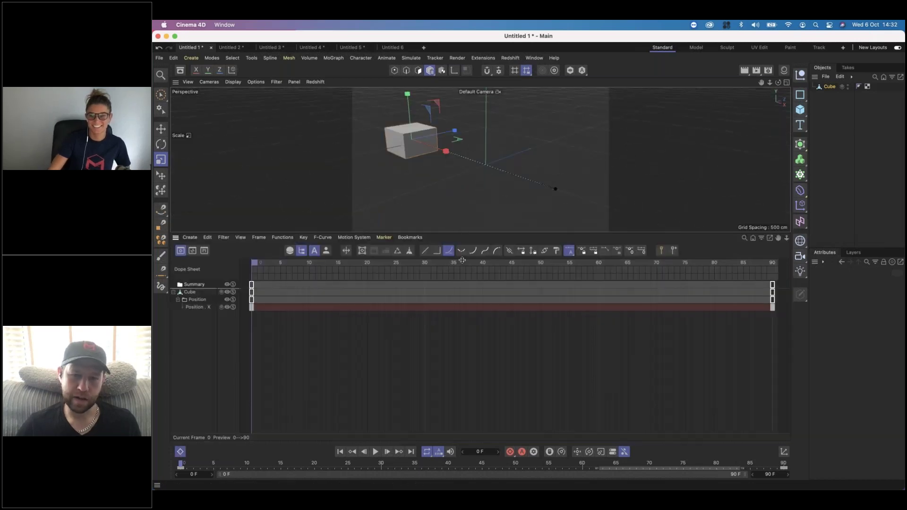
pyautogui.moveTo(462, 303); pyautogui.dragTo(462, 320)
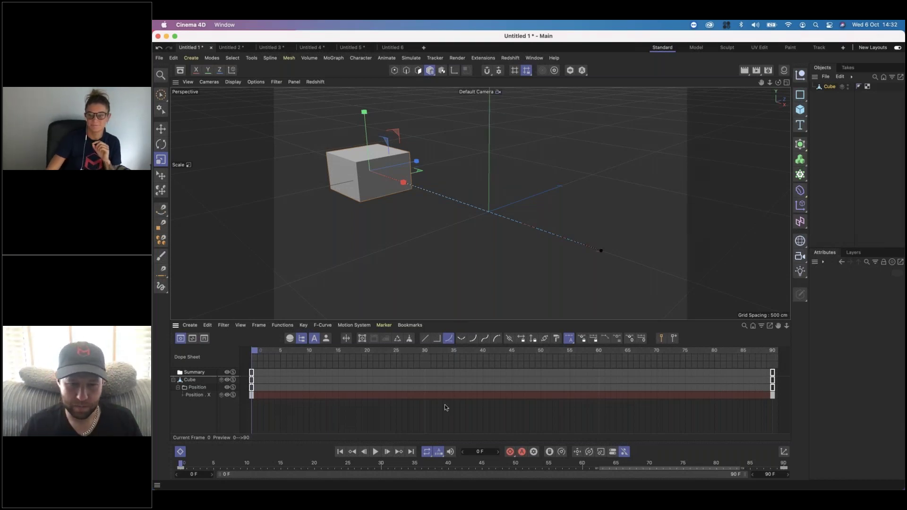
pyautogui.click(380, 451)
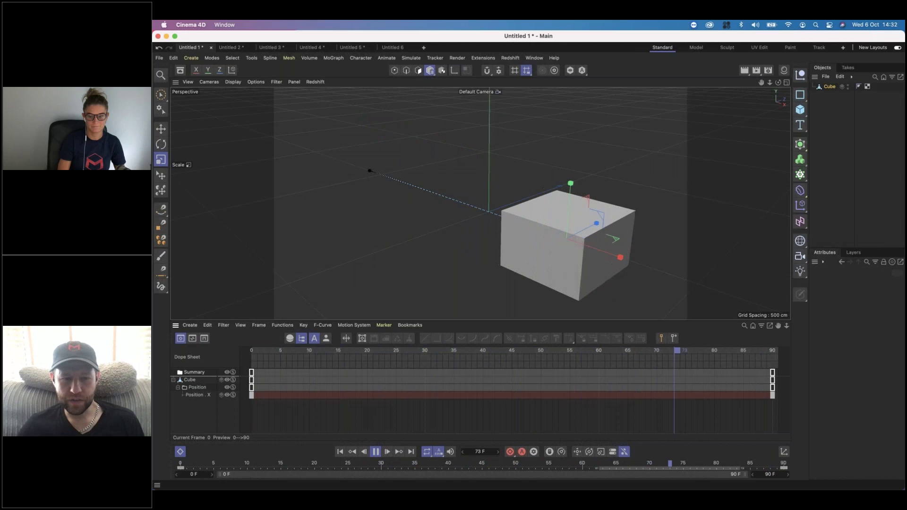
# Step: Reveal the curve of the Position . X track, show the track in F-Curve Mode with its keys deselected, and enlarge the timeline
pyautogui.click(183, 395)
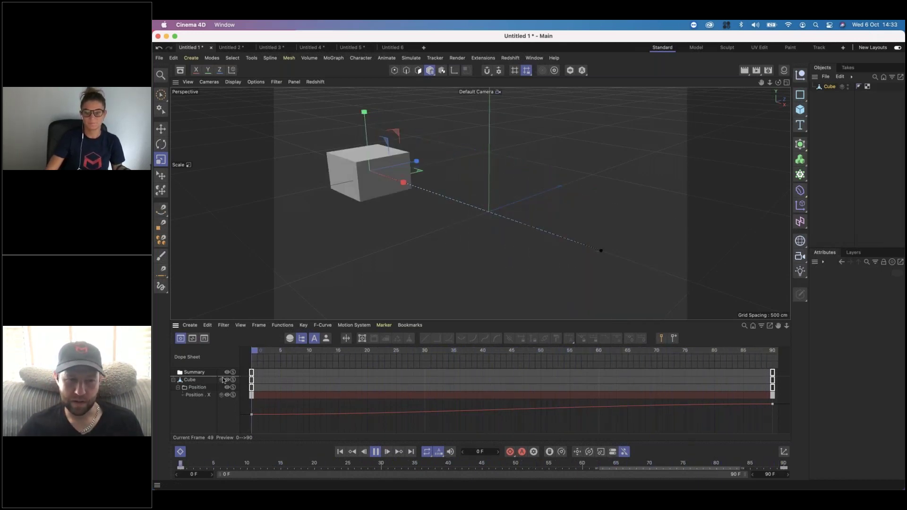
pyautogui.click(195, 396)
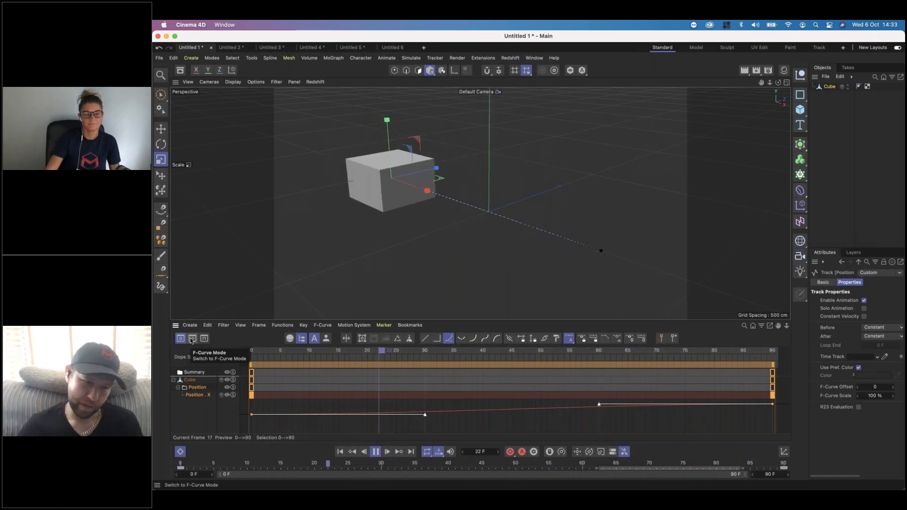
pyautogui.click(192, 339)
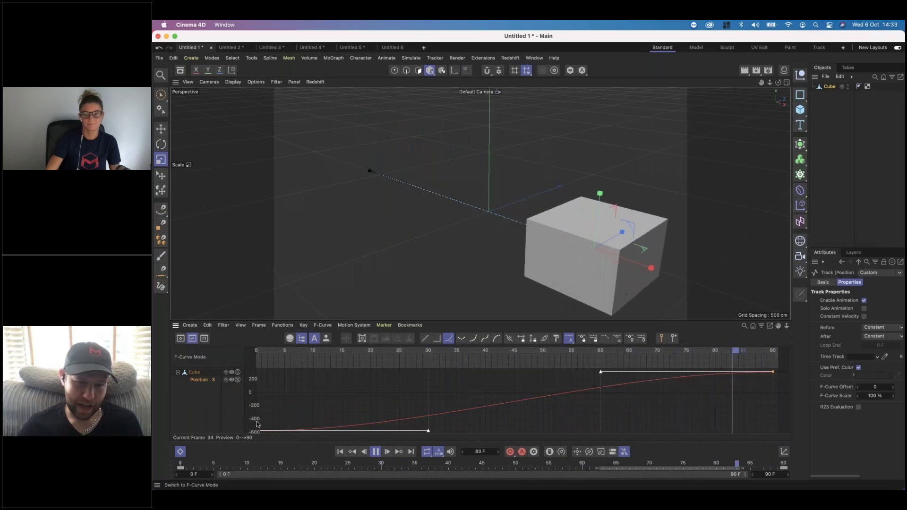
pyautogui.click(300, 420)
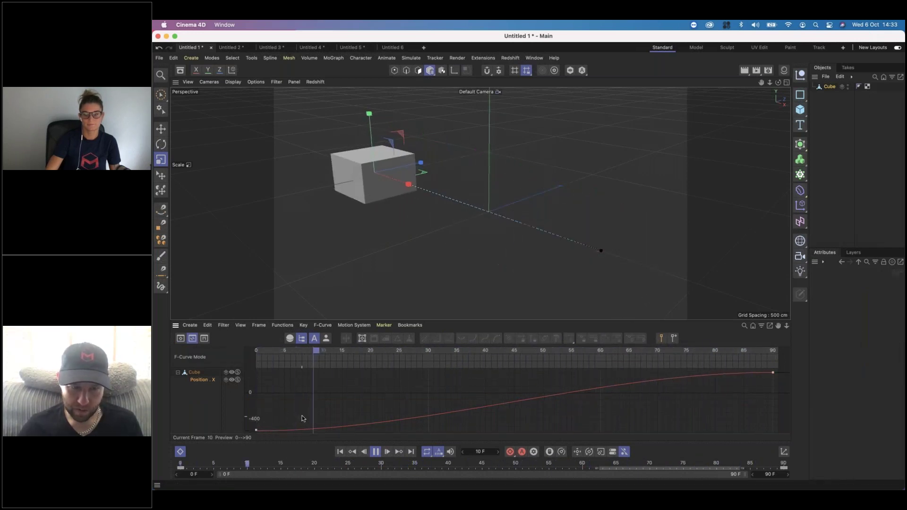
pyautogui.moveTo(525, 314); pyautogui.dragTo(524, 295)
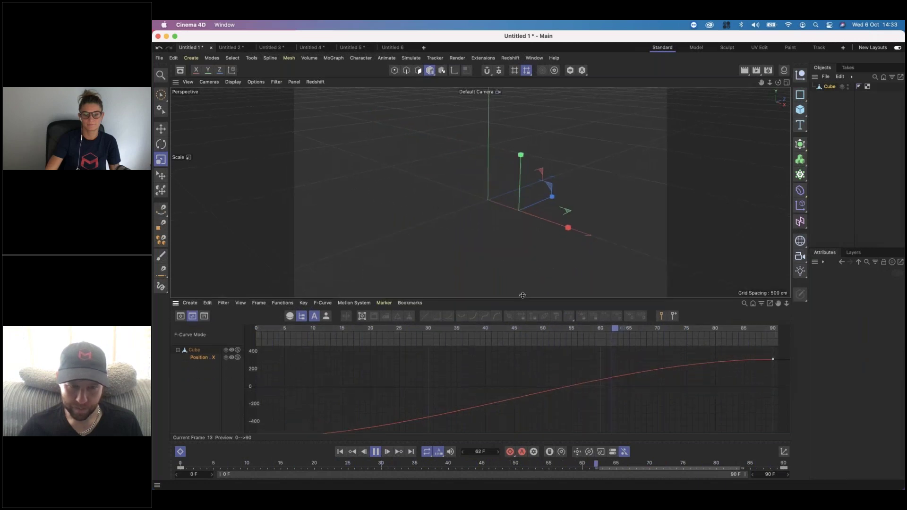
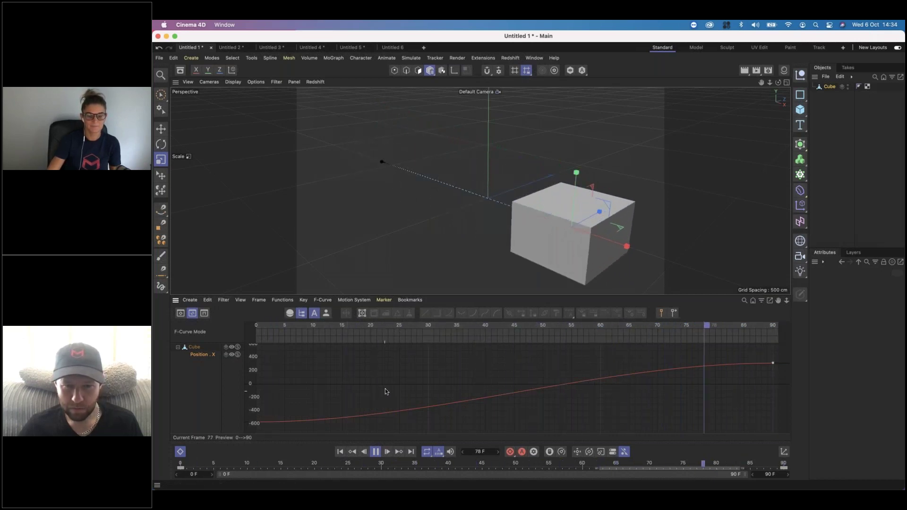
# Step: Zoom into the Position . X curve and bring the whole curve back into view with Frame All, doing this twice
pyautogui.scroll(5, 387, 387)
pyautogui.scroll(2, 387, 387)
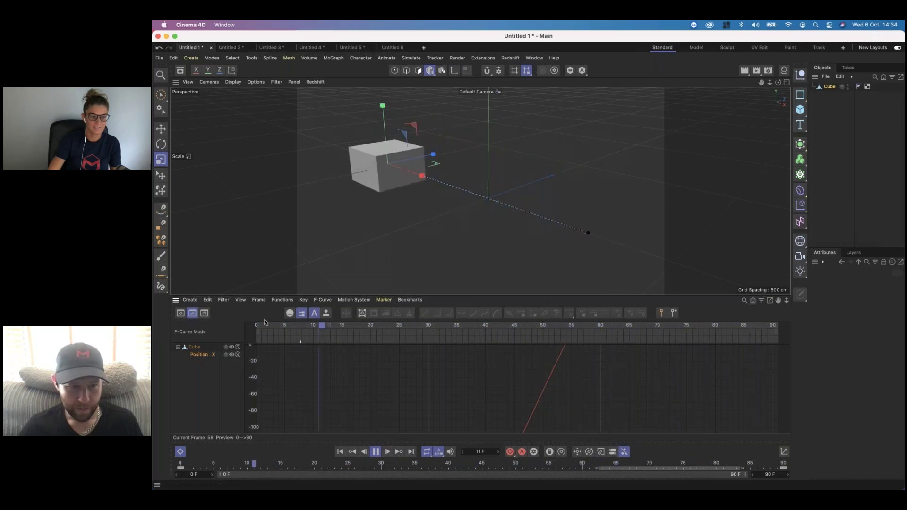
pyautogui.click(256, 301)
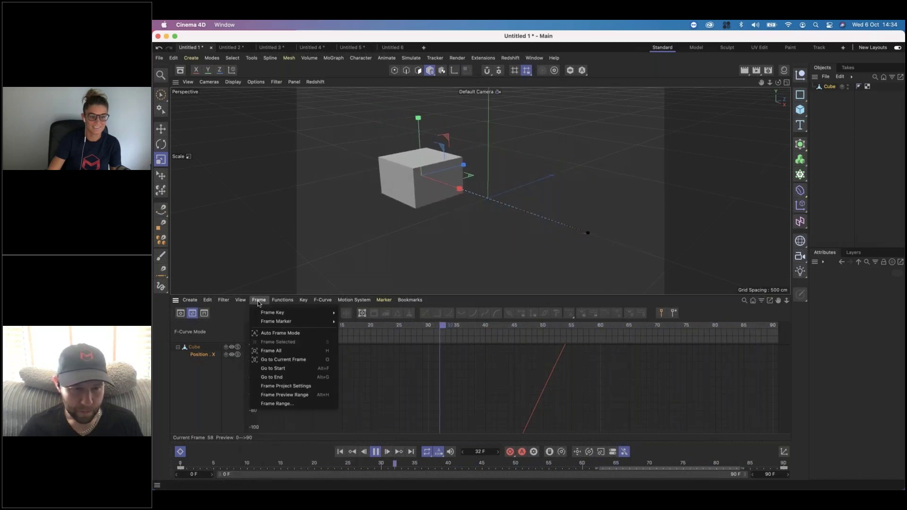
pyautogui.click(269, 351)
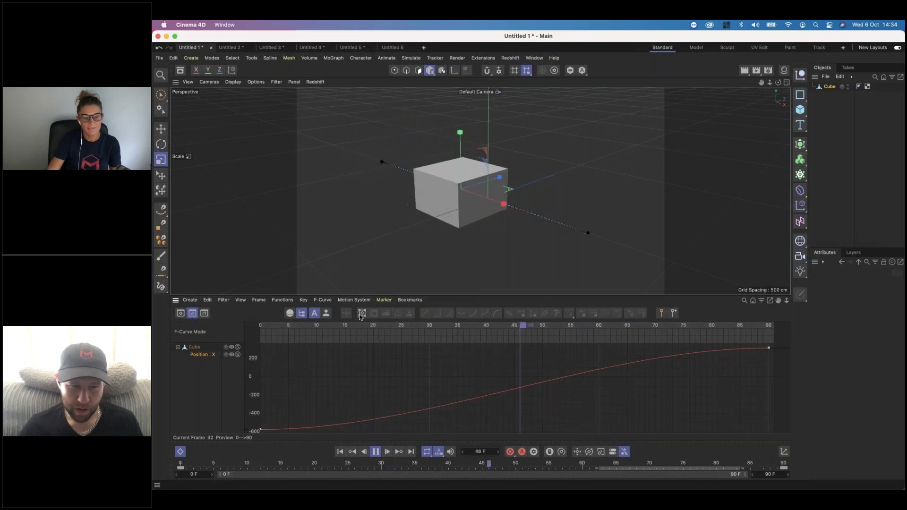
pyautogui.scroll(3, 358, 354)
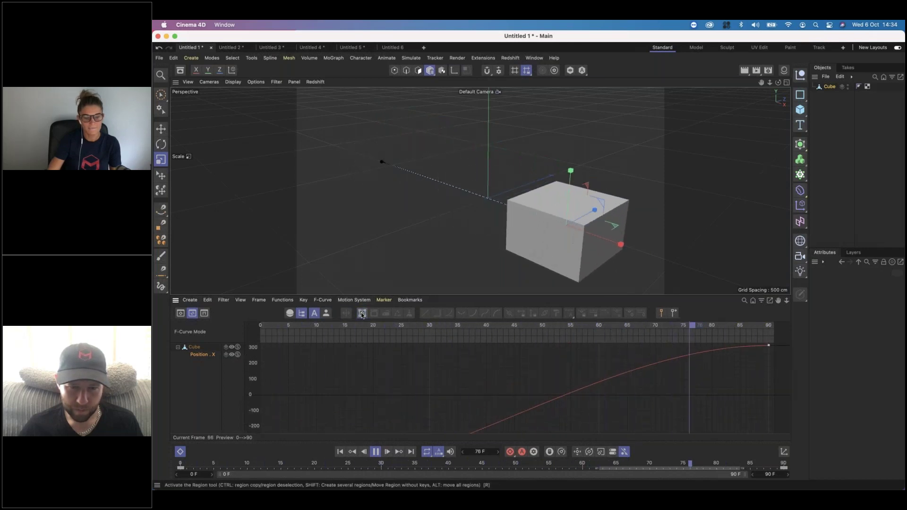
pyautogui.click(277, 301)
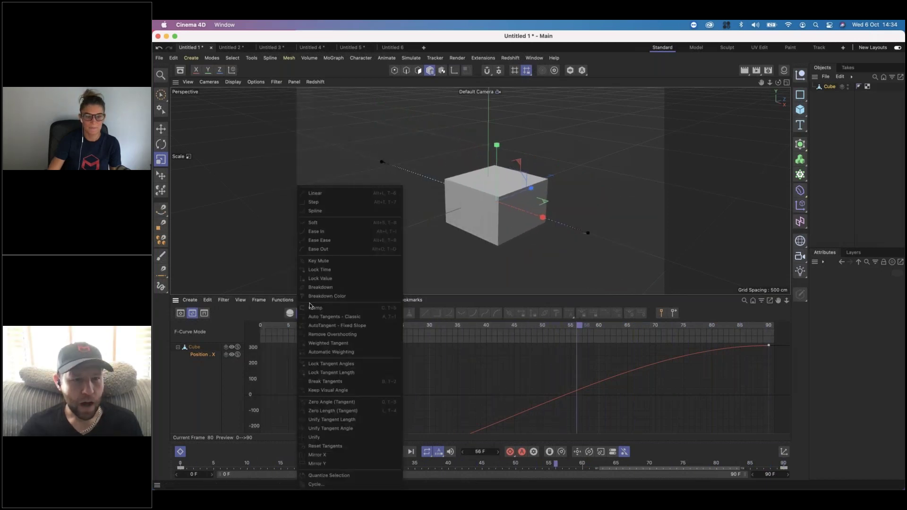
pyautogui.moveTo(240, 304)
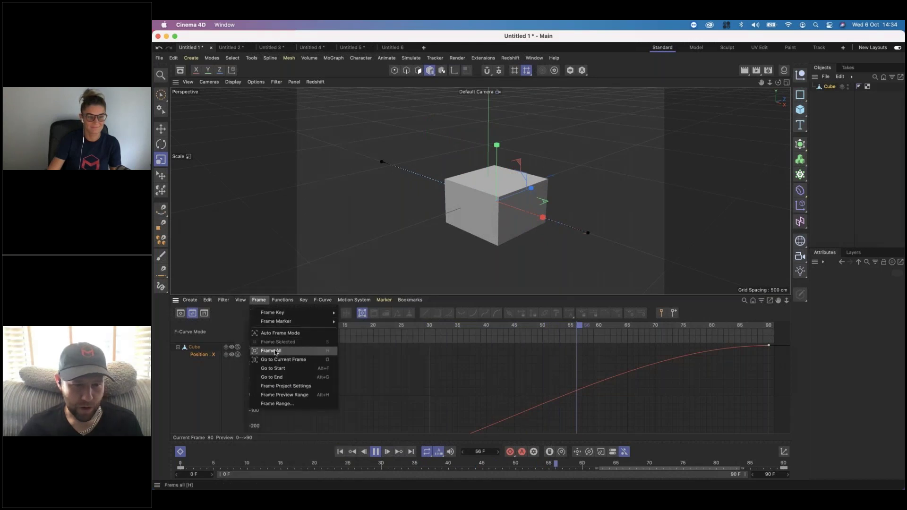
pyautogui.click(276, 351)
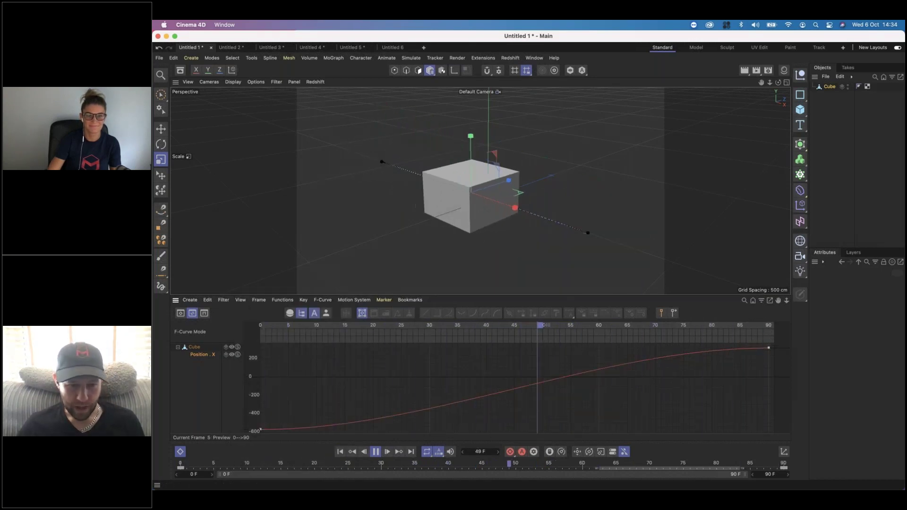
# Step: Stop playback and scrub the playhead to frame 90 and back to frame 0 along the curve
pyautogui.click(268, 326)
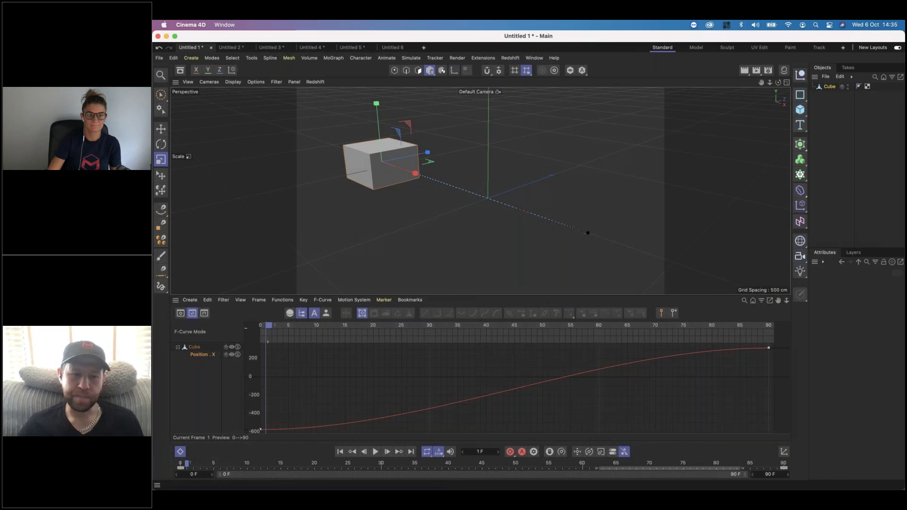
pyautogui.moveTo(279, 325); pyautogui.dragTo(772, 325)
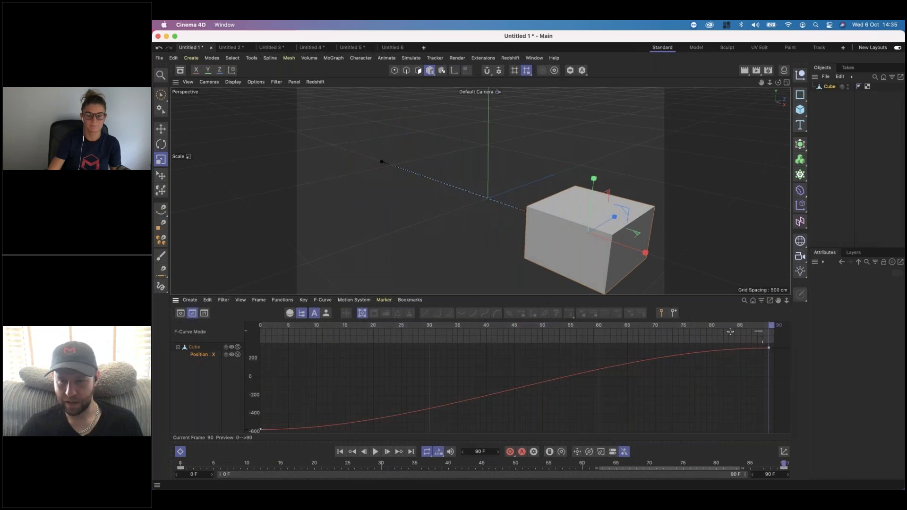
pyautogui.moveTo(772, 325); pyautogui.dragTo(239, 438)
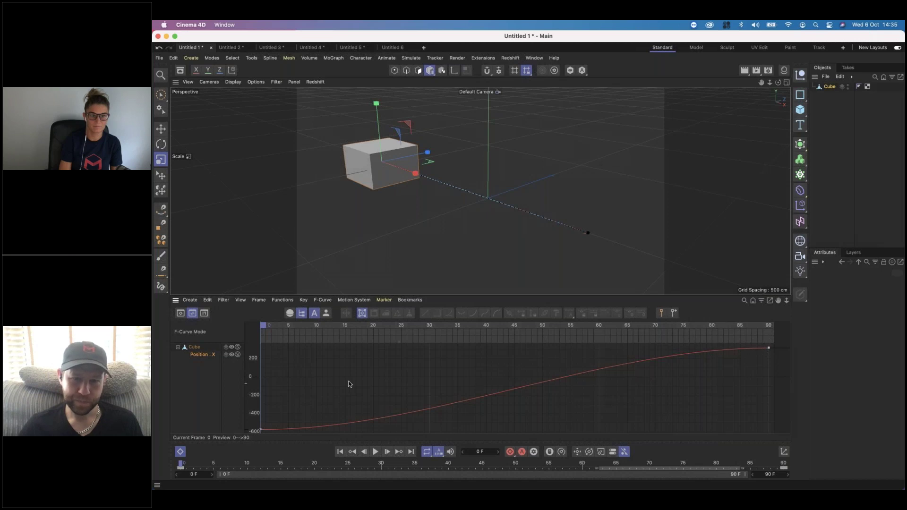
# Step: Try to select the Position . X curve's first and last keys and its track, and deselect and reselect the cube
pyautogui.moveTo(254, 430); pyautogui.dragTo(302, 381)
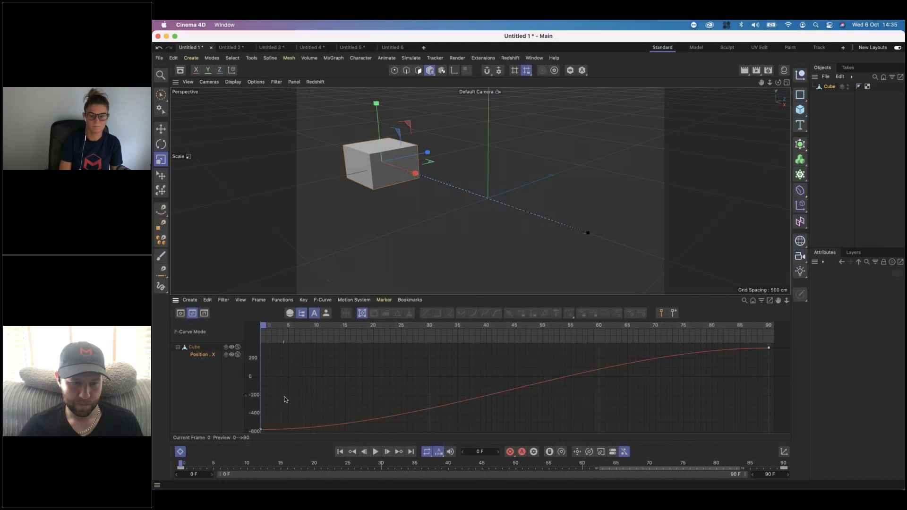
pyautogui.click(768, 349)
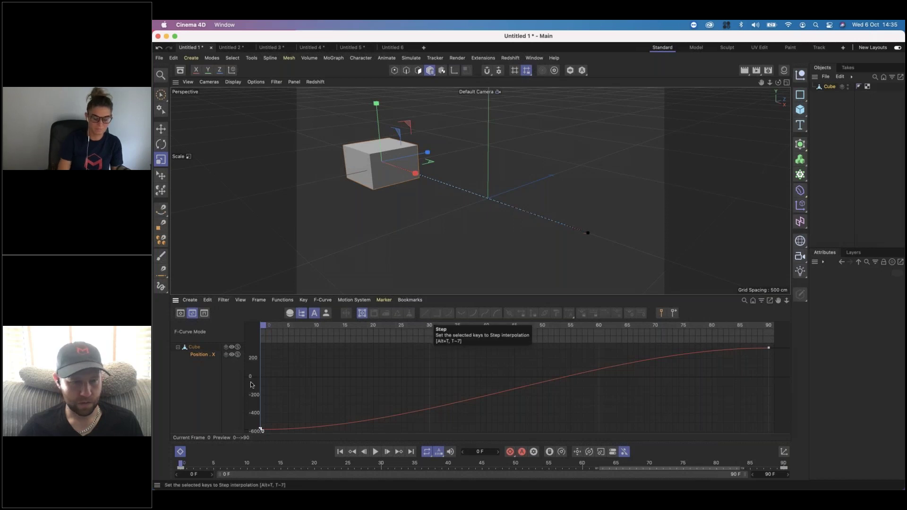
pyautogui.click(210, 397)
pyautogui.click(206, 357)
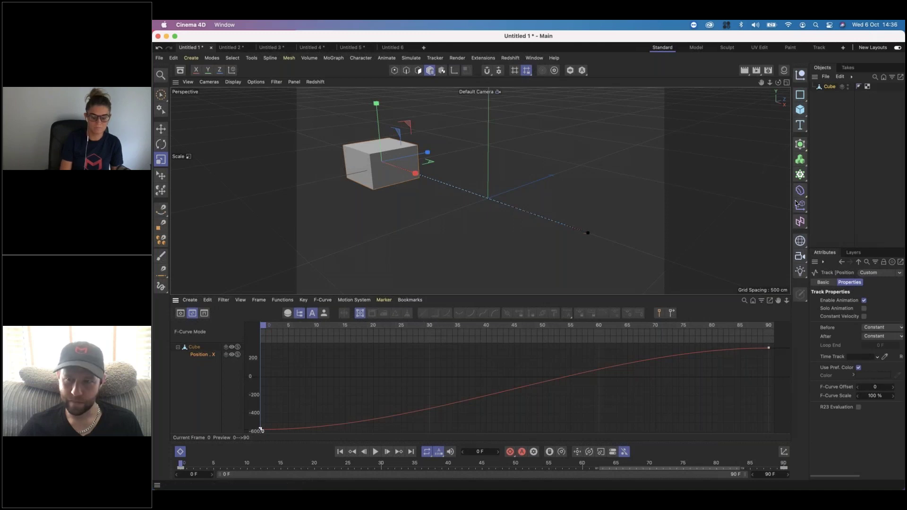
pyautogui.click(828, 105)
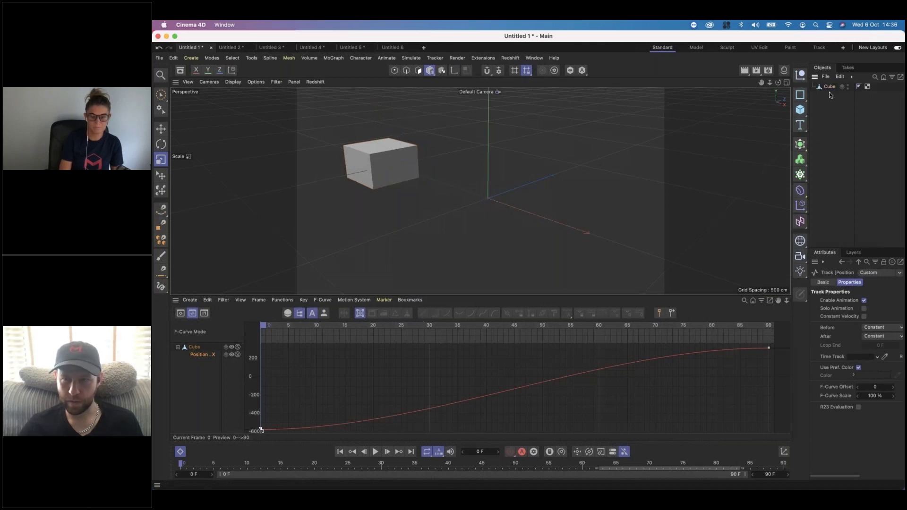
pyautogui.click(828, 88)
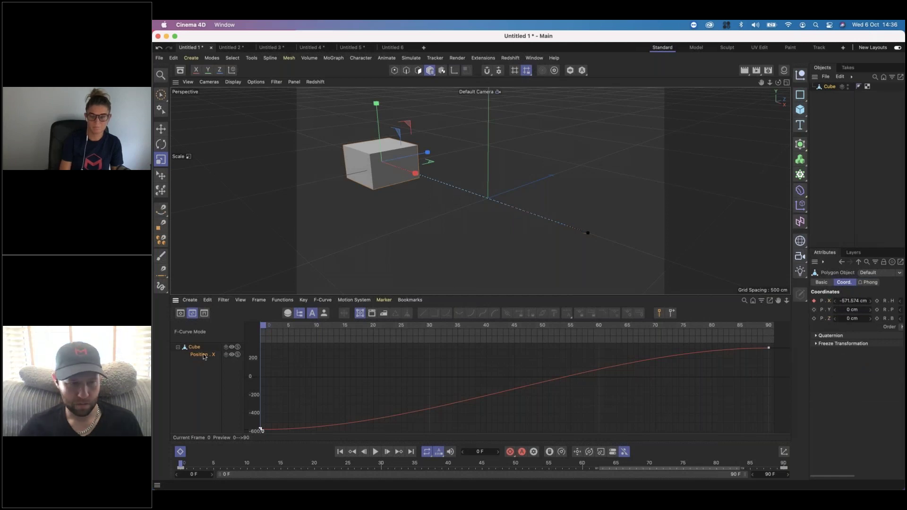
# Step: Try to box-select the first and last keys of the Position . X curve
pyautogui.click(364, 377)
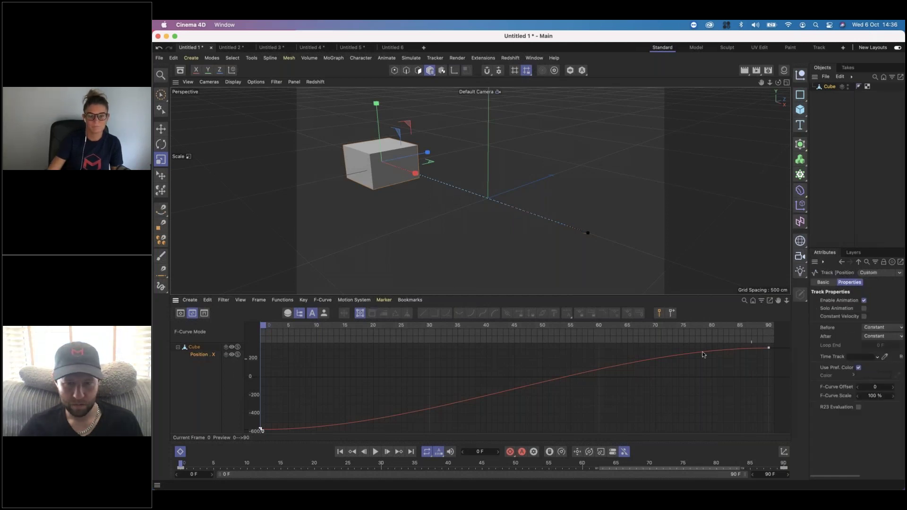
pyautogui.click(396, 368)
pyautogui.moveTo(294, 388); pyautogui.dragTo(233, 442)
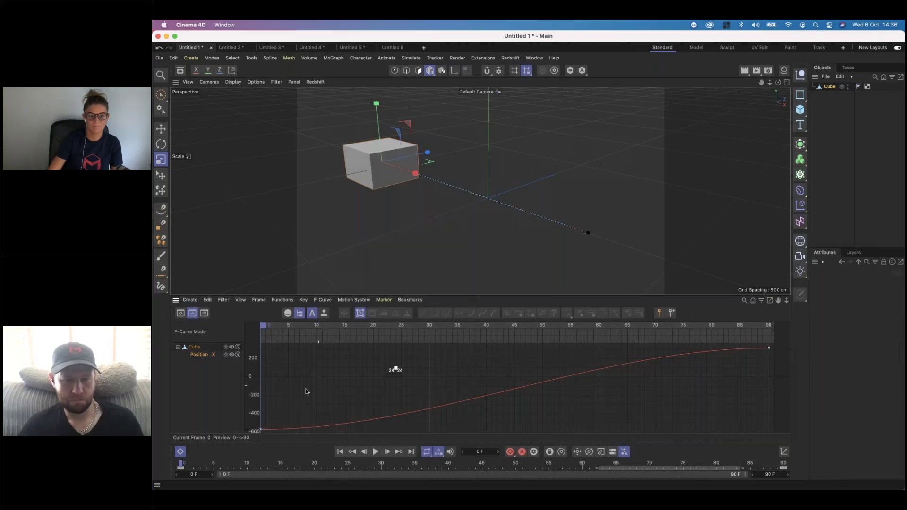
pyautogui.moveTo(310, 424); pyautogui.dragTo(405, 376)
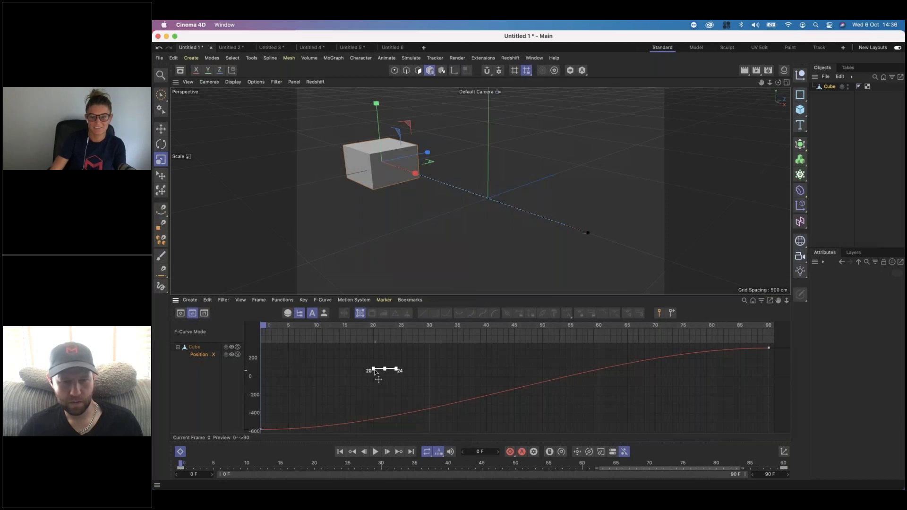
pyautogui.rightClick(423, 373)
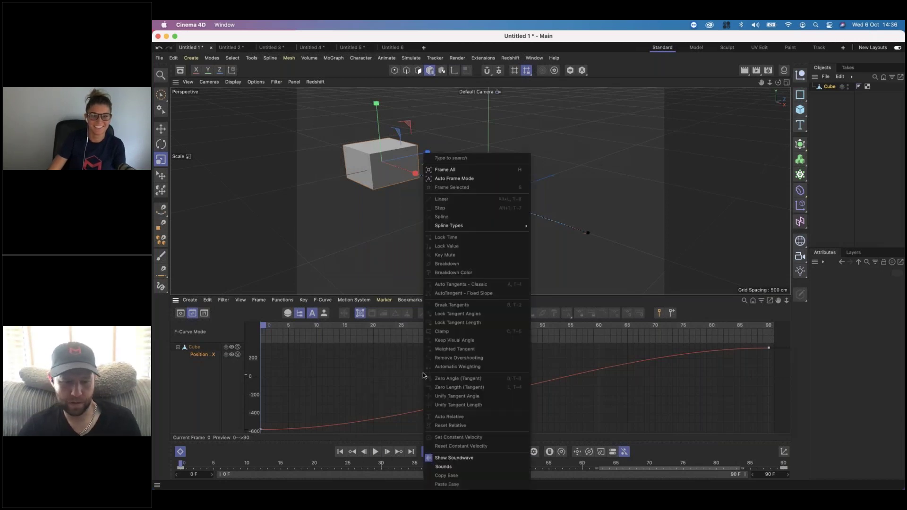
pyautogui.click(285, 359)
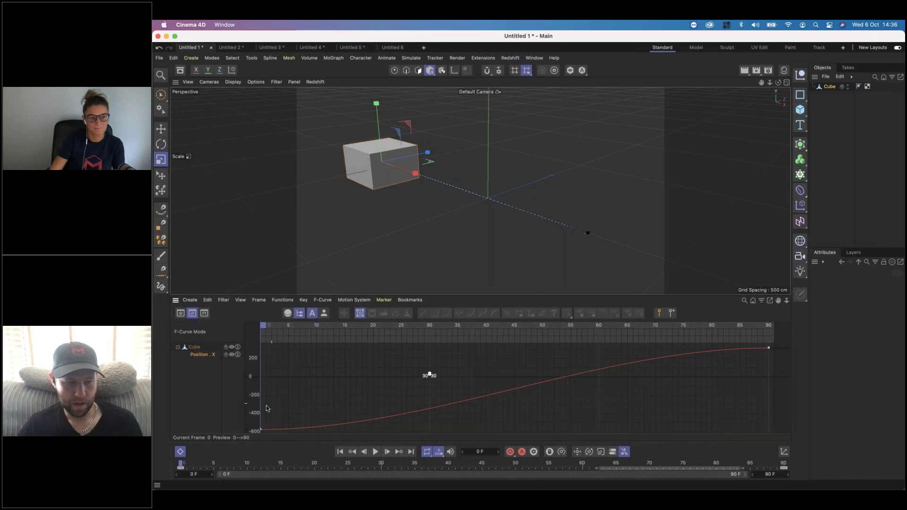
pyautogui.moveTo(743, 390); pyautogui.dragTo(810, 328)
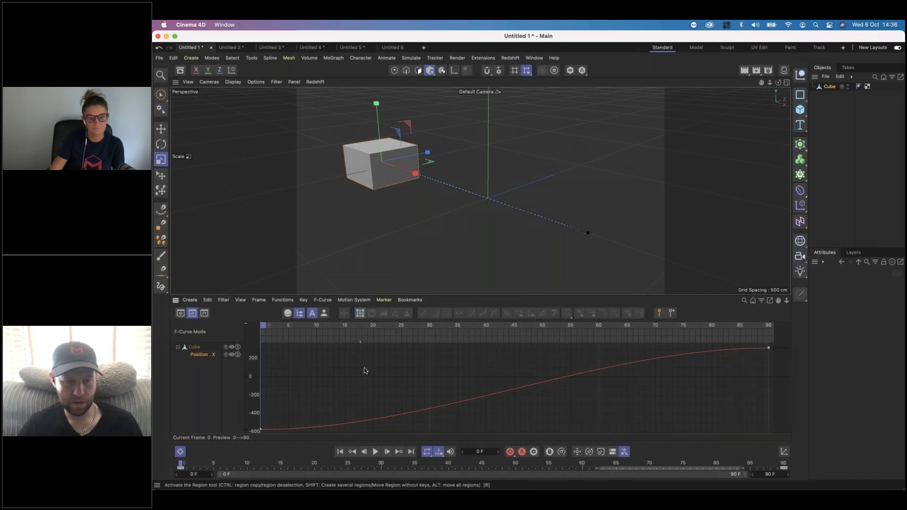
# Step: Select the Position . X curve's first key and try Linear and Step interpolation on it during playback, with the last key moved to frame 49
pyautogui.moveTo(315, 394); pyautogui.dragTo(232, 454)
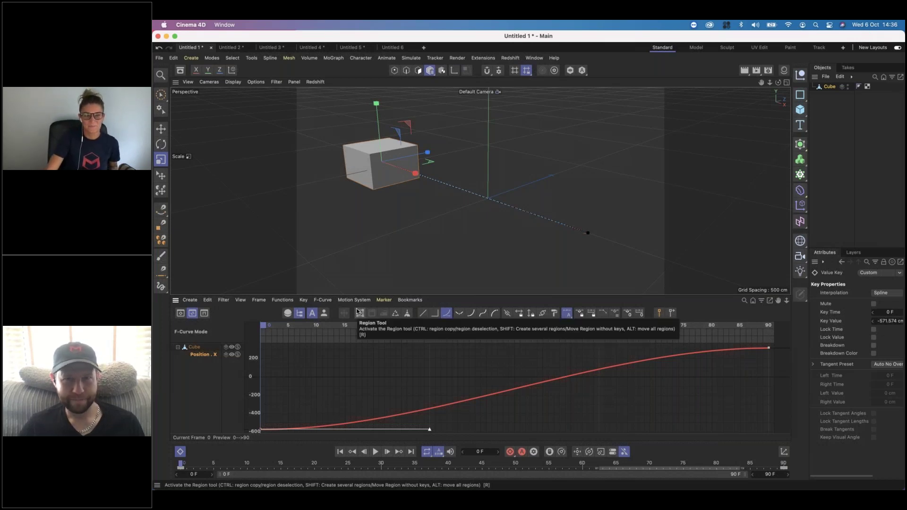
pyautogui.click(567, 313)
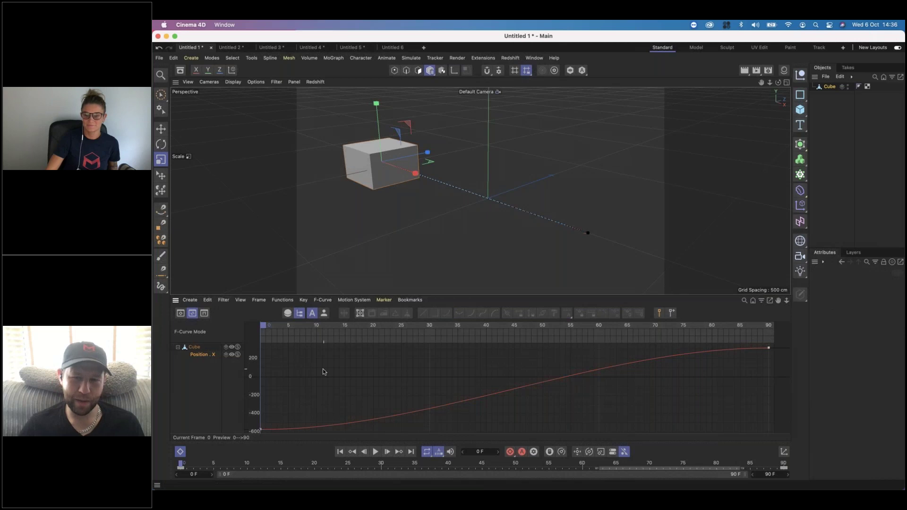
pyautogui.moveTo(323, 370); pyautogui.dragTo(225, 440)
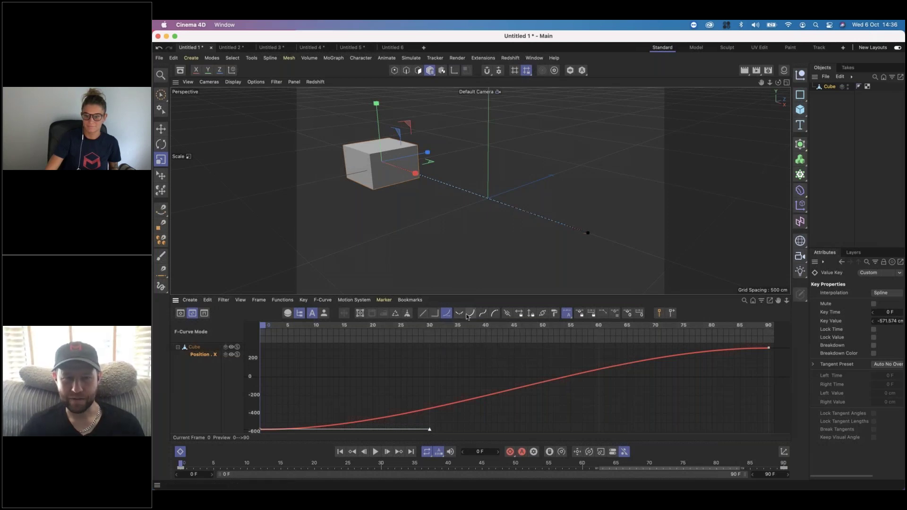
pyautogui.click(423, 315)
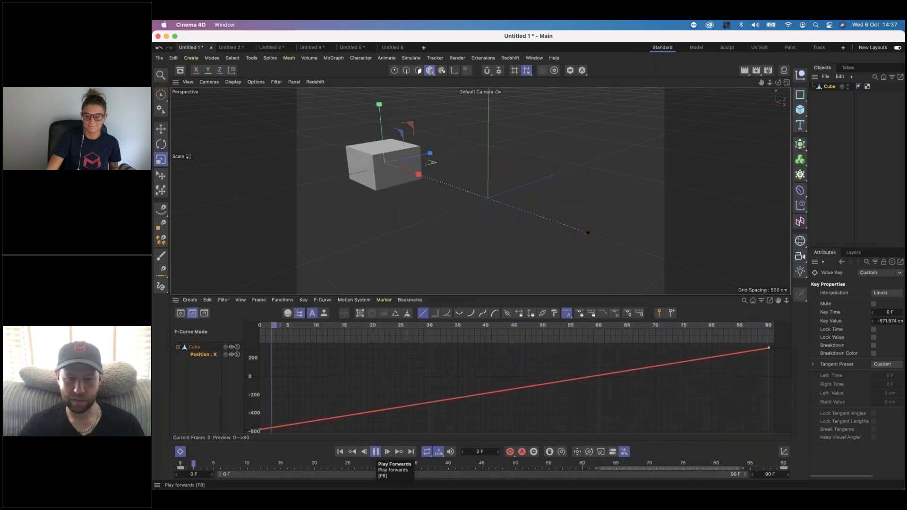
pyautogui.click(436, 314)
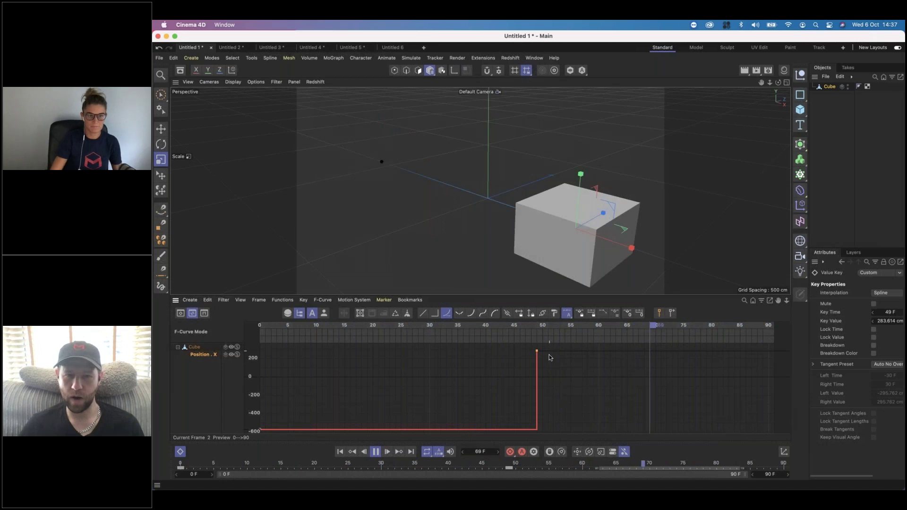
pyautogui.click(446, 313)
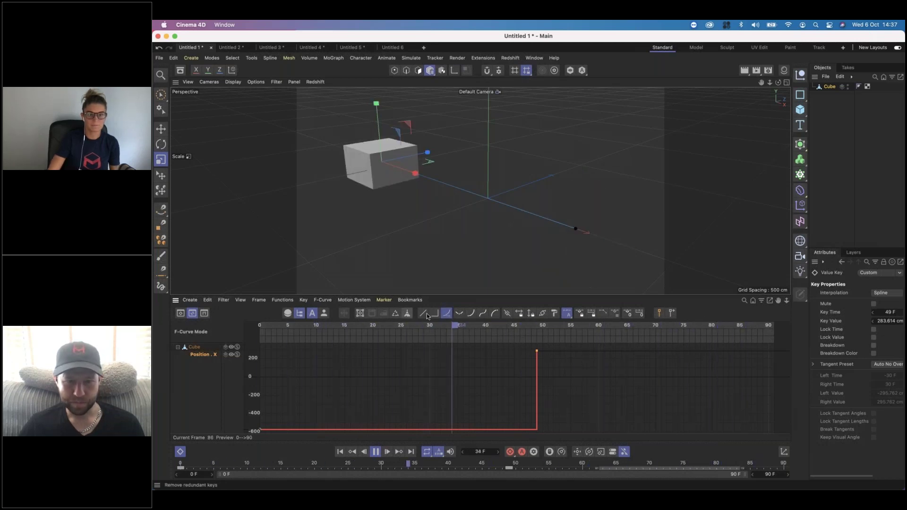
# Step: Set the first key of the Position . X curve back to Spline interpolation and move the last key to frame 90
pyautogui.click(278, 404)
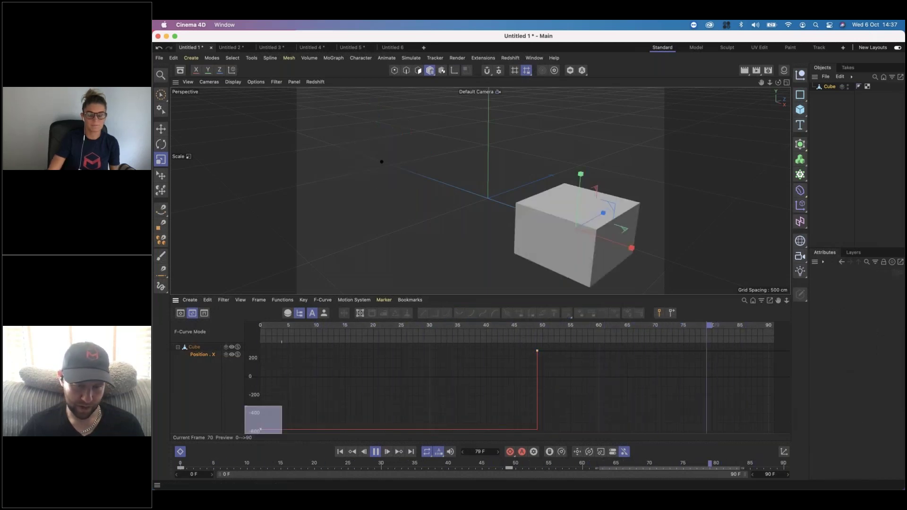
pyautogui.moveTo(244, 433); pyautogui.dragTo(245, 433)
pyautogui.click(446, 313)
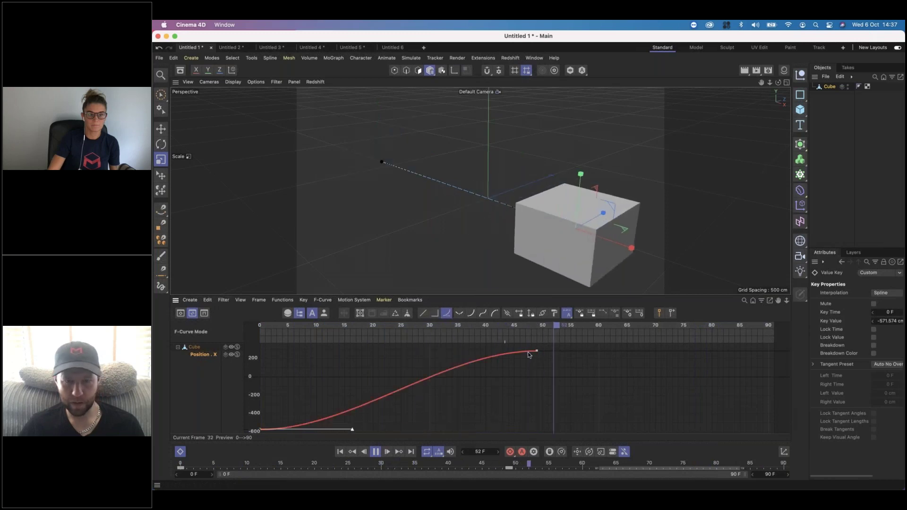
pyautogui.click(767, 349)
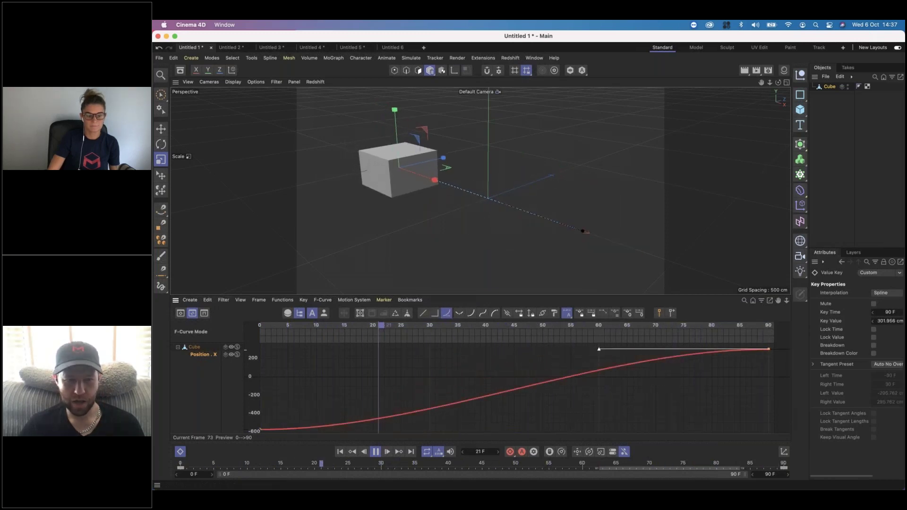
# Step: Steepen both ends of the Position . X curve by raising the first key's tangent and lowering the last key's tangent to about -24 F, -853 cm
pyautogui.click(246, 430)
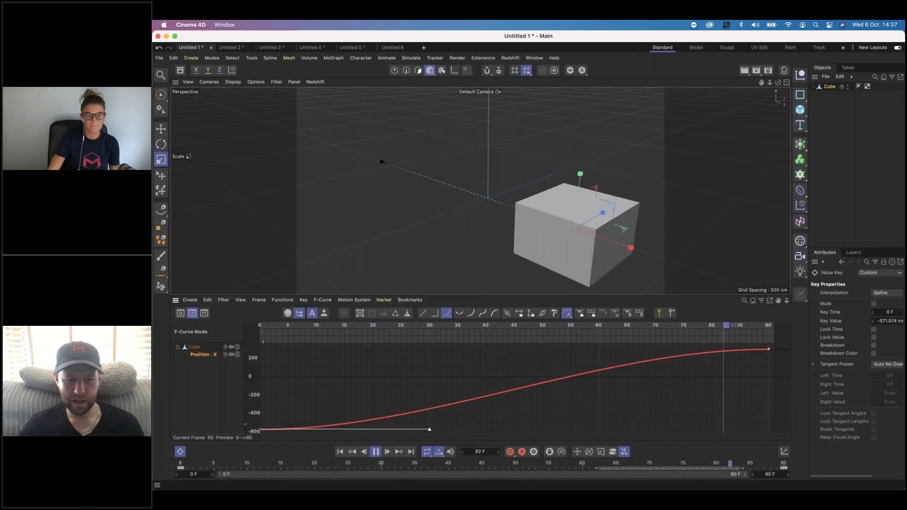
pyautogui.moveTo(429, 429); pyautogui.dragTo(303, 360)
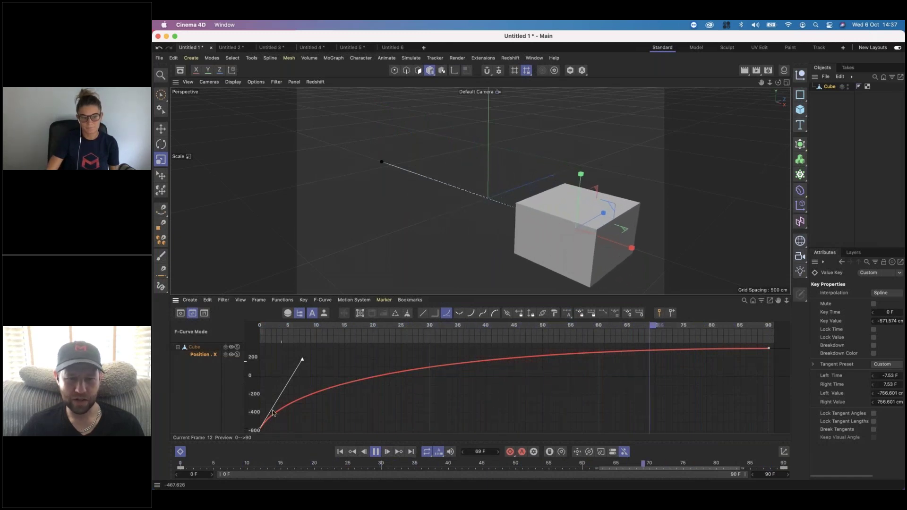
pyautogui.moveTo(274, 352); pyautogui.dragTo(260, 391)
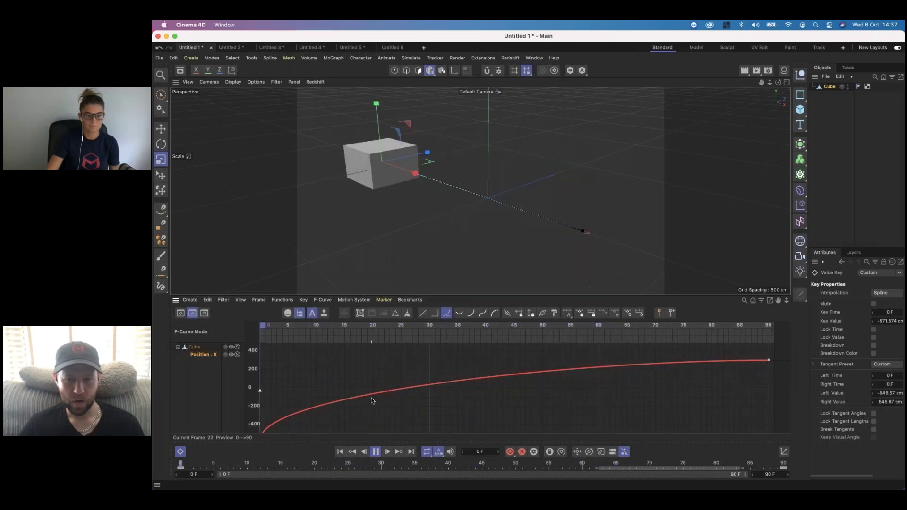
pyautogui.click(769, 364)
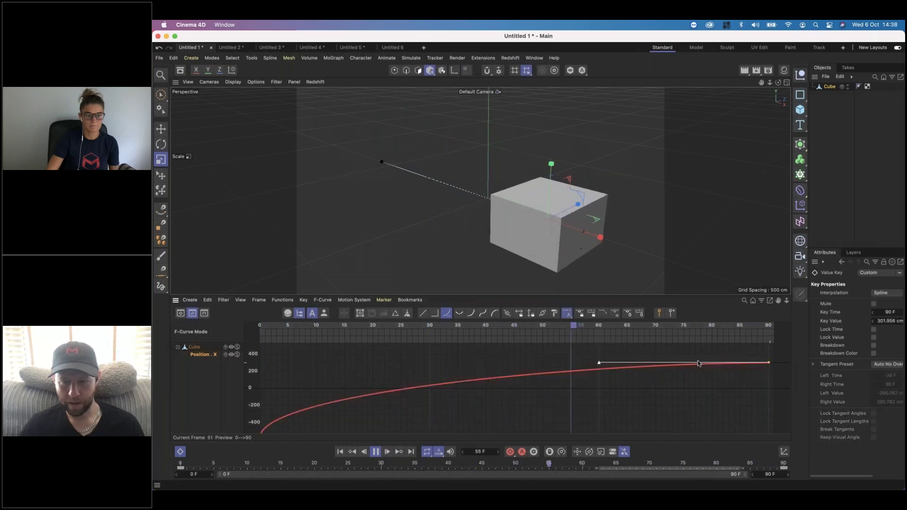
pyautogui.moveTo(600, 362); pyautogui.dragTo(631, 431)
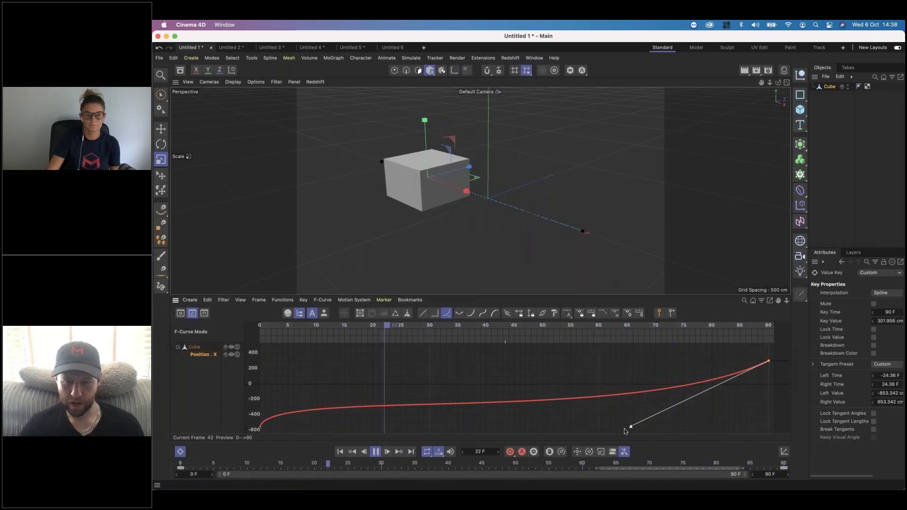
# Step: Flatten the tangents of the last and first keys, placing the first key's handle at about 24 F and 9 cm
pyautogui.moveTo(635, 416); pyautogui.dragTo(634, 362)
pyautogui.moveTo(294, 391); pyautogui.dragTo(253, 434)
pyautogui.moveTo(276, 392); pyautogui.dragTo(310, 393)
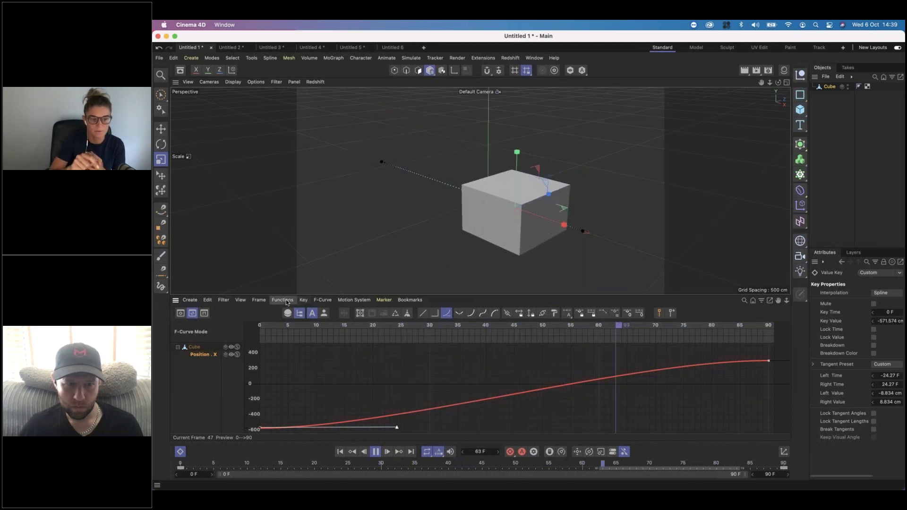
# Step: Turn on Show Velocity for the F-Curve, and tilt the last key's tangent and return it to nearly flat
pyautogui.click(317, 301)
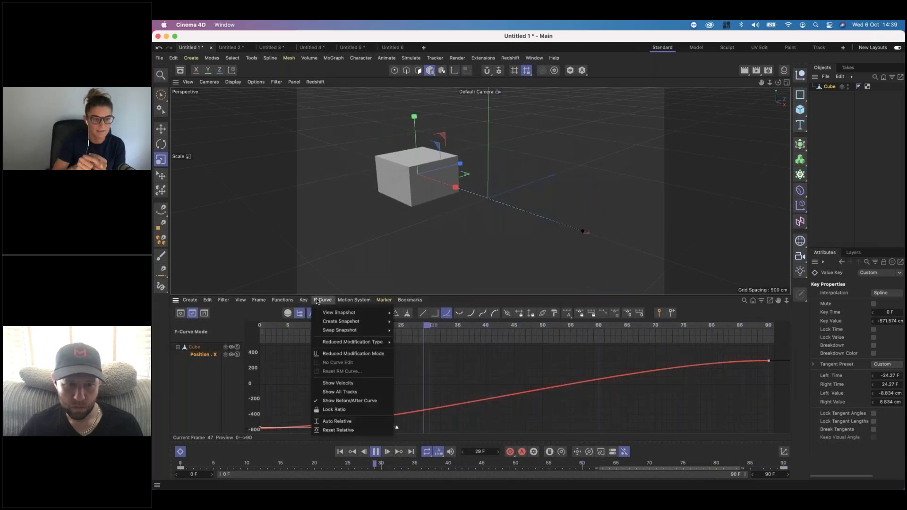
pyautogui.click(338, 383)
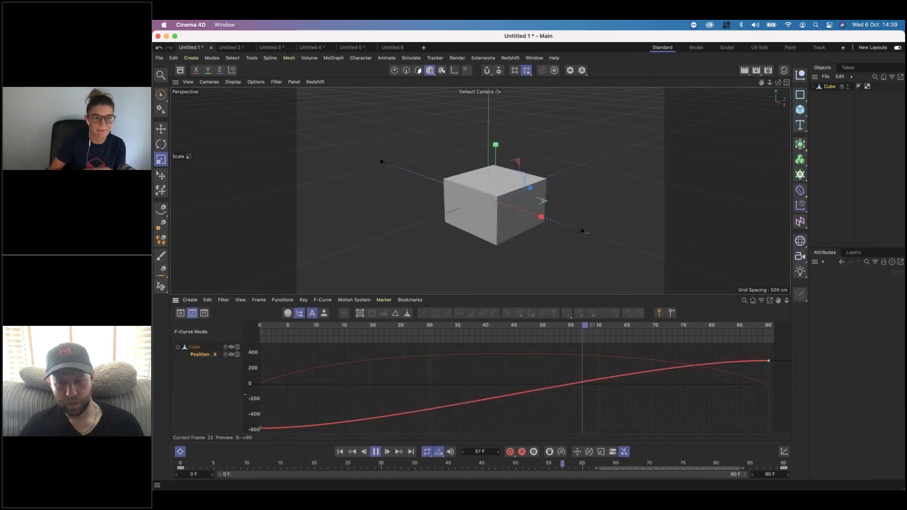
pyautogui.click(769, 360)
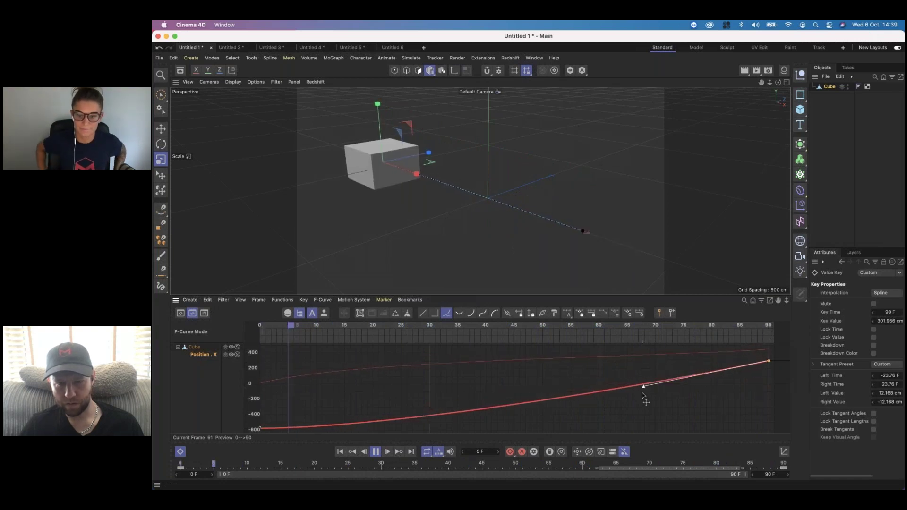
pyautogui.moveTo(634, 390); pyautogui.dragTo(622, 359)
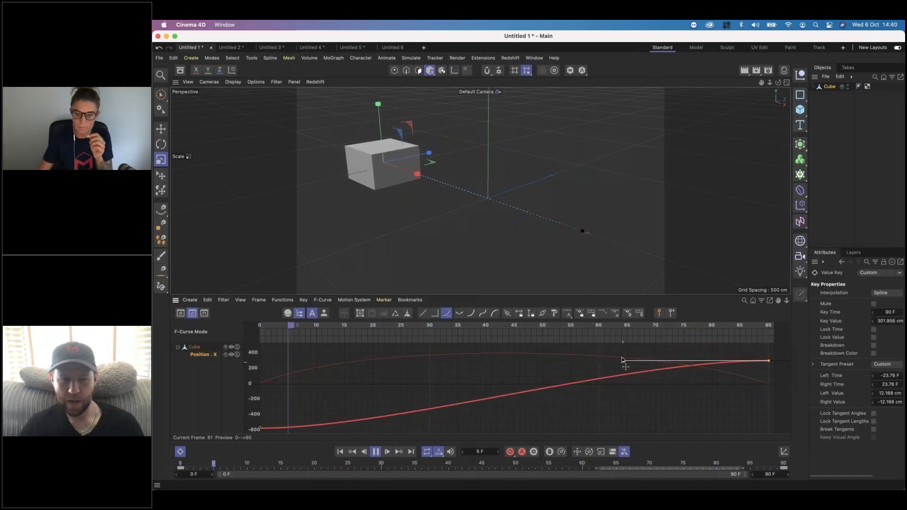
# Step: Select the curve's first key, raise its tangent handle to about 21 F and 135 cm, and deselect the key
pyautogui.click(262, 416)
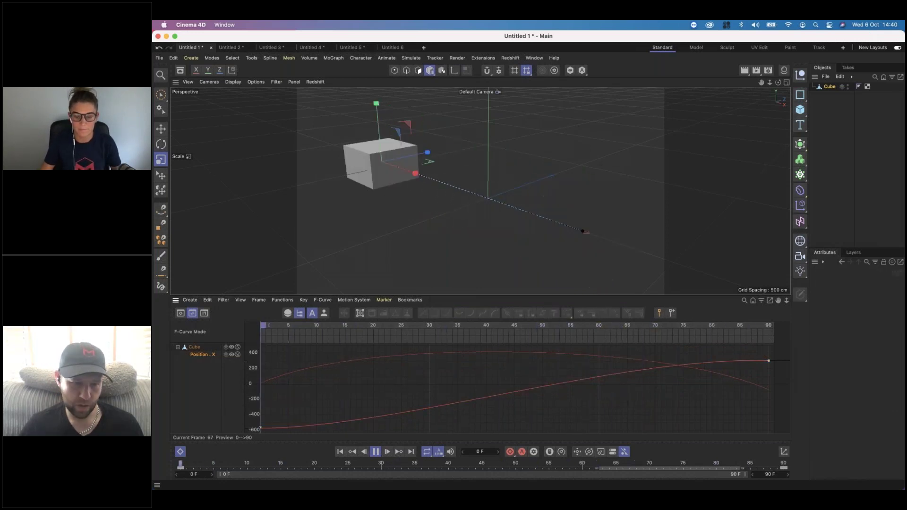
pyautogui.click(261, 427)
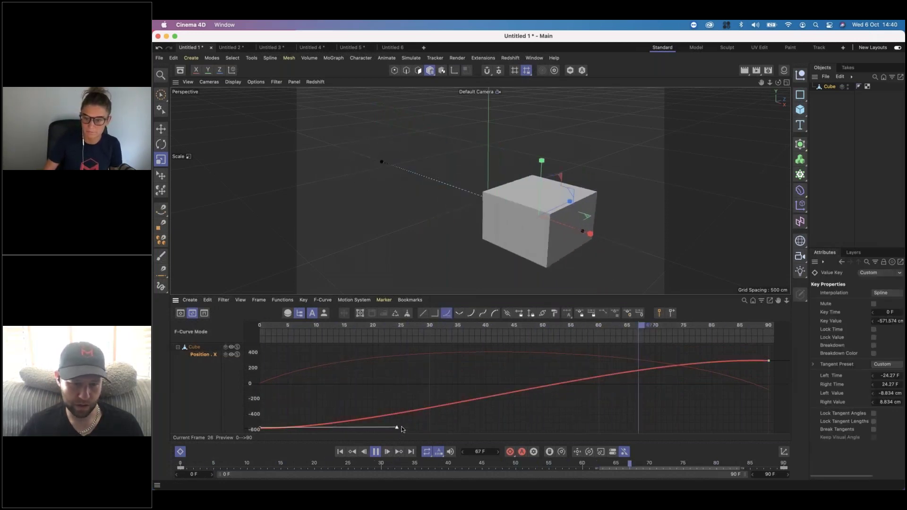
pyautogui.moveTo(376, 394); pyautogui.dragTo(377, 412)
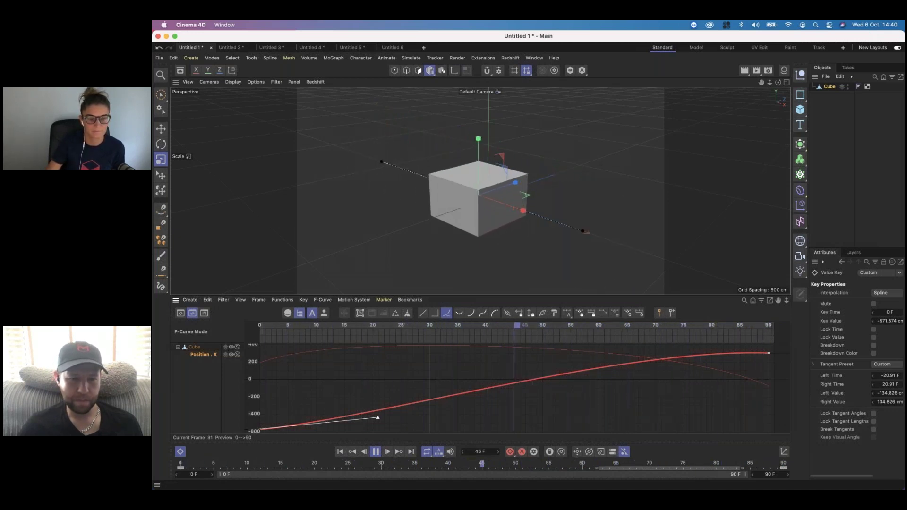
pyautogui.click(304, 396)
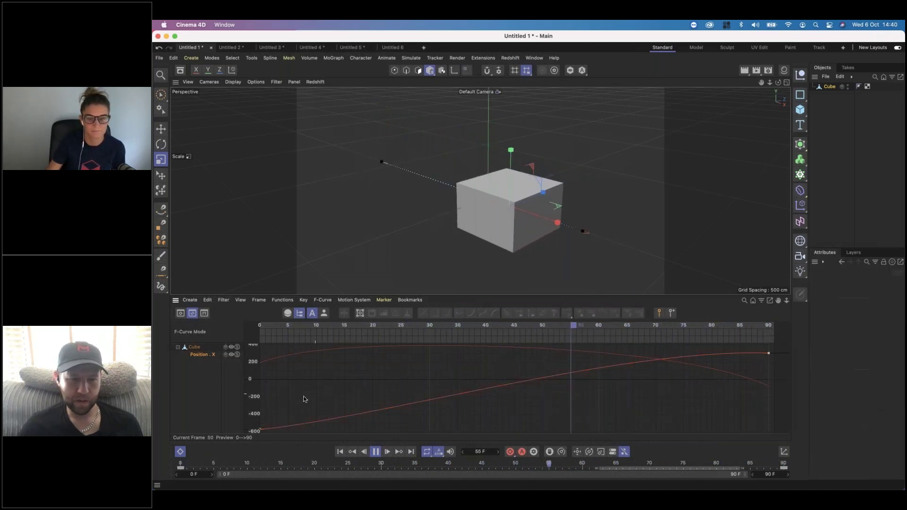
# Step: Add a key to the Position . X curve at about frame 27, select it with the first key, and frame the whole curve
pyautogui.click(413, 402)
pyautogui.moveTo(431, 382); pyautogui.dragTo(274, 428)
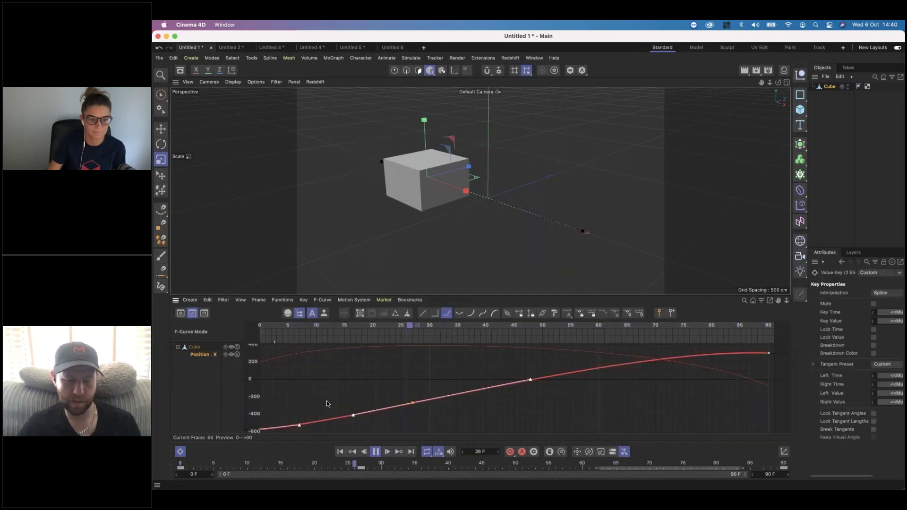
pyautogui.scroll(3, 275, 428)
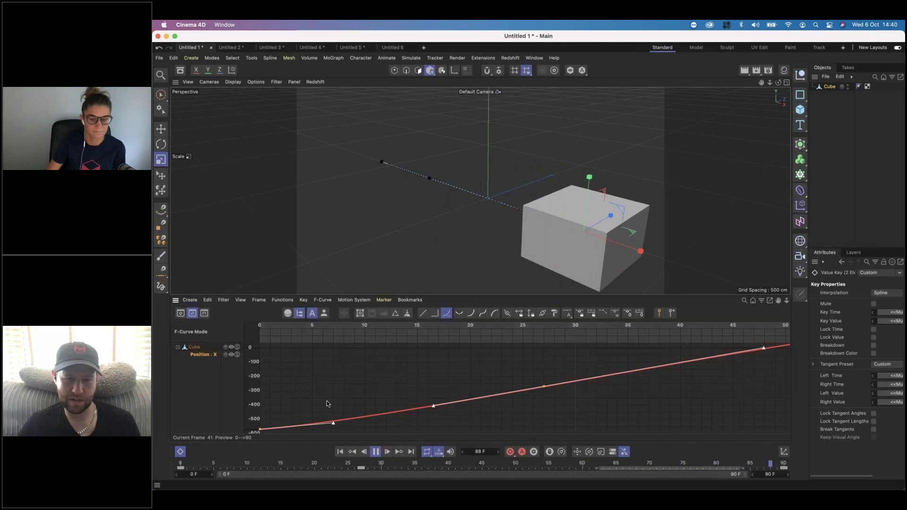
pyautogui.press('h')
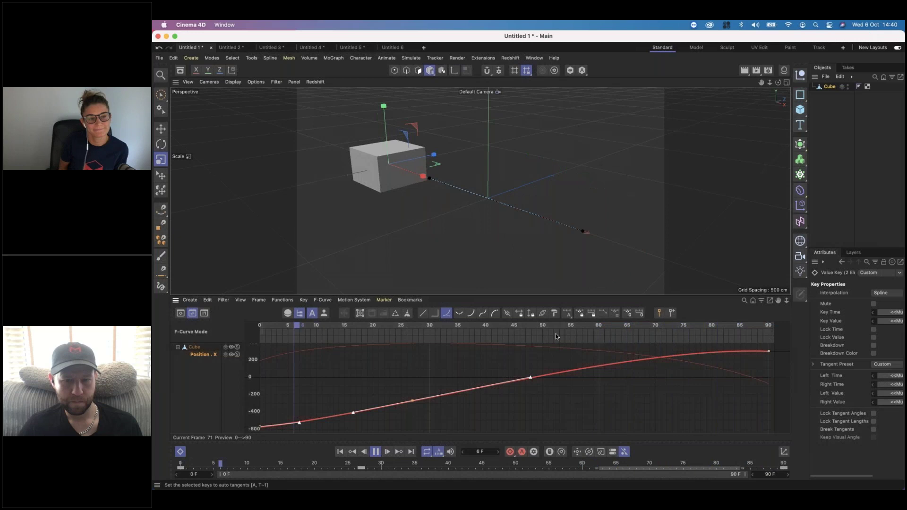
# Step: Add a key to the Position . X curve at frame 58 and lower its value to about -242 cm
pyautogui.click(584, 375)
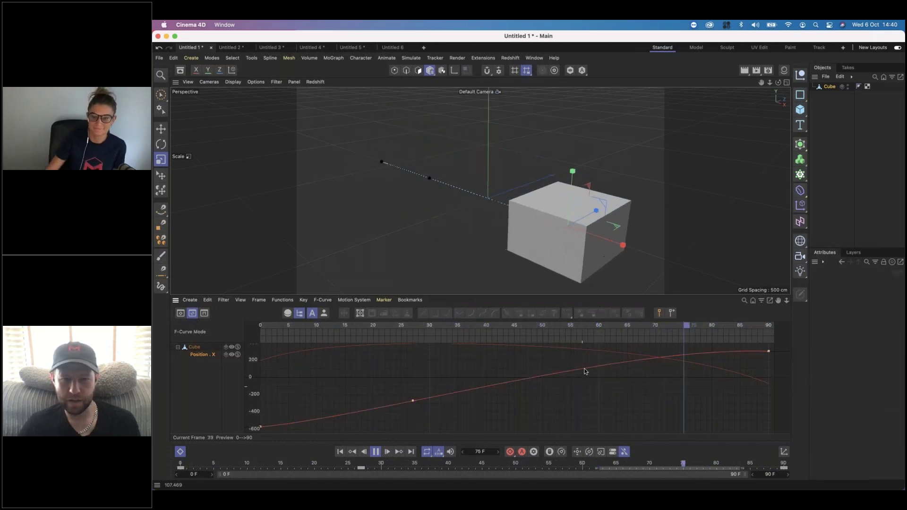
pyautogui.keyDown('ctrl'); pyautogui.click(586, 371); pyautogui.keyUp('ctrl')
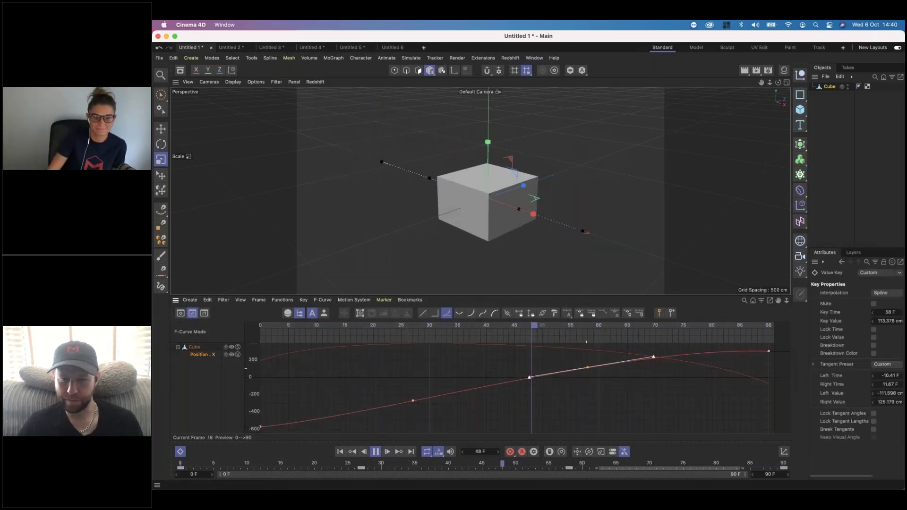
pyautogui.moveTo(586, 378); pyautogui.dragTo(588, 398)
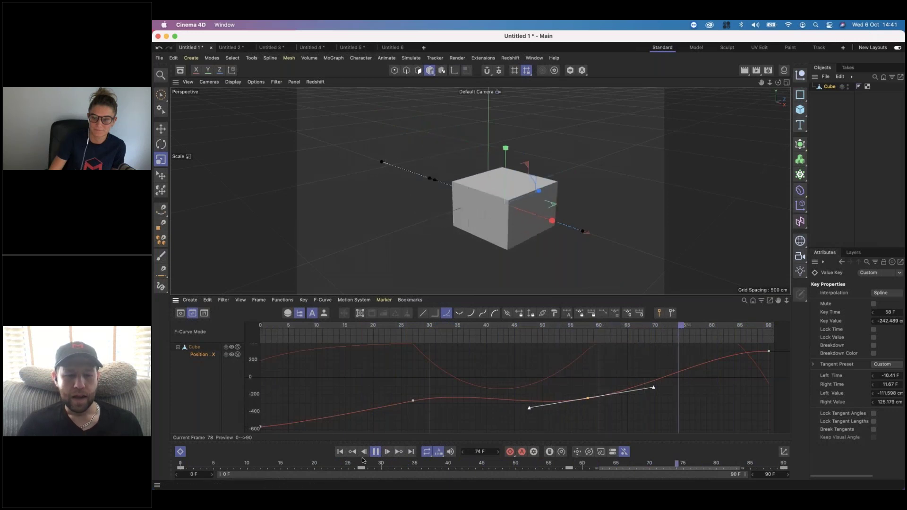
# Step: Stop the playback and close the F-Curve timeline
pyautogui.press('space')
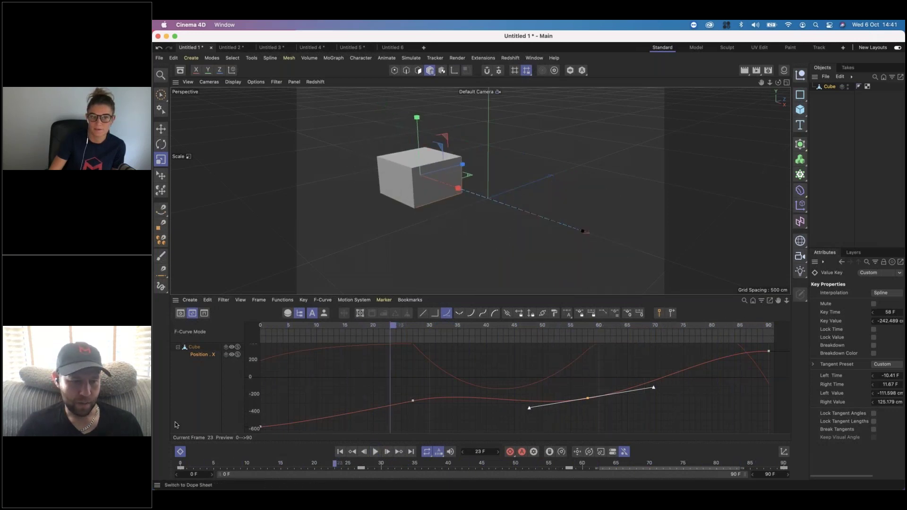
pyautogui.click(181, 451)
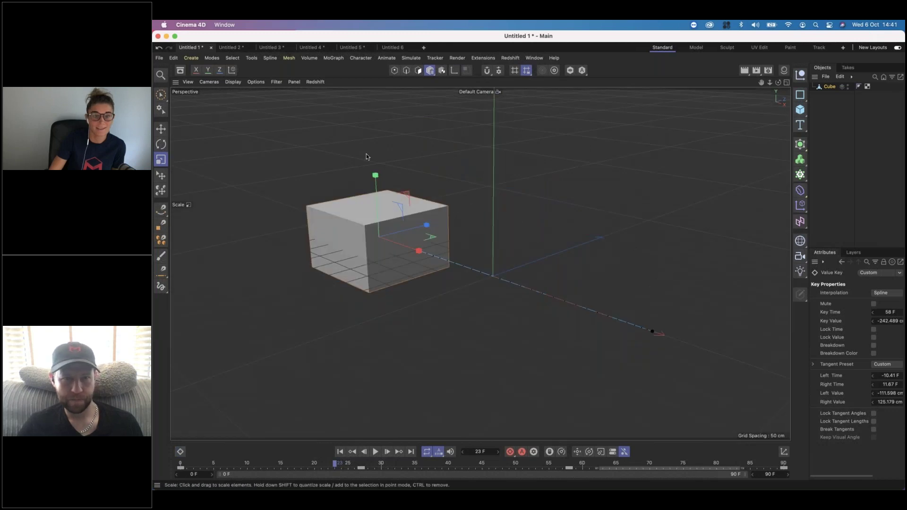
# Step: Create a new project and add a Floor object to it
pyautogui.click(424, 48)
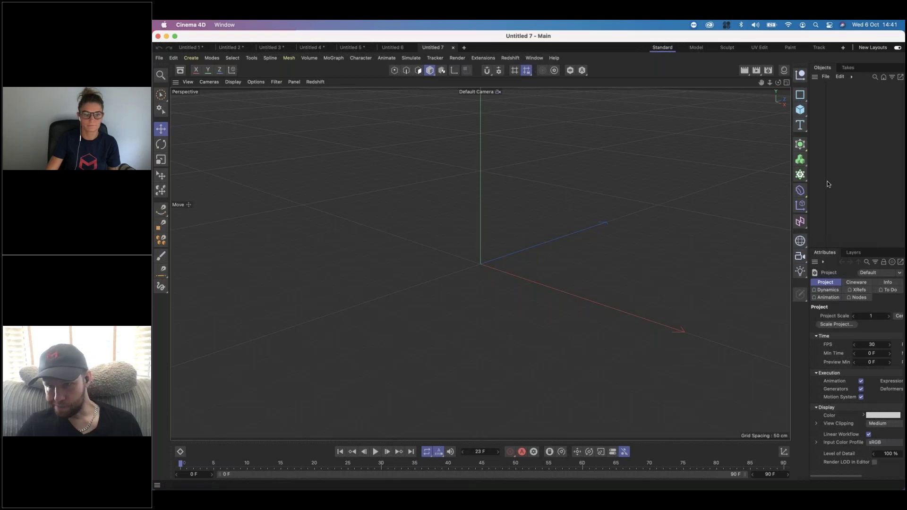
pyautogui.click(800, 241)
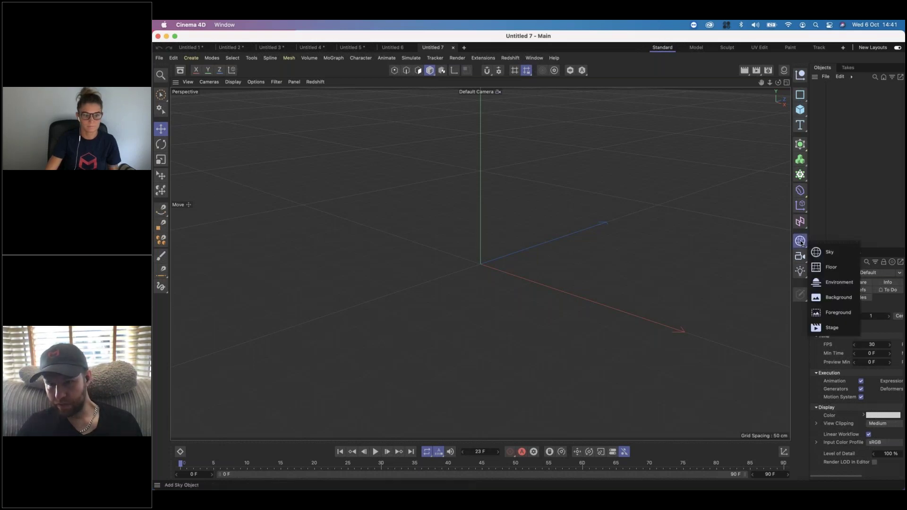
pyautogui.click(830, 267)
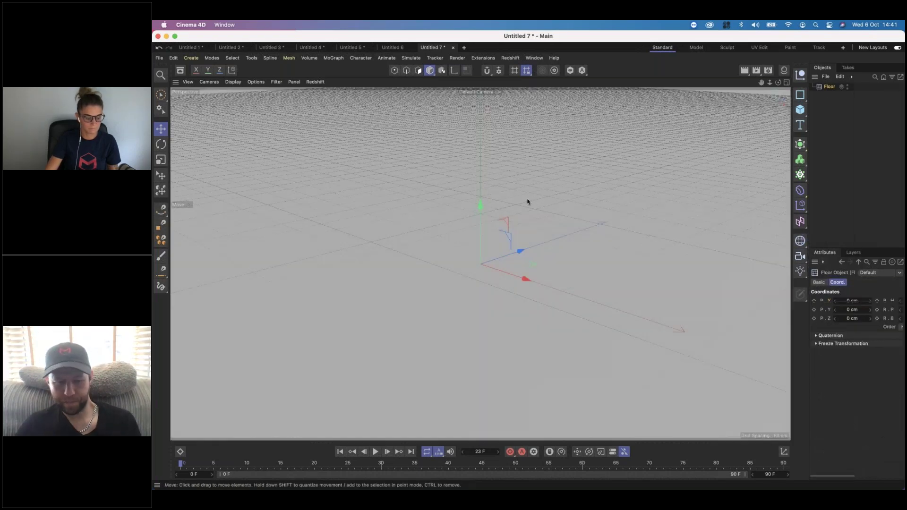
pyautogui.keyDown('alt'); pyautogui.moveTo(514, 205); pyautogui.dragTo(494, 160); pyautogui.keyUp('alt')
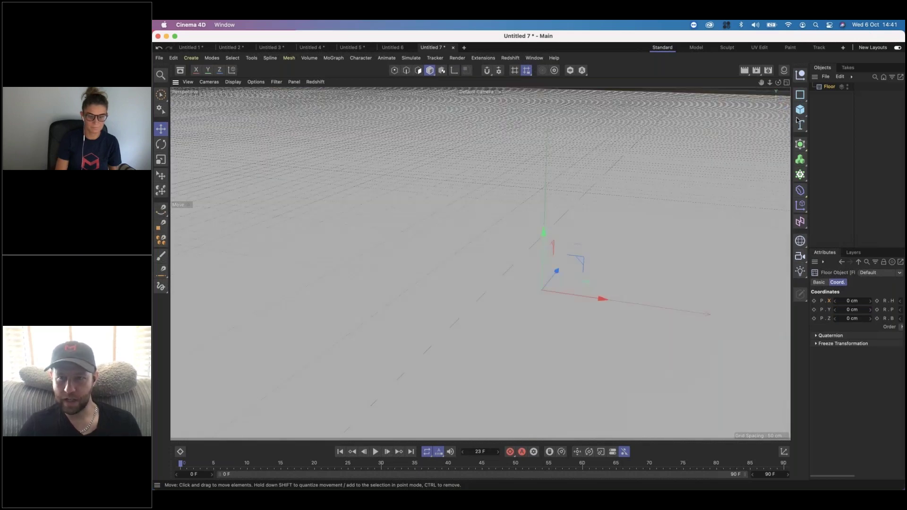
# Step: Add a Cube, raise it to about 282 cm above the floor, and widen the object and attribute area
pyautogui.click(801, 110)
pyautogui.moveTo(544, 234); pyautogui.dragTo(554, 90)
pyautogui.keyDown('alt'); pyautogui.moveTo(545, 183); pyautogui.dragTo(492, 187); pyautogui.keyUp('alt')
pyautogui.moveTo(810, 164); pyautogui.dragTo(730, 167)
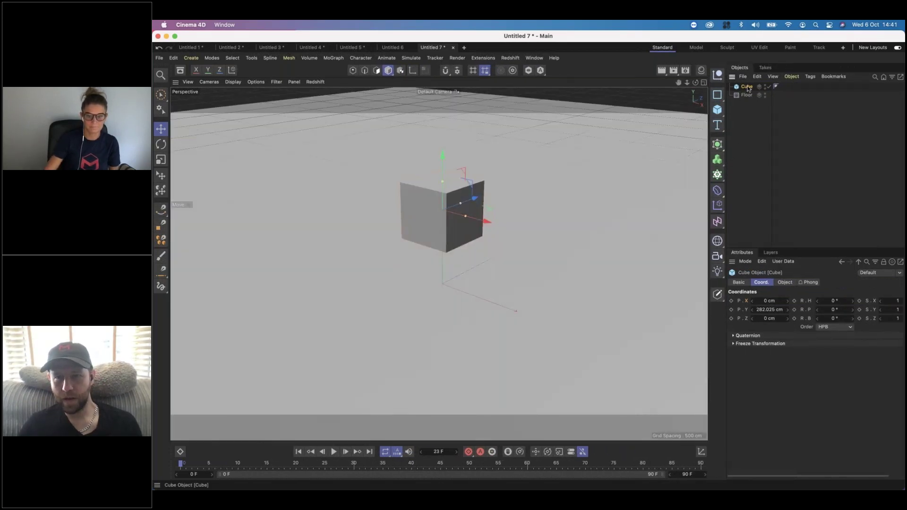
# Step: Apply a Rigid Body simulation tag to the Cube
pyautogui.click(793, 77)
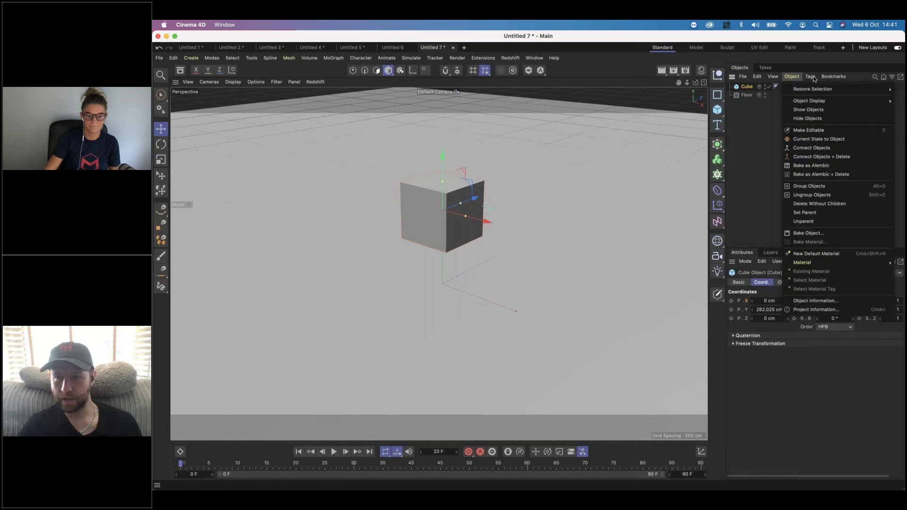
pyautogui.moveTo(815, 79)
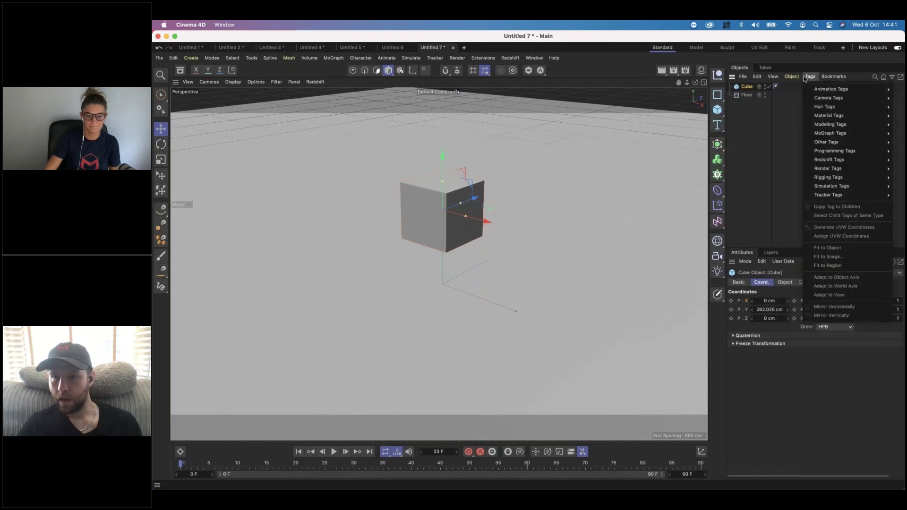
pyautogui.moveTo(807, 186)
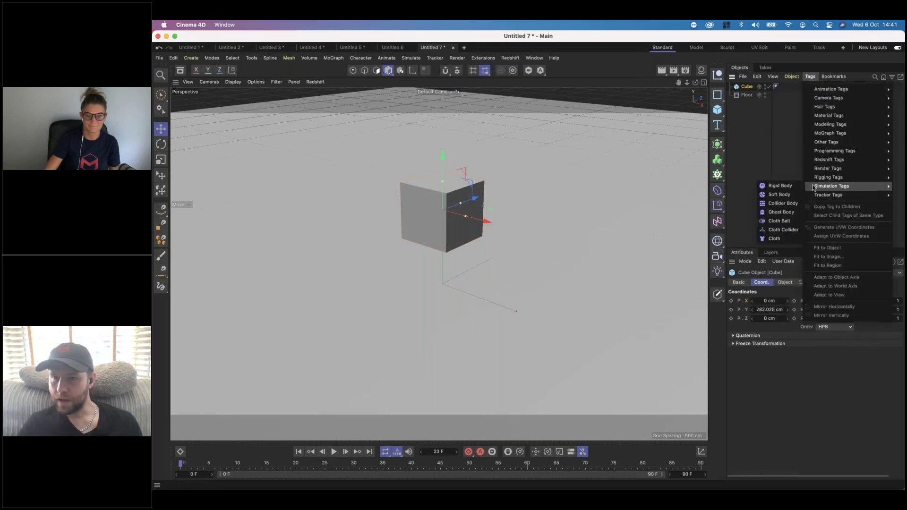
pyautogui.click(780, 185)
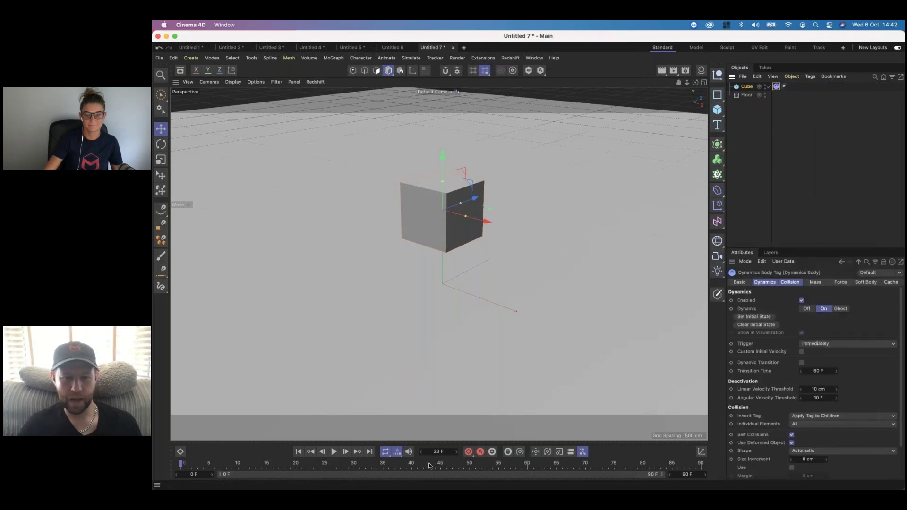
# Step: Play the simulation to check how the Cube falls, stop it, and return to the first frame
pyautogui.click(333, 452)
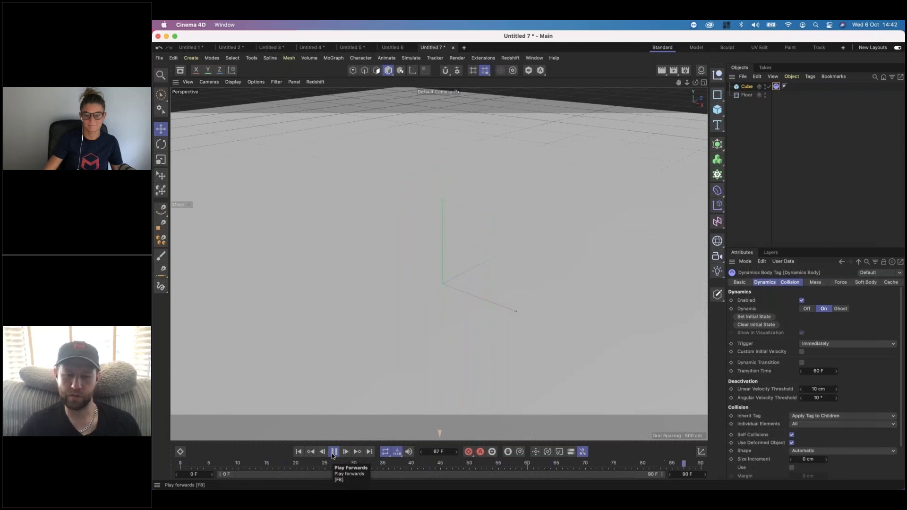
pyautogui.click(333, 452)
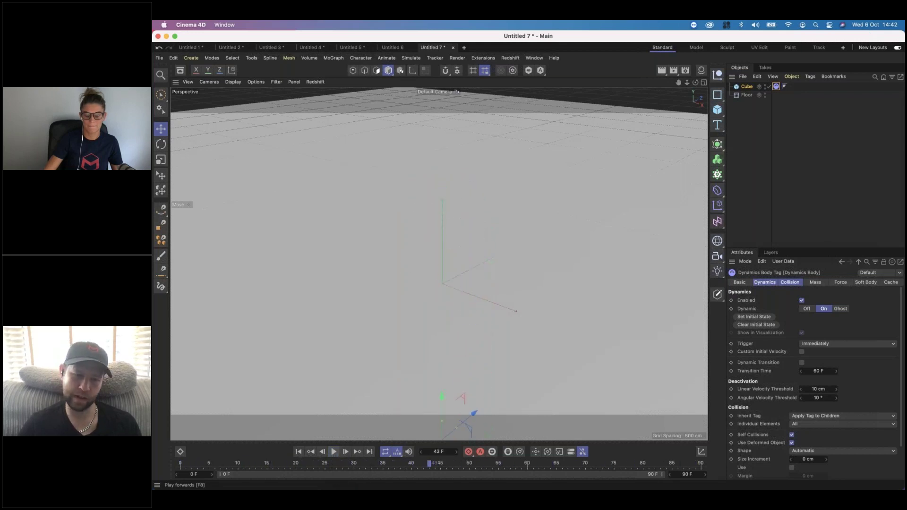
pyautogui.hotkey('shift', 'f')
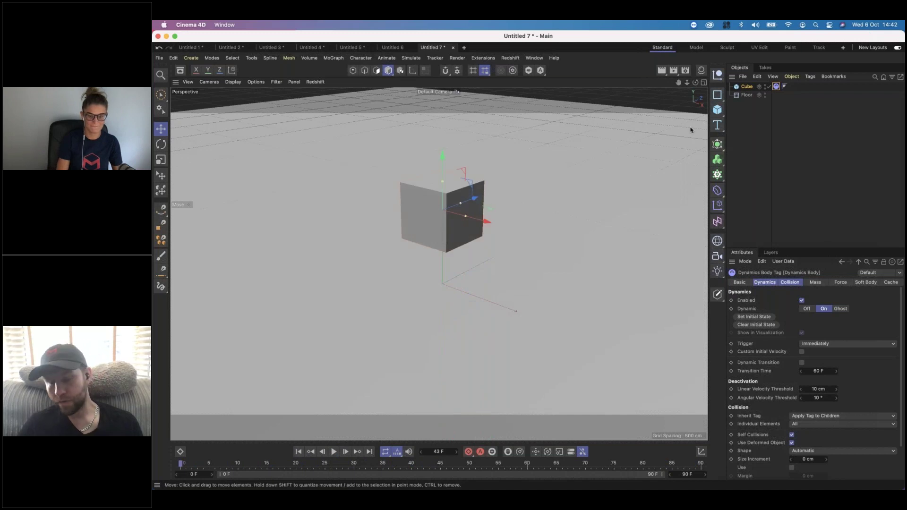
# Step: Apply a Collider Body simulation tag to the Floor and play the simulation to test the collision
pyautogui.click(746, 95)
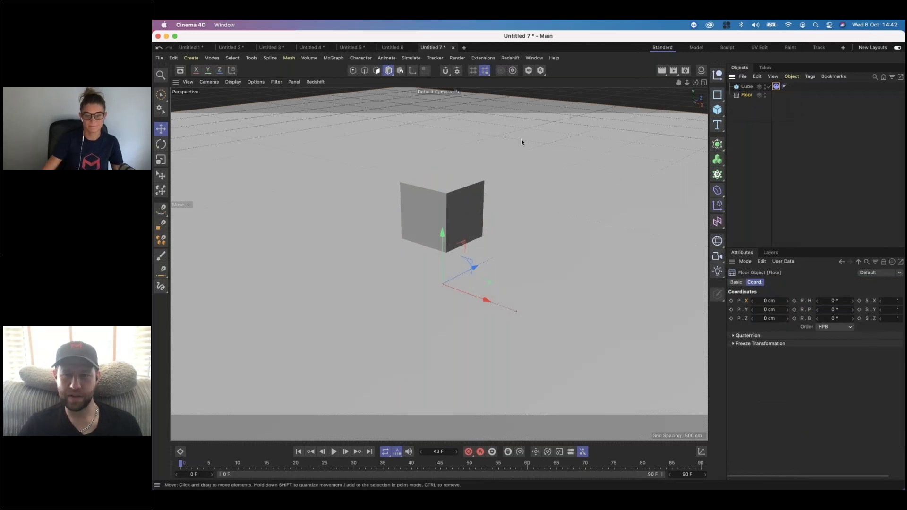
pyautogui.click(792, 76)
pyautogui.click(810, 76)
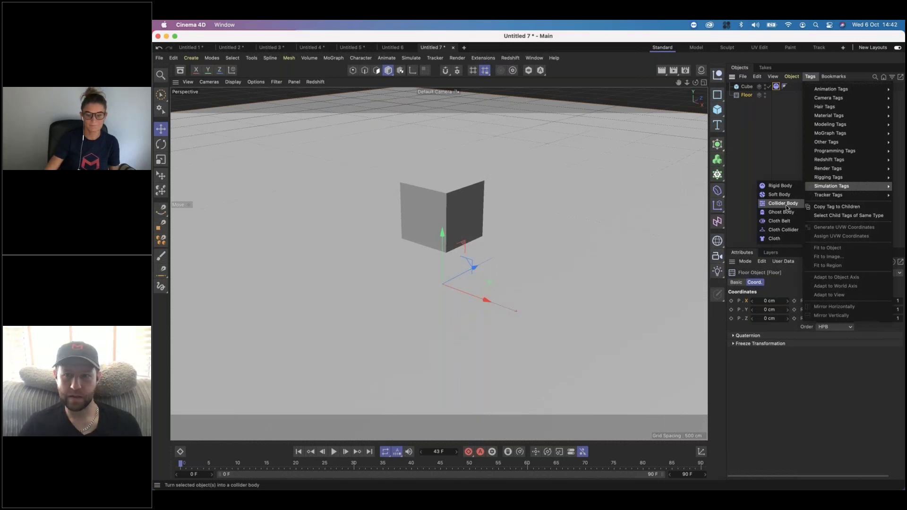
pyautogui.click(783, 204)
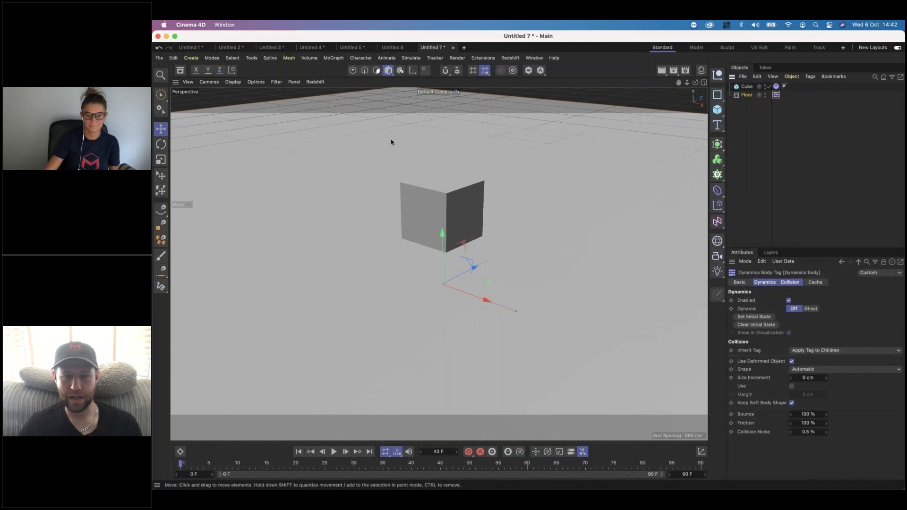
pyautogui.click(334, 452)
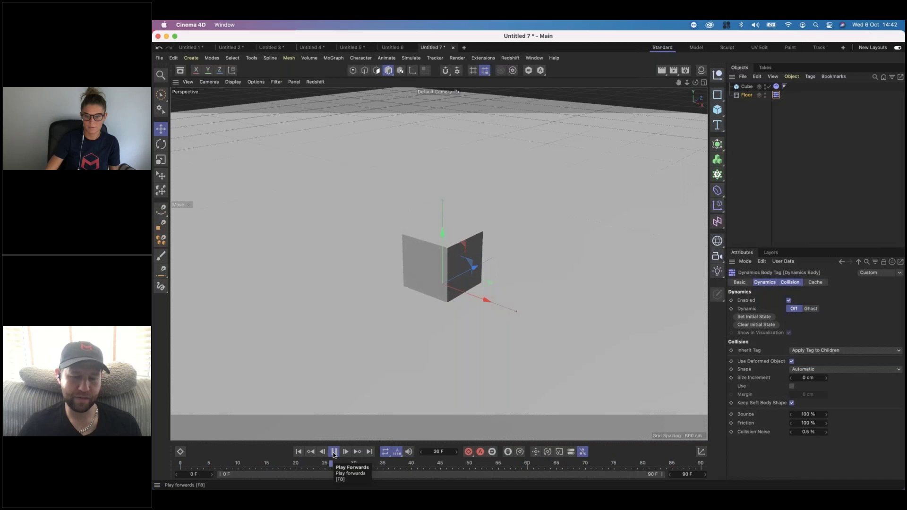
pyautogui.click(334, 452)
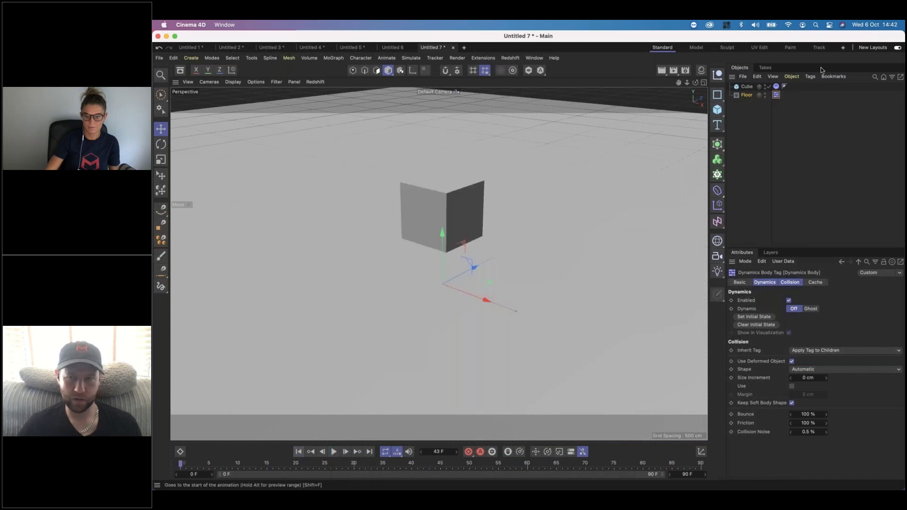
# Step: Delete the dynamics tags from both the Cube and the Floor
pyautogui.click(778, 107)
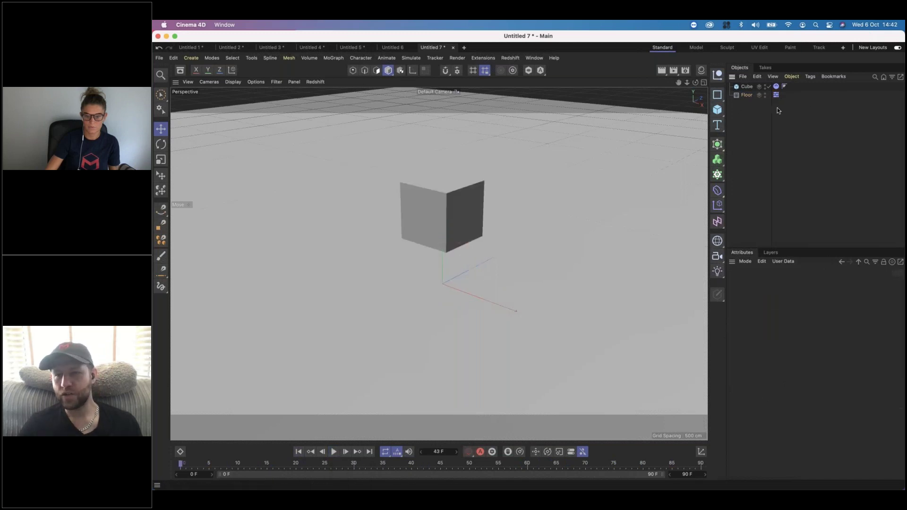
pyautogui.moveTo(775, 86); pyautogui.dragTo(776, 85)
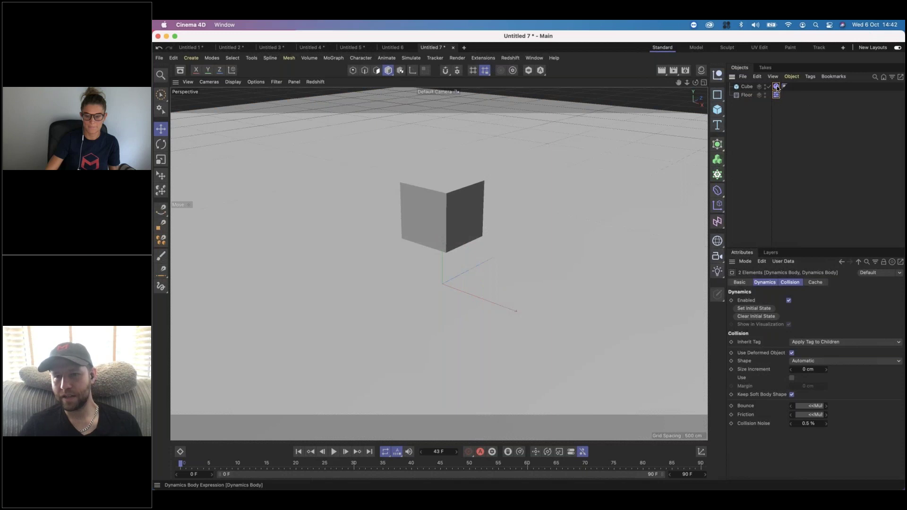
pyautogui.press('Delete')
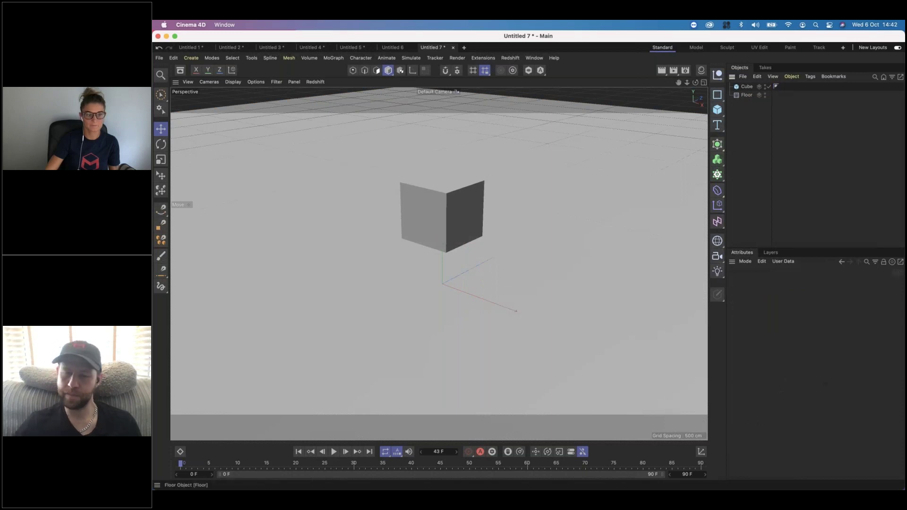
# Step: Select the Cube and Floor together, apply a Rigid Body simulation tag to both, and clear the selection
pyautogui.moveTo(756, 116); pyautogui.dragTo(743, 91)
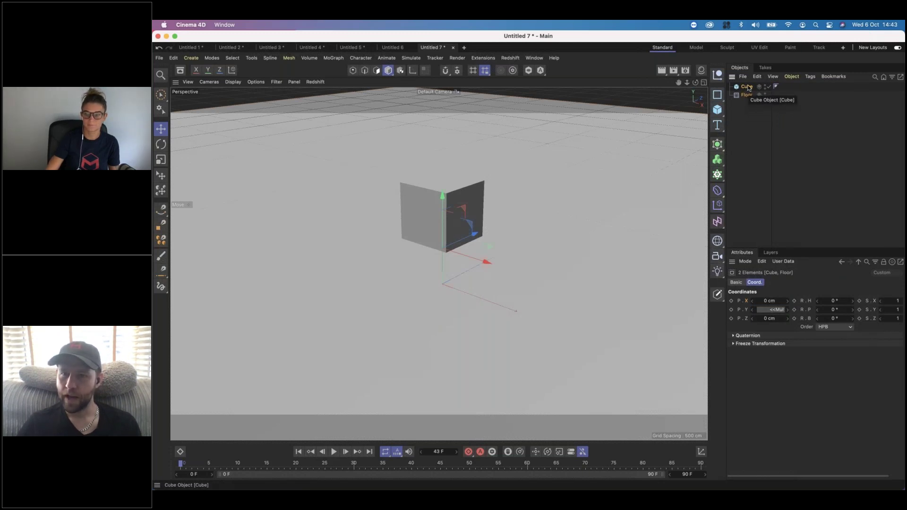
pyautogui.rightClick(748, 88)
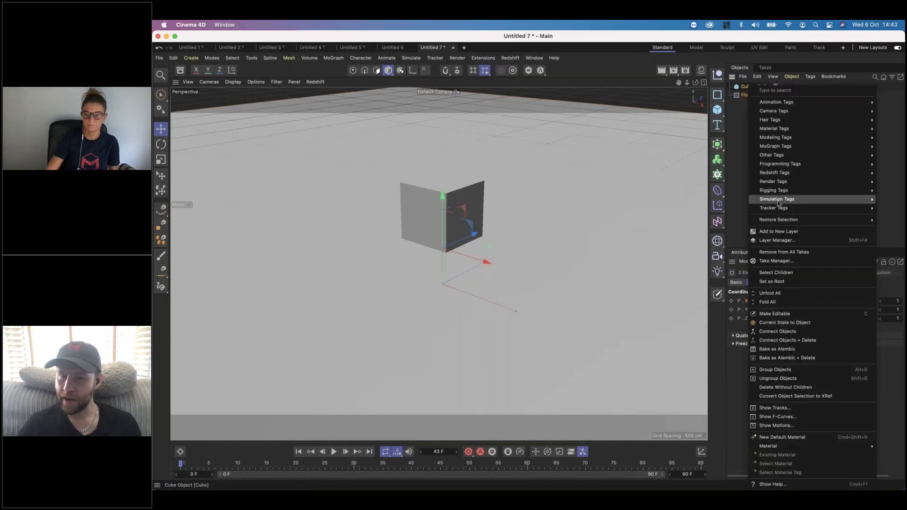
pyautogui.moveTo(765, 202)
pyautogui.click(738, 200)
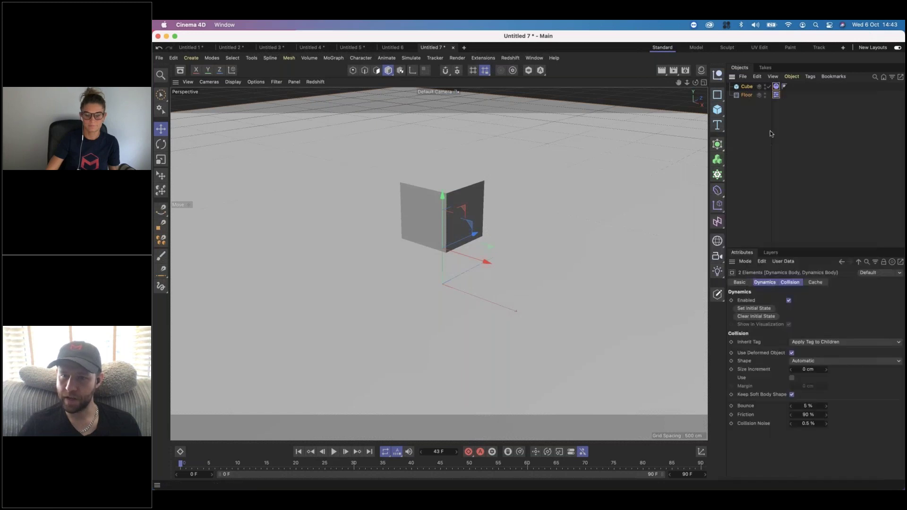
pyautogui.click(778, 122)
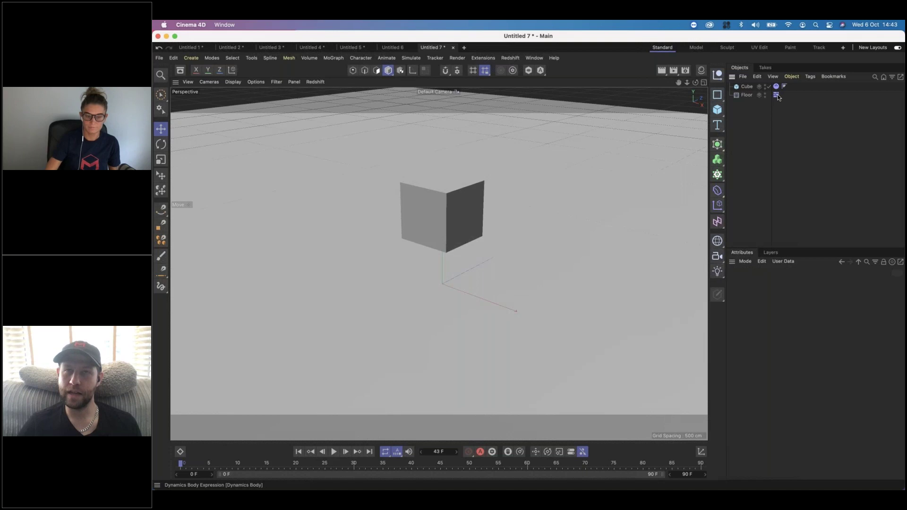
# Step: Inspect the Floor's dynamics tag settings, play the simulation, and return to the first frame
pyautogui.click(776, 95)
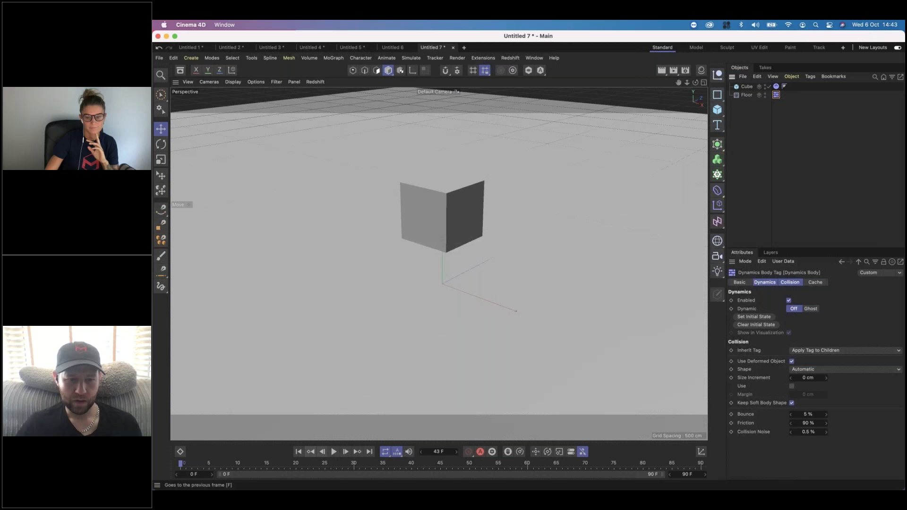
pyautogui.click(334, 452)
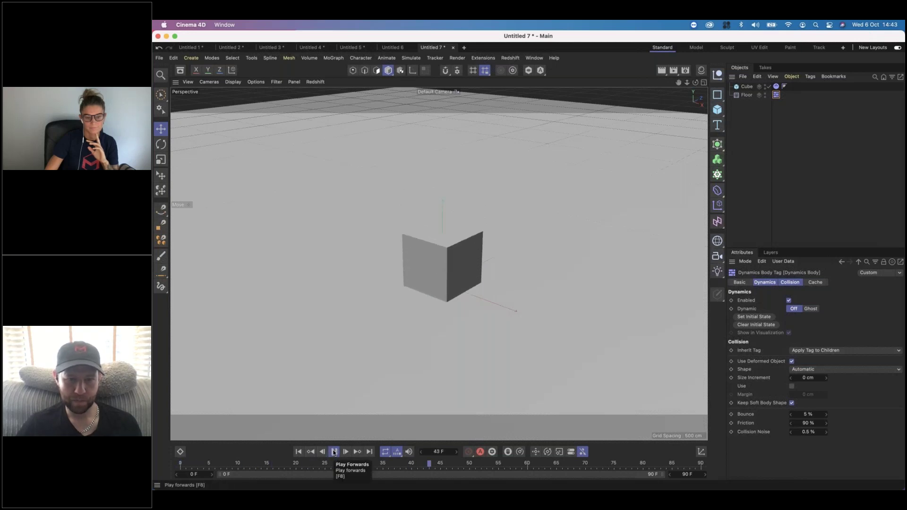
pyautogui.click(299, 452)
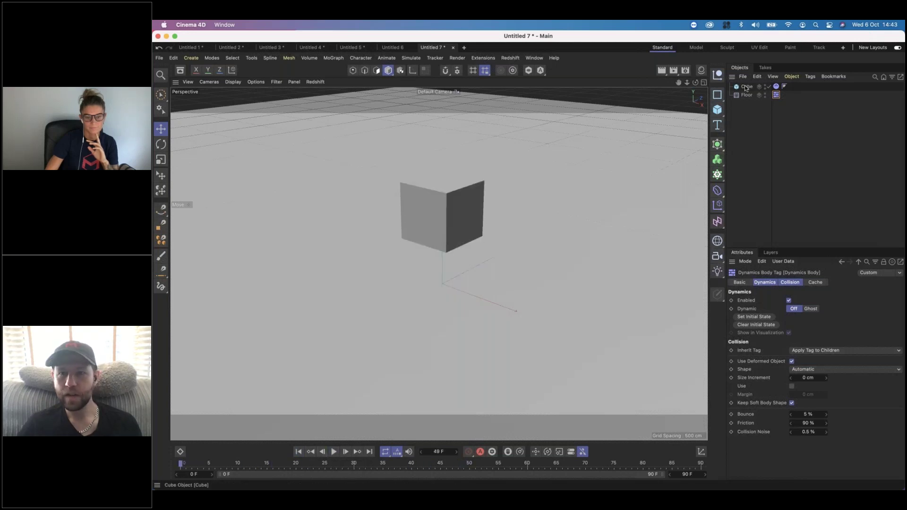
# Step: Add a Sphere object to the scene at the world origin
pyautogui.click(745, 87)
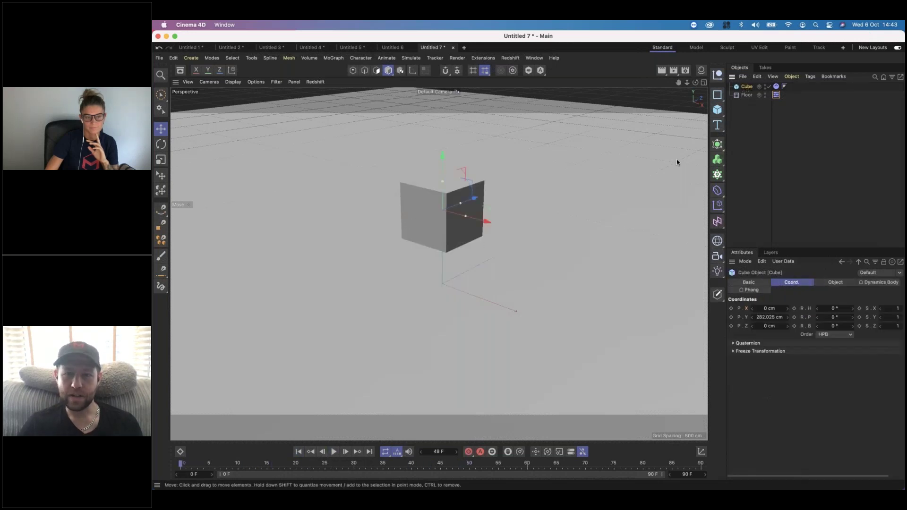
pyautogui.click(717, 110)
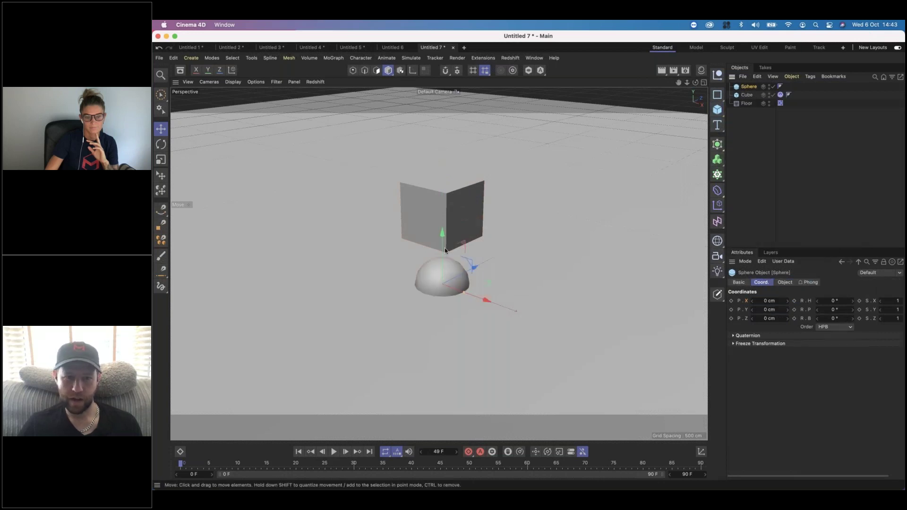
# Step: Raise the sphere above the cube to a Y position of about 646 cm and copy the cube's Dynamics Body tag onto it
pyautogui.moveTo(442, 234); pyautogui.dragTo(495, 231)
pyautogui.moveTo(476, 245); pyautogui.dragTo(495, 313, button='middle')
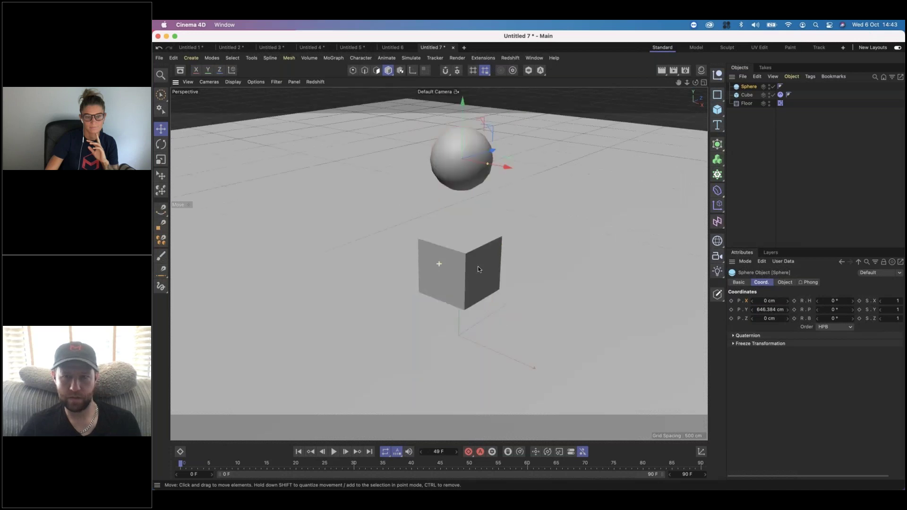
pyautogui.click(781, 95)
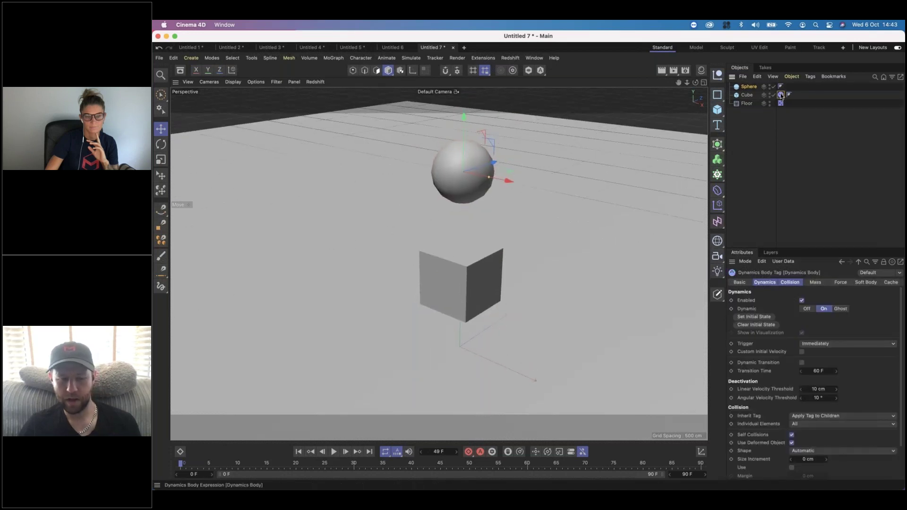
pyautogui.keyDown('ctrl'); pyautogui.moveTo(781, 95); pyautogui.dragTo(789, 86); pyautogui.keyUp('ctrl')
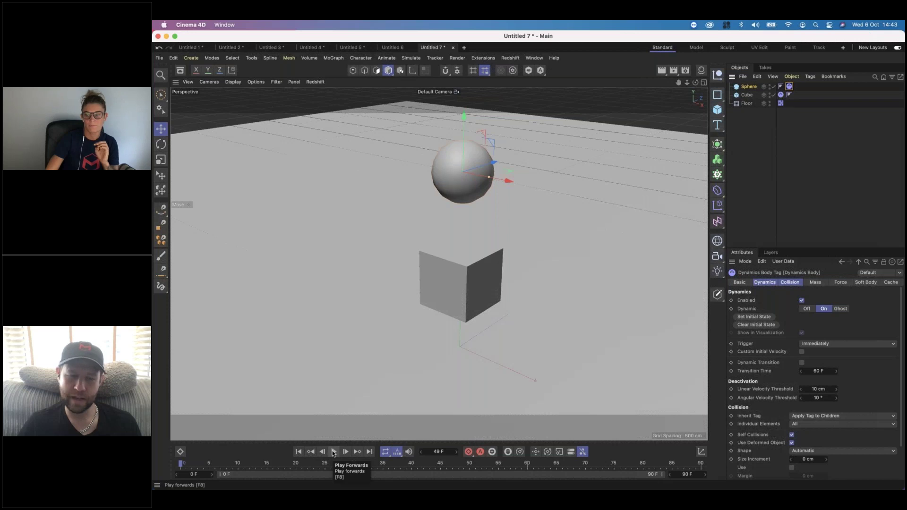
# Step: Play the simulation and set the collision bounce of the sphere's Dynamics Body tag to 50 %
pyautogui.click(333, 452)
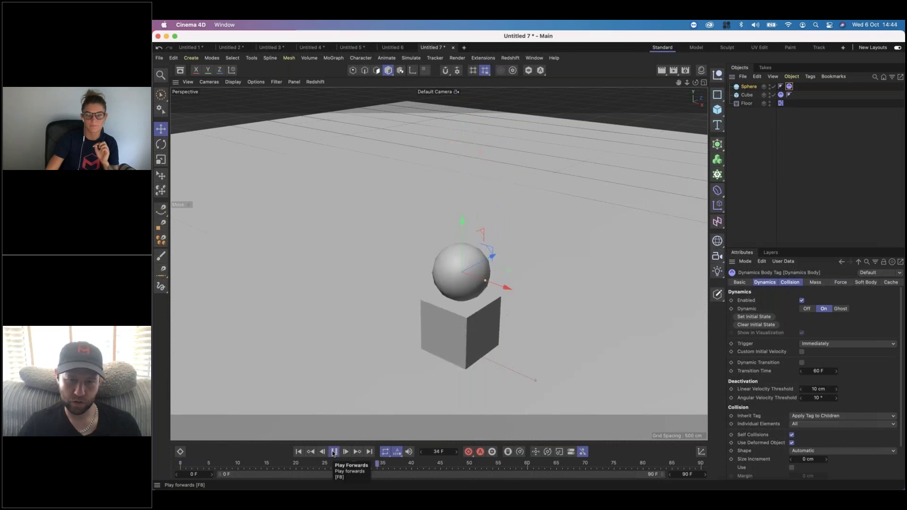
pyautogui.keyDown('alt'); pyautogui.moveTo(454, 375); pyautogui.dragTo(481, 356); pyautogui.keyUp('alt')
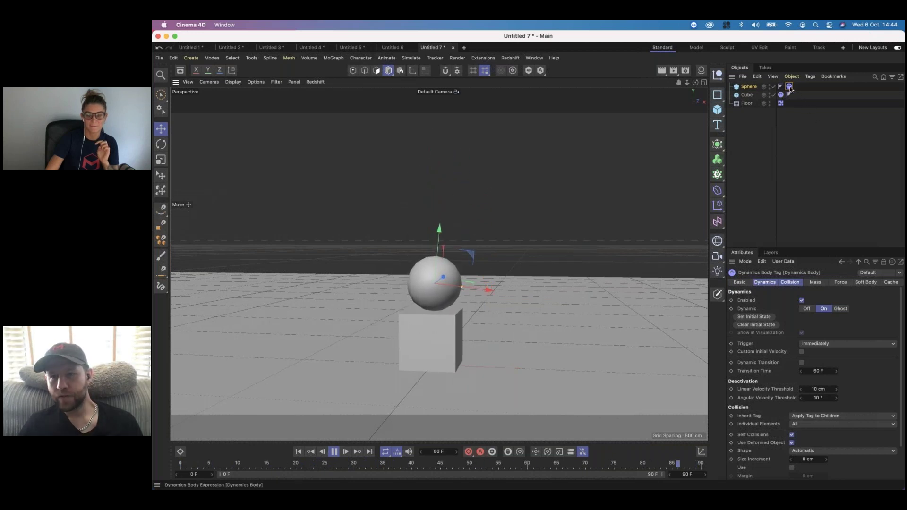
pyautogui.moveTo(818, 249); pyautogui.dragTo(817, 221)
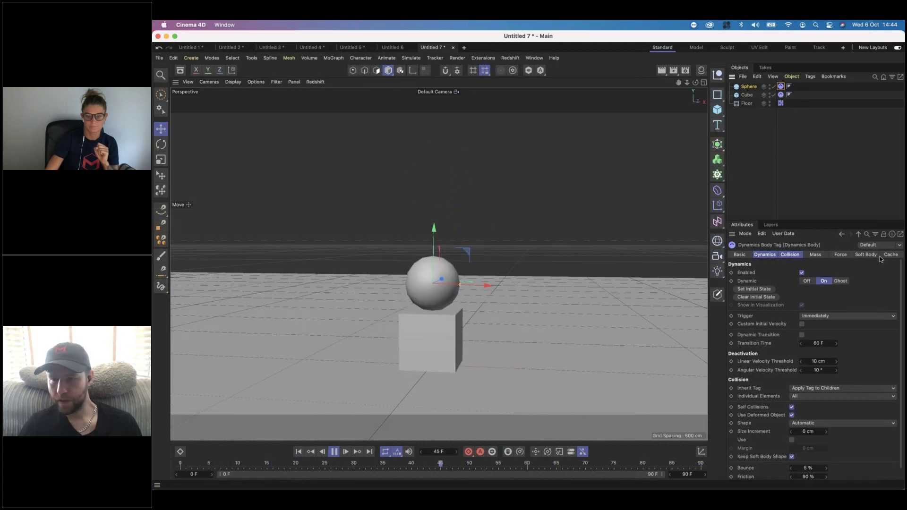
pyautogui.click(815, 255)
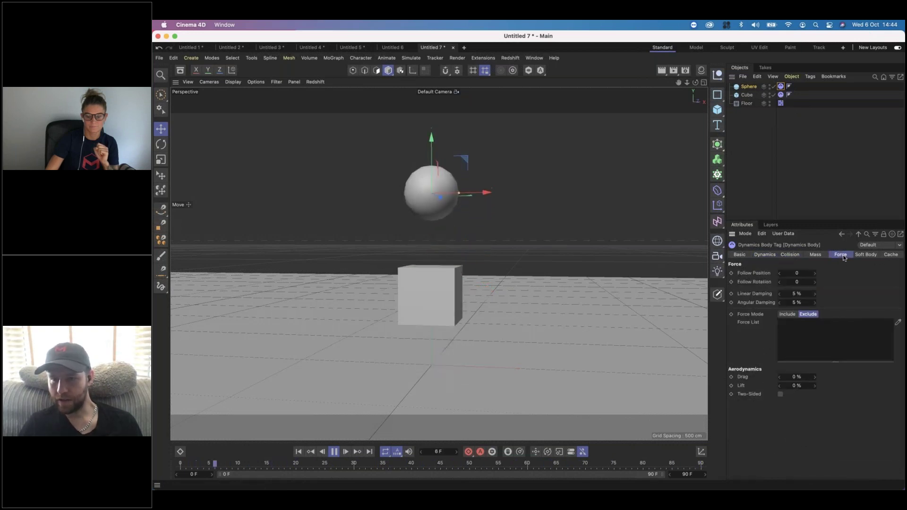
pyautogui.click(789, 255)
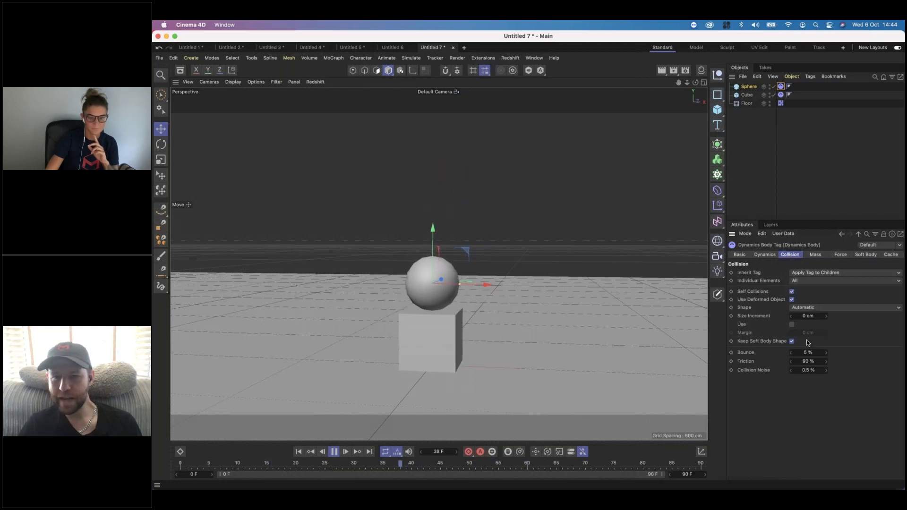
pyautogui.moveTo(809, 353); pyautogui.dragTo(789, 354)
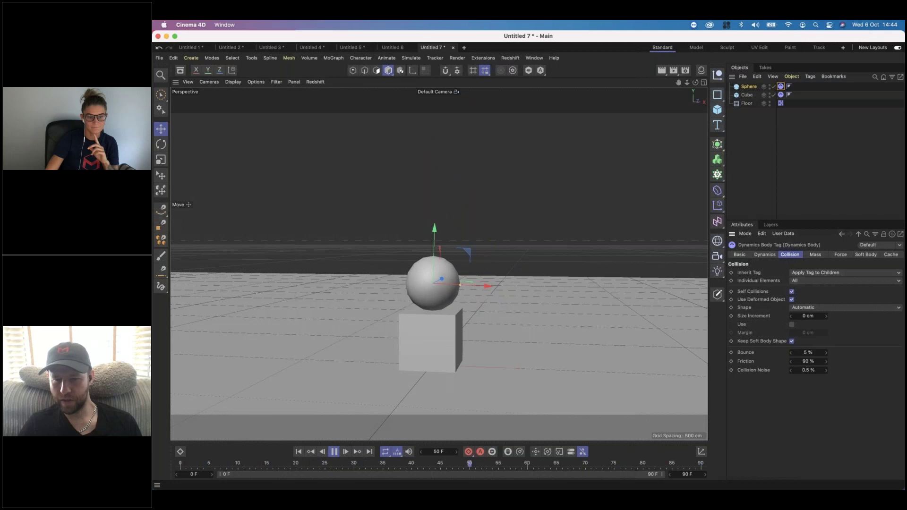
pyautogui.doubleClick(810, 353)
pyautogui.write('50')
pyautogui.press('Return')
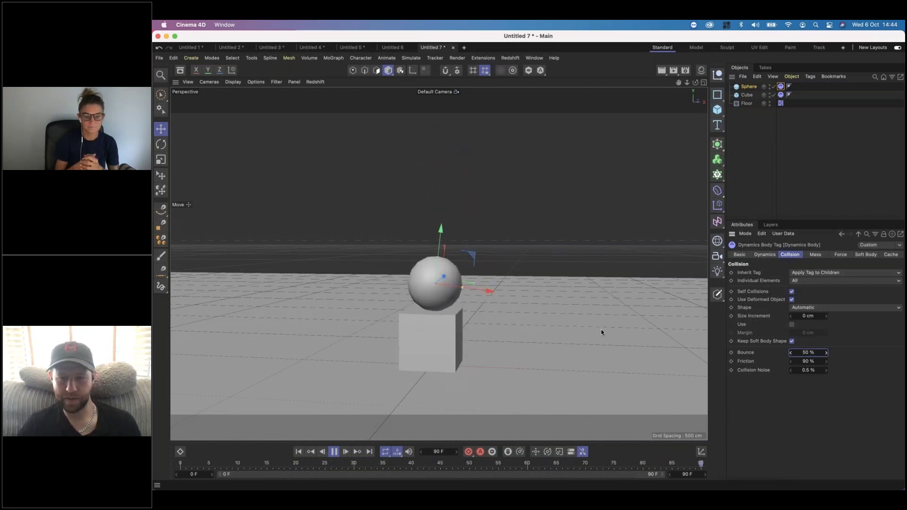
# Step: Increase the sphere's collision bounce to 100 % while the simulation keeps playing
pyautogui.doubleClick(811, 353)
pyautogui.write('100')
pyautogui.press('Return')
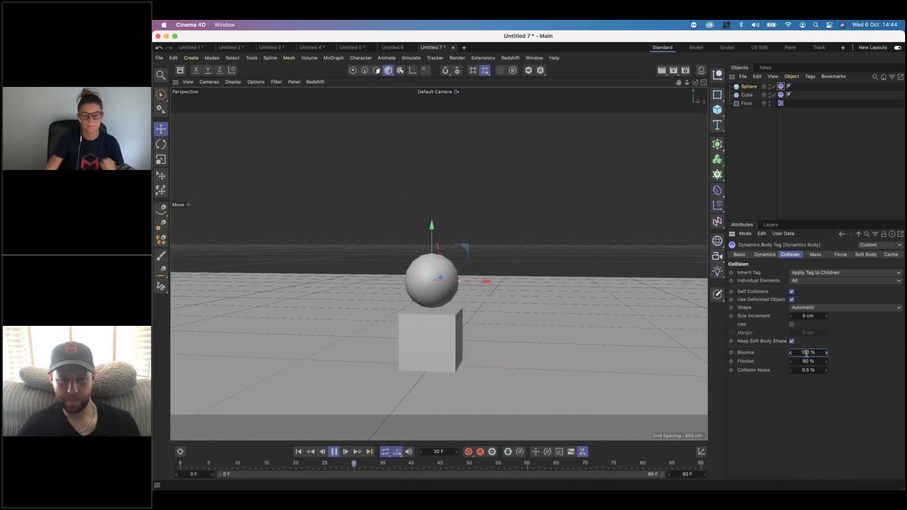
# Step: Set the collision bounce of the cube's Dynamics Body tag to 100 %
pyautogui.doubleClick(810, 352)
pyautogui.write('50')
pyautogui.press('Return')
pyautogui.doubleClick(806, 352)
pyautogui.write('100')
pyautogui.press('Return')
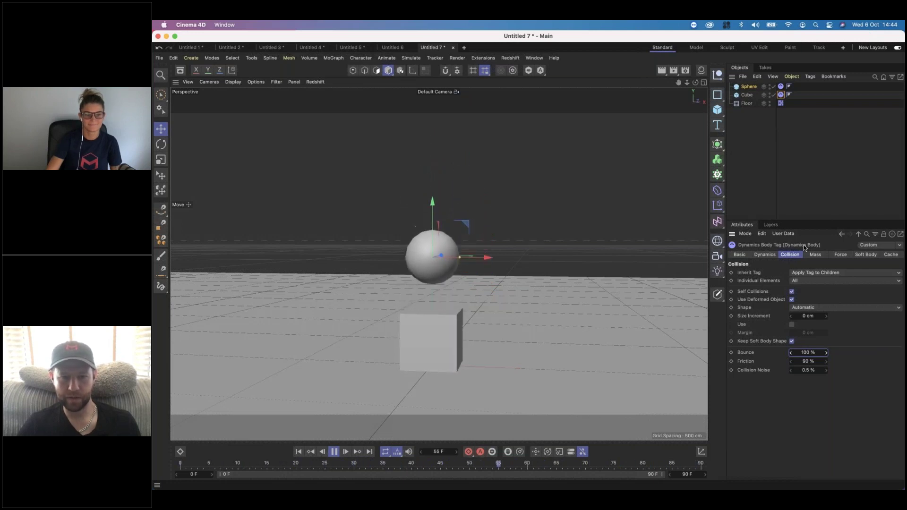
# Step: Set the collision bounce of the floor's dynamics tag to 50 %
pyautogui.click(781, 103)
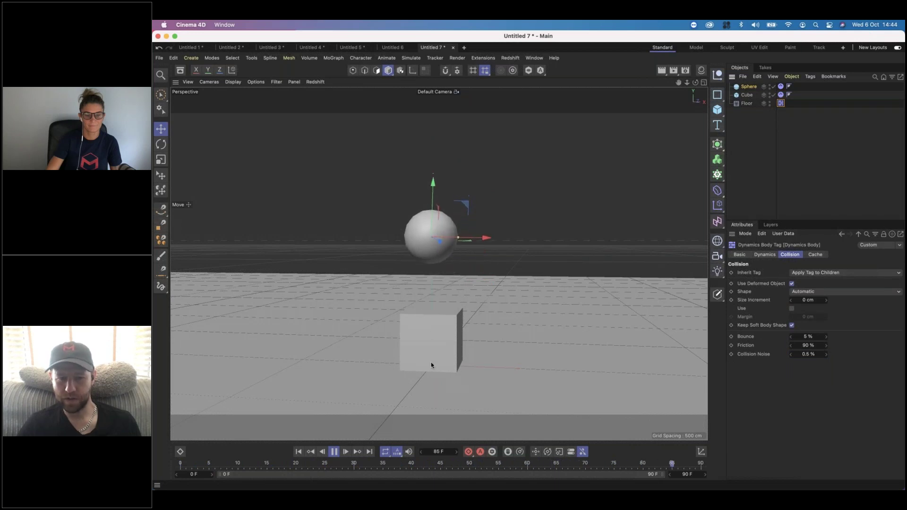
pyautogui.click(807, 336)
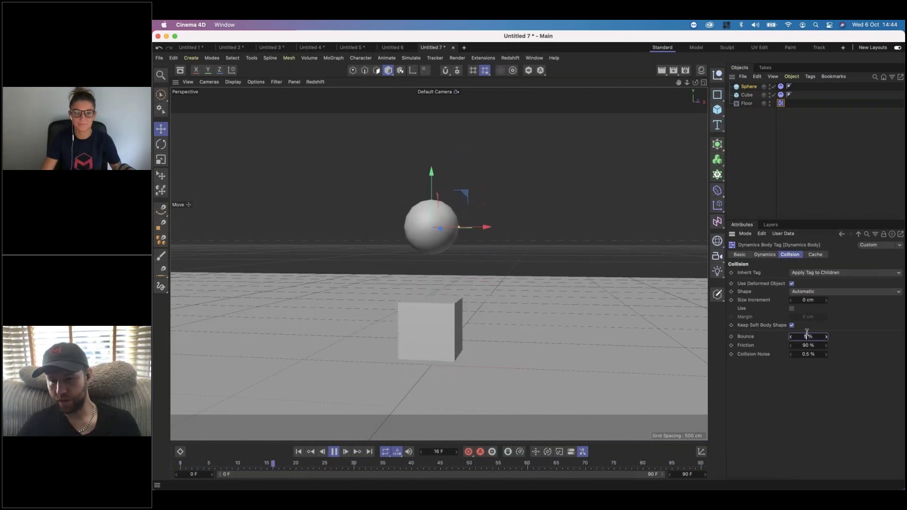
pyautogui.write('50')
pyautogui.press('Return')
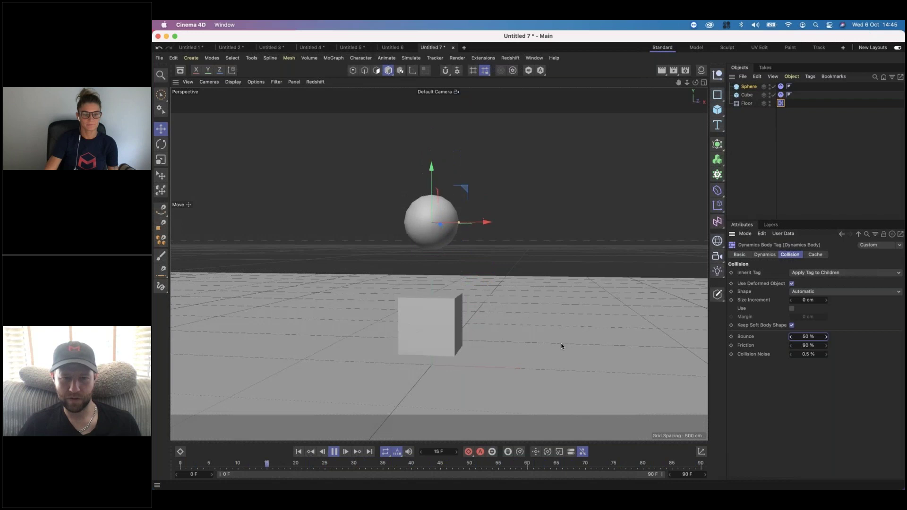
# Step: Raise the floor's collision bounce to 100 % and stop the simulation playback
pyautogui.click(805, 337)
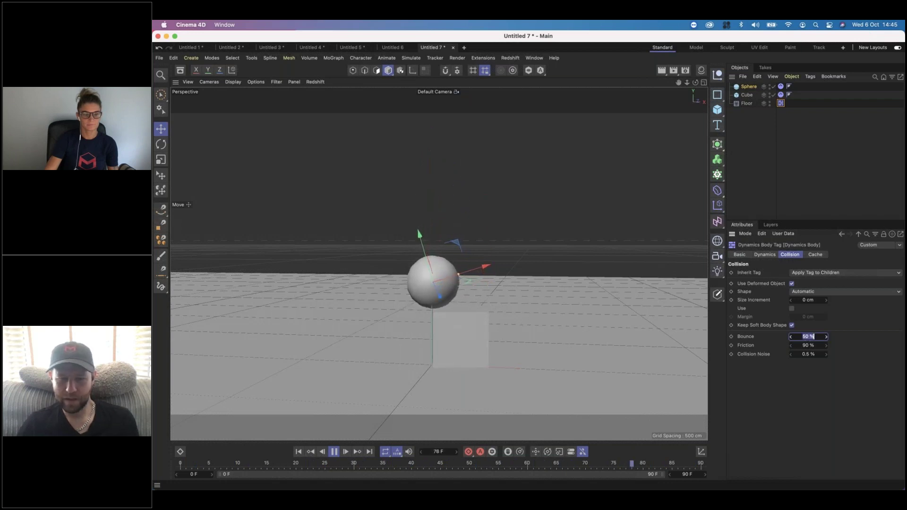
pyautogui.write('100')
pyautogui.press('Return')
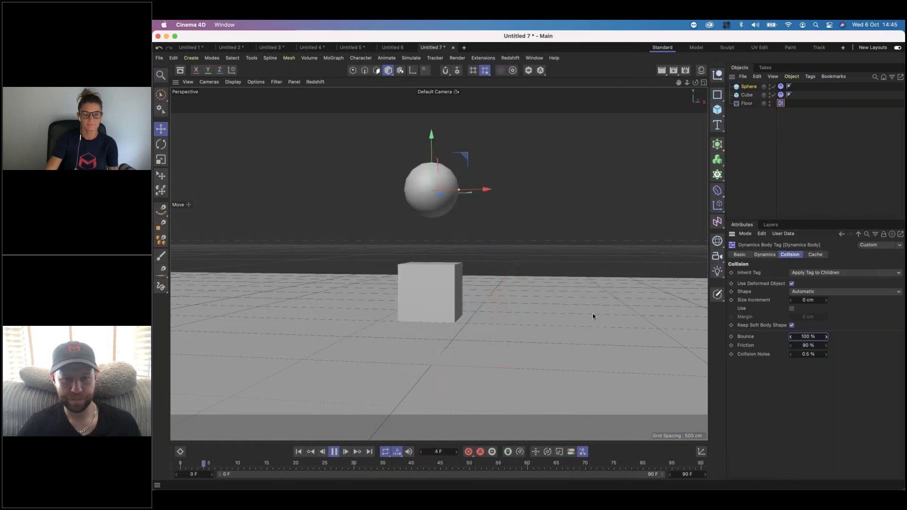
pyautogui.click(334, 452)
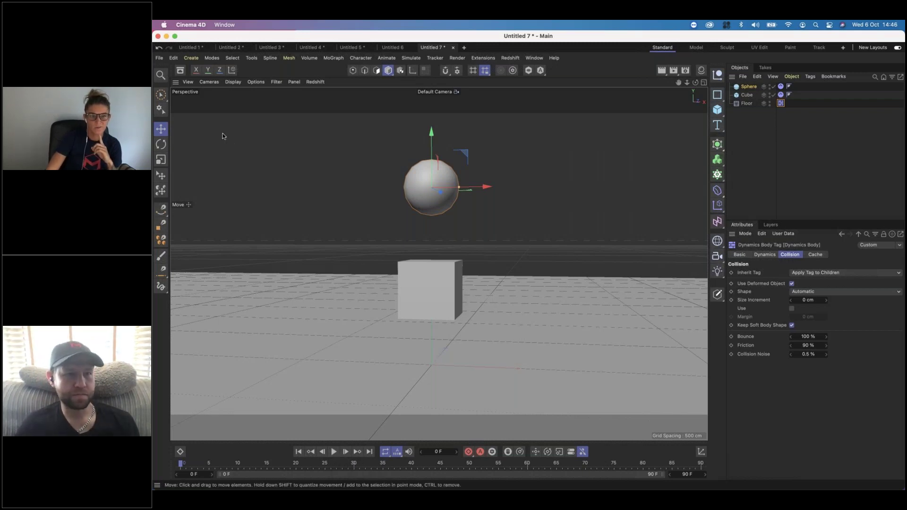
# Step: Create a new project and add a Floor object to it
pyautogui.click(464, 48)
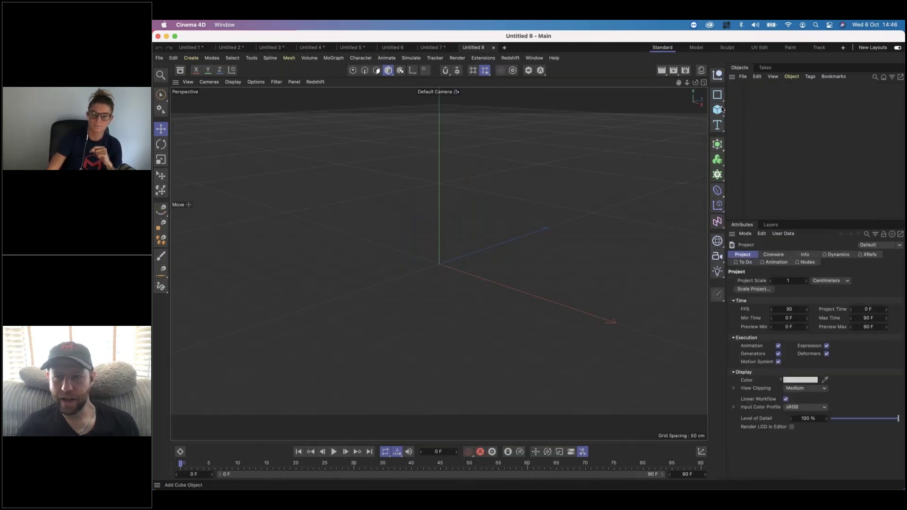
pyautogui.moveTo(722, 246); pyautogui.dragTo(749, 249)
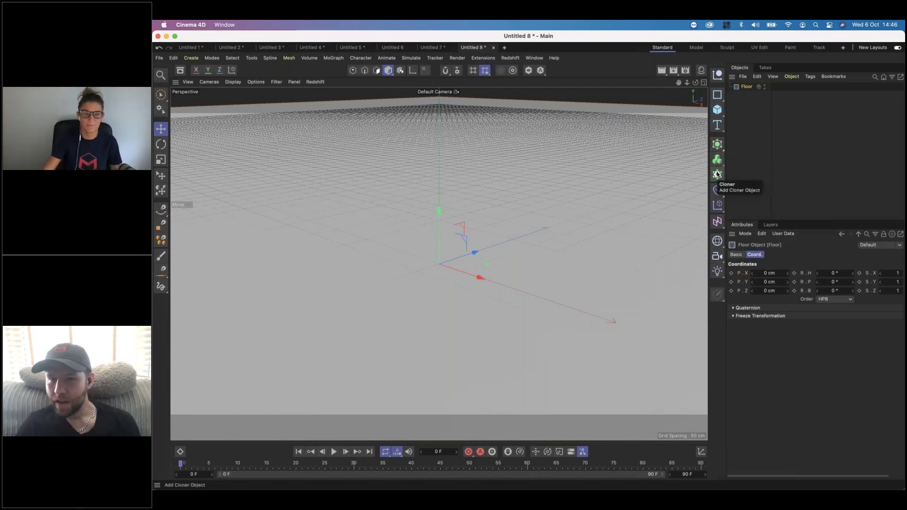
# Step: Add a Voronoi Fracture object and raise it above the floor to a Y position of about 129 cm
pyautogui.click(717, 174)
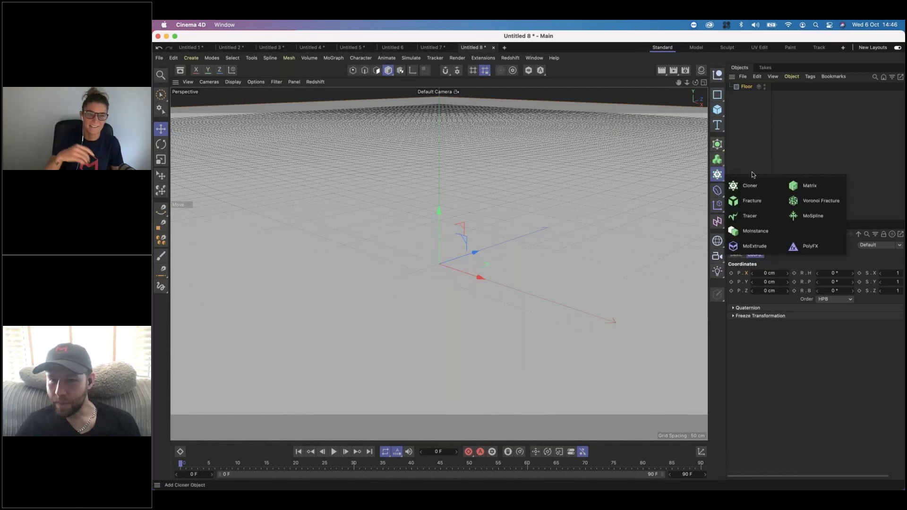
pyautogui.click(811, 202)
pyautogui.moveTo(439, 211); pyautogui.dragTo(440, 126)
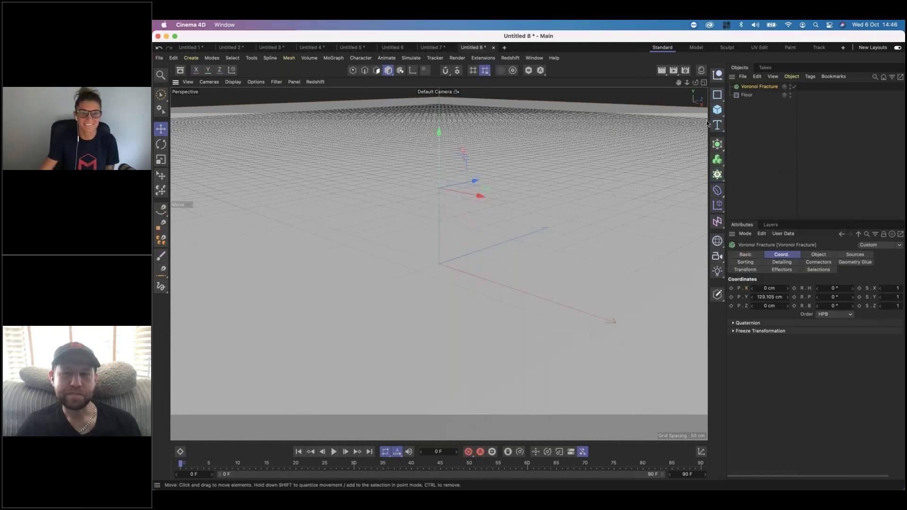
# Step: Add a sphere, make it a child of the Voronoi Fracture, and raise it to a Y position of about 84 cm
pyautogui.click(718, 110)
pyautogui.click(804, 152)
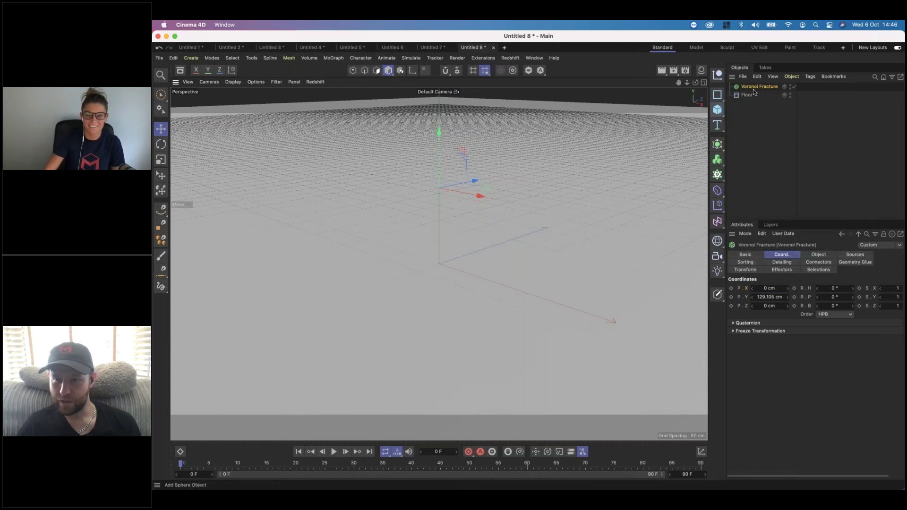
pyautogui.moveTo(749, 86); pyautogui.dragTo(759, 95)
pyautogui.moveTo(440, 211); pyautogui.dragTo(432, 84)
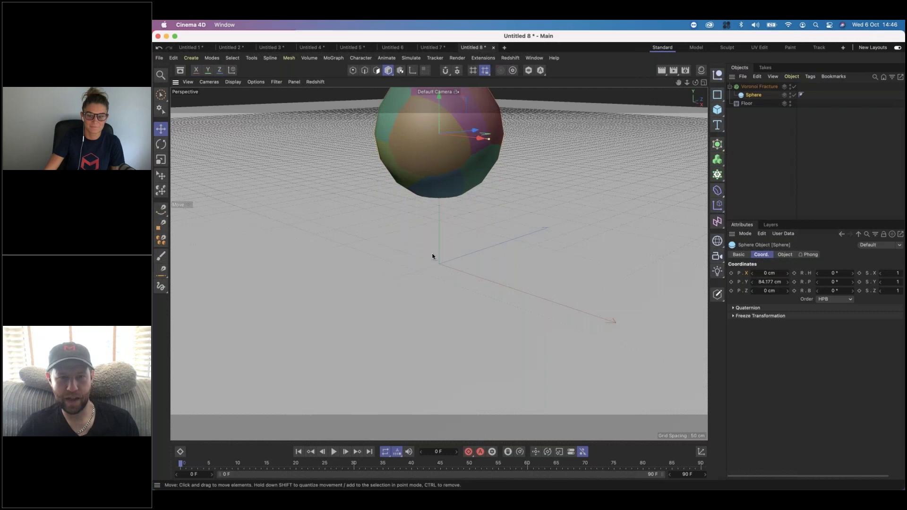
# Step: Apply the Rigid Body simulation tag to the Voronoi Fracture and the floor together, then deselect everything
pyautogui.scroll(-10, 428, 255)
pyautogui.keyDown('alt'); pyautogui.moveTo(452, 240); pyautogui.dragTo(452, 215); pyautogui.keyUp('alt')
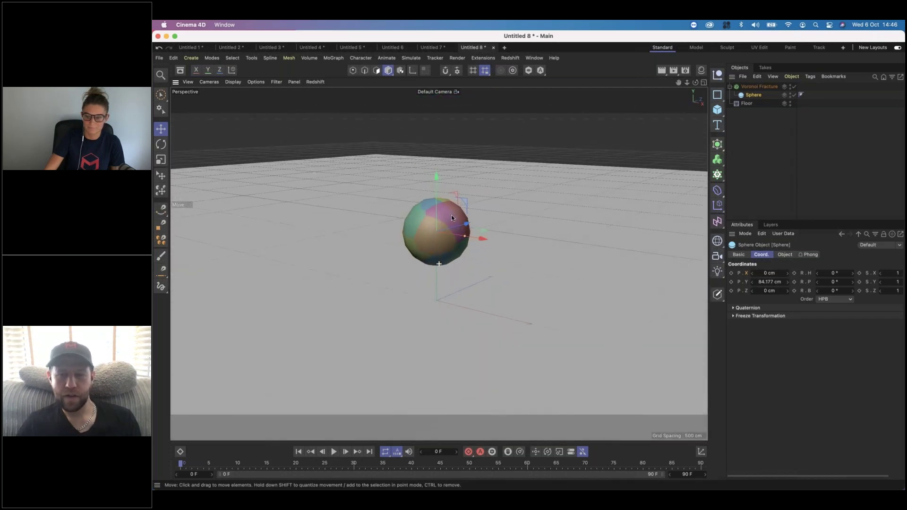
pyautogui.click(764, 87)
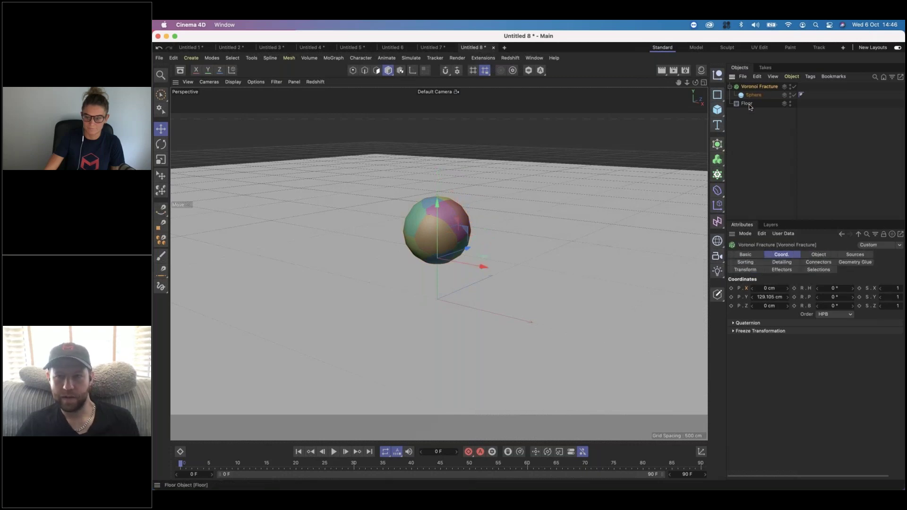
pyautogui.keyDown('super'); pyautogui.click(750, 105); pyautogui.keyUp('super')
pyautogui.rightClick(751, 103)
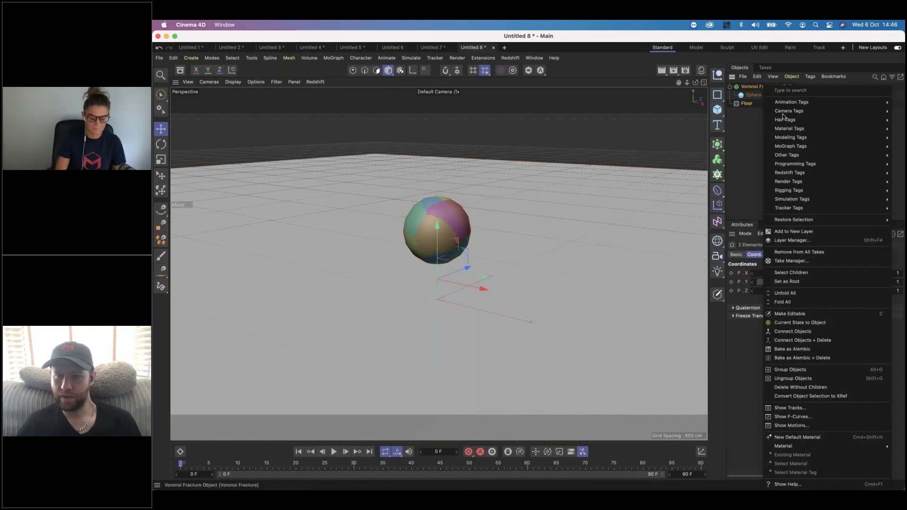
pyautogui.moveTo(797, 202)
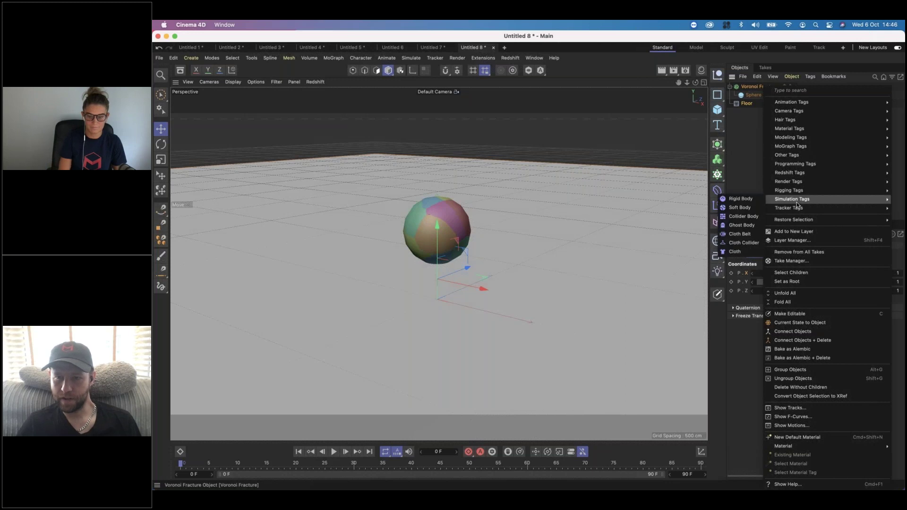
pyautogui.click(747, 199)
pyautogui.click(750, 145)
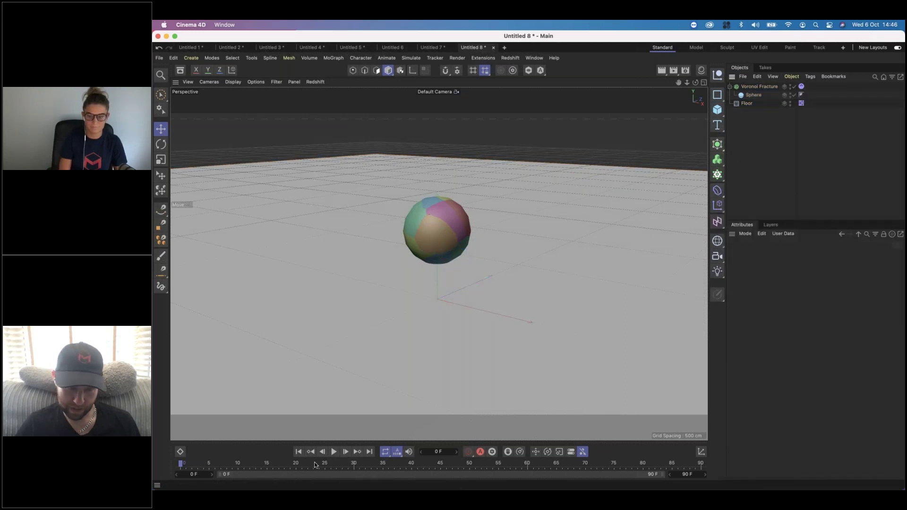
# Step: Play the simulation to watch the fractured sphere fall onto the floor, then stop and return to the start frame
pyautogui.click(334, 451)
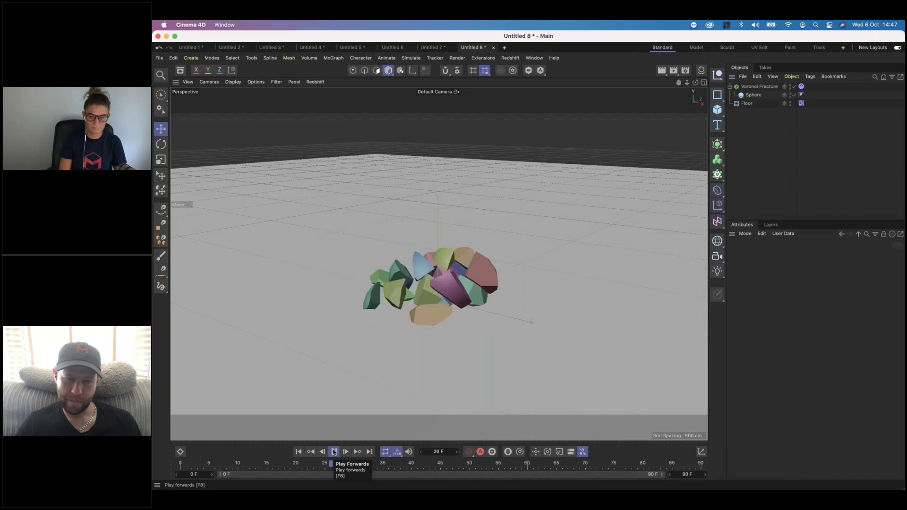
pyautogui.click(334, 451)
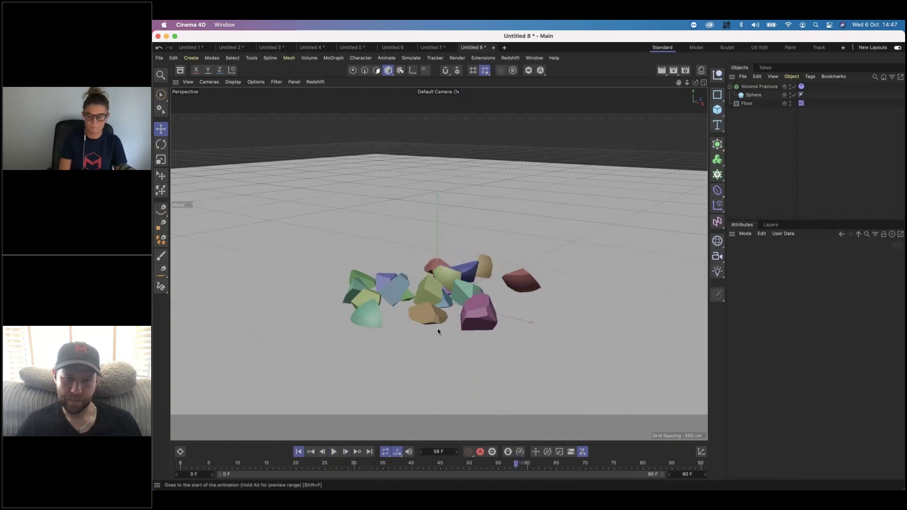
pyautogui.hotkey('shift', 'f')
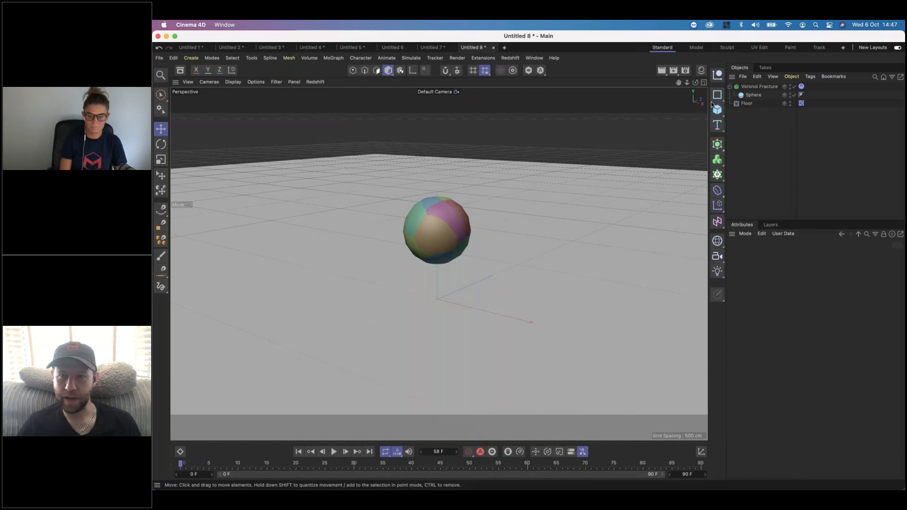
# Step: Set the Voronoi Fracture's dynamics trigger to On Collision, and test it by playing and stopping the simulation
pyautogui.click(802, 87)
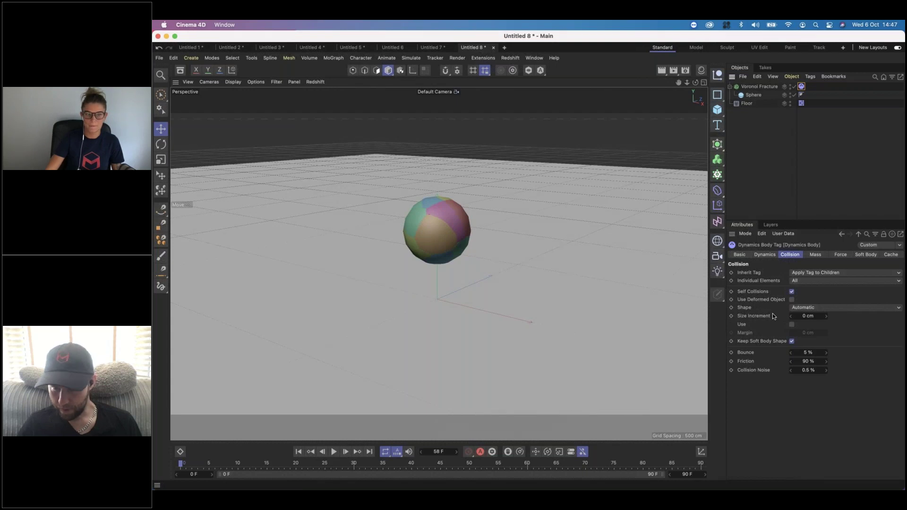
pyautogui.click(764, 255)
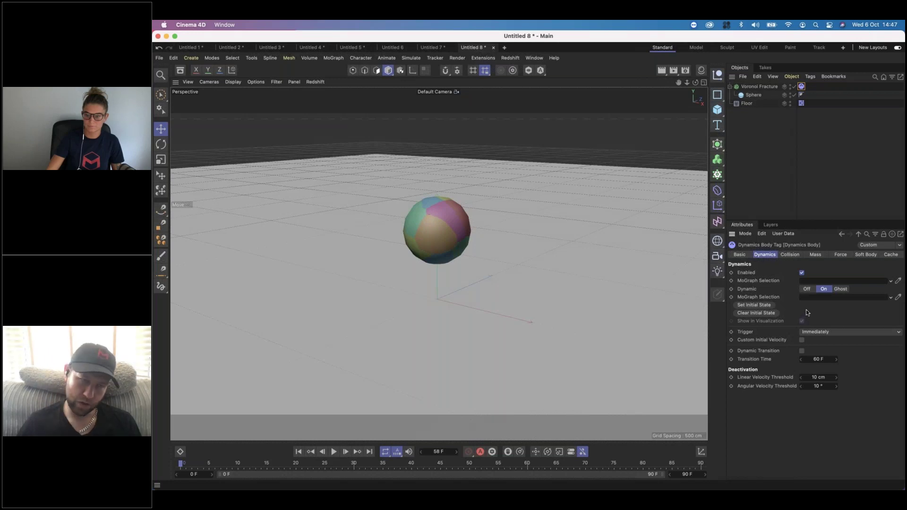
pyautogui.click(839, 333)
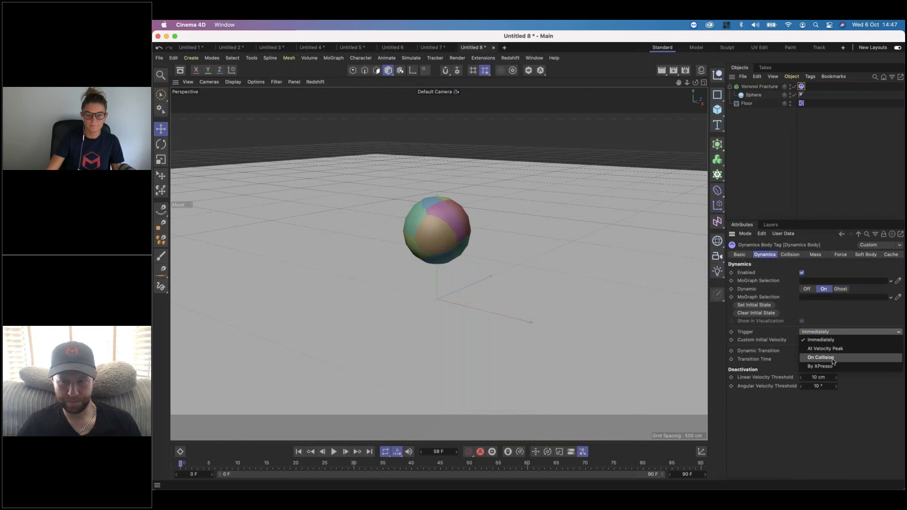
pyautogui.click(797, 285)
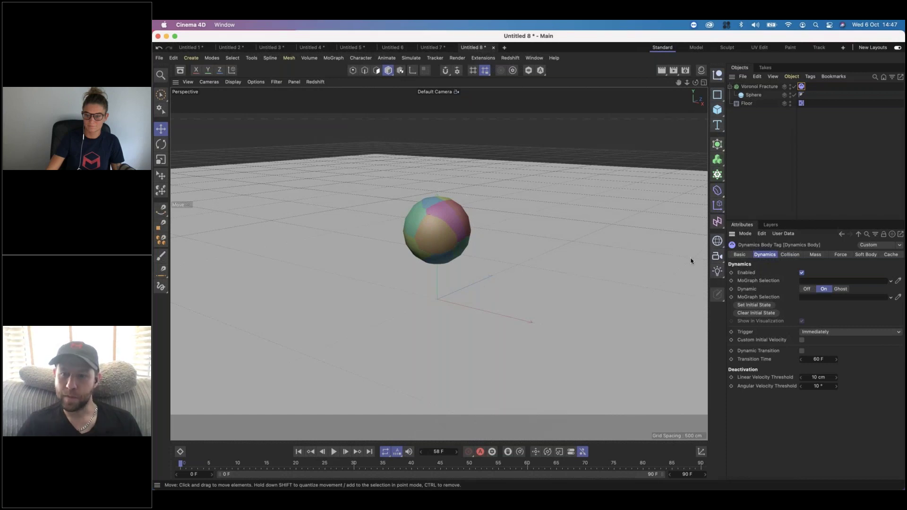
pyautogui.click(815, 331)
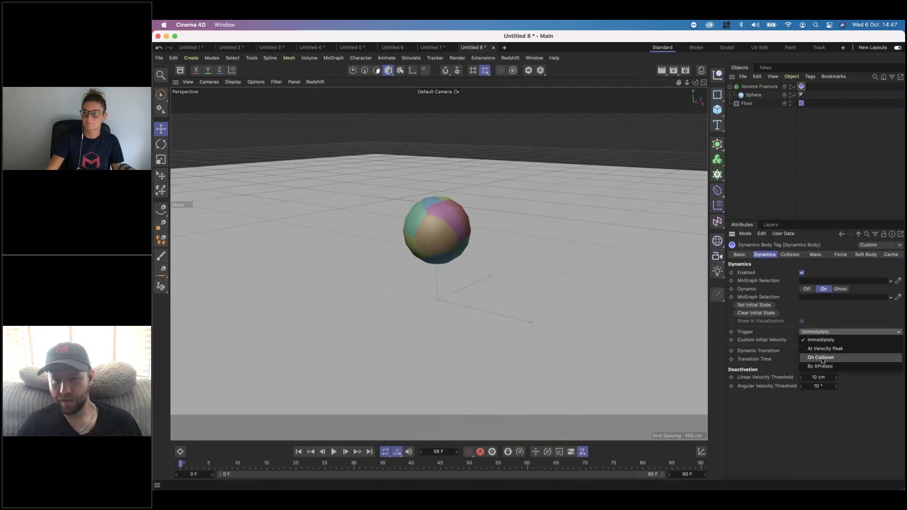
pyautogui.click(821, 358)
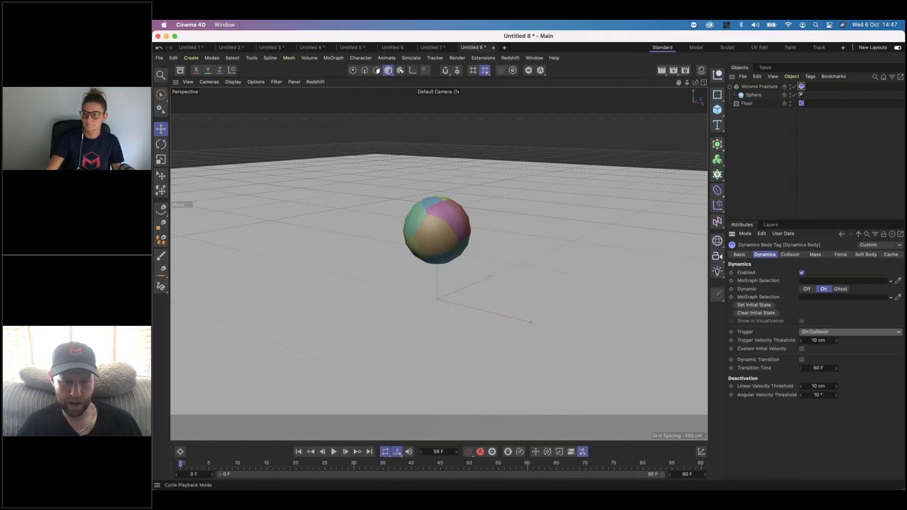
pyautogui.click(333, 452)
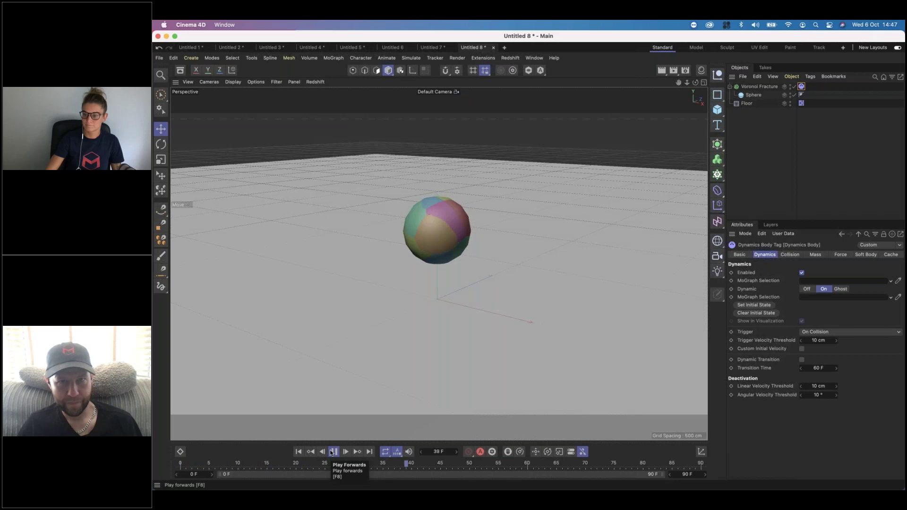
pyautogui.click(334, 452)
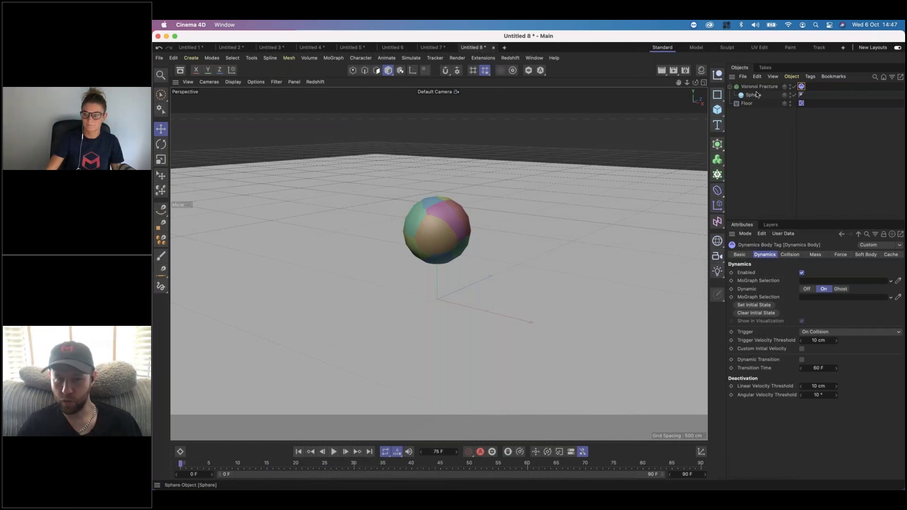
# Step: Add a cube, place it beside the fractured sphere at about X -468 cm and Y 230 cm, and return to the start frame
pyautogui.click(717, 109)
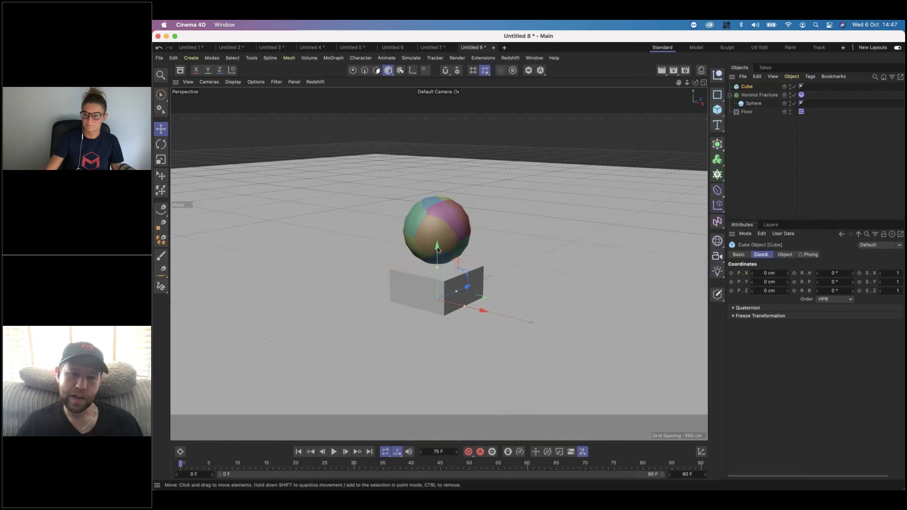
pyautogui.moveTo(445, 188); pyautogui.dragTo(444, 173)
pyautogui.moveTo(443, 229); pyautogui.dragTo(349, 216)
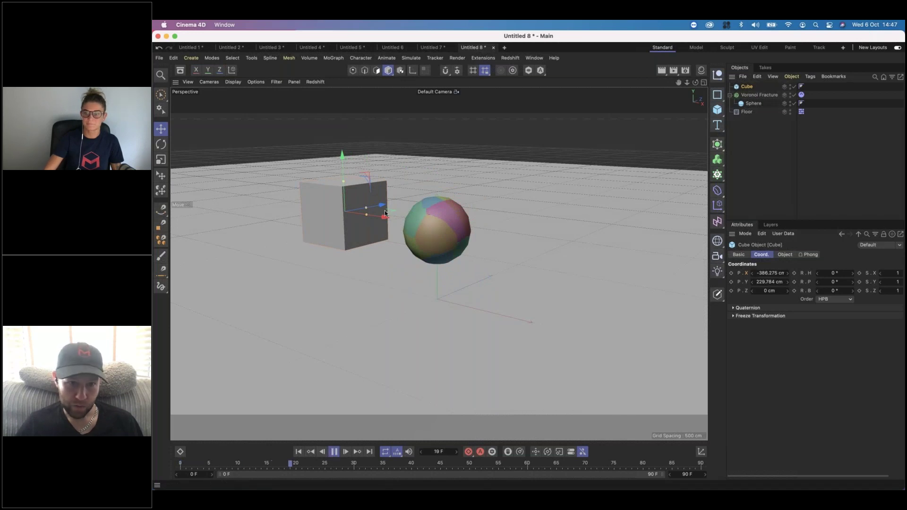
pyautogui.moveTo(385, 216); pyautogui.dragTo(362, 228)
pyautogui.moveTo(353, 470)
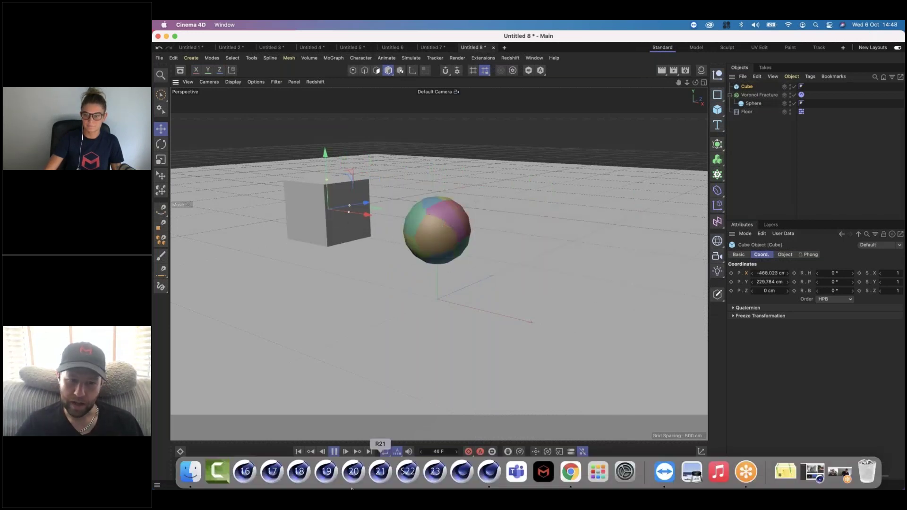
pyautogui.click(298, 452)
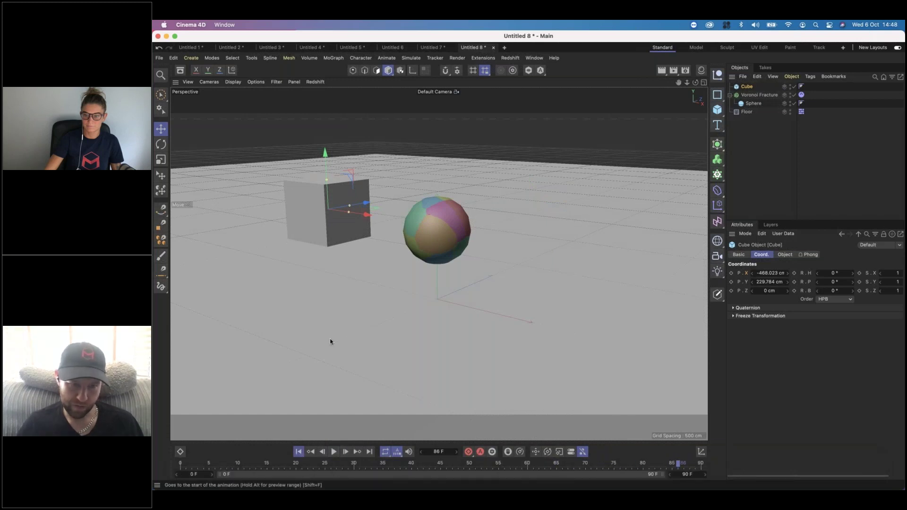
# Step: Apply a Collider Body simulation tag to the cube
pyautogui.click(797, 76)
pyautogui.moveTo(810, 76)
pyautogui.moveTo(831, 186)
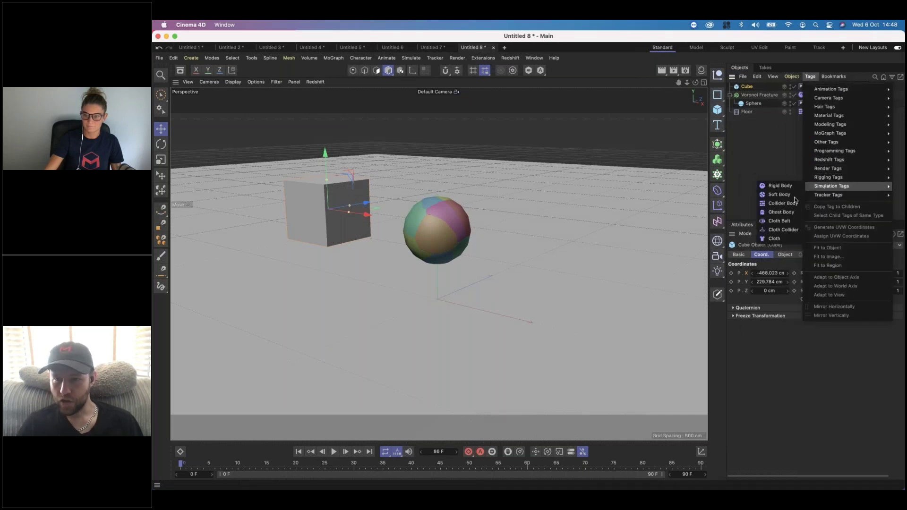
pyautogui.click(792, 204)
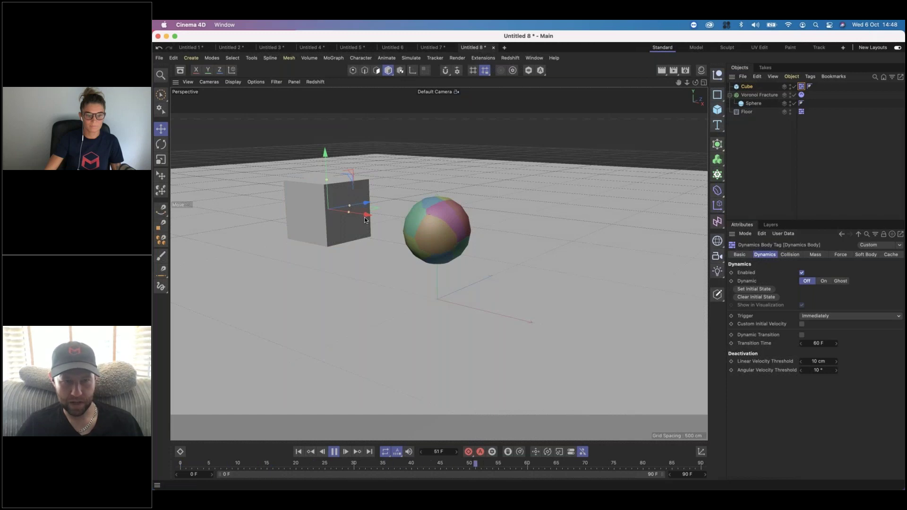
# Step: Move the cube against the fractured sphere during playback, then stop with the cube placed beside the sphere at a Y position of about 216 cm
pyautogui.moveTo(360, 217)
pyautogui.mouseDown()
pyautogui.moveTo(442, 222)
pyautogui.moveTo(368, 226)
pyautogui.mouseUp()
pyautogui.moveTo(353, 177); pyautogui.dragTo(361, 156)
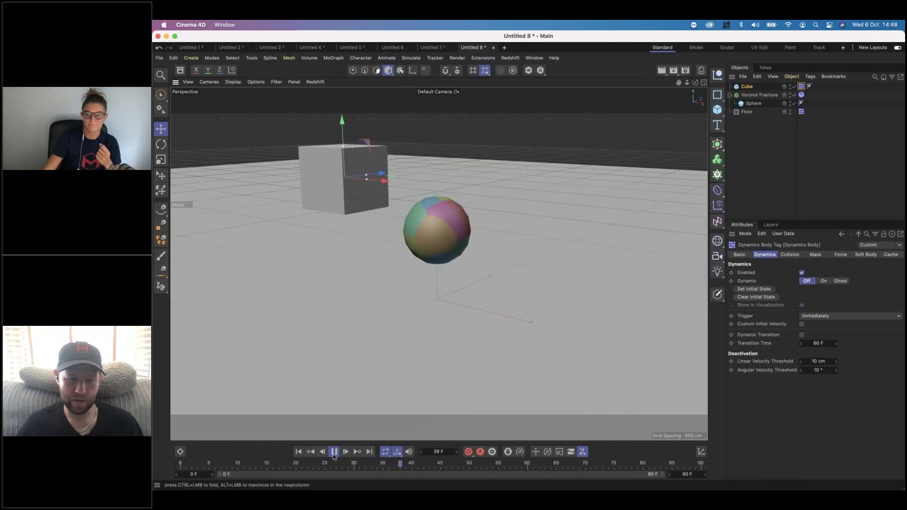
pyautogui.moveTo(343, 120); pyautogui.dragTo(347, 160)
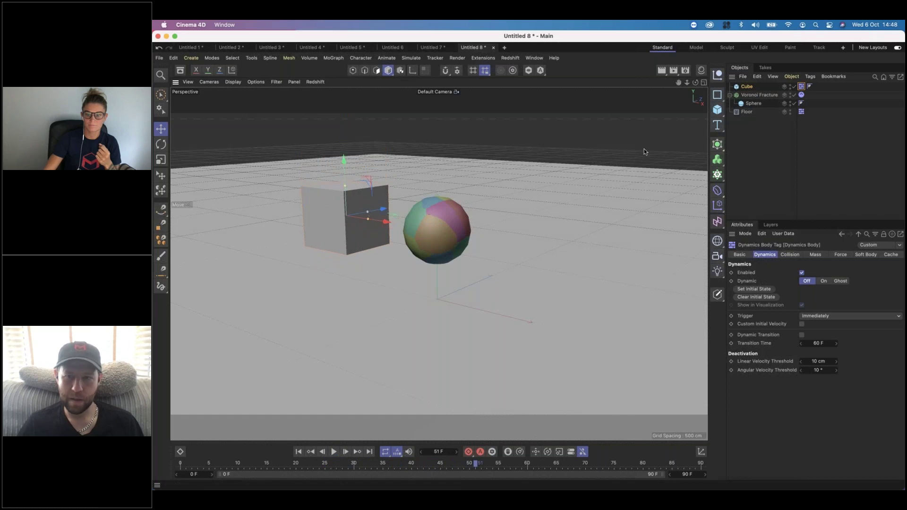
# Step: Hide the cube in the viewport, sweep it through the fractured sphere during playback, and return to the start frame
pyautogui.click(790, 86)
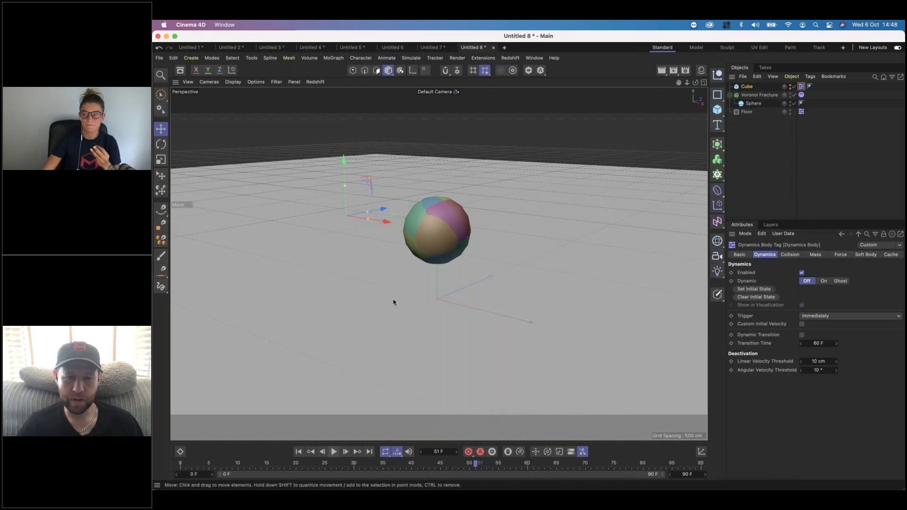
pyautogui.press('F8')
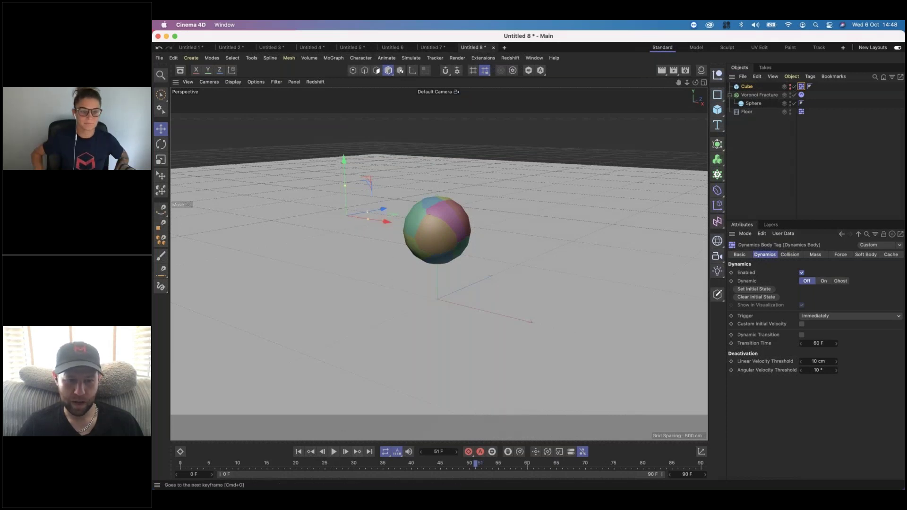
pyautogui.moveTo(386, 221); pyautogui.dragTo(378, 285)
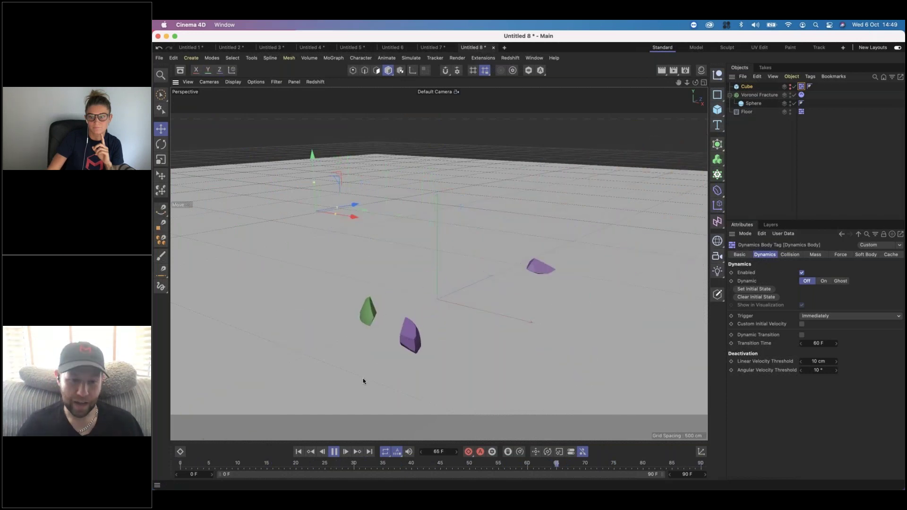
pyautogui.click(173, 466)
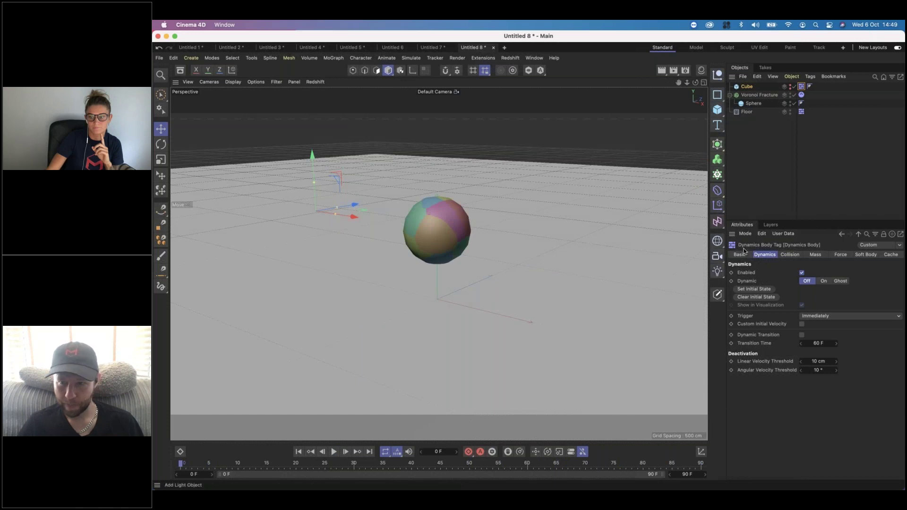
# Step: Keyframe the cube's X position at about -534 cm on frame 0 and about -6 cm on frame 30
pyautogui.click(748, 86)
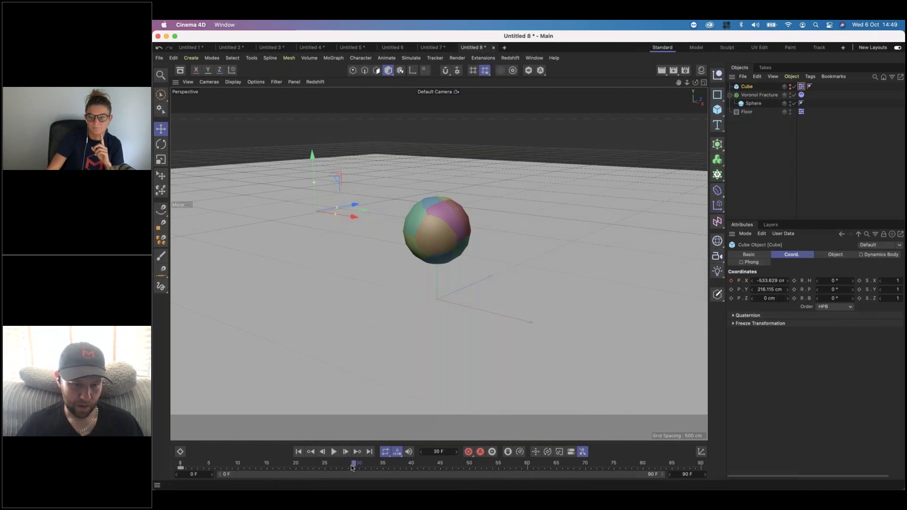
pyautogui.moveTo(376, 219); pyautogui.dragTo(395, 224)
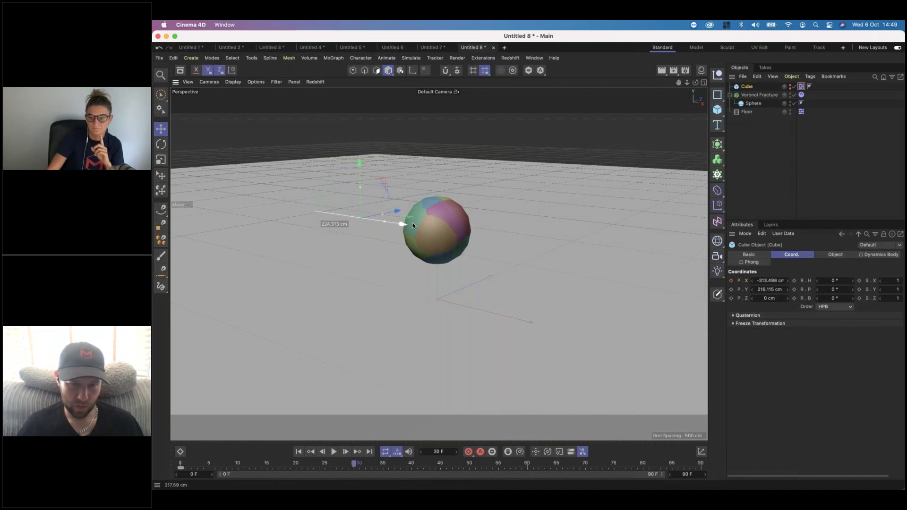
pyautogui.moveTo(476, 227); pyautogui.dragTo(480, 229)
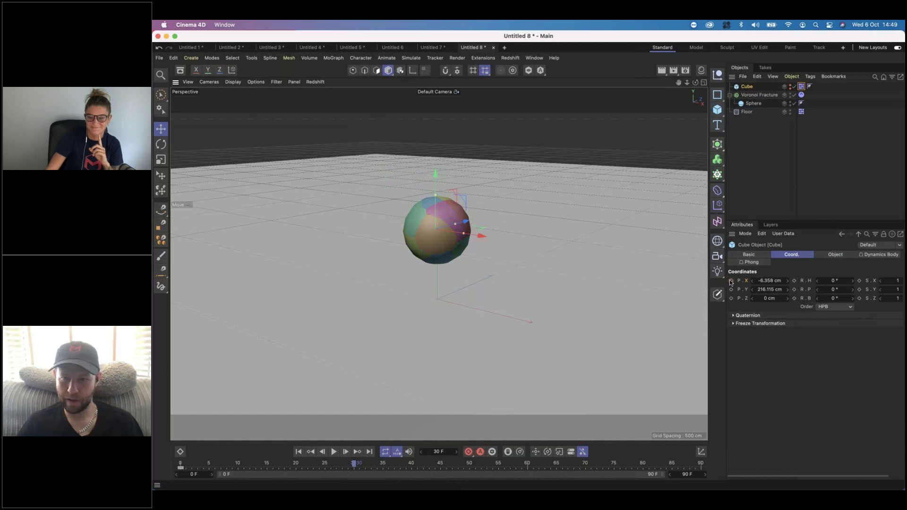
# Step: Play the keyframed collision from the start with nothing selected, view the shattering sphere from another angle, and stop
pyautogui.click(310, 452)
pyautogui.click(334, 452)
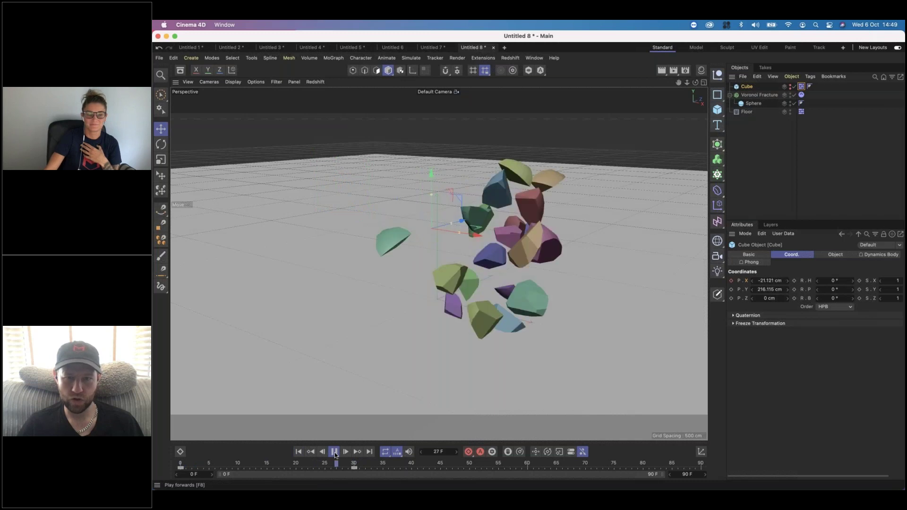
pyautogui.click(707, 282)
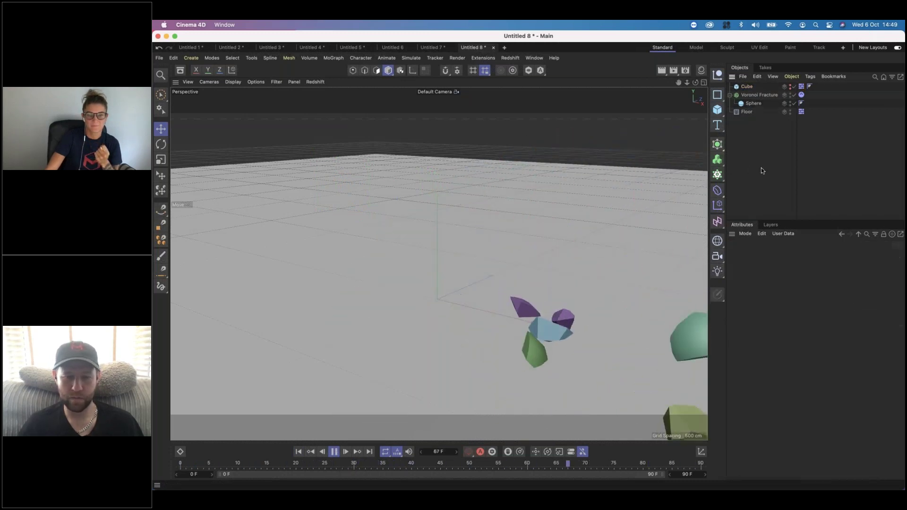
pyautogui.keyDown('alt'); pyautogui.moveTo(396, 308); pyautogui.dragTo(502, 307); pyautogui.keyUp('alt')
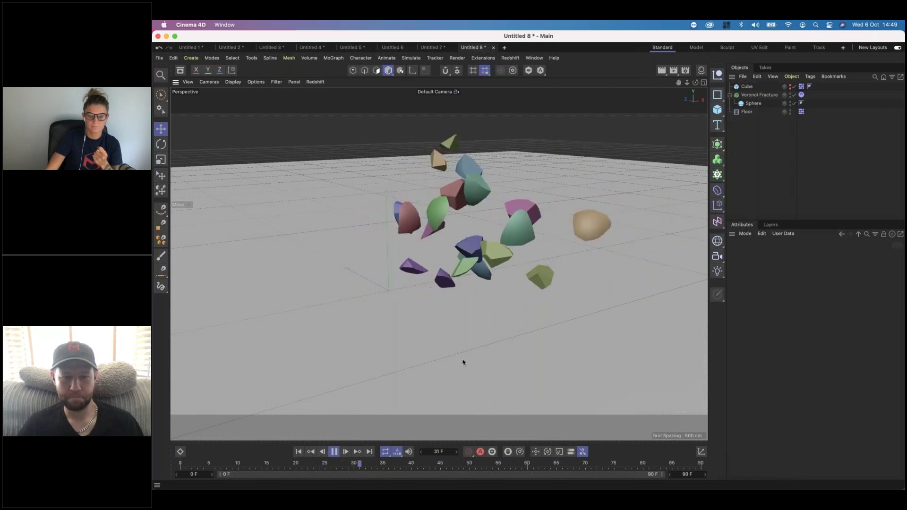
pyautogui.click(334, 452)
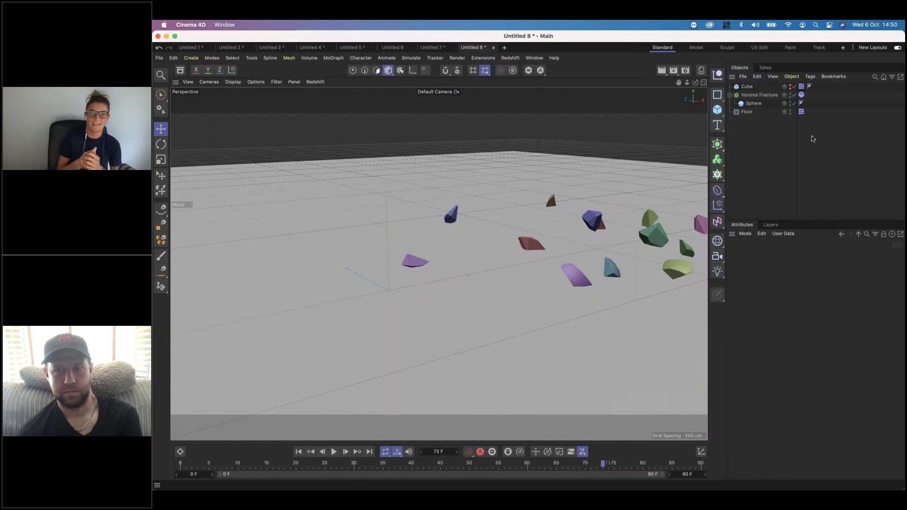
# Step: Examine the Collision, Mass and Soft Body settings of the Voronoi Fracture's dynamics tag in a widened attributes area
pyautogui.click(800, 86)
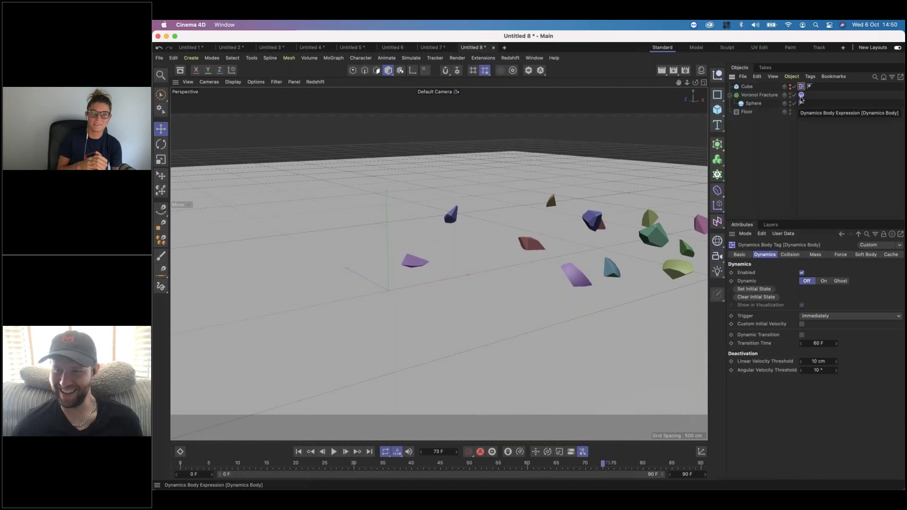
pyautogui.click(801, 94)
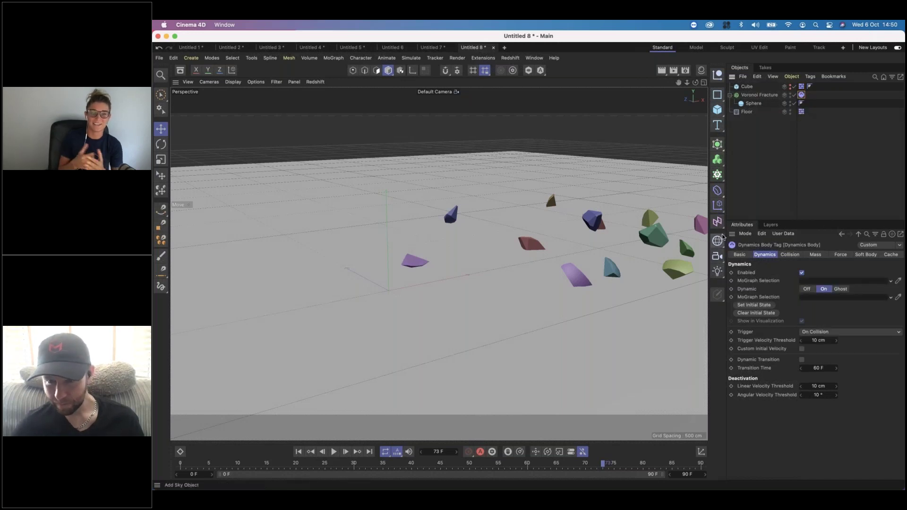
pyautogui.moveTo(727, 238); pyautogui.dragTo(666, 240)
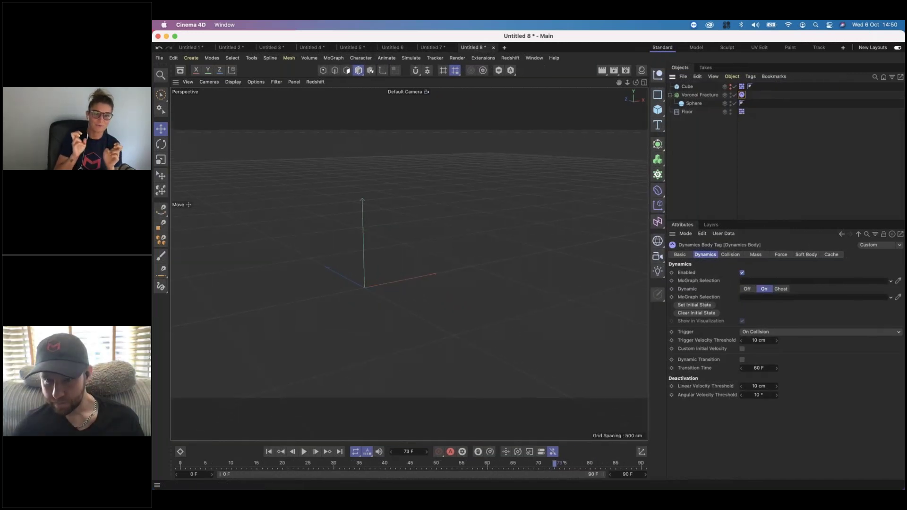
pyautogui.click(731, 256)
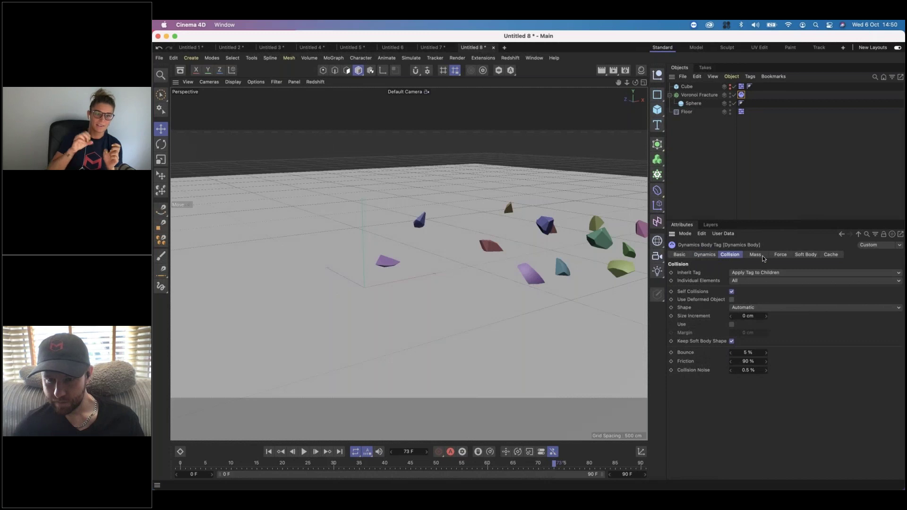
pyautogui.click(756, 255)
pyautogui.click(796, 255)
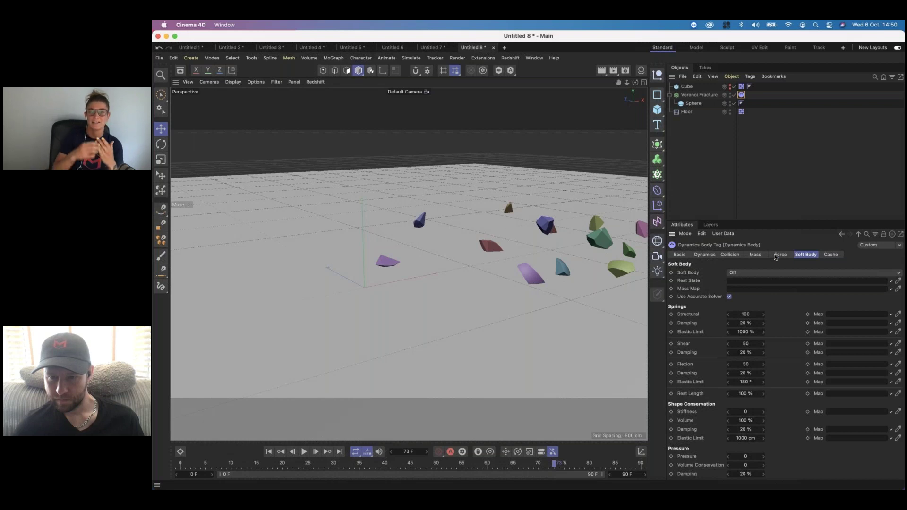
# Step: Show the help entry for Angular Damping from the dynamics tag's Force settings
pyautogui.click(776, 256)
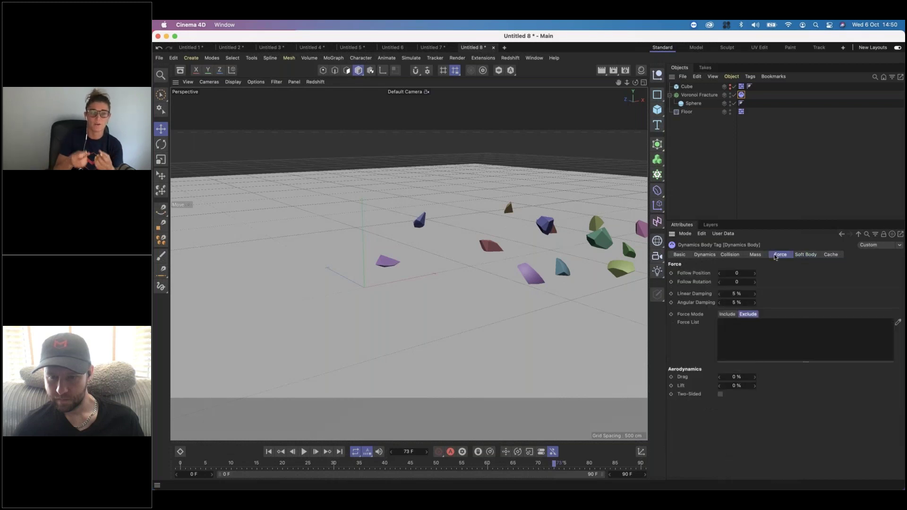
pyautogui.rightClick(693, 301)
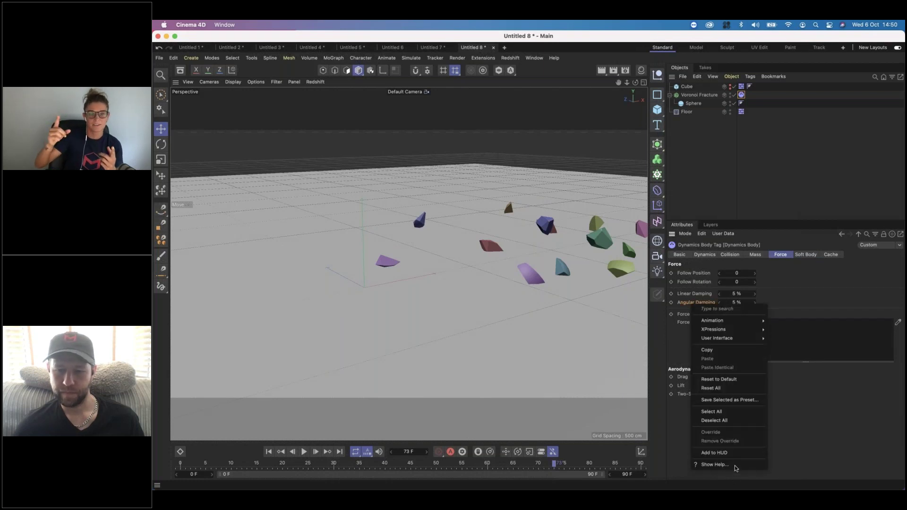
pyautogui.click(735, 464)
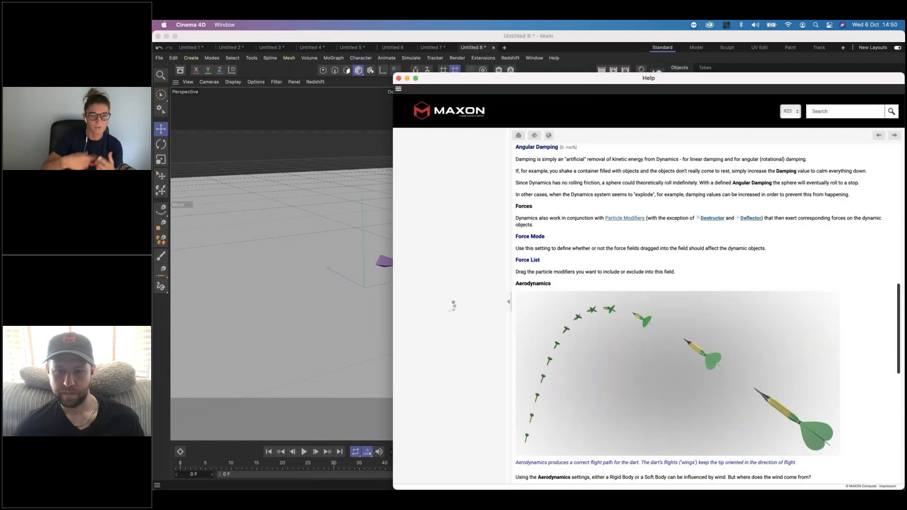
# Step: Read the help on Follow Position strength and Linear and Angular Damping, moving the window to reveal the Force settings, and close it
pyautogui.moveTo(595, 79); pyautogui.dragTo(524, 70)
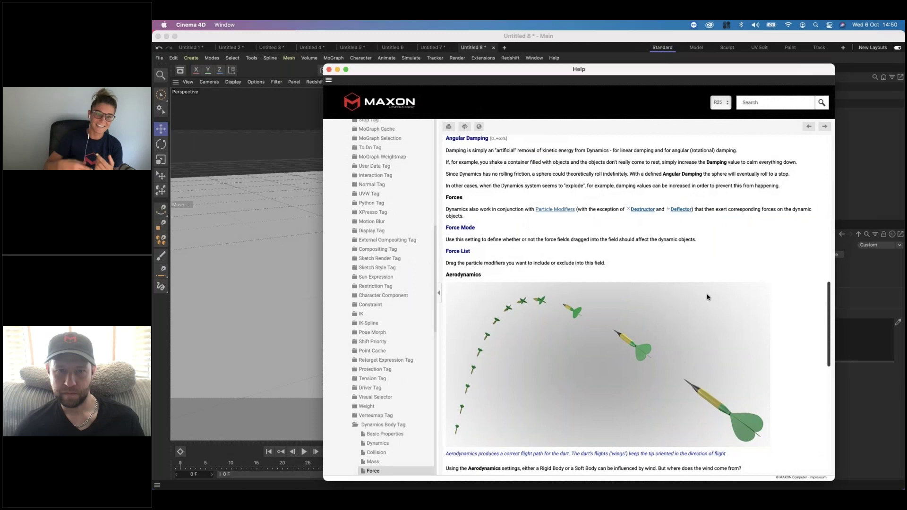
pyautogui.scroll(10, 708, 298)
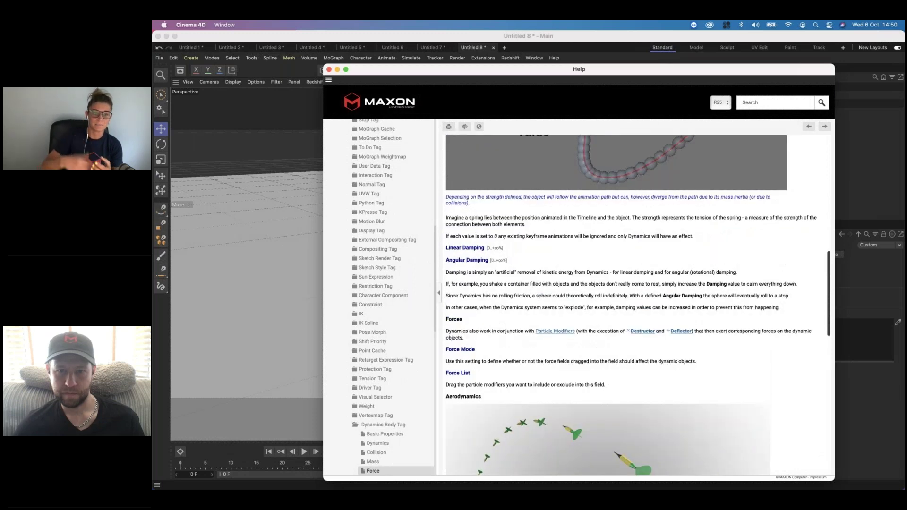
pyautogui.scroll(2, 638, 302)
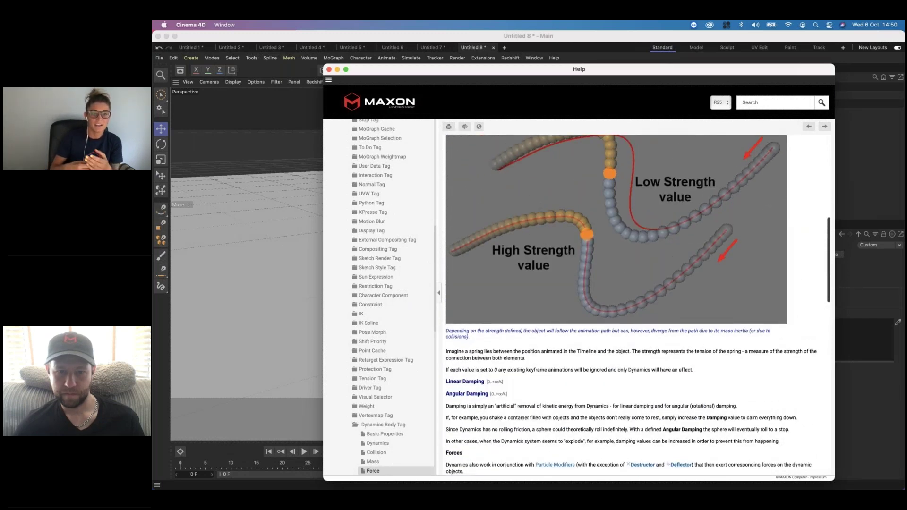
pyautogui.scroll(-3, 638, 305)
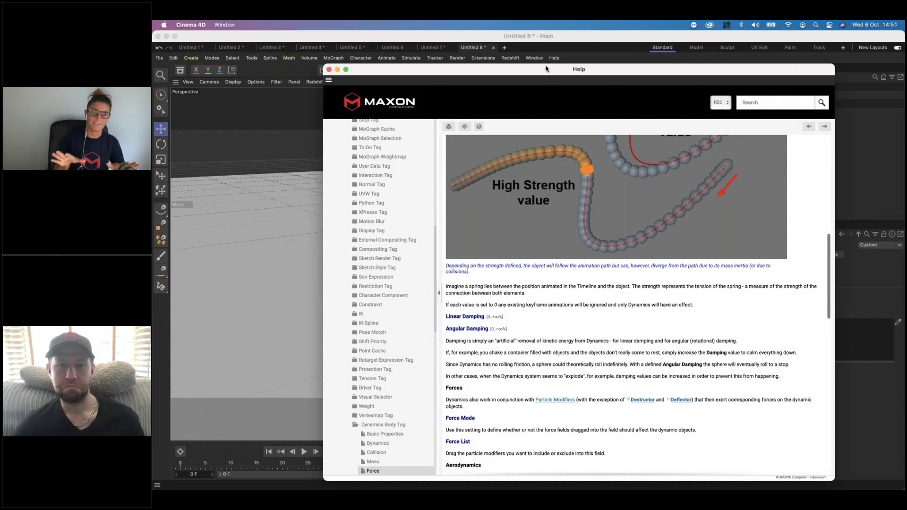
pyautogui.moveTo(543, 69); pyautogui.dragTo(382, 57)
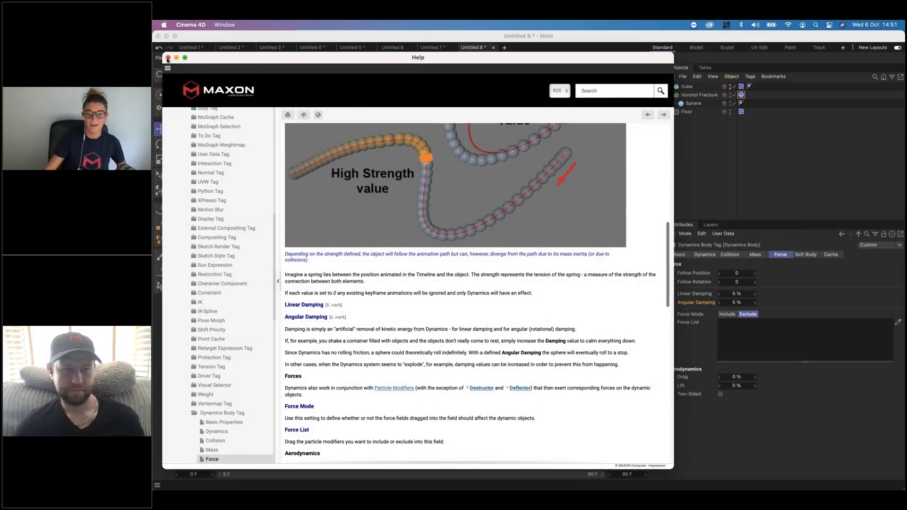
pyautogui.click(168, 57)
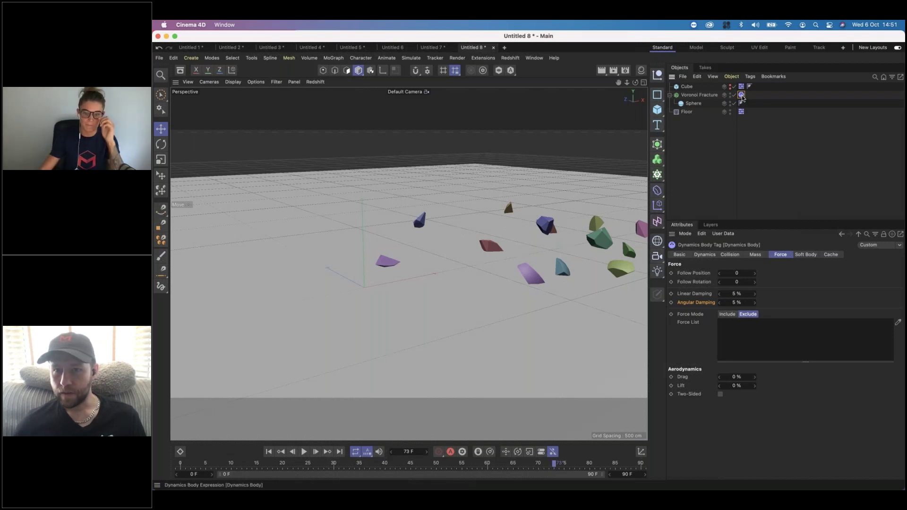
# Step: Set the gravity in the project's dynamics settings to 100 cm and play the fracture simulation from the start
pyautogui.click(759, 255)
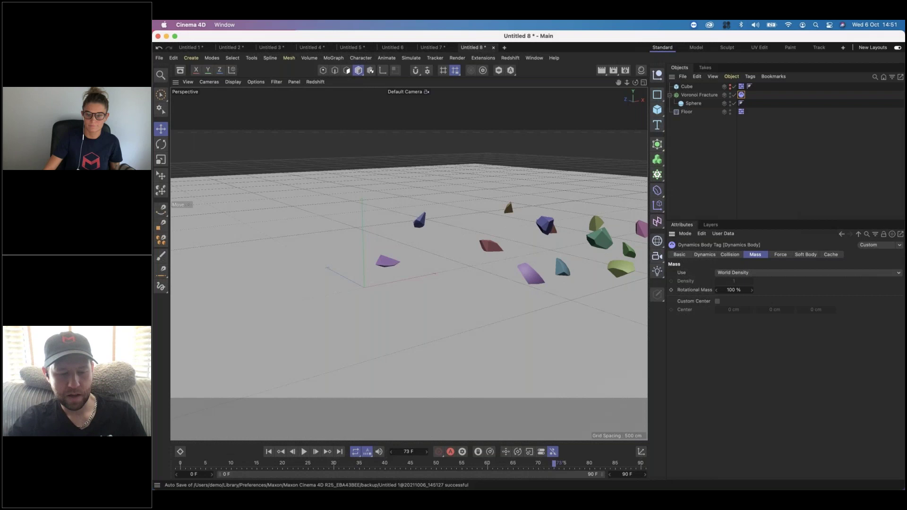
pyautogui.press('super+d')
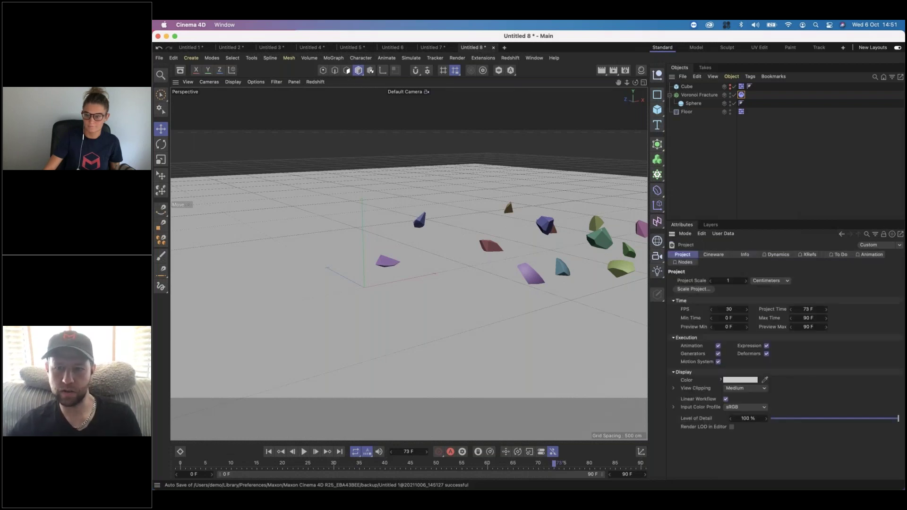
pyautogui.click(779, 255)
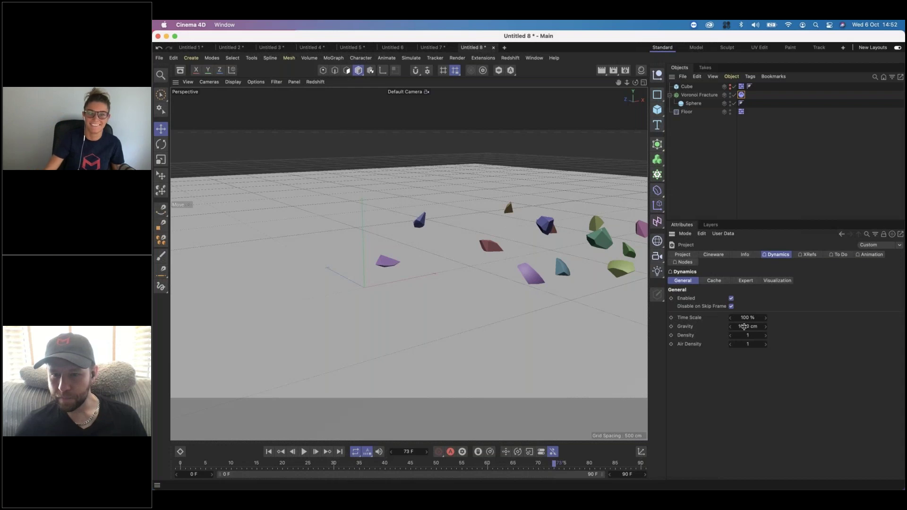
pyautogui.click(745, 327)
pyautogui.write('100')
pyautogui.press('Return')
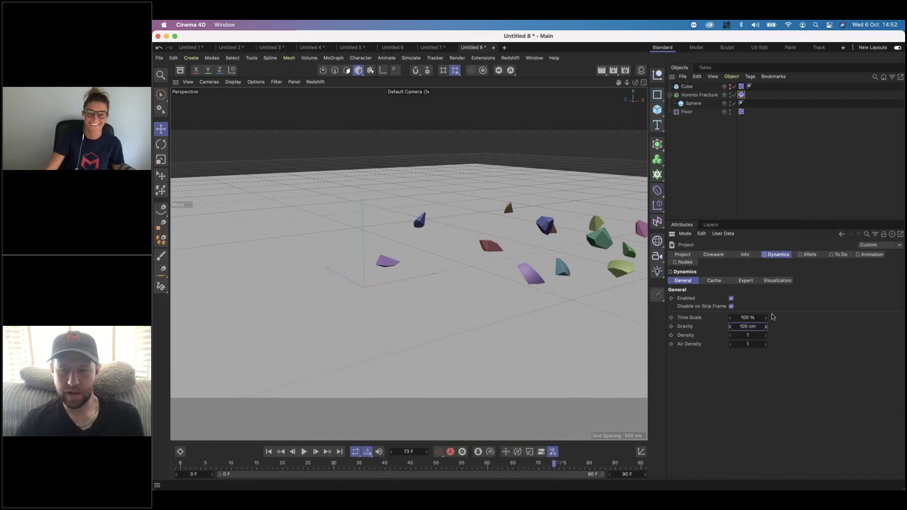
pyautogui.click(269, 452)
pyautogui.click(304, 453)
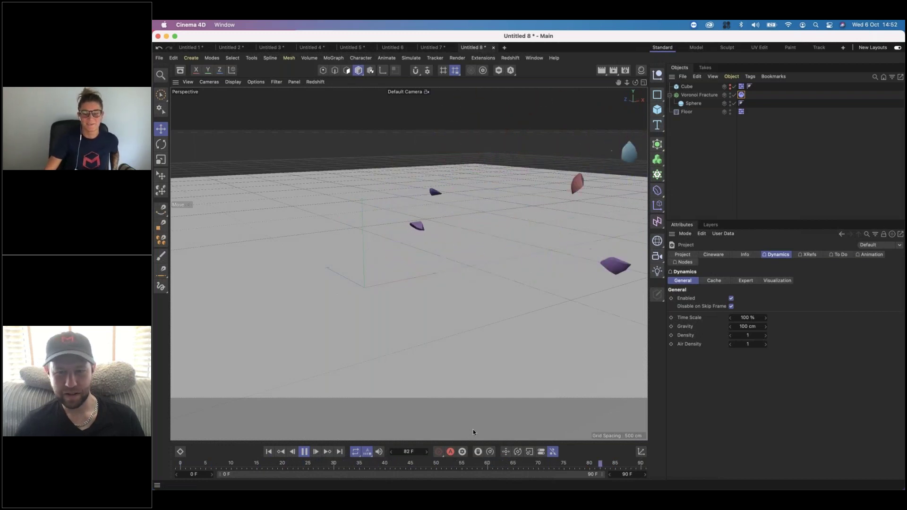
# Step: Try project gravity values of 10000 cm, 1000 cm and 100 cm while the simulation is playing
pyautogui.click(744, 326)
pyautogui.write('10000')
pyautogui.press('Return')
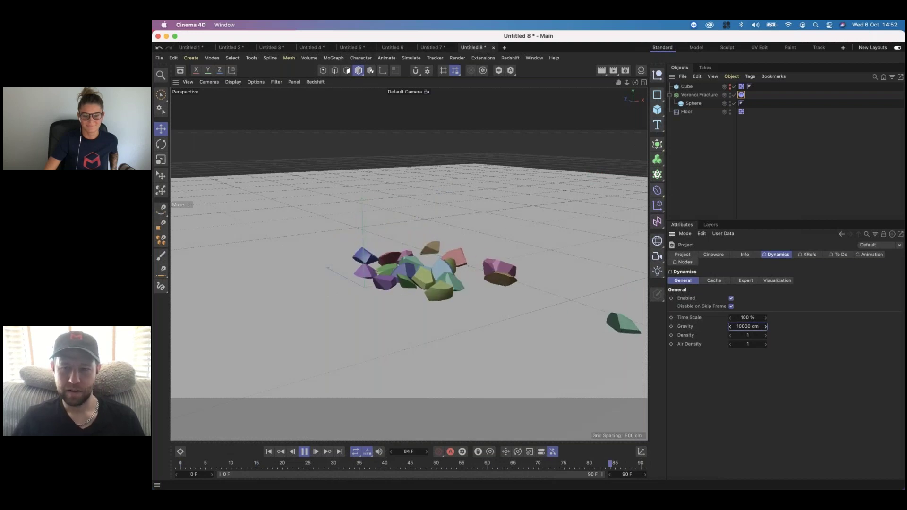
pyautogui.click(752, 325)
pyautogui.write('1000')
pyautogui.press('Return')
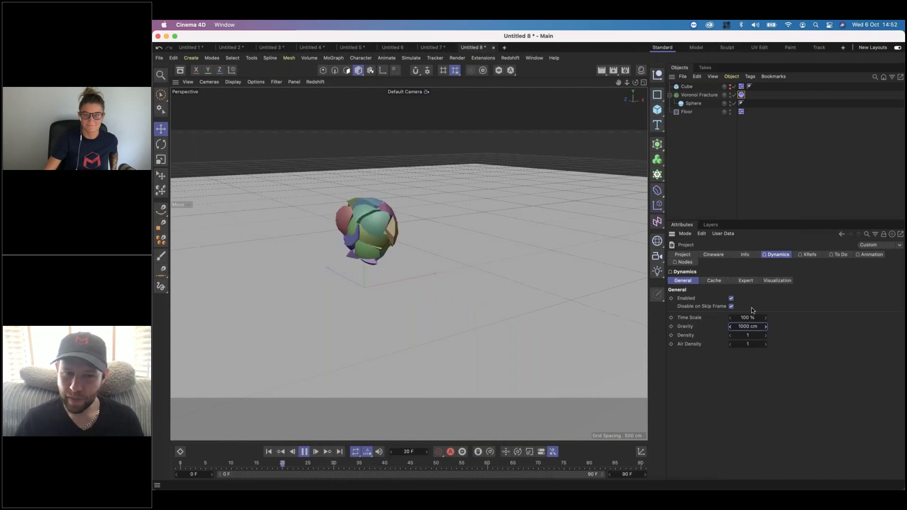
pyautogui.click(756, 326)
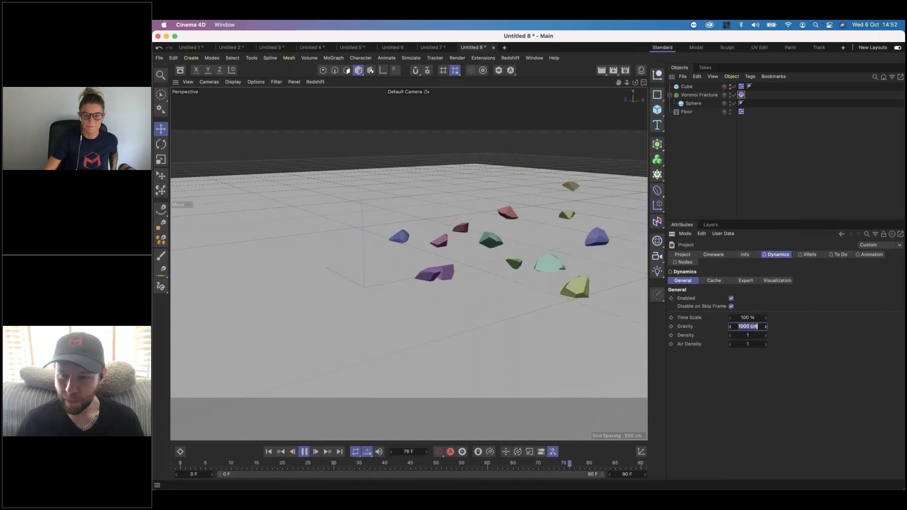
pyautogui.write('100')
pyautogui.press('Return')
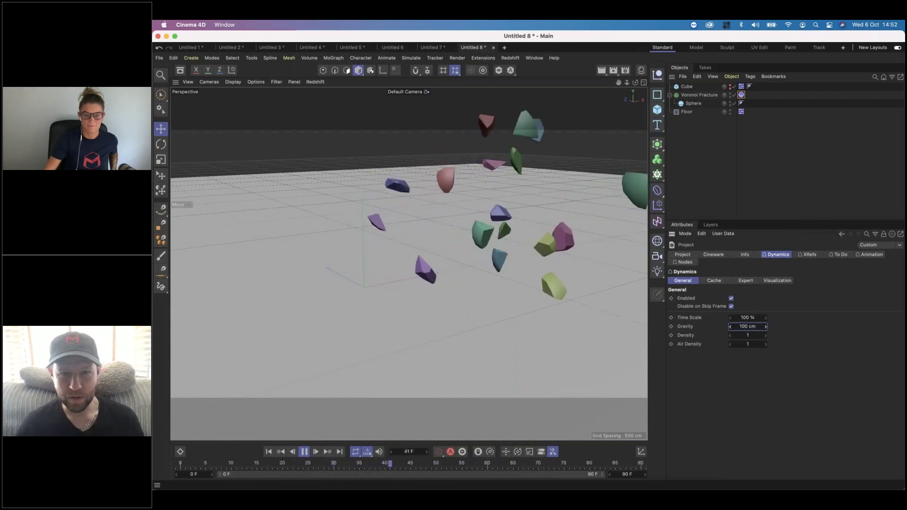
# Step: Set the project gravity to 10000 cm and stop the playback
pyautogui.click(745, 327)
pyautogui.write('00')
pyautogui.press('Return')
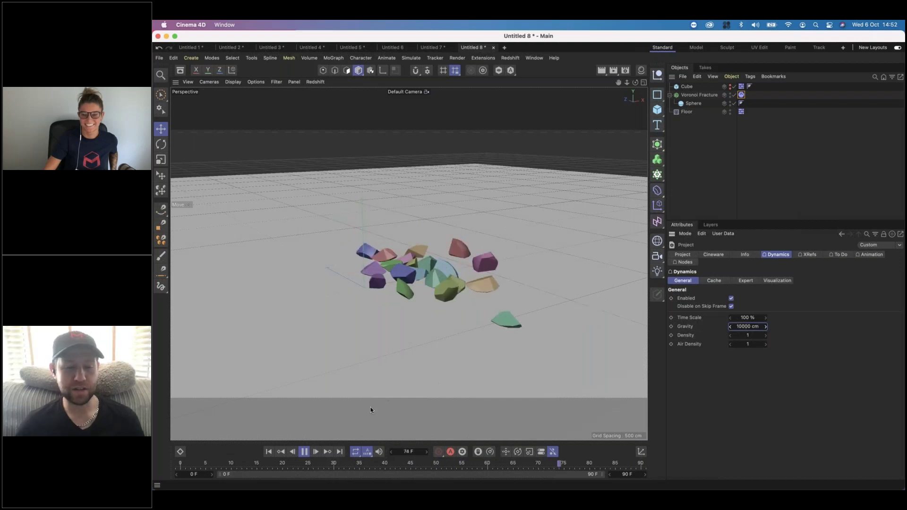
pyautogui.press('F8')
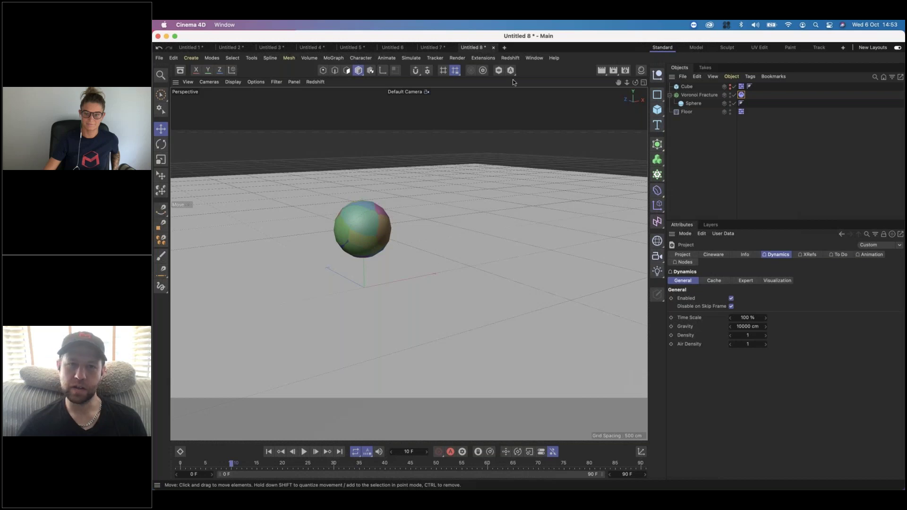
# Step: In the Untitled 7 scene, move the sphere along X away from above the cube, then play and stop the simulation
pyautogui.click(430, 47)
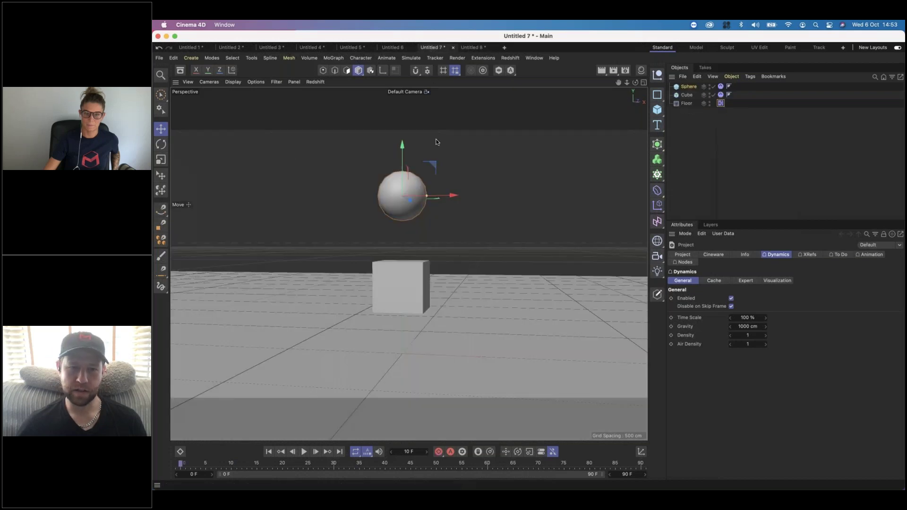
pyautogui.moveTo(358, 191); pyautogui.dragTo(242, 193)
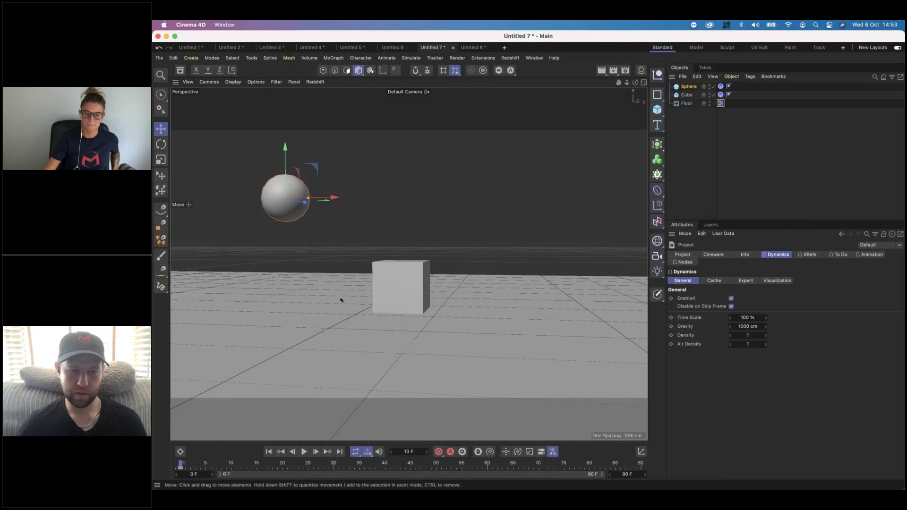
pyautogui.click(409, 466)
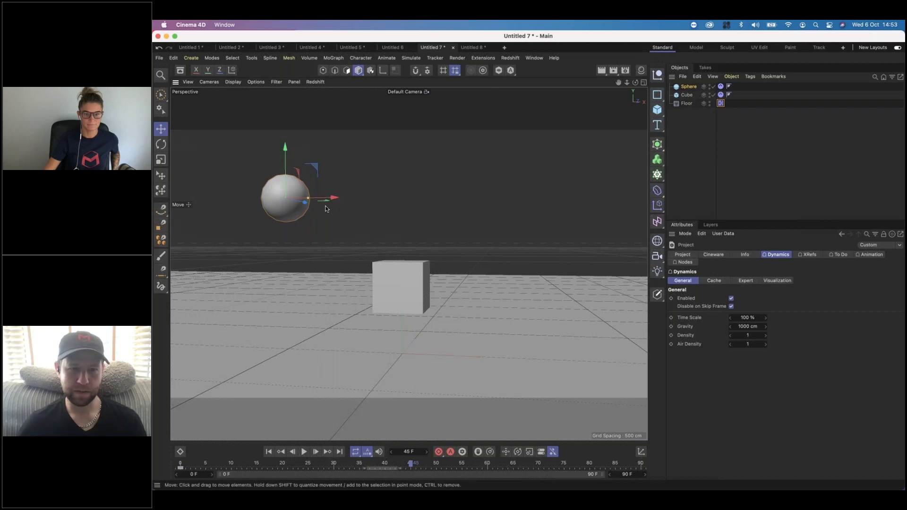
pyautogui.click(304, 451)
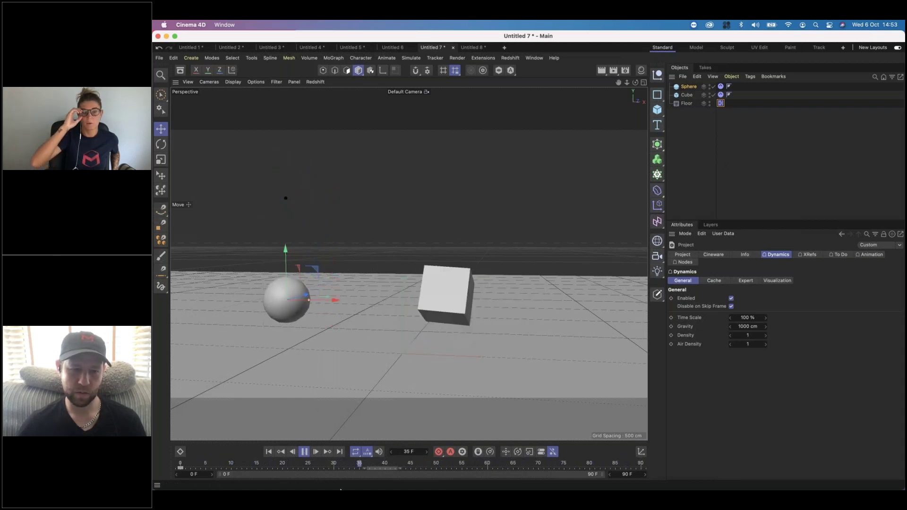
pyautogui.press('F8')
# Step: Scrub to frame 41 and try to move the dynamic sphere along its X and Y axes
pyautogui.moveTo(334, 466); pyautogui.dragTo(390, 465)
pyautogui.moveTo(332, 210); pyautogui.dragTo(288, 211)
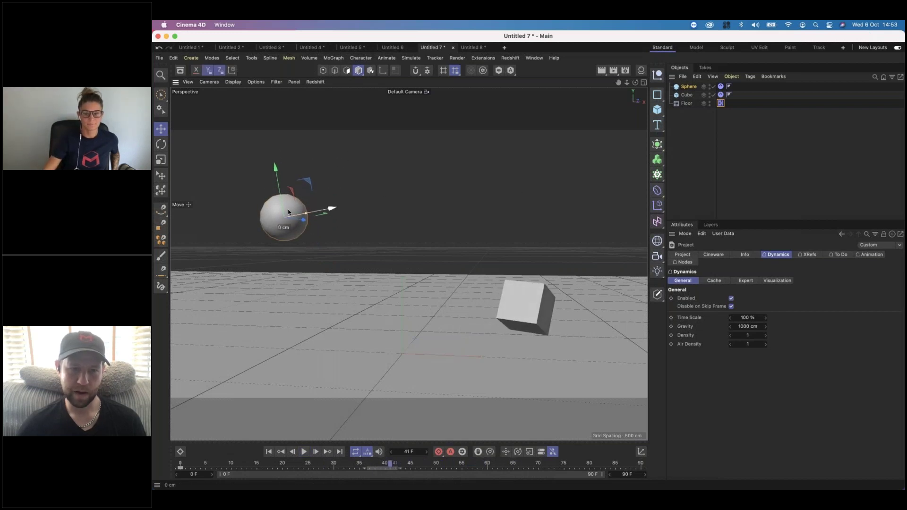
pyautogui.moveTo(277, 168); pyautogui.dragTo(343, 290)
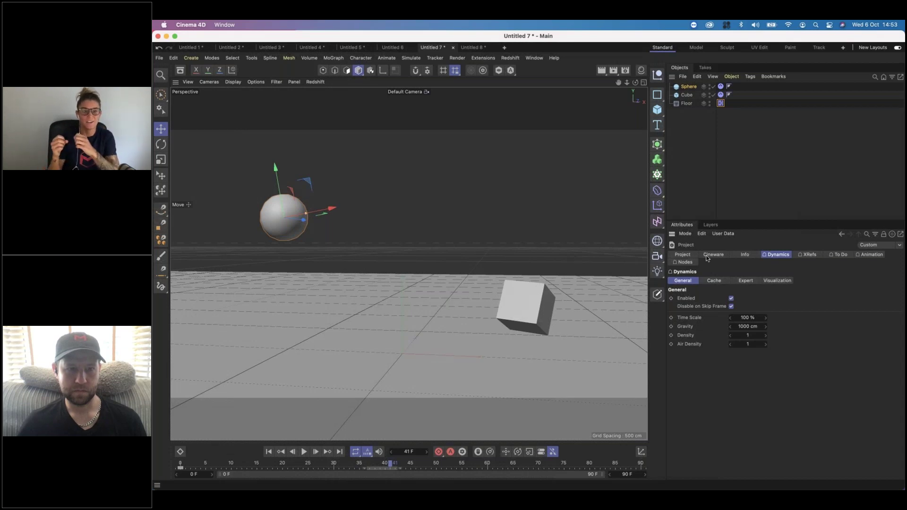
# Step: Return to the Untitled 8 scene, review the keyframed cube's motion by scrubbing the timeline, and go back to frame 0
pyautogui.click(474, 48)
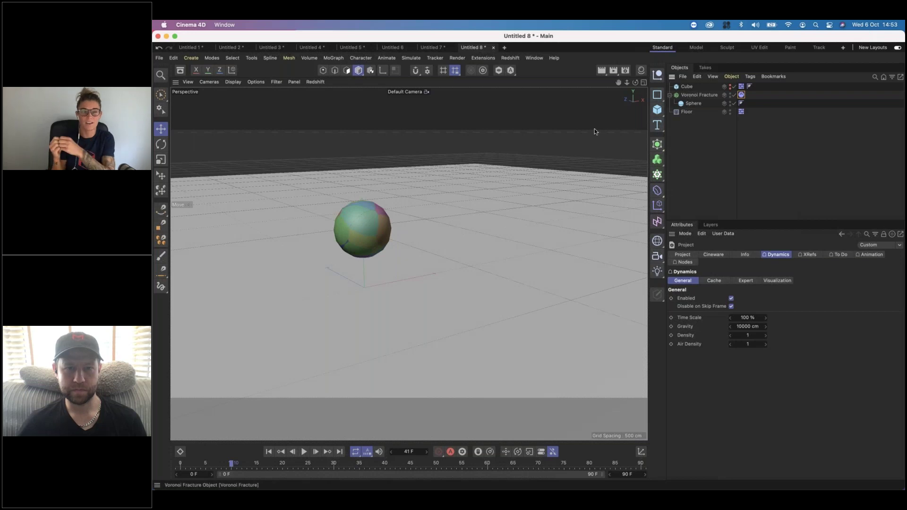
pyautogui.click(361, 227)
pyautogui.click(685, 86)
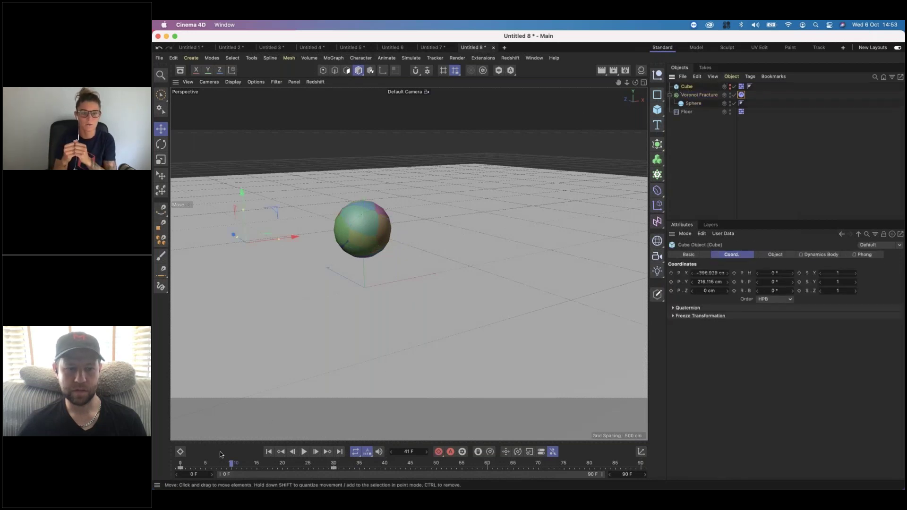
pyautogui.moveTo(194, 465); pyautogui.dragTo(313, 464)
pyautogui.click(246, 464)
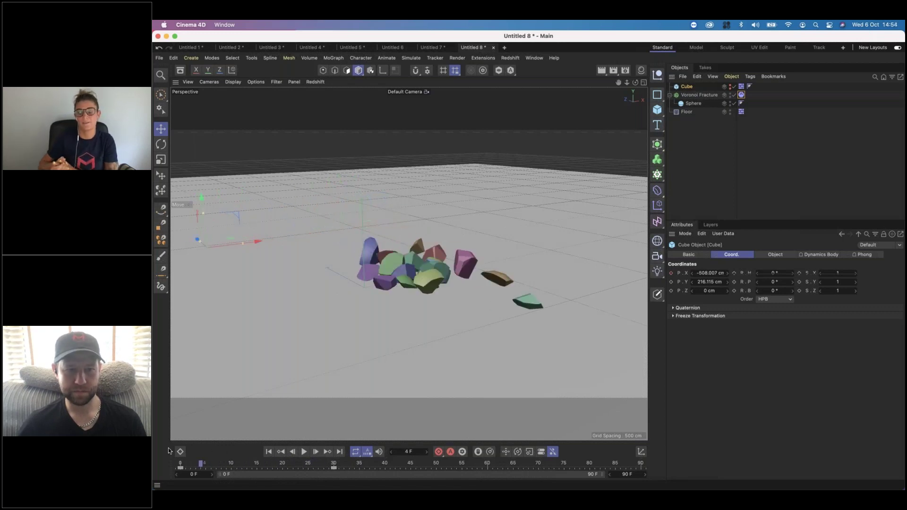
pyautogui.press('F8')
pyautogui.click(269, 451)
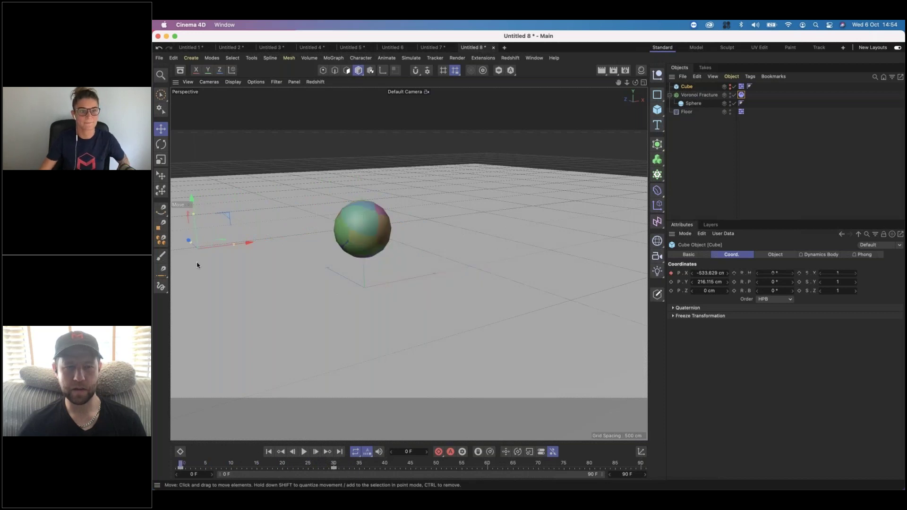
# Step: Compare the Dynamics settings of the cube's collider tag and the Voronoi Fracture's tag, also viewing the cube's Collision settings
pyautogui.click(741, 86)
pyautogui.click(726, 253)
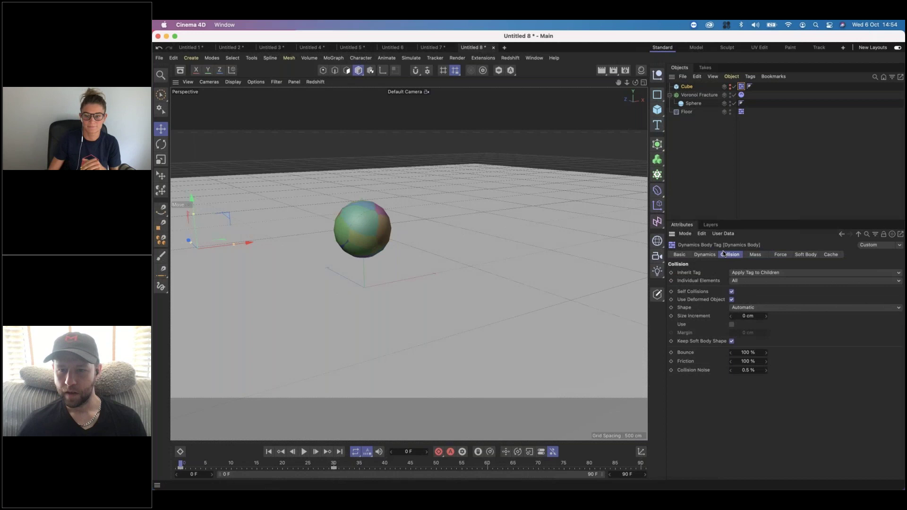
pyautogui.click(706, 255)
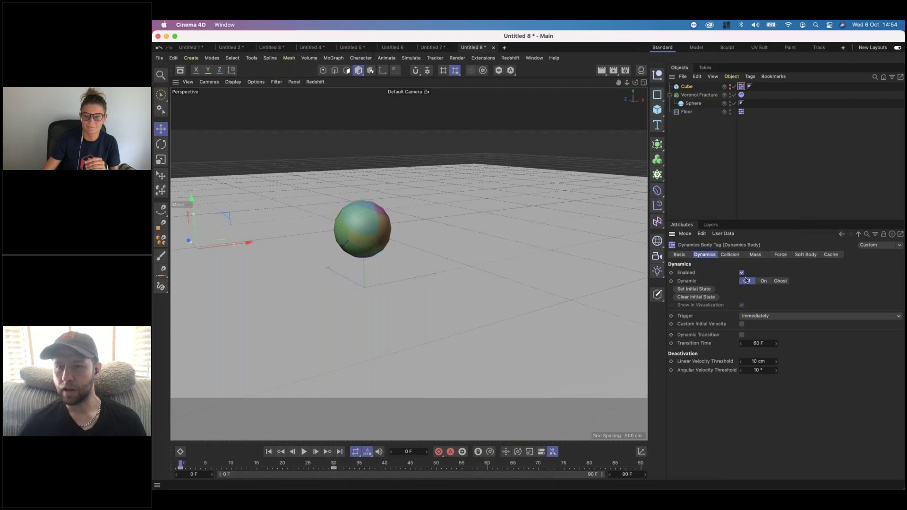
pyautogui.click(741, 95)
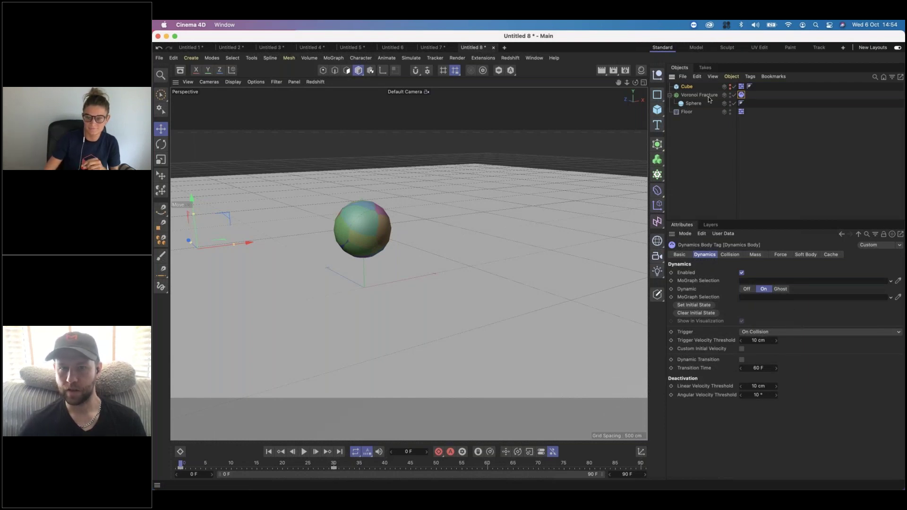
pyautogui.click(741, 87)
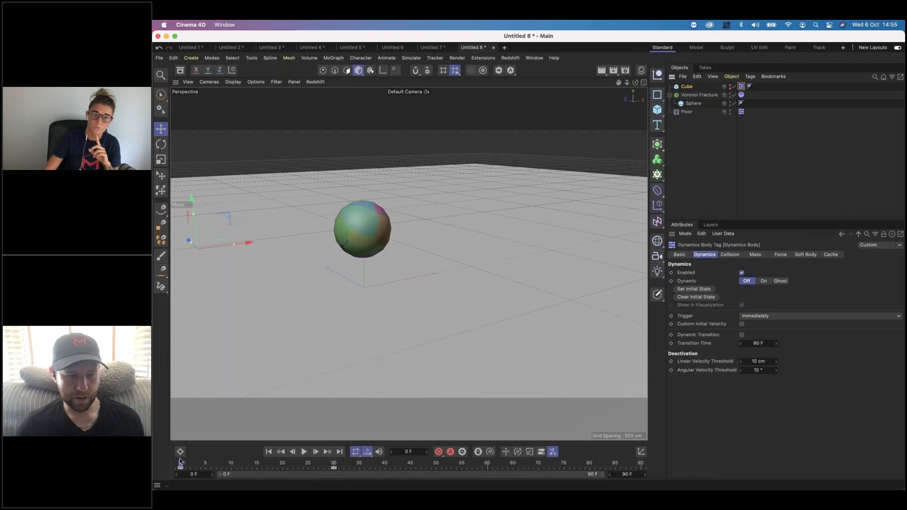
# Step: Play the collision and stop it, scrub back through the shattered pieces to frame 20, and return to frame 0
pyautogui.click(304, 452)
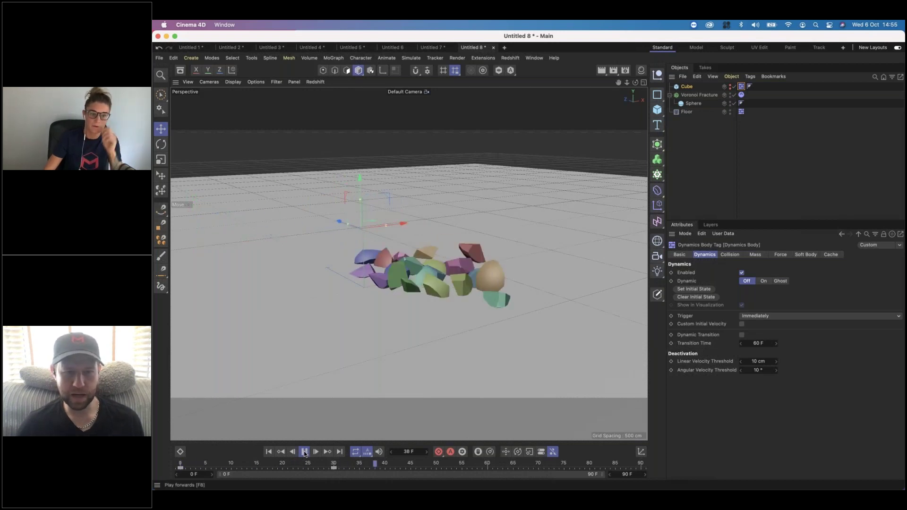
pyautogui.click(304, 452)
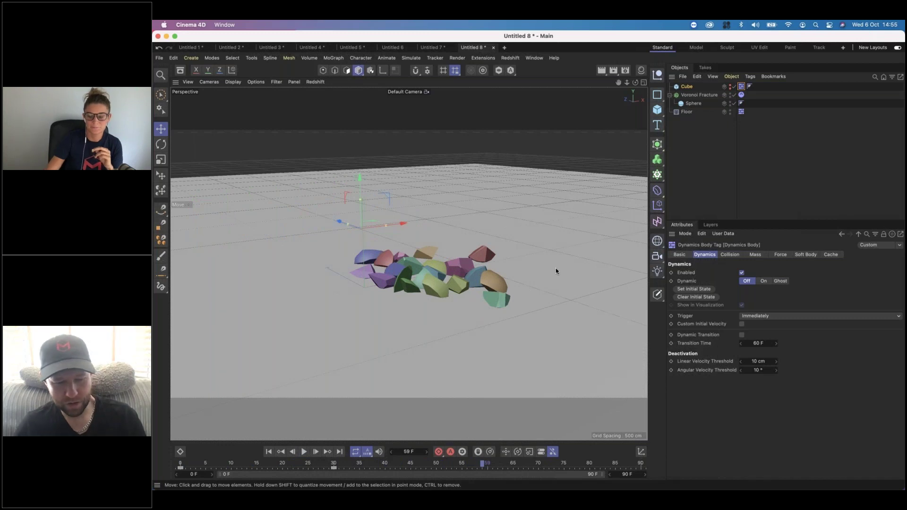
pyautogui.moveTo(442, 464); pyautogui.dragTo(308, 471)
pyautogui.moveTo(403, 478); pyautogui.dragTo(282, 474)
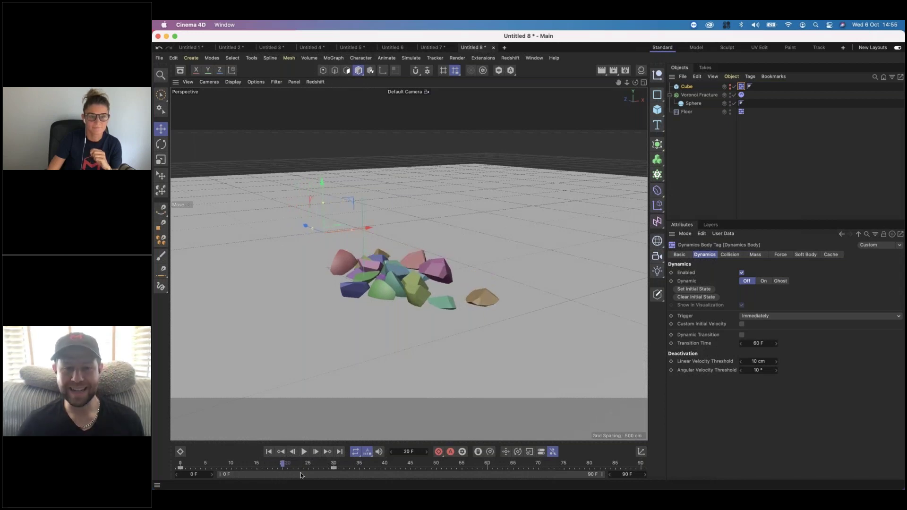
pyautogui.hotkey('shift', 'f')
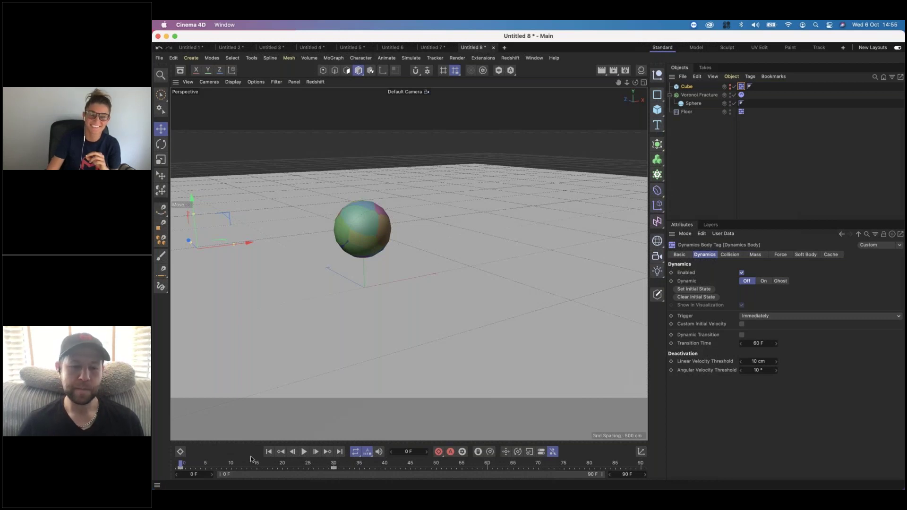
# Step: Play the collision animation, stop it, and scrub the timeline back to frame 0
pyautogui.click(304, 453)
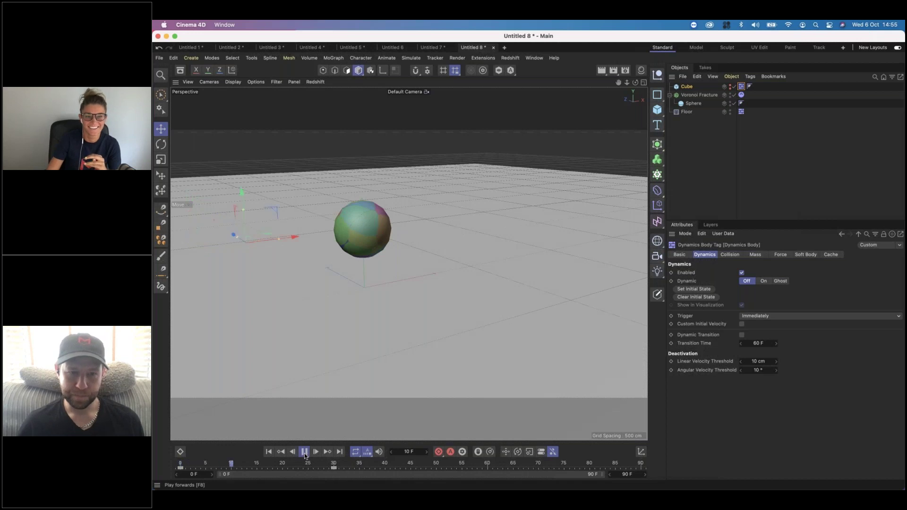
pyautogui.click(305, 452)
pyautogui.moveTo(341, 466); pyautogui.dragTo(152, 457)
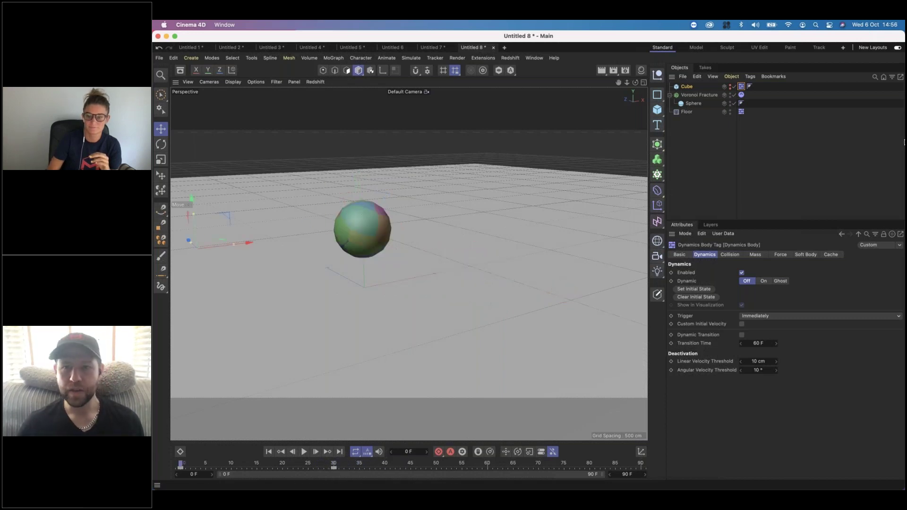
# Step: Bake all dynamics into the cache from the cube's Dynamics Body tag
pyautogui.click(687, 87)
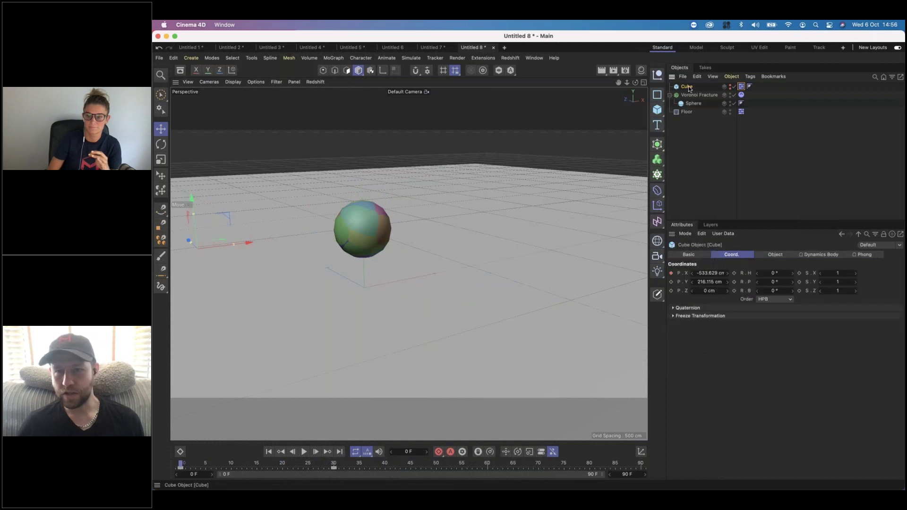
pyautogui.click(742, 86)
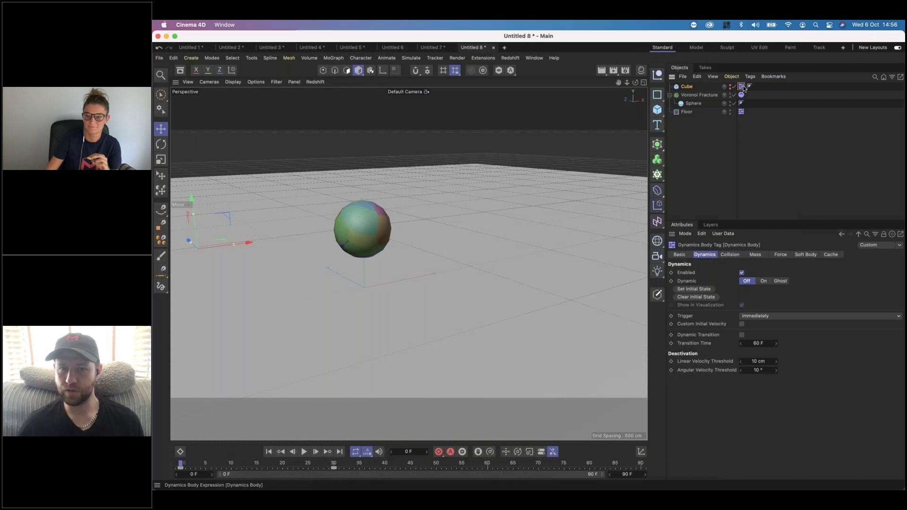
pyautogui.click(829, 254)
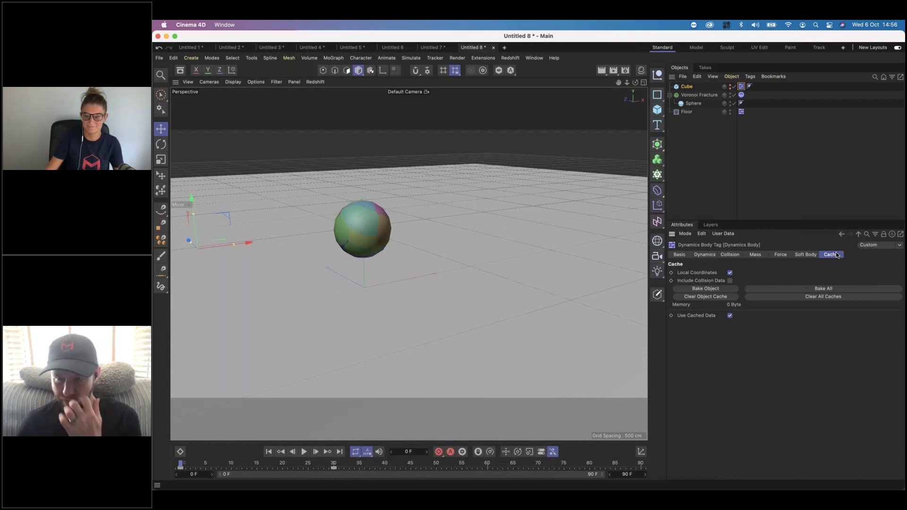
pyautogui.click(826, 289)
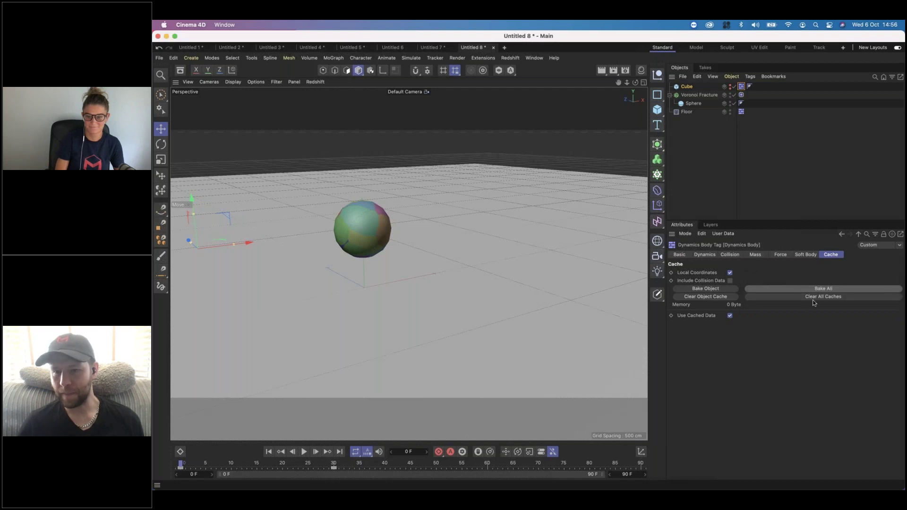
# Step: Scrub through the baked shatter simulation, step through its frames, play it, and return to frame 0
pyautogui.moveTo(180, 465); pyautogui.dragTo(316, 452)
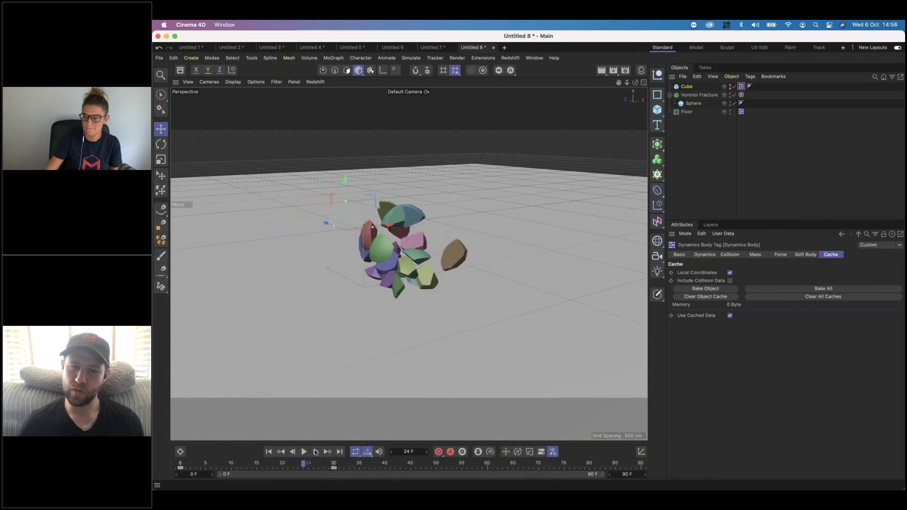
pyautogui.click(316, 452)
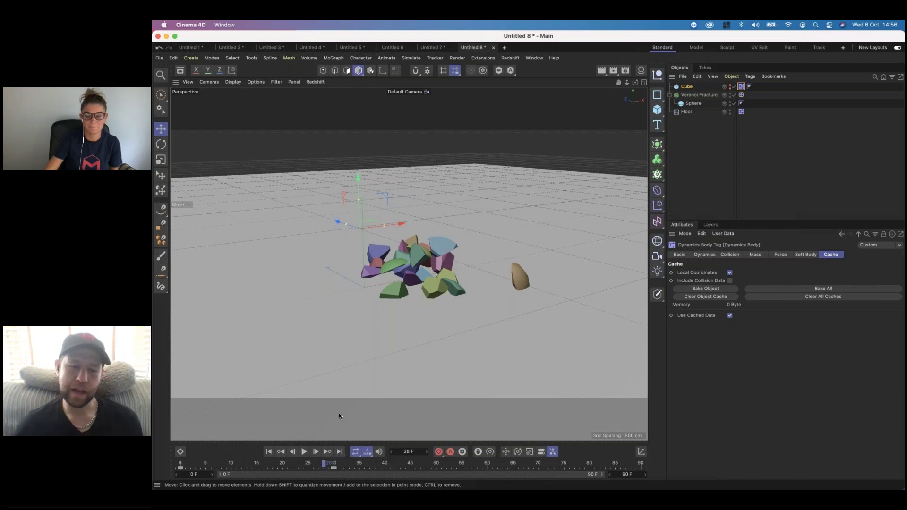
pyautogui.click(304, 452)
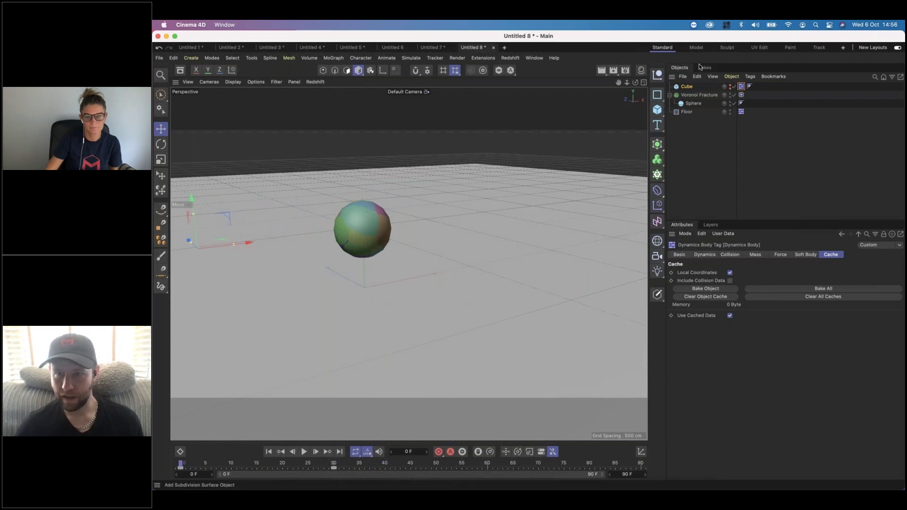
# Step: Select the Voronoi Fracture object and try to bake it as Alembic to the Desktop folder
pyautogui.click(702, 95)
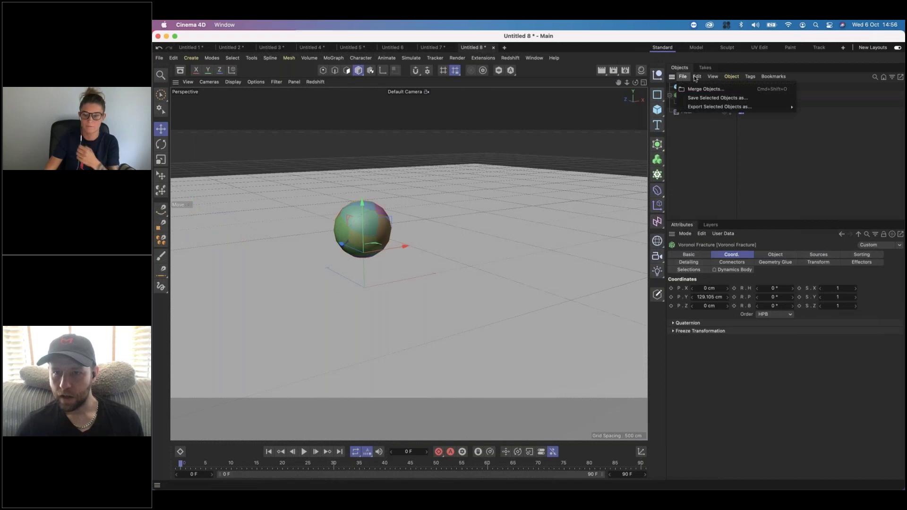
pyautogui.moveTo(734, 78)
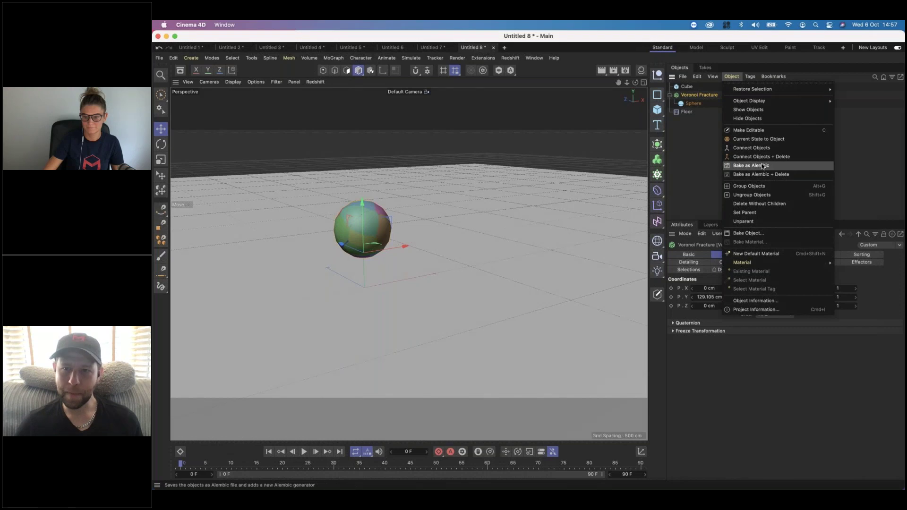
pyautogui.click(699, 100)
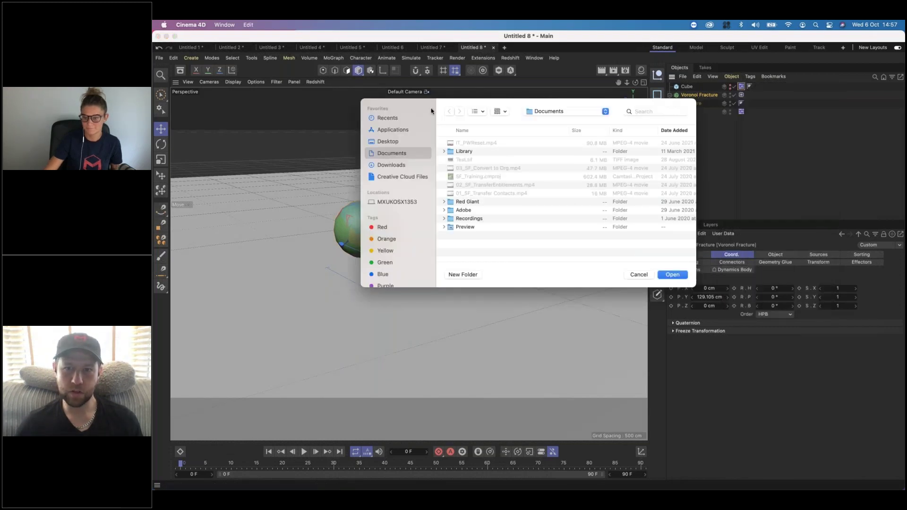
pyautogui.click(392, 141)
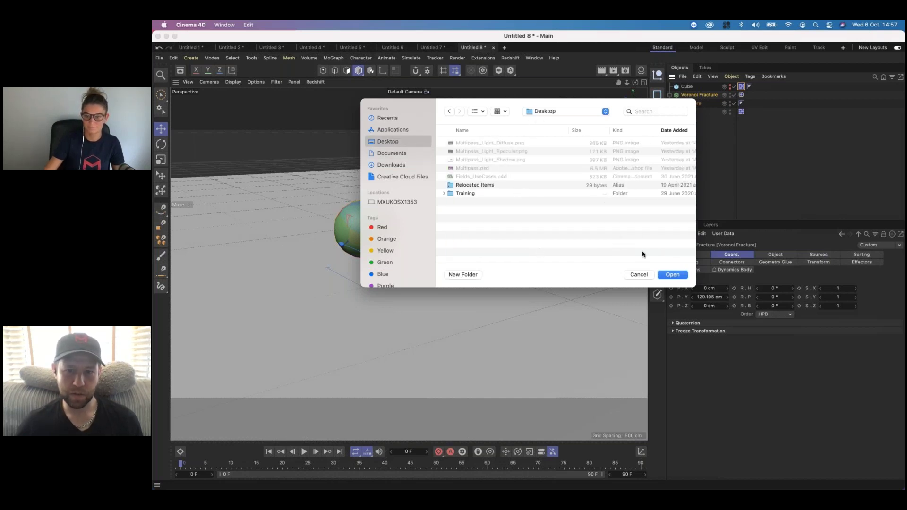
pyautogui.press('Escape')
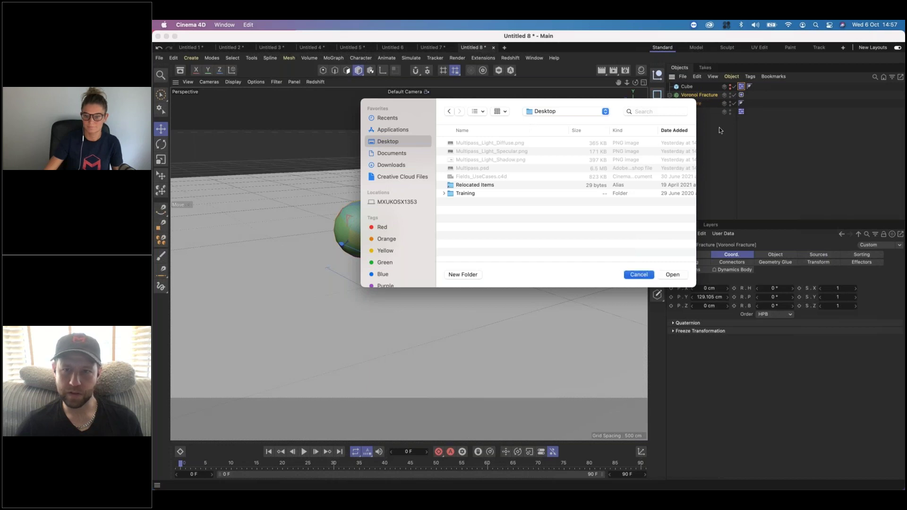
# Step: Bake the selected Voronoi Fracture as Alembic, saving it in the Documents folder
pyautogui.click(730, 77)
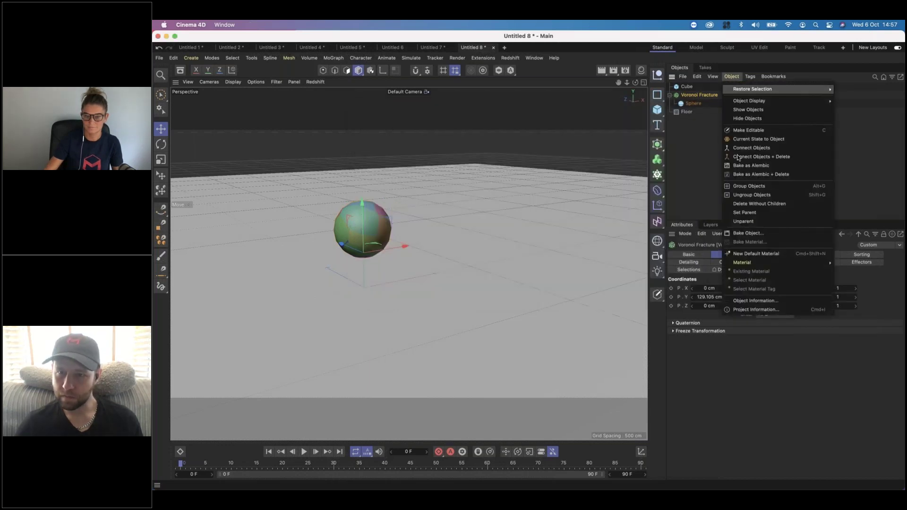
pyautogui.press('Escape')
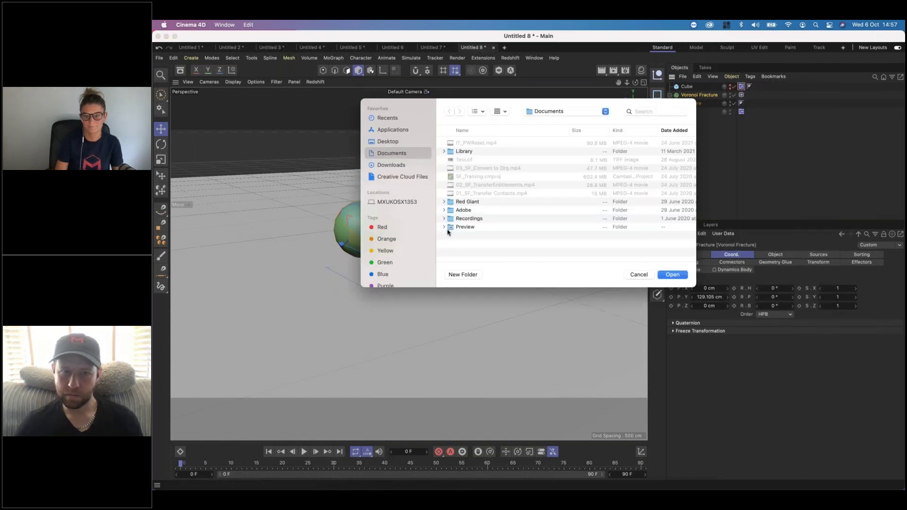
pyautogui.click(673, 275)
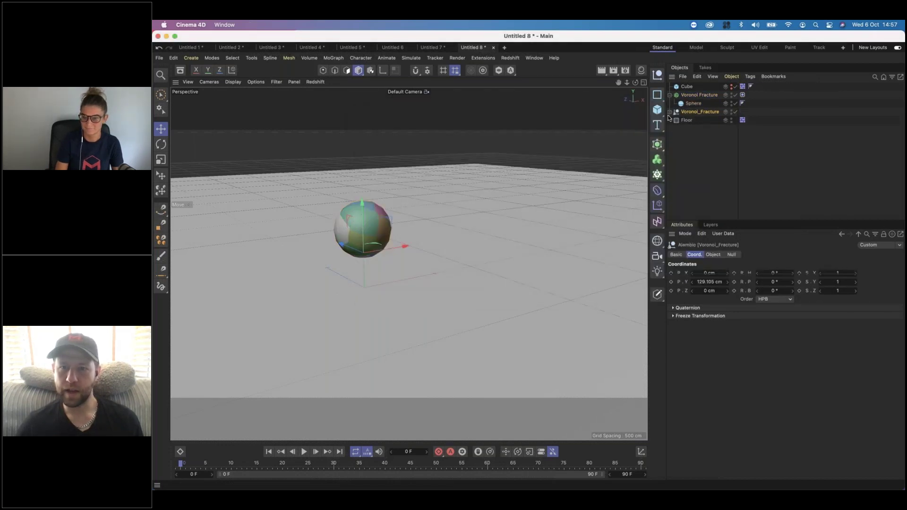
# Step: Expand the baked Alembic object, hide and collapse the original Voronoi Fracture, and scrub the Alembic animation to frame 32
pyautogui.click(670, 112)
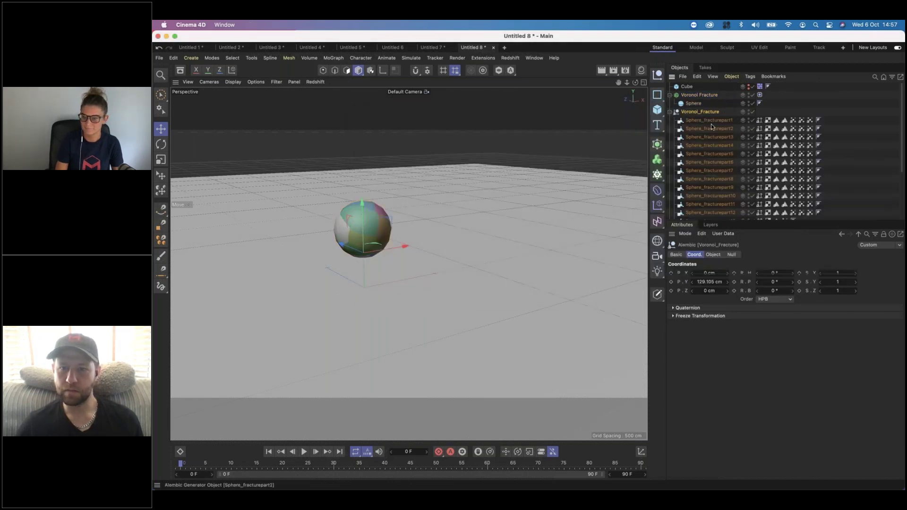
pyautogui.click(749, 94)
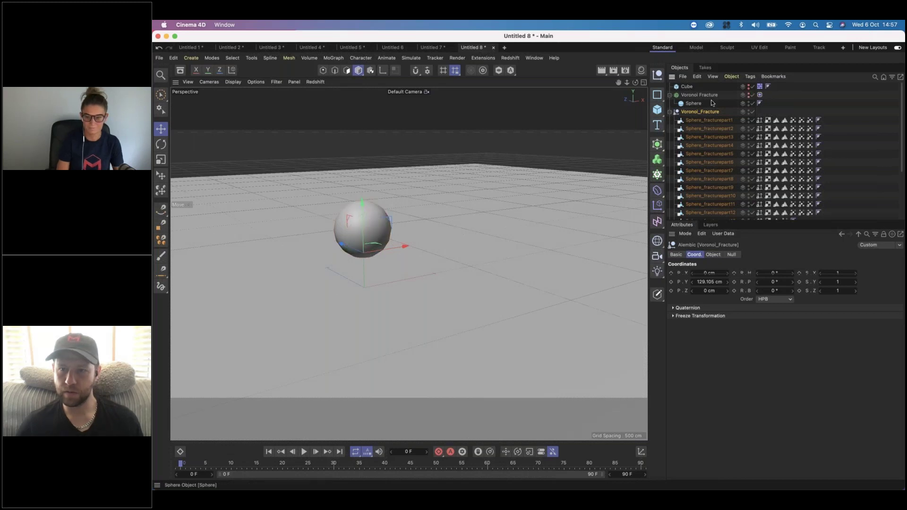
pyautogui.click(669, 95)
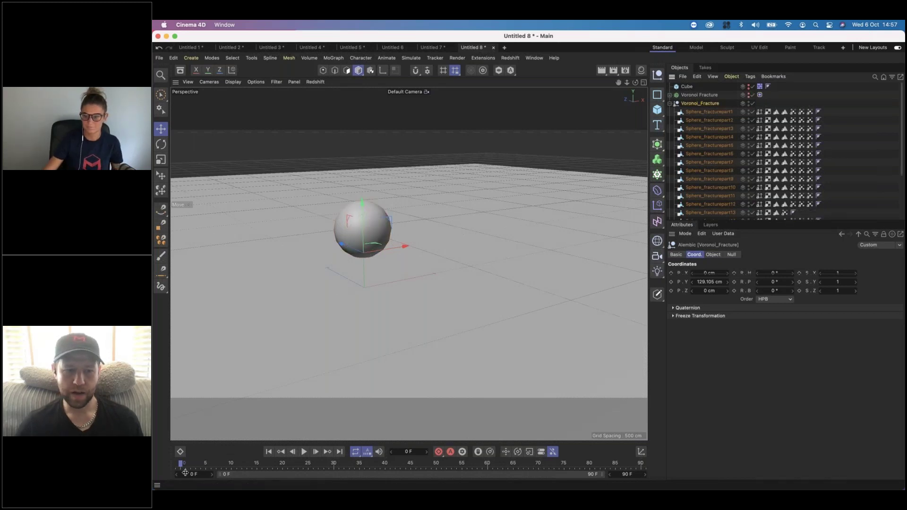
pyautogui.moveTo(187, 466); pyautogui.dragTo(344, 467)
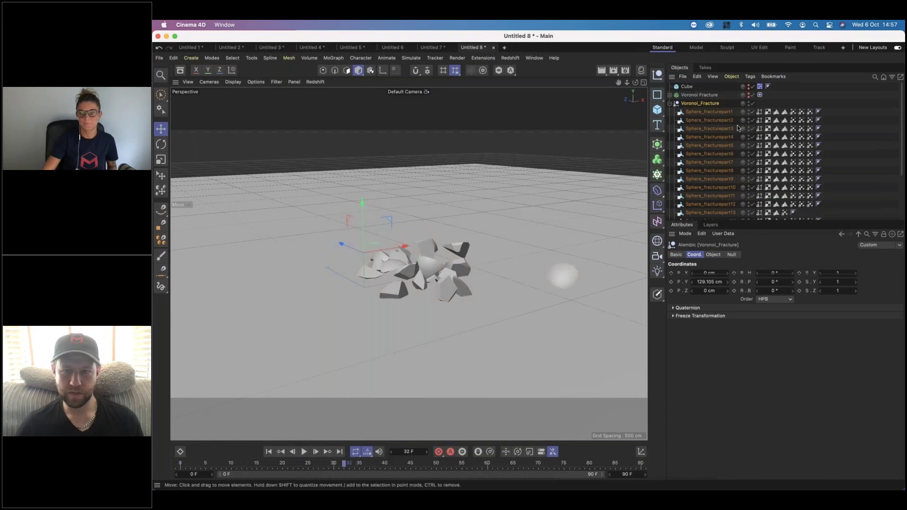
# Step: Examine the individual Sphere_fracturepart objects inside the baked Alembic hierarchy and their coordinates
pyautogui.click(700, 161)
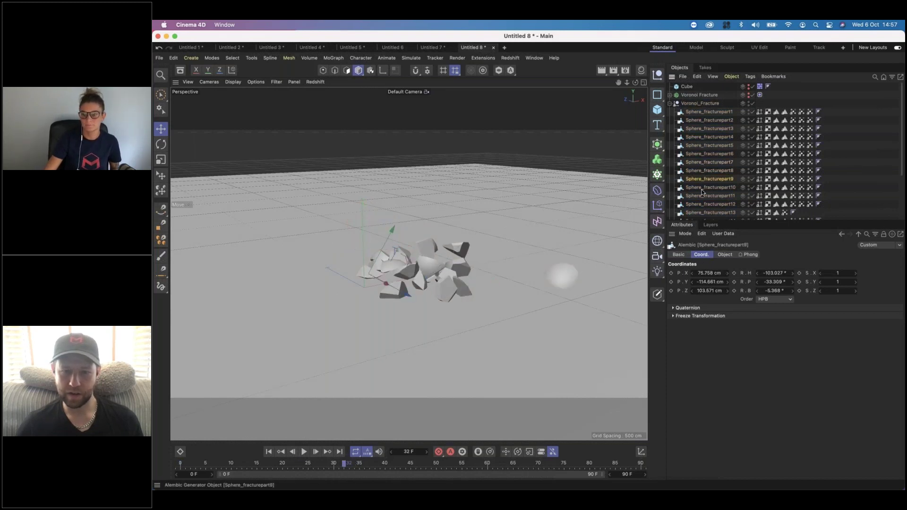
pyautogui.click(701, 204)
pyautogui.click(702, 213)
pyautogui.scroll(-4, 707, 198)
pyautogui.click(715, 174)
pyautogui.click(714, 165)
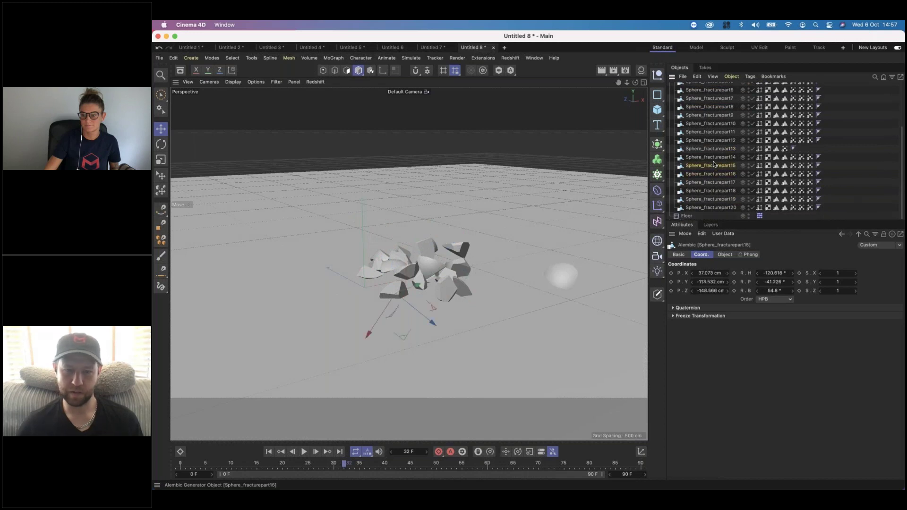
pyautogui.scroll(5, 714, 165)
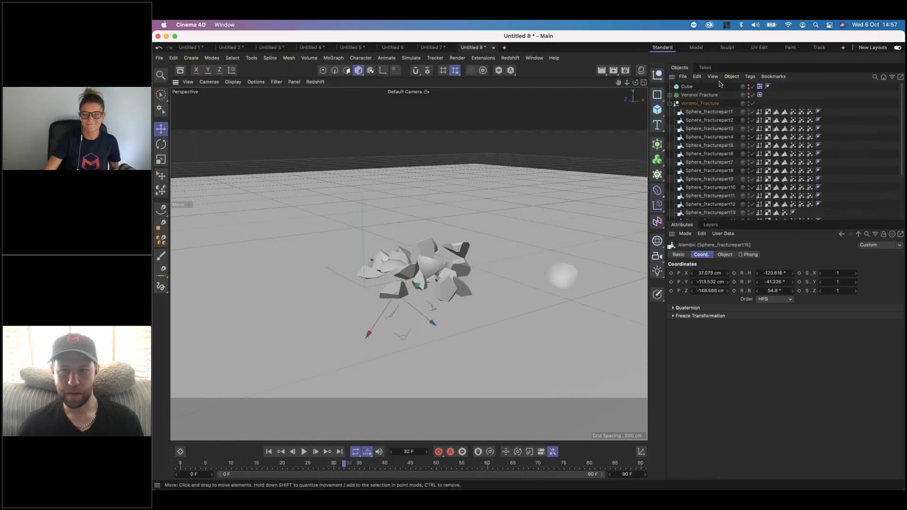
# Step: Make the parent Voronoi_Fracture Alembic object editable and expand its hierarchy
pyautogui.click(699, 104)
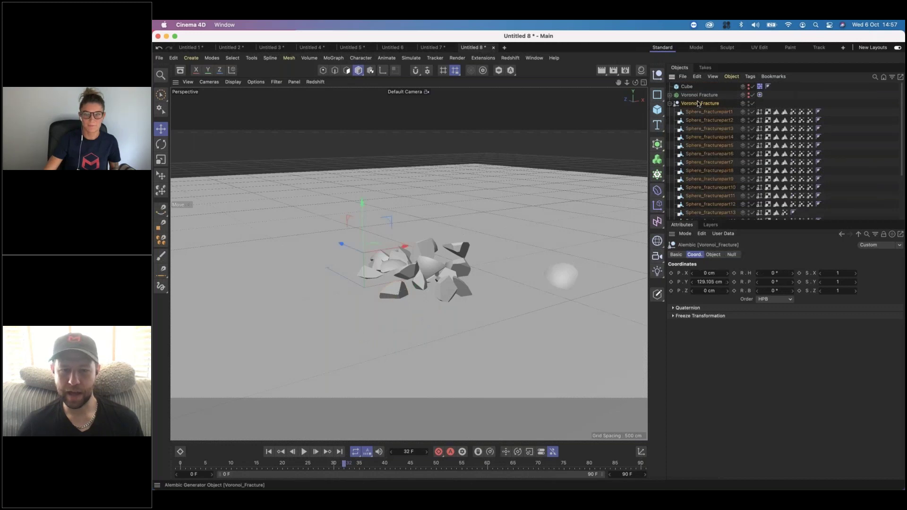
pyautogui.click(656, 294)
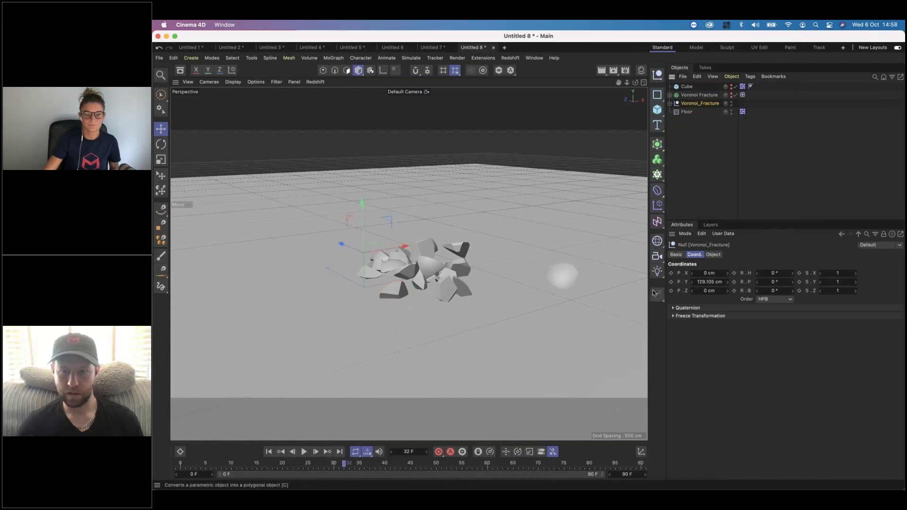
pyautogui.click(670, 103)
# Step: Inspect the fracture pieces under the converted Voronoi_Fracture null, then reselect the parent null
pyautogui.click(696, 116)
pyautogui.click(698, 171)
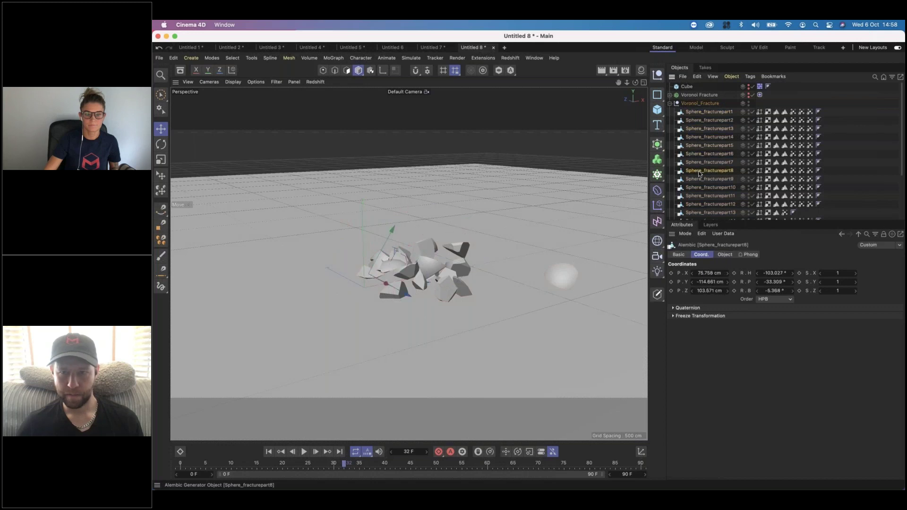
pyautogui.scroll(-3, 700, 169)
pyautogui.click(707, 189)
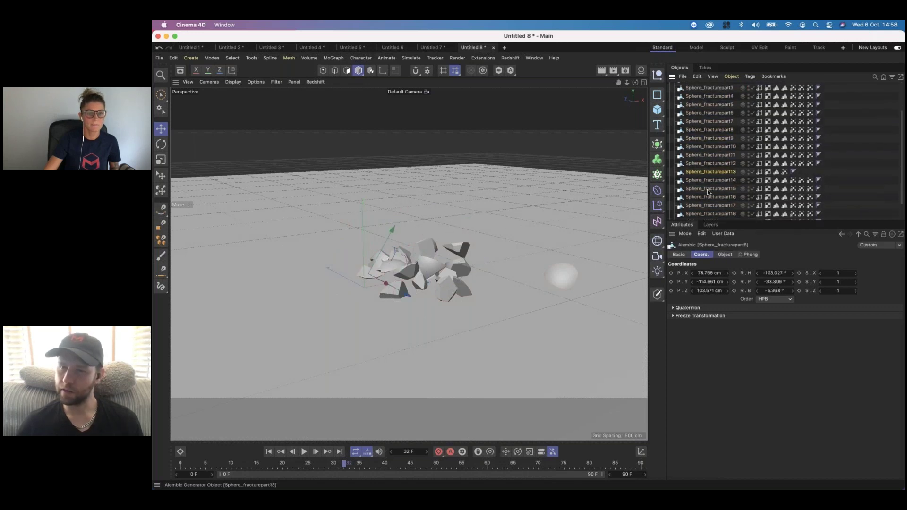
pyautogui.click(709, 205)
pyautogui.scroll(-2, 710, 205)
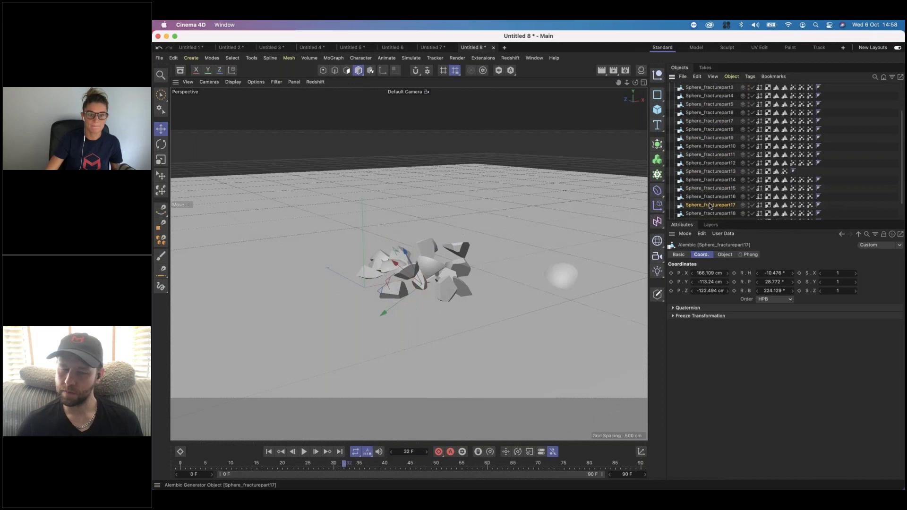
pyautogui.click(708, 206)
pyautogui.scroll(5, 709, 169)
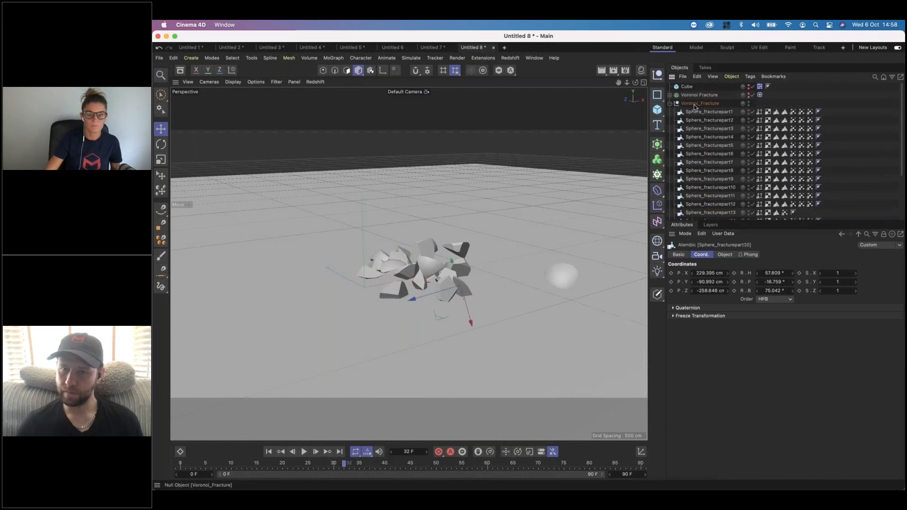
pyautogui.click(696, 104)
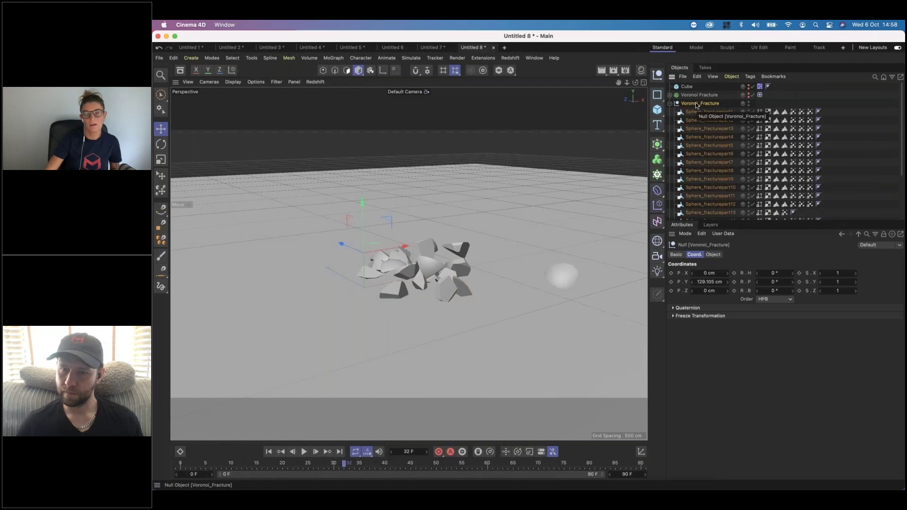
# Step: Undo the recent selections and the conversion of the parent Voronoi_Fracture Alembic object
pyautogui.press('super+z')
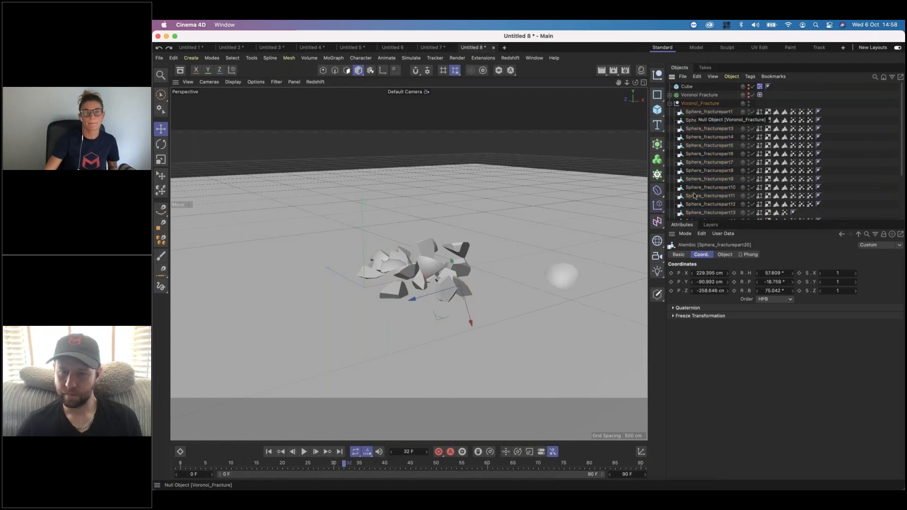
pyautogui.click(695, 154)
pyautogui.press('super+z')
pyautogui.press('super+z')
pyautogui.press('super+z')
pyautogui.press('super+z')
pyautogui.press('super+z')
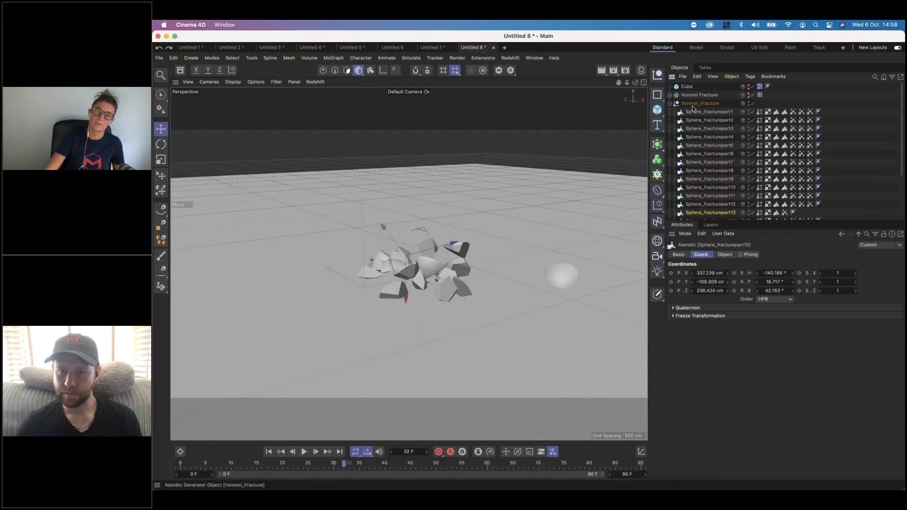
# Step: Select the parent Voronoi_Fracture Alembic object and show the Dope Sheet timeline to check for keyframes
pyautogui.click(693, 104)
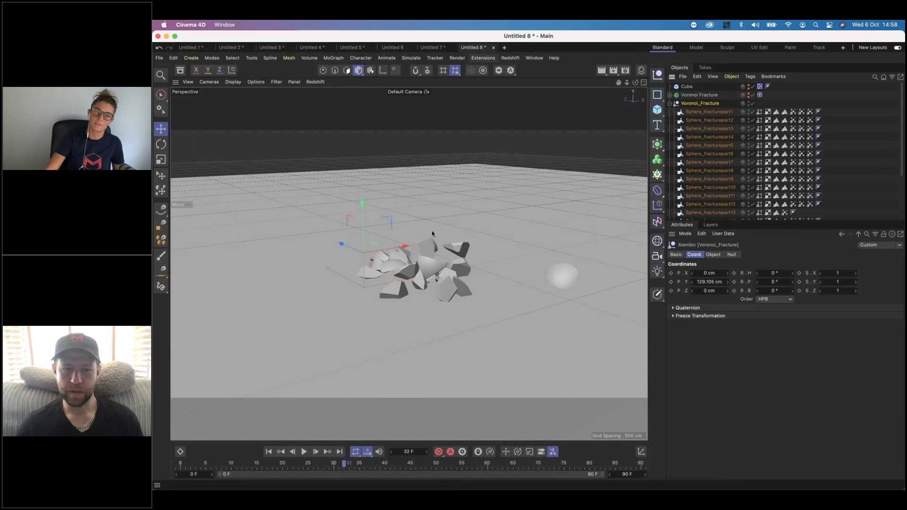
pyautogui.click(180, 452)
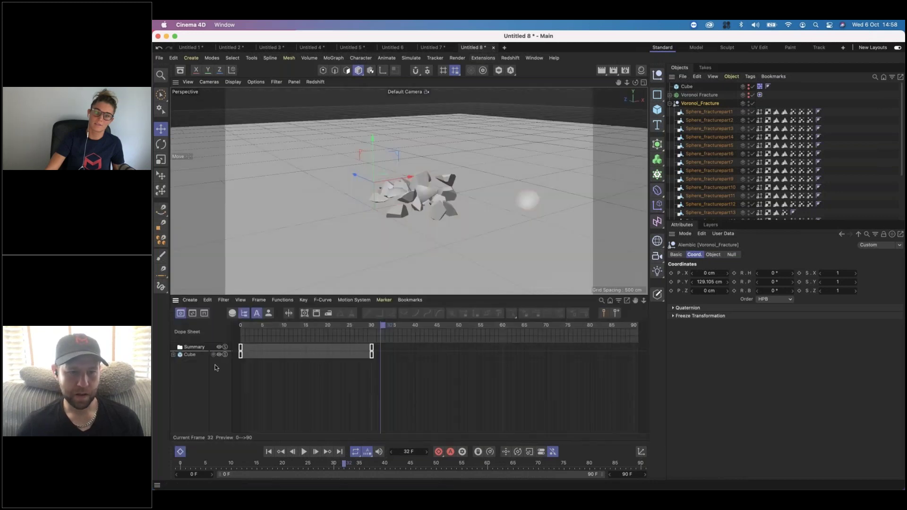
# Step: Bake the selected Voronoi_Fracture hierarchy to keyframed copies over frames 0 to 90, including position, rotation and animated parameters
pyautogui.click(324, 300)
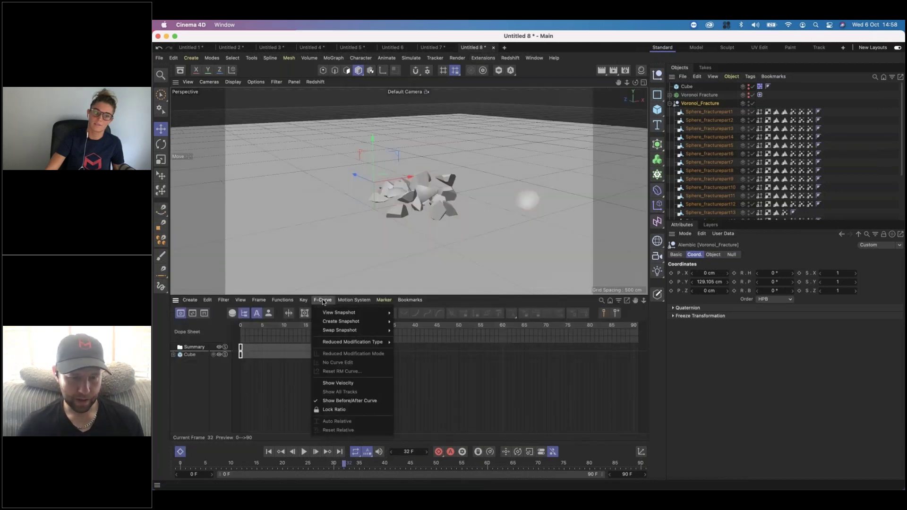
pyautogui.moveTo(275, 303)
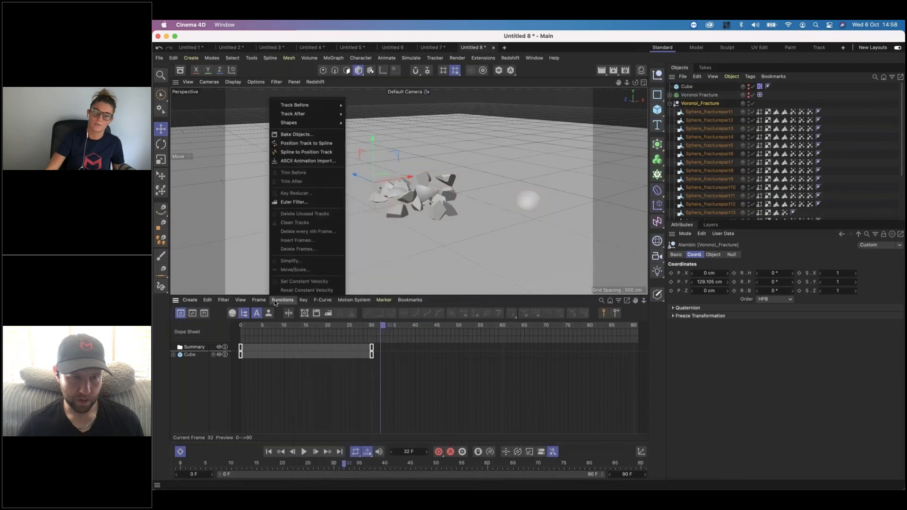
pyautogui.click(296, 134)
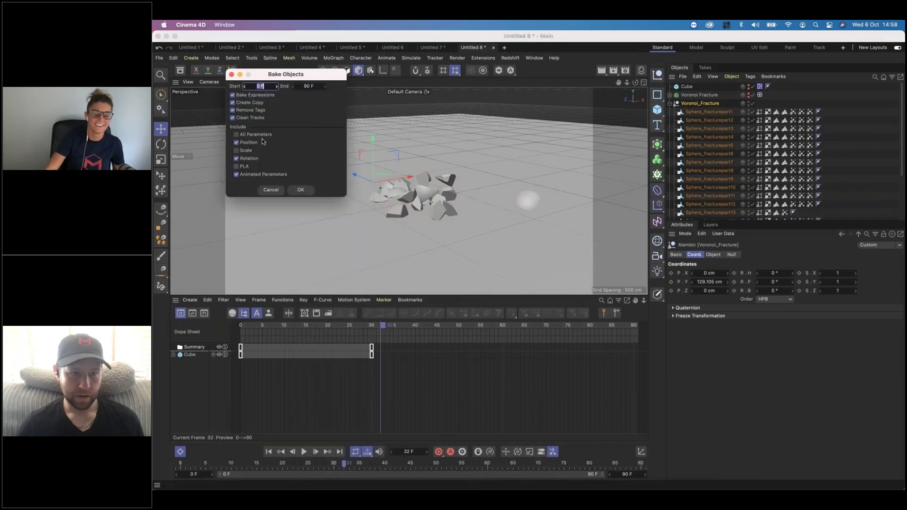
pyautogui.click(307, 190)
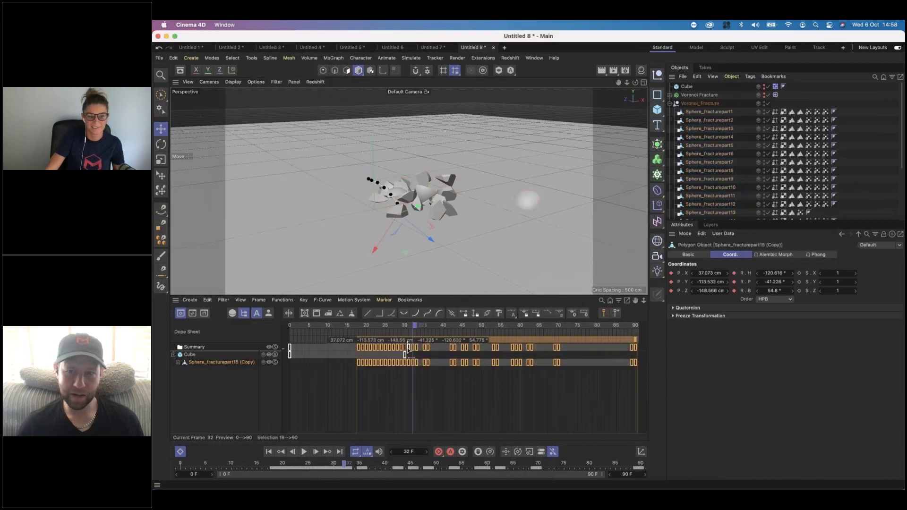
# Step: Scrub through the baked animation and expand the Position tracks of the baked copy of Sphere_fracturepart15 to inspect its keyframes
pyautogui.moveTo(397, 325); pyautogui.dragTo(377, 325)
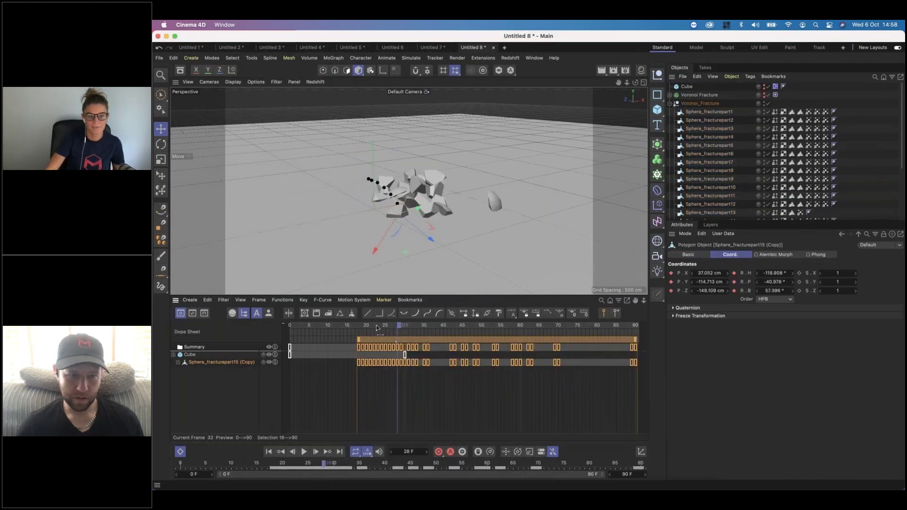
pyautogui.click(178, 363)
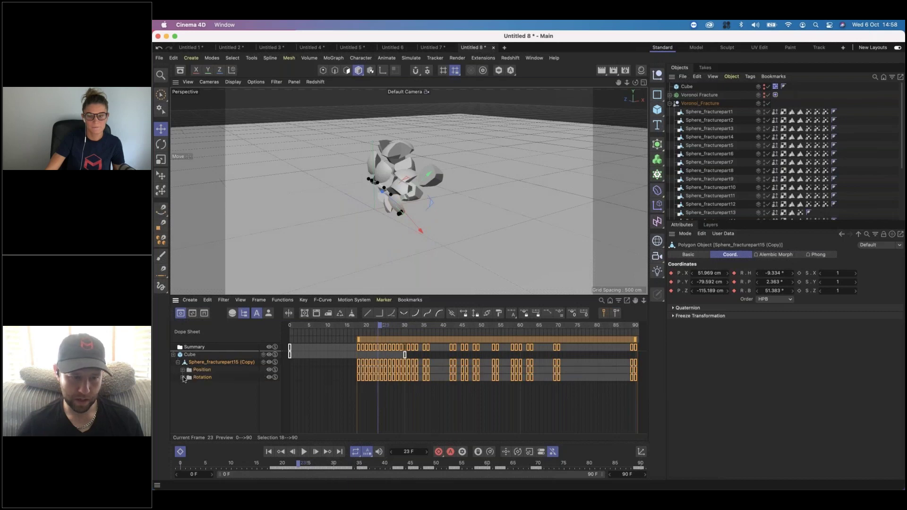
pyautogui.click(182, 370)
pyautogui.moveTo(379, 325); pyautogui.dragTo(428, 326)
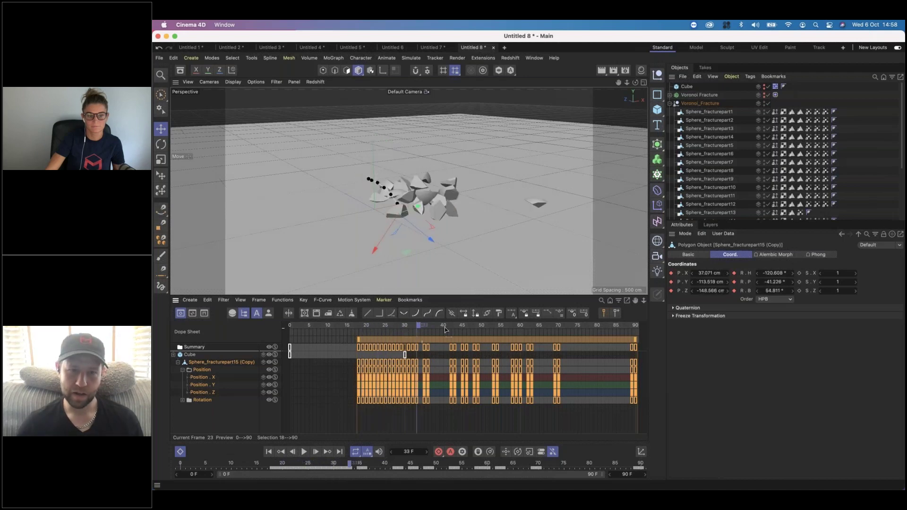
# Step: Inspect a key on the piece's motion path, select its Position X, Y and Z tracks, and scrub the shatter animation
pyautogui.click(391, 198)
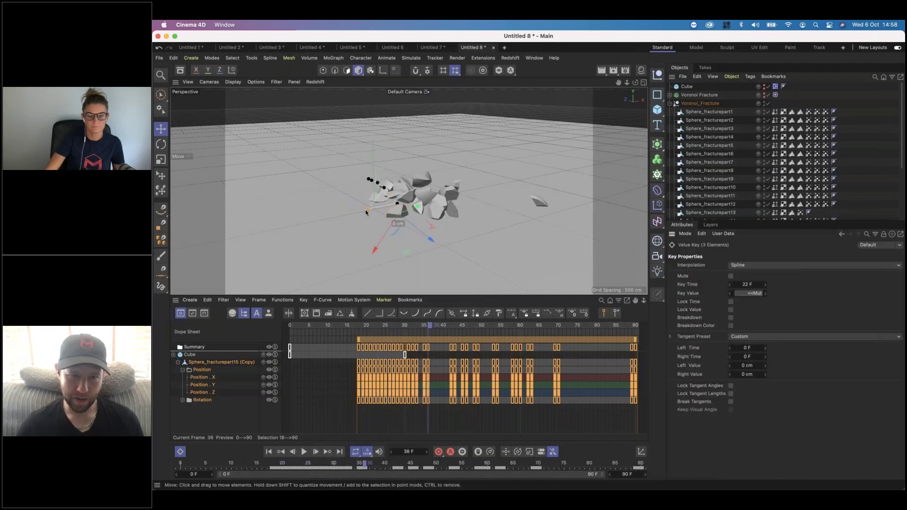
pyautogui.moveTo(428, 326); pyautogui.dragTo(372, 329)
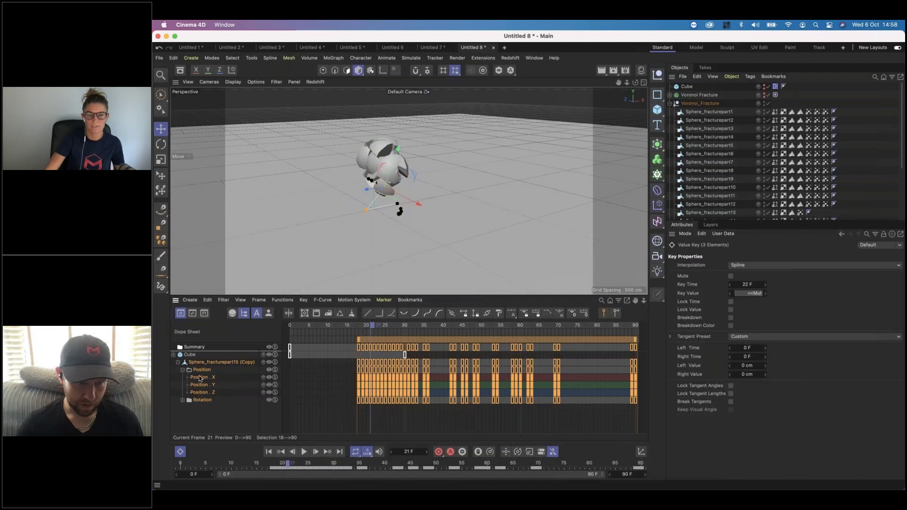
pyautogui.click(200, 377)
pyautogui.keyDown('shift'); pyautogui.click(199, 392); pyautogui.keyUp('shift')
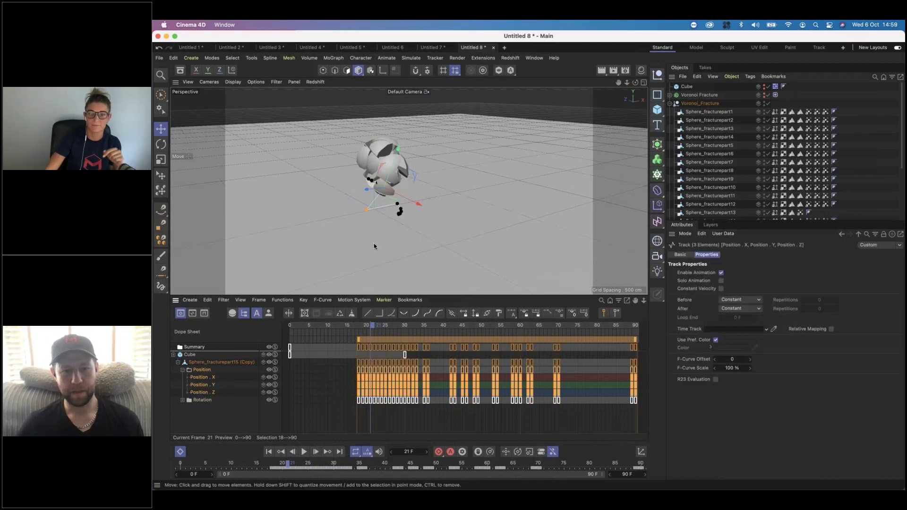
pyautogui.click(348, 326)
pyautogui.moveTo(462, 332); pyautogui.dragTo(445, 330)
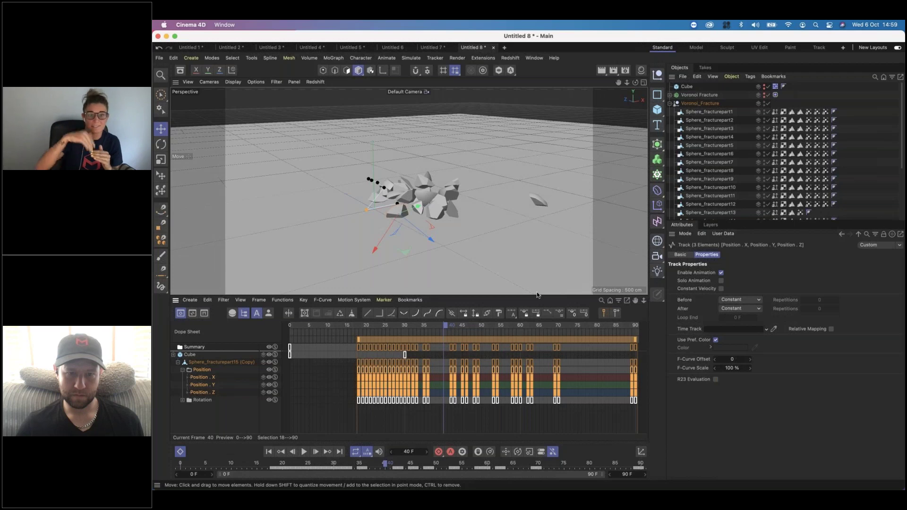
# Step: Create a new empty project, then switch to the existing Untitled 7 project
pyautogui.click(505, 48)
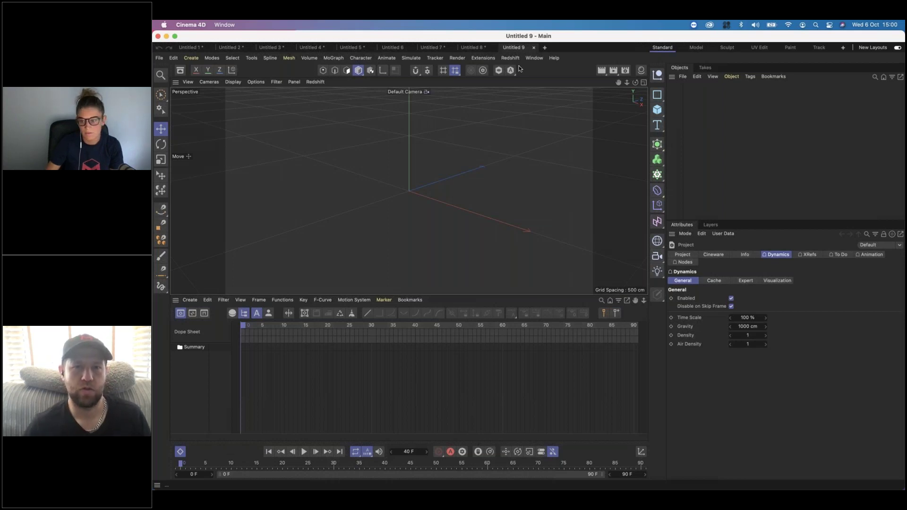
pyautogui.click(472, 47)
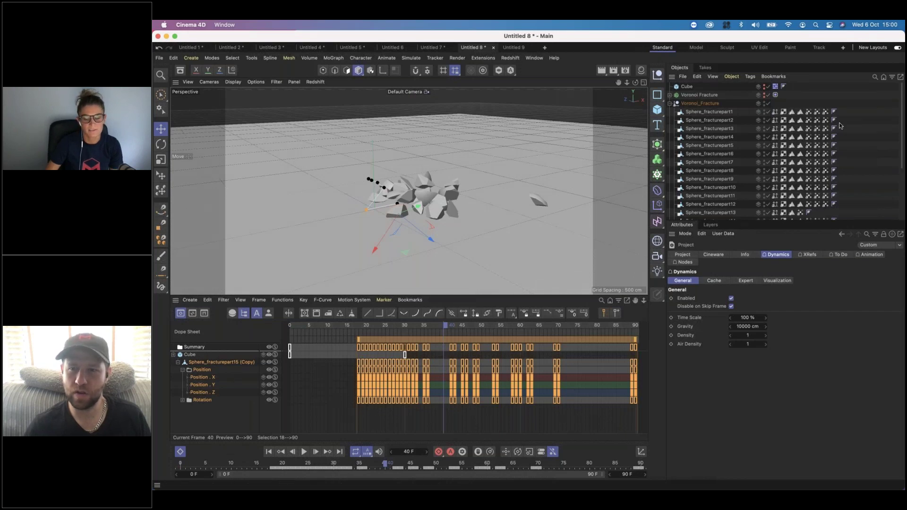
pyautogui.click(433, 47)
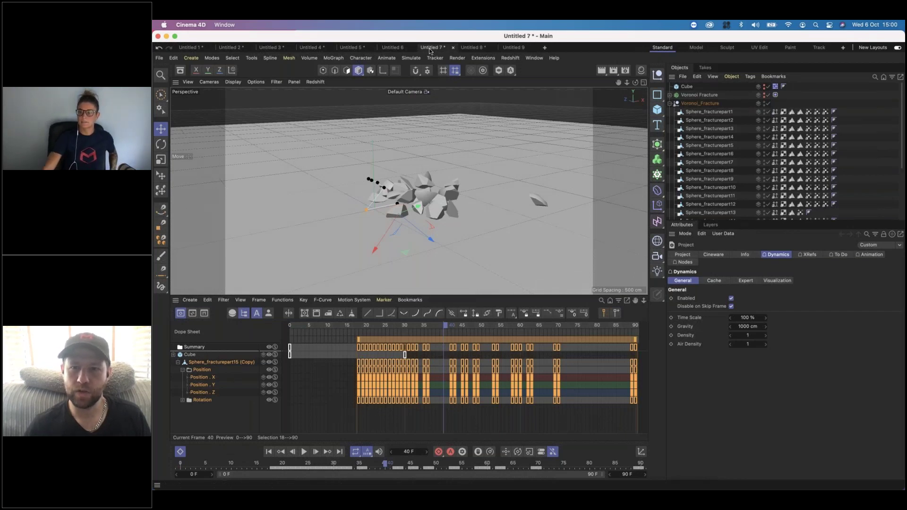
# Step: Show the Dynamics and Collision settings of the floor's Dynamics Body tag together
pyautogui.click(721, 95)
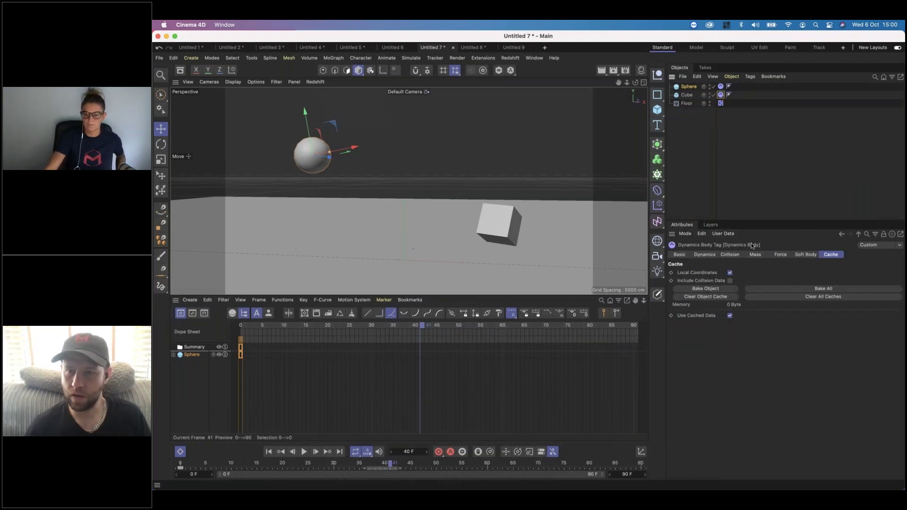
pyautogui.click(721, 104)
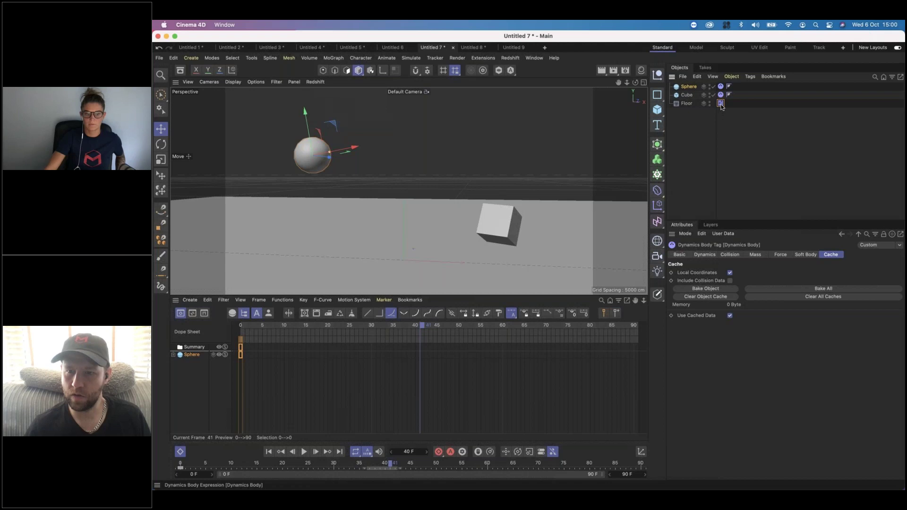
pyautogui.click(705, 255)
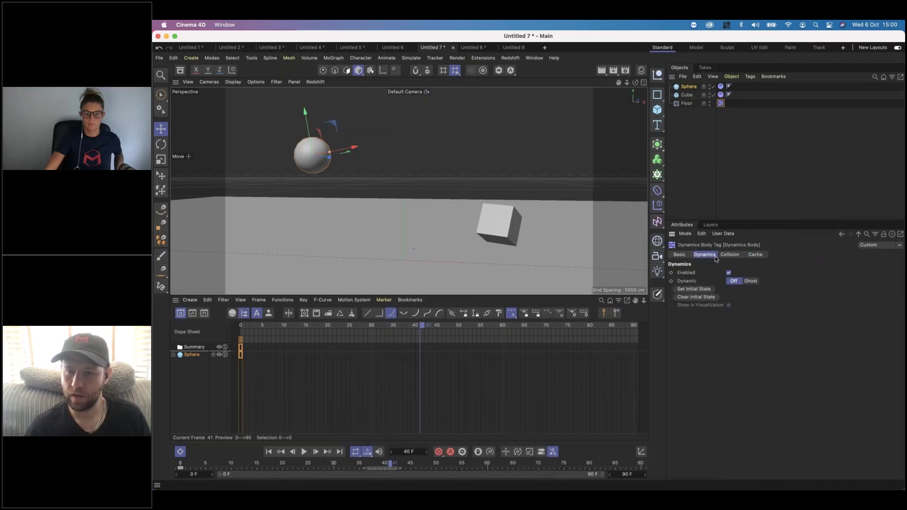
pyautogui.keyDown('shift'); pyautogui.click(722, 255); pyautogui.keyUp('shift')
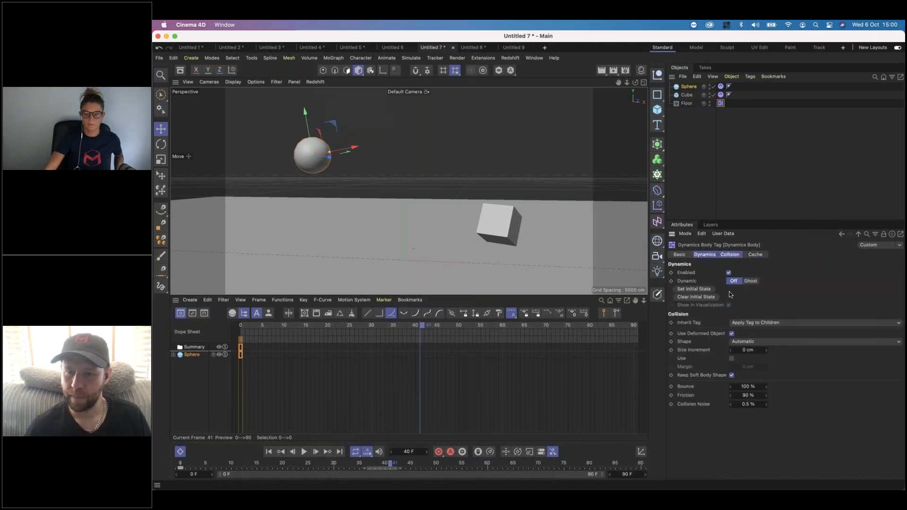
# Step: Review the collision shape options without changing them, then show the Expert dynamics settings of the project
pyautogui.click(753, 341)
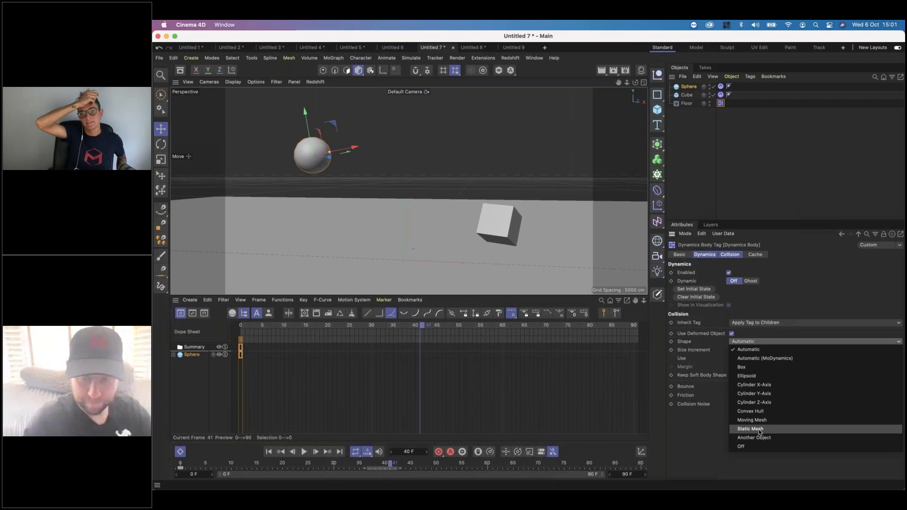
pyautogui.click(858, 296)
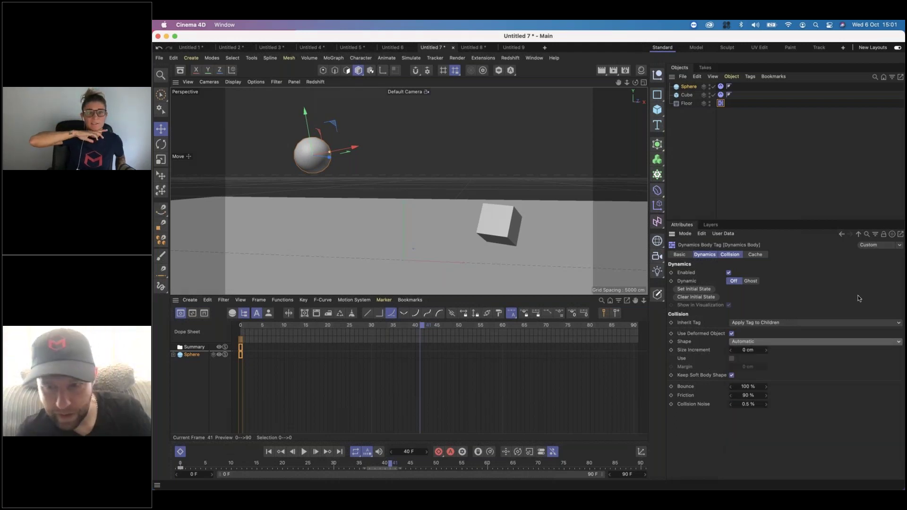
pyautogui.hotkey('ctrl', 'd')
pyautogui.click(743, 282)
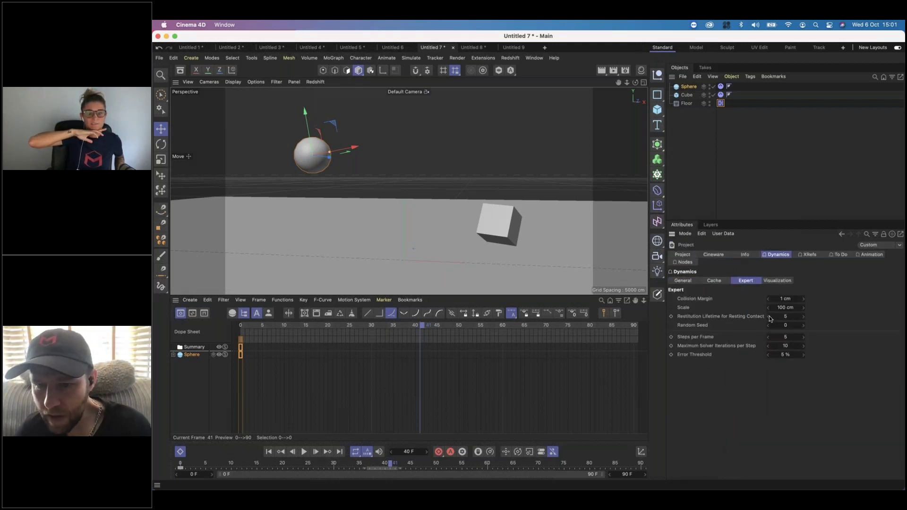
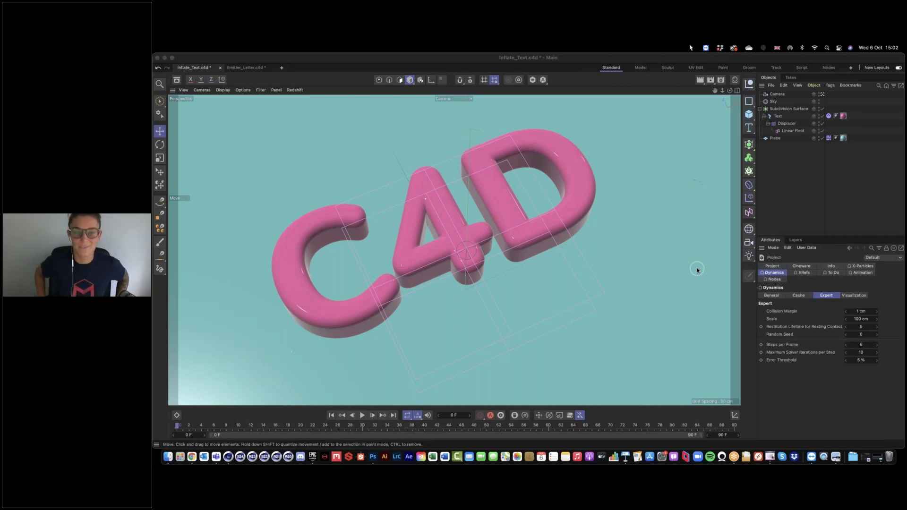
# Step: Select the plane in Inflate_Text.c4d, play the inflating C4D letters from the start and stop playback
pyautogui.click(661, 263)
pyautogui.click(643, 245)
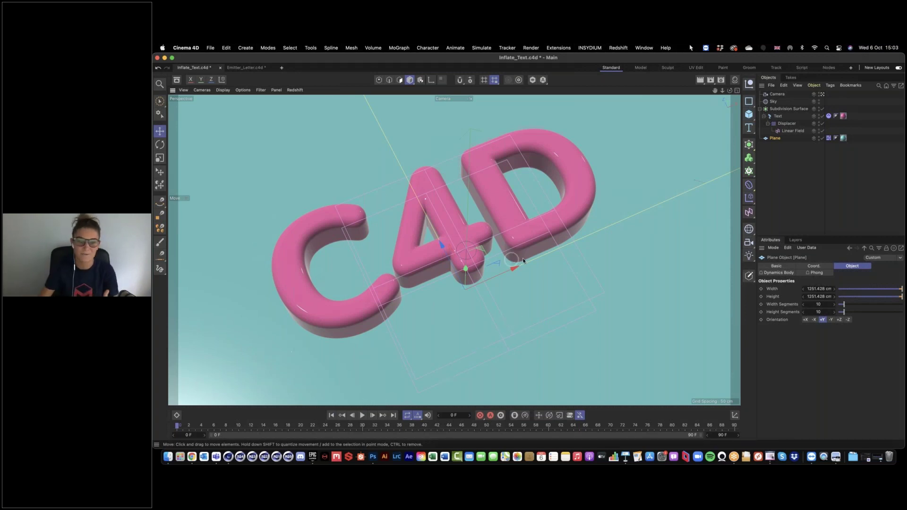
pyautogui.click(362, 415)
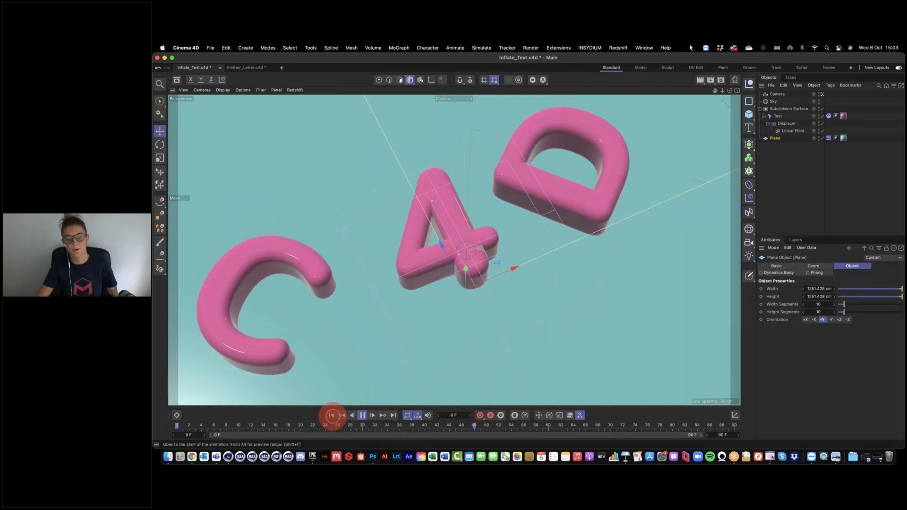
pyautogui.click(332, 415)
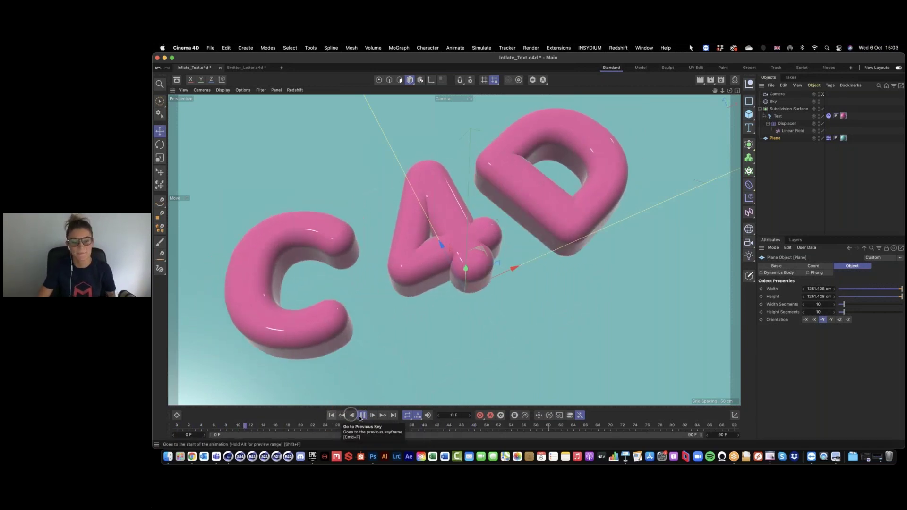
pyautogui.click(362, 416)
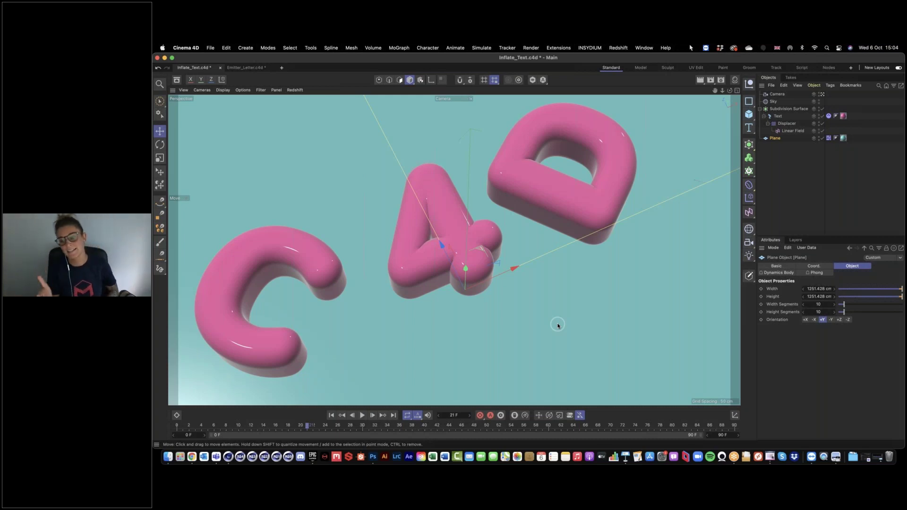
# Step: Switch to Emitter_Letter.c4d, play the sphere-filled letter S animation from the start and stop playback
pyautogui.click(247, 67)
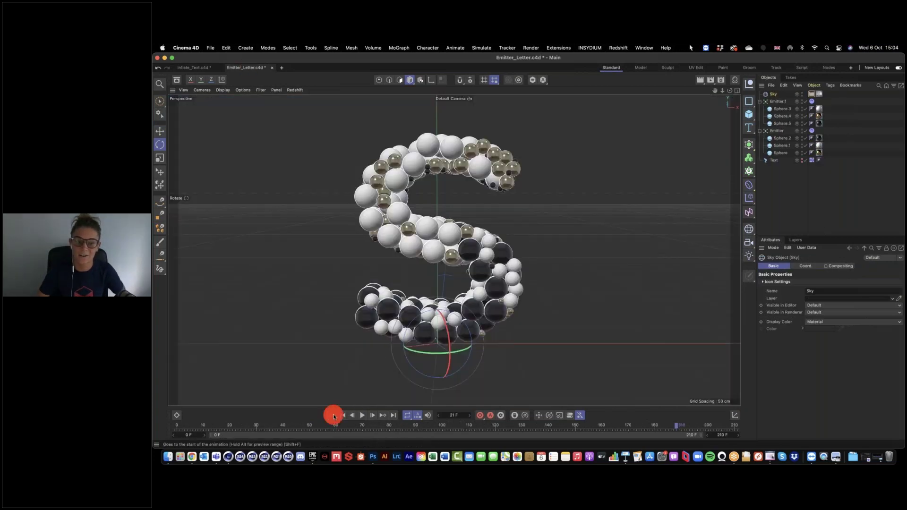
pyautogui.click(334, 415)
pyautogui.click(361, 415)
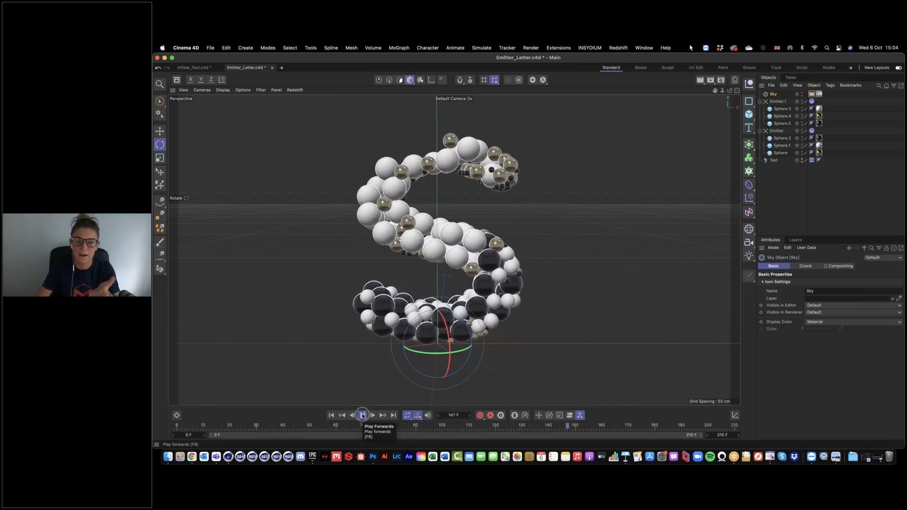
pyautogui.click(362, 415)
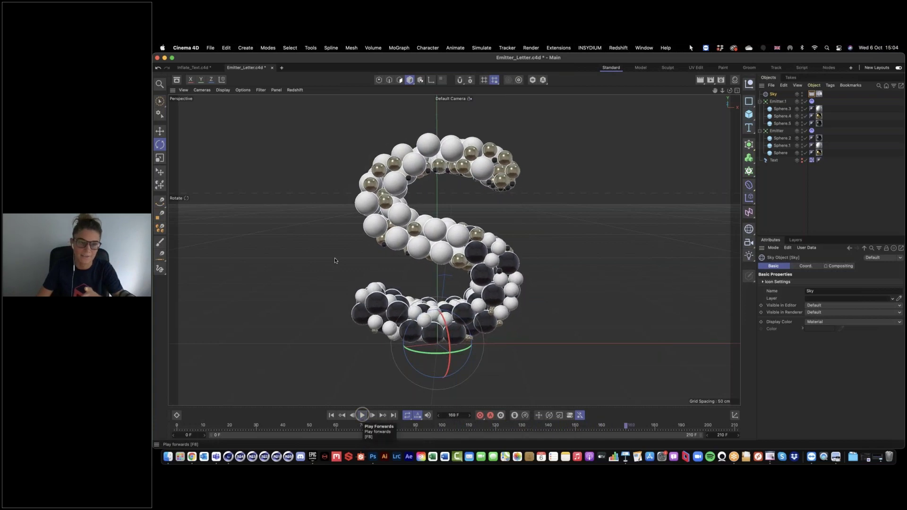
# Step: Create a new project, add a Plane and scale it up to serve as a large ground surface
pyautogui.click(282, 69)
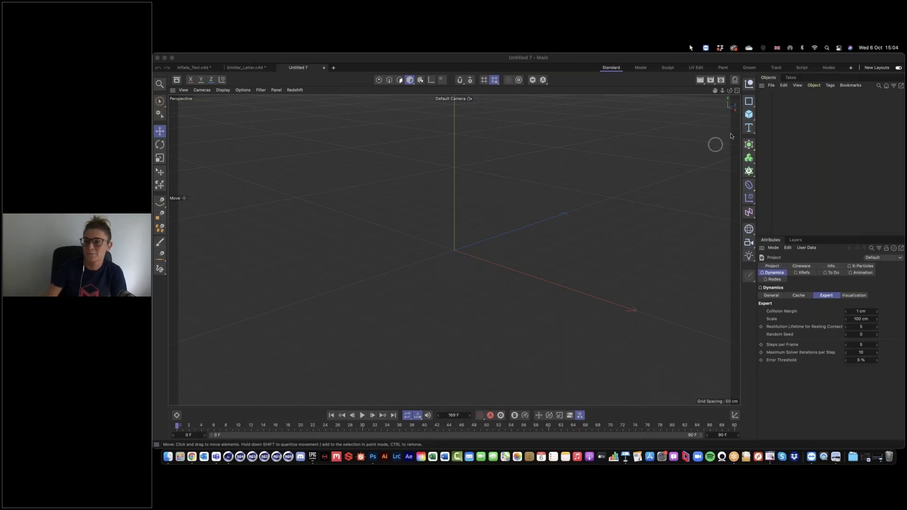
pyautogui.click(750, 119)
pyautogui.click(776, 137)
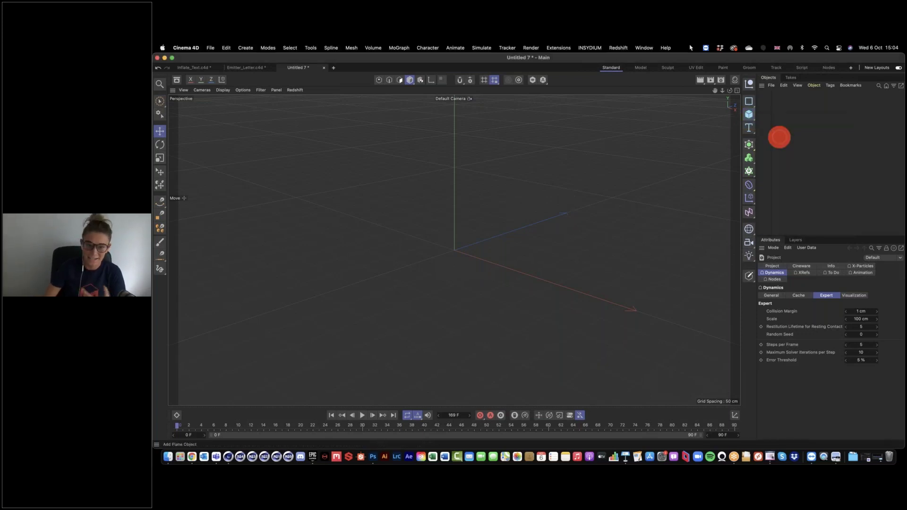
pyautogui.press('t')
pyautogui.moveTo(532, 250); pyautogui.dragTo(575, 251)
pyautogui.press('e')
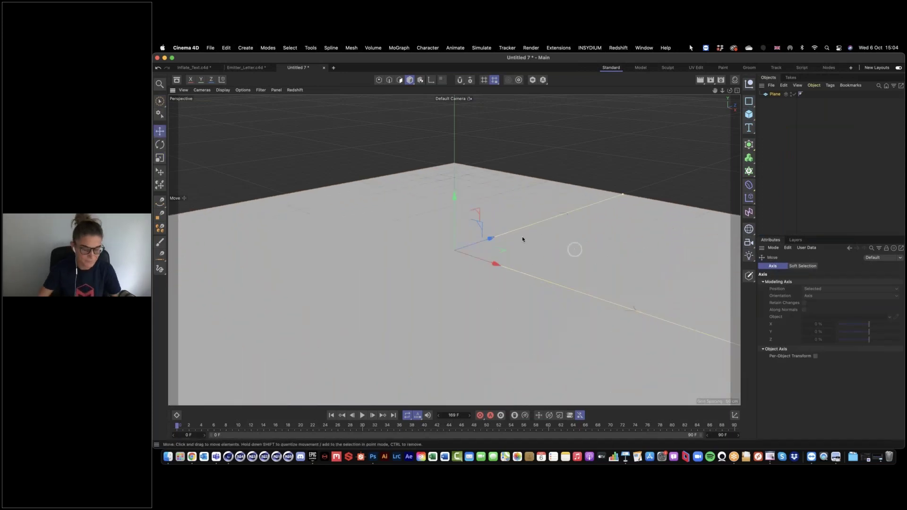
# Step: Add a Text object above the plane and set its text to C4D
pyautogui.keyDown('alt'); pyautogui.moveTo(523, 237); pyautogui.dragTo(776, 138); pyautogui.keyUp('alt')
pyautogui.click(598, 276)
pyautogui.moveTo(577, 270)
pyautogui.keyDown('alt'); pyautogui.mouseDown()
pyautogui.moveTo(573, 263)
pyautogui.moveTo(604, 239)
pyautogui.moveTo(579, 253)
pyautogui.mouseUp(); pyautogui.keyUp('alt')
pyautogui.moveTo(828, 314); pyautogui.dragTo(780, 310)
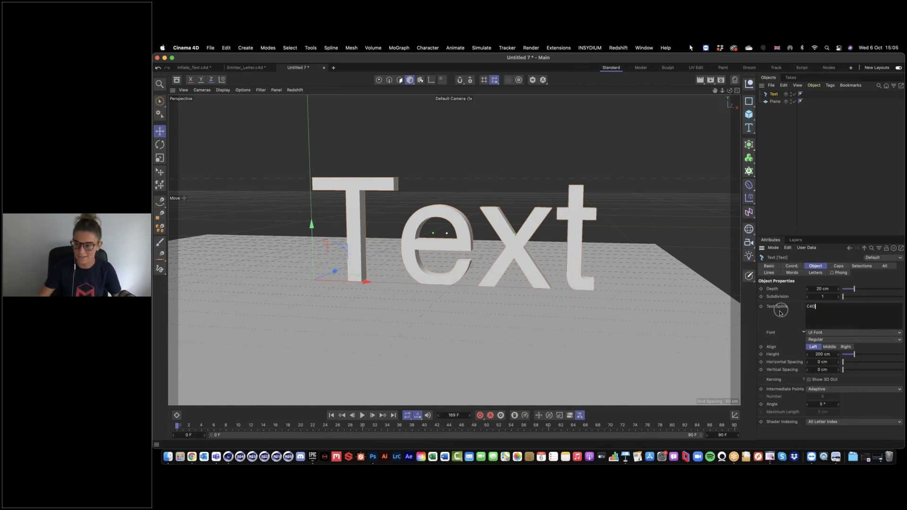
pyautogui.write('C4D')
pyautogui.click(795, 318)
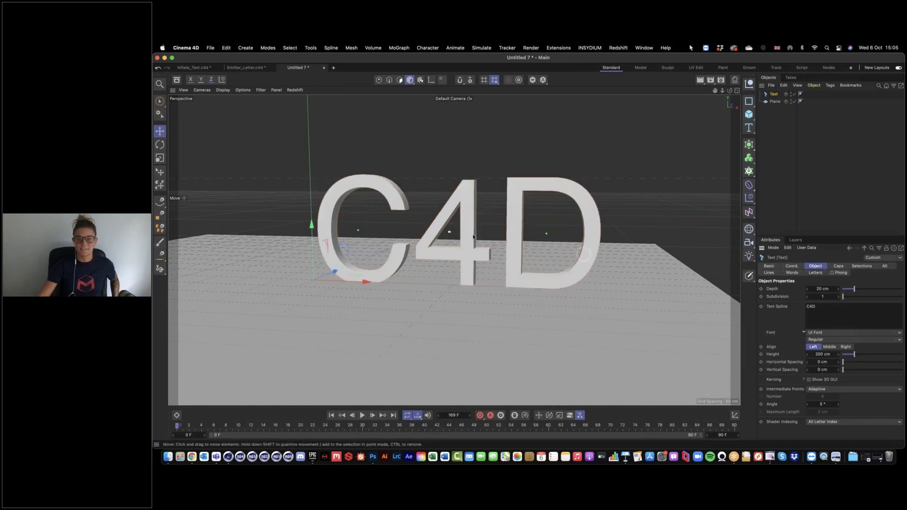
pyautogui.keyDown('alt'); pyautogui.moveTo(471, 241); pyautogui.dragTo(549, 250); pyautogui.keyUp('alt')
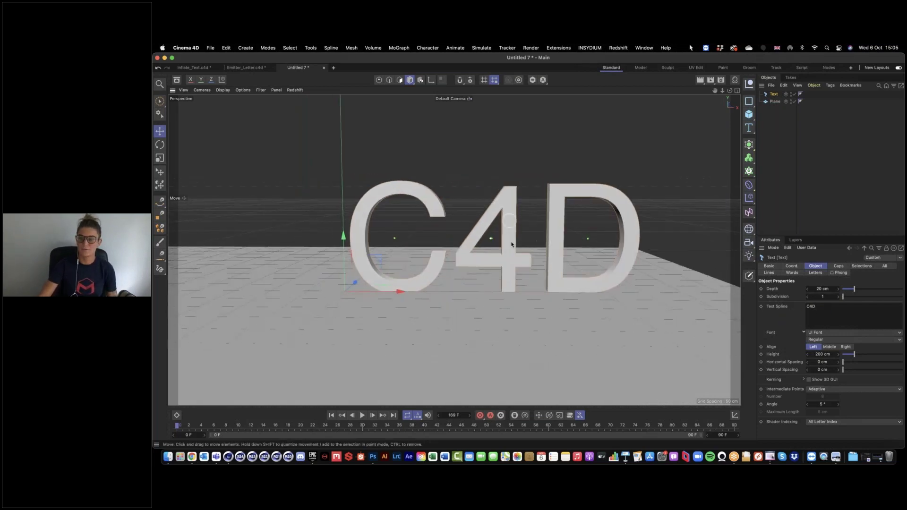
# Step: Set the alignment of the C4D text object to Middle so it is centred on its axis
pyautogui.click(828, 347)
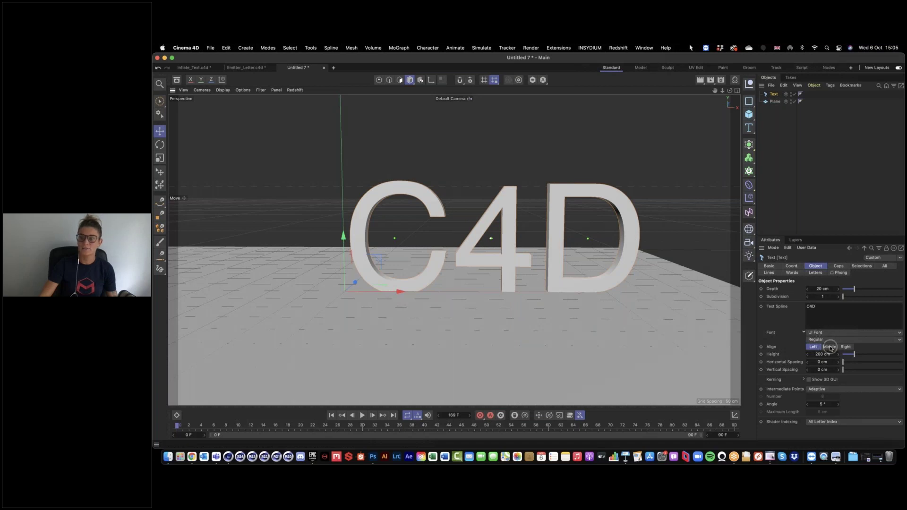
pyautogui.moveTo(480, 266)
pyautogui.keyDown('alt'); pyautogui.mouseDown()
pyautogui.moveTo(511, 269)
pyautogui.moveTo(453, 293)
pyautogui.mouseUp(); pyautogui.keyUp('alt')
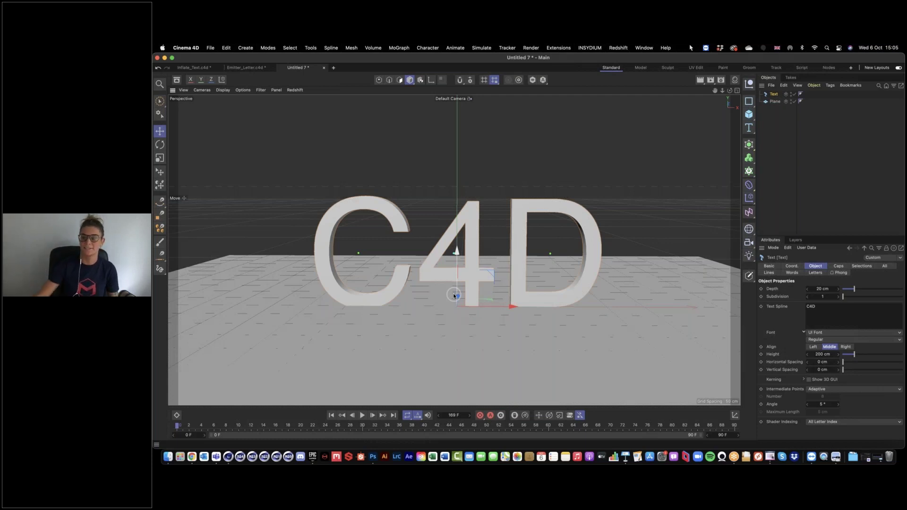
pyautogui.click(851, 397)
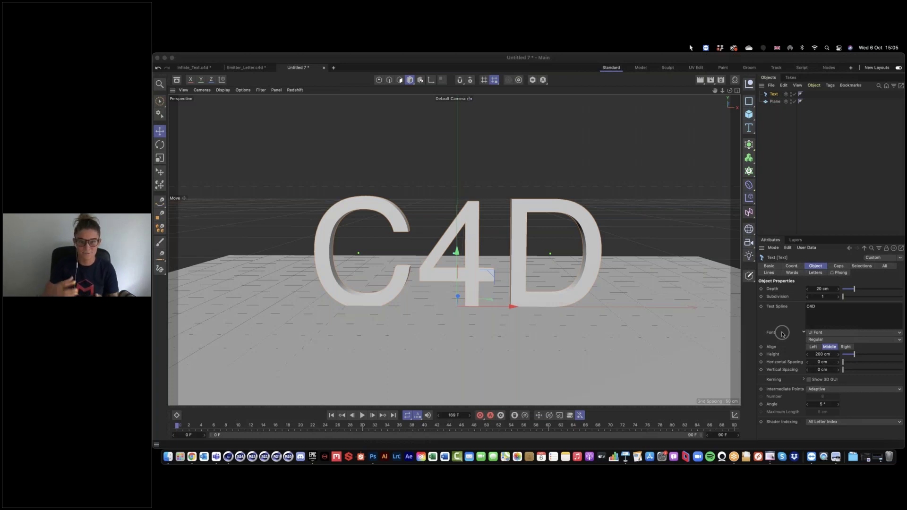
# Step: Change the C4D text's font to Nunito in the Black style
pyautogui.click(815, 333)
pyautogui.scroll(5, 815, 333)
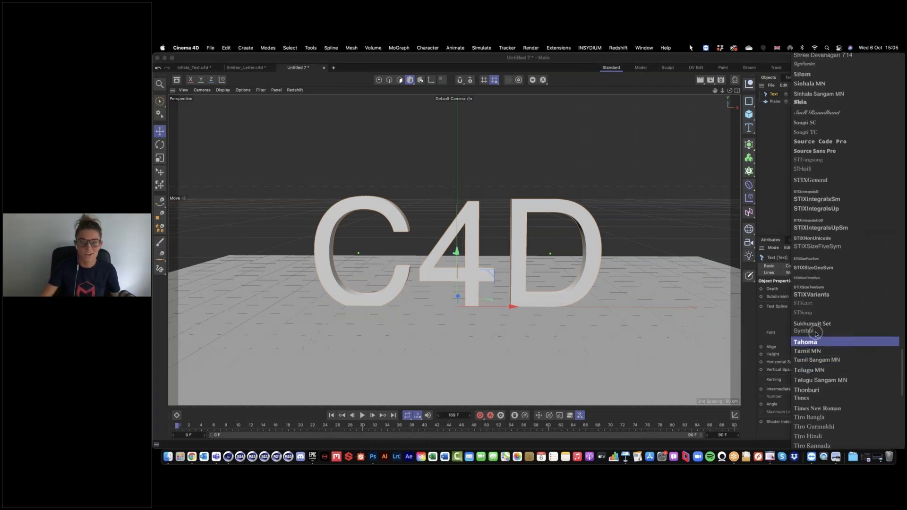
pyautogui.scroll(3, 815, 333)
pyautogui.scroll(10, 815, 334)
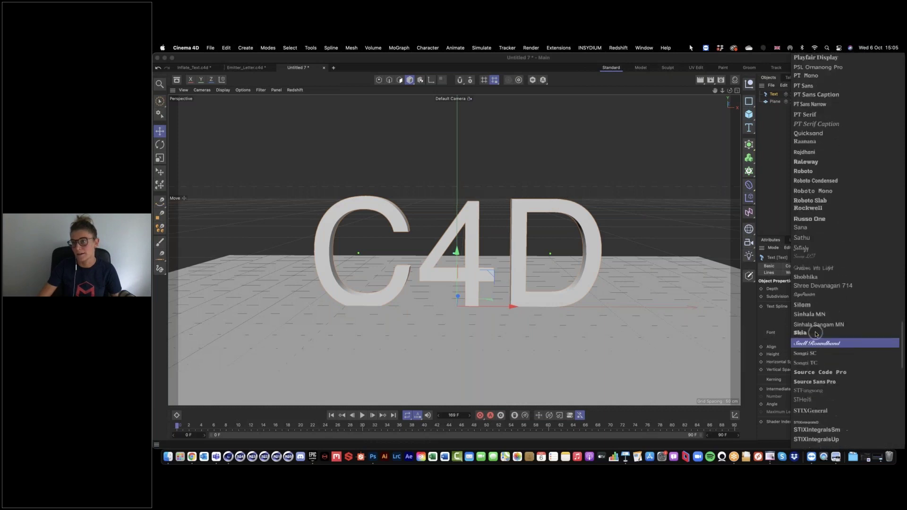
pyautogui.scroll(8, 815, 334)
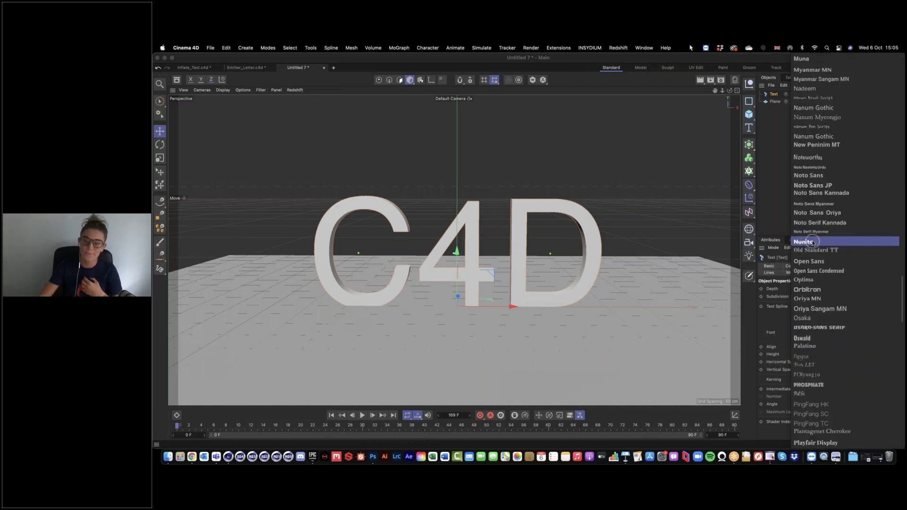
pyautogui.click(812, 242)
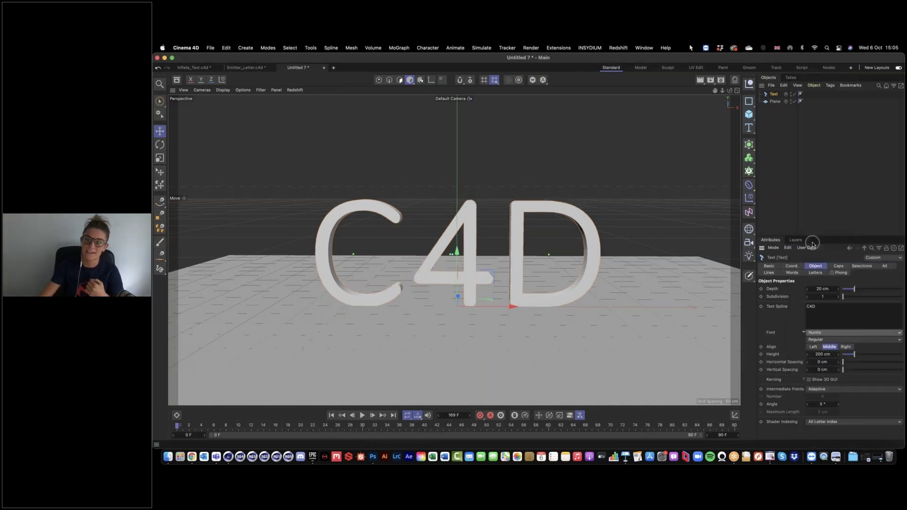
pyautogui.click(822, 340)
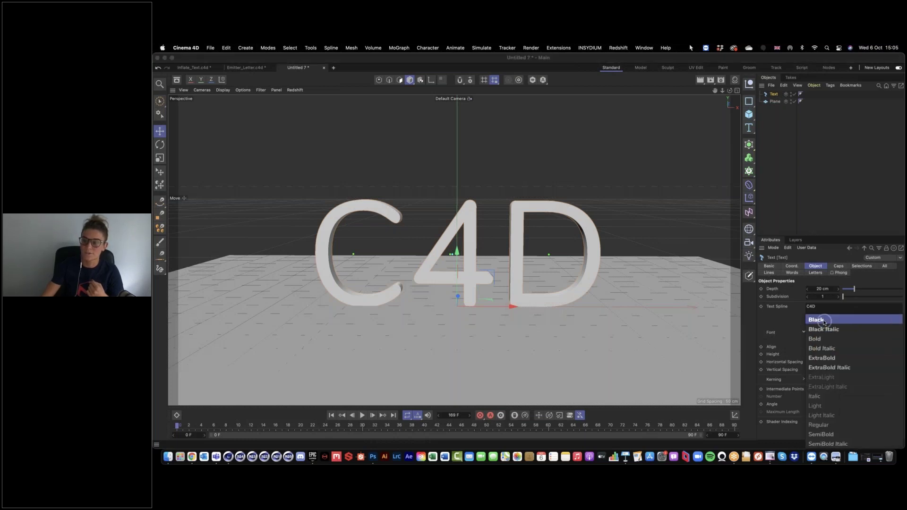
pyautogui.click(824, 321)
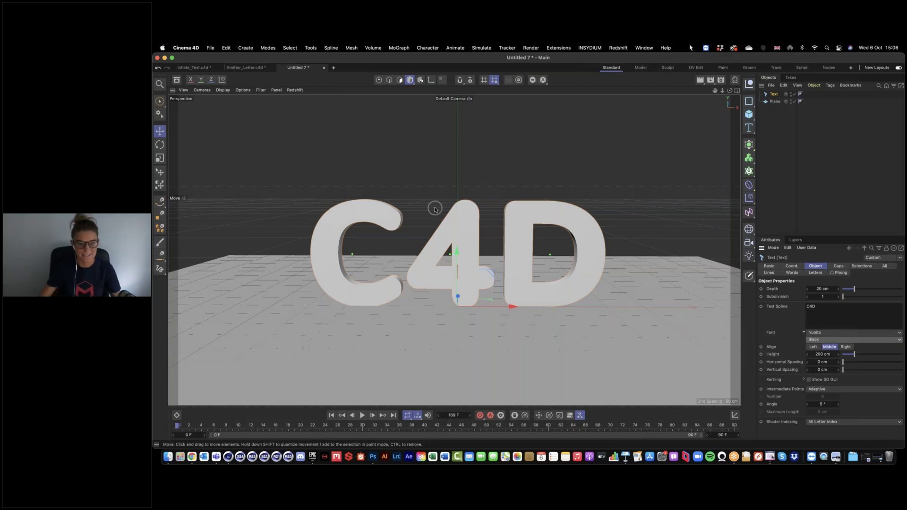
# Step: Set the extrusion depth of the C4D text to 30 cm
pyautogui.click(381, 235)
pyautogui.moveTo(381, 234)
pyautogui.keyDown('alt'); pyautogui.mouseDown()
pyautogui.moveTo(437, 227)
pyautogui.moveTo(381, 223)
pyautogui.mouseUp(); pyautogui.keyUp('alt')
pyautogui.click(381, 223)
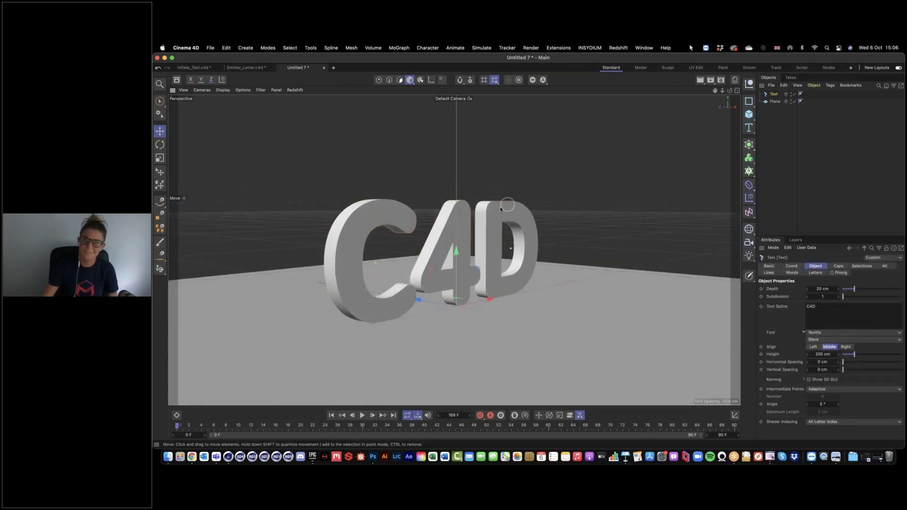
pyautogui.doubleClick(822, 289)
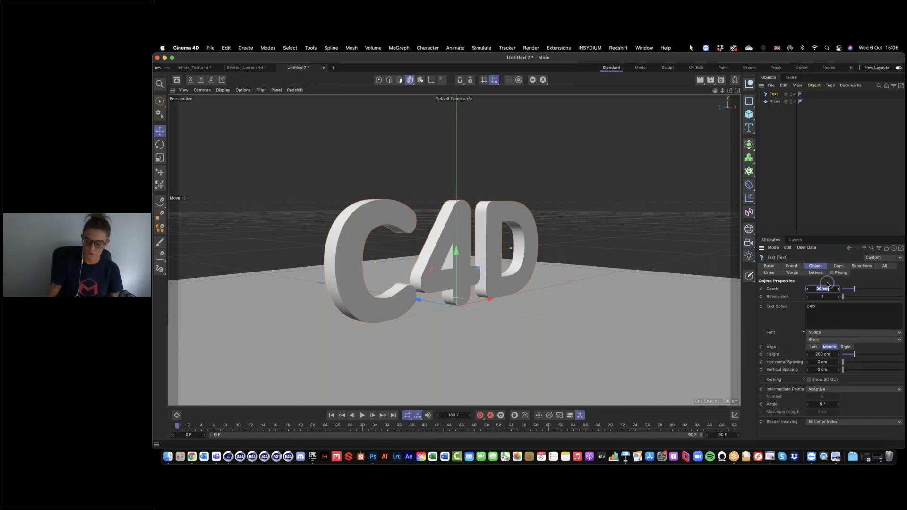
pyautogui.write('30')
pyautogui.press('Return')
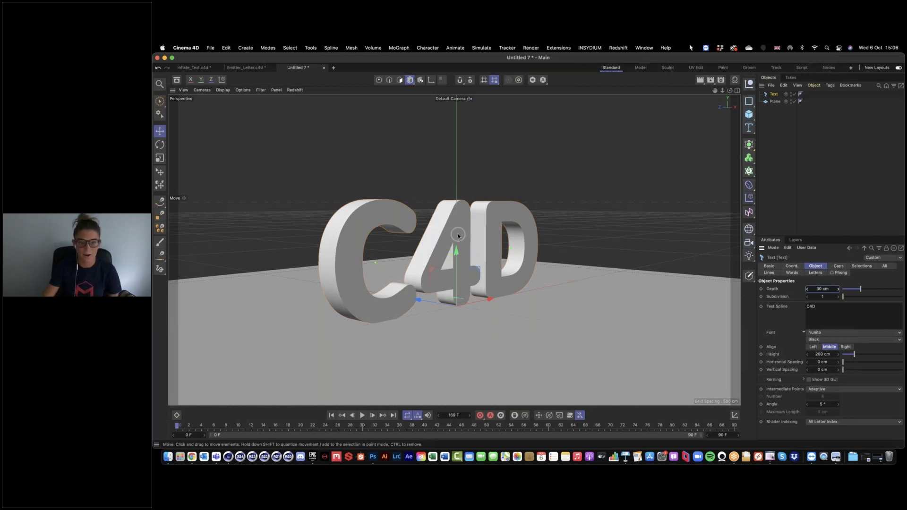
# Step: Rotate the C4D text to a pitch of -90° so it lies flat on the ground plane
pyautogui.press('r')
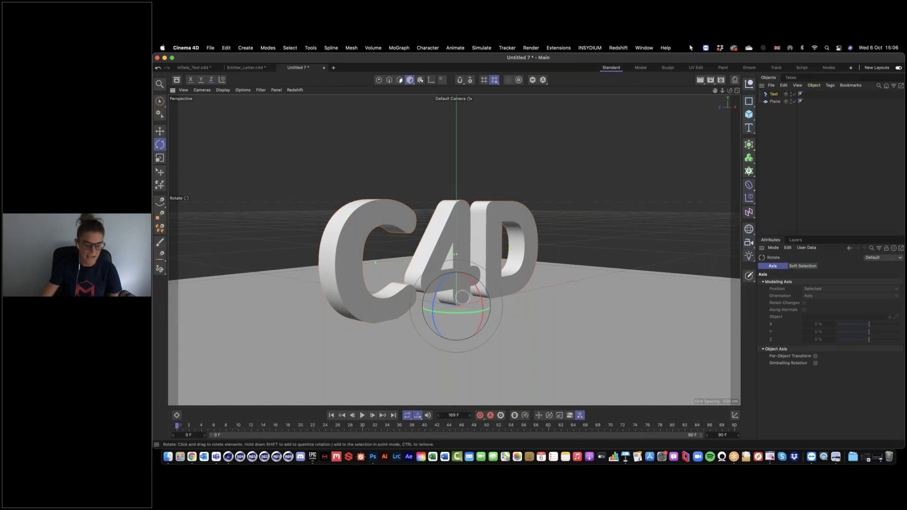
pyautogui.moveTo(449, 300); pyautogui.dragTo(473, 290)
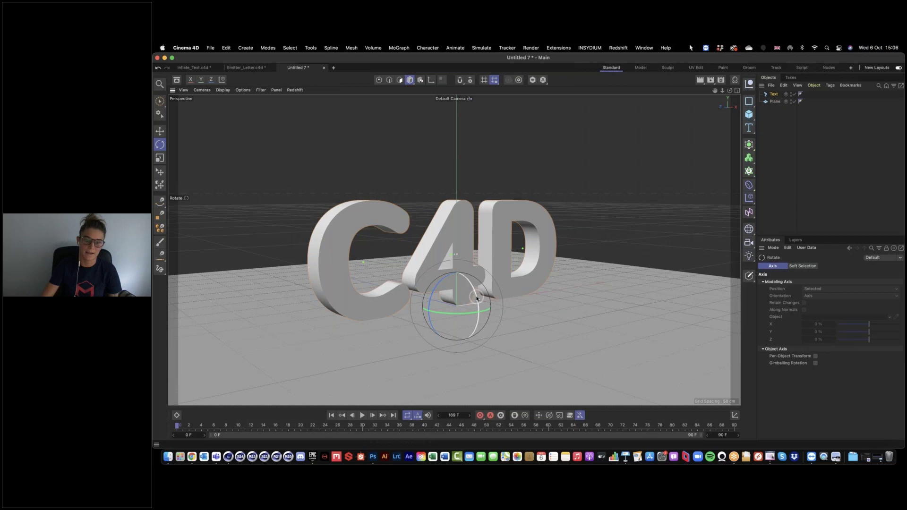
pyautogui.click(477, 298)
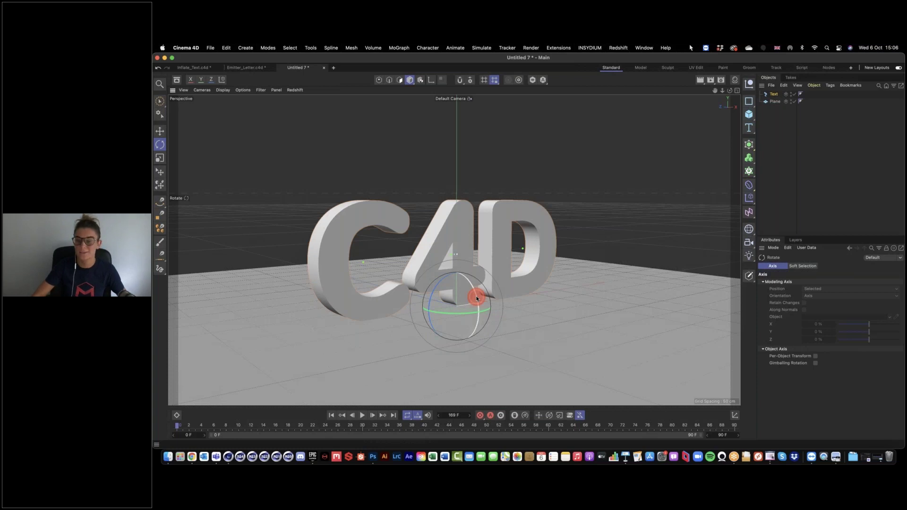
pyautogui.moveTo(476, 297); pyautogui.dragTo(456, 266)
pyautogui.moveTo(453, 261); pyautogui.dragTo(441, 250)
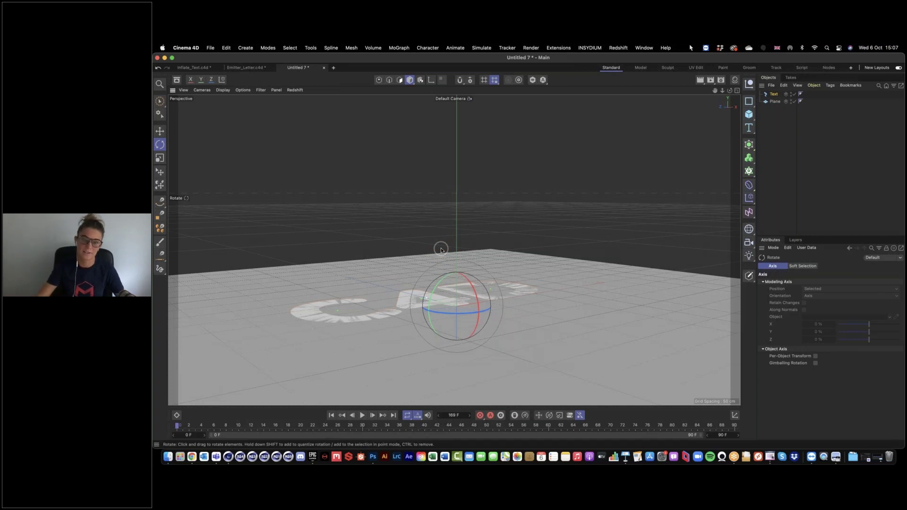
pyautogui.click(441, 249)
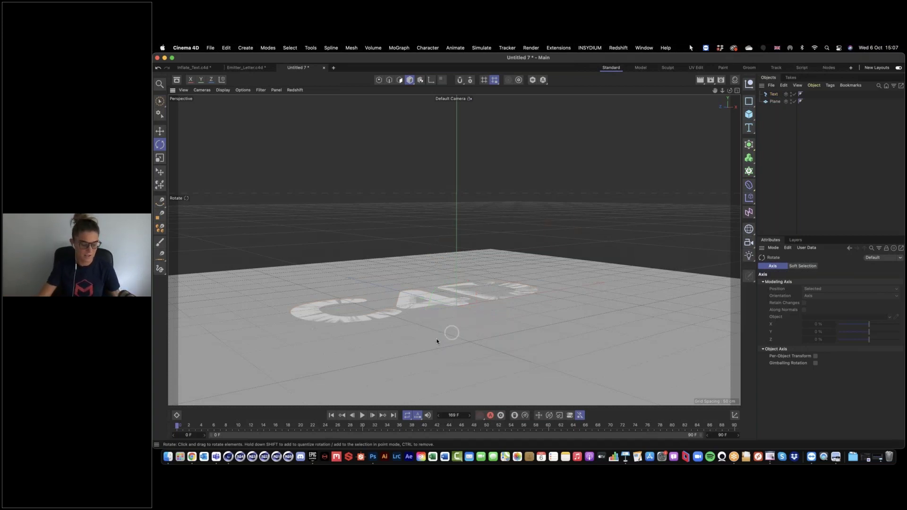
# Step: Raise the flat C4D text above the plane by setting its Y position to 30 cm
pyautogui.moveTo(429, 355)
pyautogui.keyDown('alt'); pyautogui.mouseDown()
pyautogui.moveTo(442, 332)
pyautogui.moveTo(423, 368)
pyautogui.mouseUp(); pyautogui.keyUp('alt')
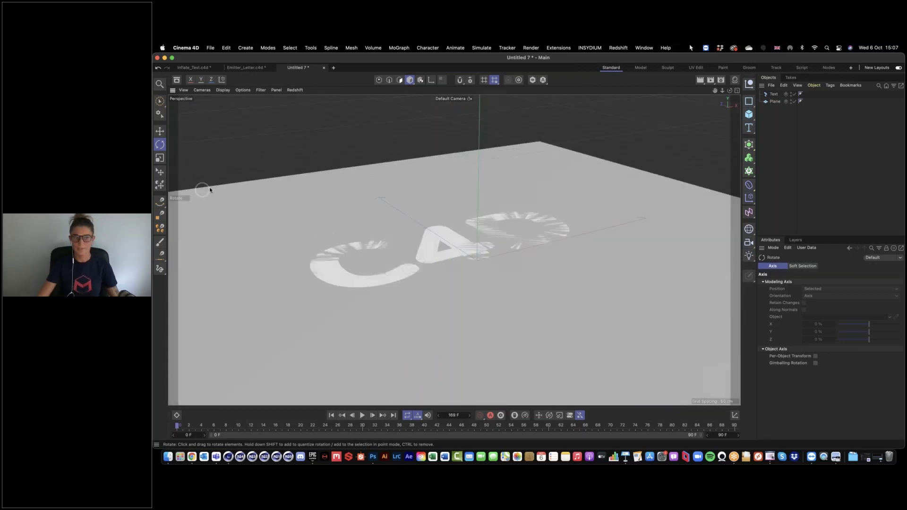
pyautogui.press('e')
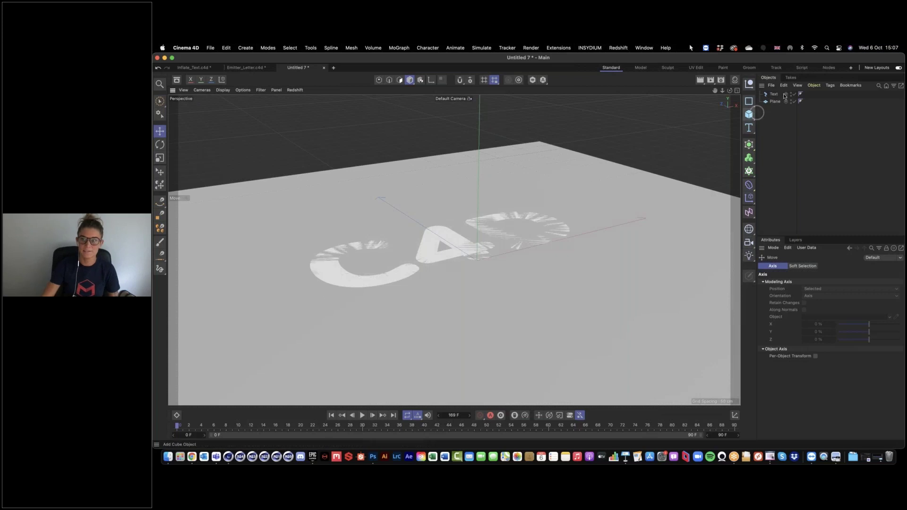
pyautogui.click(774, 94)
pyautogui.press('e')
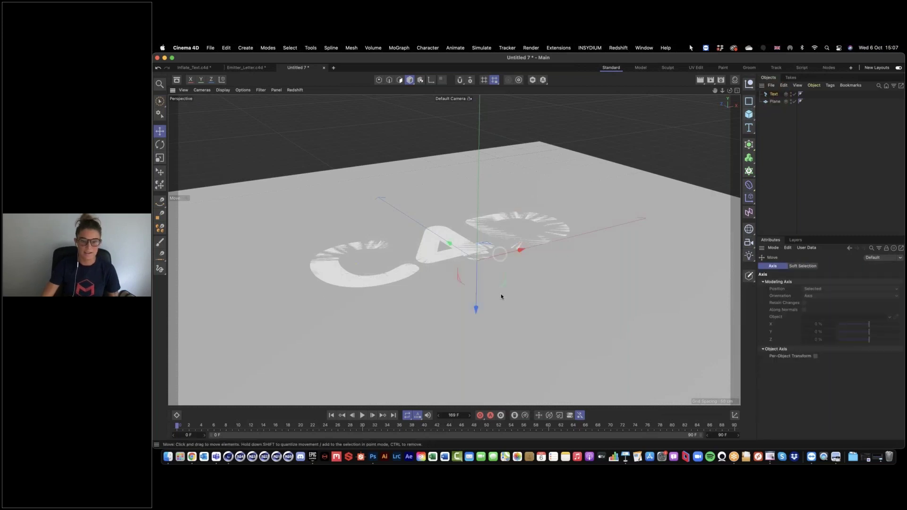
pyautogui.moveTo(476, 308)
pyautogui.mouseDown()
pyautogui.moveTo(479, 296)
pyautogui.moveTo(476, 310)
pyautogui.mouseUp()
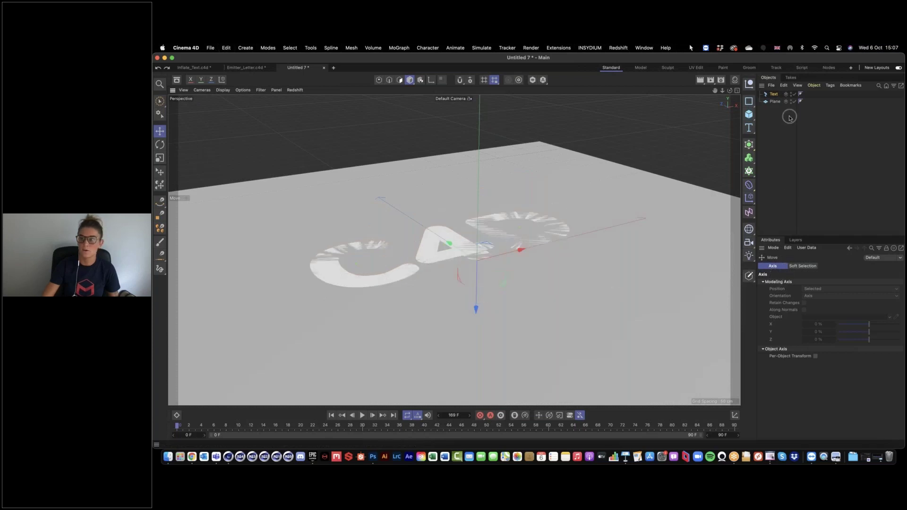
pyautogui.click(776, 97)
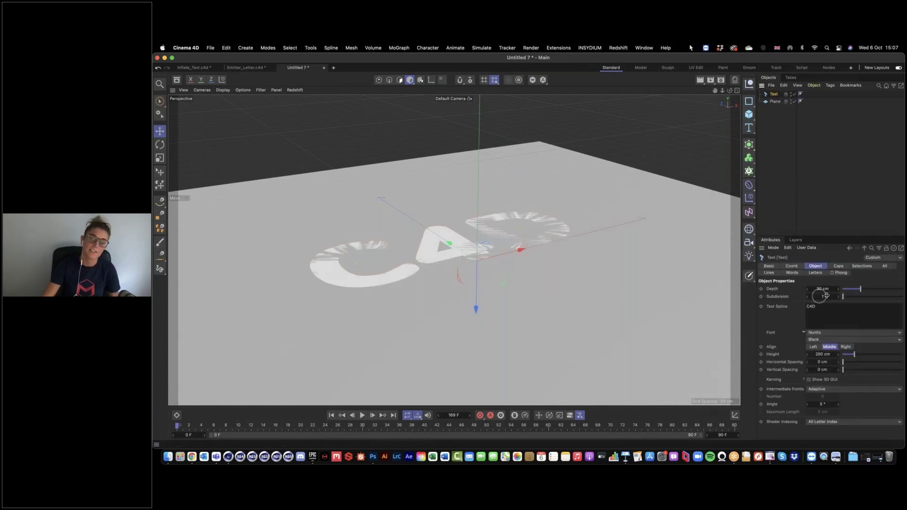
pyautogui.click(792, 266)
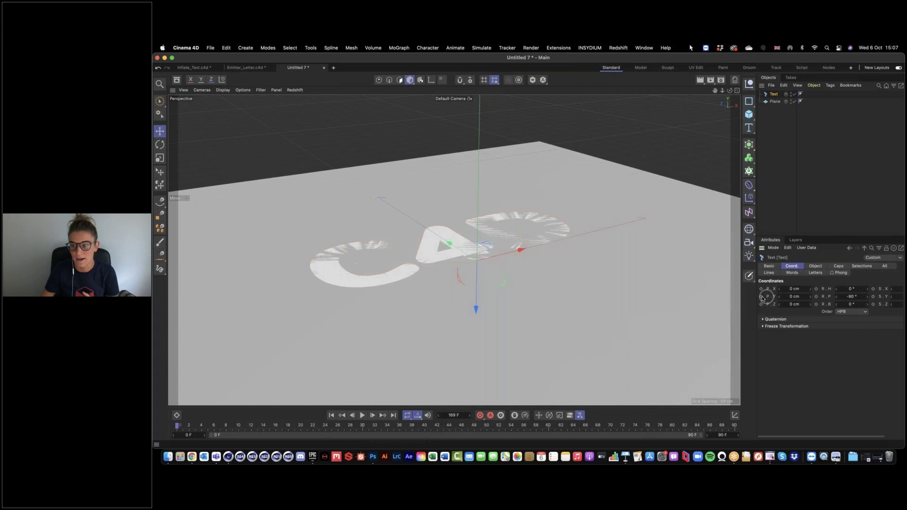
pyautogui.click(798, 297)
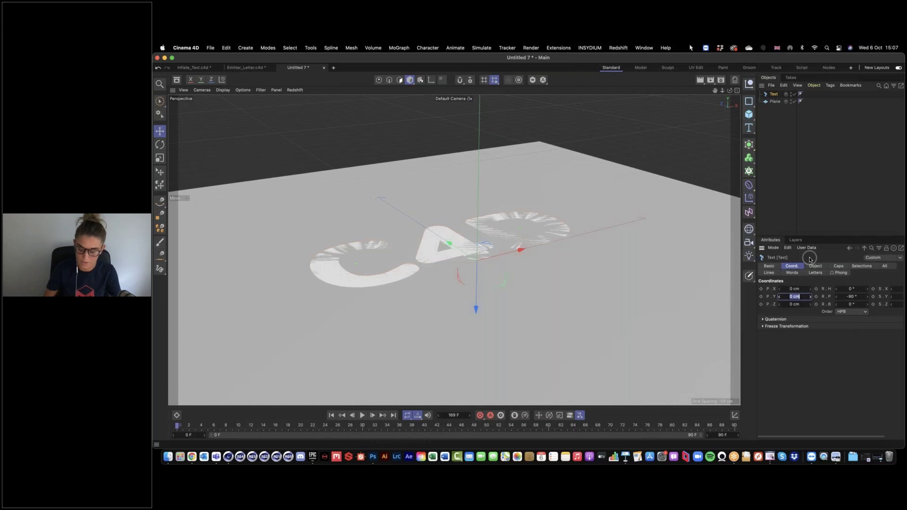
pyautogui.write('30')
pyautogui.press('Return')
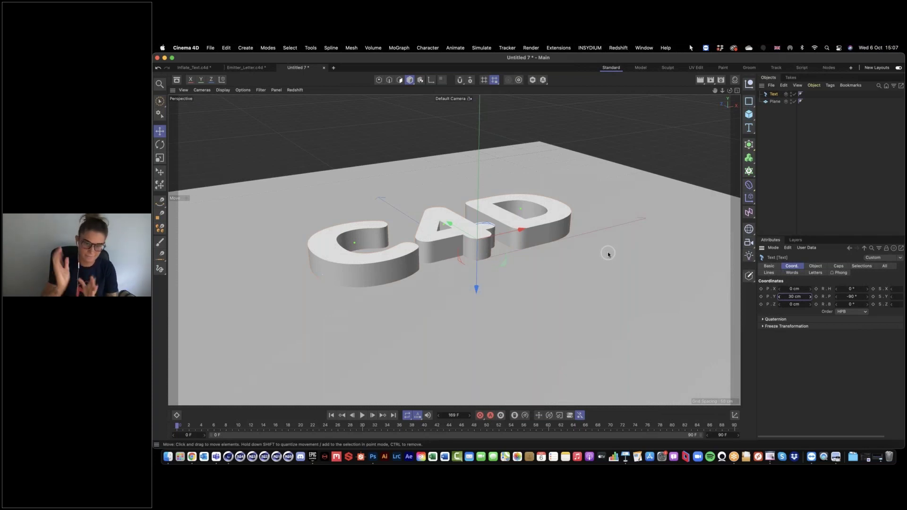
# Step: Give the caps of the C4D text a round bevel with a size of 10 cm
pyautogui.keyDown('alt'); pyautogui.moveTo(511, 228); pyautogui.dragTo(474, 233); pyautogui.keyUp('alt')
pyautogui.click(634, 159)
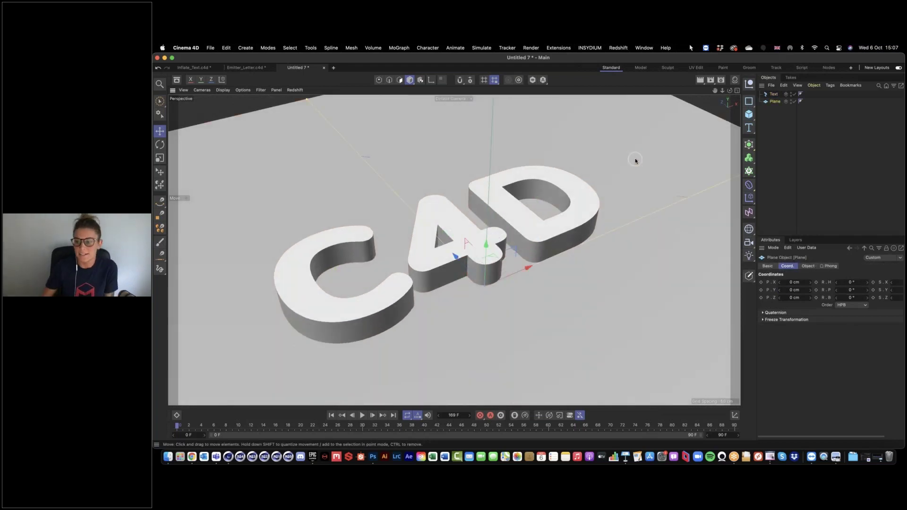
pyautogui.click(774, 94)
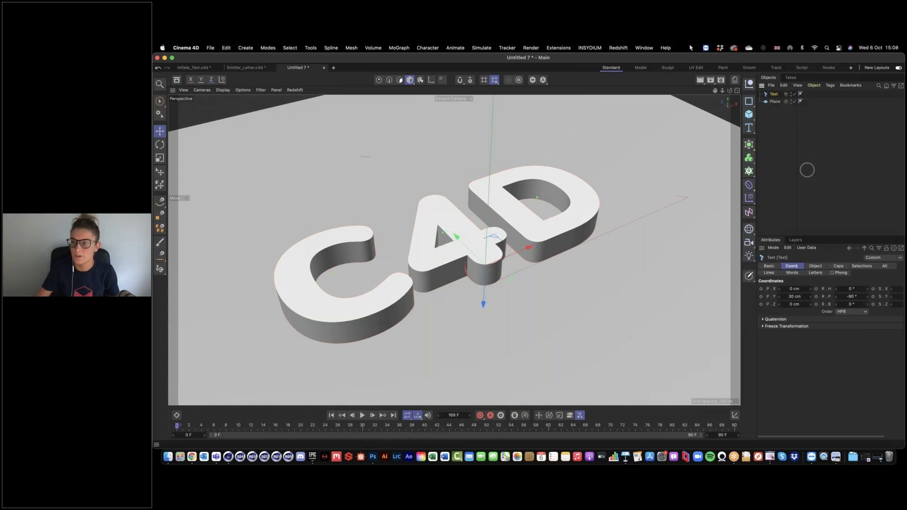
pyautogui.click(838, 266)
pyautogui.click(838, 266)
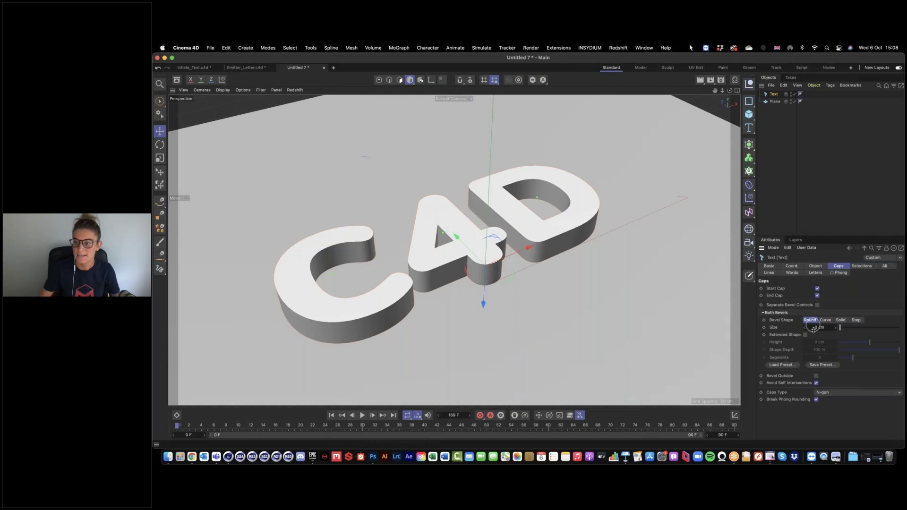
pyautogui.moveTo(841, 329); pyautogui.dragTo(846, 329)
pyautogui.keyDown('alt'); pyautogui.moveTo(348, 266); pyautogui.dragTo(376, 284); pyautogui.keyUp('alt')
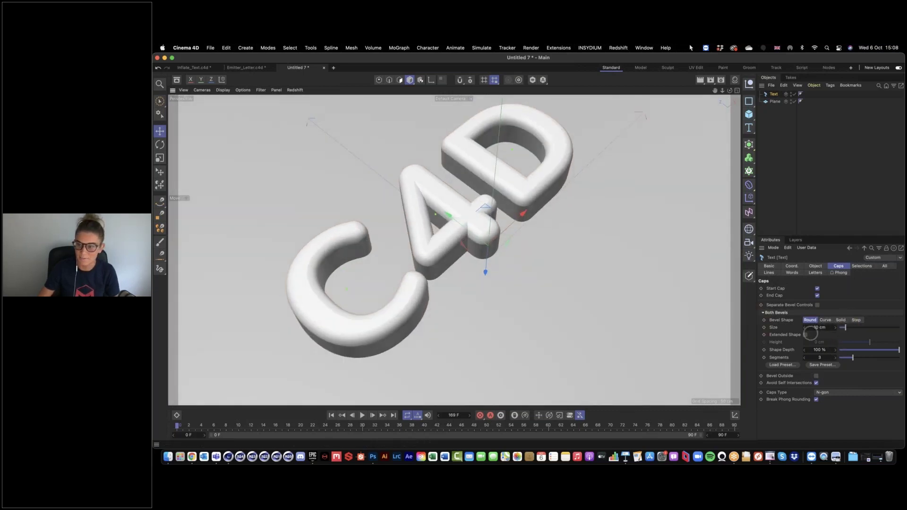
# Step: Switch the viewport to shading with wireframe lines to show the topology of the letters' bevels up close
pyautogui.keyDown('alt'); pyautogui.moveTo(449, 232); pyautogui.dragTo(377, 206); pyautogui.keyUp('alt')
pyautogui.moveTo(377, 206)
pyautogui.keyDown('alt'); pyautogui.mouseDown(button='right')
pyautogui.moveTo(421, 192)
pyautogui.moveTo(381, 198)
pyautogui.mouseUp(button='right'); pyautogui.keyUp('alt')
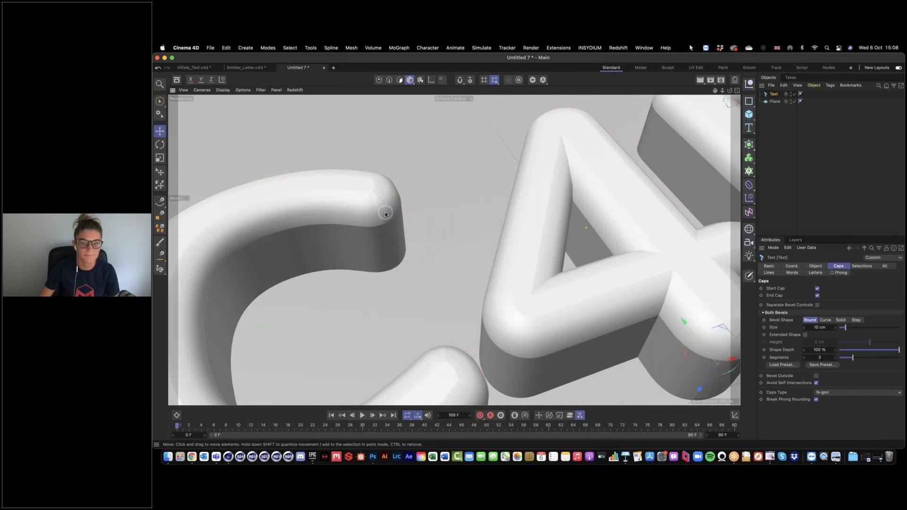
pyautogui.keyDown('alt'); pyautogui.moveTo(385, 214); pyautogui.dragTo(418, 202, button='middle'); pyautogui.keyUp('alt')
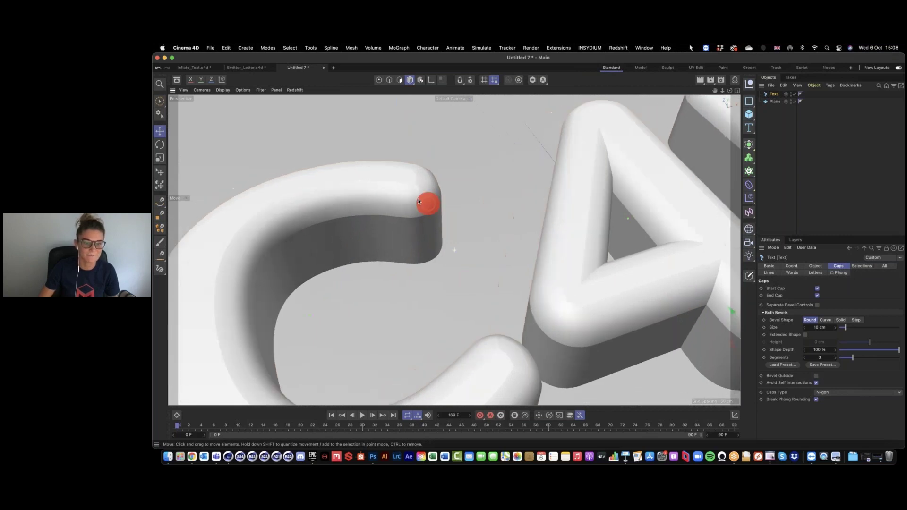
pyautogui.click(223, 90)
pyautogui.click(238, 109)
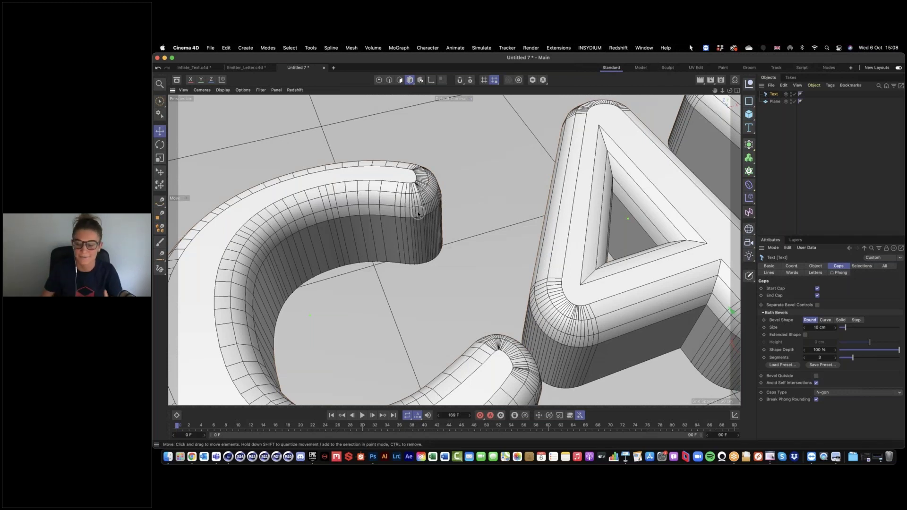
# Step: Increase the number of bevel segments on the C4D text's caps to 9
pyautogui.click(822, 358)
pyautogui.write('0')
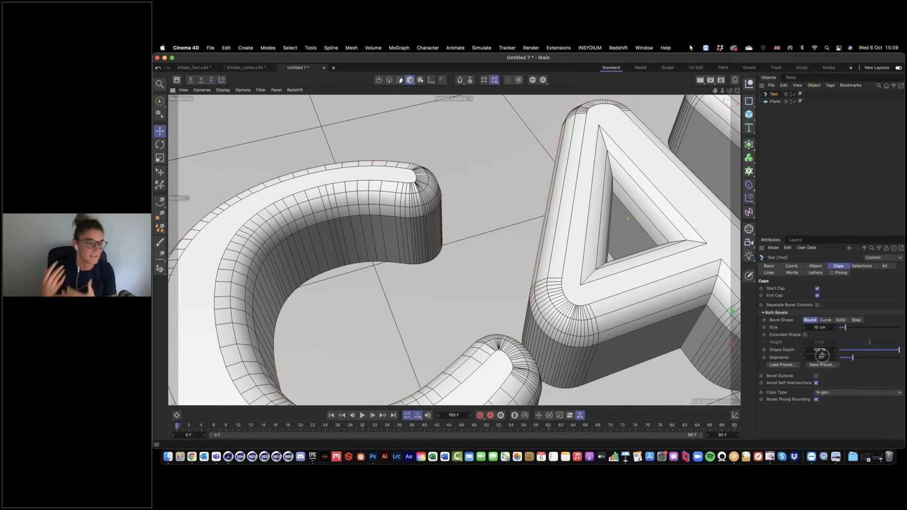
pyautogui.click(835, 358)
pyautogui.click(835, 358)
pyautogui.click(835, 358)
pyautogui.click(835, 358)
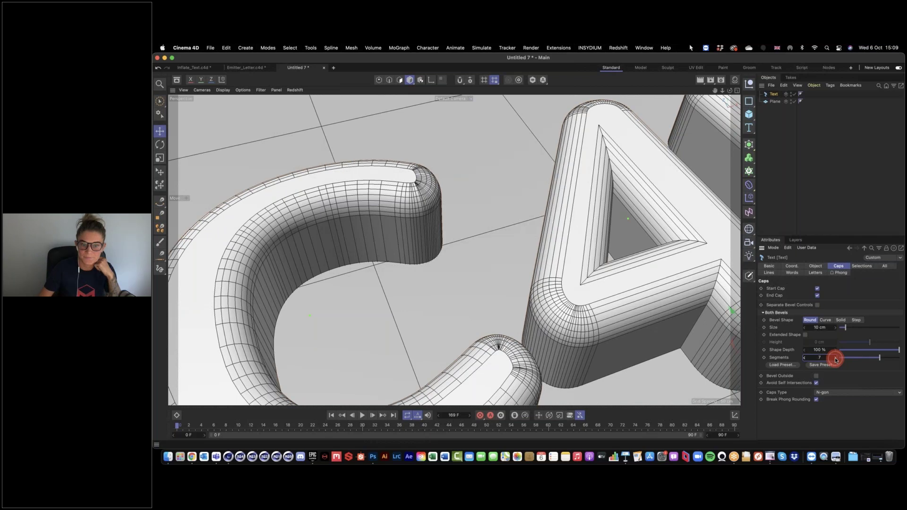
pyautogui.click(835, 358)
pyautogui.click(836, 358)
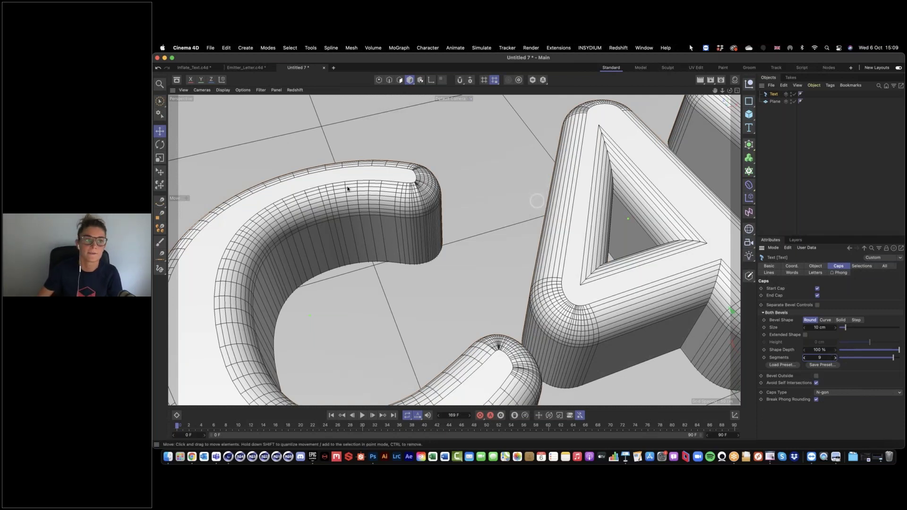
# Step: Switch the viewport to plain Gouraud shading without wireframe lines and frame the whole C4D text
pyautogui.click(223, 90)
pyautogui.click(234, 97)
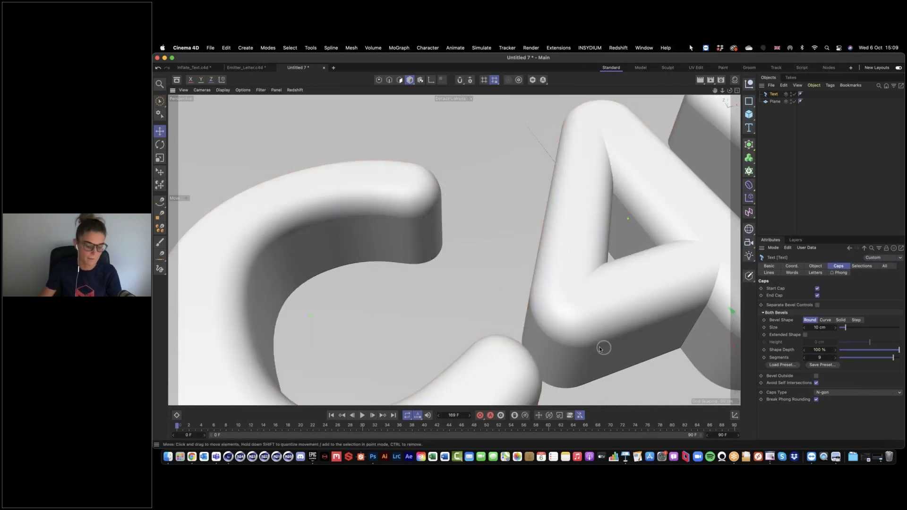
pyautogui.scroll(-5, 621, 344)
pyautogui.keyDown('alt'); pyautogui.moveTo(557, 338); pyautogui.dragTo(475, 278); pyautogui.keyUp('alt')
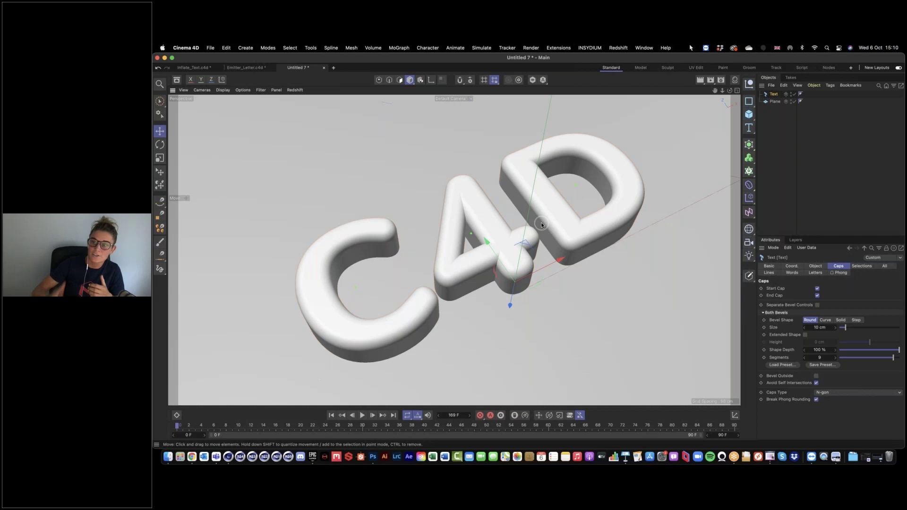
# Step: Add a Displacer deformer and make it a child of the C4D text object
pyautogui.click(748, 184)
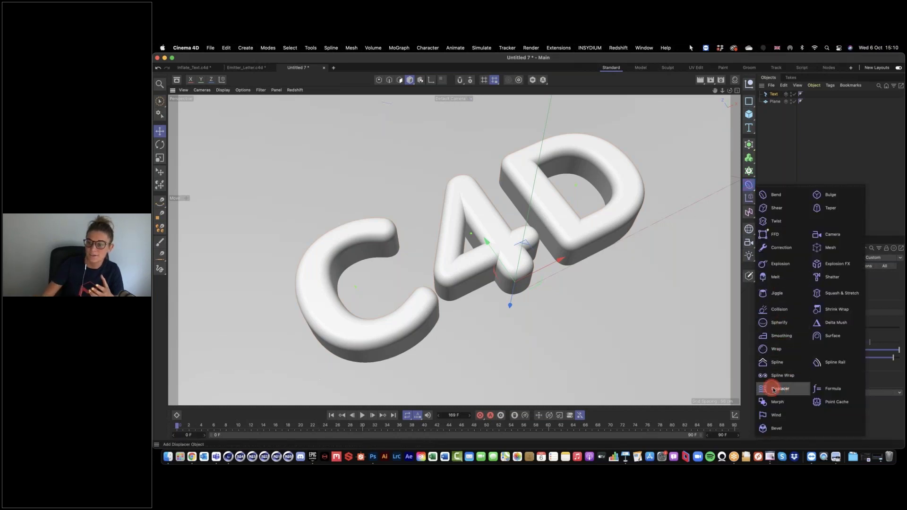
pyautogui.click(689, 289)
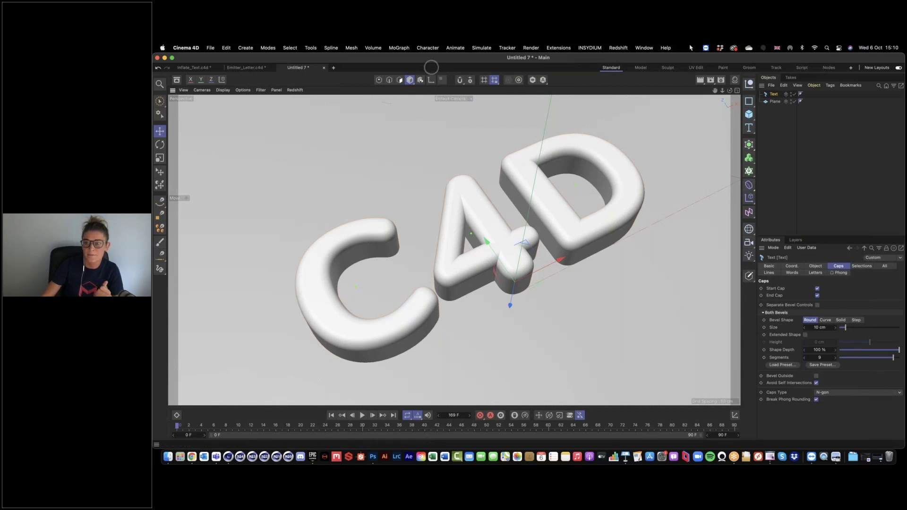
pyautogui.click(749, 185)
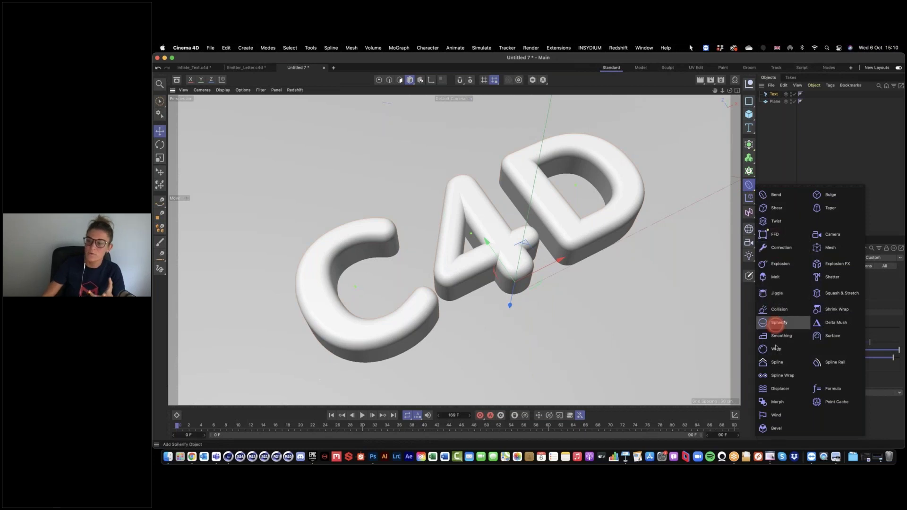
pyautogui.click(783, 388)
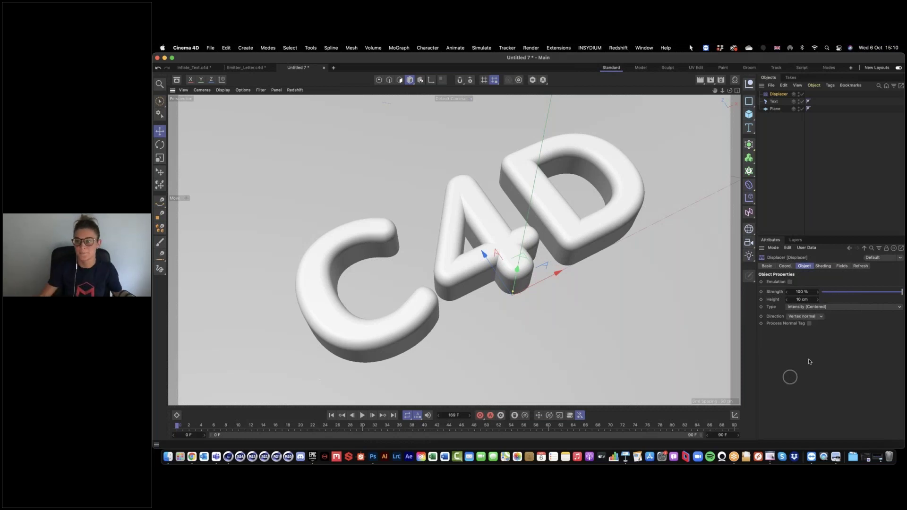
pyautogui.click(780, 96)
pyautogui.moveTo(779, 94); pyautogui.dragTo(778, 104)
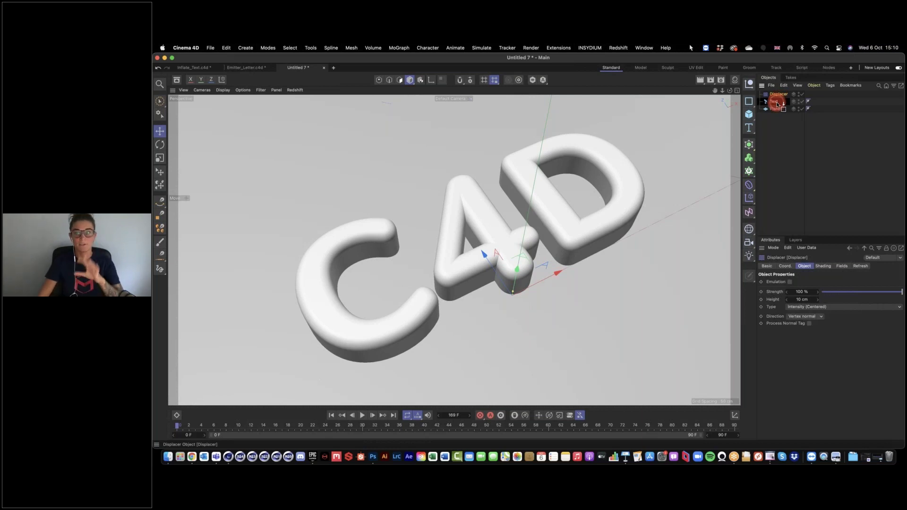
pyautogui.moveTo(778, 104); pyautogui.dragTo(776, 104)
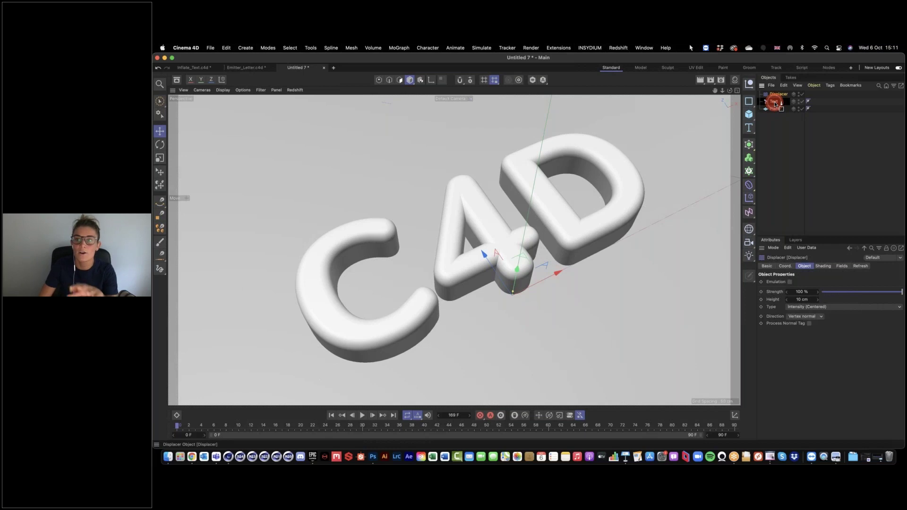
pyautogui.moveTo(776, 105); pyautogui.dragTo(778, 102)
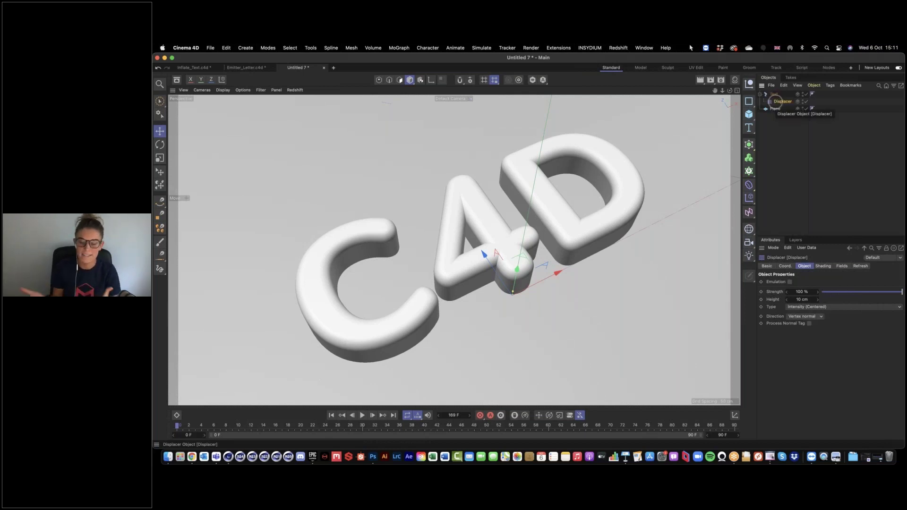
# Step: Try a Gradient shader as the Displacer's custom shader on the C4D text
pyautogui.click(806, 103)
pyautogui.click(789, 282)
pyautogui.click(828, 326)
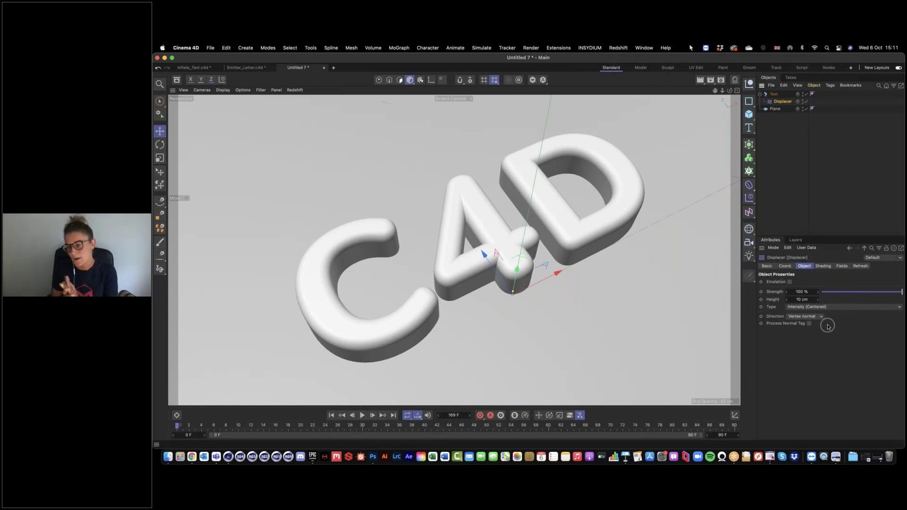
pyautogui.click(823, 268)
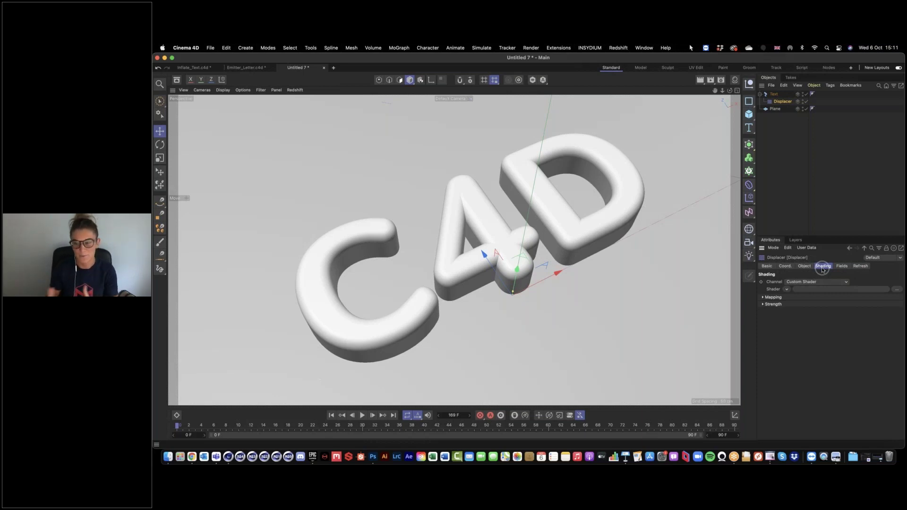
pyautogui.click(787, 290)
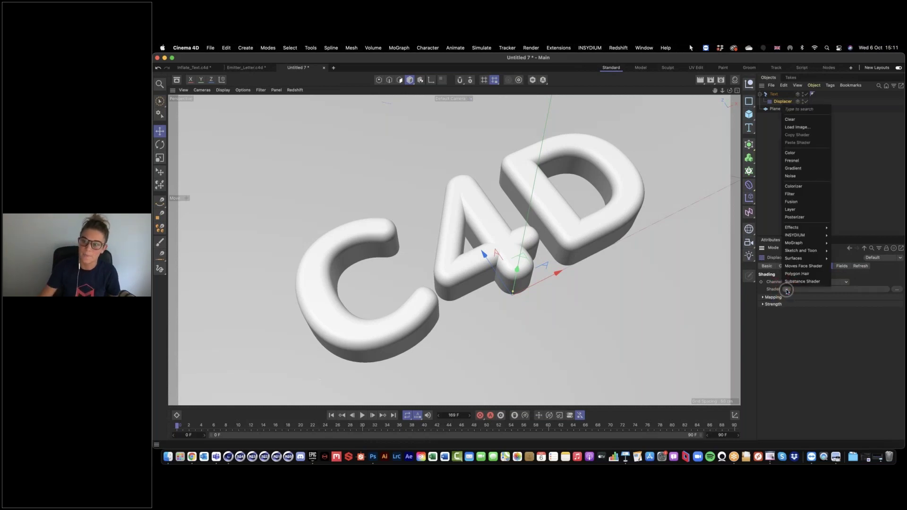
pyautogui.click(800, 169)
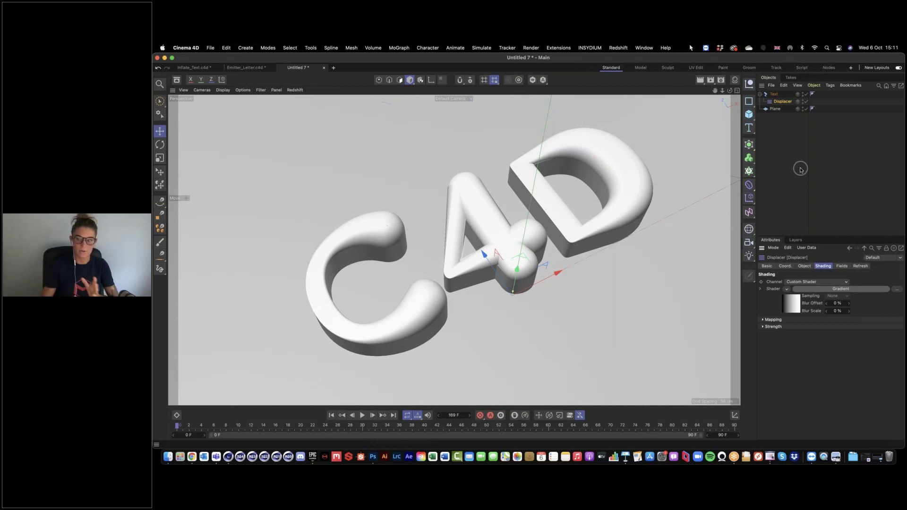
pyautogui.click(806, 101)
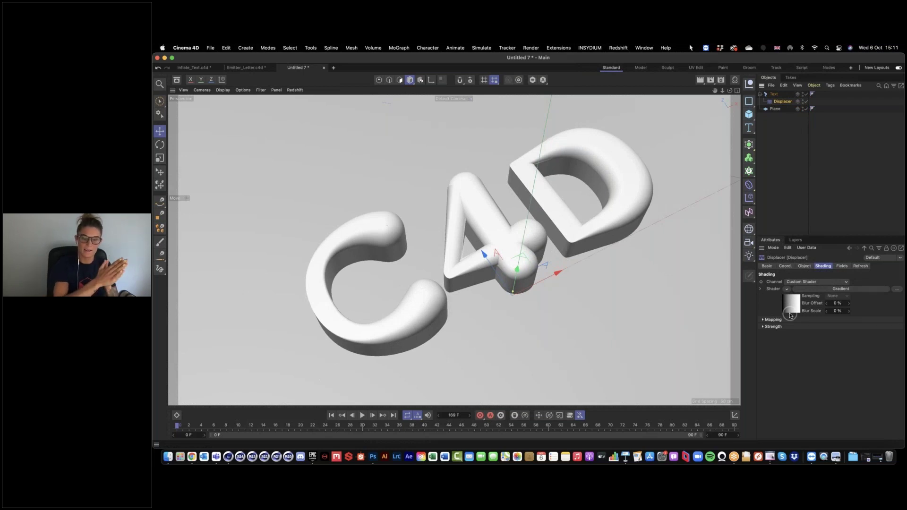
# Step: Assign a Color shader to the Displacer to inflate the letters evenly, and toggle the deformer to compare the effect
pyautogui.click(804, 266)
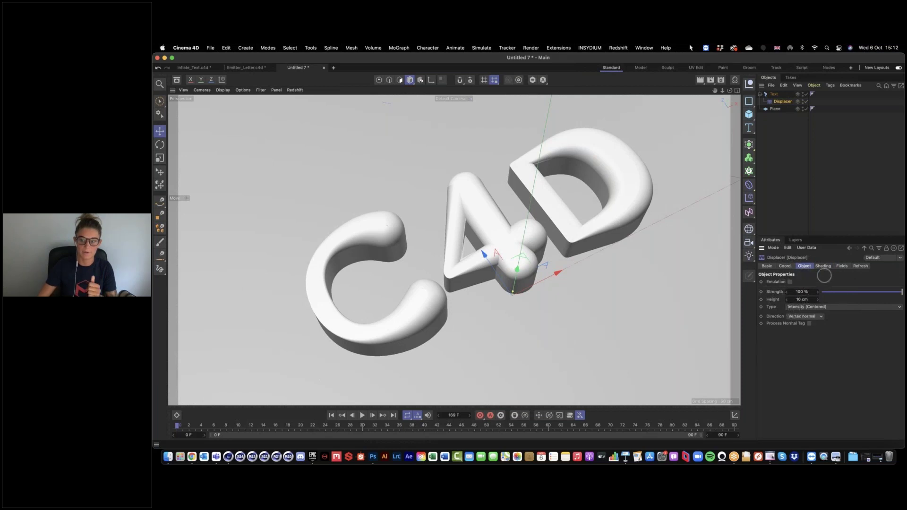
pyautogui.click(823, 267)
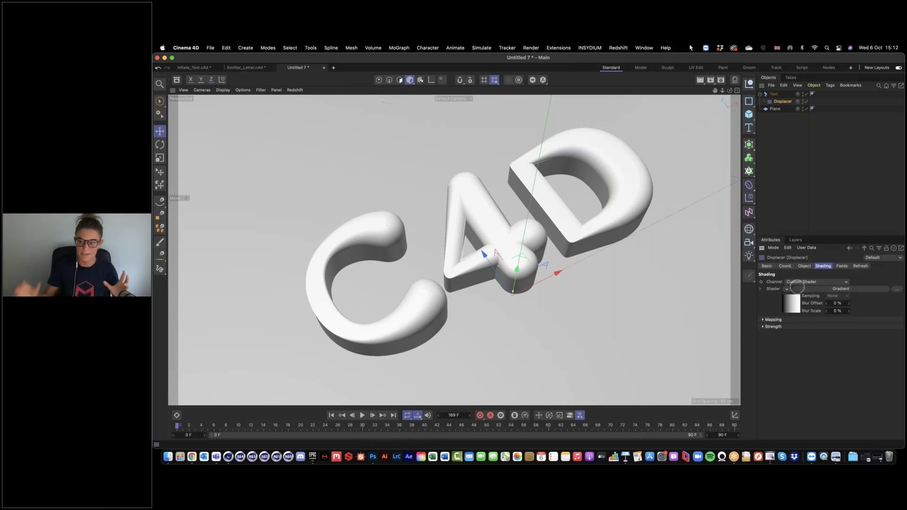
pyautogui.click(787, 288)
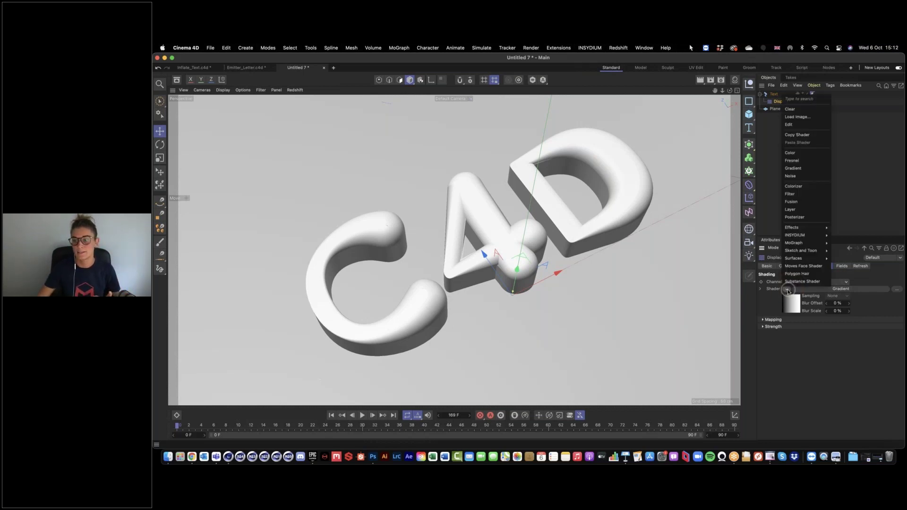
pyautogui.click(801, 154)
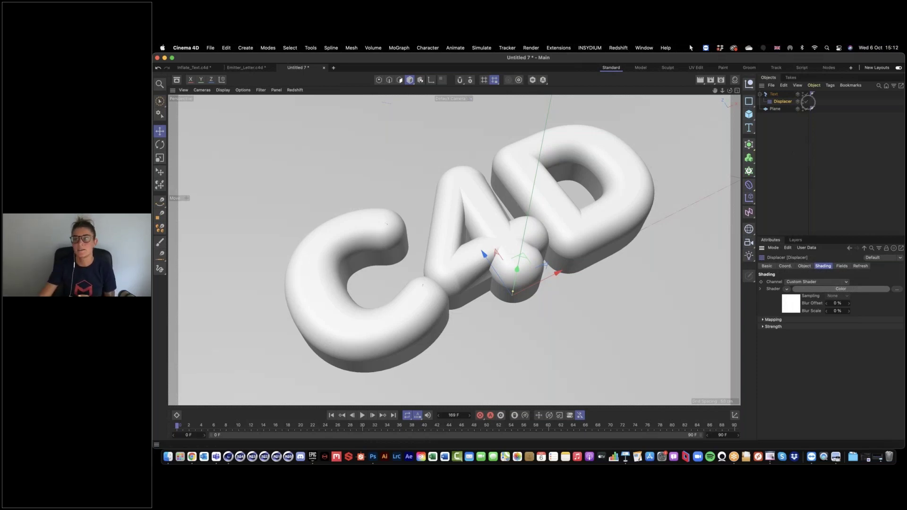
pyautogui.click(806, 101)
pyautogui.click(807, 101)
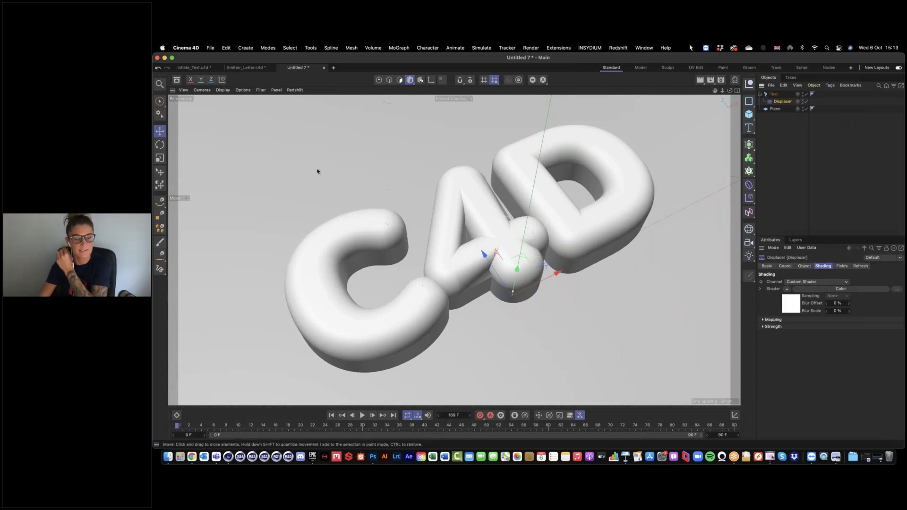
# Step: Switch the viewport to Gouraud shading with lines to show the inflated letters' topology
pyautogui.click(222, 90)
pyautogui.click(230, 106)
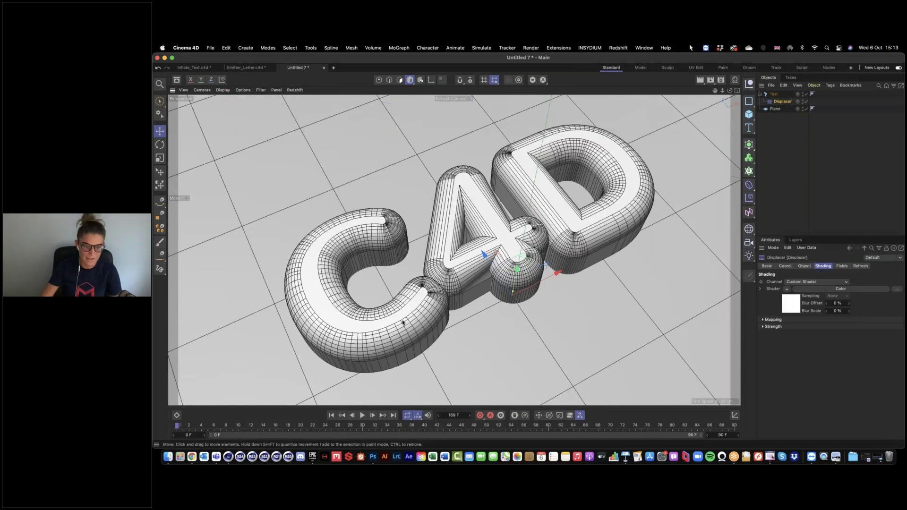
pyautogui.moveTo(409, 311)
pyautogui.keyDown('alt'); pyautogui.mouseDown()
pyautogui.moveTo(419, 270)
pyautogui.moveTo(385, 303)
pyautogui.moveTo(381, 273)
pyautogui.moveTo(437, 246)
pyautogui.moveTo(414, 303)
pyautogui.mouseUp(); pyautogui.keyUp('alt')
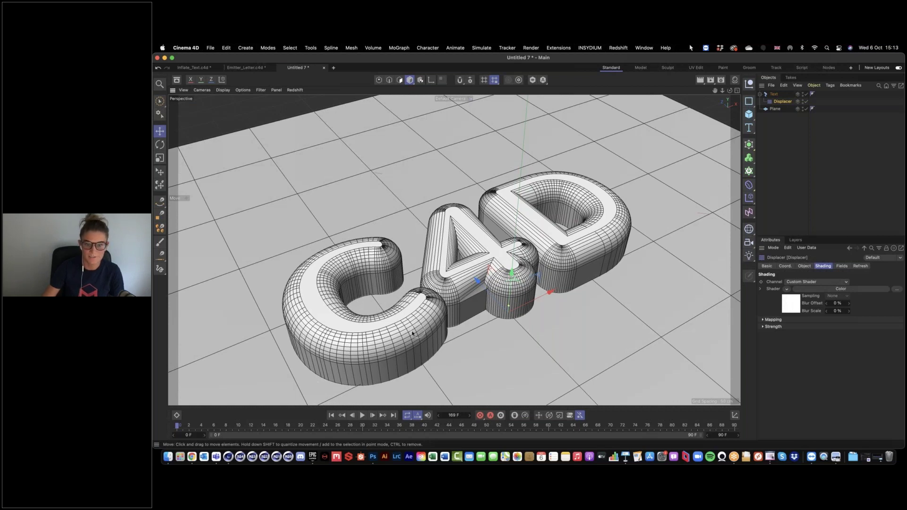
# Step: Change the C4D text's caps type to Regular Grid and enable Quad Dominant
pyautogui.click(773, 94)
pyautogui.keyDown('alt'); pyautogui.moveTo(387, 344); pyautogui.dragTo(651, 325); pyautogui.keyUp('alt')
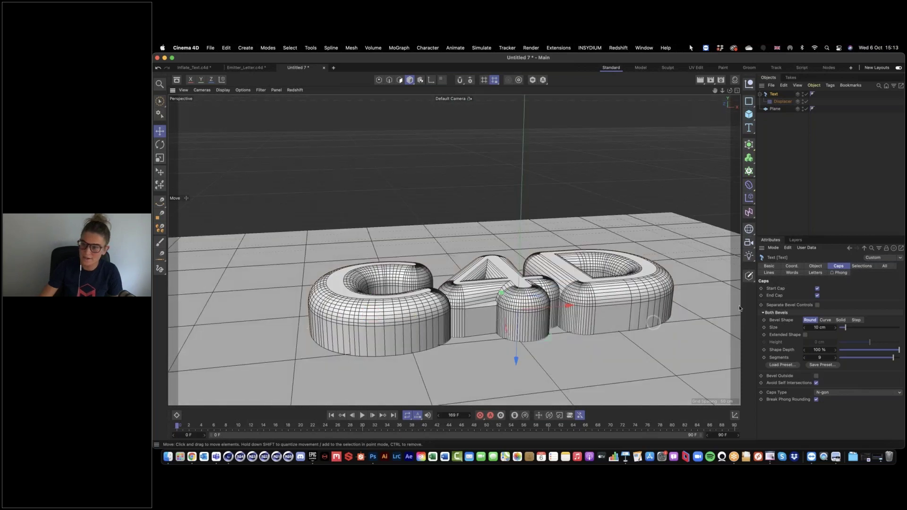
pyautogui.keyDown('alt'); pyautogui.moveTo(407, 287); pyautogui.dragTo(328, 296); pyautogui.keyUp('alt')
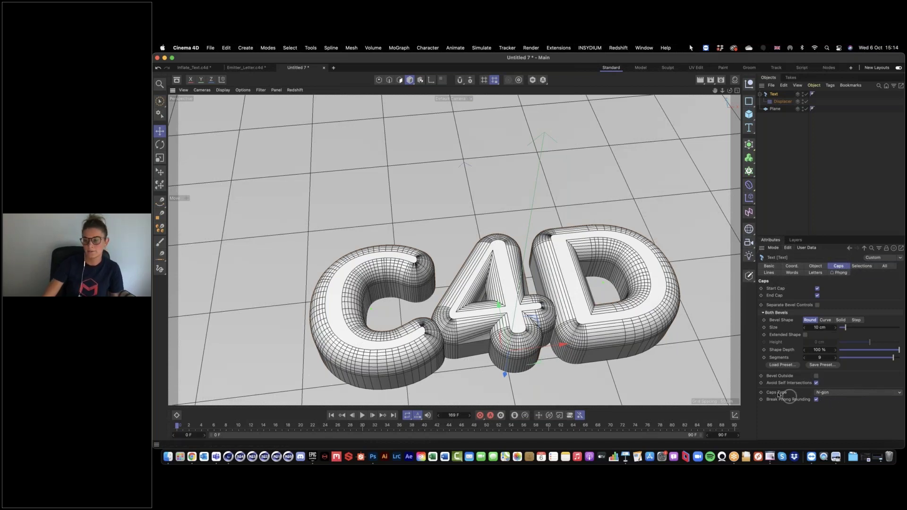
pyautogui.click(836, 393)
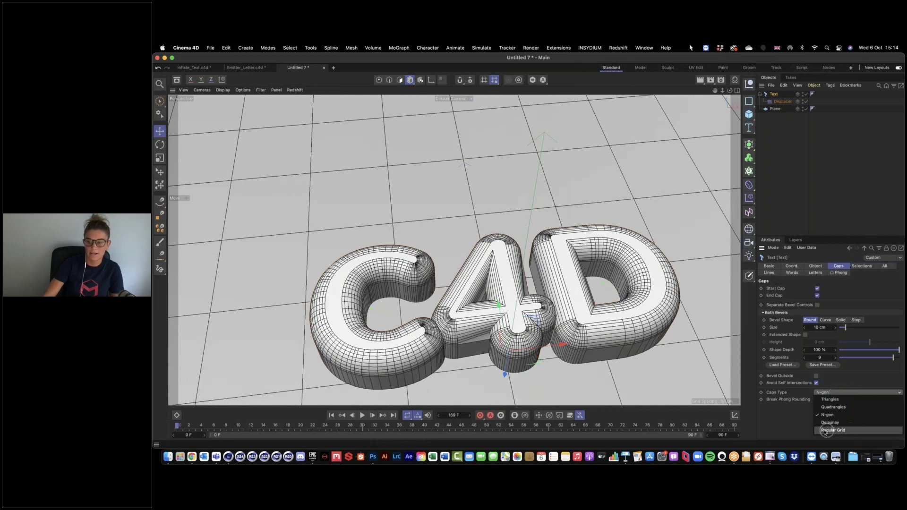
pyautogui.click(840, 431)
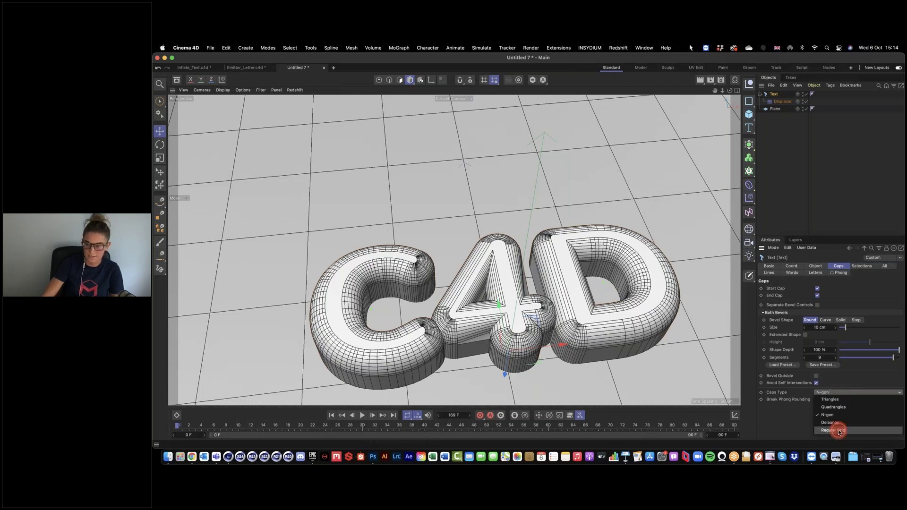
pyautogui.click(769, 393)
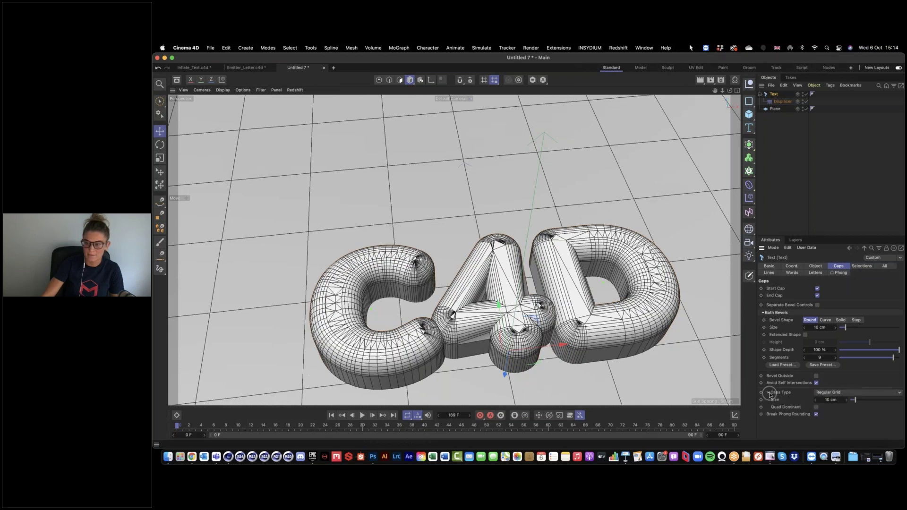
pyautogui.click(816, 408)
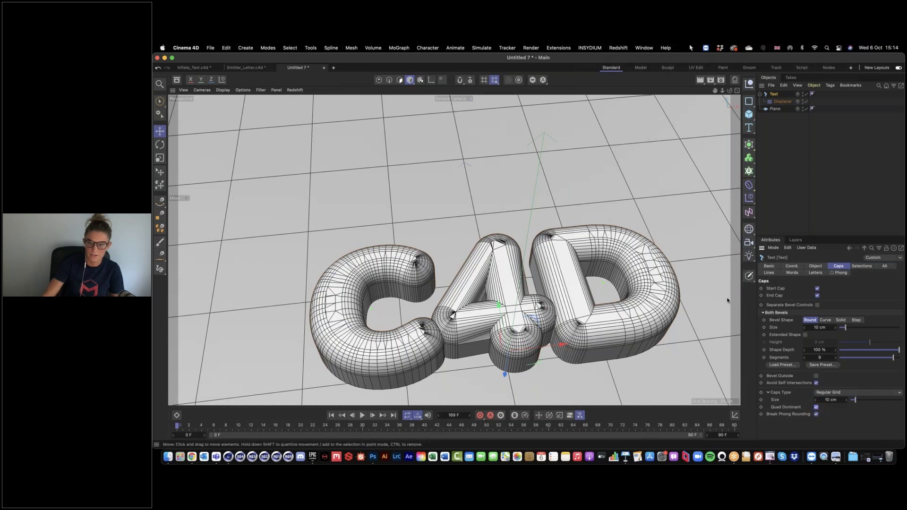
# Step: Try a grid size of 5 cm for the text's caps and settle on 6 cm
pyautogui.click(832, 399)
pyautogui.write('5')
pyautogui.press('Return')
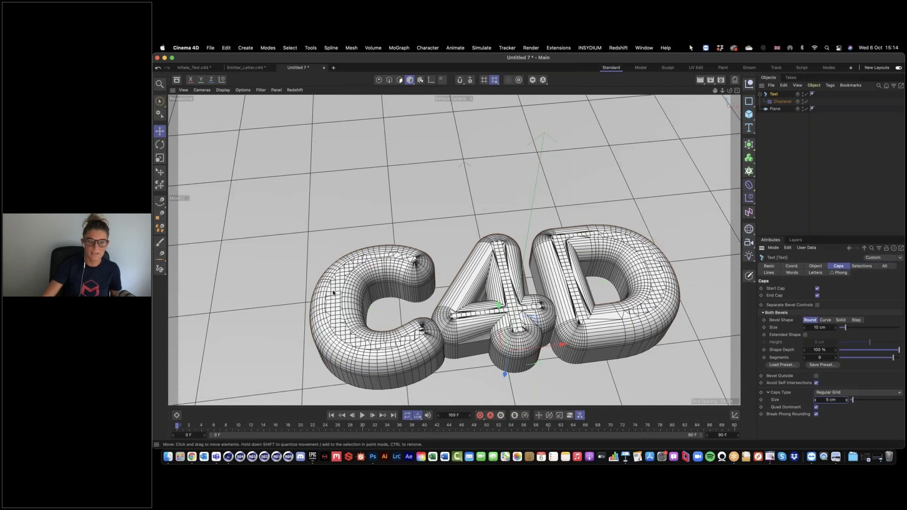
pyautogui.click(840, 399)
pyautogui.write('6')
pyautogui.press('Return')
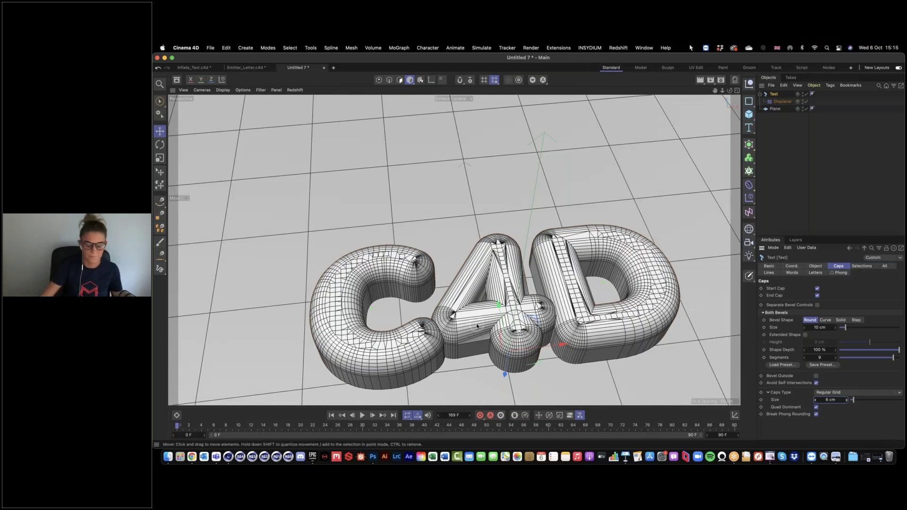
# Step: Open the C4D text's object properties and examine the subdivision of the letters' extruded sides up close
pyautogui.keyDown('alt'); pyautogui.moveTo(427, 311); pyautogui.dragTo(444, 261); pyautogui.keyUp('alt')
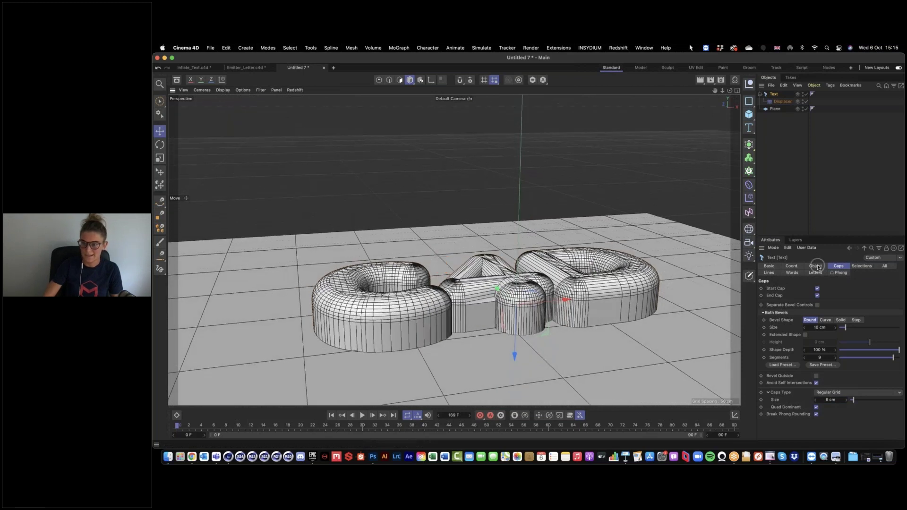
pyautogui.click(816, 266)
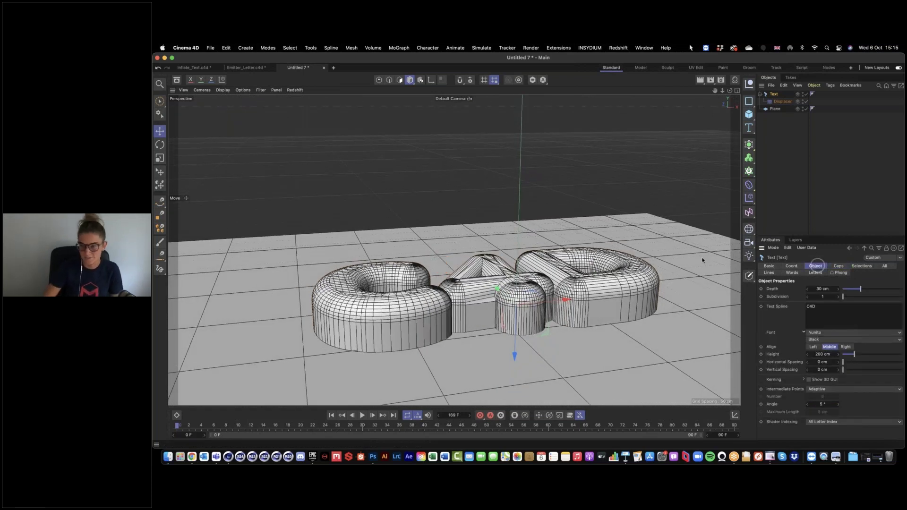
pyautogui.click(461, 329)
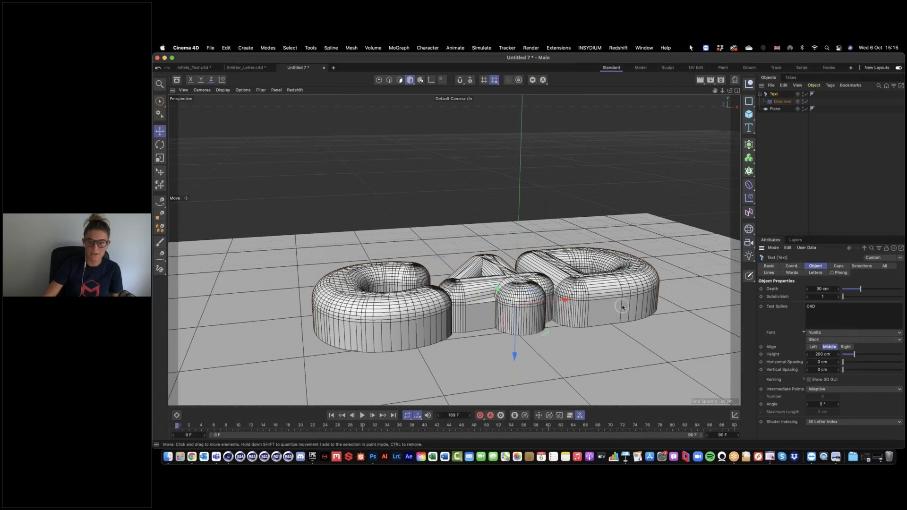
pyautogui.keyDown('alt'); pyautogui.moveTo(612, 302); pyautogui.dragTo(507, 283); pyautogui.keyUp('alt')
pyautogui.scroll(2, 507, 282)
pyautogui.click(817, 268)
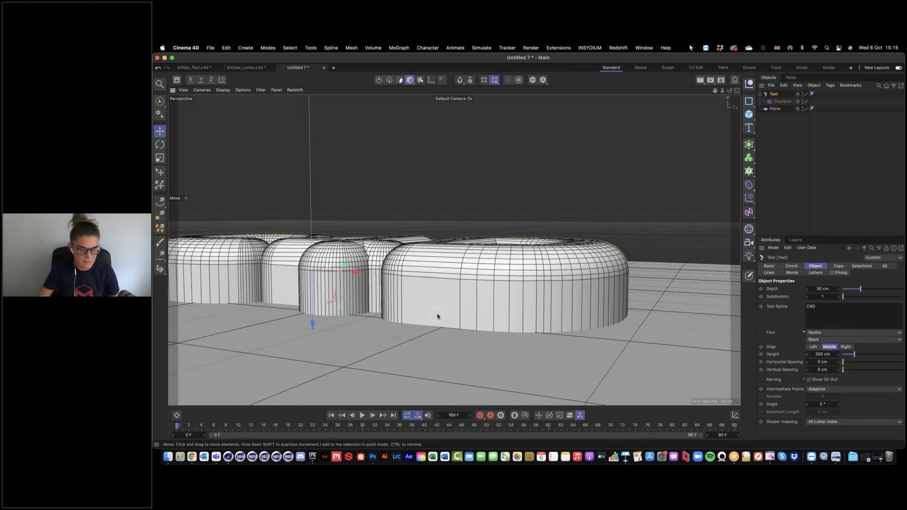
pyautogui.keyDown('alt'); pyautogui.moveTo(447, 316); pyautogui.dragTo(456, 318); pyautogui.keyUp('alt')
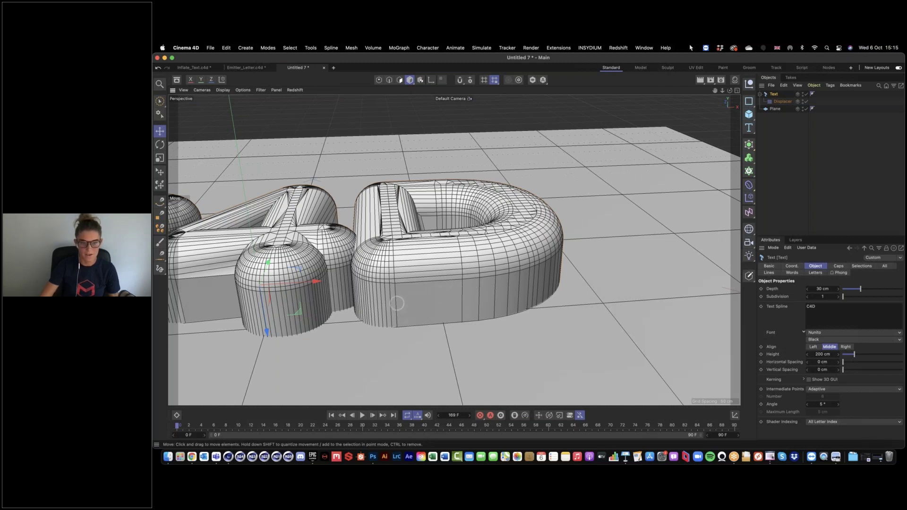
pyautogui.moveTo(397, 304)
pyautogui.keyDown('alt'); pyautogui.mouseDown()
pyautogui.moveTo(435, 290)
pyautogui.moveTo(386, 303)
pyautogui.mouseUp(); pyautogui.keyUp('alt')
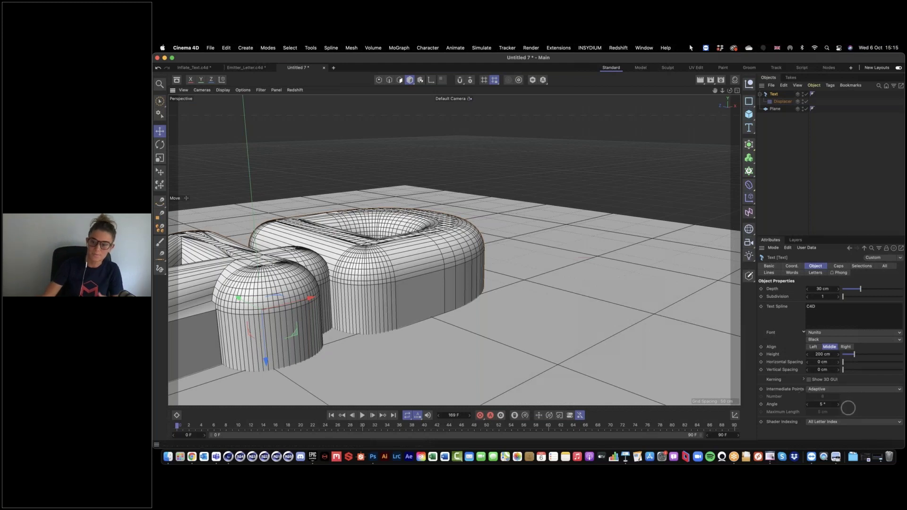
# Step: Set the C4D text's intermediate points to Subdivided with an angle of 90°
pyautogui.click(820, 389)
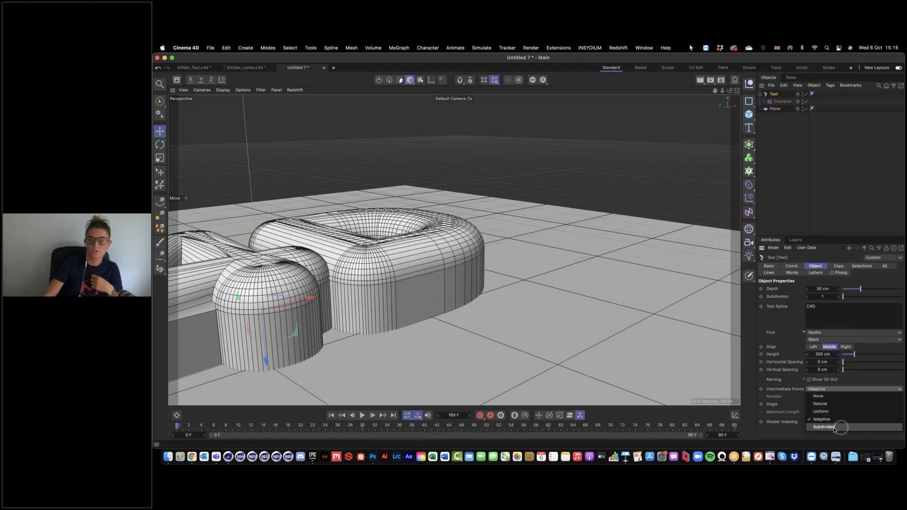
pyautogui.click(839, 427)
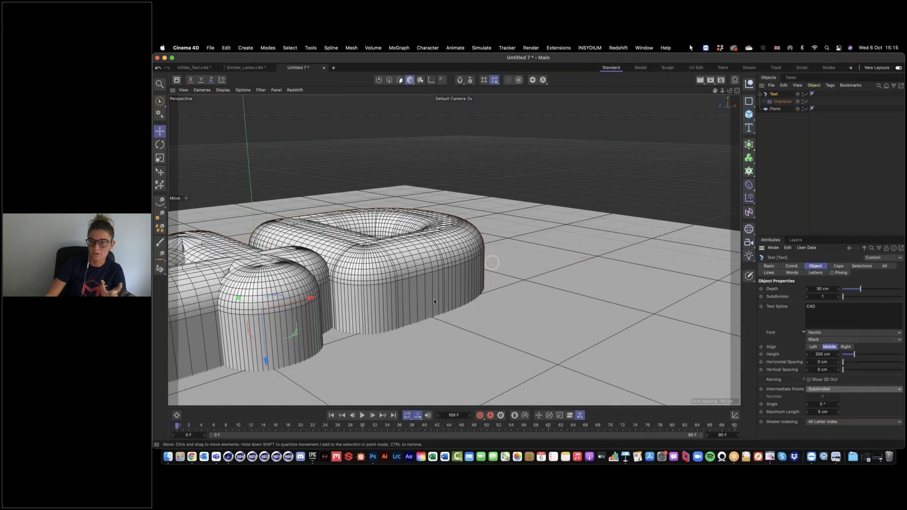
pyautogui.click(823, 412)
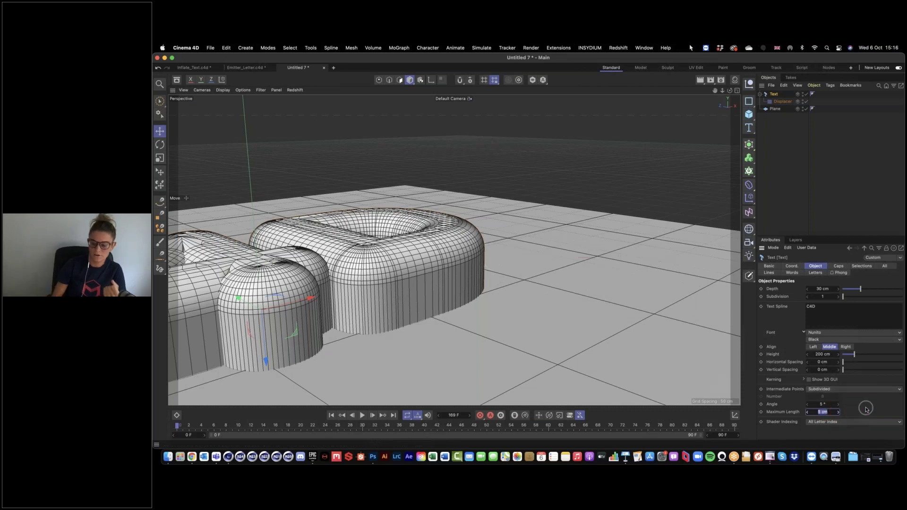
pyautogui.write('90')
pyautogui.press('Return')
pyautogui.click(826, 411)
pyautogui.moveTo(826, 411); pyautogui.dragTo(841, 401)
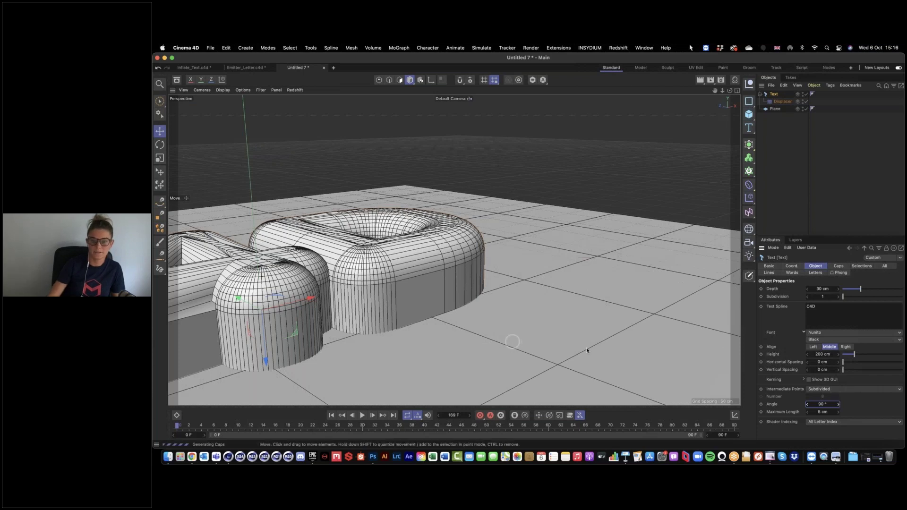
pyautogui.click(478, 344)
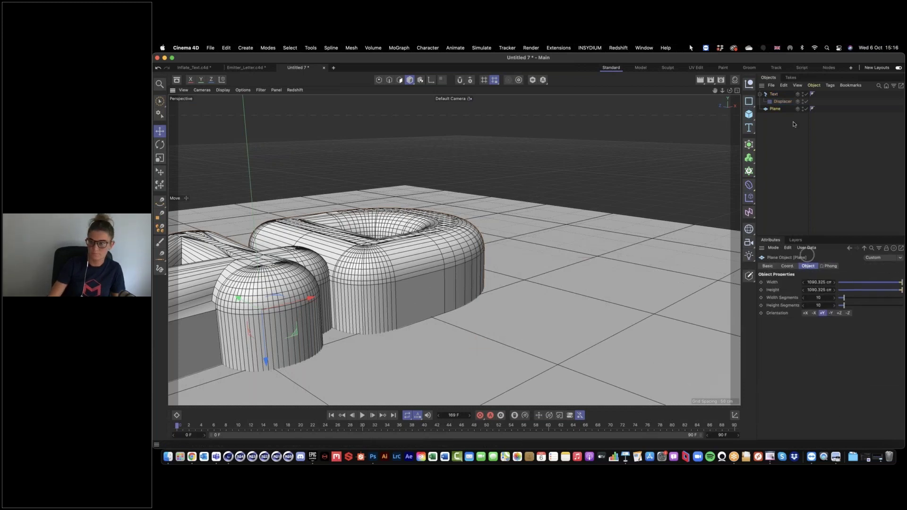
pyautogui.click(775, 94)
pyautogui.click(472, 284)
pyautogui.click(432, 277)
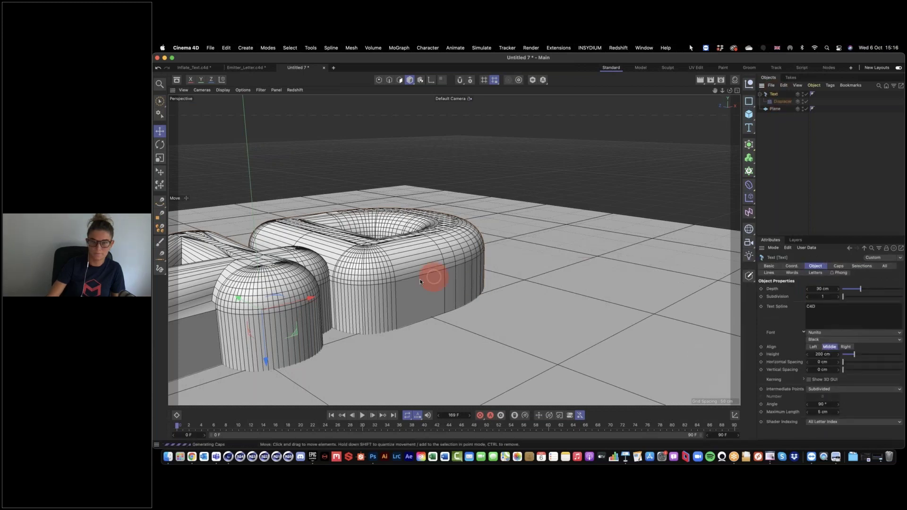
pyautogui.click(457, 245)
pyautogui.click(471, 257)
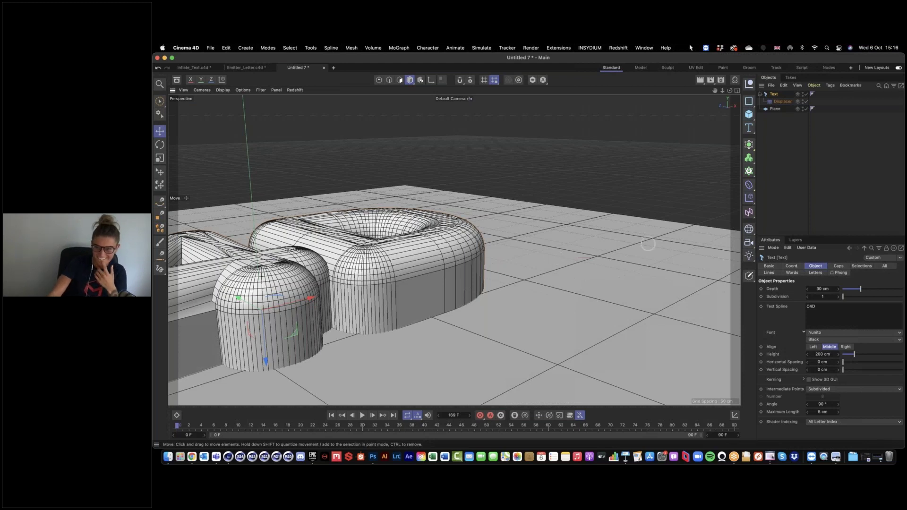
pyautogui.click(861, 433)
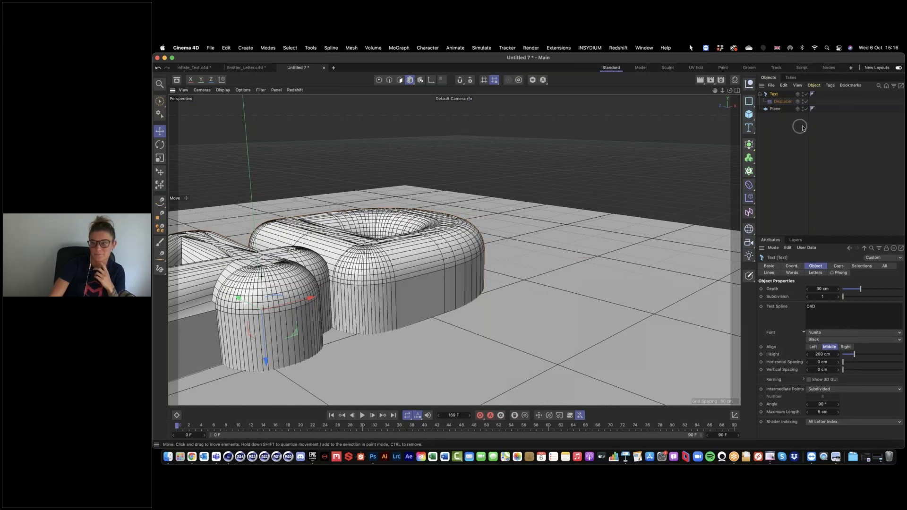
pyautogui.click(610, 174)
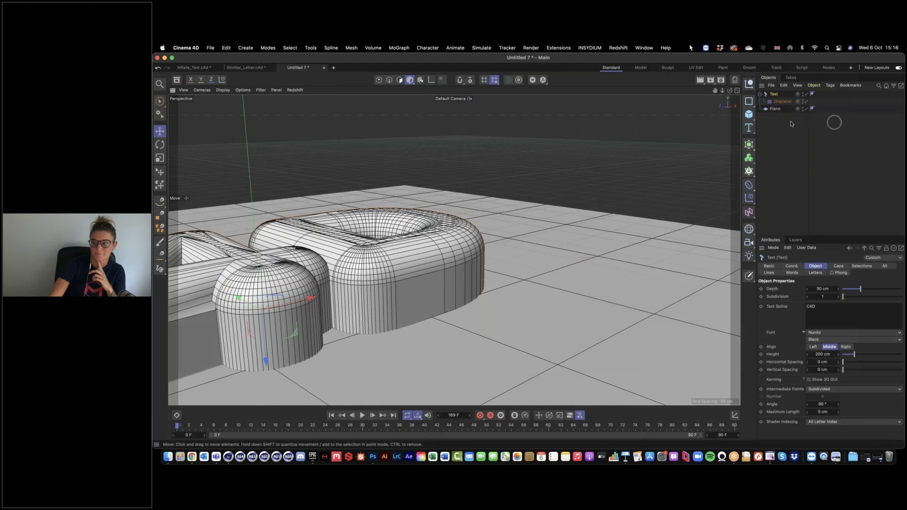
pyautogui.click(822, 411)
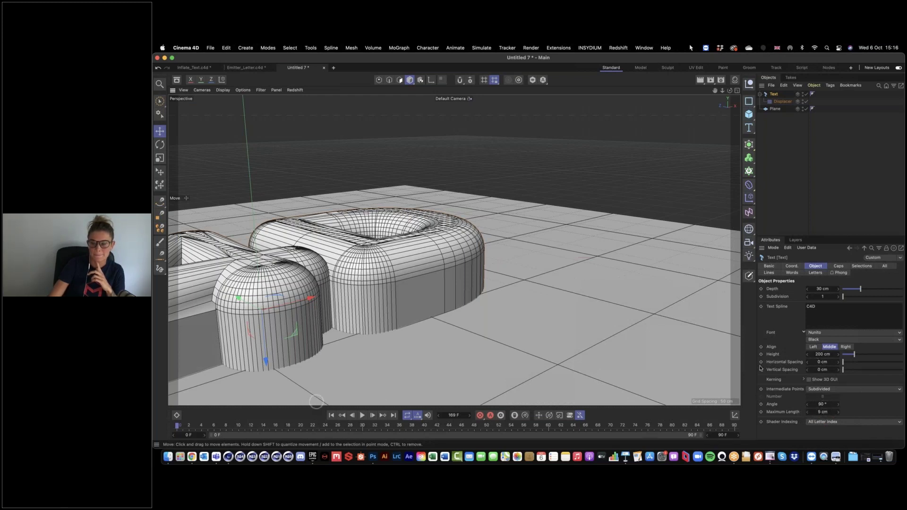
# Step: Force quit the frozen Cinema 4D, relaunch it and close the Quick Start dialog
pyautogui.click(229, 457)
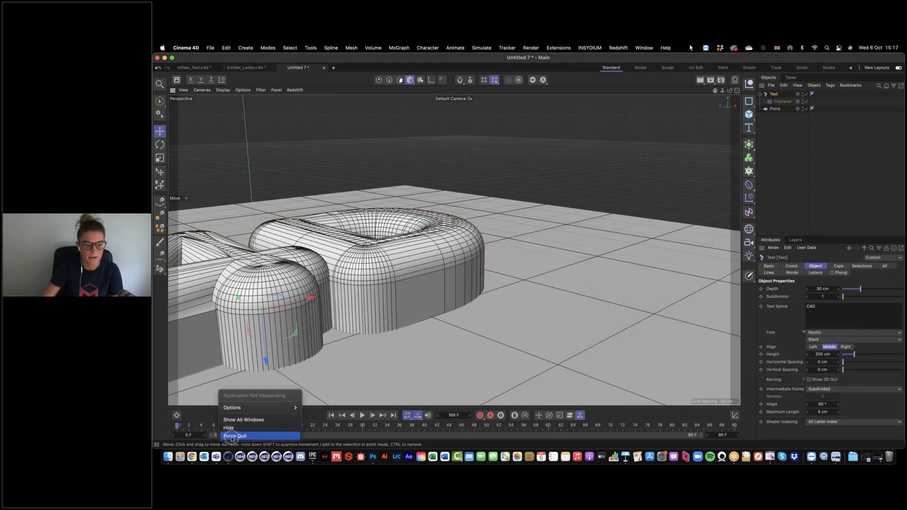
pyautogui.press('super+h')
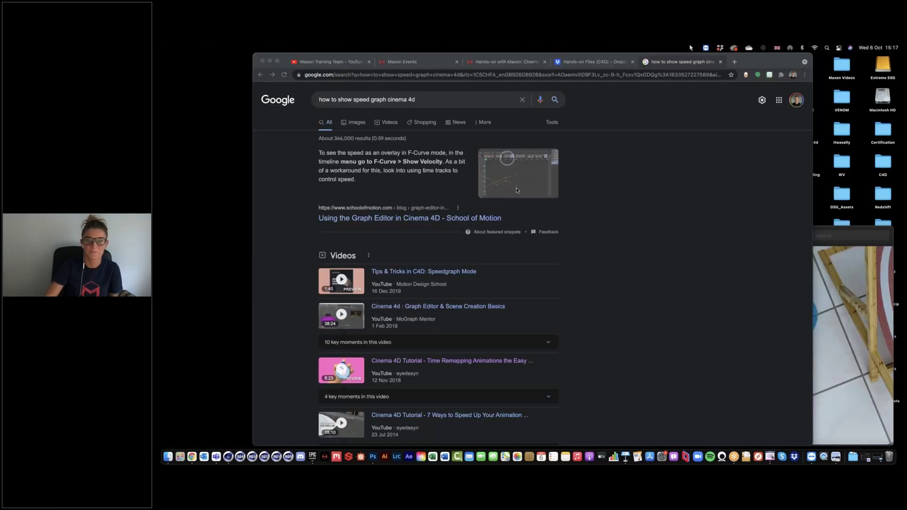
pyautogui.click(228, 458)
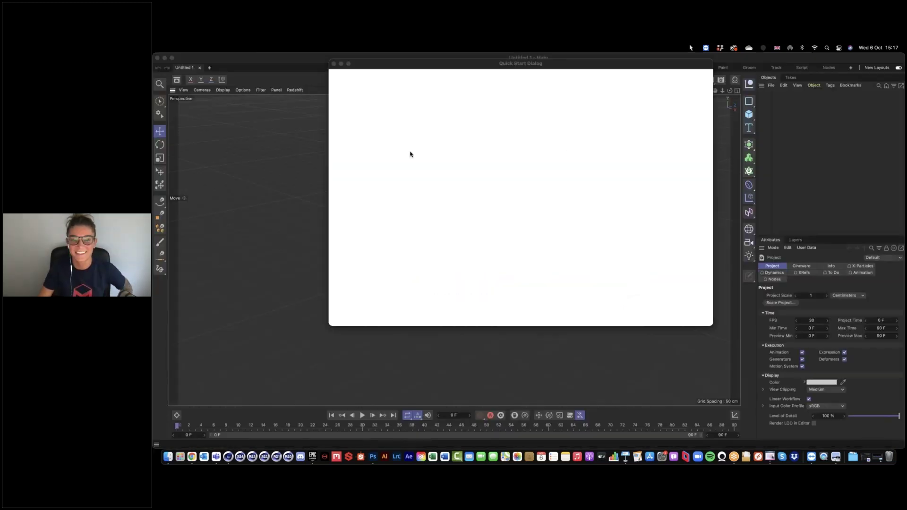
pyautogui.click(334, 63)
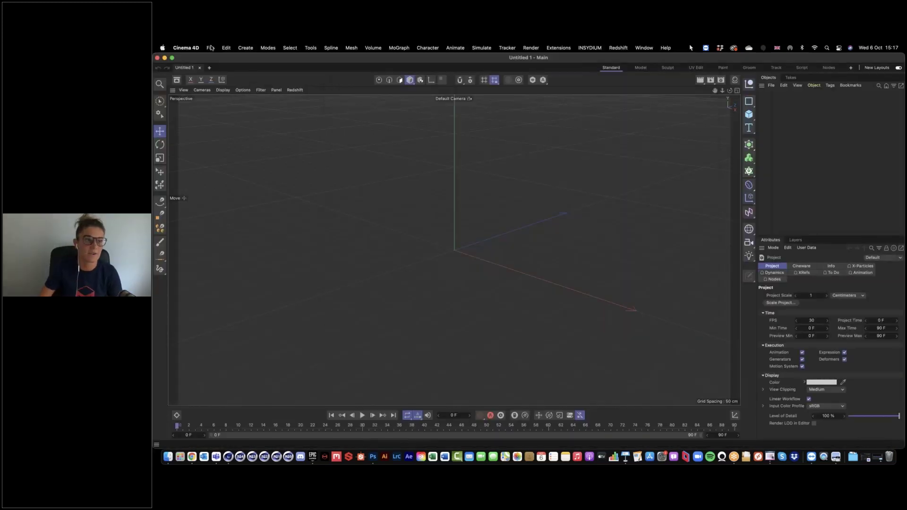
# Step: Dismiss the INSYDIUM update window and reopen the recent project Inflate_Text.c4d
pyautogui.click(212, 48)
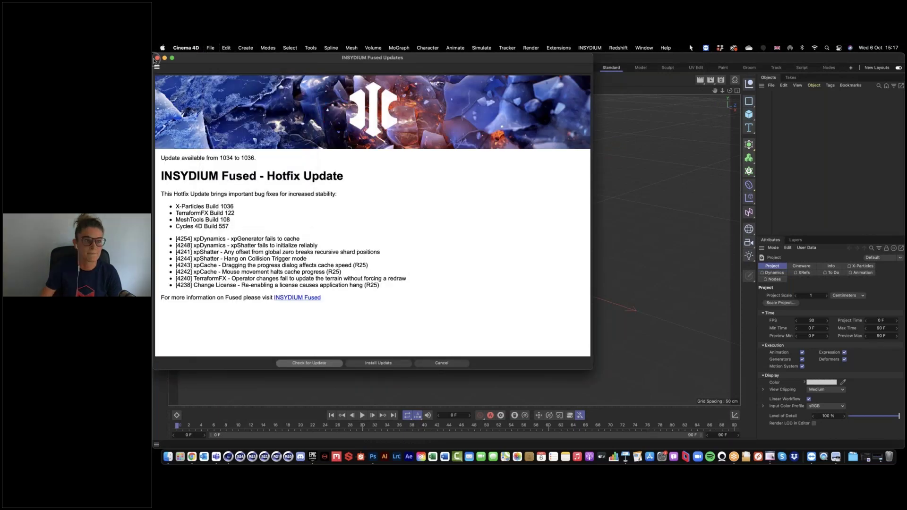
pyautogui.moveTo(230, 84)
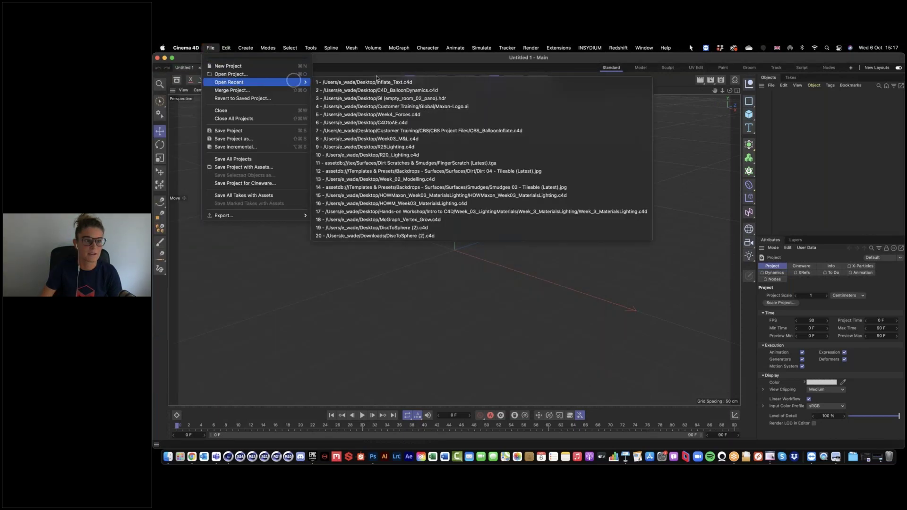
pyautogui.click(436, 83)
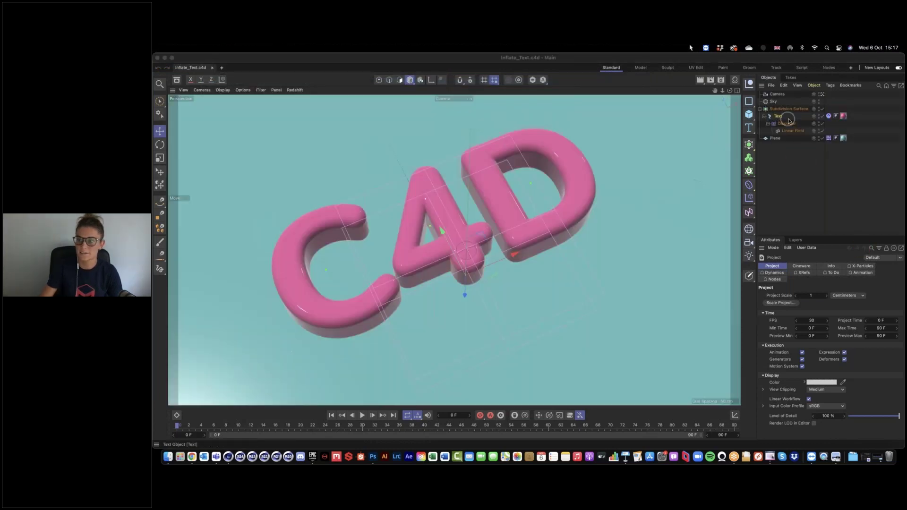
# Step: Copy the Text object with its Displacer and Linear Field, plus the Plane, into a new project
pyautogui.click(778, 118)
pyautogui.keyDown('shift'); pyautogui.click(775, 138); pyautogui.keyUp('shift')
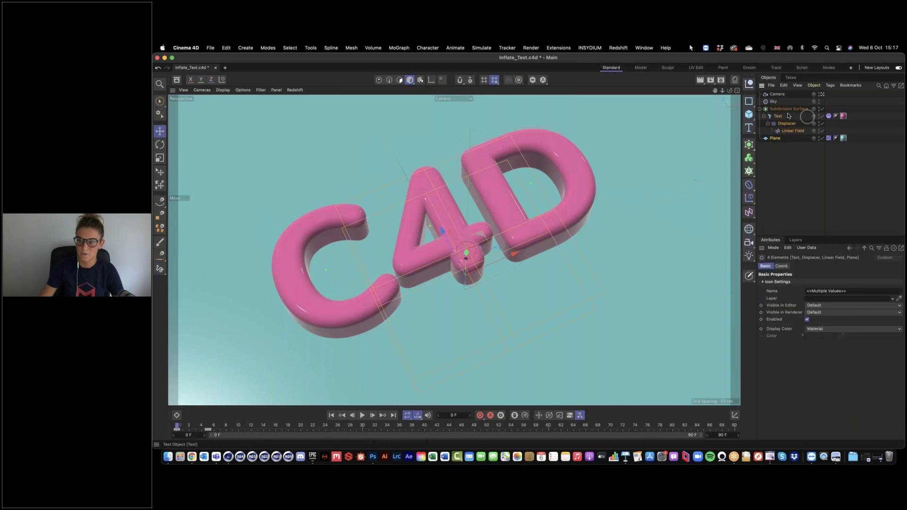
pyautogui.press('super+c')
pyautogui.click(225, 68)
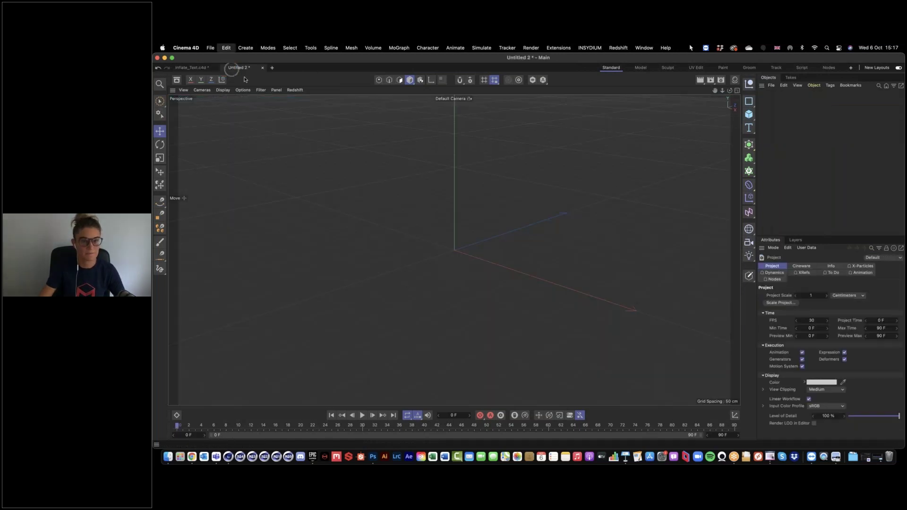
pyautogui.press('super+v')
# Step: Remove the materials from the text and the plane, and delete the Displacer's Linear Field
pyautogui.click(835, 93)
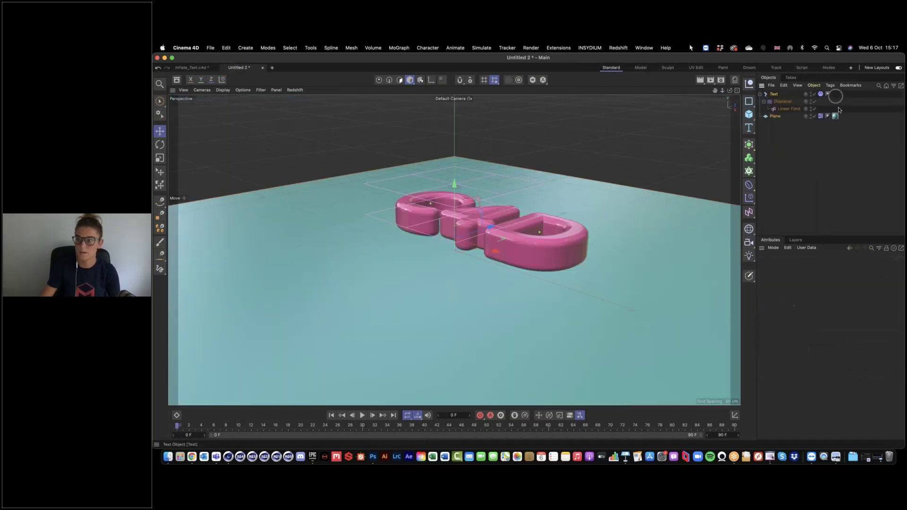
pyautogui.press('BackSpace')
pyautogui.click(835, 117)
pyautogui.press('BackSpace')
pyautogui.click(520, 213)
pyautogui.keyDown('alt'); pyautogui.moveTo(520, 214); pyautogui.dragTo(570, 237); pyautogui.keyUp('alt')
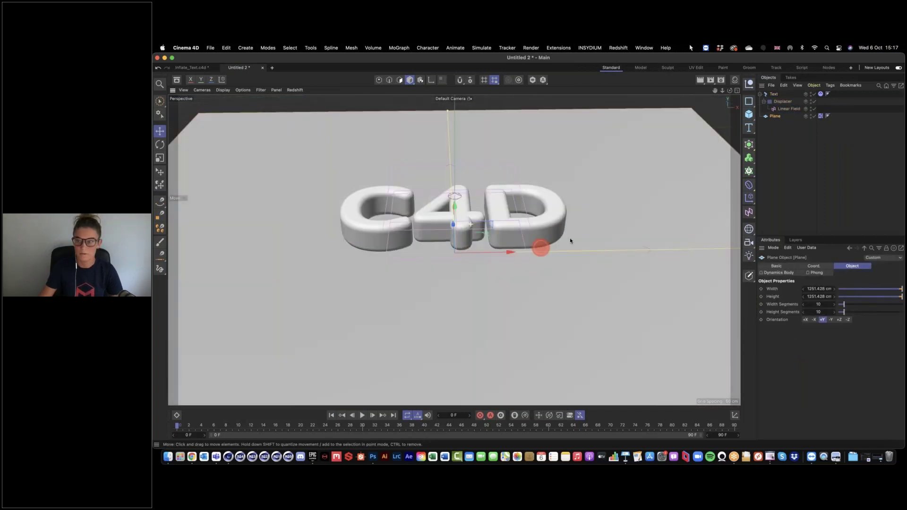
pyautogui.click(789, 109)
pyautogui.press('BackSpace')
# Step: Display the scene with Gouraud shading and lines, and open the C4D text's object properties
pyautogui.keyDown('alt'); pyautogui.moveTo(448, 217); pyautogui.dragTo(478, 239); pyautogui.keyUp('alt')
pyautogui.click(202, 89)
pyautogui.click(230, 107)
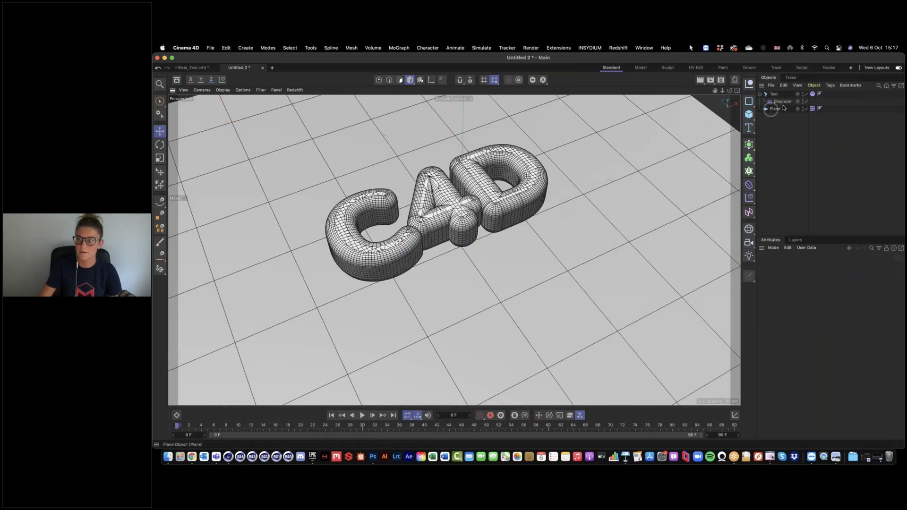
pyautogui.click(774, 94)
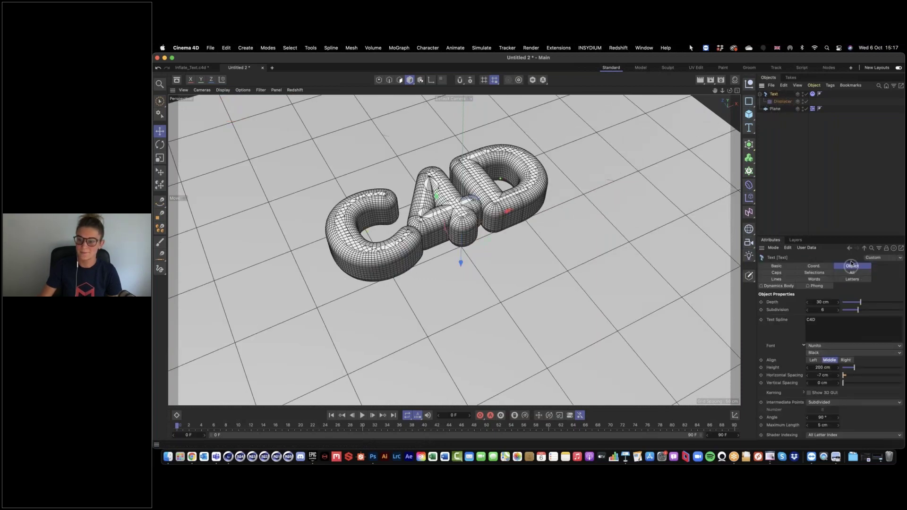
pyautogui.click(853, 451)
pyautogui.click(855, 456)
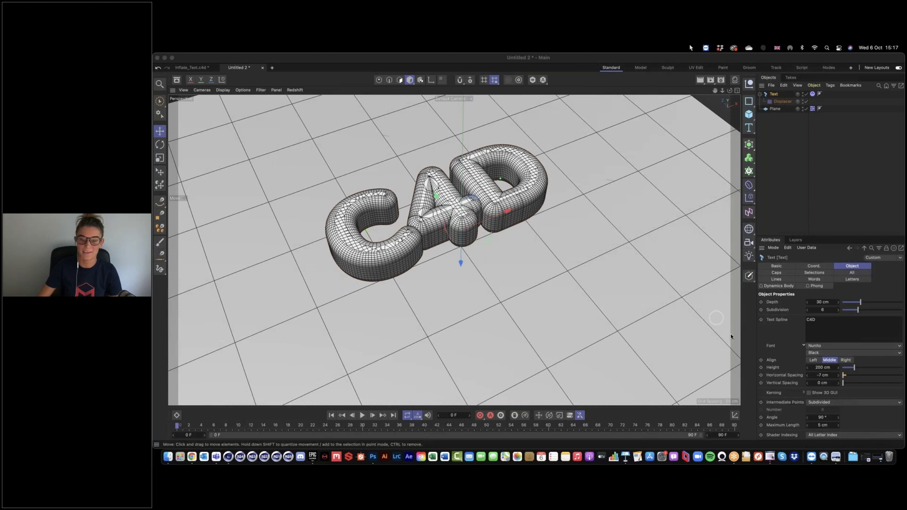
pyautogui.click(703, 289)
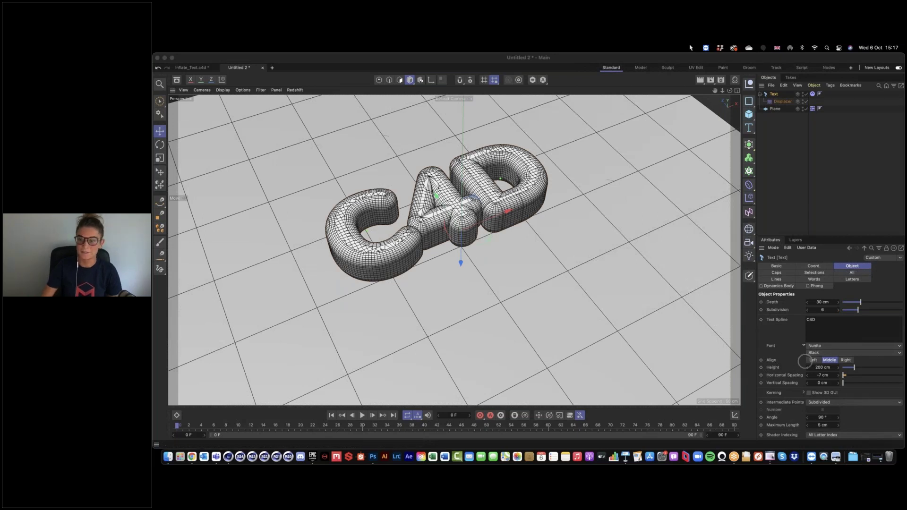
pyautogui.click(718, 137)
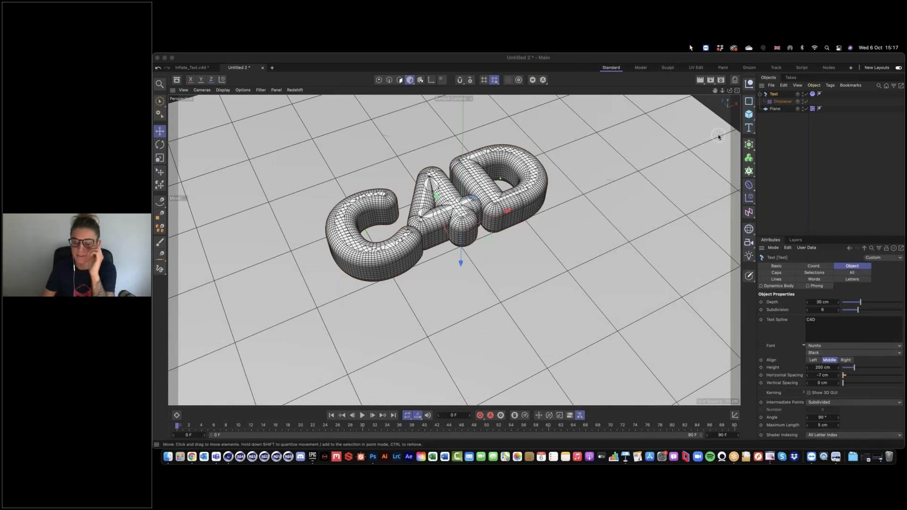
pyautogui.click(822, 263)
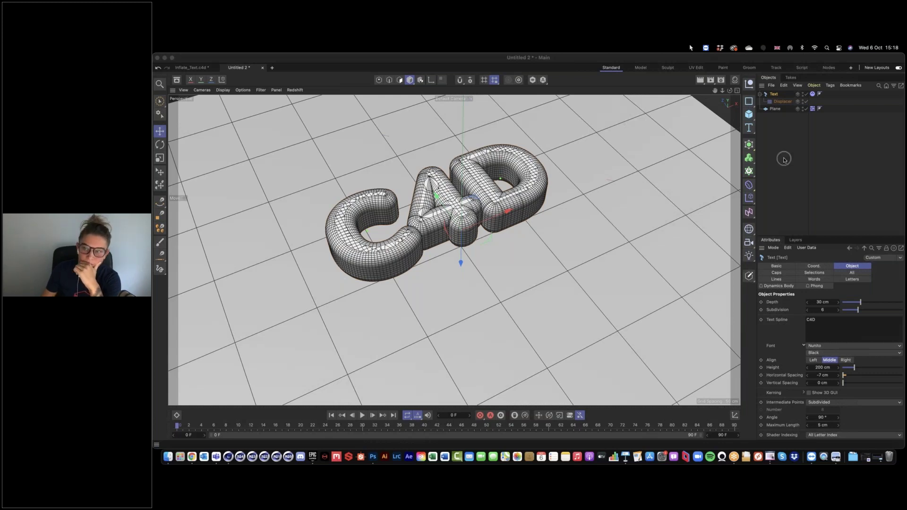
# Step: Try a larger bevel size on the text's caps, then undo the change
pyautogui.click(775, 97)
pyautogui.click(780, 272)
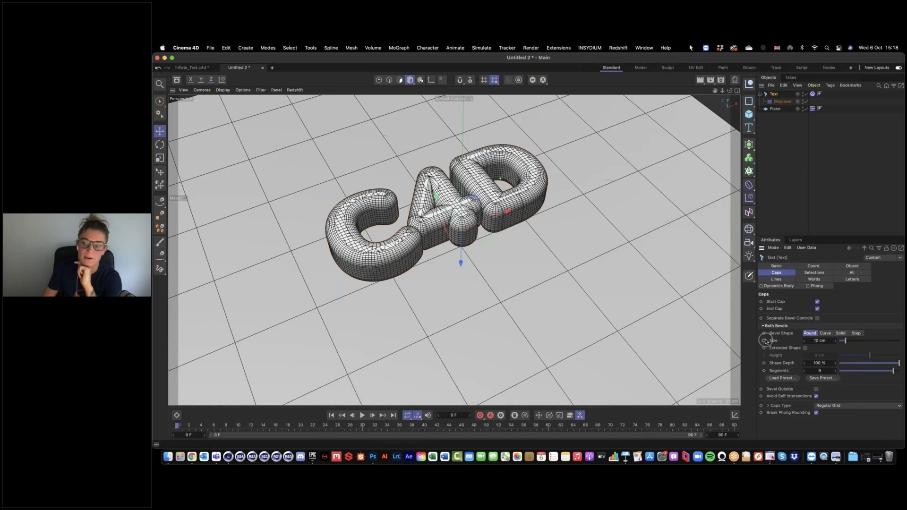
pyautogui.moveTo(845, 342); pyautogui.dragTo(852, 342)
pyautogui.press('super+z')
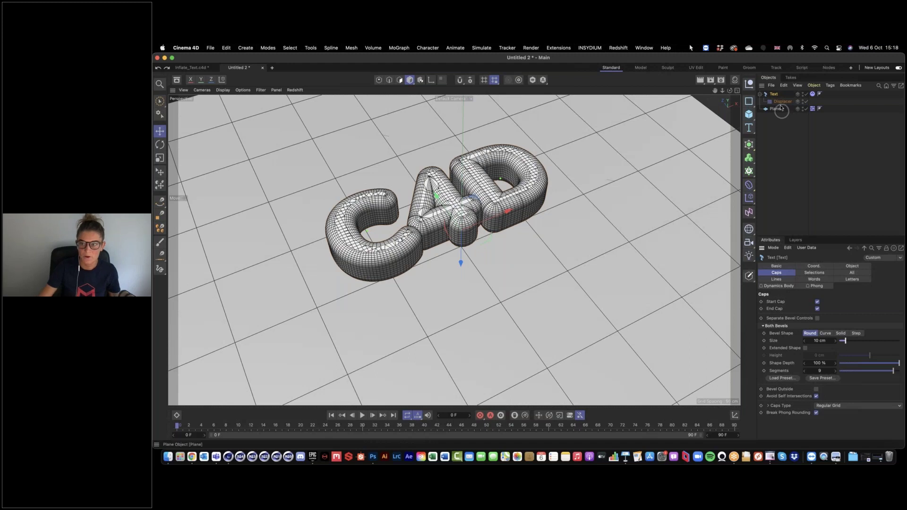
# Step: Set the C4D text's horizontal spacing to 0 cm
pyautogui.click(783, 101)
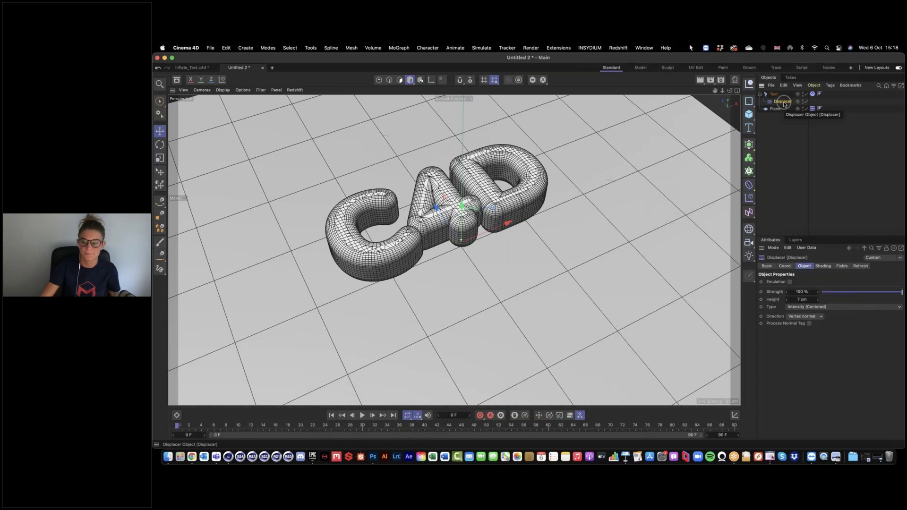
pyautogui.click(775, 95)
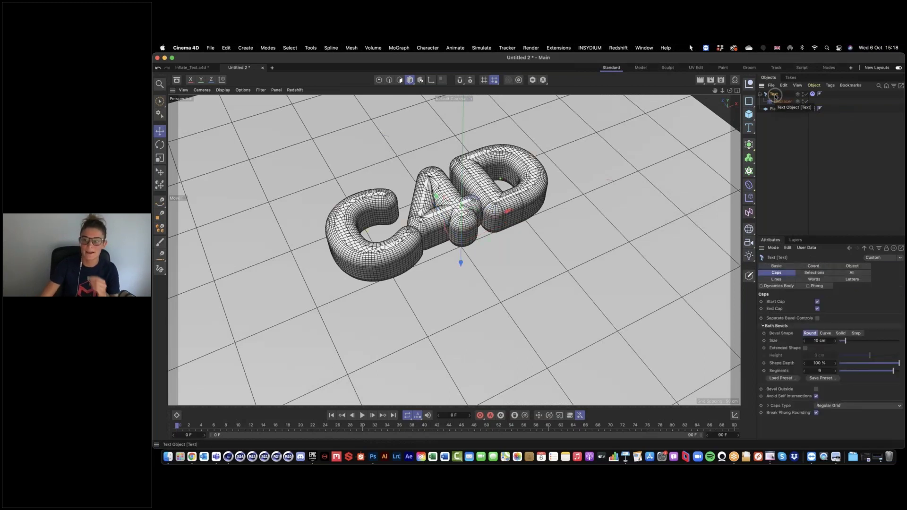
pyautogui.click(853, 266)
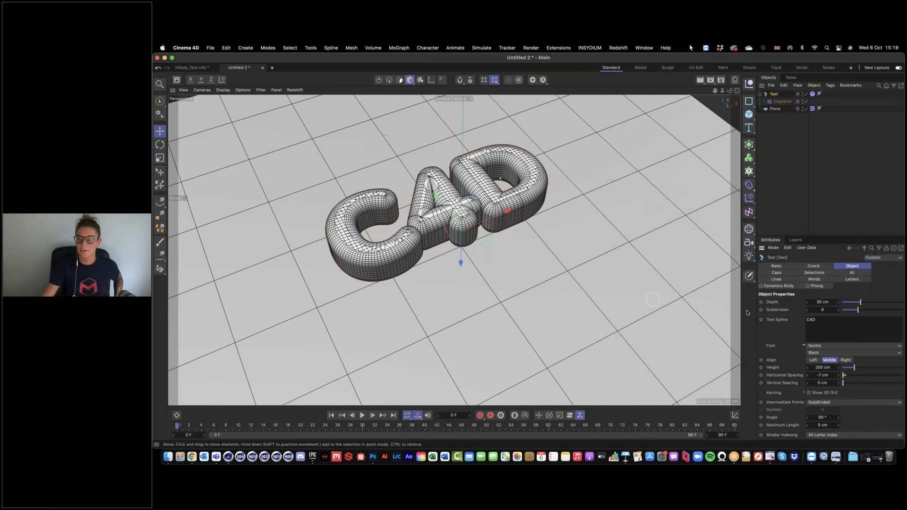
pyautogui.doubleClick(824, 374)
pyautogui.write('0')
pyautogui.press('Return')
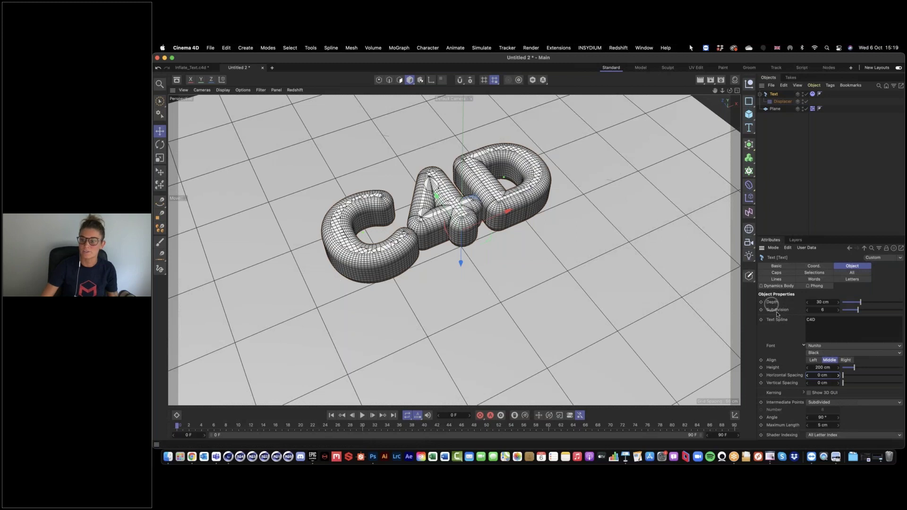
# Step: Lower the text's subdivision to 1 while viewing the letters' extruded sides from a low angle
pyautogui.keyDown('alt'); pyautogui.moveTo(391, 198); pyautogui.dragTo(363, 285); pyautogui.keyUp('alt')
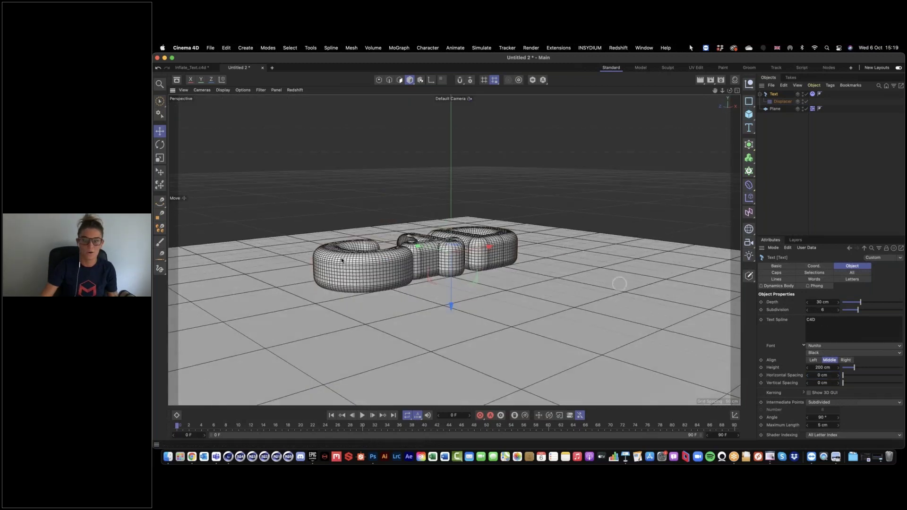
pyautogui.moveTo(828, 309); pyautogui.dragTo(826, 309)
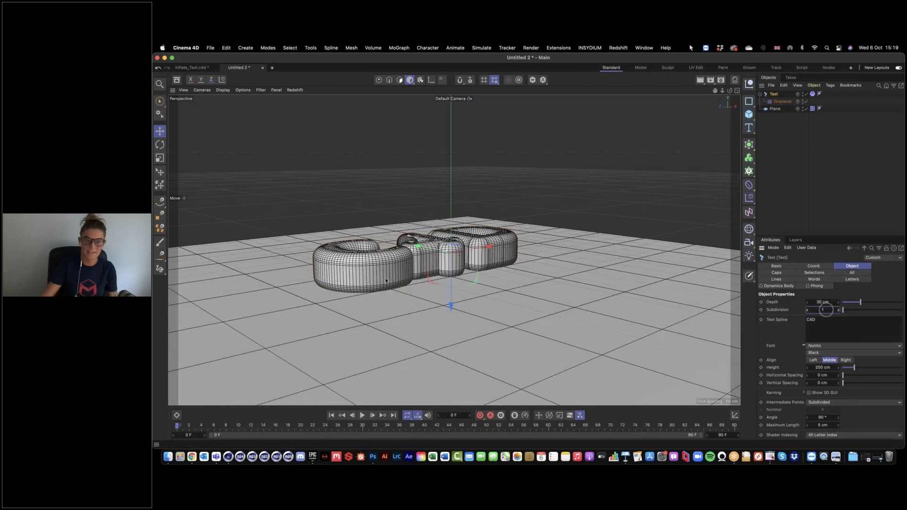
# Step: Remove the dynamics body tags from the text and the plane
pyautogui.click(856, 309)
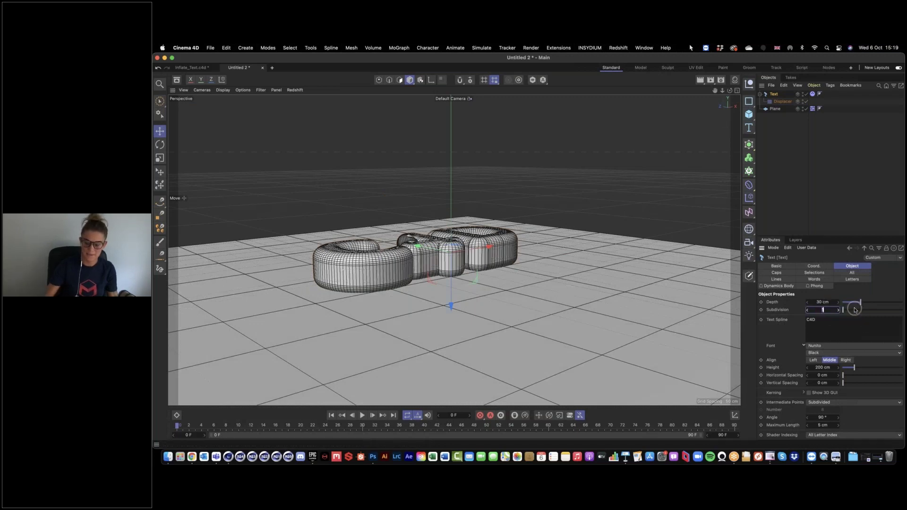
pyautogui.click(542, 234)
pyautogui.keyDown('alt'); pyautogui.moveTo(411, 249); pyautogui.dragTo(446, 262); pyautogui.keyUp('alt')
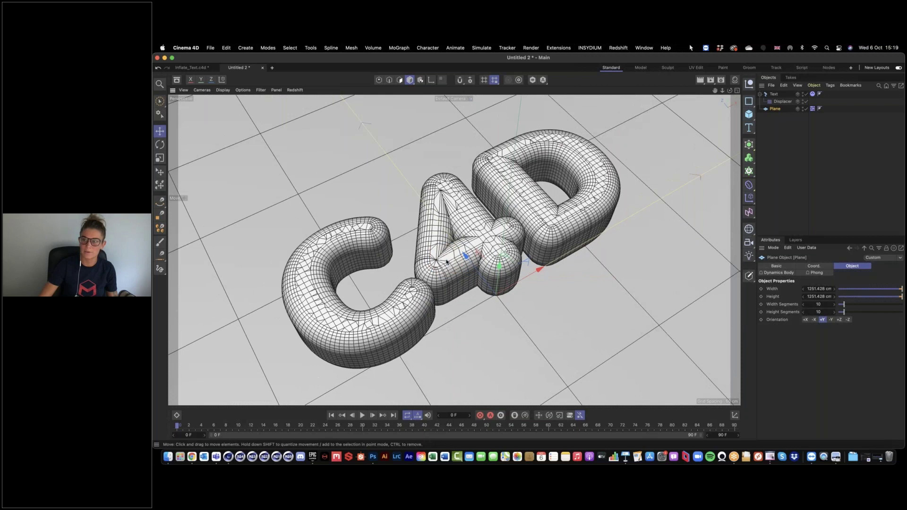
pyautogui.click(751, 141)
pyautogui.moveTo(813, 108); pyautogui.dragTo(811, 96)
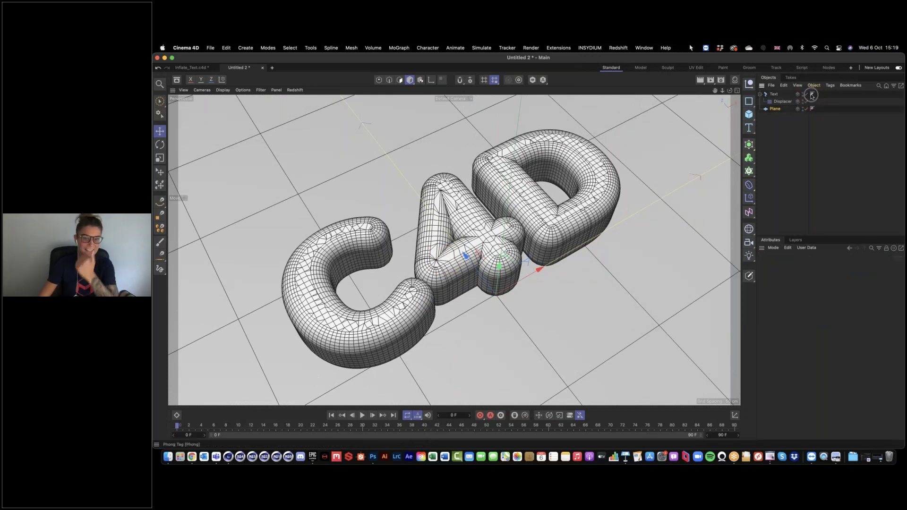
# Step: Open the Displacer's object properties and display the scene with Gouraud shading without lines
pyautogui.click(781, 102)
pyautogui.click(827, 274)
pyautogui.click(808, 267)
pyautogui.click(807, 300)
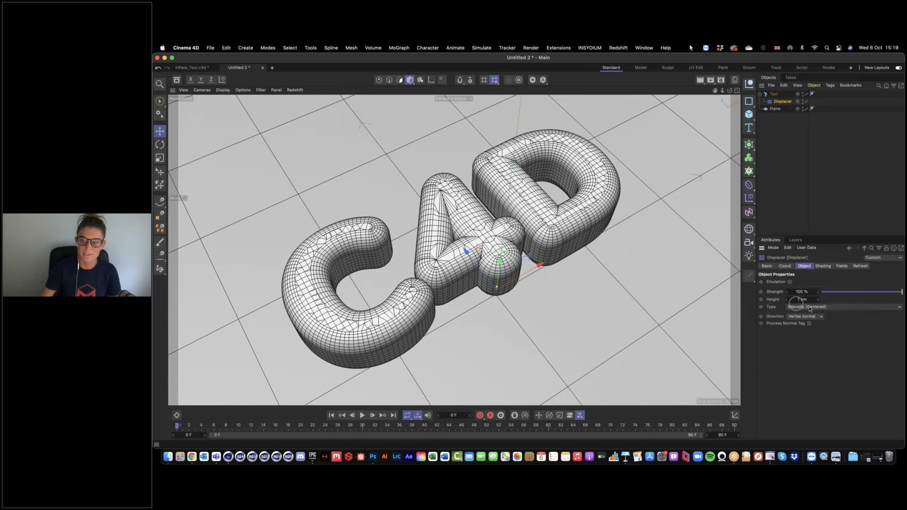
pyautogui.click(223, 90)
pyautogui.click(226, 101)
# Step: Try a Displacer height of 10 cm, inspect the opening inside the 4 up close, and return the height to 7 cm
pyautogui.click(802, 300)
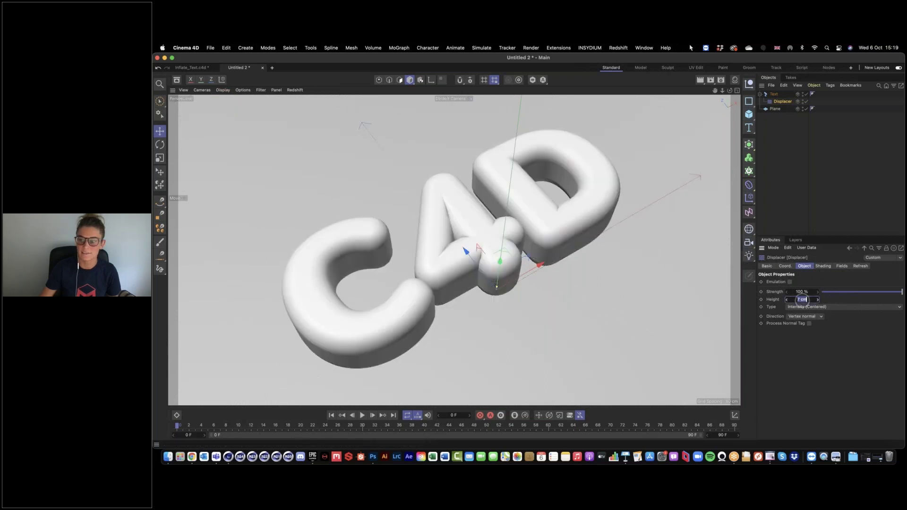
pyautogui.write('10')
pyautogui.press('Return')
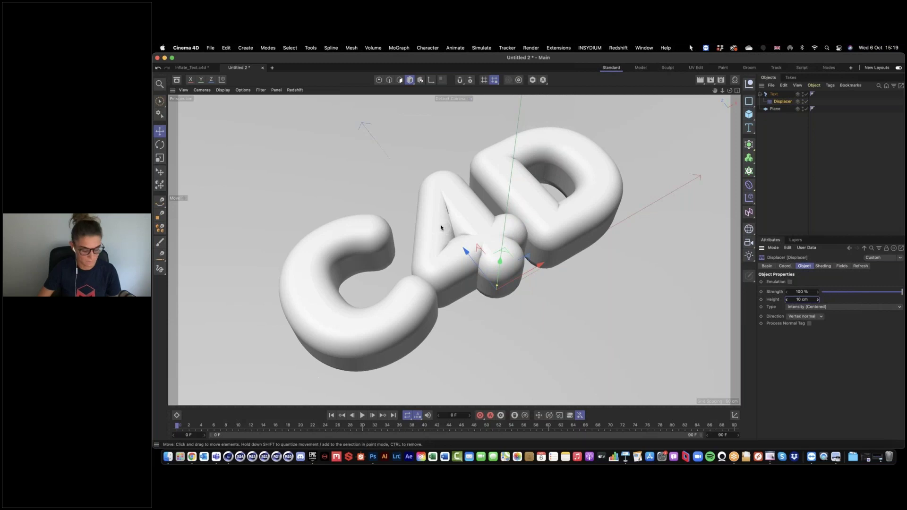
pyautogui.scroll(15, 444, 204)
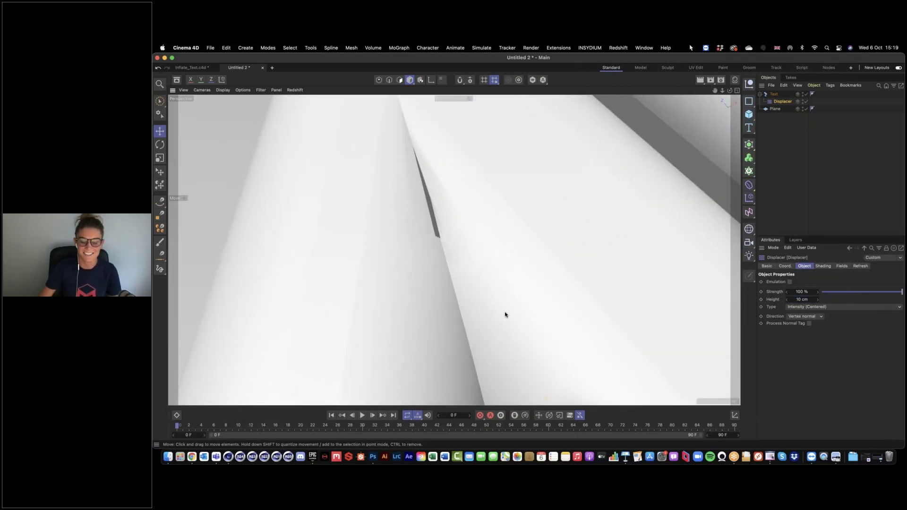
pyautogui.press('h')
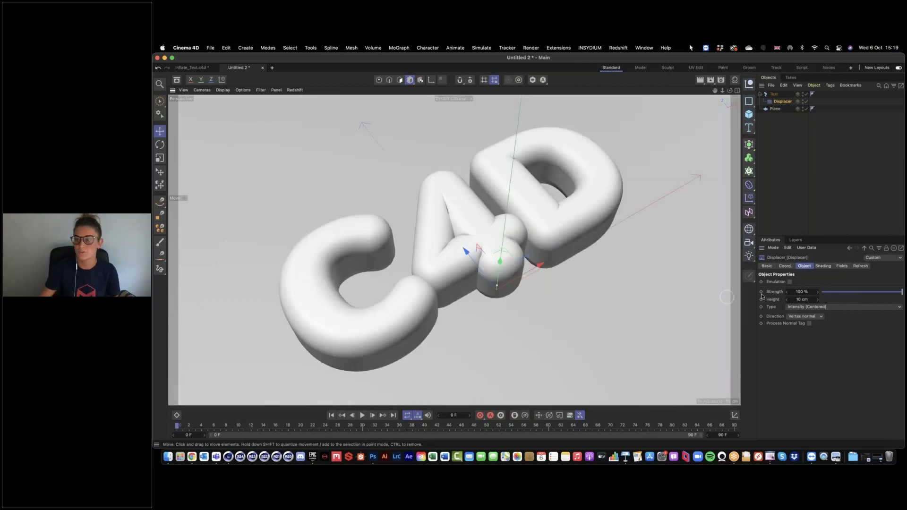
pyautogui.click(802, 299)
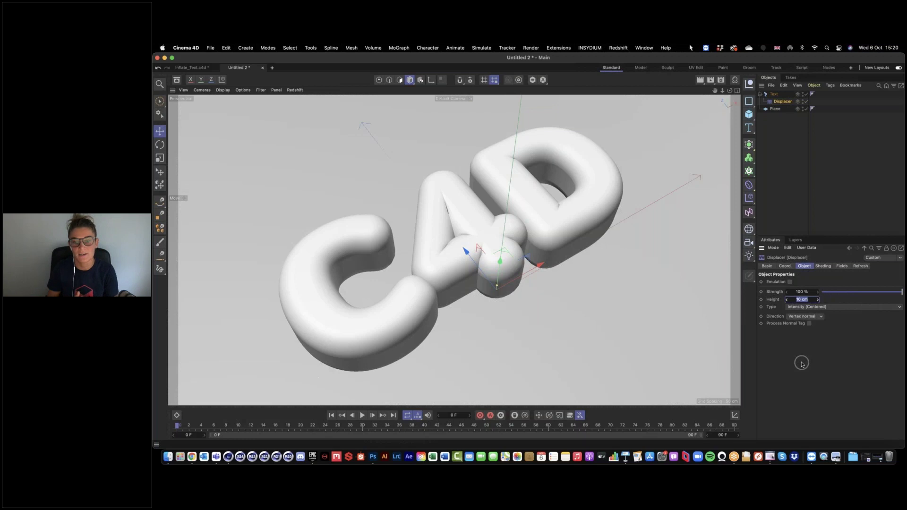
pyautogui.write('7')
pyautogui.press('Return')
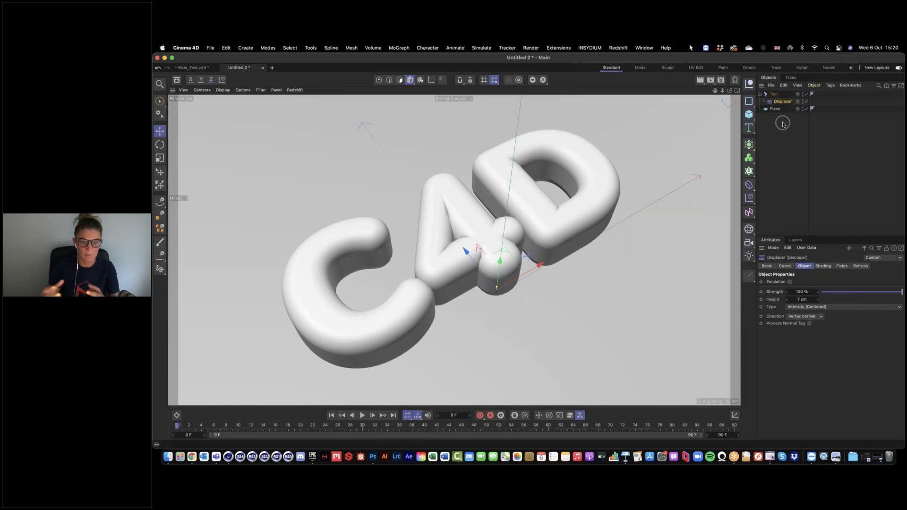
# Step: Compare the text with the Displacer off and on, and add a Linear Field to the Displacer's fields
pyautogui.click(806, 102)
pyautogui.click(807, 102)
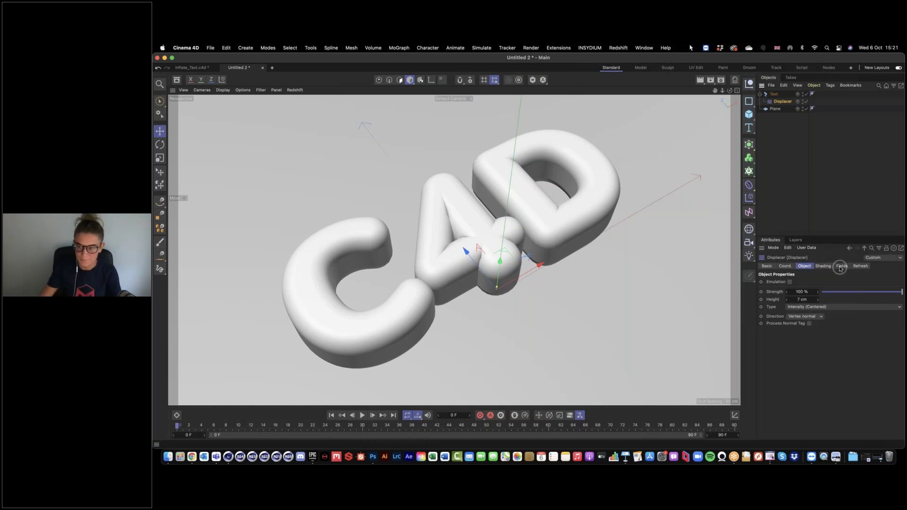
pyautogui.click(841, 267)
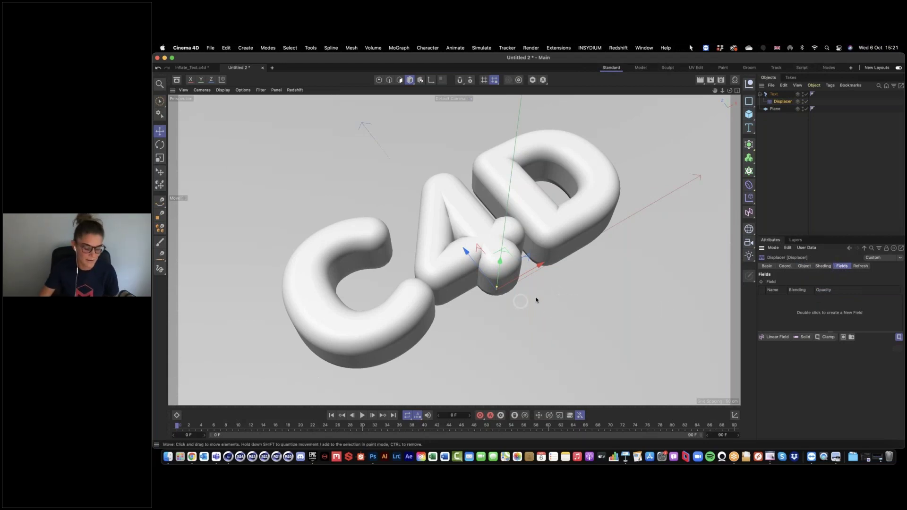
pyautogui.keyDown('alt'); pyautogui.moveTo(536, 300); pyautogui.dragTo(699, 288); pyautogui.keyUp('alt')
pyautogui.click(854, 277)
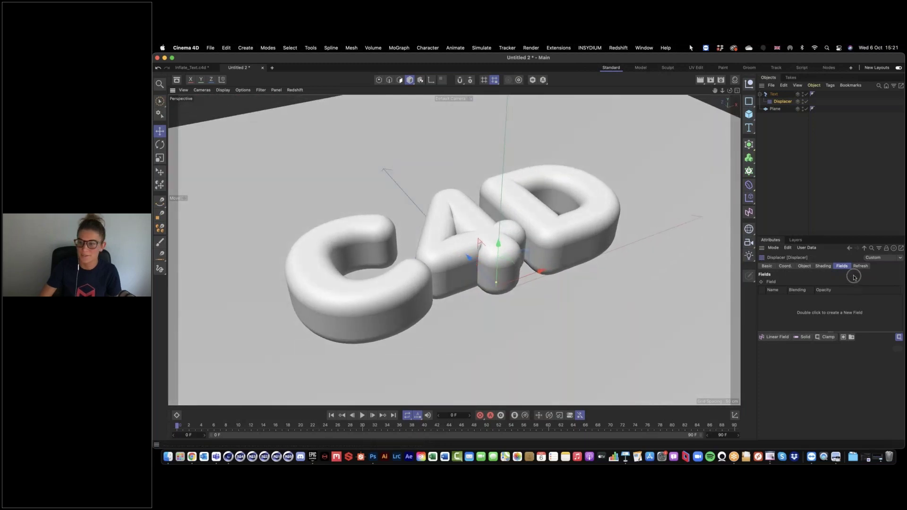
pyautogui.click(790, 102)
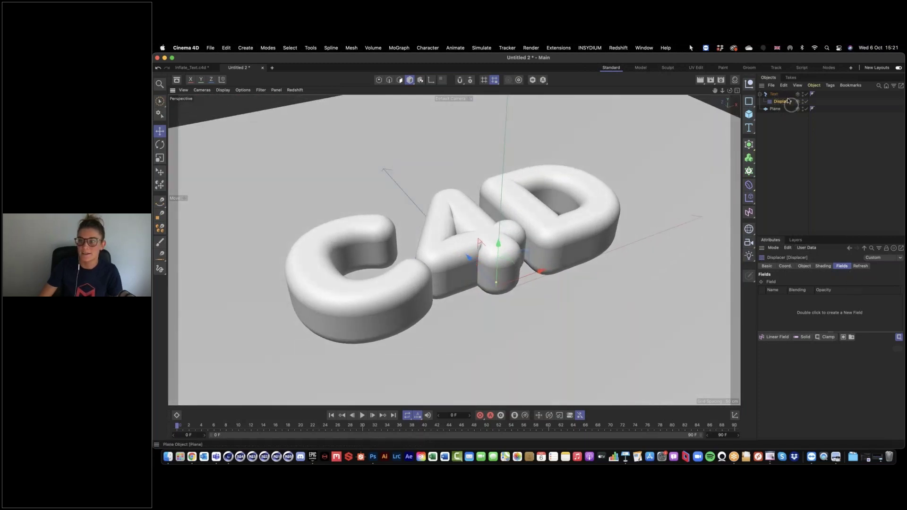
pyautogui.click(844, 266)
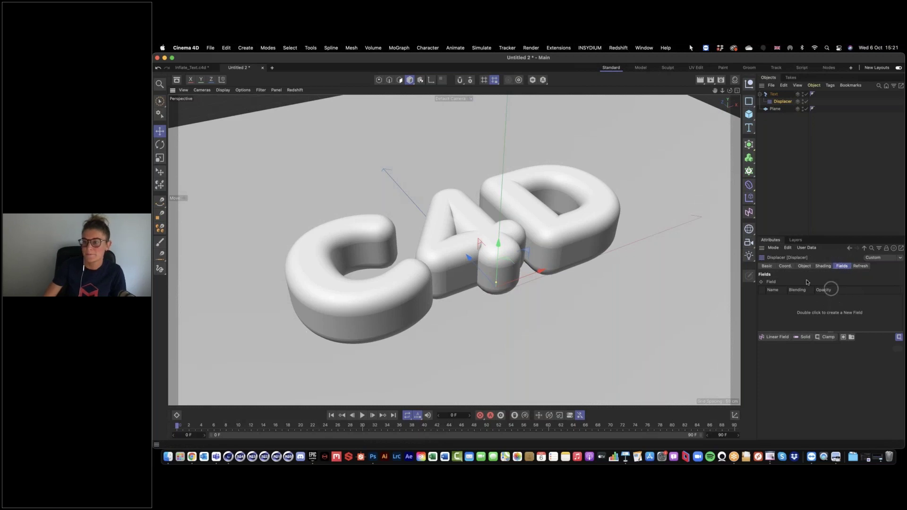
pyautogui.click(779, 295)
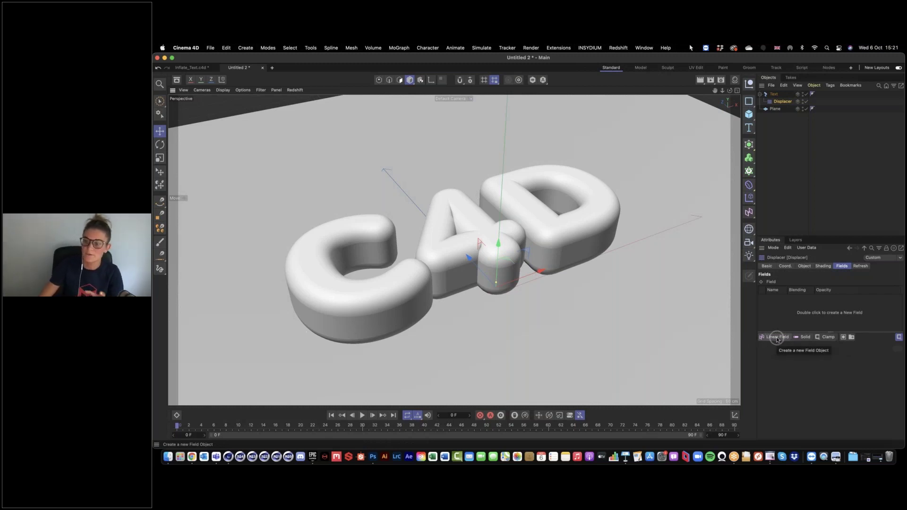
pyautogui.moveTo(777, 339); pyautogui.dragTo(787, 392)
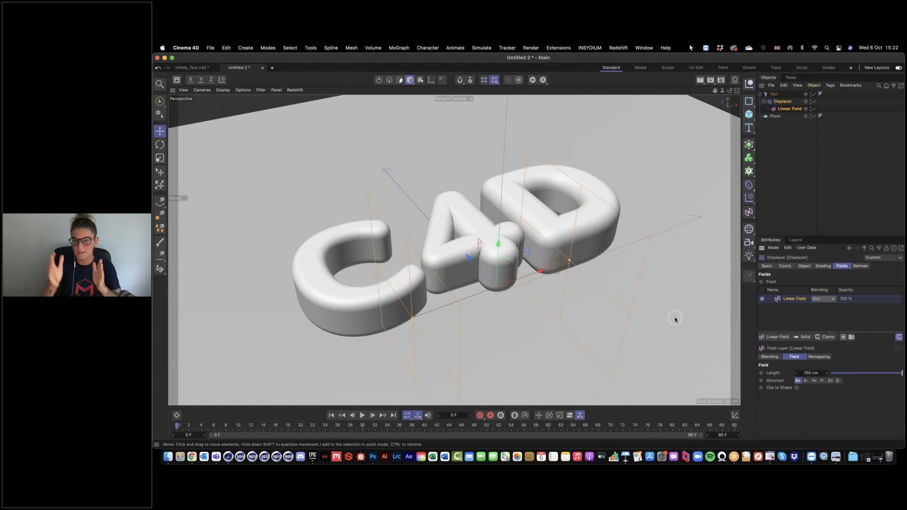
# Step: Slide the Linear Field along the X axis through the letters to test how it controls the inflation
pyautogui.keyDown('alt'); pyautogui.moveTo(476, 261); pyautogui.dragTo(472, 287); pyautogui.keyUp('alt')
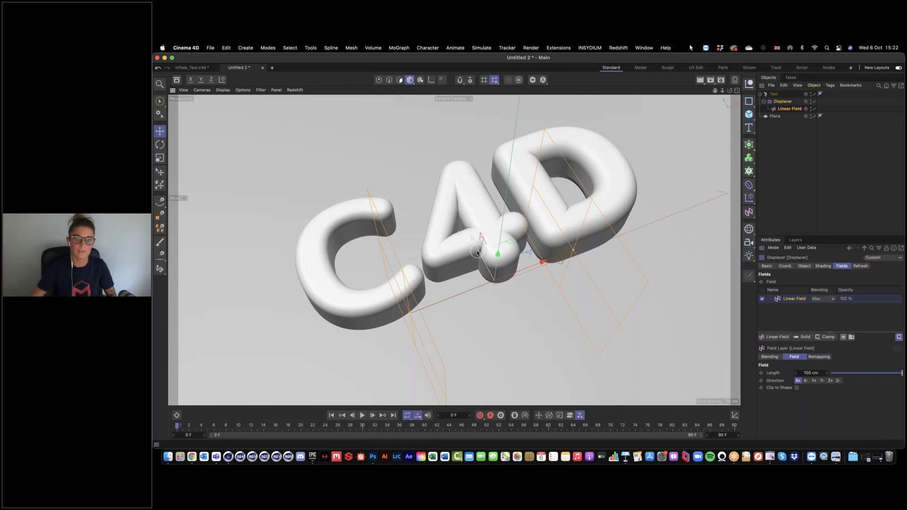
pyautogui.moveTo(532, 267); pyautogui.dragTo(518, 278)
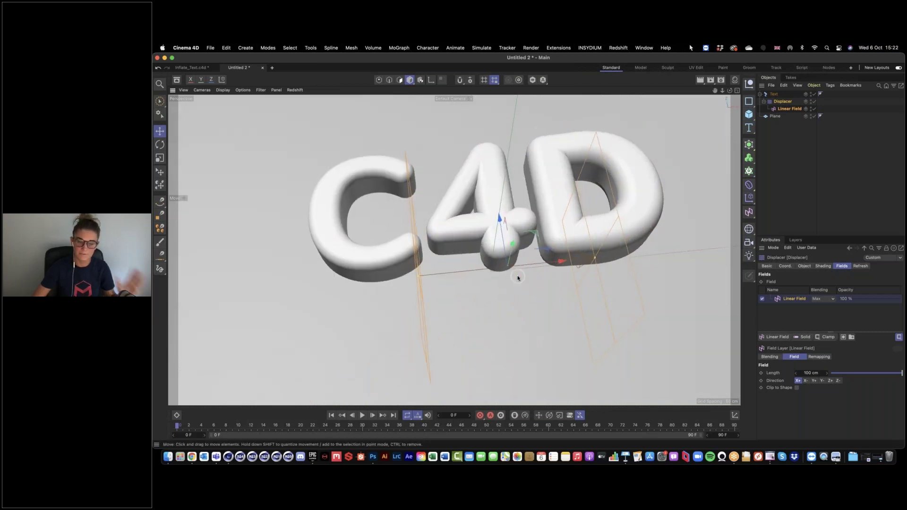
pyautogui.click(778, 103)
pyautogui.click(769, 110)
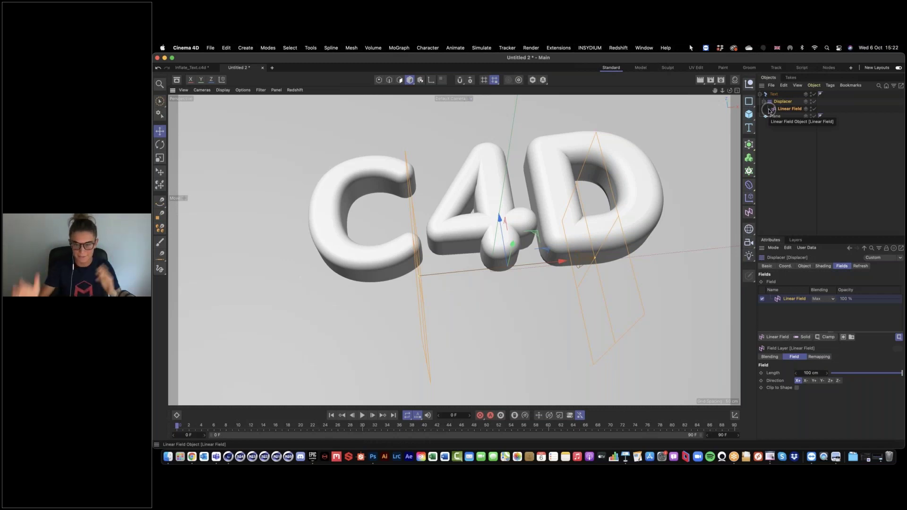
pyautogui.moveTo(561, 261); pyautogui.dragTo(527, 231)
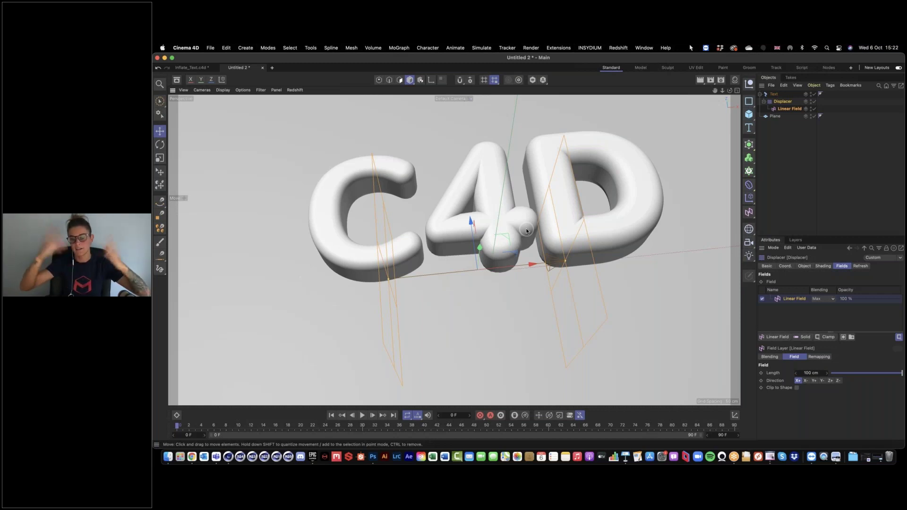
pyautogui.moveTo(481, 227); pyautogui.dragTo(503, 185)
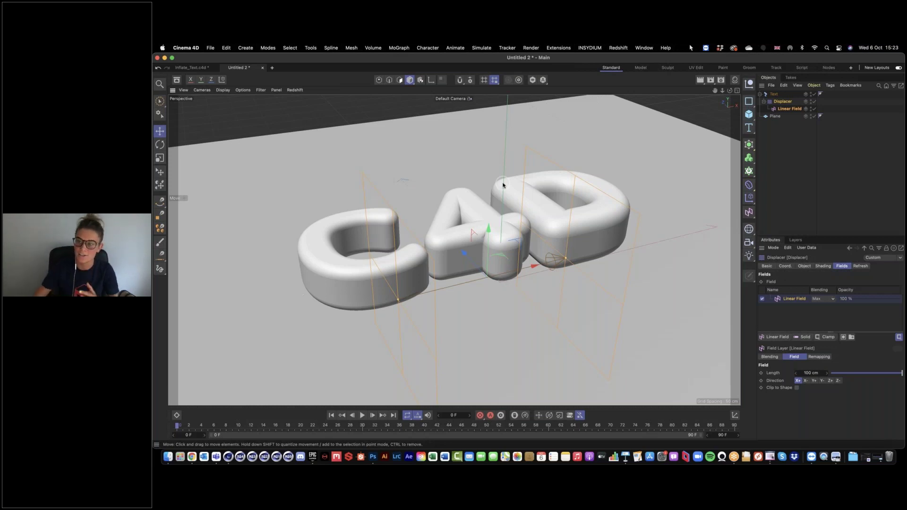
# Step: Set the Linear Field's direction to Y+ and raise the field above the text
pyautogui.click(787, 109)
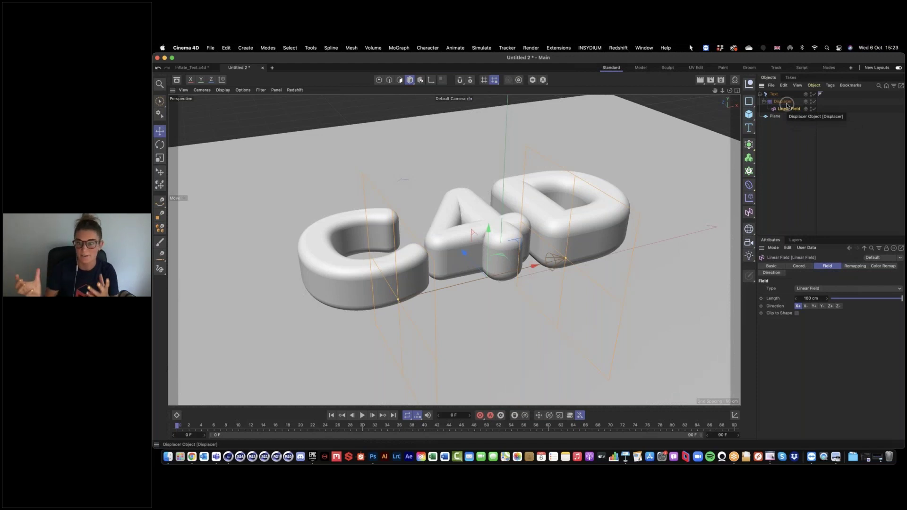
pyautogui.click(786, 109)
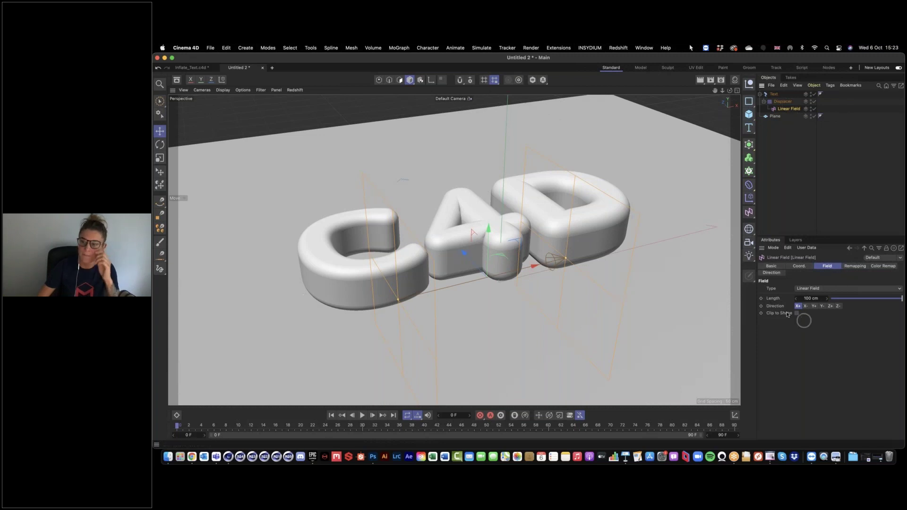
pyautogui.click(814, 306)
pyautogui.moveTo(488, 228)
pyautogui.mouseDown()
pyautogui.moveTo(500, 97)
pyautogui.moveTo(482, 354)
pyautogui.moveTo(486, 124)
pyautogui.moveTo(478, 314)
pyautogui.moveTo(482, 137)
pyautogui.moveTo(487, 194)
pyautogui.mouseUp()
pyautogui.click(528, 250)
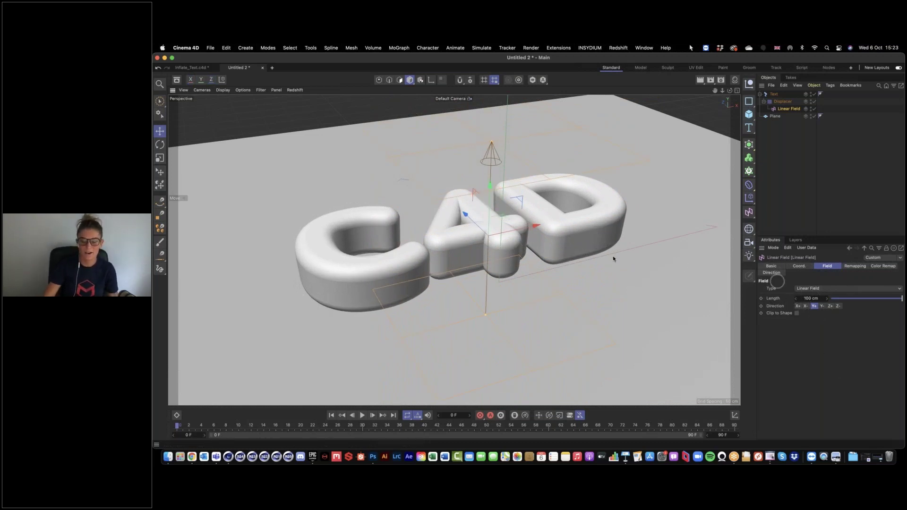
# Step: Set the Linear Field's length to 25 cm
pyautogui.click(811, 299)
pyautogui.write('25')
pyautogui.press('Return')
pyautogui.keyDown('alt'); pyautogui.moveTo(512, 230); pyautogui.dragTo(481, 142); pyautogui.keyUp('alt')
pyautogui.keyDown('alt'); pyautogui.moveTo(495, 203); pyautogui.dragTo(493, 205); pyautogui.keyUp('alt')
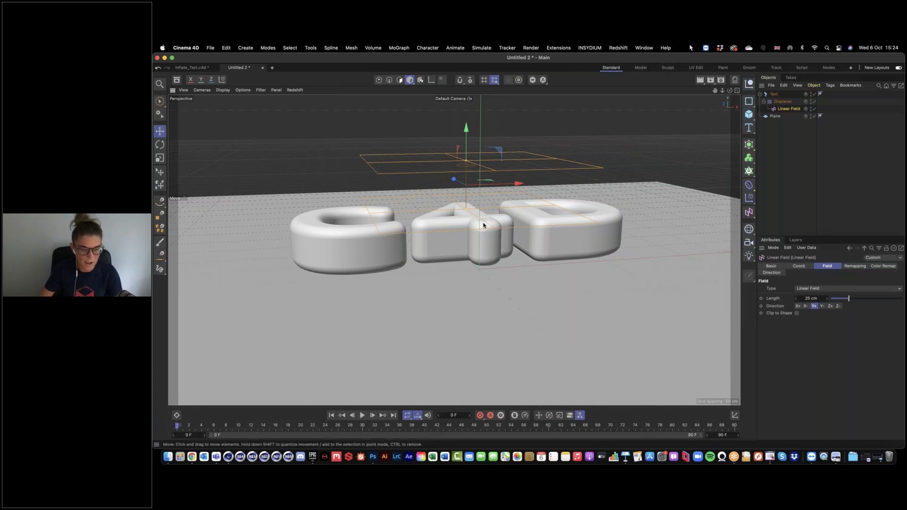
# Step: Position the Linear Field just above the letters at X 0 cm and Y 75 cm
pyautogui.keyDown('alt'); pyautogui.moveTo(476, 221); pyautogui.dragTo(470, 208); pyautogui.keyUp('alt')
pyautogui.moveTo(466, 130)
pyautogui.mouseDown()
pyautogui.moveTo(467, 155)
pyautogui.moveTo(470, 137)
pyautogui.mouseUp()
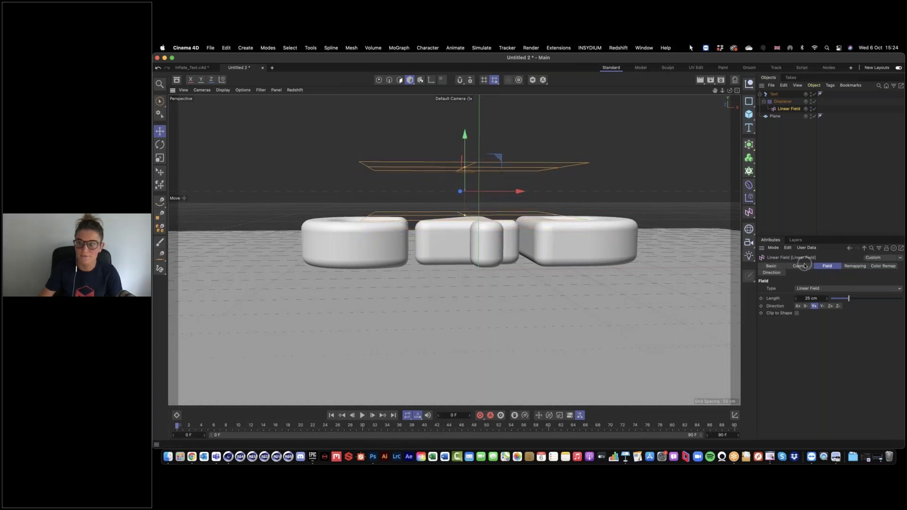
pyautogui.click(799, 266)
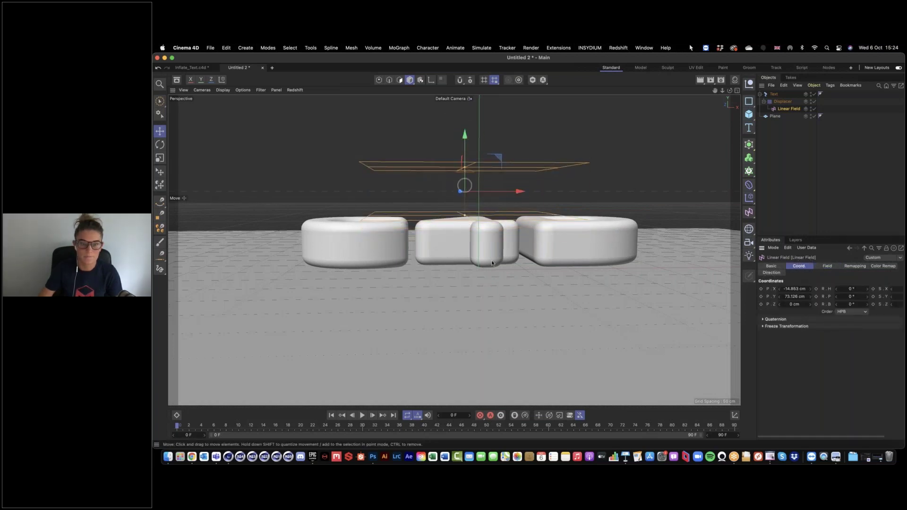
pyautogui.click(795, 289)
pyautogui.write('0')
pyautogui.press('Return')
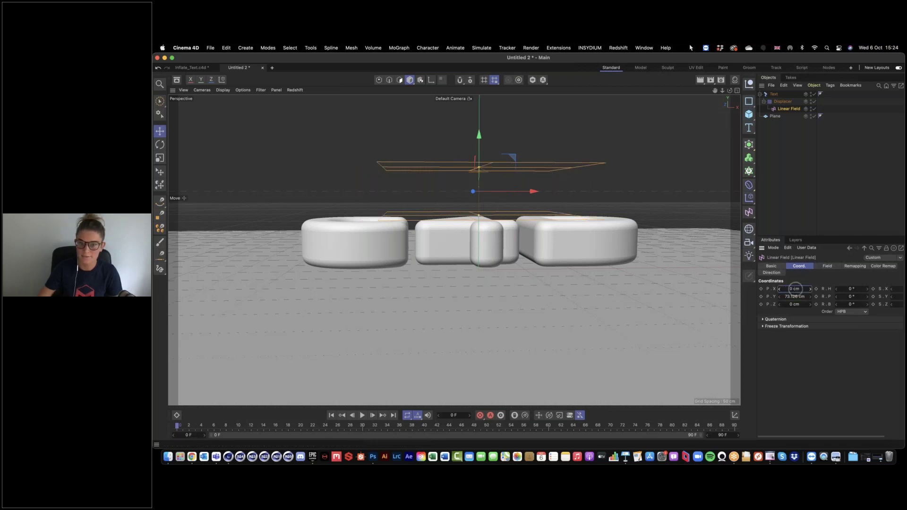
pyautogui.click(795, 296)
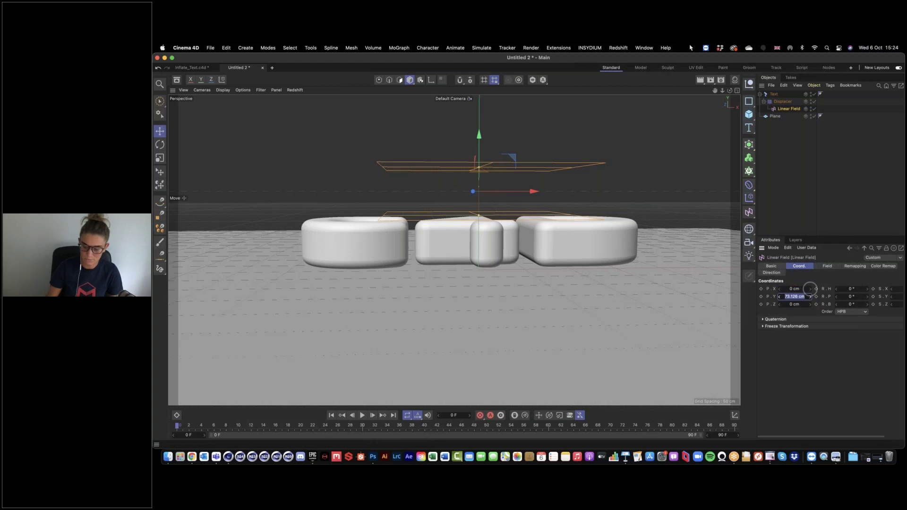
pyautogui.write('75')
pyautogui.press('Return')
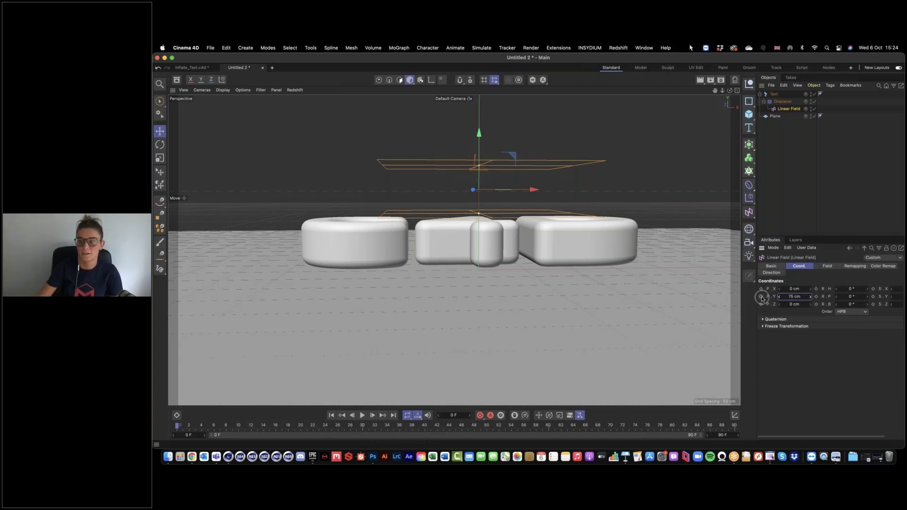
# Step: Keyframe the Linear Field's Y position at 75 cm on frame 0 and about -41 cm on frame 5, and return to the start
pyautogui.click(761, 297)
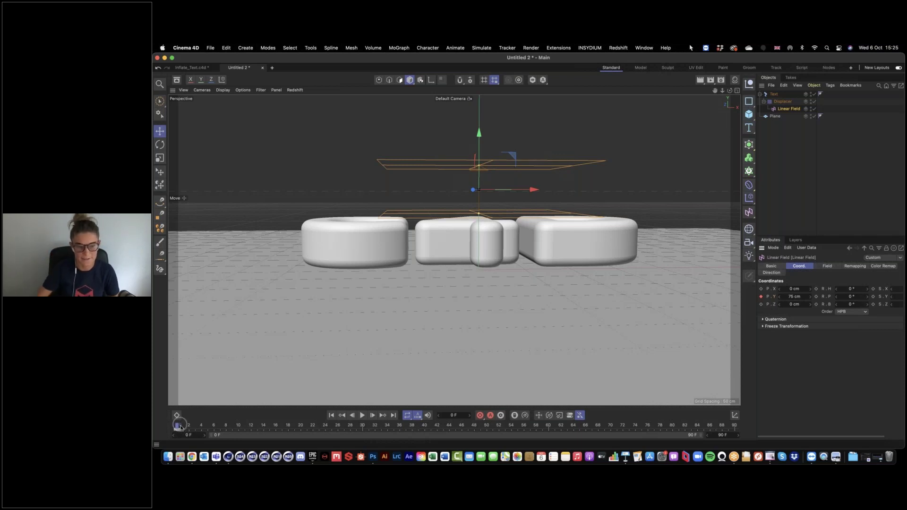
pyautogui.moveTo(178, 427); pyautogui.dragTo(208, 428)
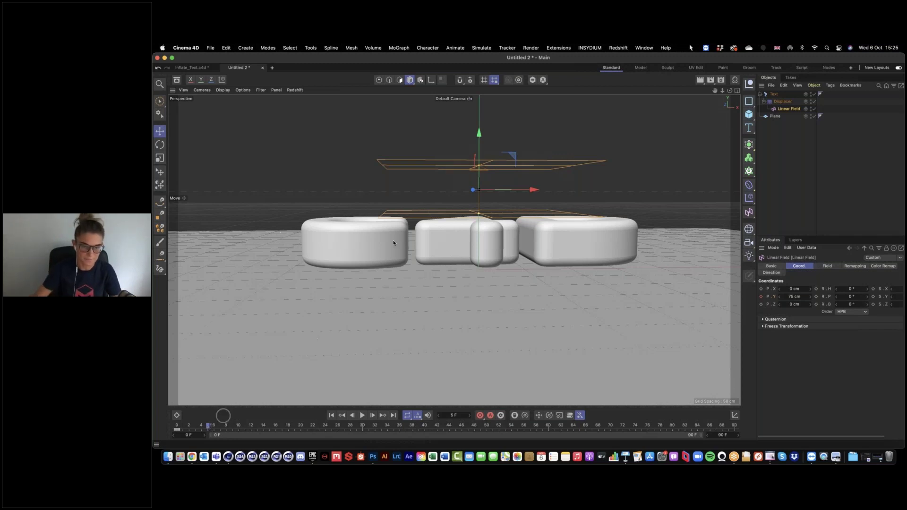
pyautogui.moveTo(479, 134); pyautogui.dragTo(486, 272)
pyautogui.click(760, 296)
pyautogui.keyDown('alt'); pyautogui.moveTo(362, 402); pyautogui.dragTo(362, 374); pyautogui.keyUp('alt')
pyautogui.click(331, 415)
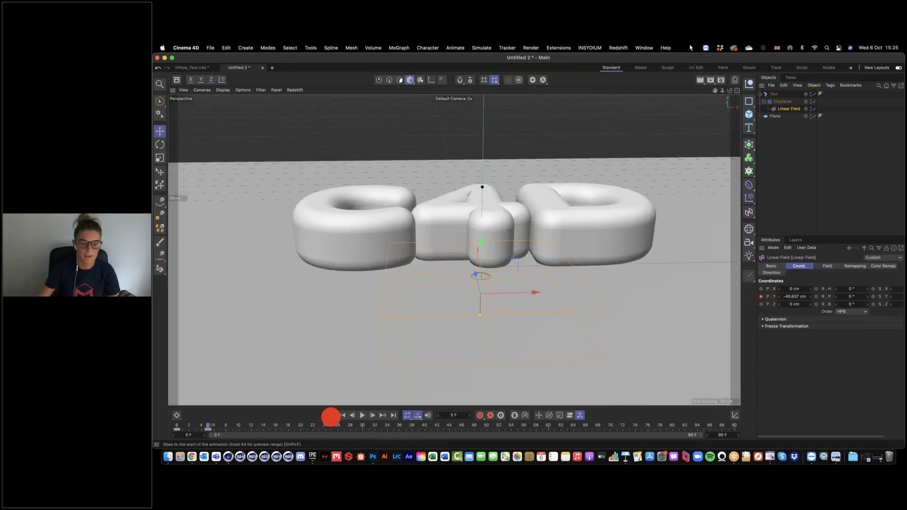
# Step: Play the C4D text's inflation animation from an angled view and return to the first frame
pyautogui.keyDown('alt'); pyautogui.moveTo(407, 235); pyautogui.dragTo(425, 264); pyautogui.keyUp('alt')
pyautogui.click(363, 416)
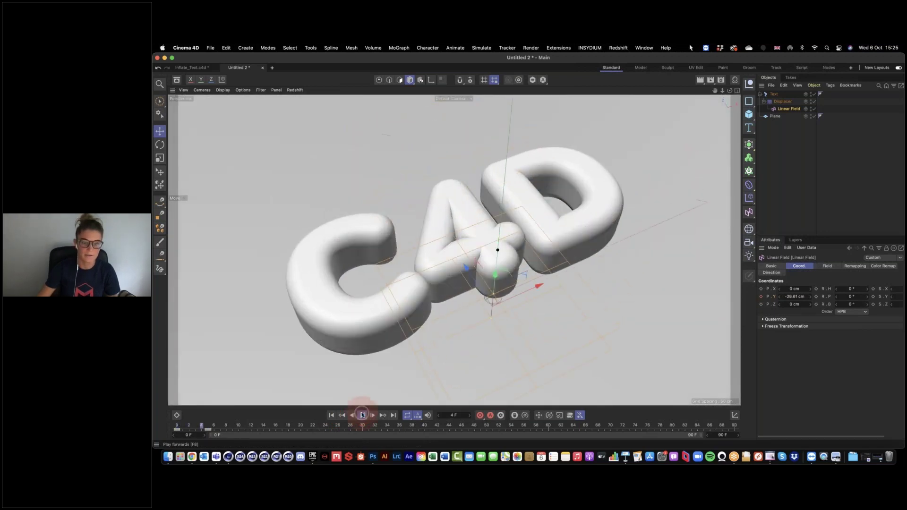
pyautogui.click(358, 416)
pyautogui.click(352, 415)
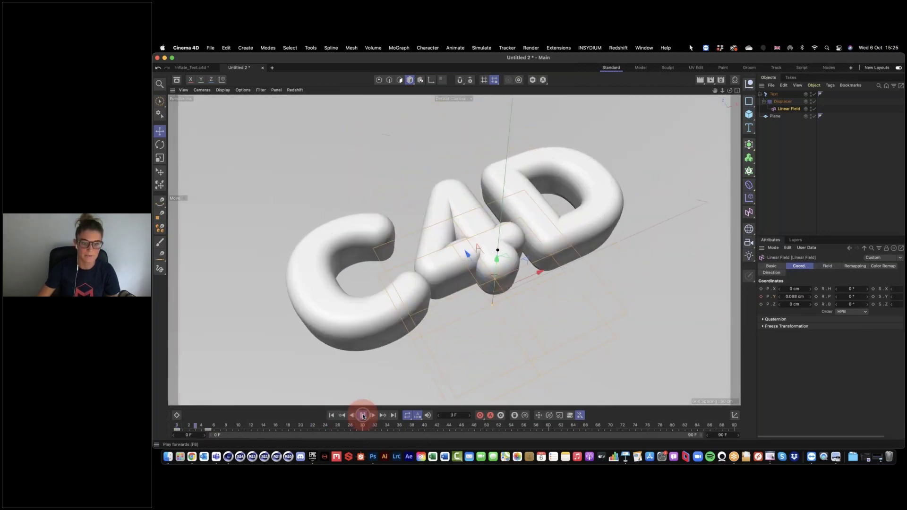
pyautogui.click(352, 415)
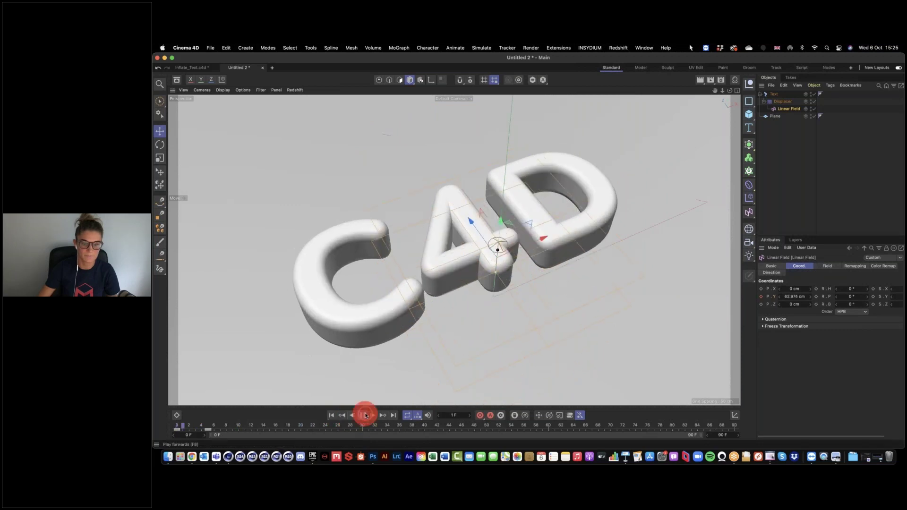
pyautogui.click(328, 416)
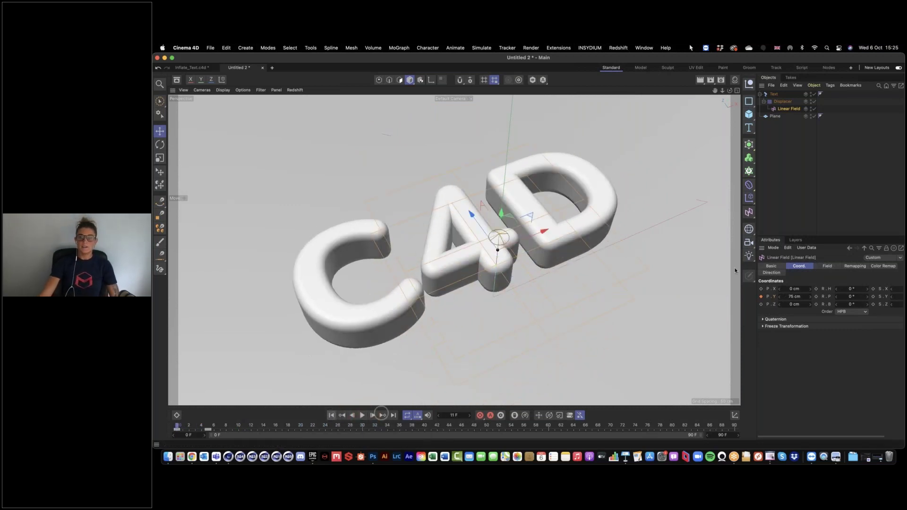
# Step: Select the Linear Field and replay the inflation animation twice, rewinding to the start
pyautogui.click(786, 159)
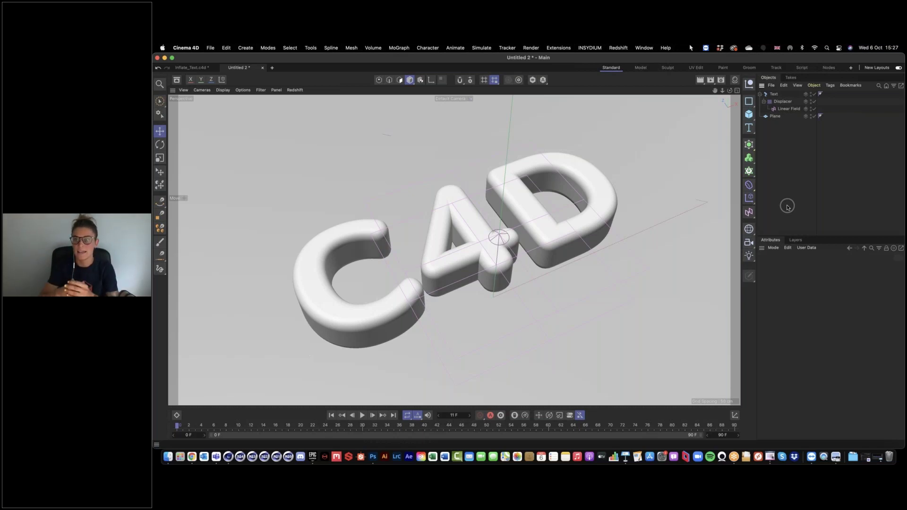
pyautogui.click(788, 109)
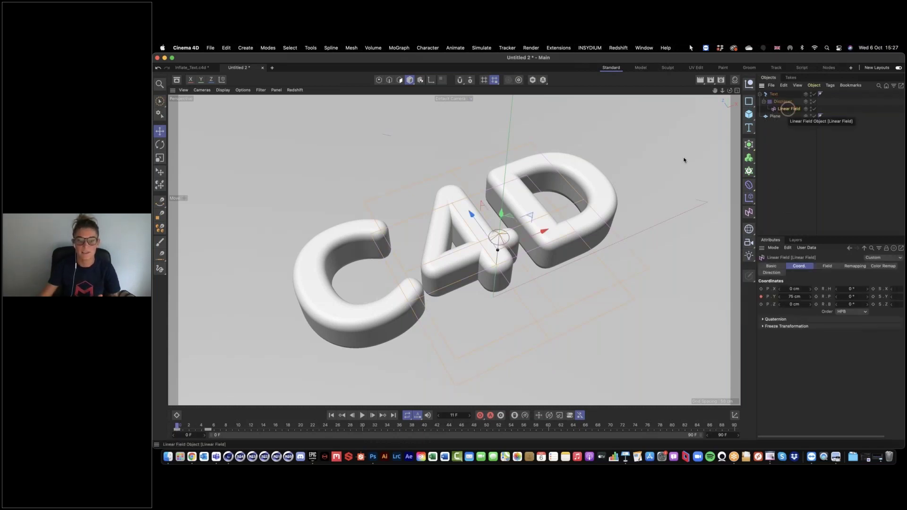
pyautogui.click(362, 416)
pyautogui.click(331, 416)
pyautogui.click(359, 416)
pyautogui.click(331, 416)
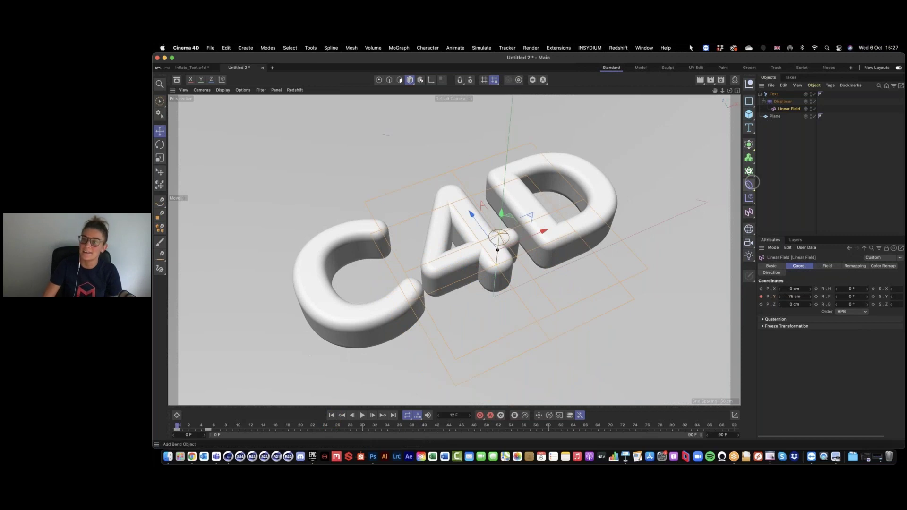
# Step: Add a Subdivision Surface generator, make the Text object its child, and play the smoothed result
pyautogui.moveTo(750, 145); pyautogui.dragTo(781, 152)
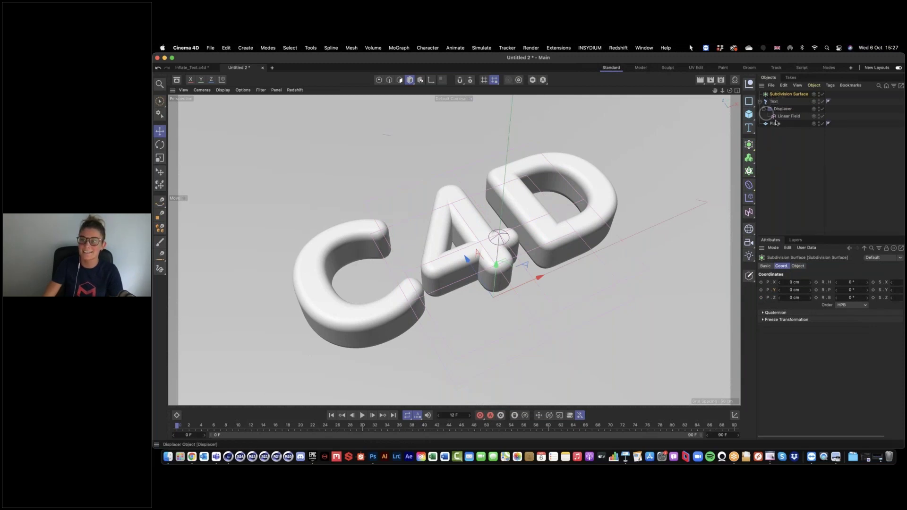
pyautogui.moveTo(775, 101)
pyautogui.mouseDown()
pyautogui.moveTo(779, 91)
pyautogui.moveTo(768, 94)
pyautogui.mouseUp()
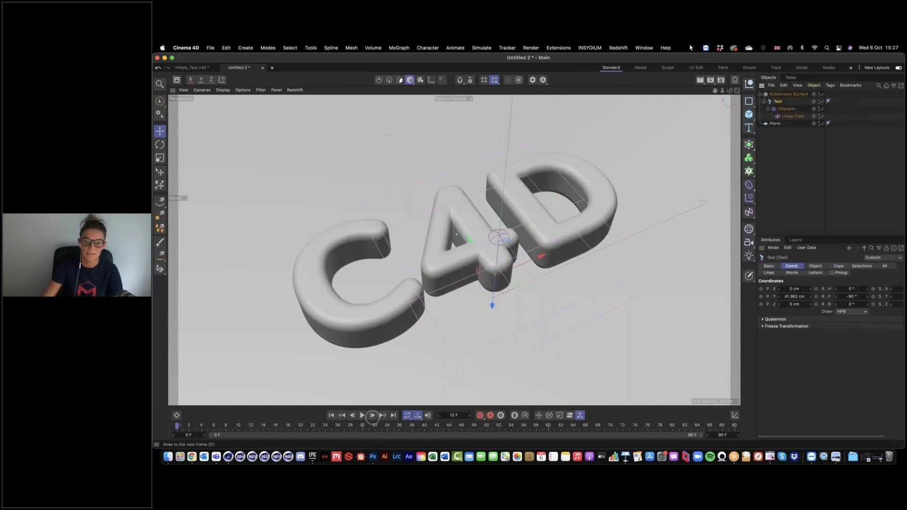
pyautogui.click(362, 416)
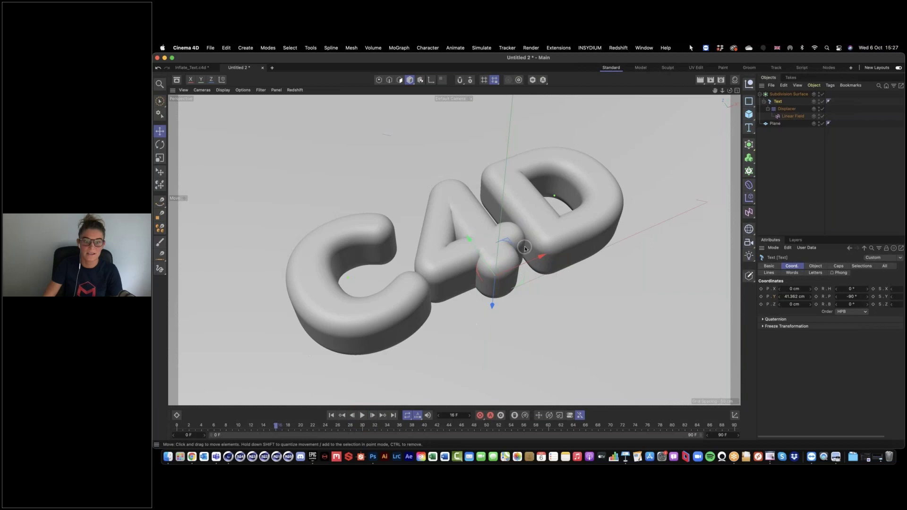
# Step: Display the text with its mesh lines to examine the polygon density, and return to plain shading
pyautogui.click(357, 263)
pyautogui.click(223, 89)
pyautogui.click(233, 105)
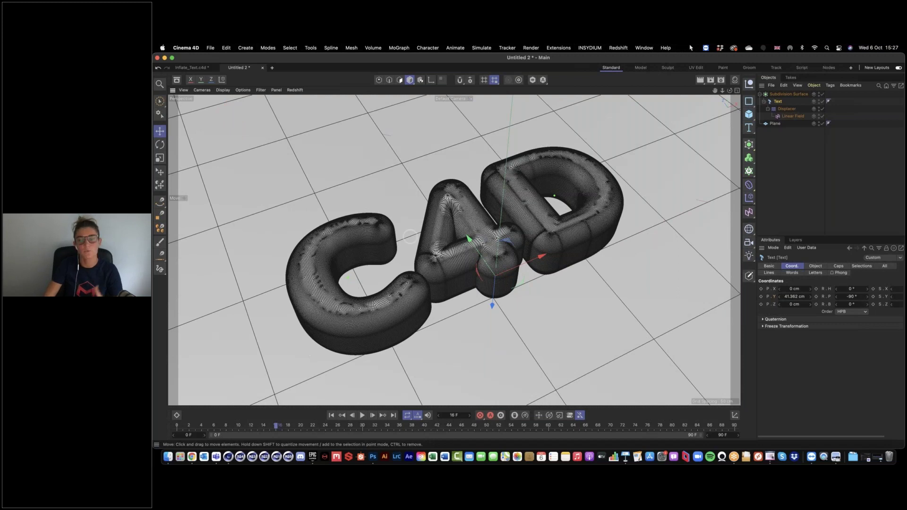
pyautogui.click(223, 90)
pyautogui.click(251, 113)
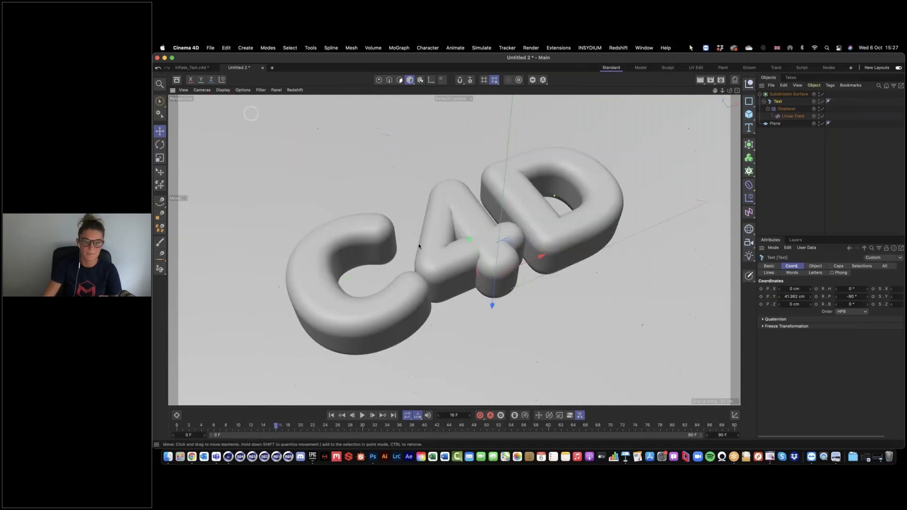
# Step: Replay the subdivided text's inflation several times from the first frame to check its motion
pyautogui.click(331, 415)
pyautogui.click(362, 415)
pyautogui.click(332, 415)
pyautogui.click(363, 416)
pyautogui.click(363, 415)
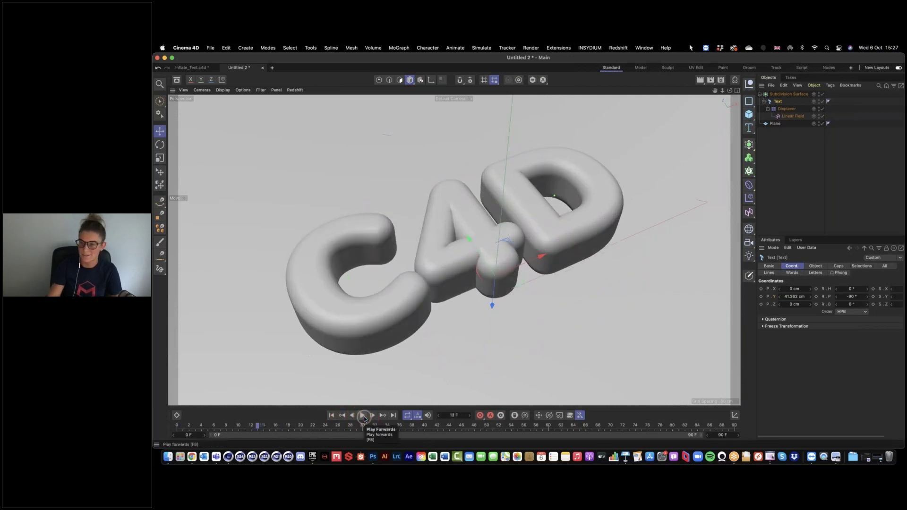
pyautogui.click(331, 416)
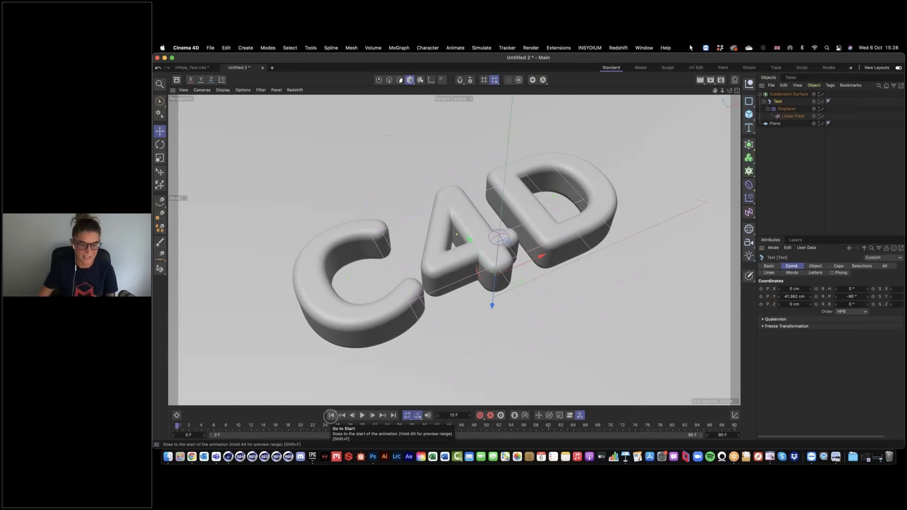
pyautogui.click(362, 415)
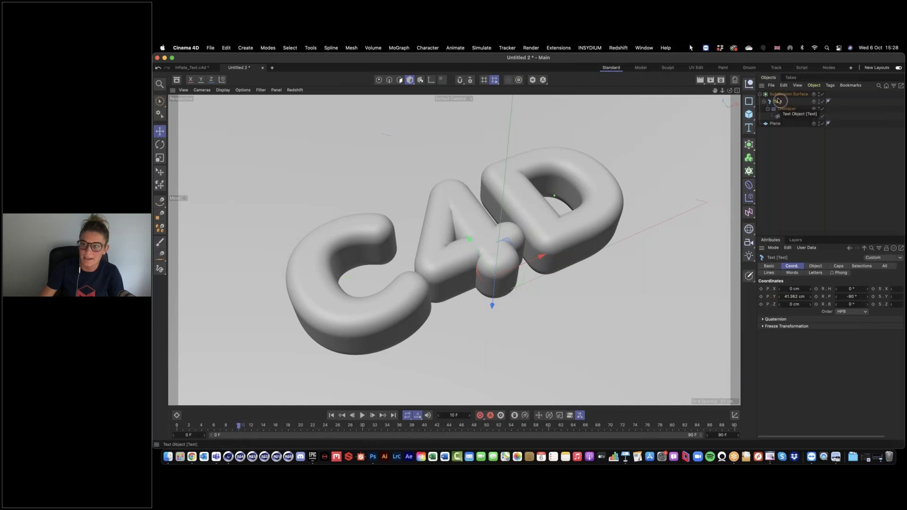
# Step: Give the Text object a Rigid Body tag and the Plane a Collider Body tag
pyautogui.rightClick(779, 103)
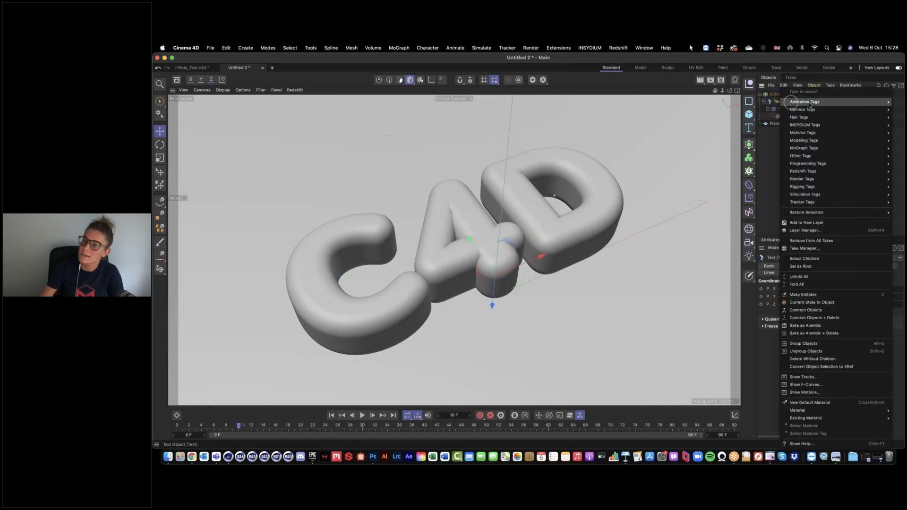
pyautogui.moveTo(827, 194)
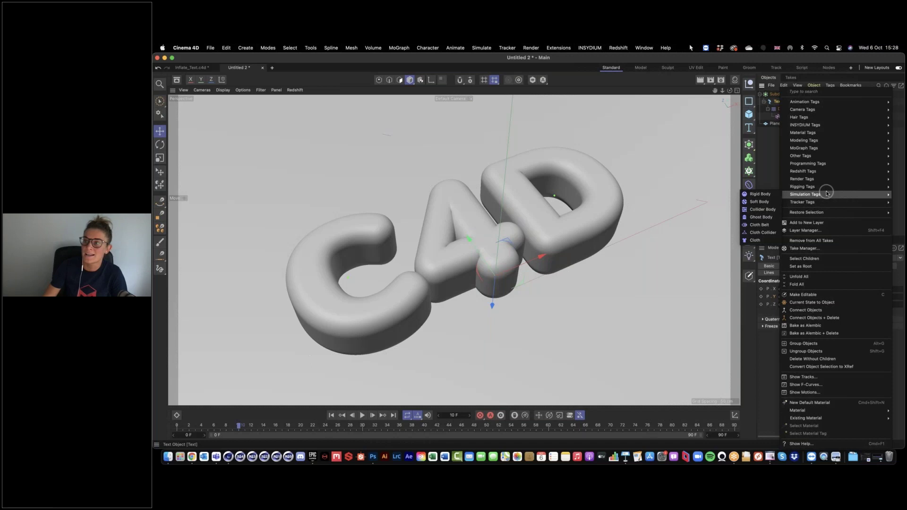
pyautogui.click(761, 194)
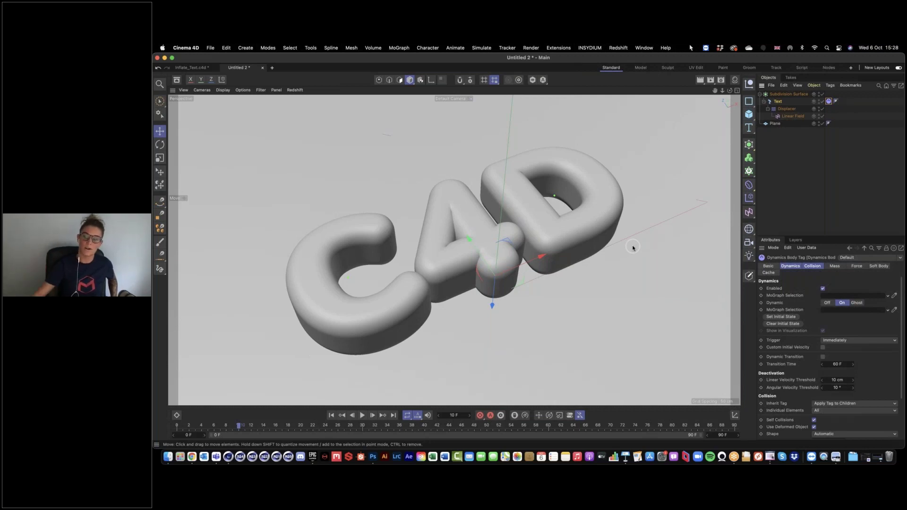
pyautogui.click(829, 102)
pyautogui.click(814, 266)
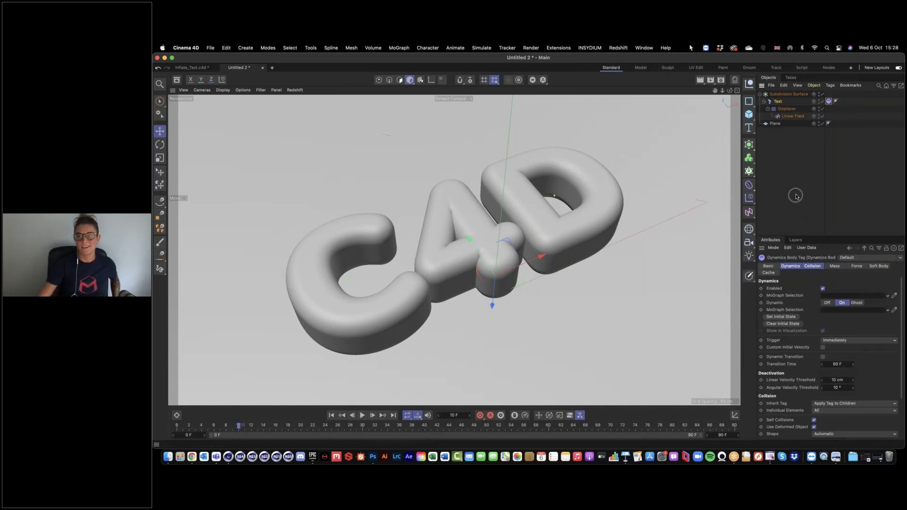
pyautogui.rightClick(775, 126)
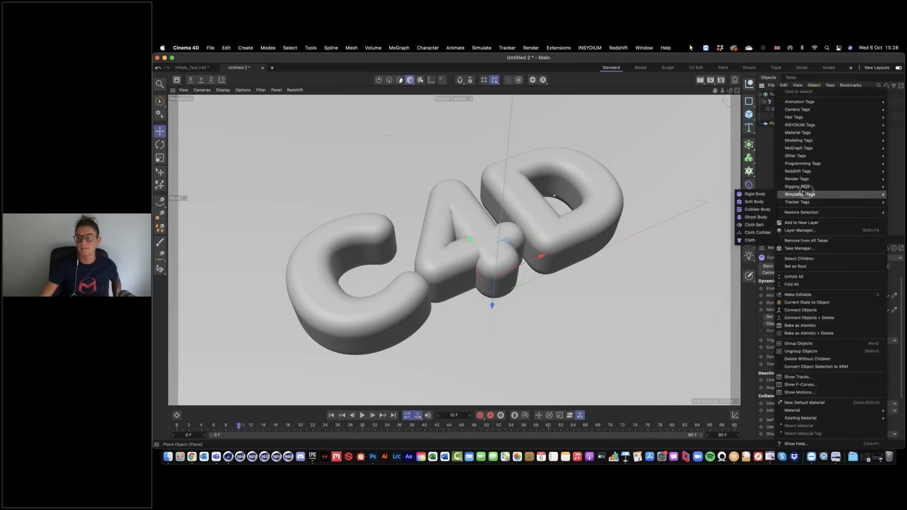
pyautogui.click(758, 209)
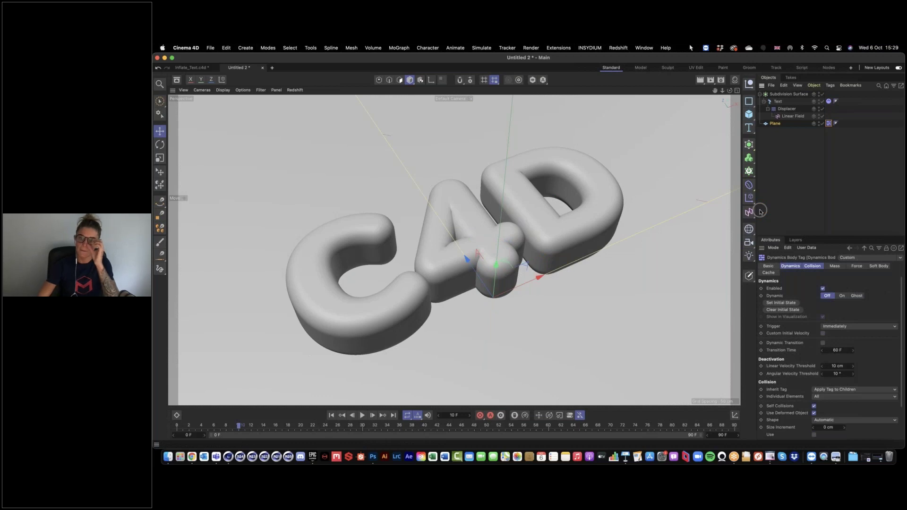
# Step: Run the dynamics simulation several times from the first frame to check how the inflating letters collide
pyautogui.click(332, 415)
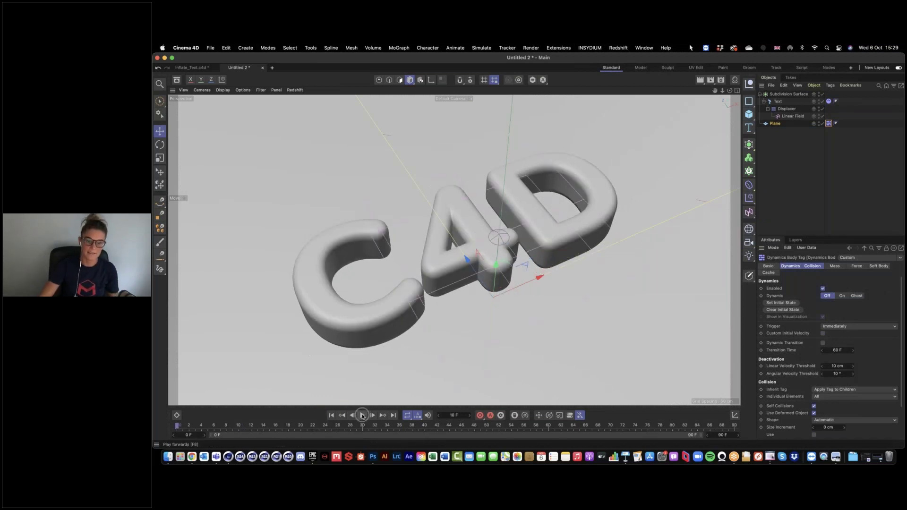
pyautogui.click(362, 415)
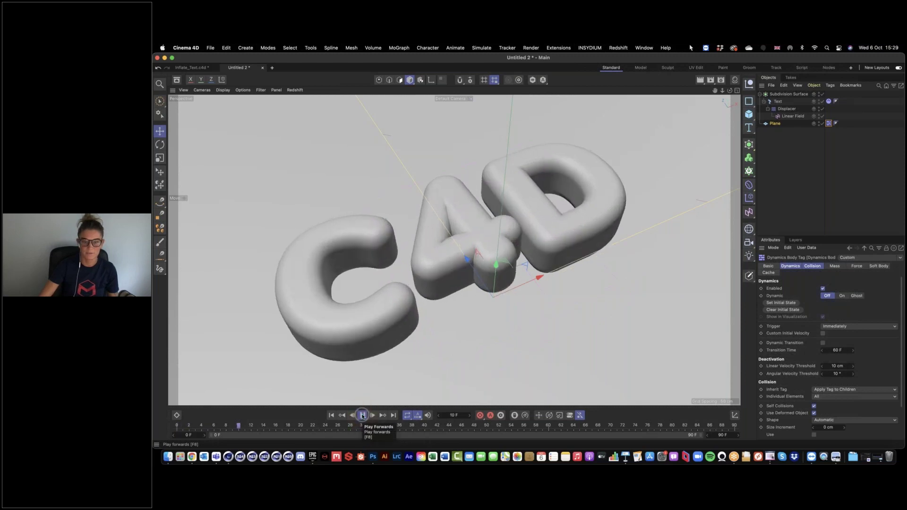
pyautogui.click(362, 415)
pyautogui.click(332, 415)
pyautogui.click(362, 415)
pyautogui.click(331, 415)
pyautogui.click(362, 416)
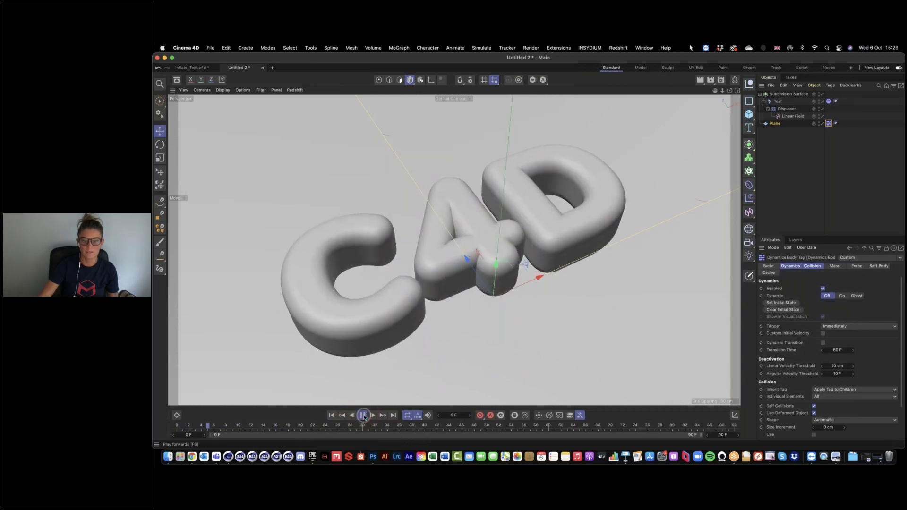
pyautogui.click(362, 416)
pyautogui.click(332, 416)
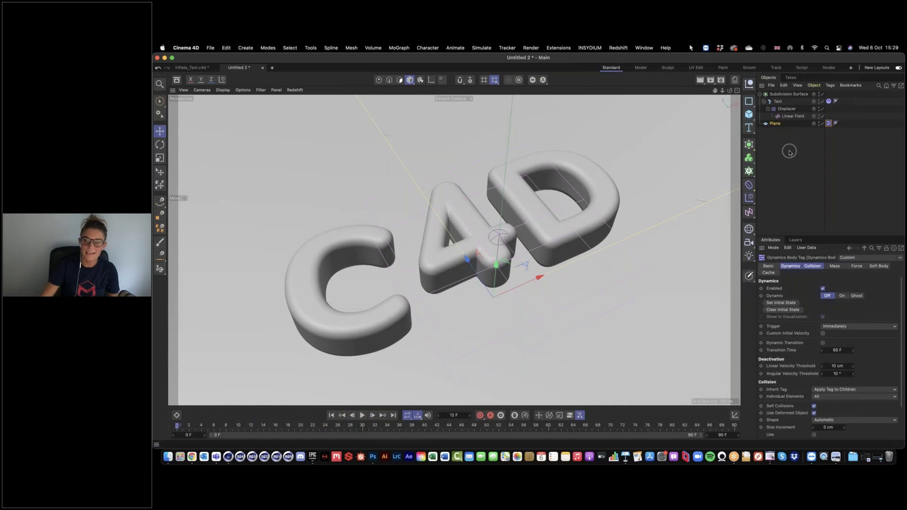
# Step: Tighten the Text object's horizontal spacing to -8 cm
pyautogui.click(783, 103)
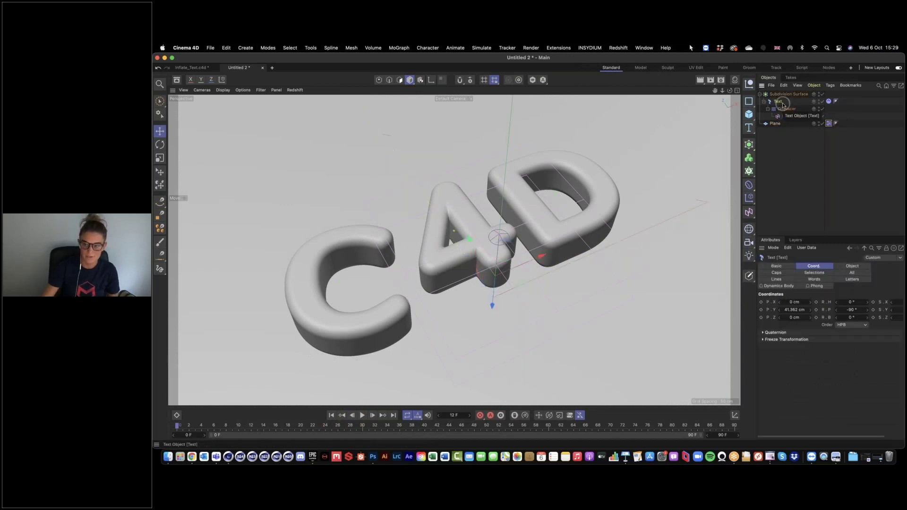
pyautogui.click(853, 267)
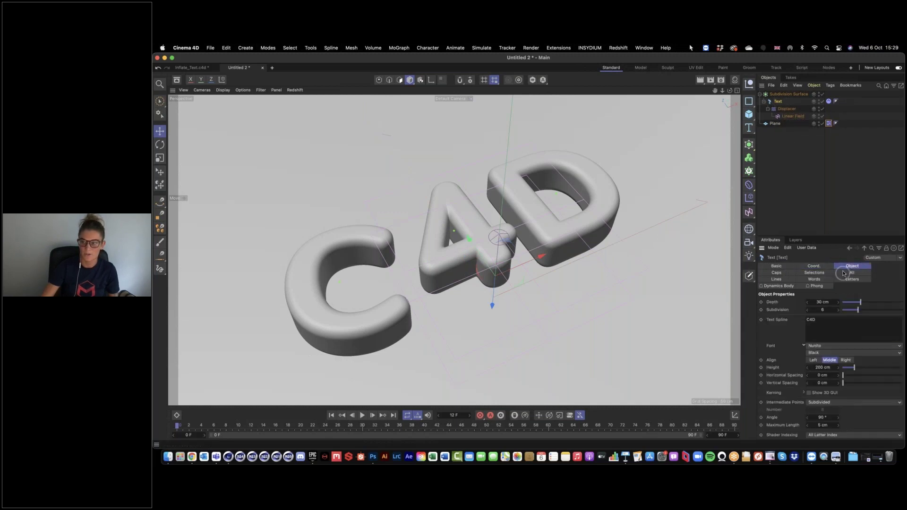
pyautogui.click(808, 375)
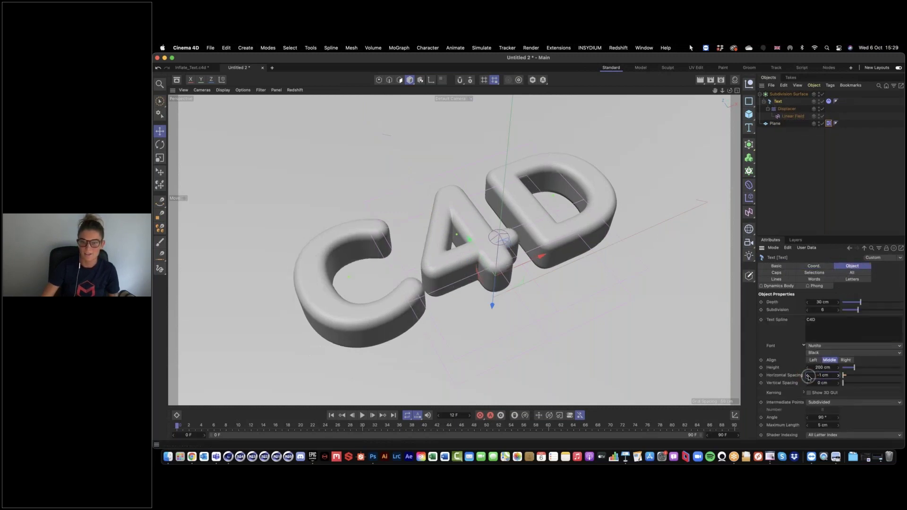
pyautogui.keyDown('alt'); pyautogui.moveTo(510, 257); pyautogui.dragTo(740, 369); pyautogui.keyUp('alt')
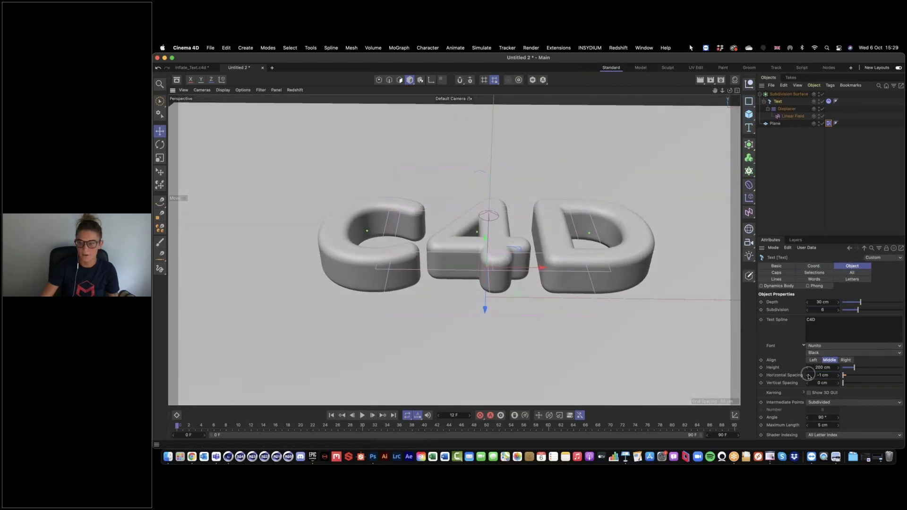
pyautogui.moveTo(808, 376); pyautogui.dragTo(804, 376)
pyautogui.moveTo(536, 287)
pyautogui.keyDown('alt'); pyautogui.mouseDown()
pyautogui.moveTo(544, 312)
pyautogui.moveTo(530, 303)
pyautogui.mouseUp(); pyautogui.keyUp('alt')
pyautogui.click(838, 375)
# Step: Play the simulation with the tighter letter spacing and stop at frame 22
pyautogui.keyDown('alt'); pyautogui.moveTo(478, 236); pyautogui.dragTo(509, 220); pyautogui.keyUp('alt')
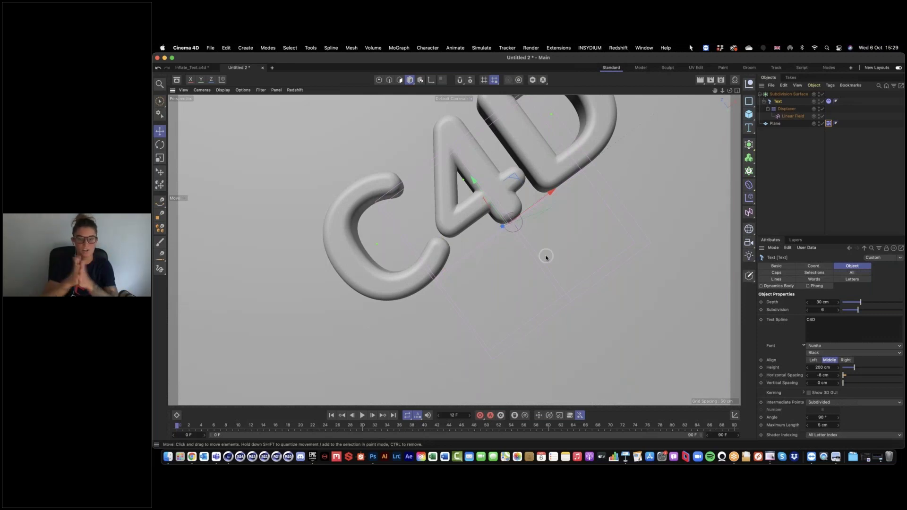
pyautogui.keyDown('alt'); pyautogui.moveTo(526, 227); pyautogui.dragTo(523, 285, button='middle'); pyautogui.keyUp('alt')
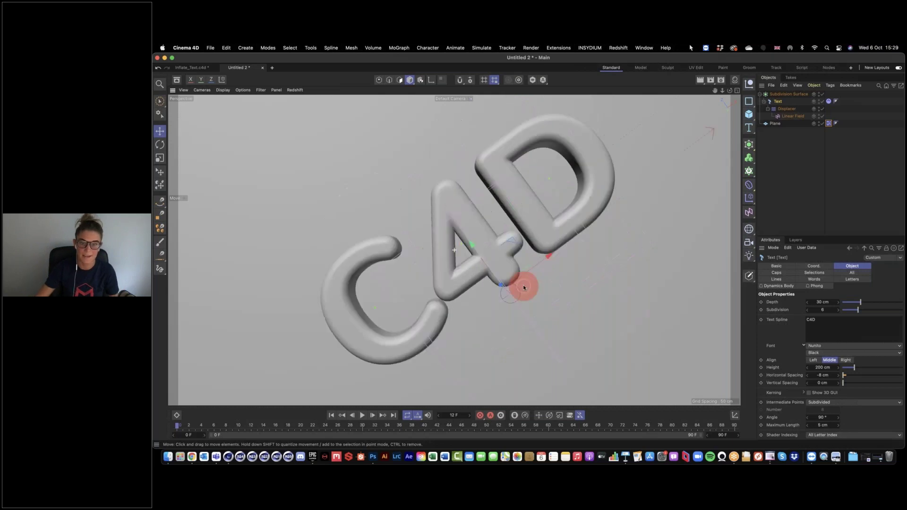
pyautogui.keyDown('alt'); pyautogui.moveTo(495, 243); pyautogui.dragTo(468, 293); pyautogui.keyUp('alt')
pyautogui.click(363, 415)
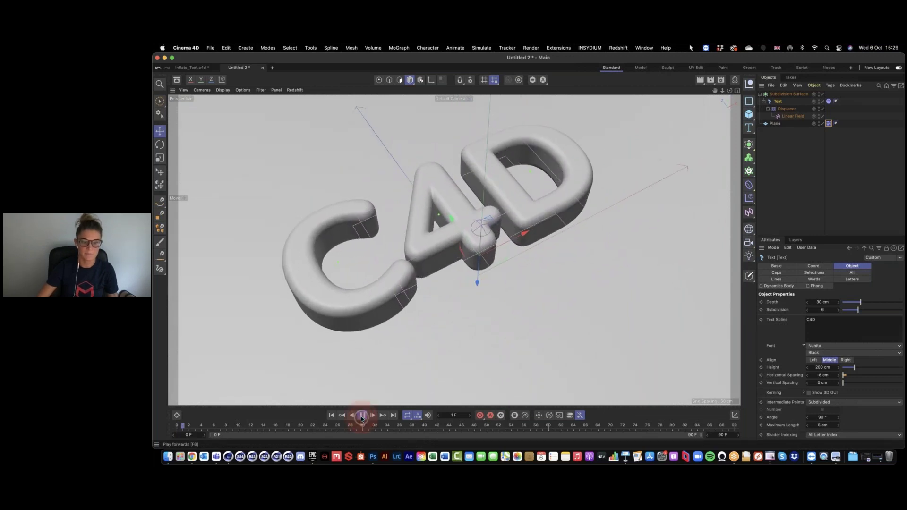
pyautogui.click(361, 415)
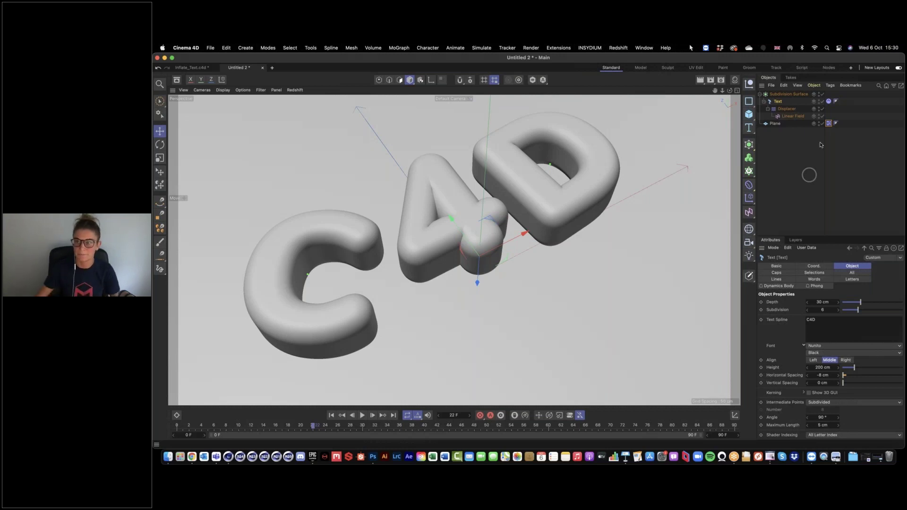
# Step: Set the Text's dynamics body collision to 75 % bounce and 15 % friction
pyautogui.click(829, 102)
pyautogui.moveTo(834, 237); pyautogui.dragTo(833, 156)
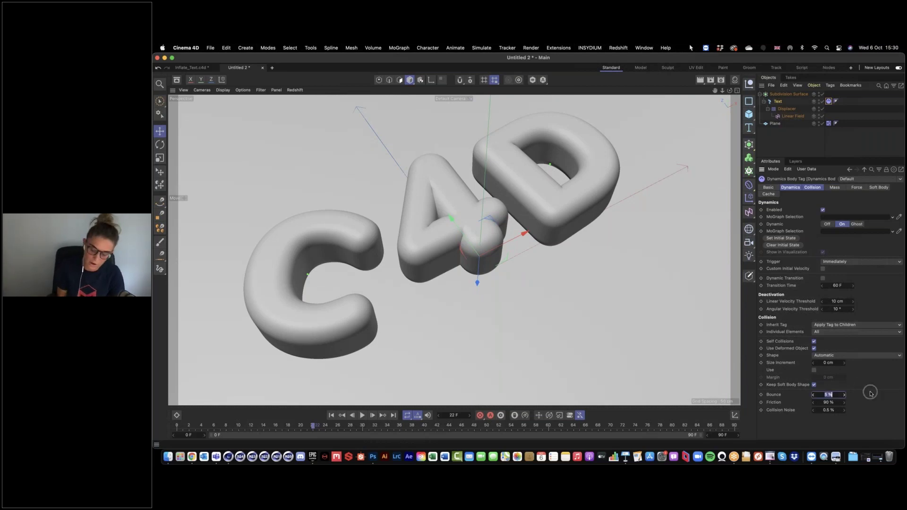
pyautogui.press('Return')
pyautogui.press('Tab')
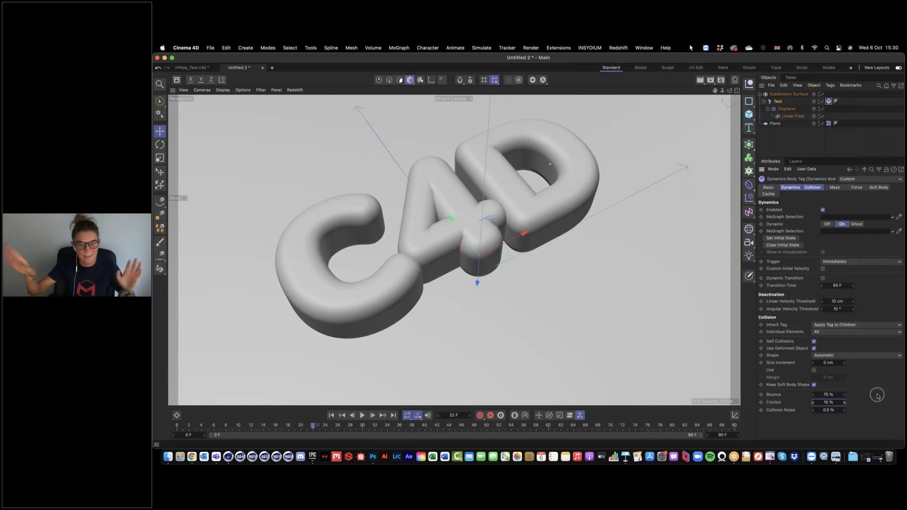
# Step: Run the dynamics simulation repeatedly from the first frame to check how the letters bounce with the current collision settings
pyautogui.click(330, 416)
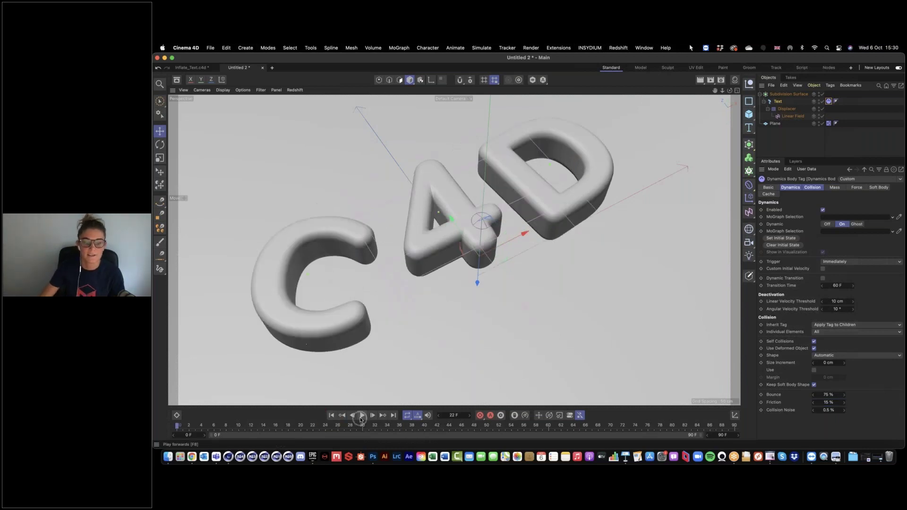
pyautogui.click(332, 417)
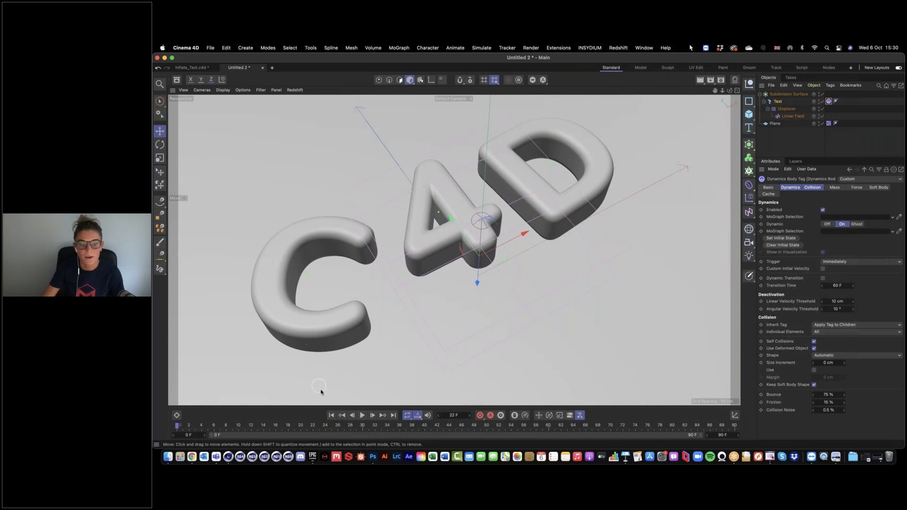
pyautogui.click(331, 416)
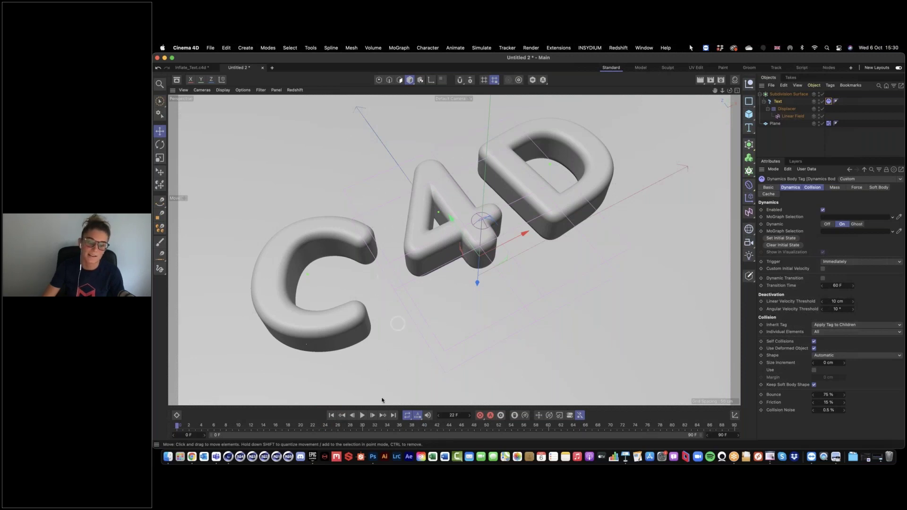
pyautogui.click(372, 415)
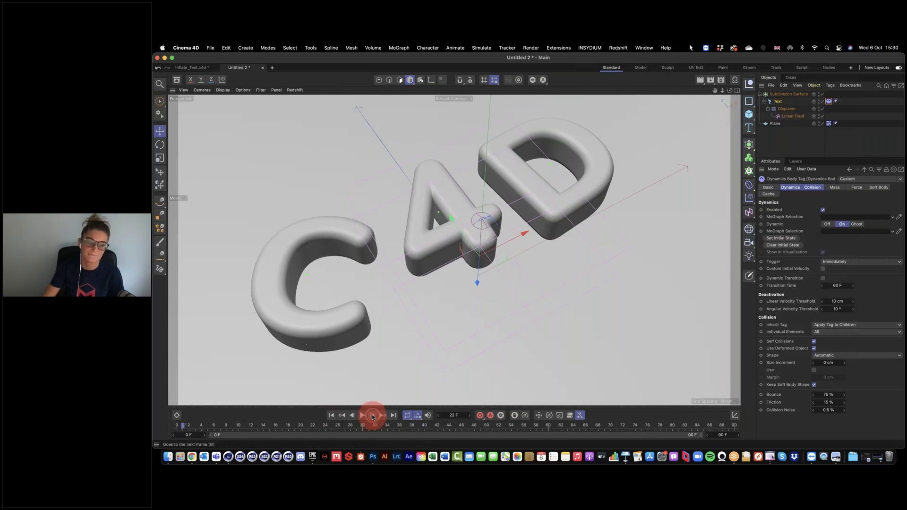
pyautogui.click(333, 416)
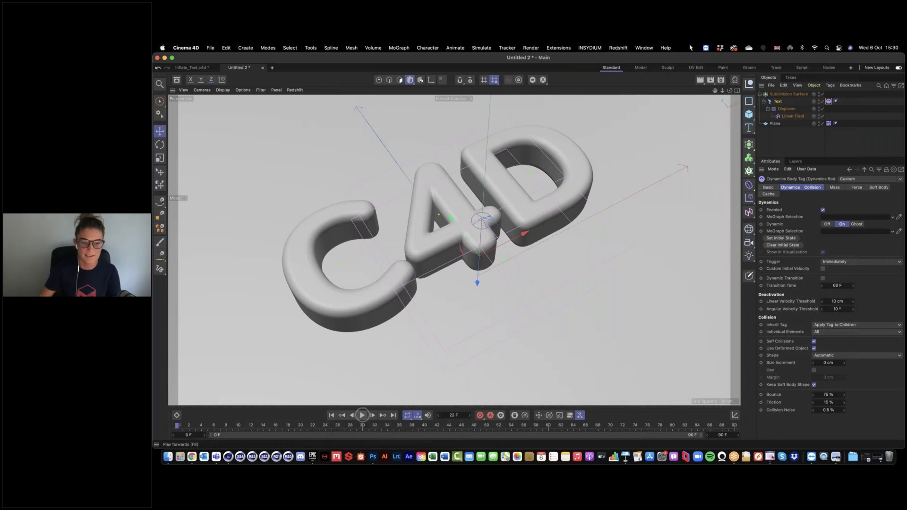
pyautogui.click(361, 416)
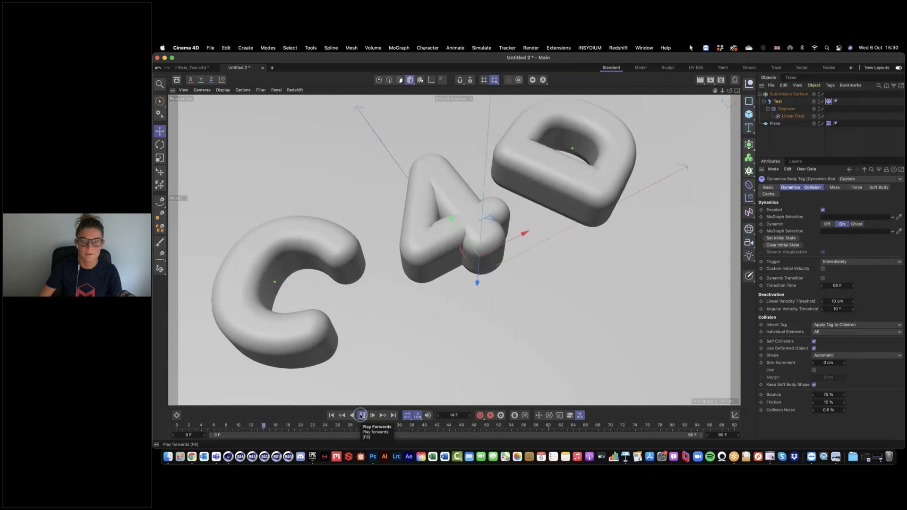
pyautogui.click(361, 416)
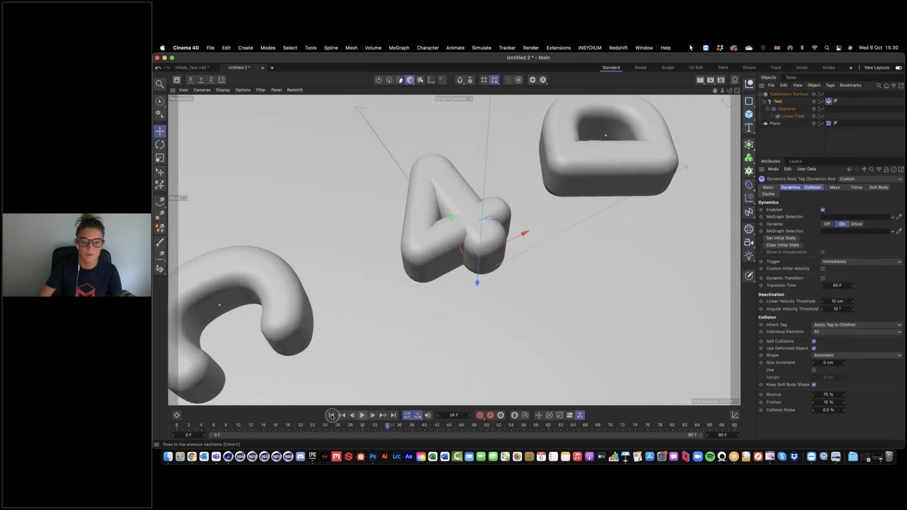
# Step: Set the Text's dynamics body friction to 25 % and replay the simulation from the first frame
pyautogui.click(332, 415)
pyautogui.click(828, 402)
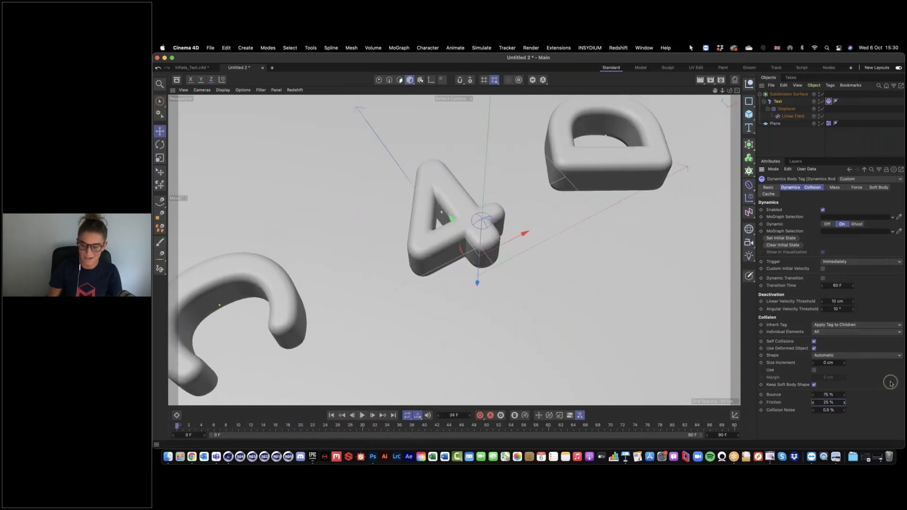
pyautogui.click(362, 416)
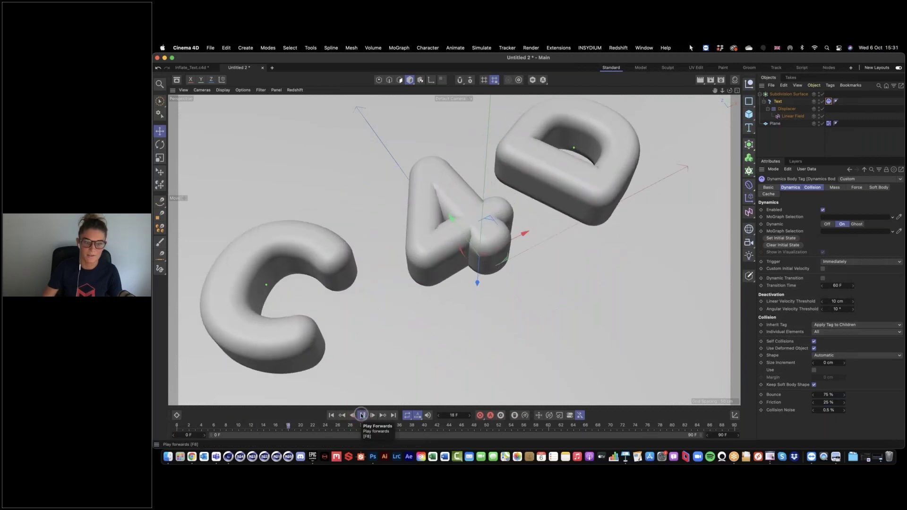
pyautogui.click(449, 296)
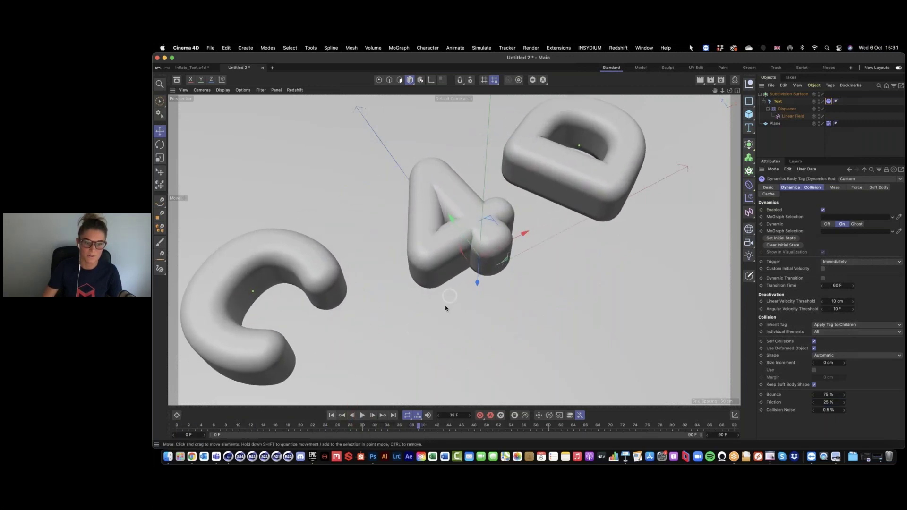
pyautogui.click(331, 416)
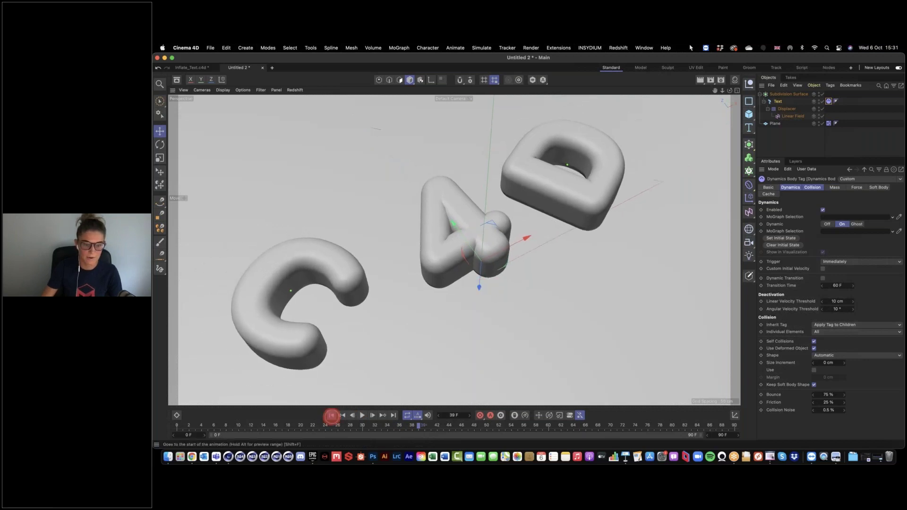
pyautogui.click(362, 415)
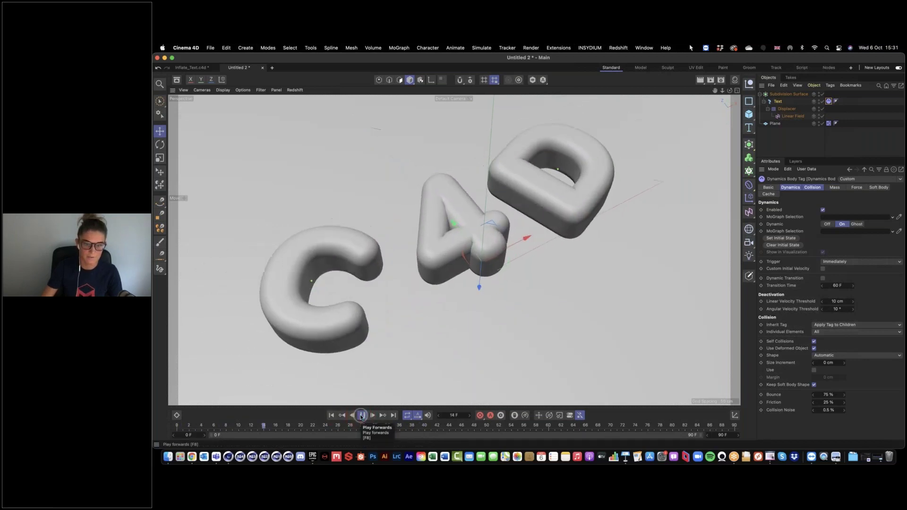
pyautogui.click(362, 415)
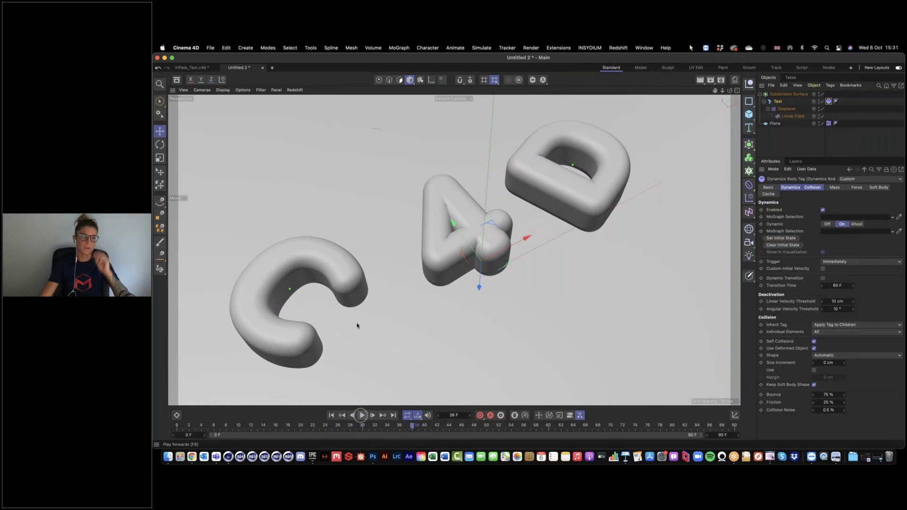
# Step: Play the simulation in the Inflate_Text.c4d project for comparison and return to the Untitled 2 project
pyautogui.click(194, 67)
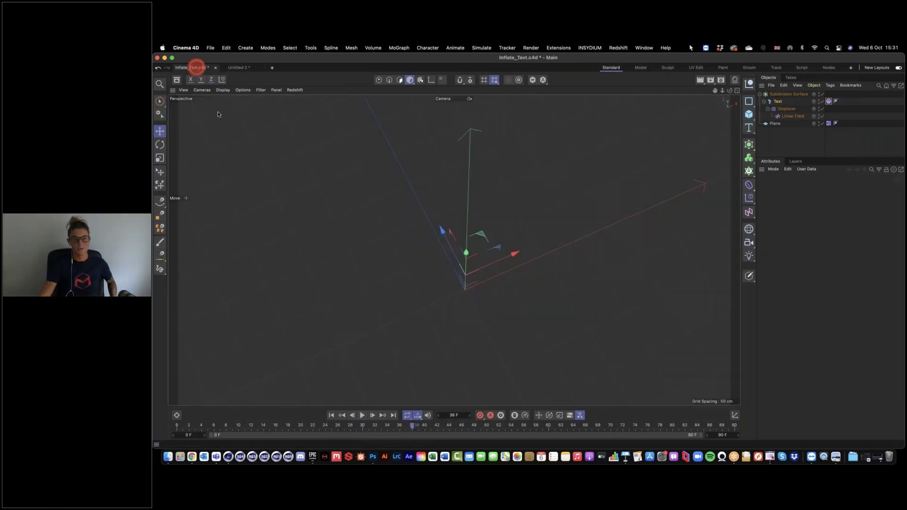
pyautogui.click(362, 415)
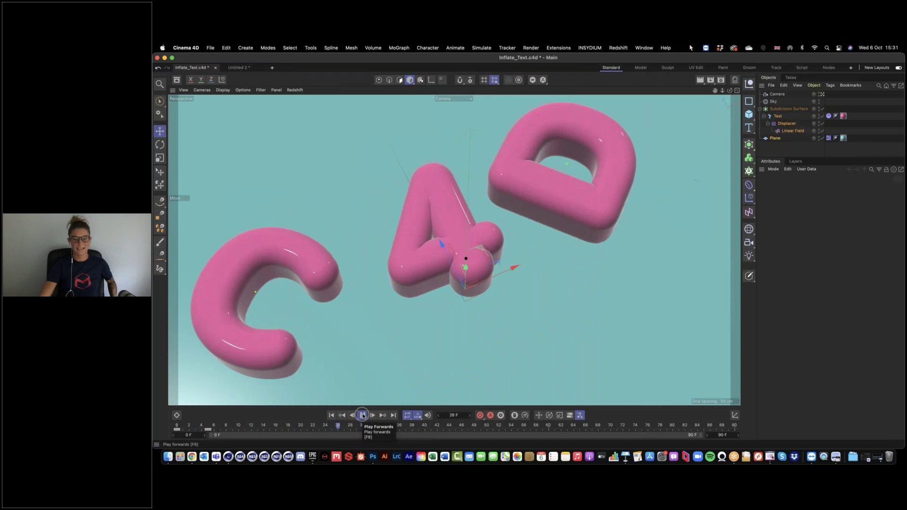
pyautogui.click(362, 416)
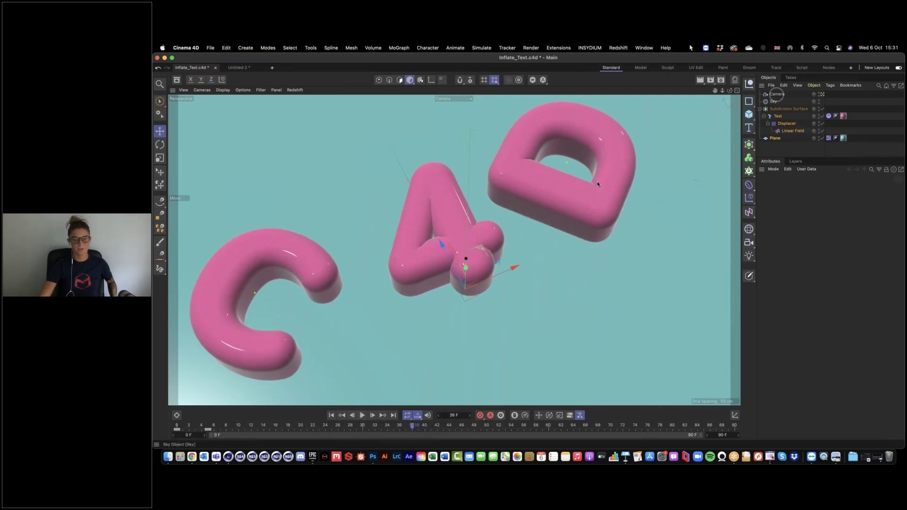
pyautogui.click(333, 415)
pyautogui.click(362, 415)
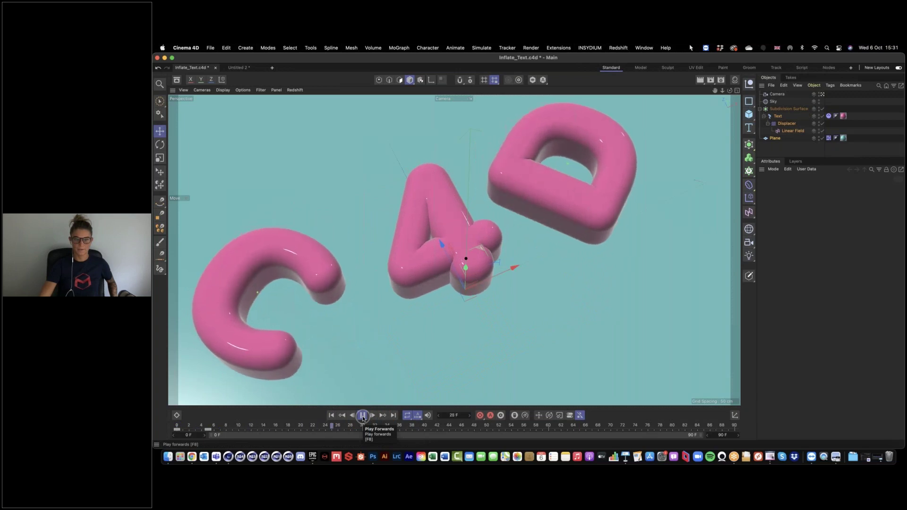
pyautogui.click(362, 416)
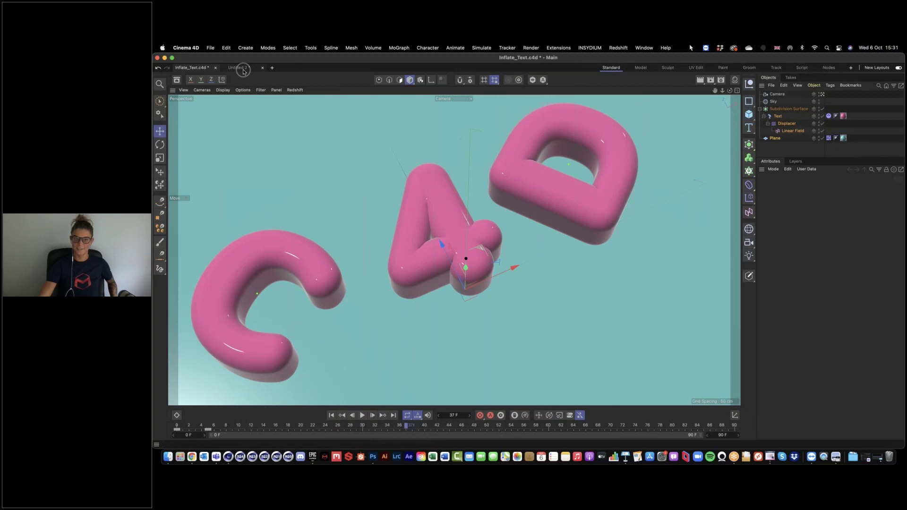
pyautogui.click(243, 70)
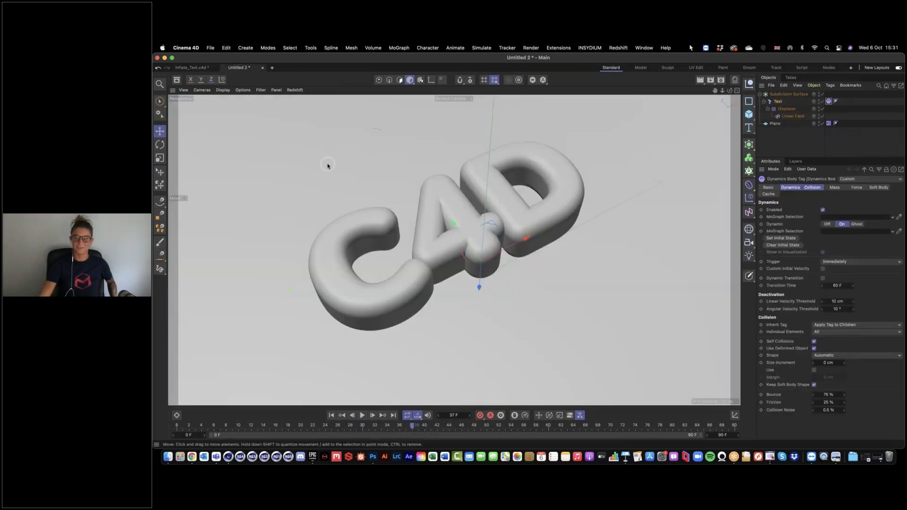
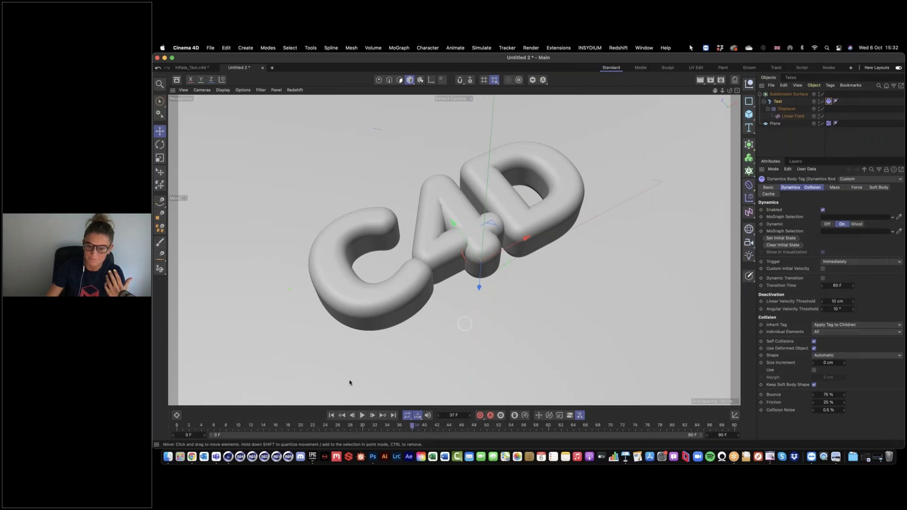
# Step: Copy the Text object with its displacer from the first frame and paste it into a new project
pyautogui.click(332, 416)
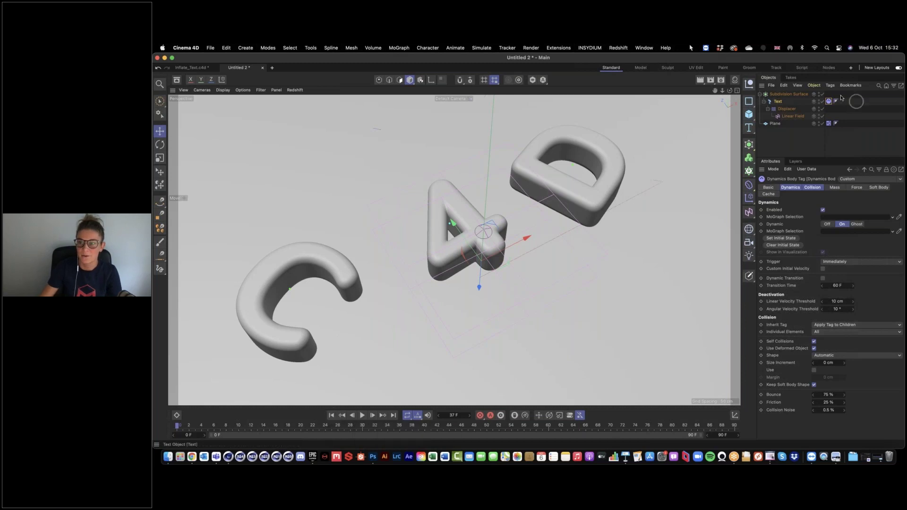
pyautogui.click(783, 102)
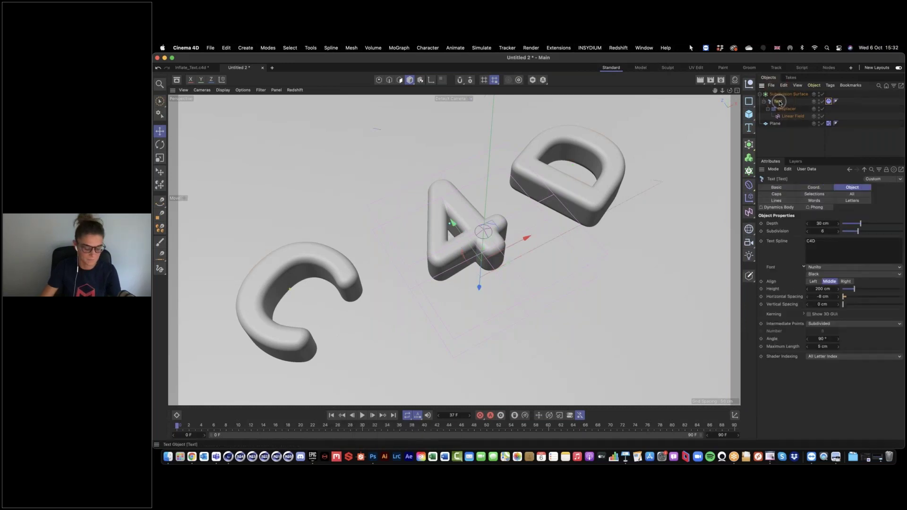
pyautogui.press('super+c')
pyautogui.click(272, 67)
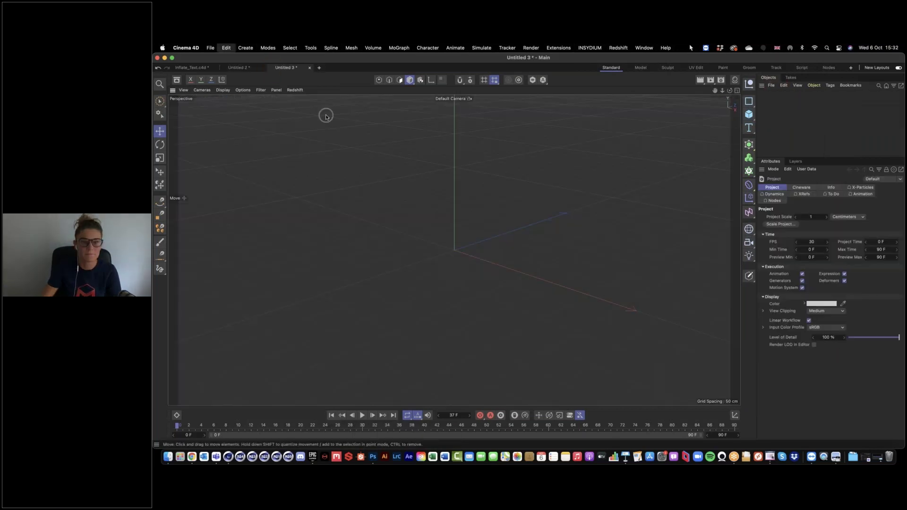
pyautogui.press('super+v')
# Step: Delete the dynamics body tag and the Linear Field from the copied Text object
pyautogui.click(820, 94)
pyautogui.press('Delete')
pyautogui.click(789, 108)
pyautogui.press('Delete')
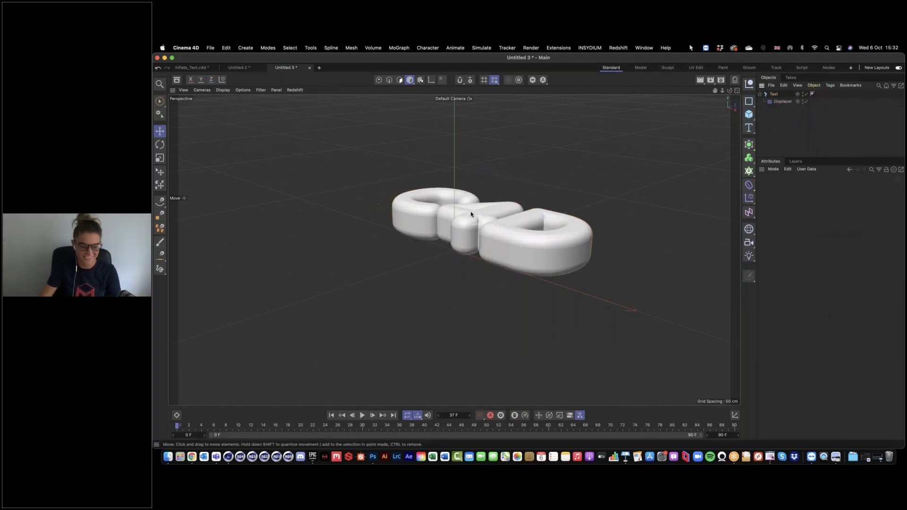
# Step: Disable the Displacer and show the Text's mesh in the viewport with Gouraud Shading (Lines)
pyautogui.moveTo(503, 226)
pyautogui.keyDown('alt'); pyautogui.mouseDown()
pyautogui.moveTo(531, 226)
pyautogui.moveTo(486, 210)
pyautogui.moveTo(490, 233)
pyautogui.moveTo(501, 230)
pyautogui.mouseUp(); pyautogui.keyUp('alt')
pyautogui.click(782, 102)
pyautogui.click(806, 102)
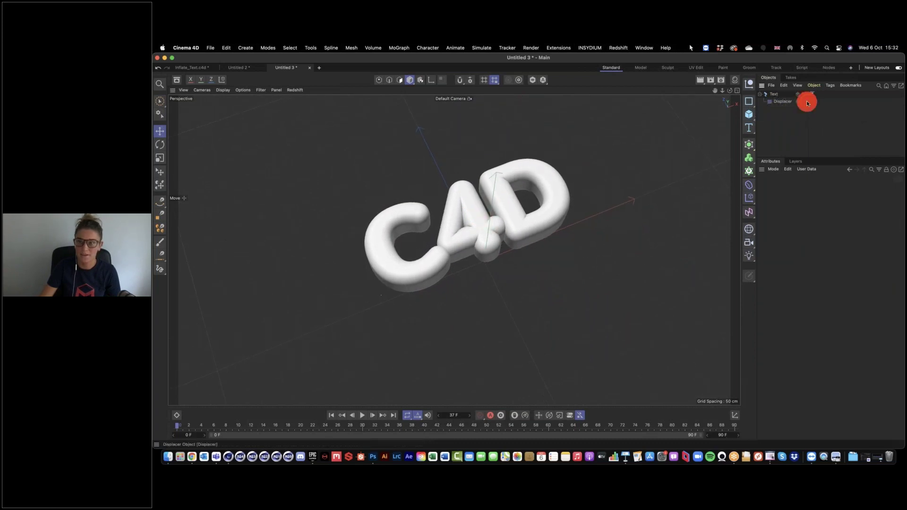
pyautogui.click(774, 95)
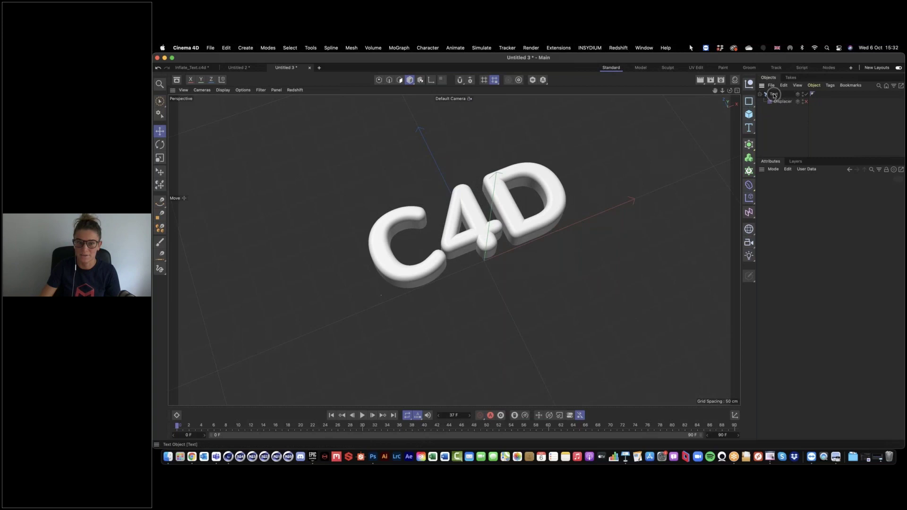
pyautogui.click(775, 95)
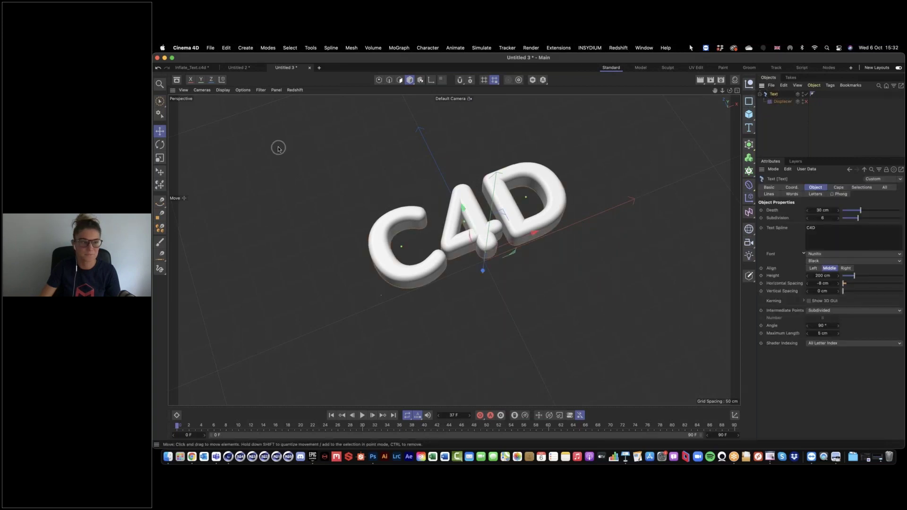
pyautogui.click(223, 89)
pyautogui.click(225, 107)
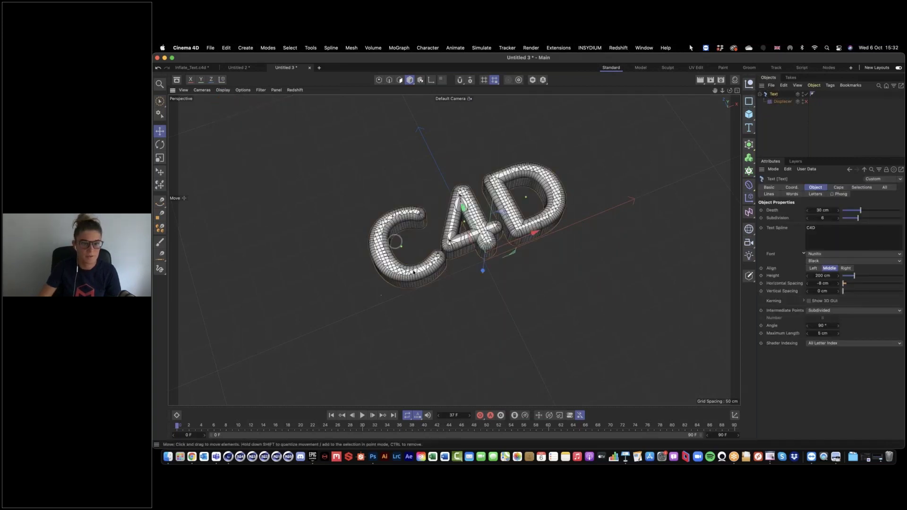
# Step: Move the Displacer out of the Text hierarchy and examine the letters' mesh up close
pyautogui.click(378, 256)
pyautogui.keyDown('alt'); pyautogui.moveTo(444, 221); pyautogui.dragTo(450, 183); pyautogui.keyUp('alt')
pyautogui.click(788, 102)
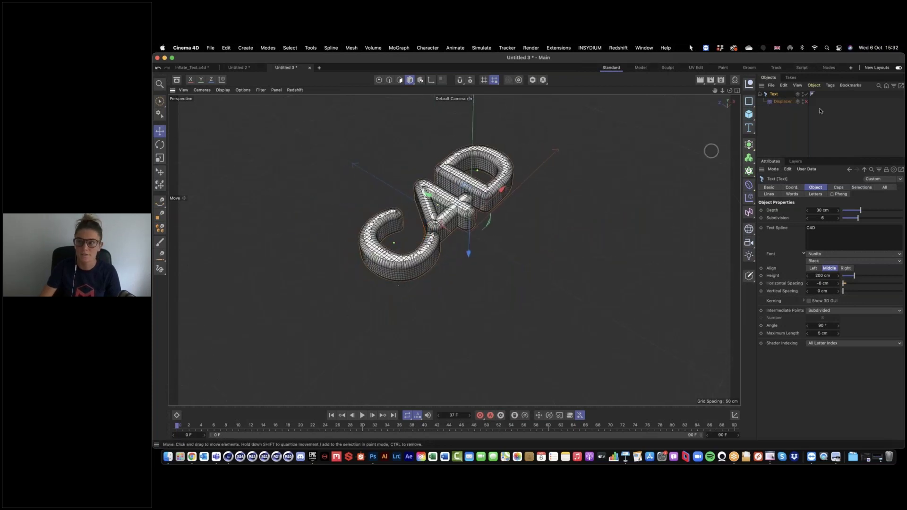
pyautogui.click(782, 102)
pyautogui.click(774, 95)
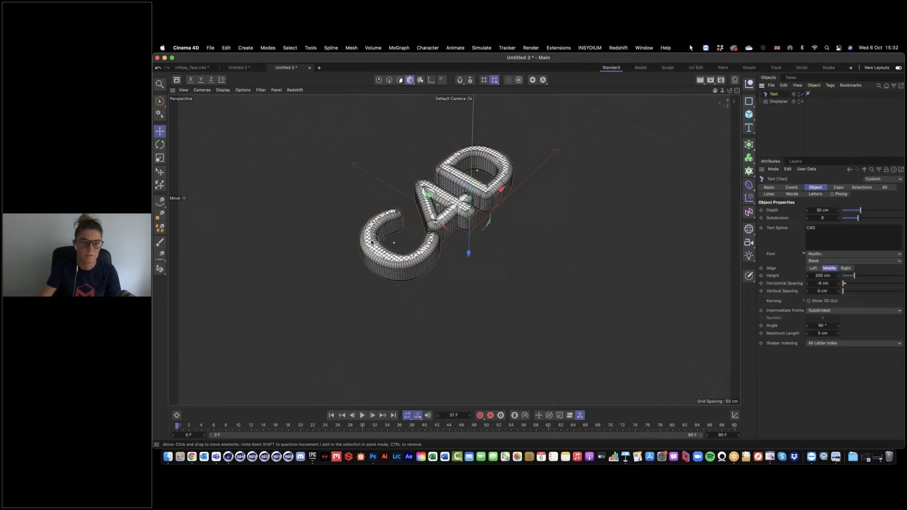
pyautogui.scroll(6, 566, 213)
pyautogui.keyDown('alt'); pyautogui.moveTo(566, 214); pyautogui.dragTo(479, 251); pyautogui.keyUp('alt')
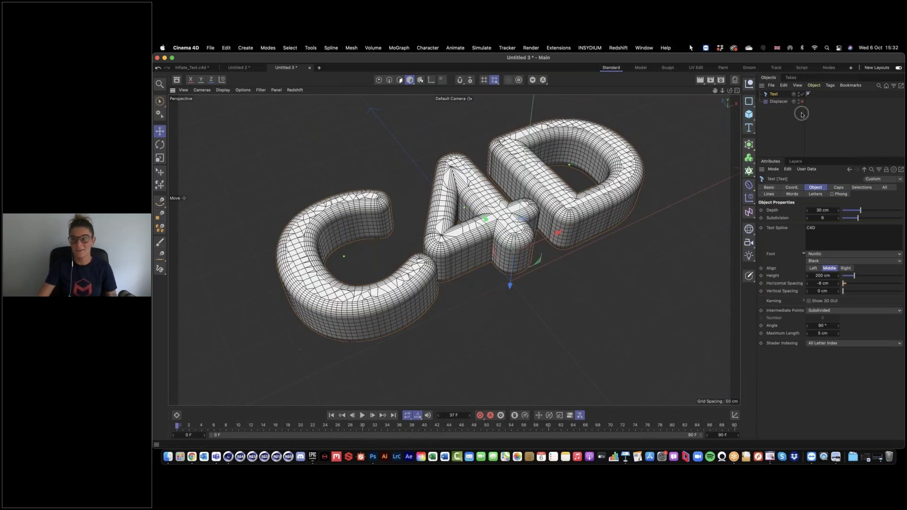
# Step: Make the Text object editable and expand its hierarchy down to the C, 4 and D extrude objects
pyautogui.press('c')
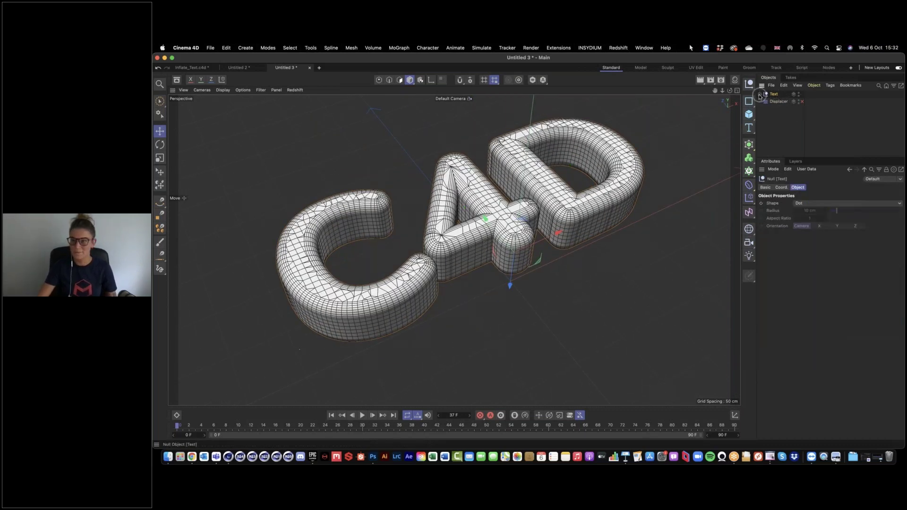
pyautogui.click(758, 94)
pyautogui.click(769, 110)
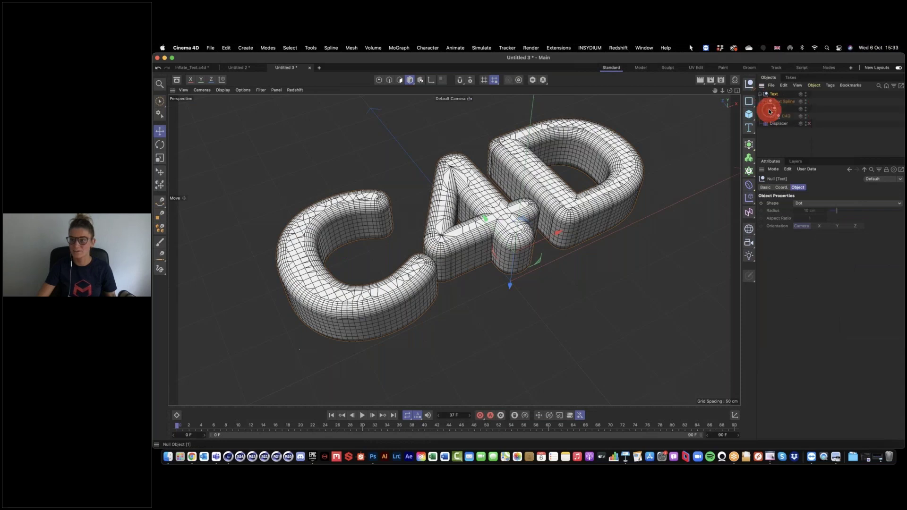
pyautogui.click(773, 117)
pyautogui.click(788, 124)
# Step: Merge the C4D null and its letters into one mesh with Connect Objects + Delete
pyautogui.click(786, 116)
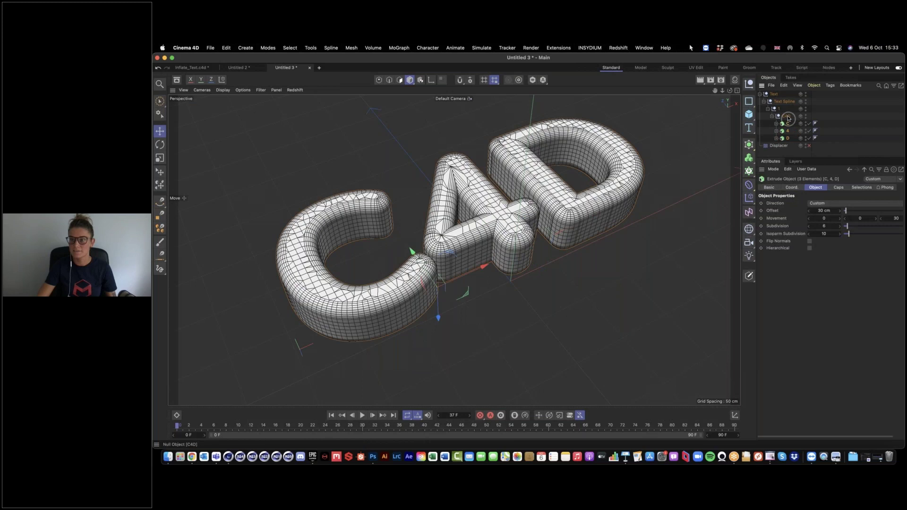
pyautogui.rightClick(785, 116)
pyautogui.click(834, 318)
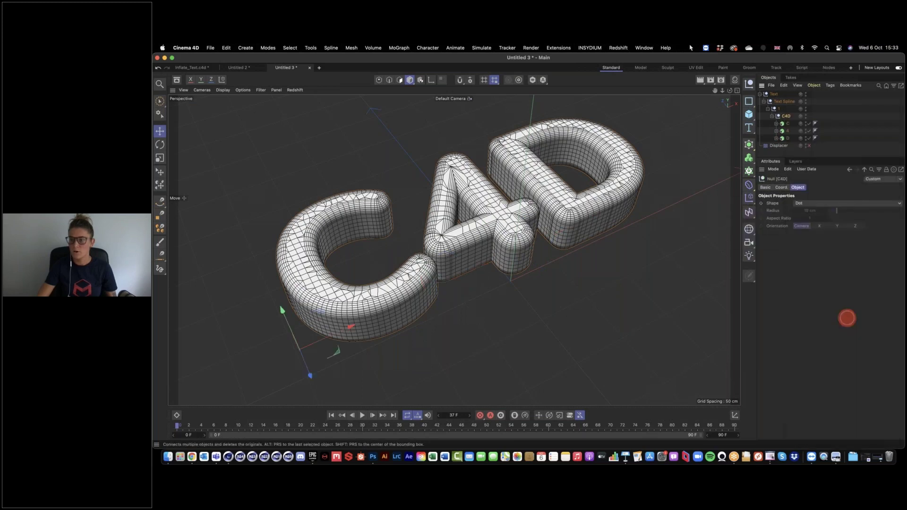
# Step: Delete the leftover Text null and its empty child hierarchy, keeping the Displacer and the merged C4D mesh
pyautogui.moveTo(782, 116); pyautogui.dragTo(780, 126)
pyautogui.click(774, 94)
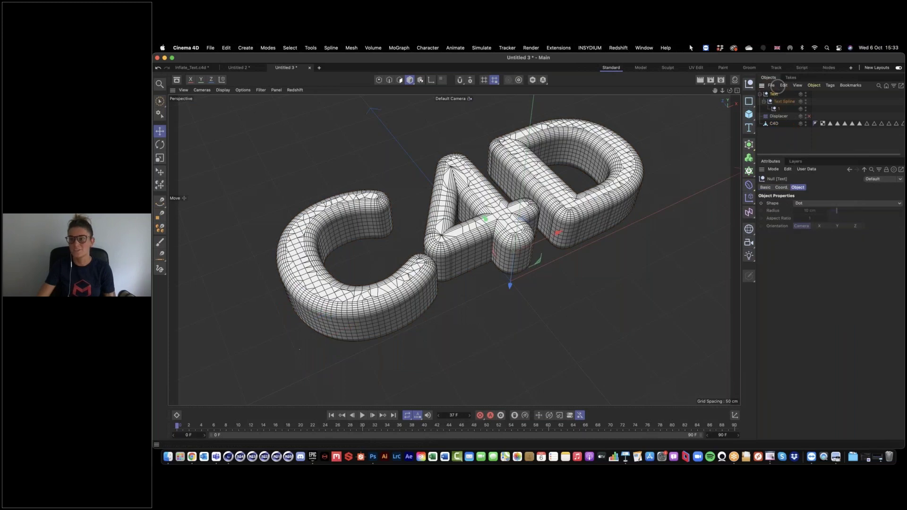
pyautogui.press('Delete')
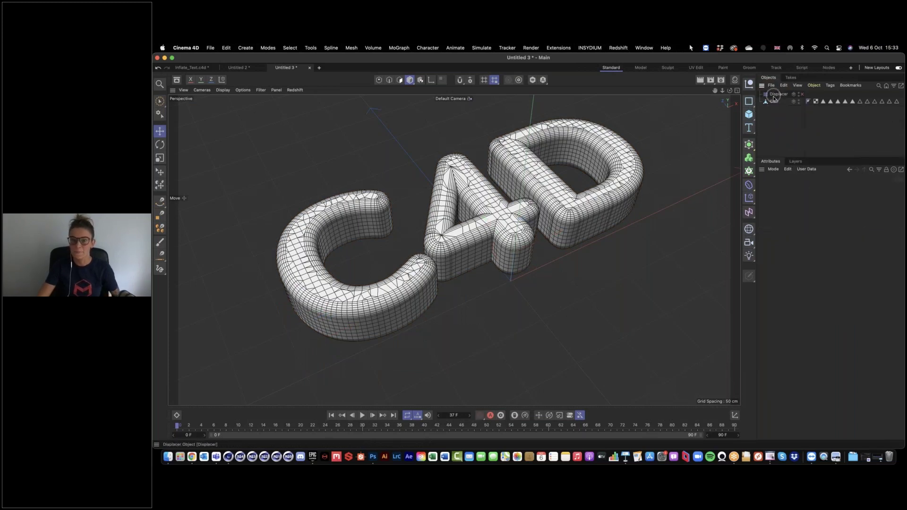
# Step: Select a single point of the C4D mesh on the front face's rounded edge at the C's upper end
pyautogui.click(774, 102)
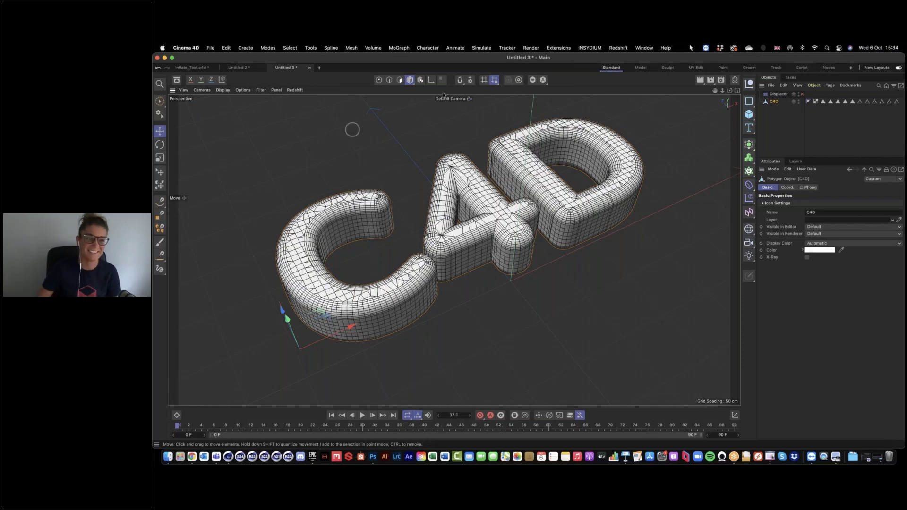
pyautogui.click(378, 80)
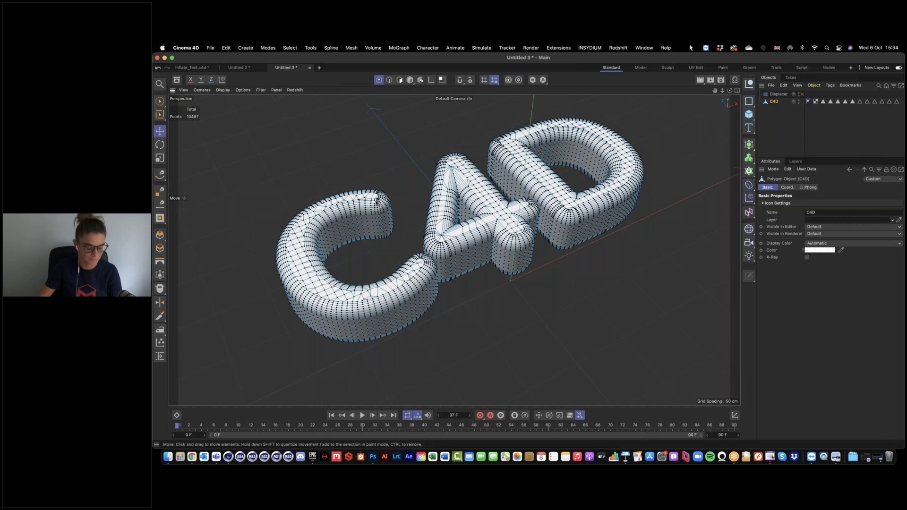
pyautogui.scroll(10, 383, 197)
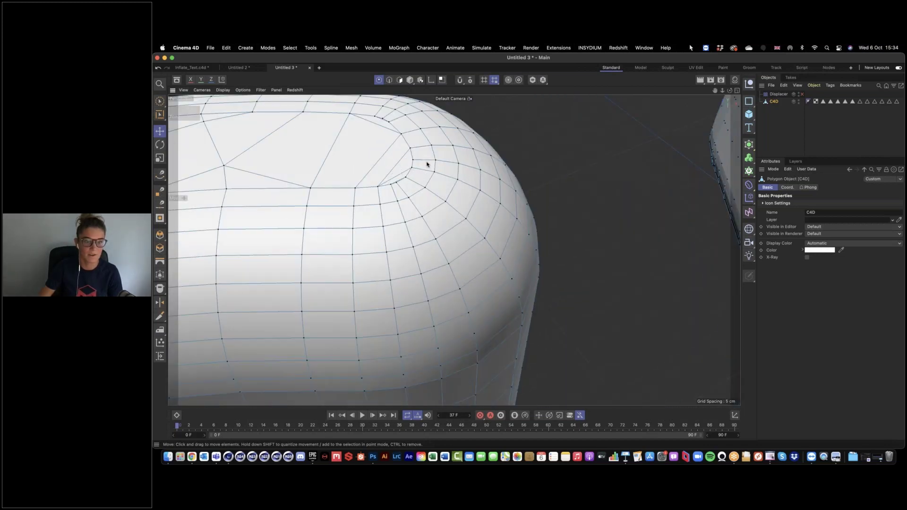
pyautogui.scroll(-2, 433, 193)
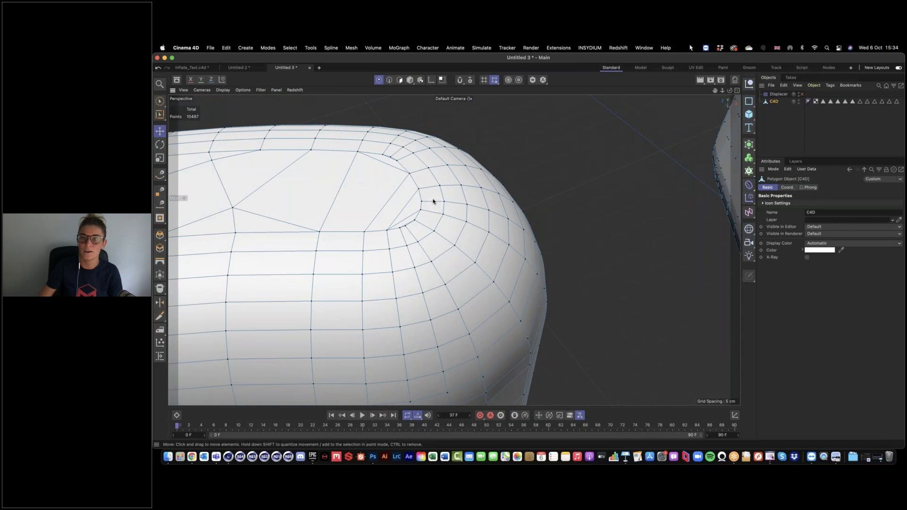
pyautogui.click(419, 189)
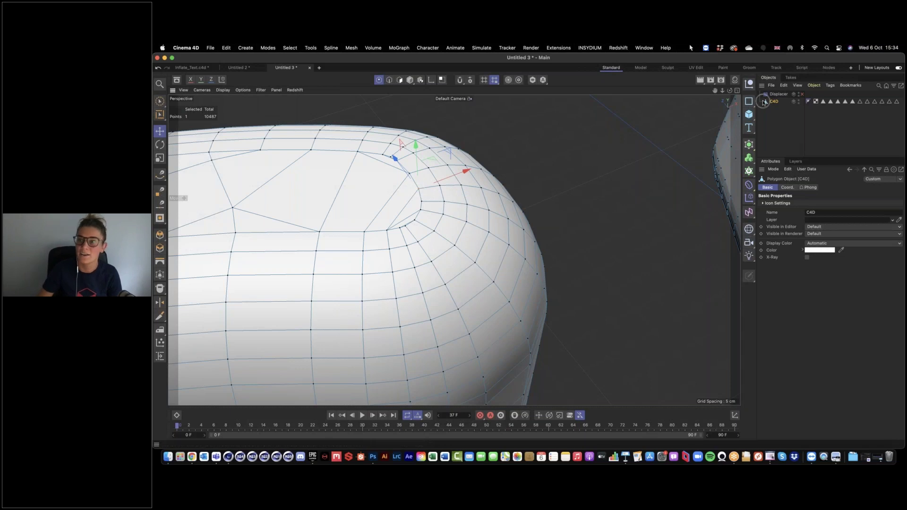
pyautogui.click(379, 80)
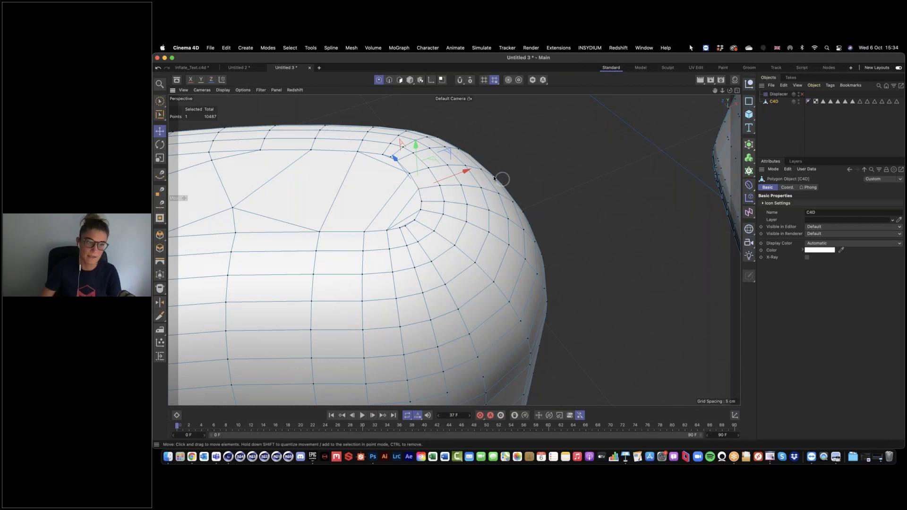
# Step: Set the selected point's vertex weight to 100 in Set mode
pyautogui.click(290, 47)
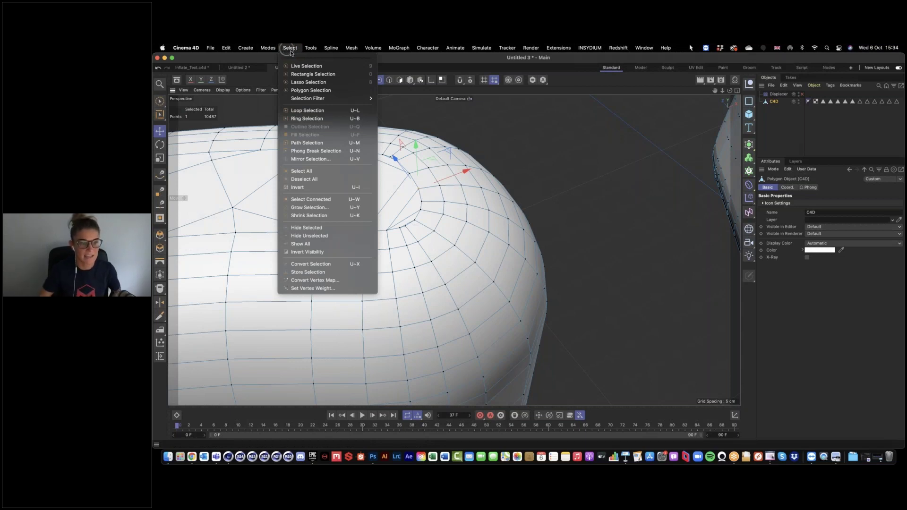
pyautogui.click(325, 288)
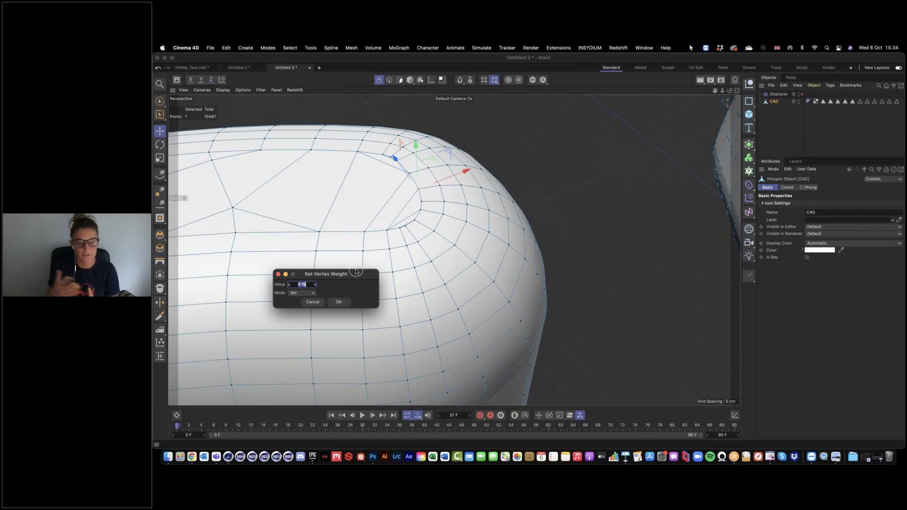
pyautogui.write('1')
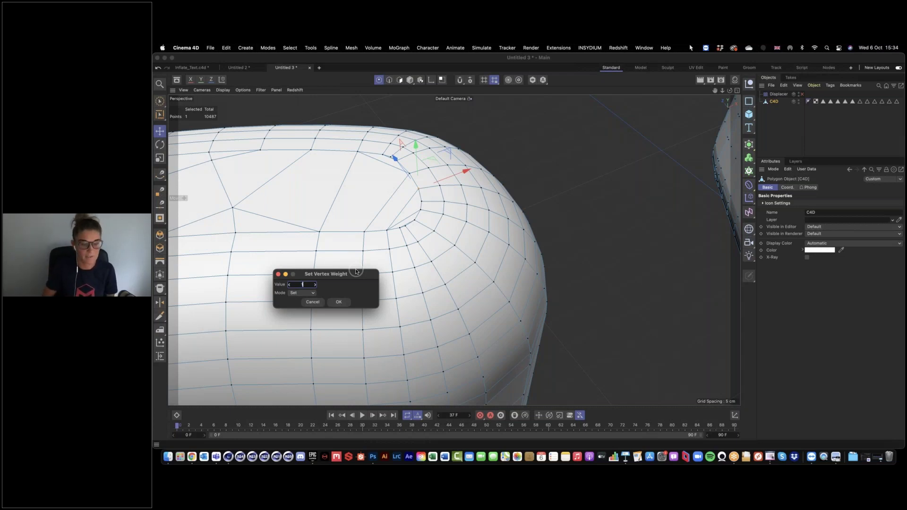
pyautogui.write('00')
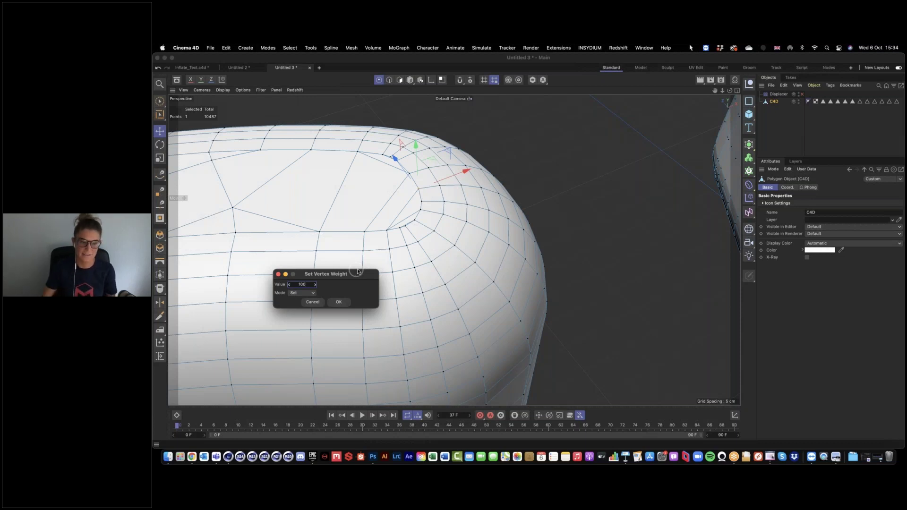
pyautogui.click(341, 302)
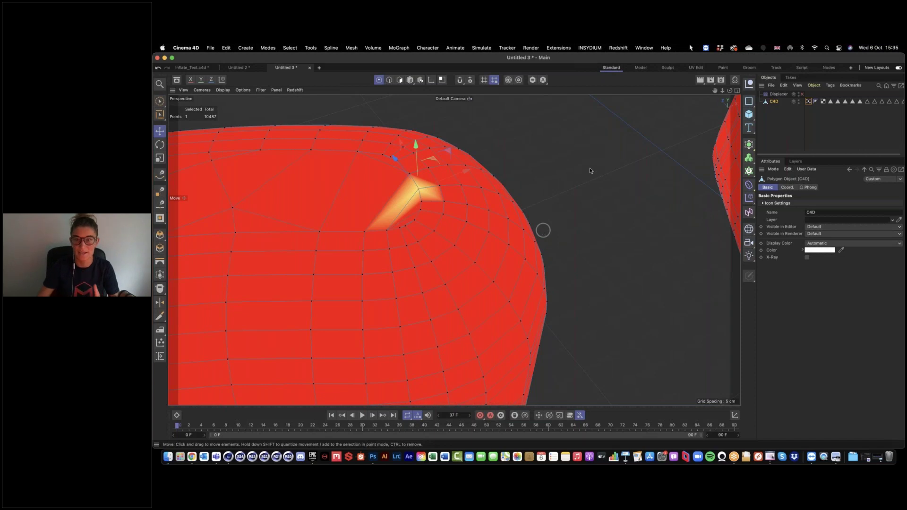
# Step: Add a Freeze layer to the C4D mesh's Vertex Map tag and enable Use Fields on the tag
pyautogui.click(809, 101)
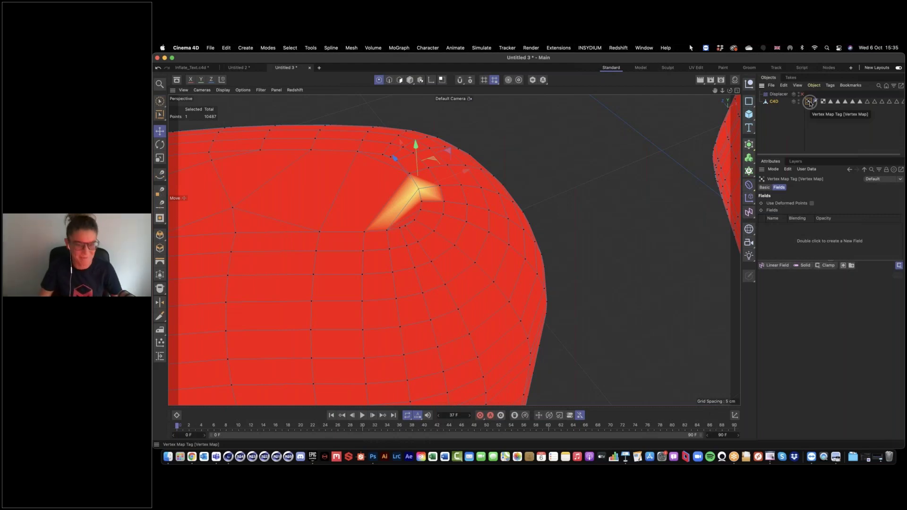
pyautogui.moveTo(654, 161)
pyautogui.keyDown('alt'); pyautogui.mouseDown()
pyautogui.moveTo(482, 166)
pyautogui.moveTo(661, 168)
pyautogui.moveTo(454, 251)
pyautogui.moveTo(451, 214)
pyautogui.mouseUp(); pyautogui.keyUp('alt')
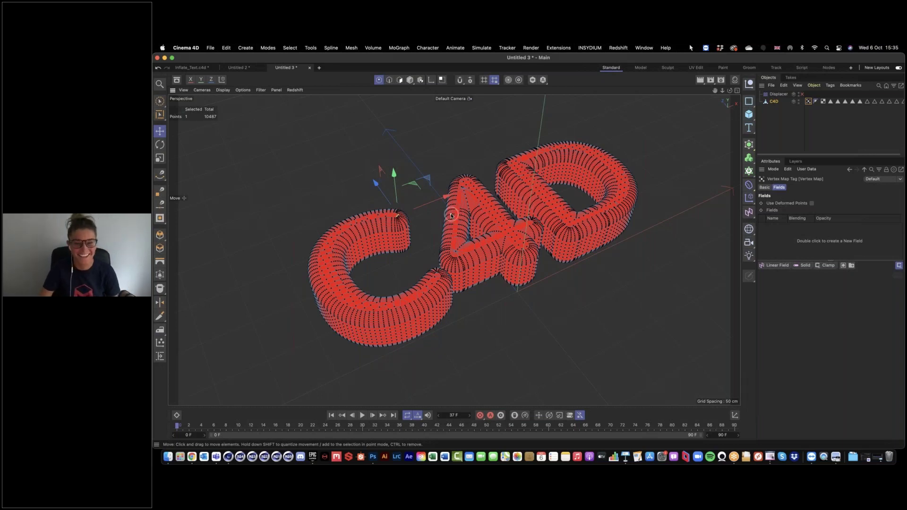
pyautogui.click(403, 223)
pyautogui.scroll(5, 403, 223)
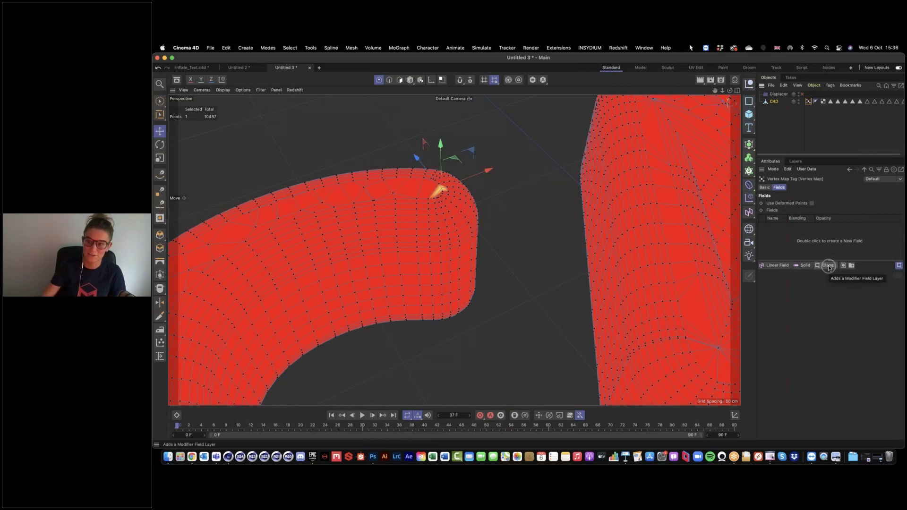
pyautogui.moveTo(829, 267); pyautogui.dragTo(835, 325)
pyautogui.click(765, 188)
pyautogui.click(790, 227)
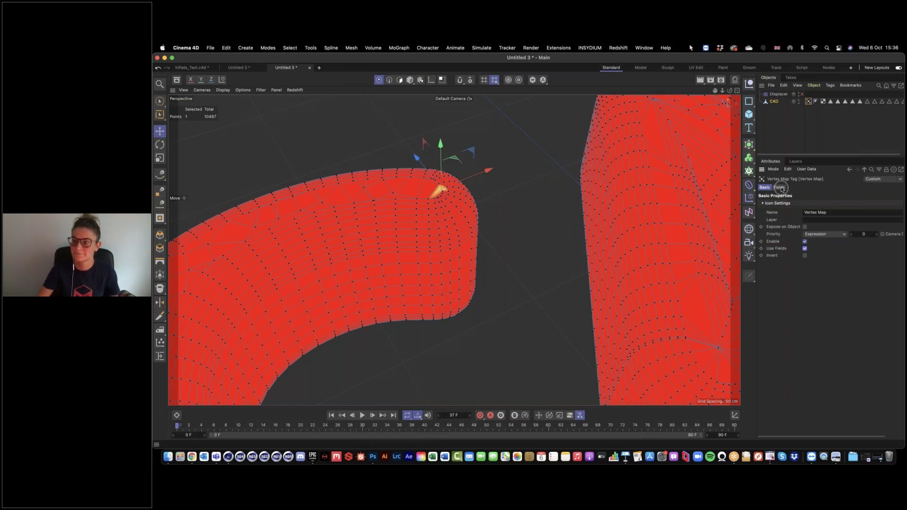
# Step: Remove the duplicate Freeze layer so the Vertex Map's fields hold a single Freeze with Use Fields enabled
pyautogui.click(780, 187)
pyautogui.click(778, 227)
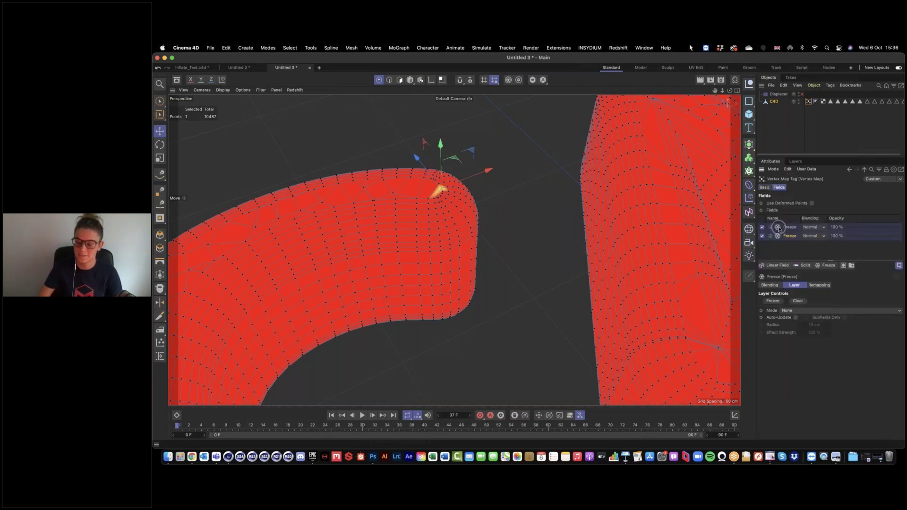
pyautogui.press('Delete')
pyautogui.press('Delete')
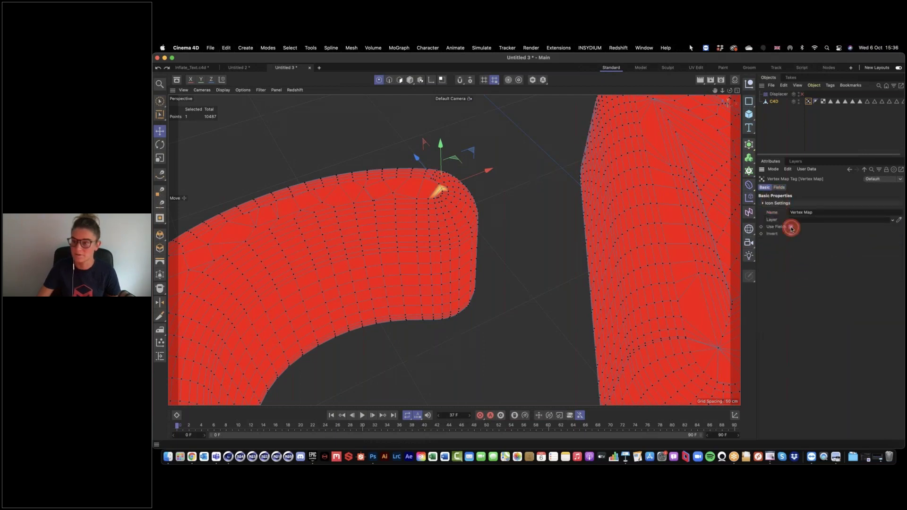
pyautogui.press('super+z')
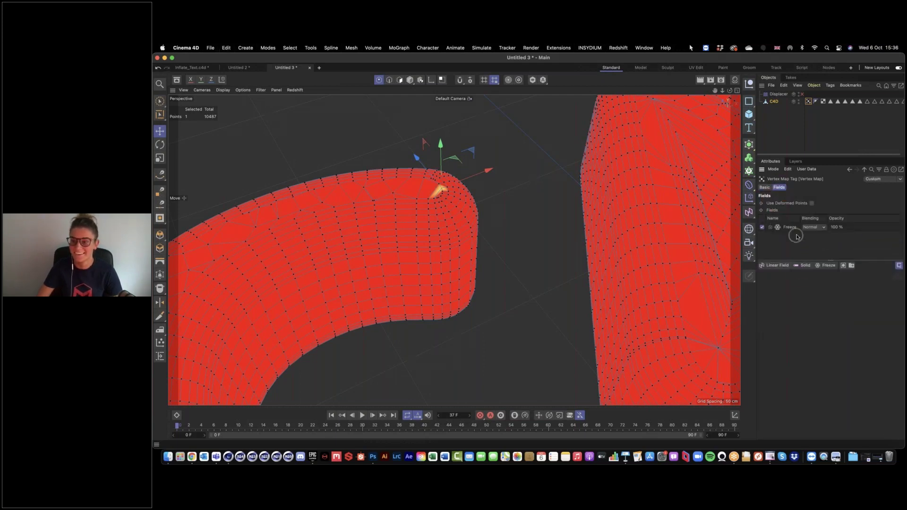
pyautogui.click(765, 188)
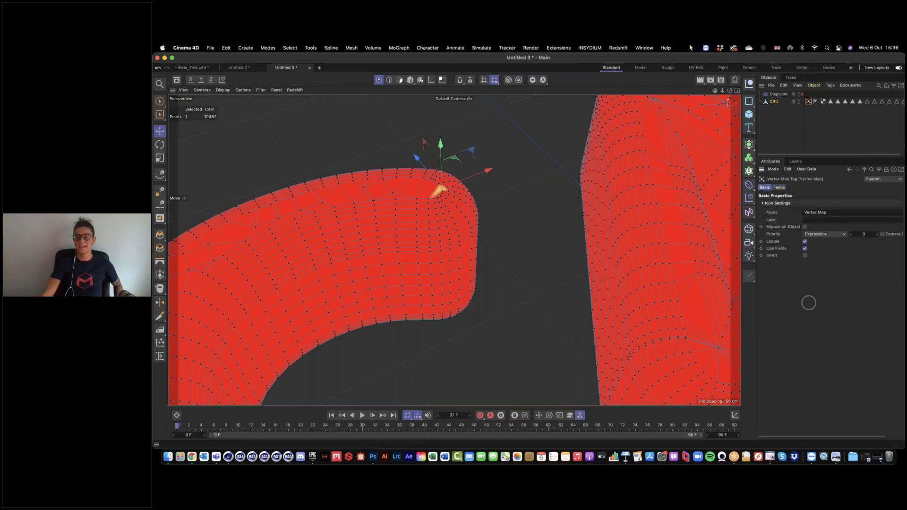
pyautogui.click(779, 188)
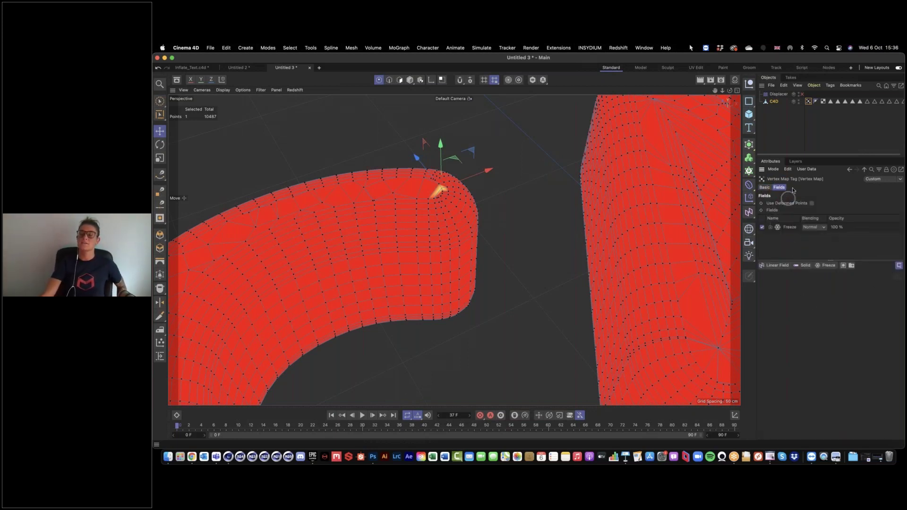
# Step: Set the Freeze layer's mode to Grow and play the animation to preview the weight spreading across the letters
pyautogui.click(792, 228)
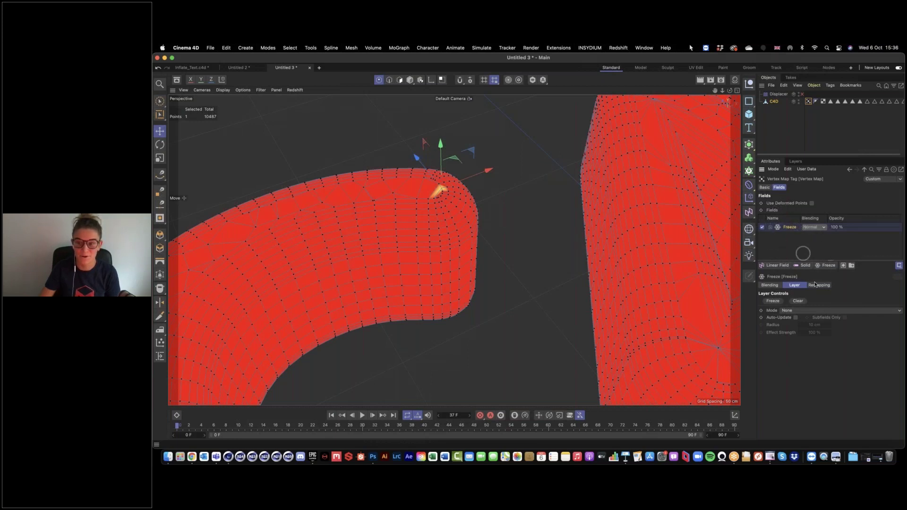
pyautogui.click(800, 311)
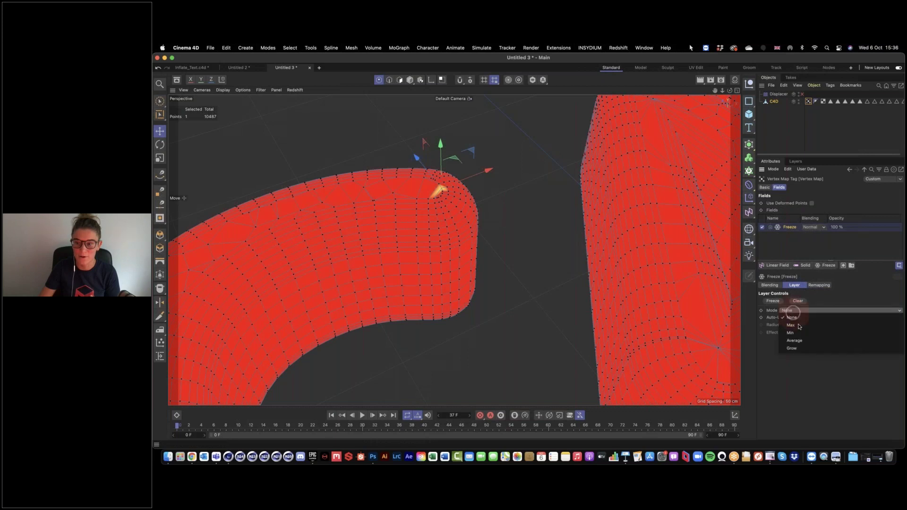
pyautogui.click(798, 350)
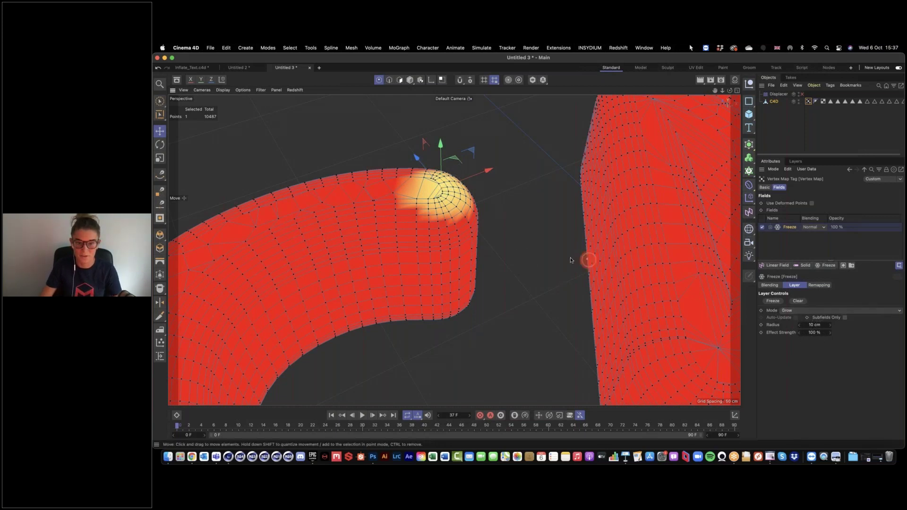
pyautogui.scroll(-10, 583, 259)
pyautogui.click(362, 415)
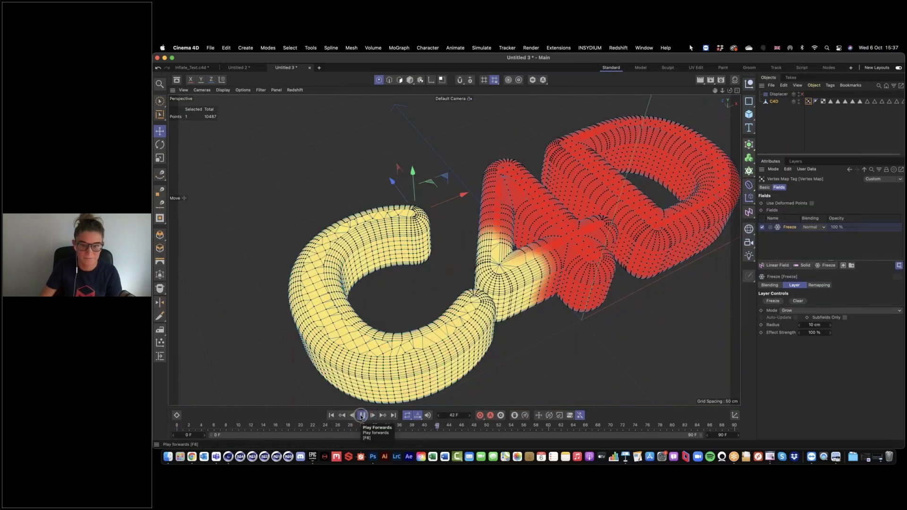
pyautogui.click(361, 415)
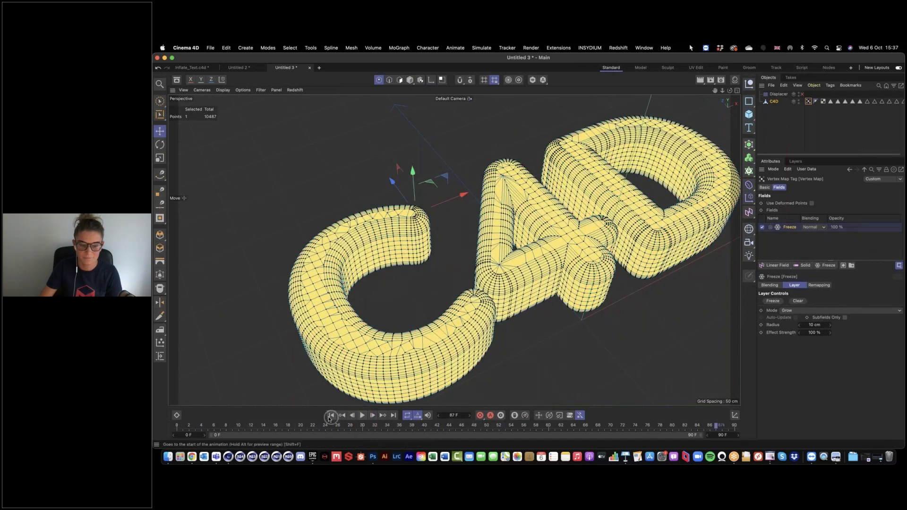
# Step: Replay the animation from the first frame to examine how the weight grows from the C to the D
pyautogui.click(810, 232)
pyautogui.click(786, 325)
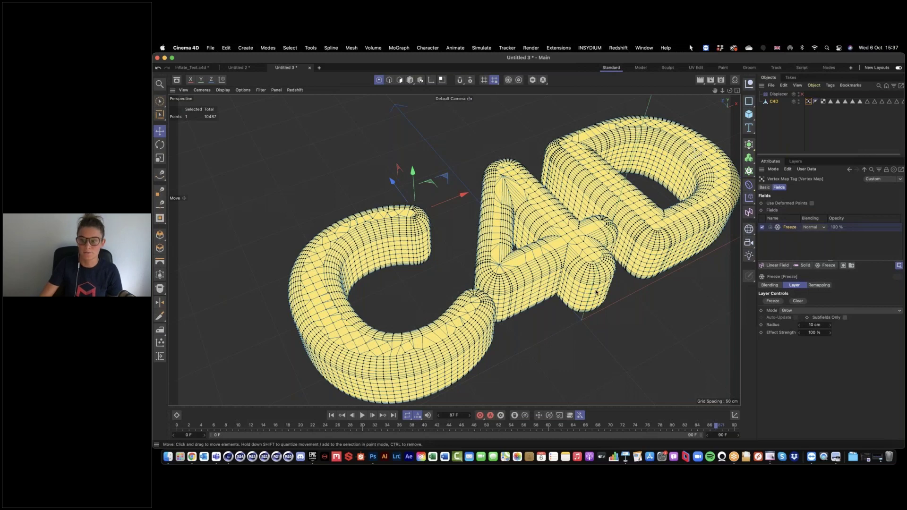
pyautogui.click(333, 416)
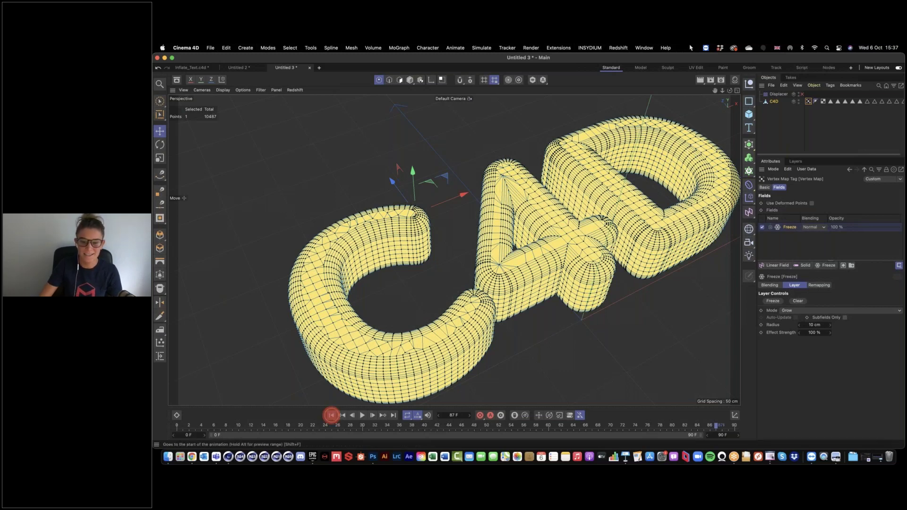
pyautogui.click(363, 415)
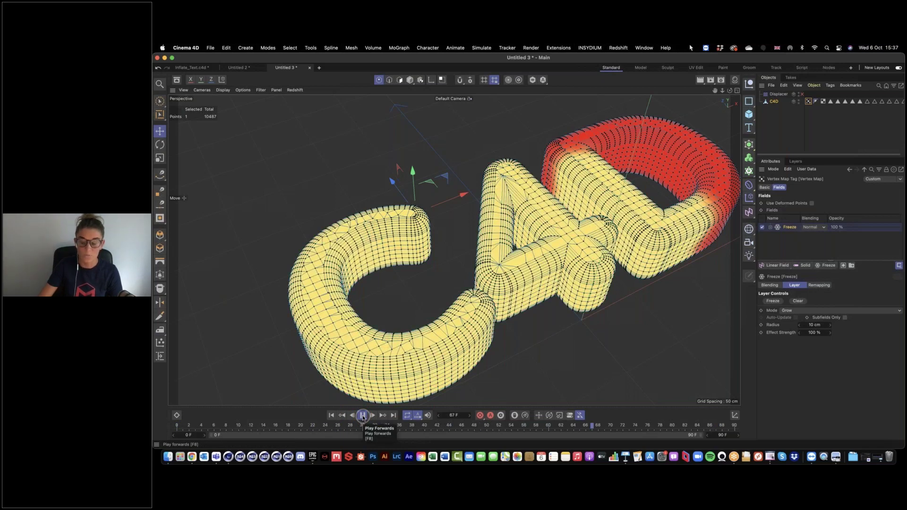
pyautogui.click(363, 416)
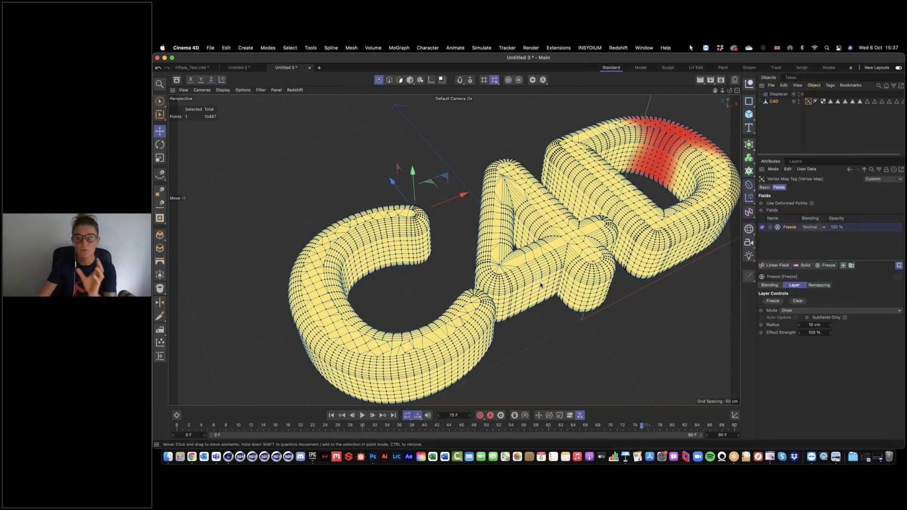
# Step: Set the Freeze layer's Effect Strength to 50 % and replay the animation from the start
pyautogui.click(814, 333)
pyautogui.write('50')
pyautogui.press('Return')
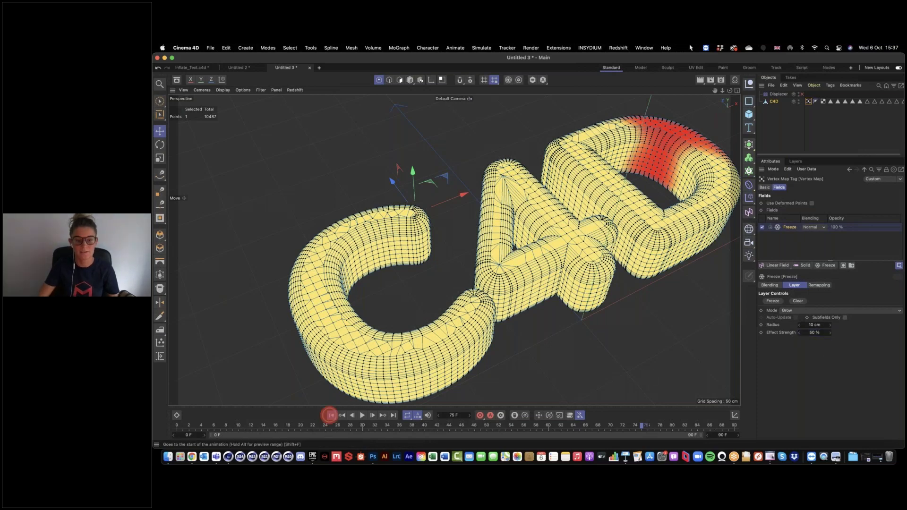
pyautogui.click(330, 416)
pyautogui.click(363, 416)
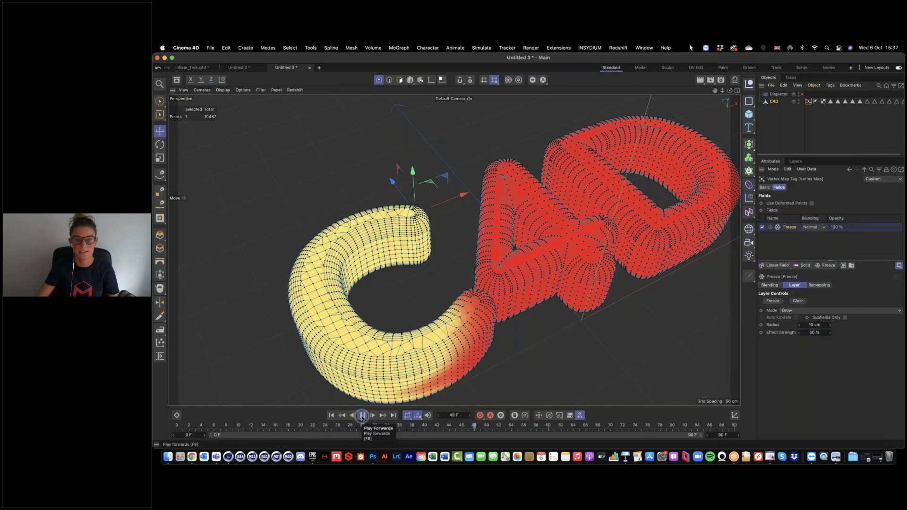
pyautogui.click(362, 415)
# Step: Set the Freeze layer's Effect Strength to 100 % and return the animation to the first frame
pyautogui.click(814, 333)
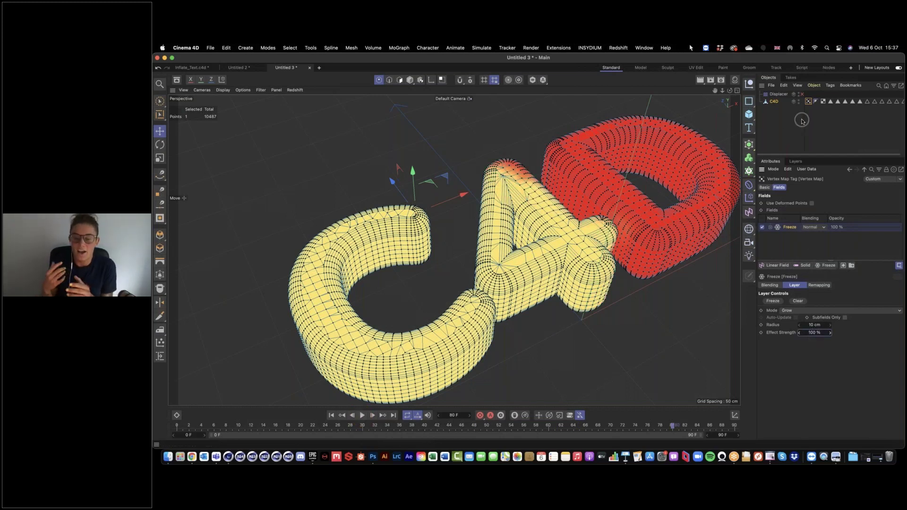
pyautogui.hotkey('shift', 'f')
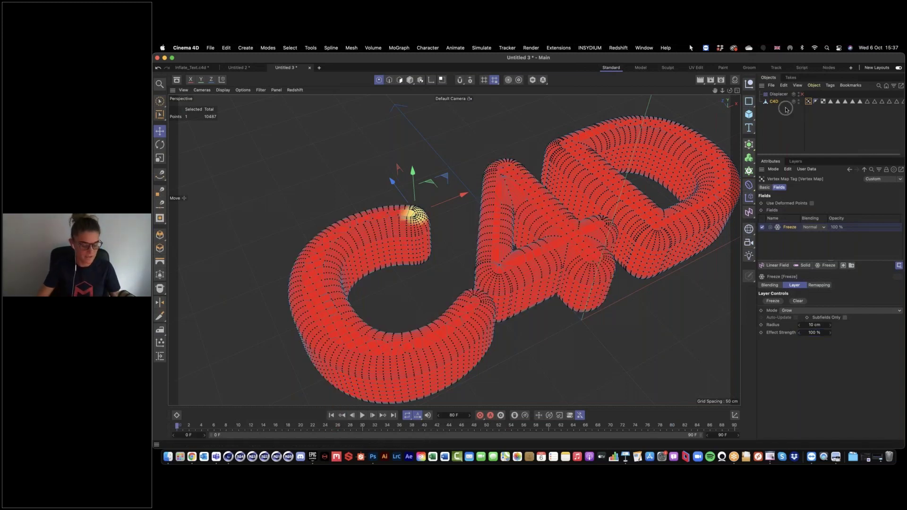
# Step: Make the Displacer a child of the C4D mesh and select the Displacer
pyautogui.scroll(-5, 637, 182)
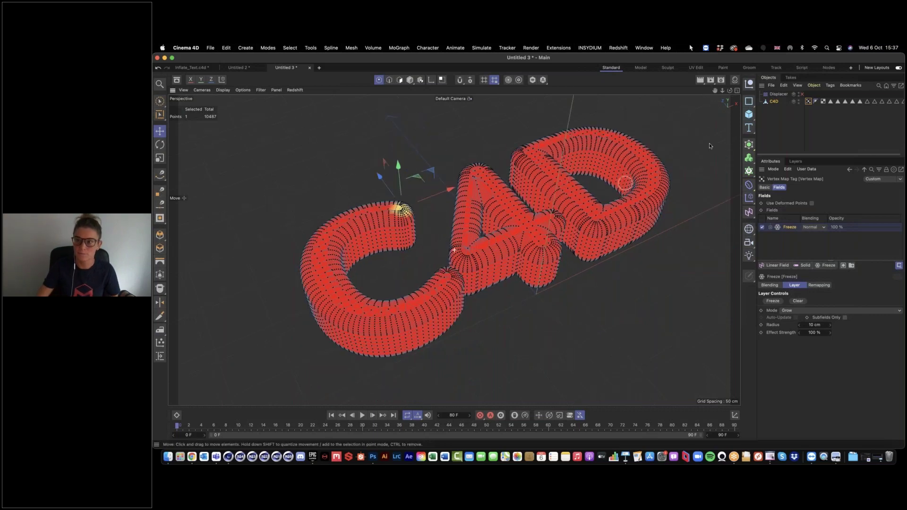
pyautogui.moveTo(777, 94); pyautogui.dragTo(774, 101)
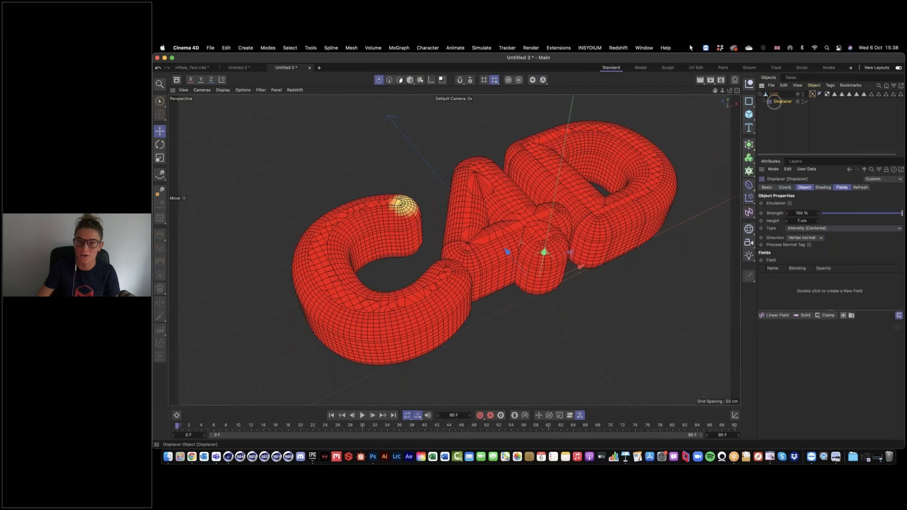
pyautogui.click(774, 95)
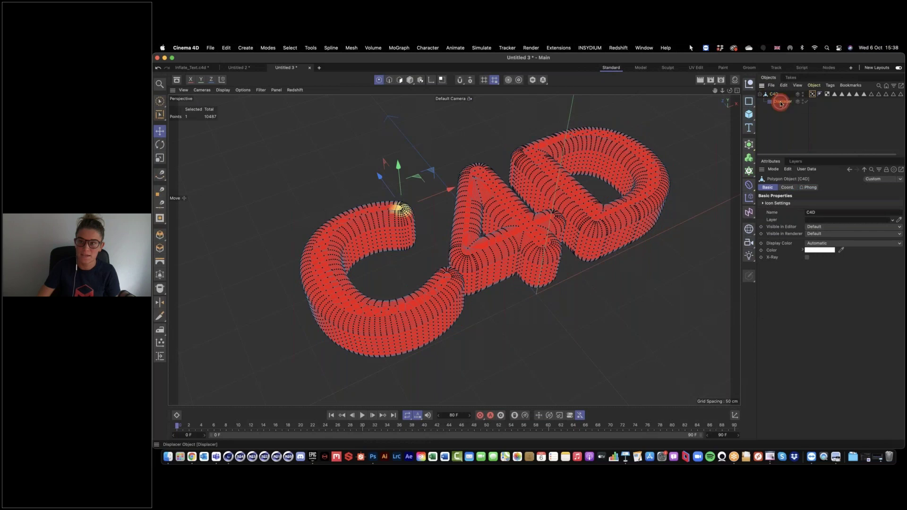
pyautogui.click(782, 101)
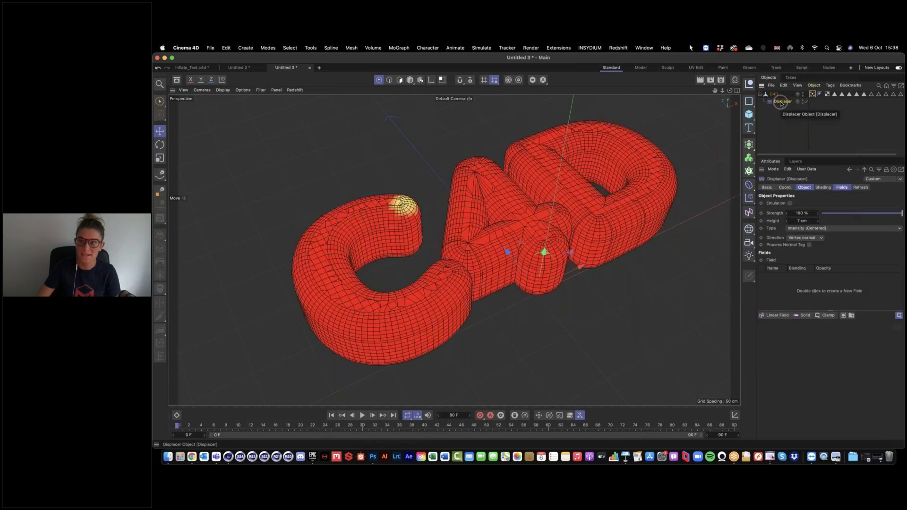
# Step: Add the C4D mesh's vertex map to the Displacer's fields and play the animation to preview the displacement
pyautogui.click(841, 188)
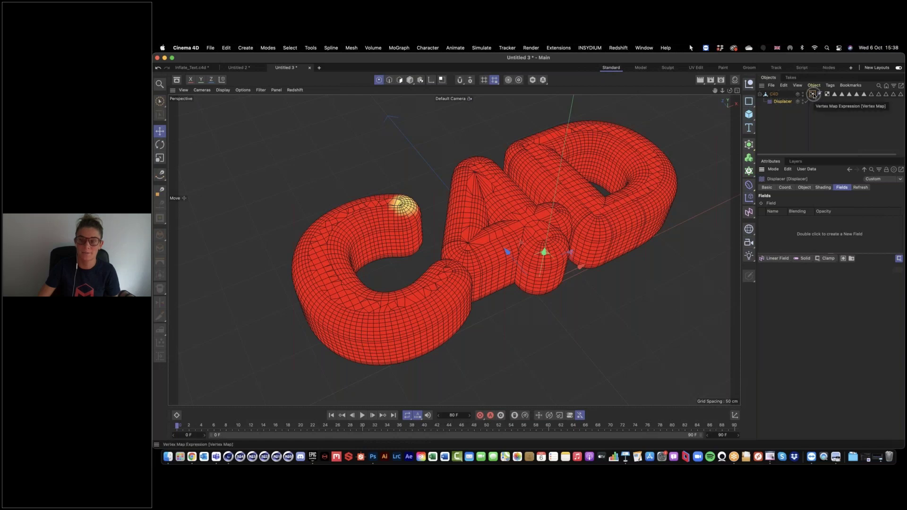
pyautogui.moveTo(814, 94); pyautogui.dragTo(839, 203)
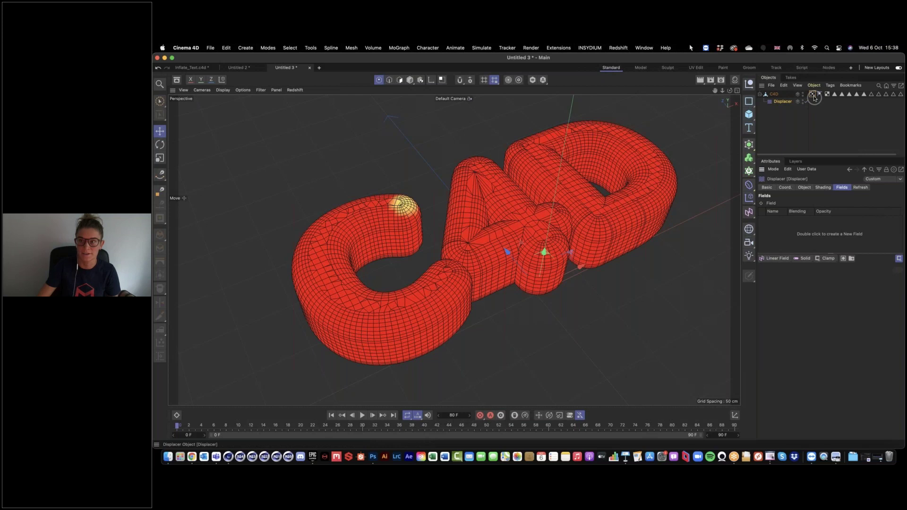
pyautogui.moveTo(813, 96); pyautogui.dragTo(779, 228)
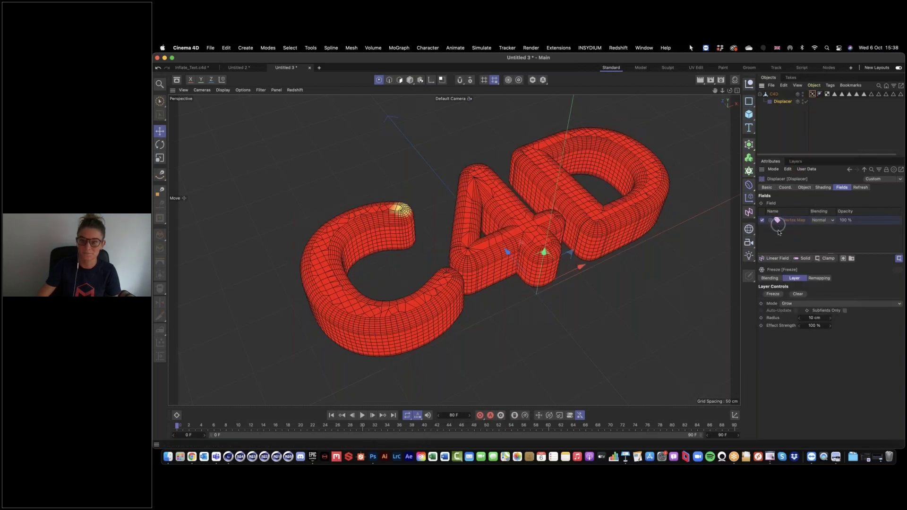
pyautogui.click(361, 415)
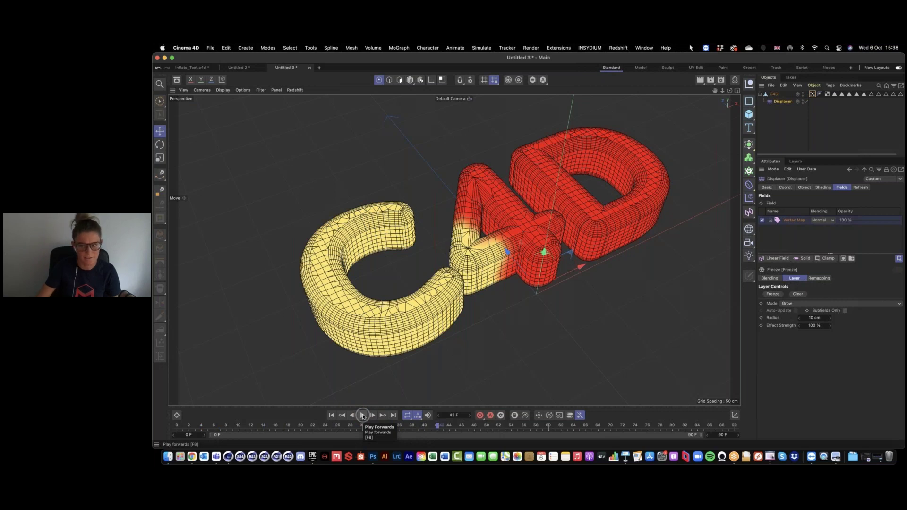
pyautogui.click(787, 222)
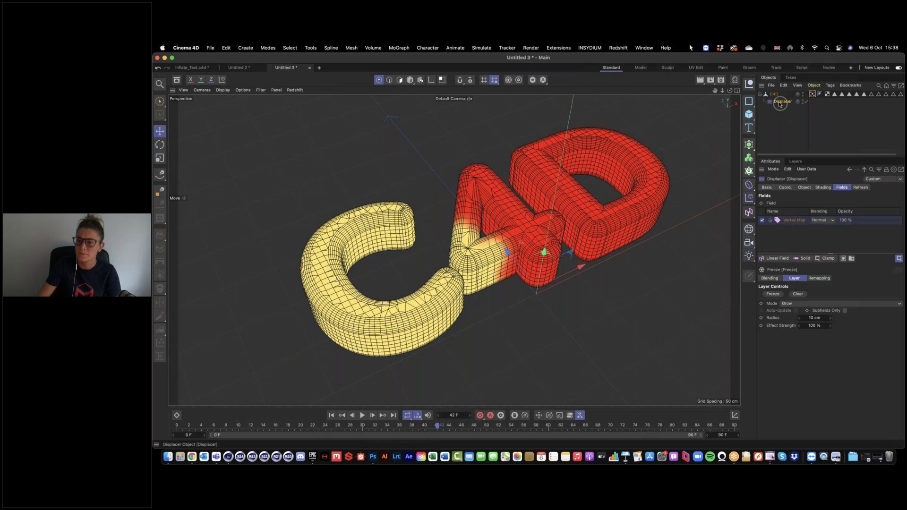
# Step: Delete the Vertex Map layer from the Displacer's fields and add the mesh's vertex map there again
pyautogui.click(821, 188)
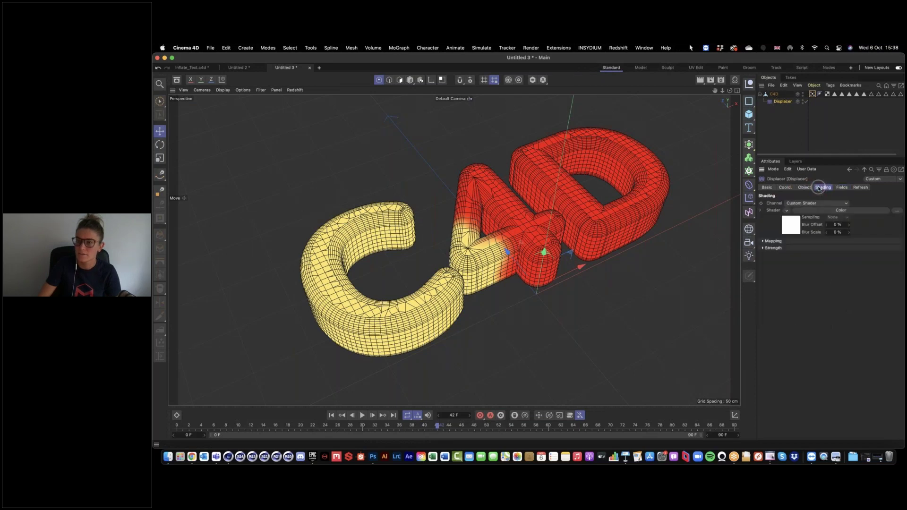
pyautogui.click(842, 188)
pyautogui.click(785, 221)
pyautogui.press('Delete')
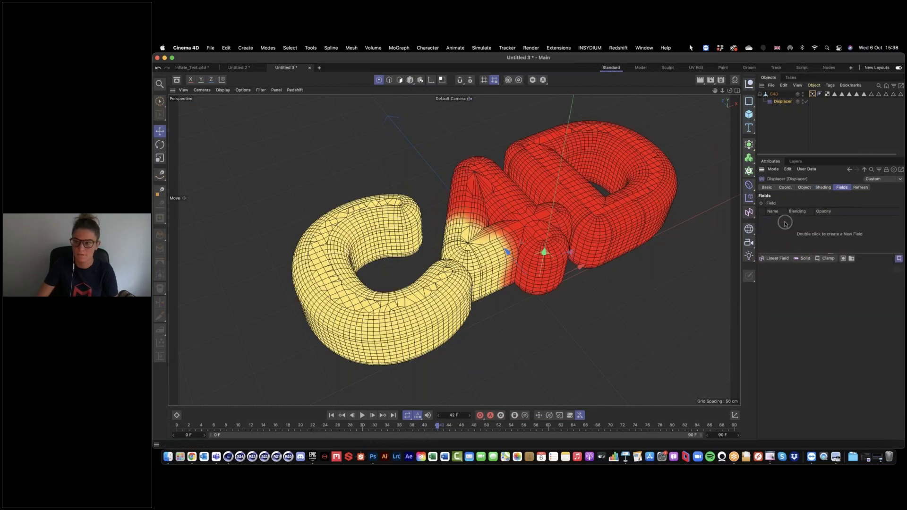
pyautogui.moveTo(813, 94); pyautogui.dragTo(802, 239)
# Step: Try inverted remapping on the Displacer's Vertex Map layer, play the animation from the start, and switch Invert and remapping off again
pyautogui.click(820, 279)
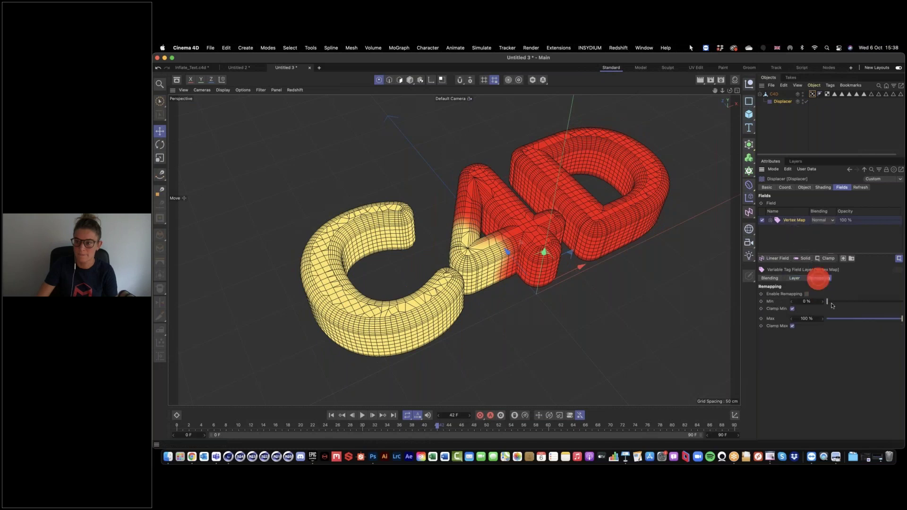
pyautogui.click(807, 294)
pyautogui.click(794, 345)
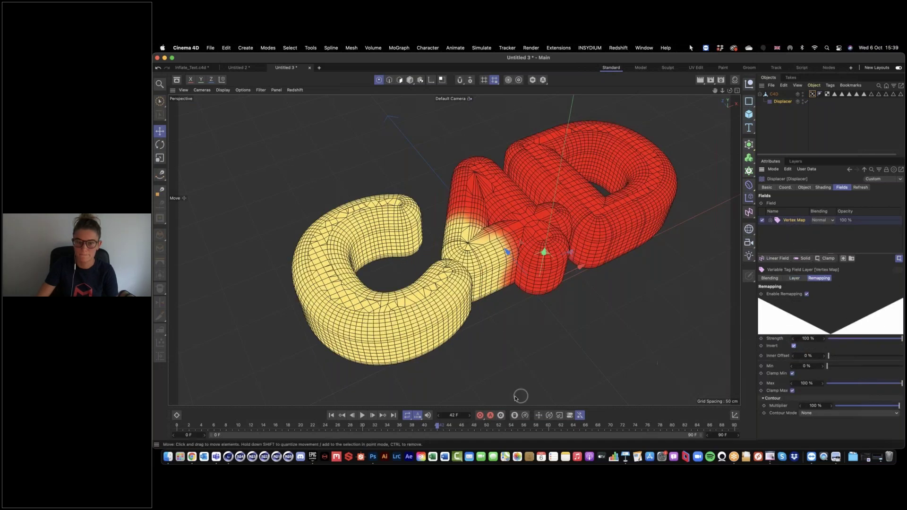
pyautogui.click(331, 416)
pyautogui.click(362, 415)
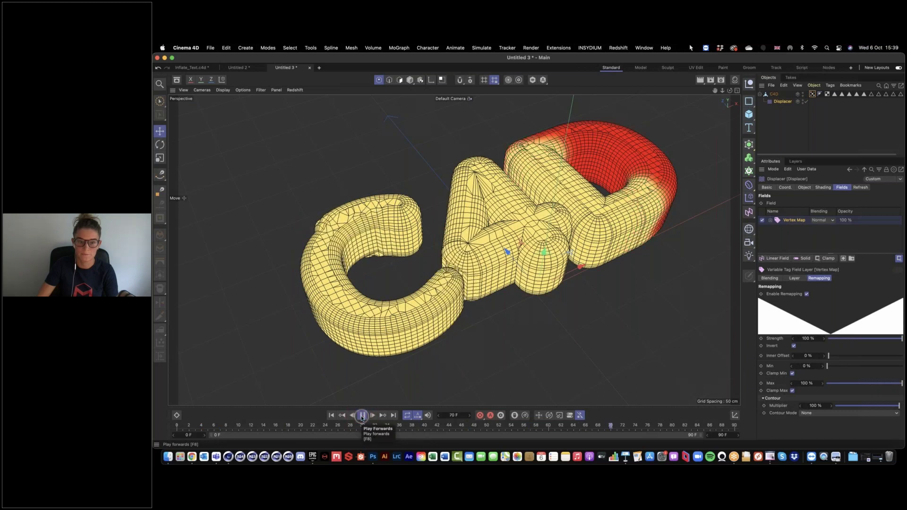
pyautogui.click(362, 418)
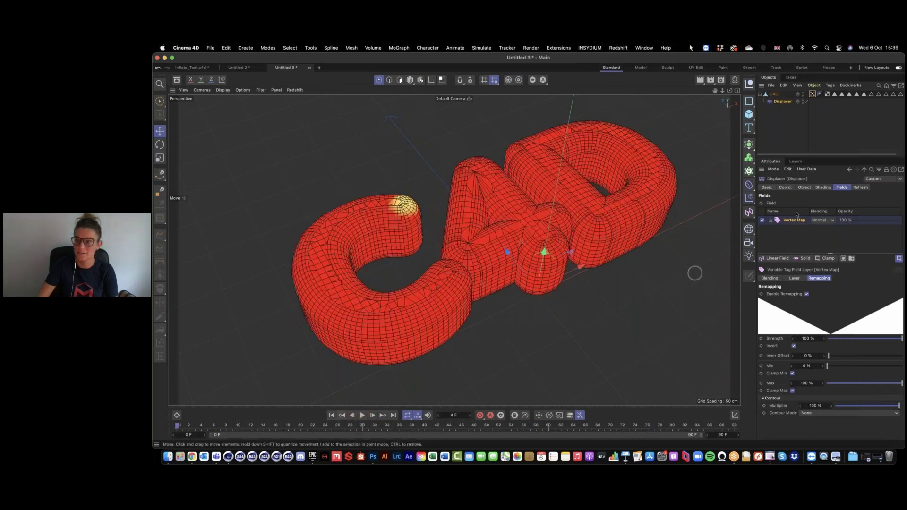
pyautogui.click(794, 346)
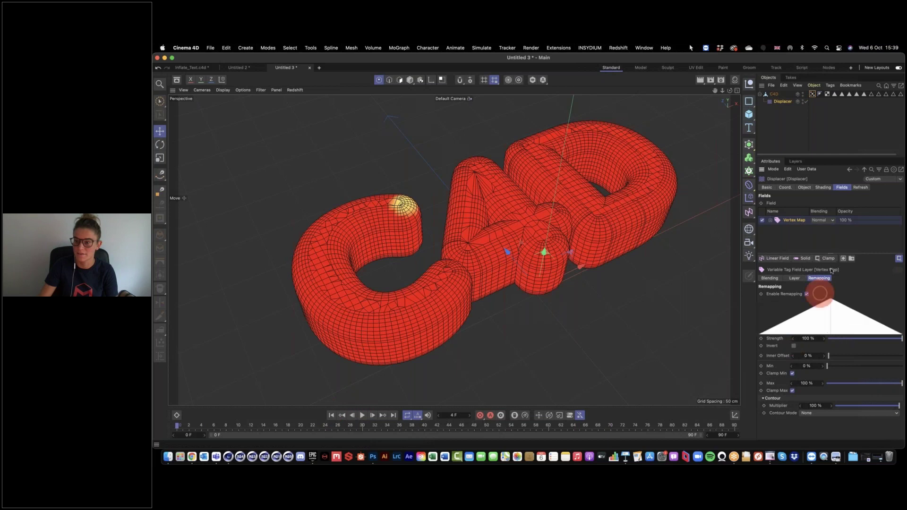
pyautogui.click(806, 294)
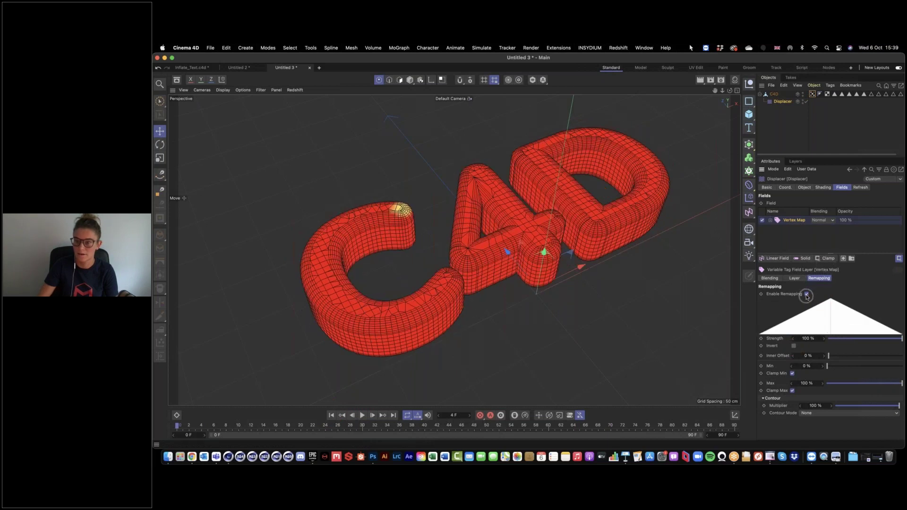
# Step: Extend the project's timeline to 150 frames and play the animation to check the letters inflating
pyautogui.click(691, 433)
pyautogui.doubleClick(723, 435)
pyautogui.write('150')
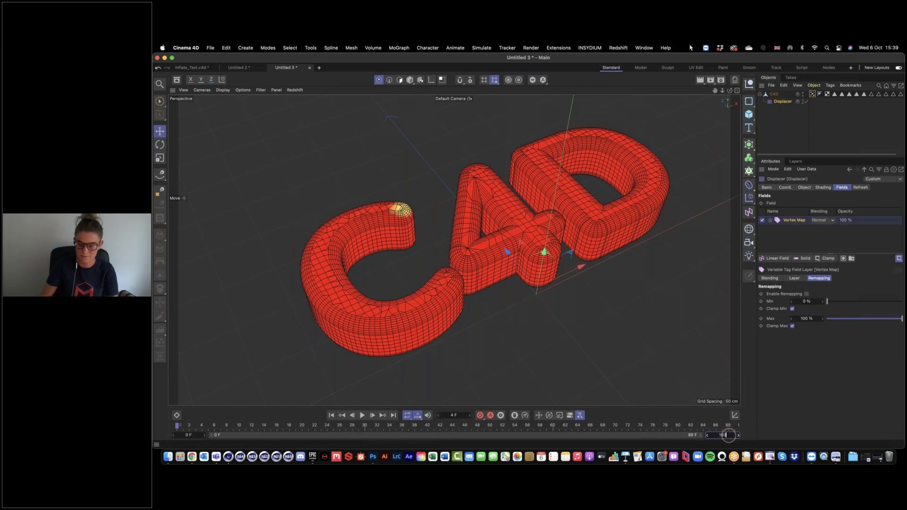
pyautogui.press('Return')
pyautogui.click(362, 416)
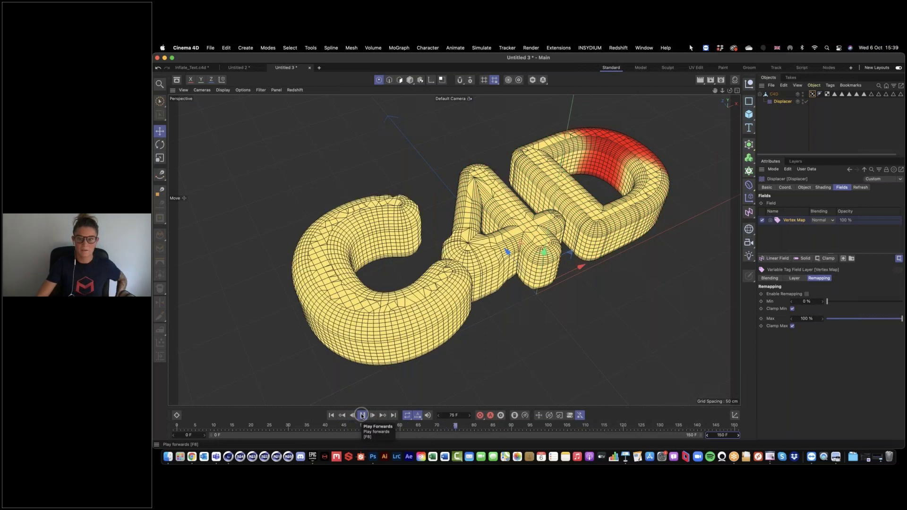
pyautogui.click(362, 415)
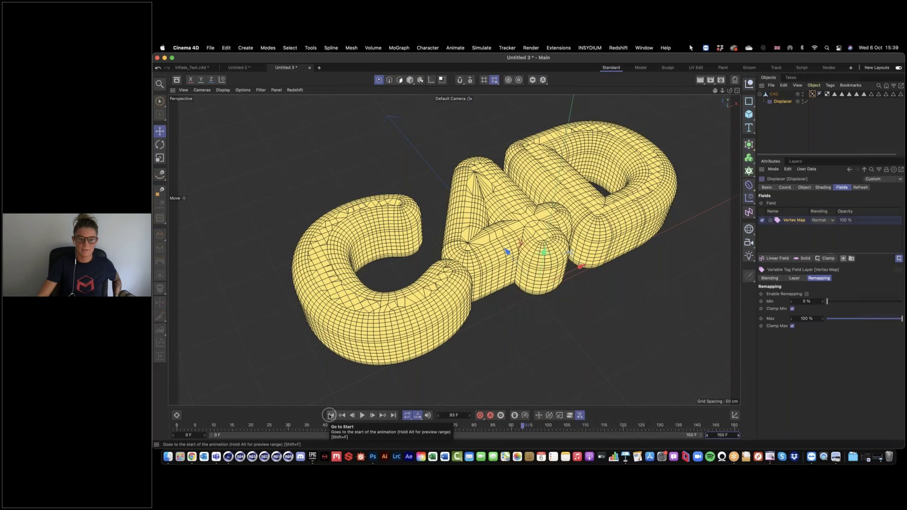
# Step: Replay the animation to examine how the inflation follows the growing vertex map, and return to the first frame
pyautogui.moveTo(522, 425); pyautogui.dragTo(353, 428)
pyautogui.click(363, 416)
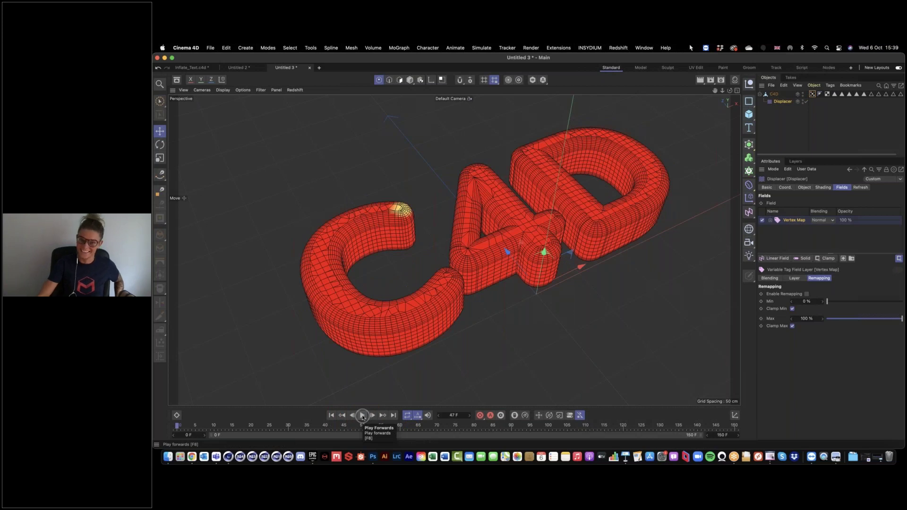
pyautogui.click(362, 416)
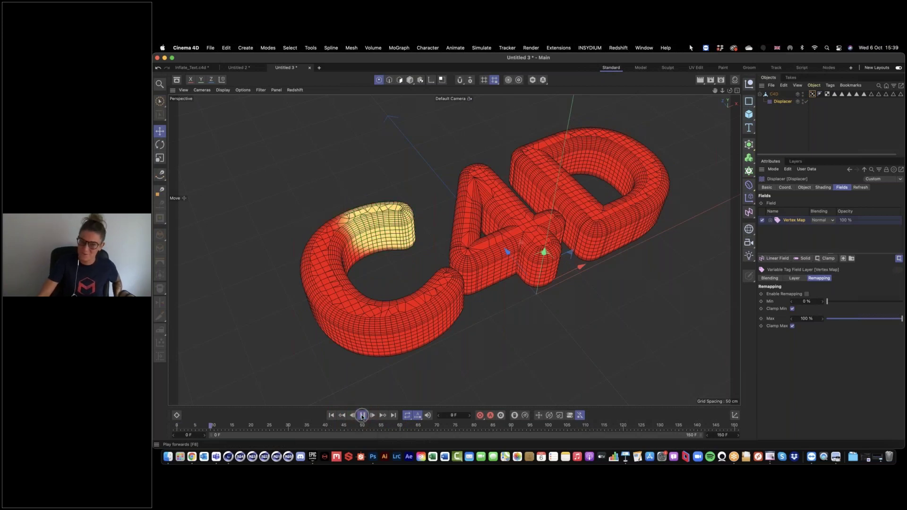
pyautogui.click(362, 416)
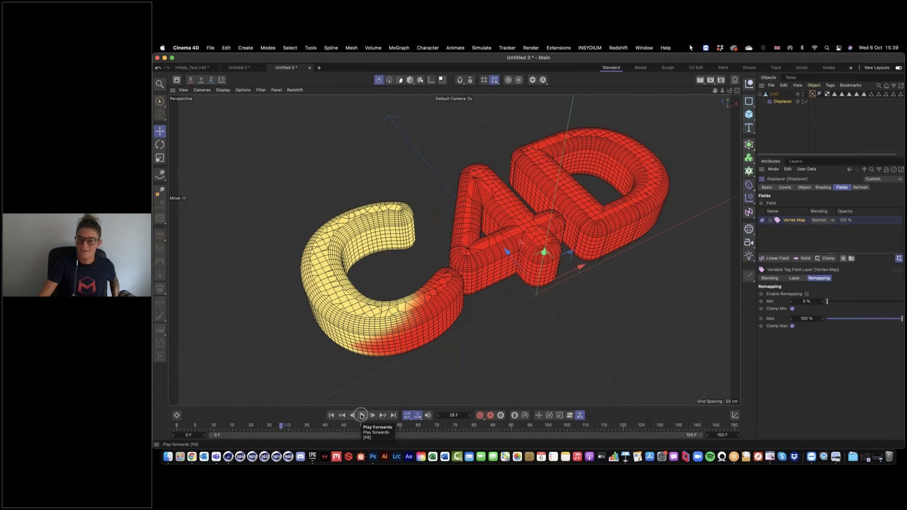
pyautogui.click(362, 416)
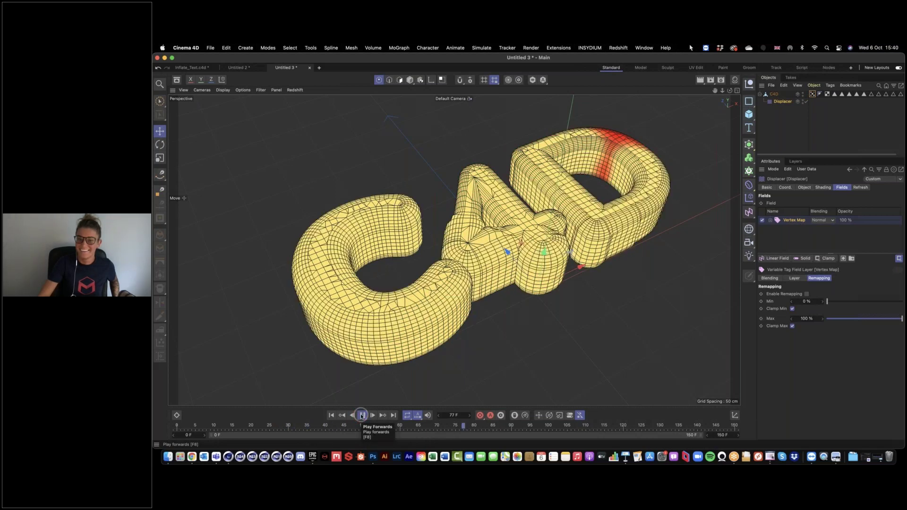
pyautogui.click(362, 416)
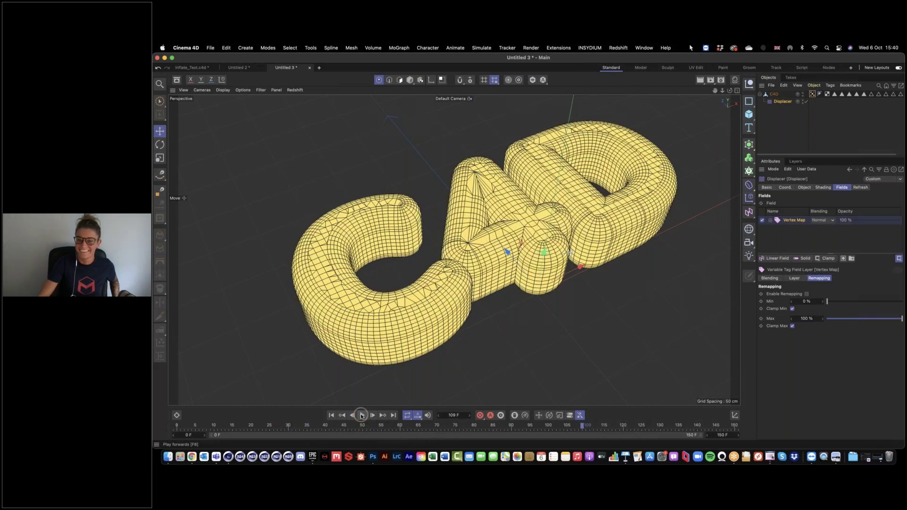
pyautogui.click(331, 416)
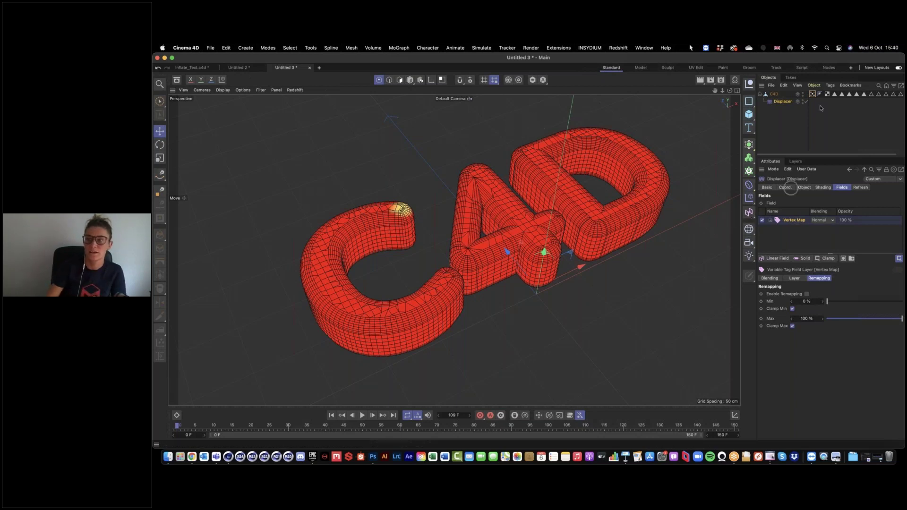
# Step: Disable the Freeze layer in the C4D mesh's vertex map and add a Spherical Field to its fields
pyautogui.click(795, 223)
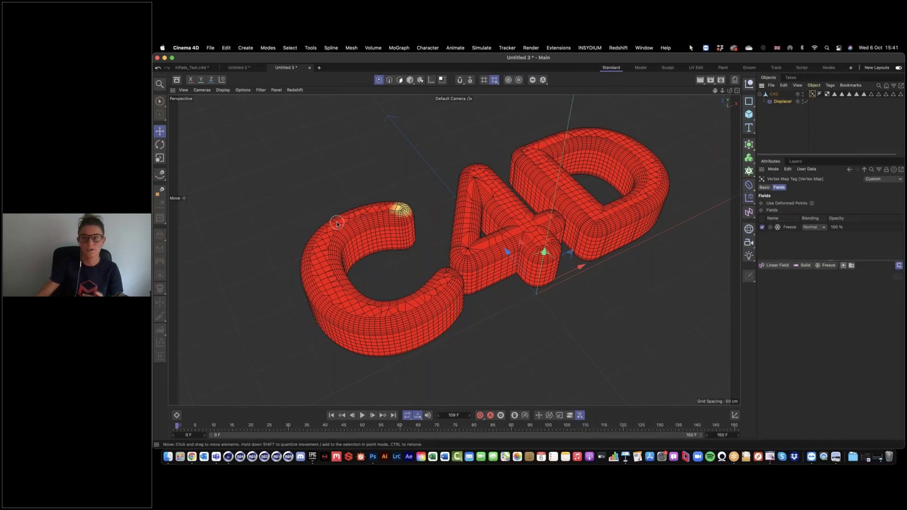
pyautogui.click(762, 228)
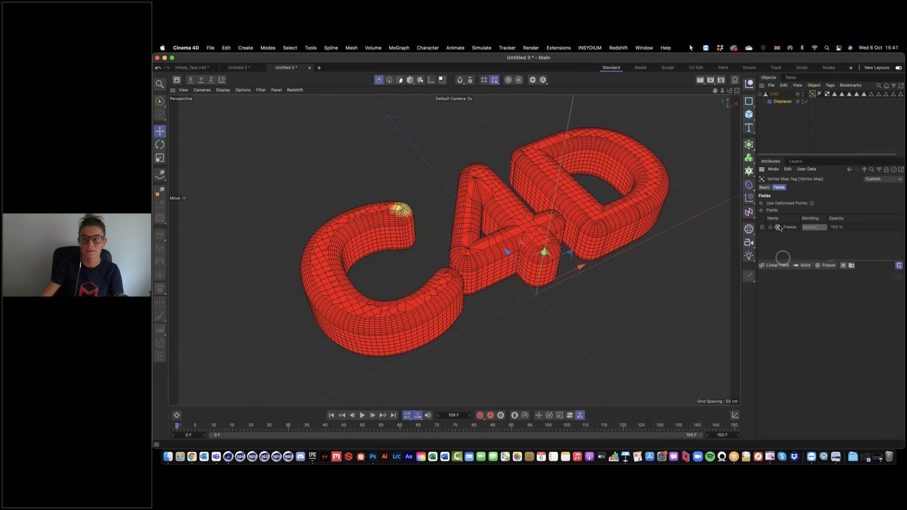
pyautogui.click(778, 265)
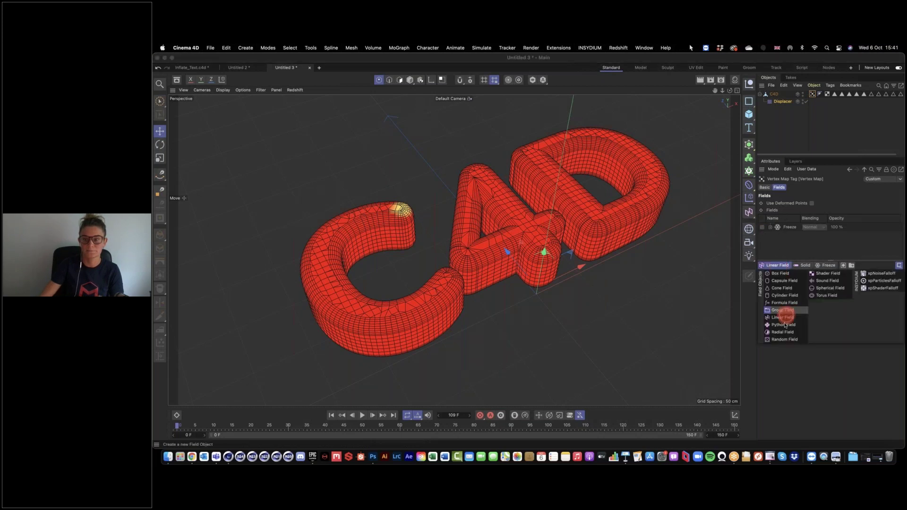
pyautogui.click(827, 288)
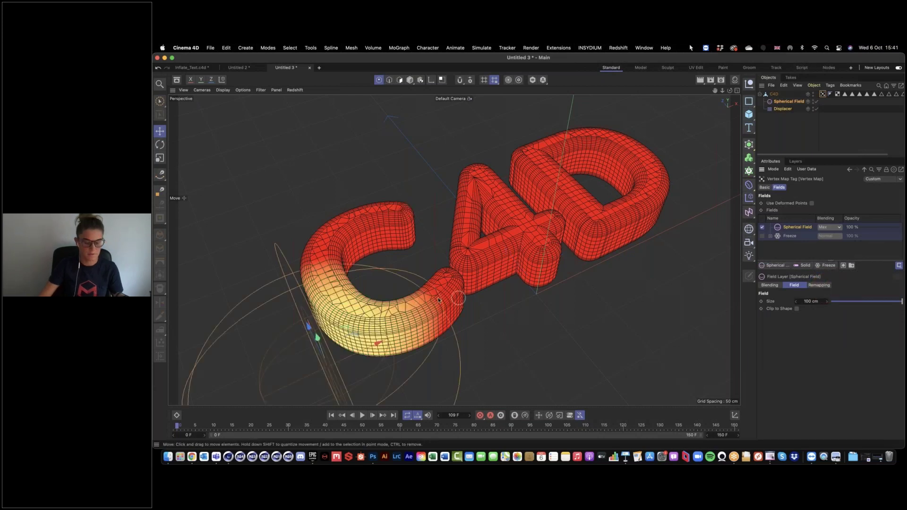
# Step: Scale the Spherical Field down to about 41 cm and move it onto the outer curve of the D
pyautogui.press('t')
pyautogui.moveTo(254, 305); pyautogui.dragTo(296, 314)
pyautogui.press('e')
pyautogui.moveTo(366, 203); pyautogui.dragTo(617, 219)
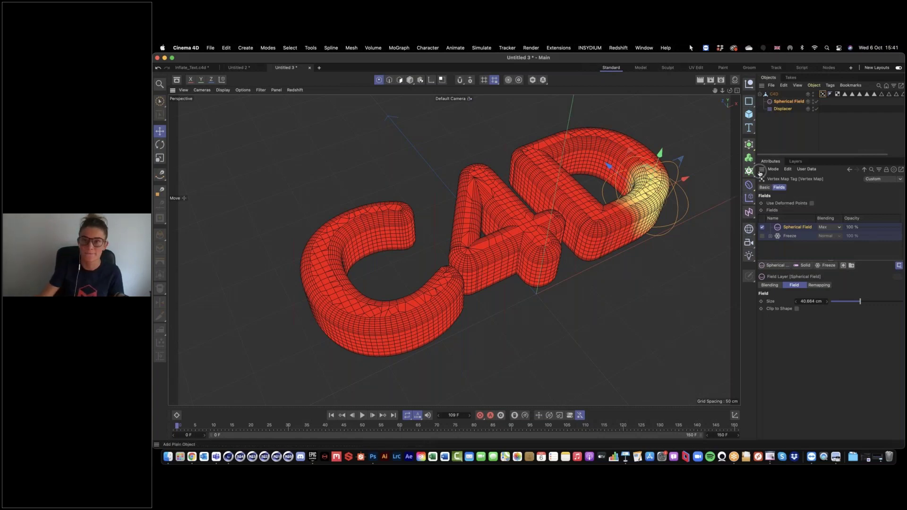
# Step: Create a new empty project, look back at the Untitled 2 text scene, and return to the new project
pyautogui.click(237, 69)
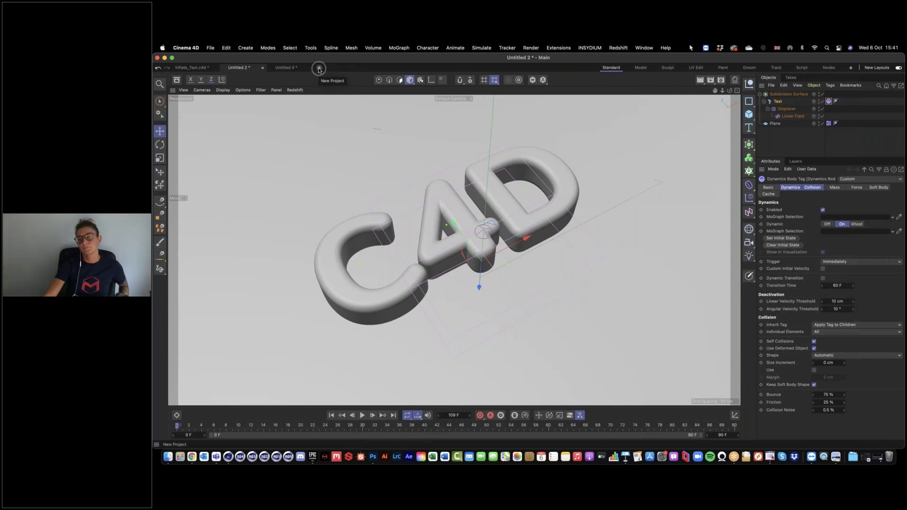
pyautogui.click(319, 69)
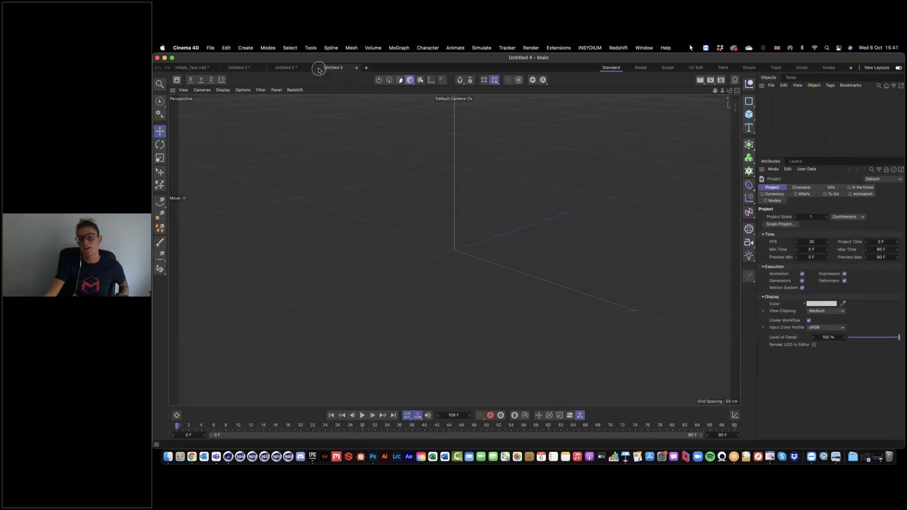
pyautogui.click(239, 67)
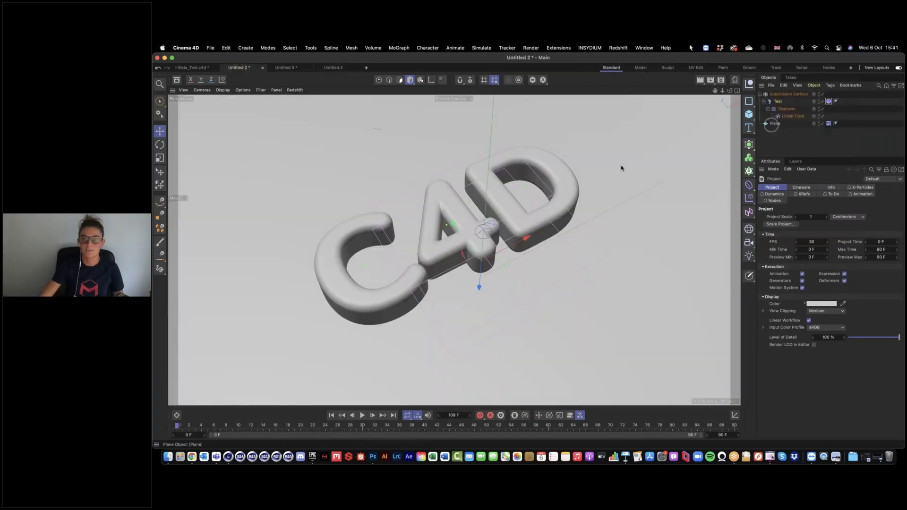
pyautogui.click(332, 67)
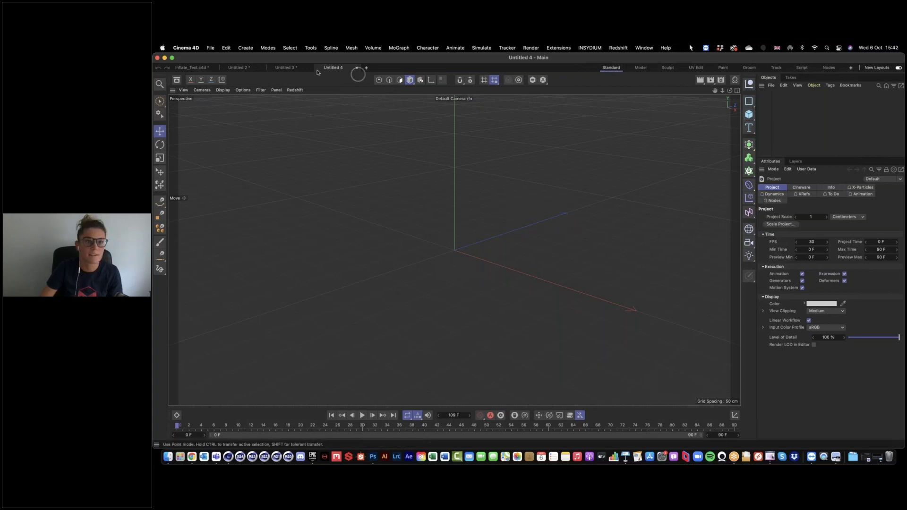
# Step: Examine the C4D mesh with its vertex map and Spherical Field in the Untitled 3 project
pyautogui.click(290, 68)
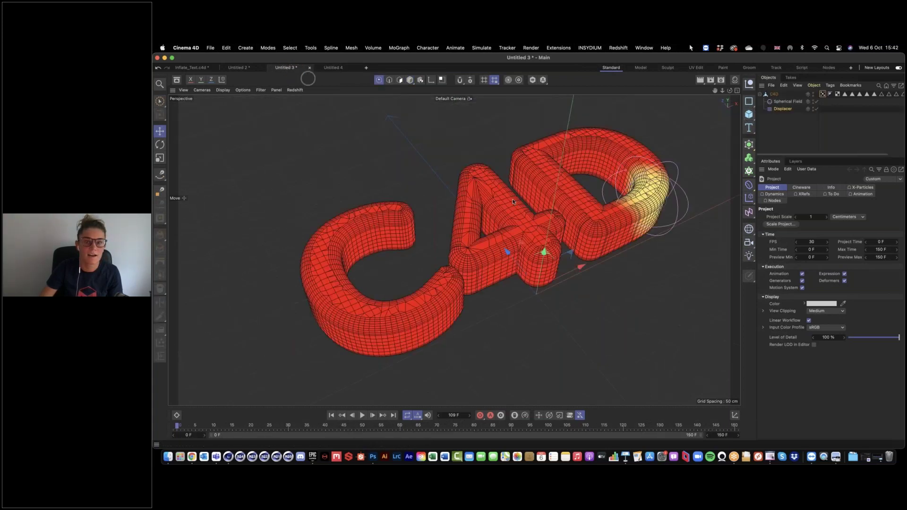
pyautogui.keyDown('alt'); pyautogui.moveTo(578, 271); pyautogui.dragTo(530, 265, button='right'); pyautogui.keyUp('alt')
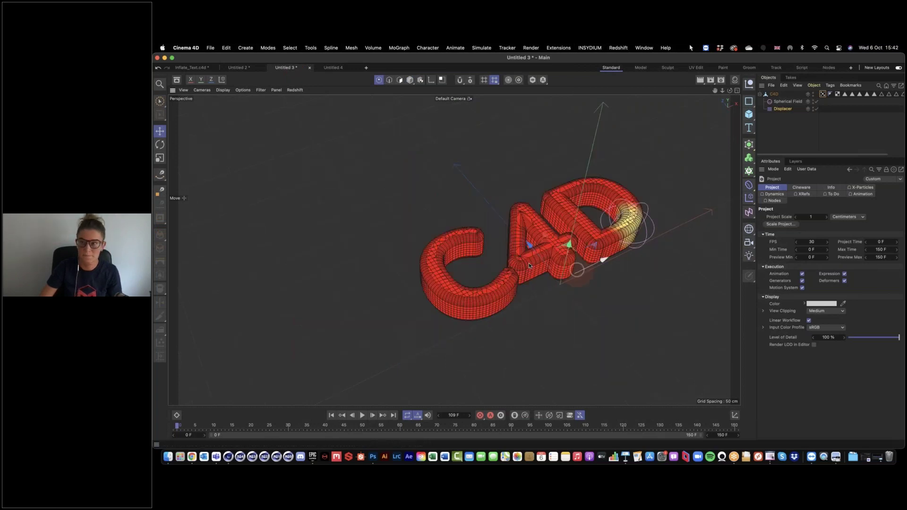
pyautogui.keyDown('alt'); pyautogui.moveTo(634, 203); pyautogui.dragTo(586, 198, button='middle'); pyautogui.keyUp('alt')
pyautogui.click(769, 117)
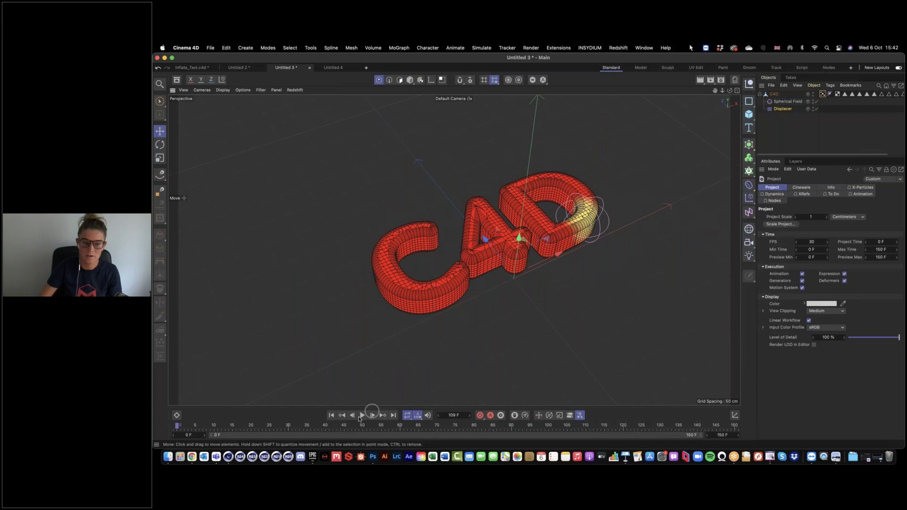
pyautogui.click(571, 294)
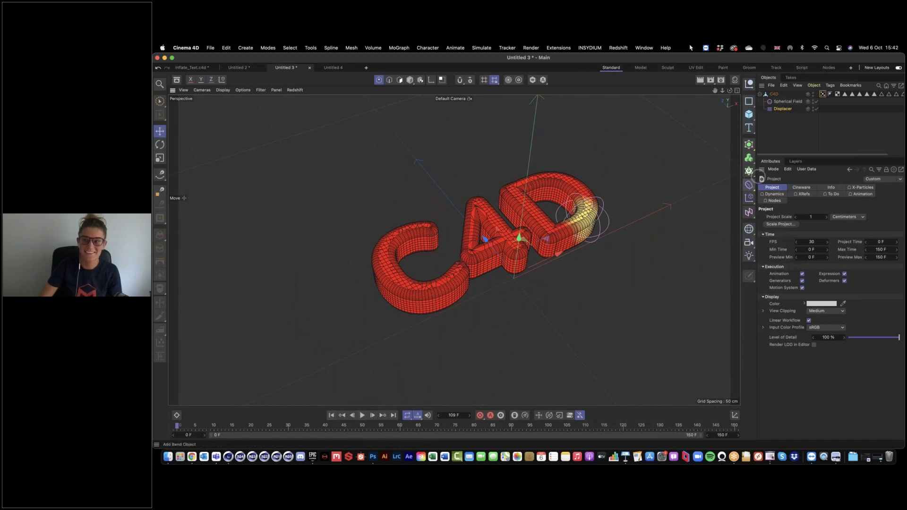
pyautogui.click(771, 138)
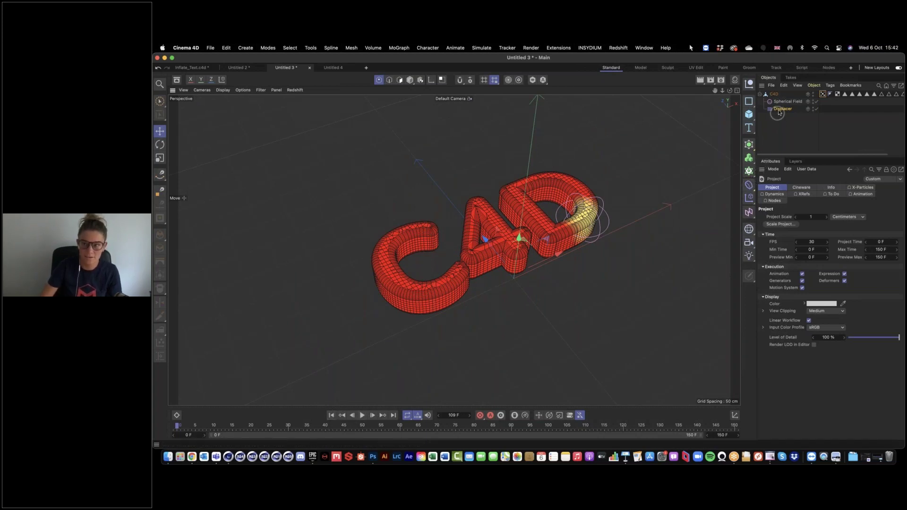
pyautogui.click(289, 74)
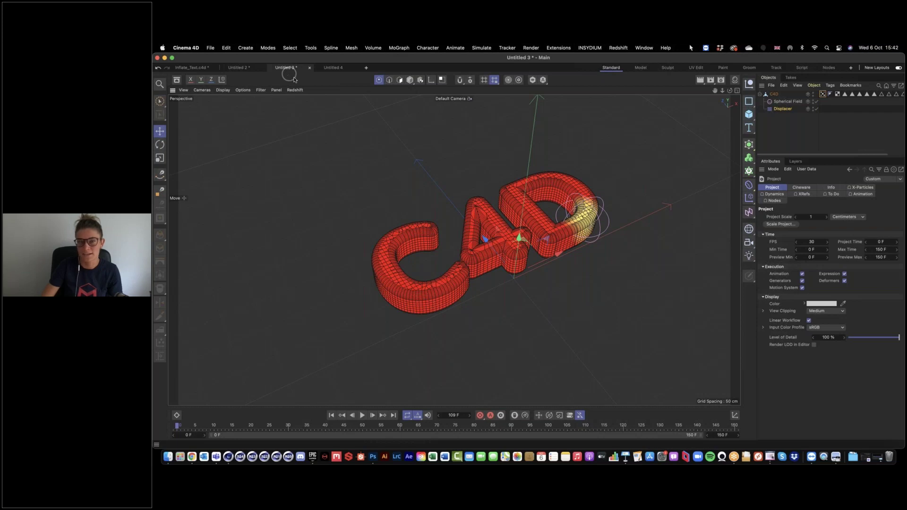
# Step: Switch to the Untitled 2 project and examine the dynamics and collision settings of the Text's Dynamics Body tag
pyautogui.click(244, 69)
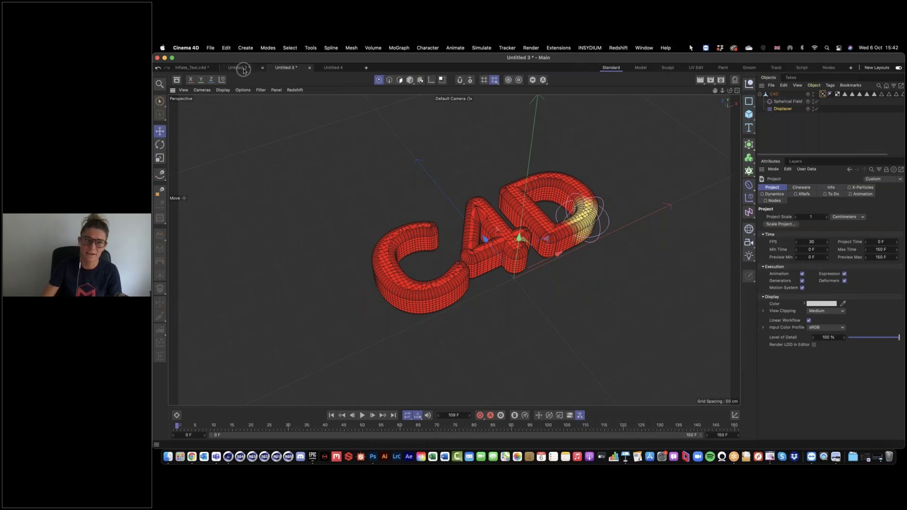
pyautogui.click(243, 69)
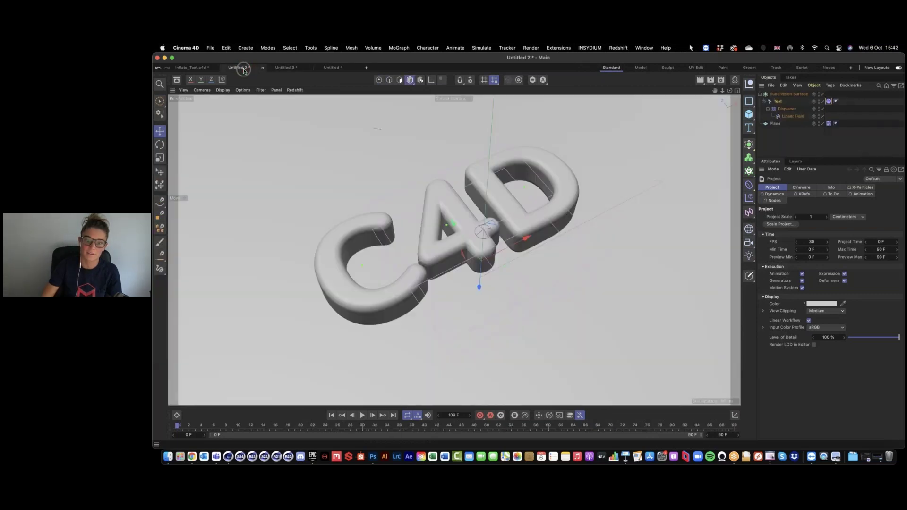
pyautogui.click(836, 123)
pyautogui.click(829, 102)
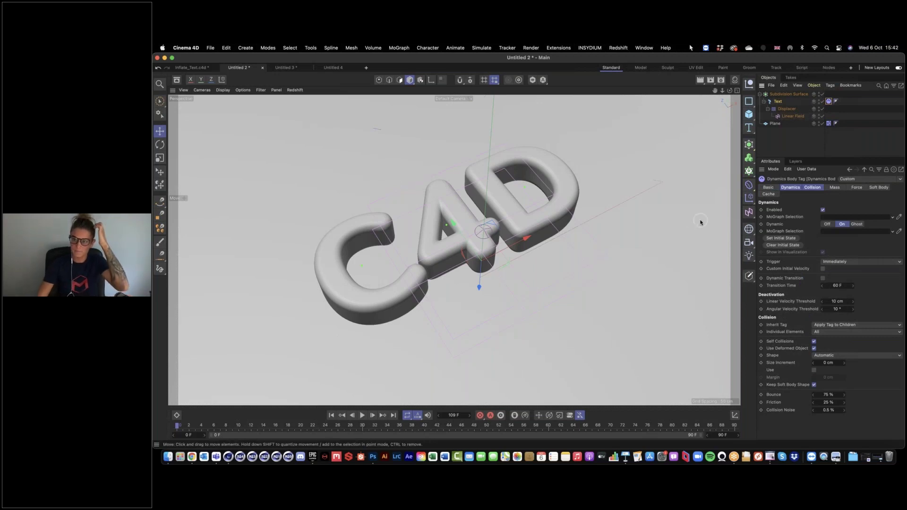
pyautogui.click(724, 203)
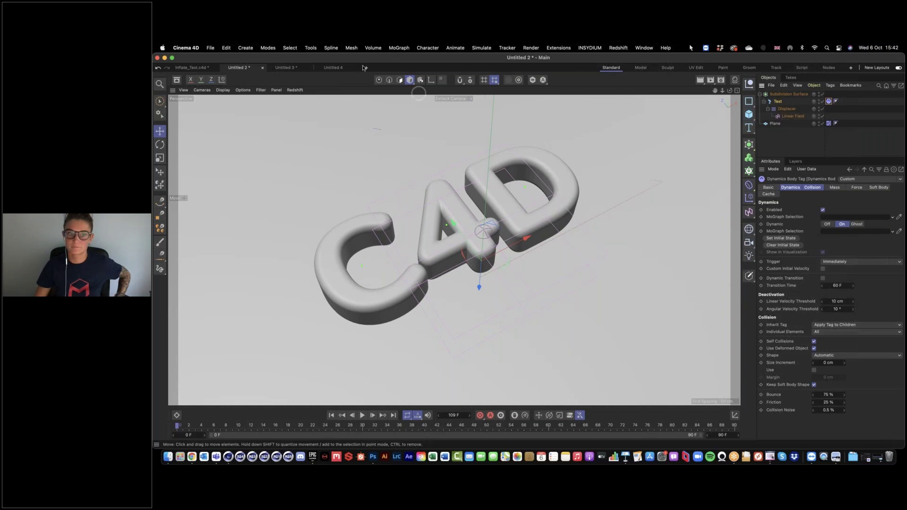
pyautogui.click(449, 53)
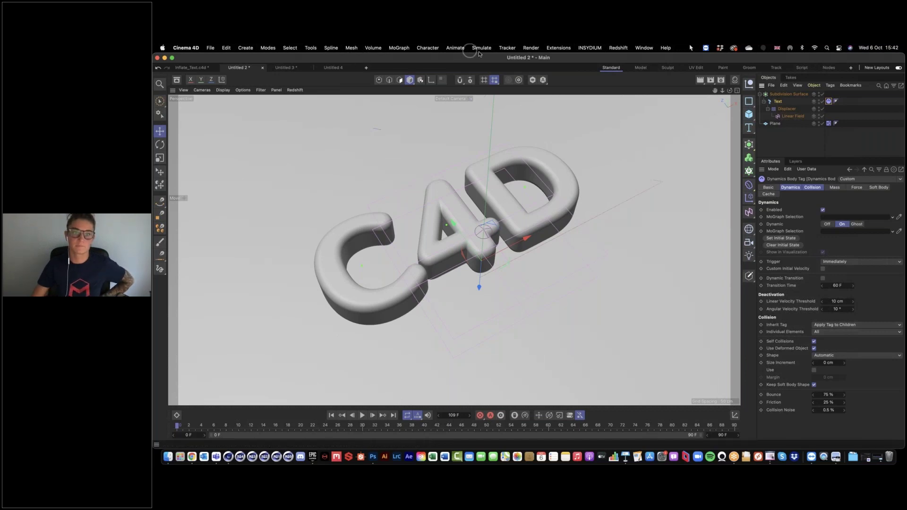
pyautogui.click(478, 48)
pyautogui.click(594, 106)
# Step: Enable Custom Initial Velocity in the Text's Dynamics Body tag and widen the attribute area to show all velocity values
pyautogui.click(775, 123)
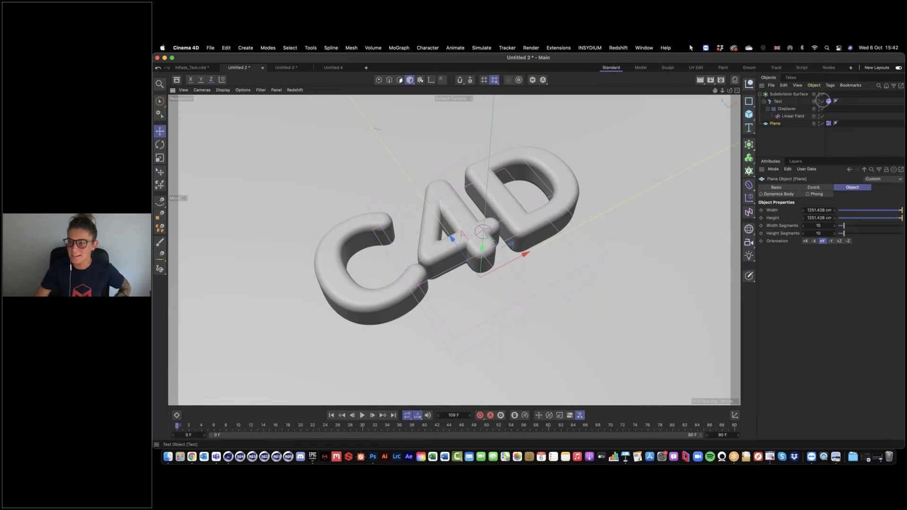
pyautogui.click(828, 101)
pyautogui.click(861, 287)
pyautogui.click(835, 306)
pyautogui.click(823, 269)
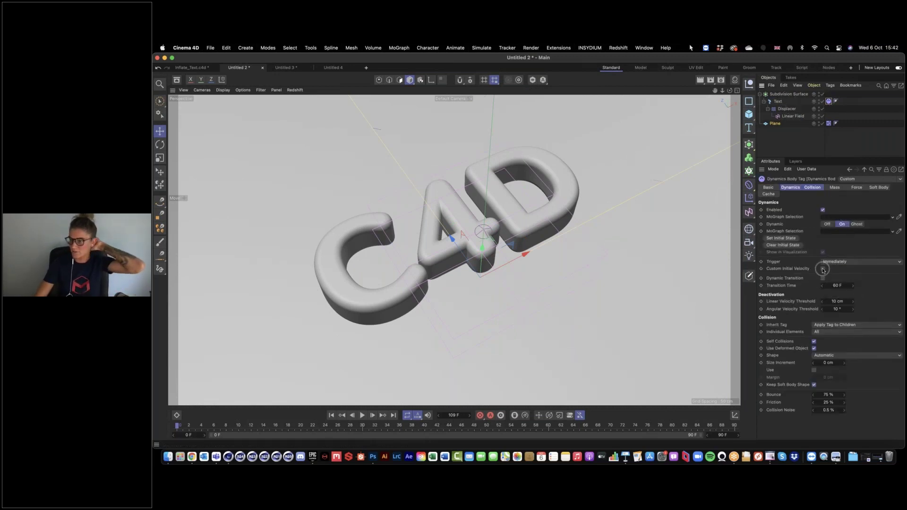
pyautogui.click(823, 269)
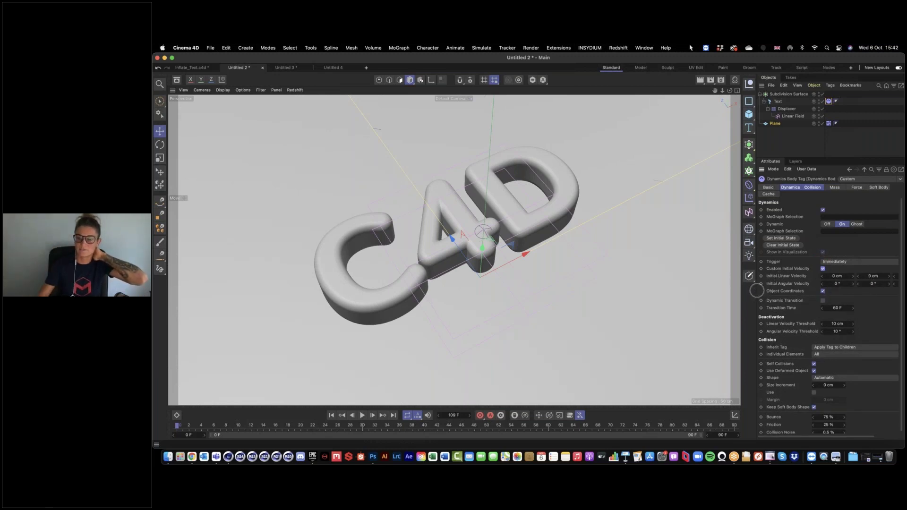
pyautogui.moveTo(756, 290); pyautogui.dragTo(675, 290)
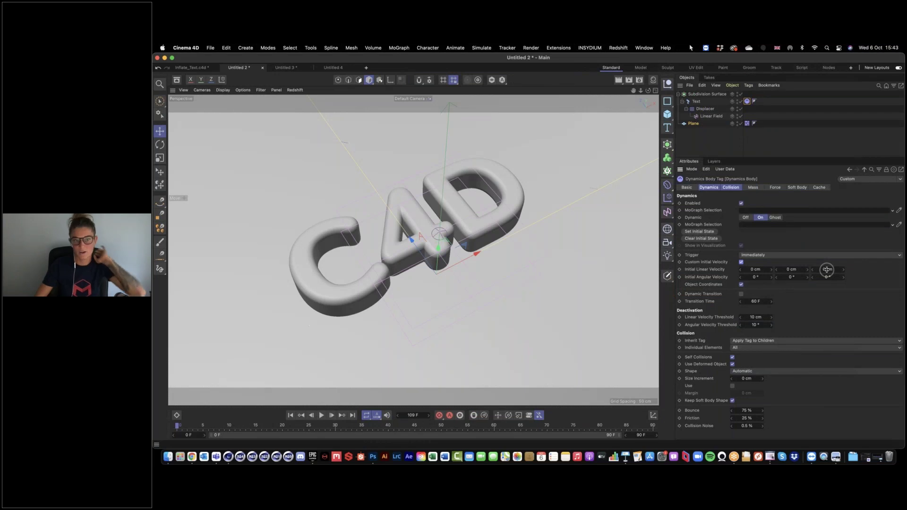
# Step: Create a new project, add a cube and give it a Dynamics Body tag
pyautogui.press('super+n')
pyautogui.moveTo(667, 114); pyautogui.dragTo(711, 126)
pyautogui.rightClick(692, 93)
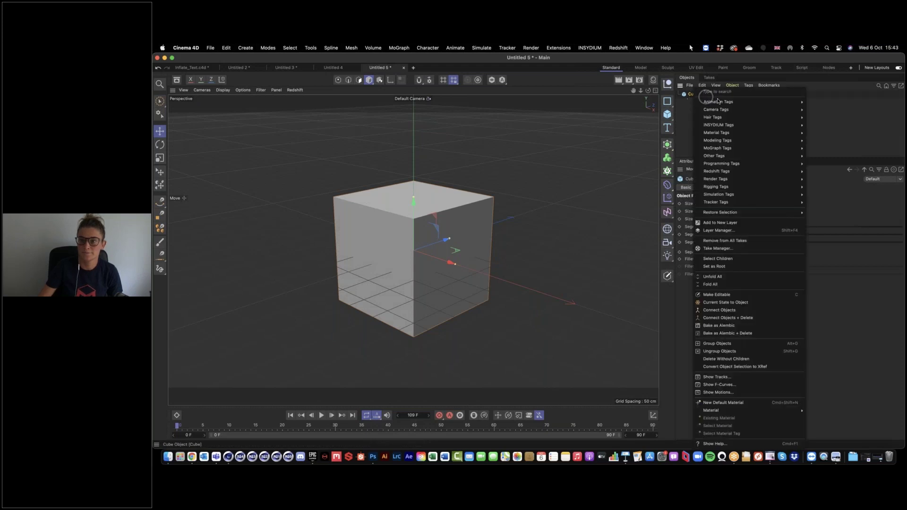
pyautogui.moveTo(727, 102)
pyautogui.moveTo(737, 194)
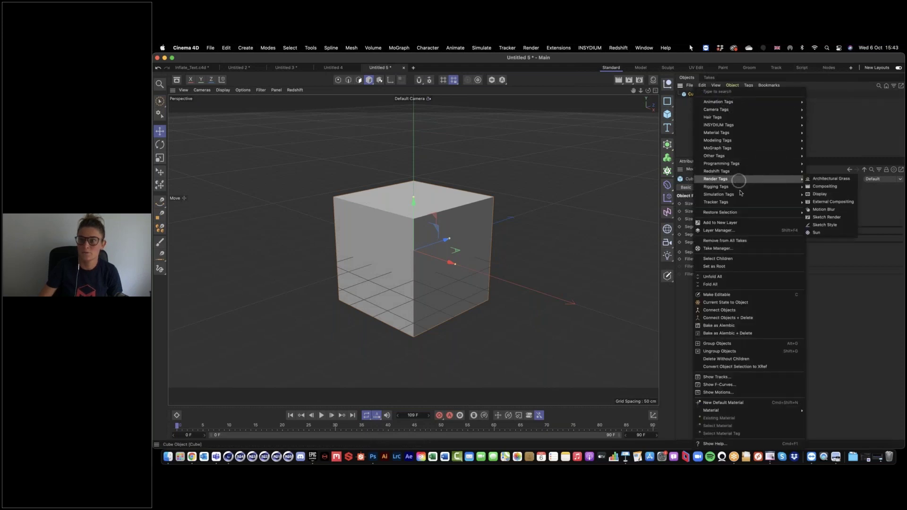
pyautogui.click(832, 197)
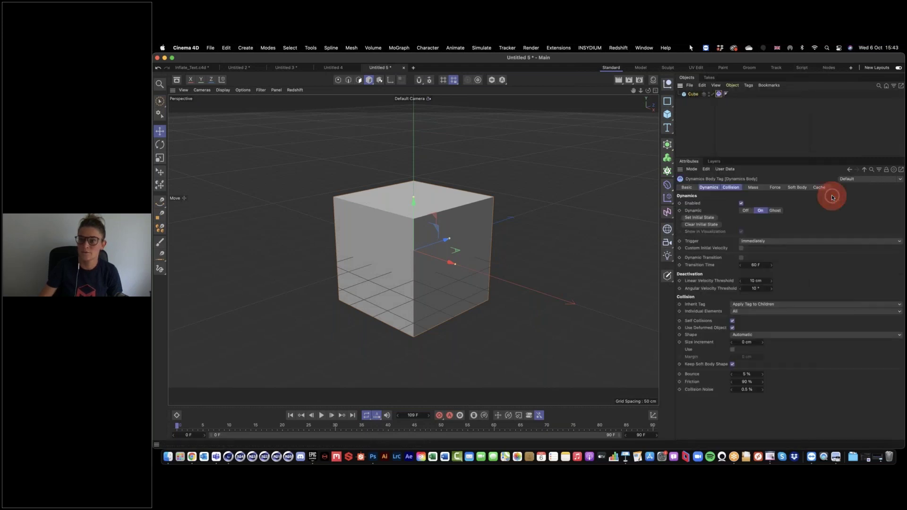
# Step: Enable Custom Initial Velocity for the cube, set its initial linear Y velocity to 500 cm and play the simulation
pyautogui.click(741, 248)
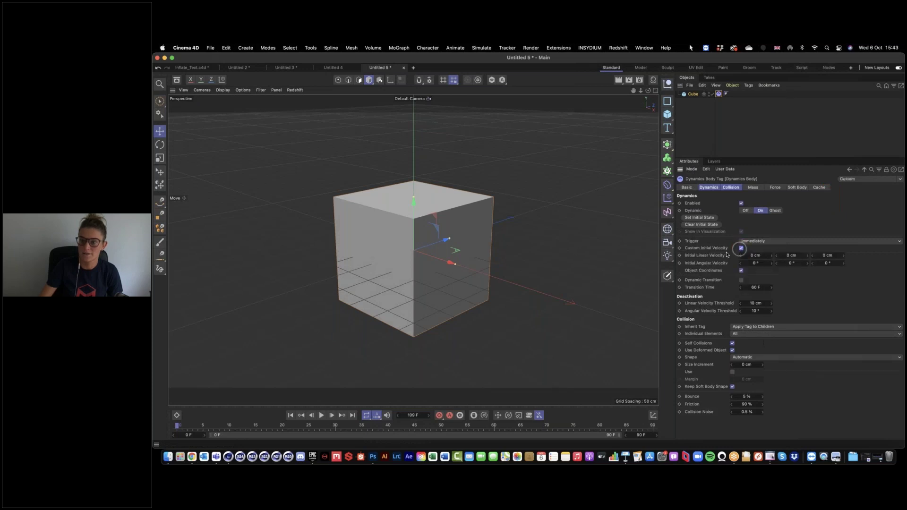
pyautogui.click(793, 256)
pyautogui.write('50')
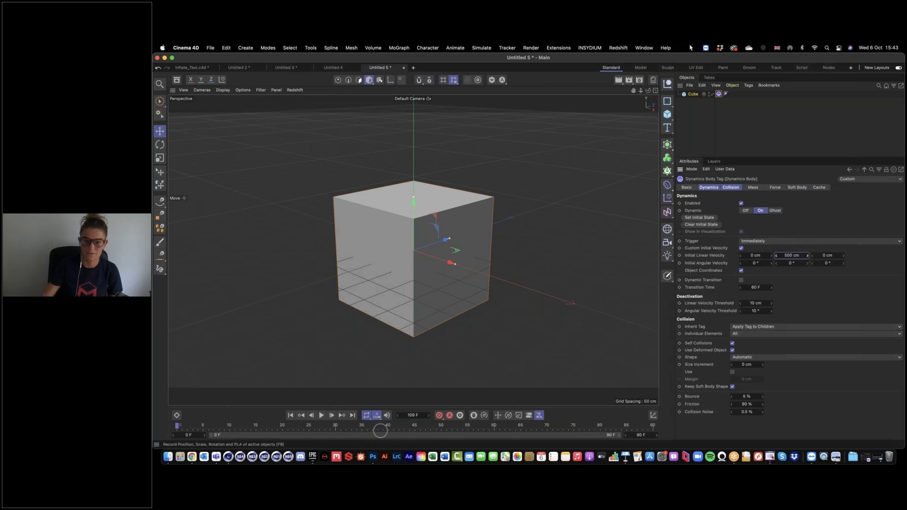
pyautogui.click(322, 416)
pyautogui.click(321, 416)
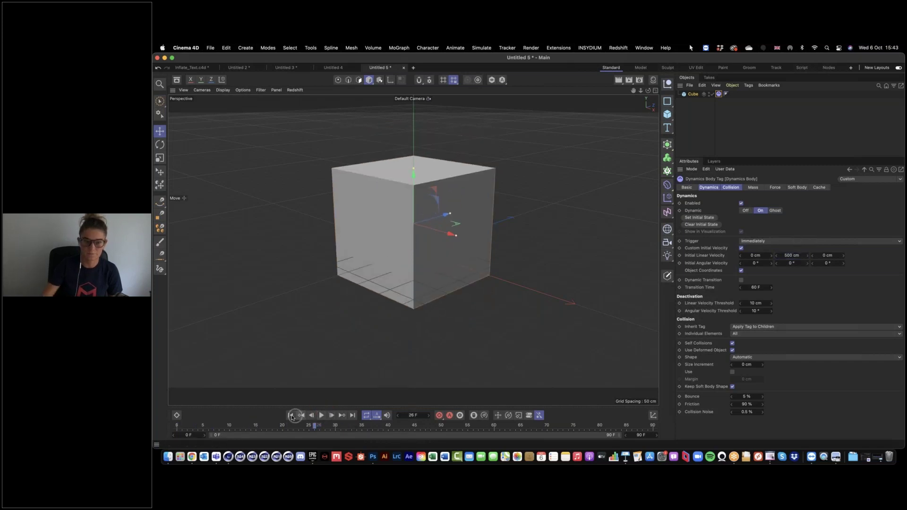
# Step: Set the cube's initial linear Y velocity to 5000 cm, test the simulation and return to the first frame
pyautogui.click(792, 255)
pyautogui.write('5000')
pyautogui.click(438, 348)
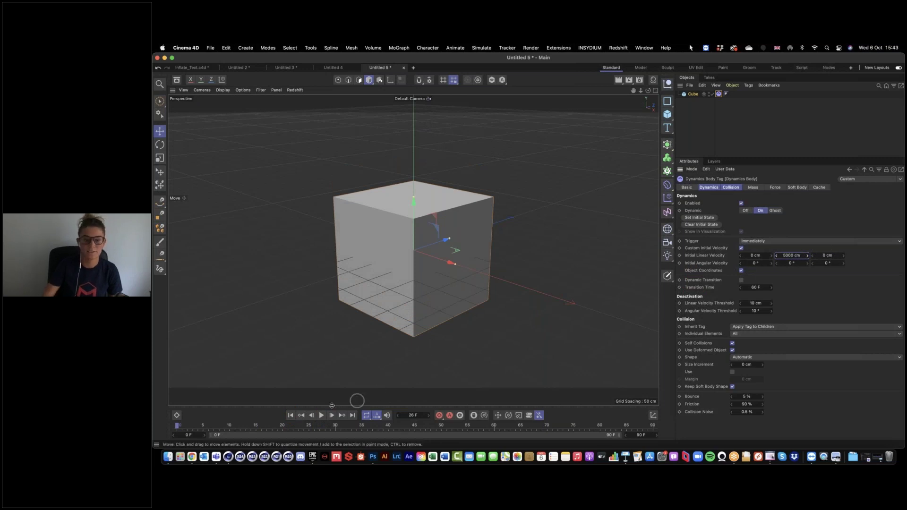
pyautogui.click(322, 416)
pyautogui.click(322, 415)
pyautogui.click(290, 415)
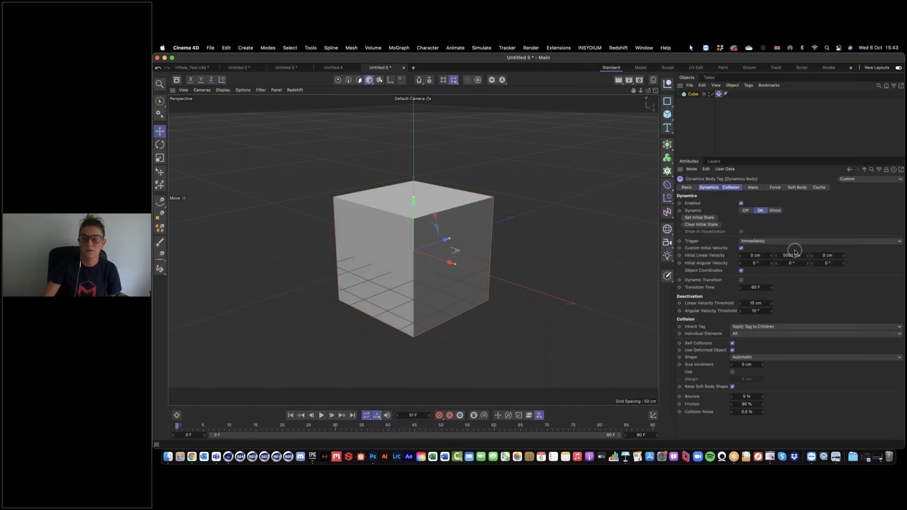
# Step: Set the cube's initial linear Y velocity to 1000 cm
pyautogui.keyDown('alt'); pyautogui.moveTo(547, 259); pyautogui.dragTo(474, 259, button='right'); pyautogui.keyUp('alt')
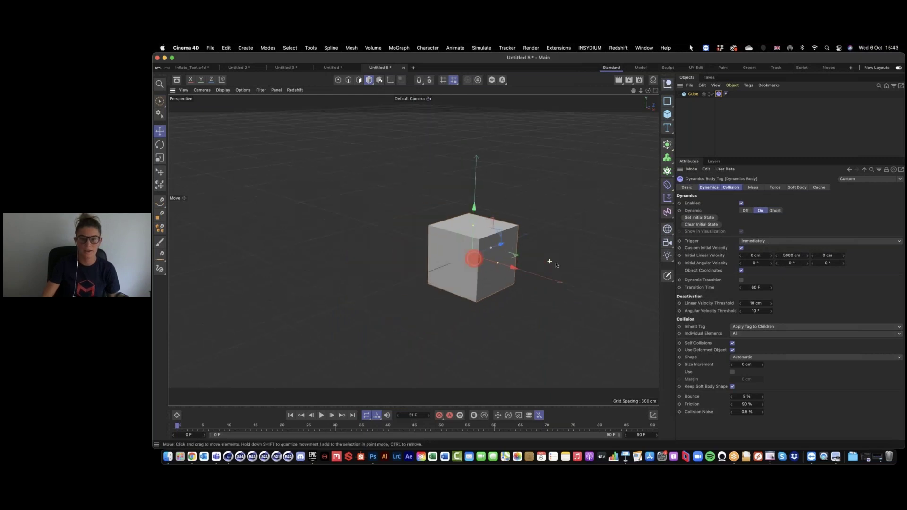
pyautogui.click(792, 256)
pyautogui.doubleClick(791, 256)
pyautogui.write('100')
pyautogui.doubleClick(793, 256)
pyautogui.write('1000')
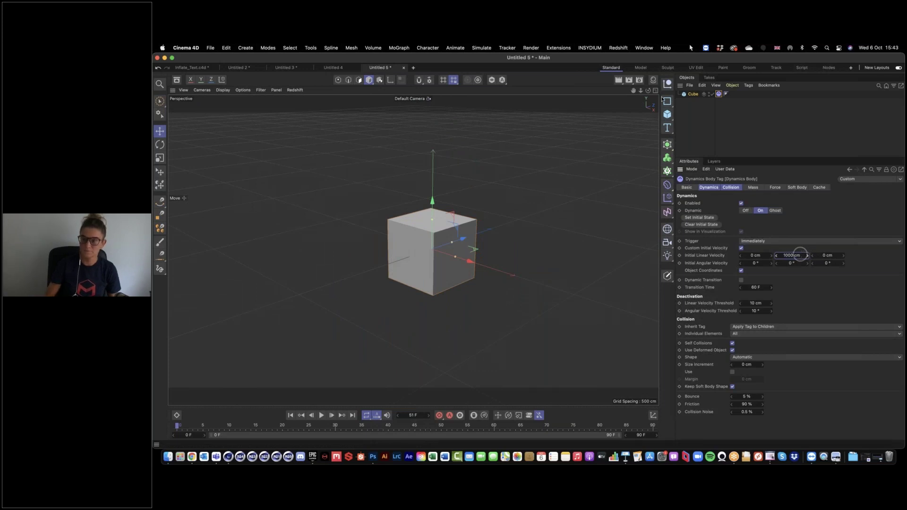
# Step: Add a plane to the cube scene and give it a Collider Body tag
pyautogui.moveTo(667, 114); pyautogui.dragTo(696, 134)
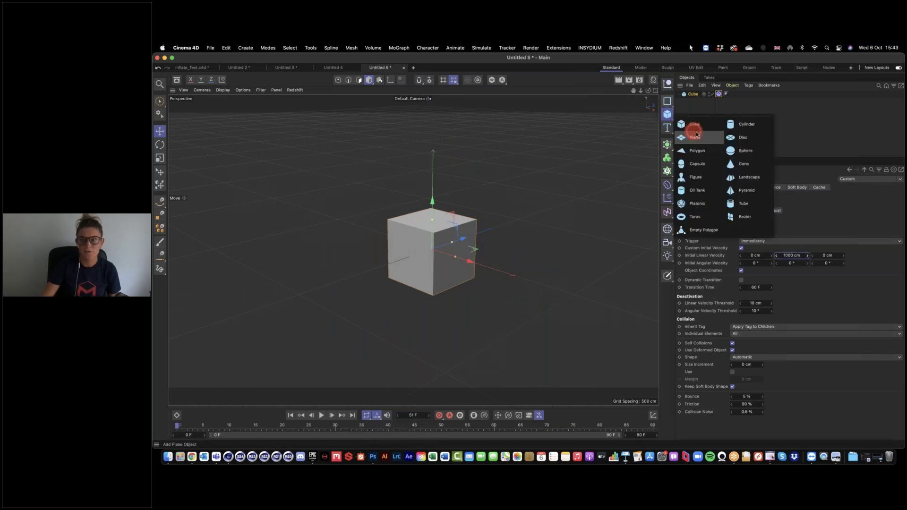
pyautogui.rightClick(690, 94)
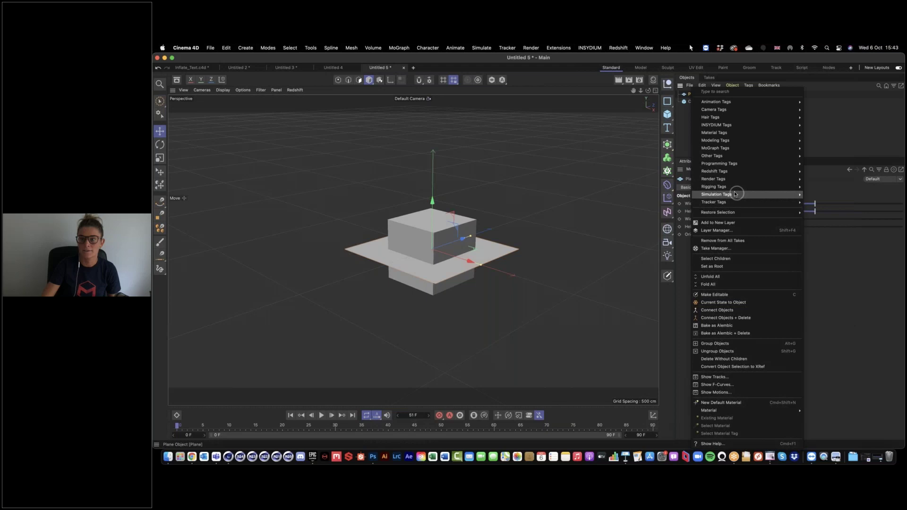
pyautogui.click(812, 207)
# Step: Scale up the plane, lower it to the underside of the cube as a floor and play the simulation
pyautogui.press('t')
pyautogui.moveTo(288, 190); pyautogui.dragTo(585, 187)
pyautogui.press('e')
pyautogui.moveTo(431, 218); pyautogui.dragTo(530, 269)
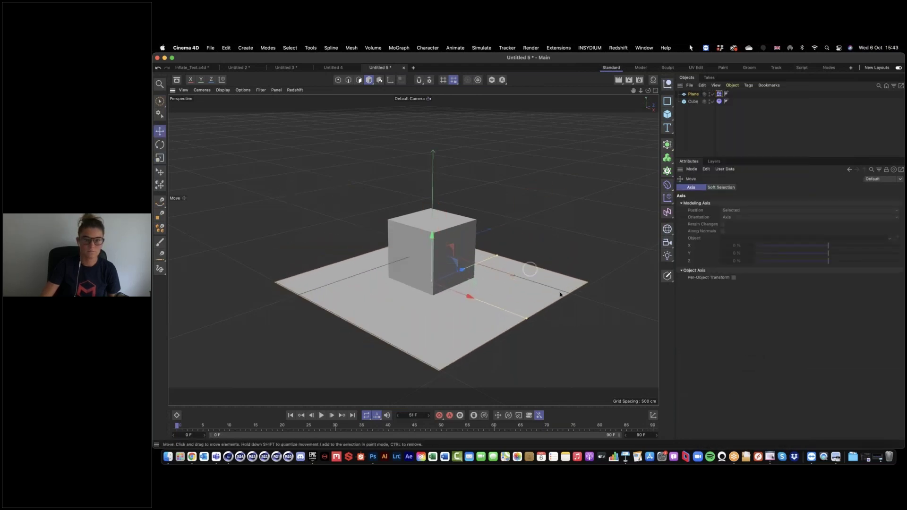
pyautogui.click(322, 415)
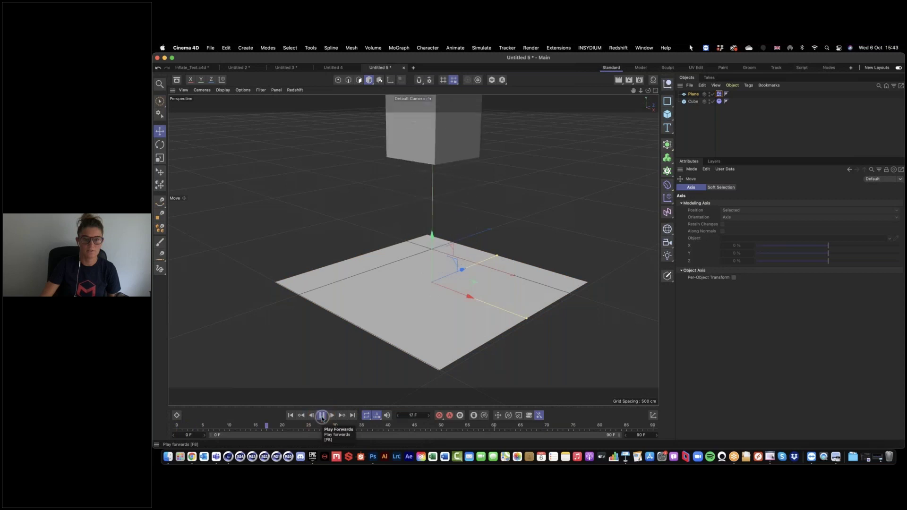
pyautogui.click(322, 416)
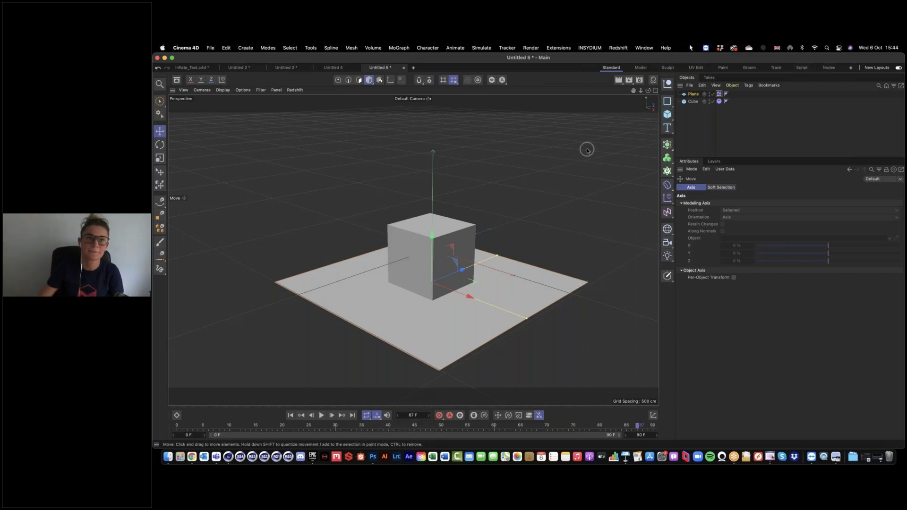
# Step: Create another new project, add a plane and scale it up as a larger floor
pyautogui.click(414, 67)
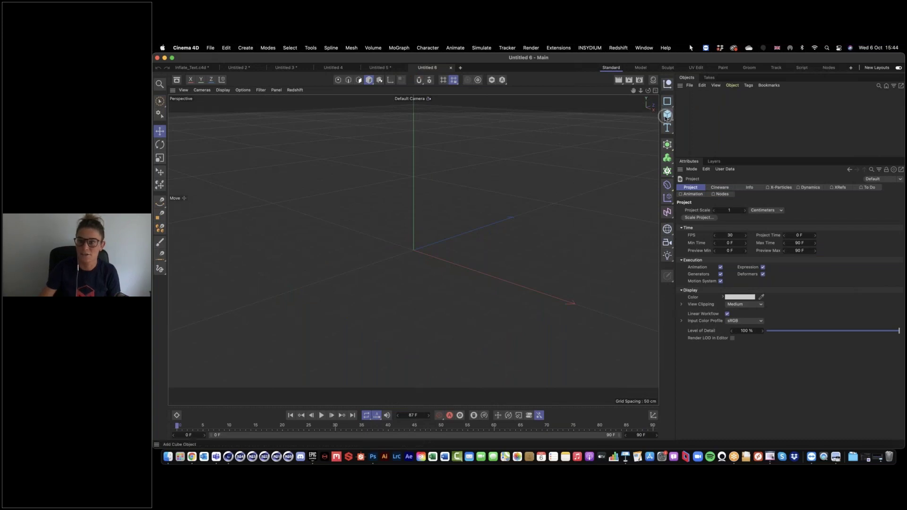
pyautogui.moveTo(669, 121); pyautogui.dragTo(690, 137)
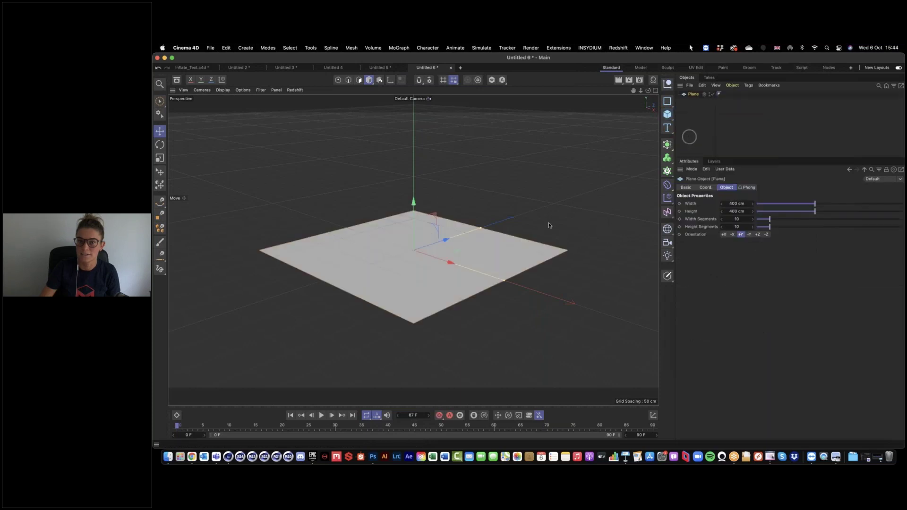
pyautogui.press('t')
pyautogui.moveTo(370, 247); pyautogui.dragTo(519, 243)
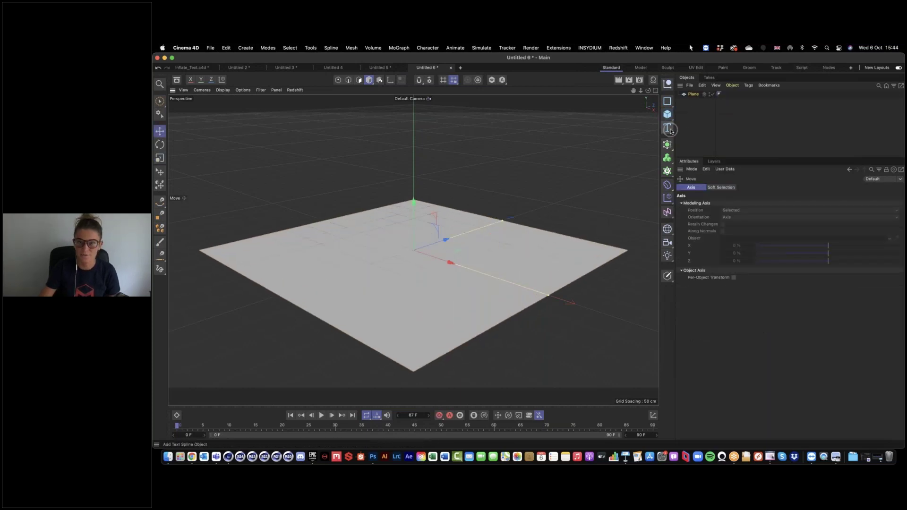
# Step: Add an extruded text object to the plane scene, change its text to "S" and align it to the middle
pyautogui.moveTo(668, 130); pyautogui.dragTo(698, 141)
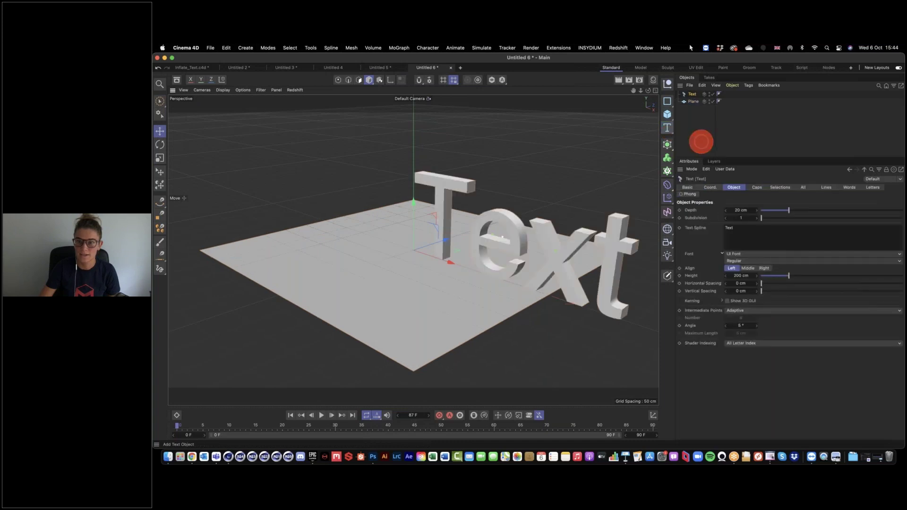
pyautogui.moveTo(735, 230); pyautogui.dragTo(672, 236)
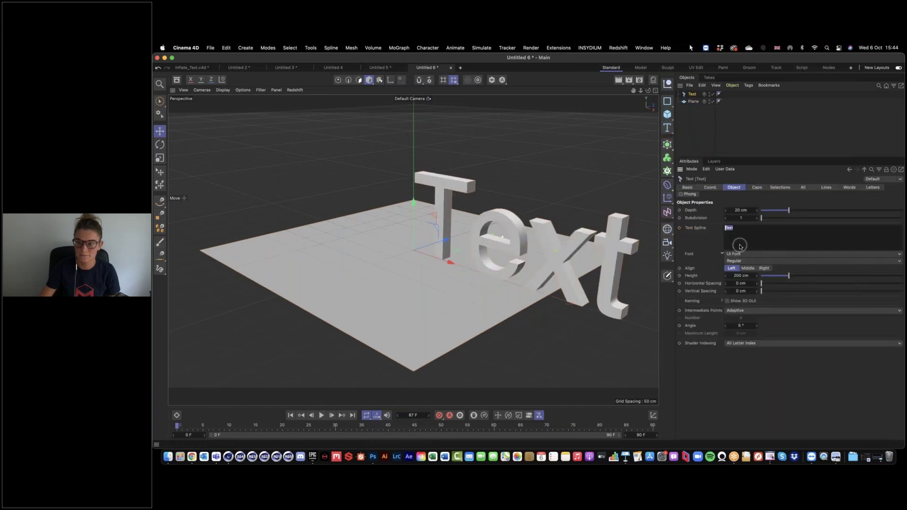
pyautogui.click(708, 241)
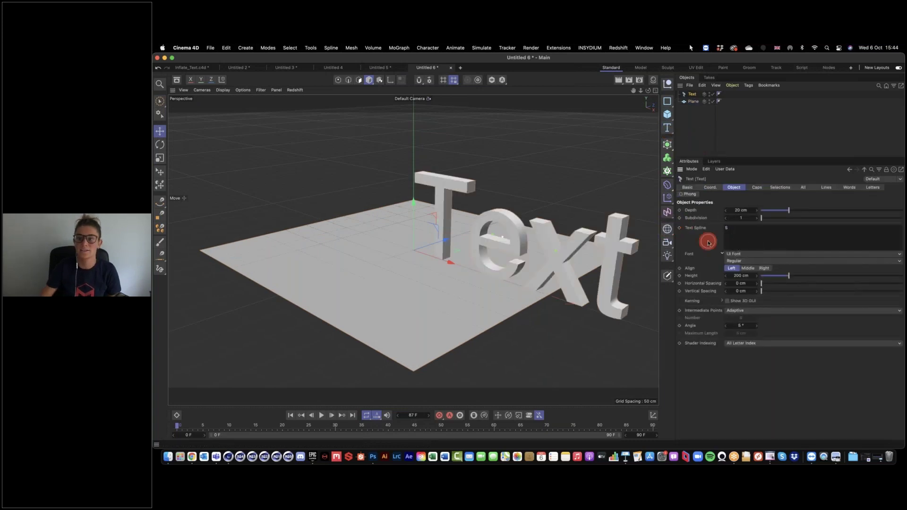
pyautogui.write('S')
pyautogui.keyDown('alt'); pyautogui.moveTo(472, 226); pyautogui.dragTo(517, 223); pyautogui.keyUp('alt')
pyautogui.click(748, 268)
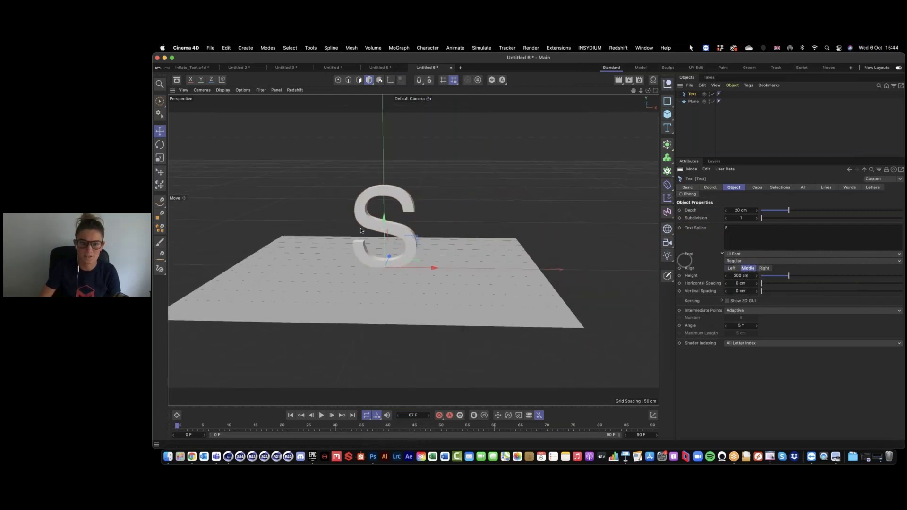
# Step: Set the text's extrusion depth to 30 cm
pyautogui.keyDown('alt'); pyautogui.moveTo(381, 241); pyautogui.dragTo(458, 234); pyautogui.keyUp('alt')
pyautogui.click(741, 210)
pyautogui.write('30')
pyautogui.press('Return')
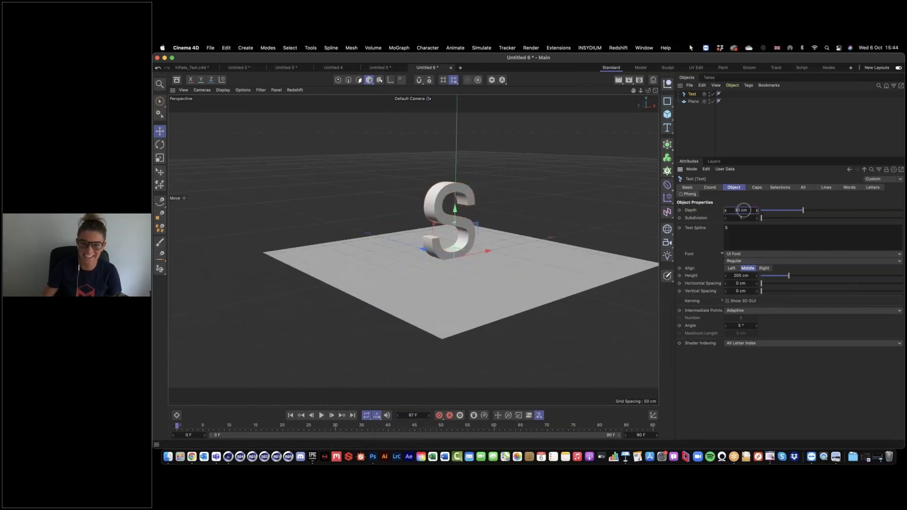
# Step: Change the text's font to Nunito in the Black weight
pyautogui.click(736, 255)
pyautogui.scroll(10, 756, 220)
pyautogui.scroll(10, 756, 220)
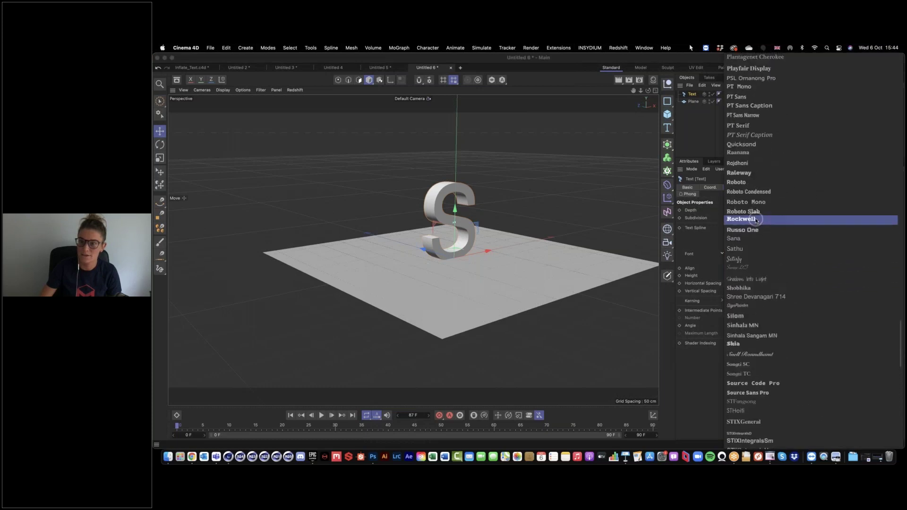
pyautogui.scroll(5, 756, 220)
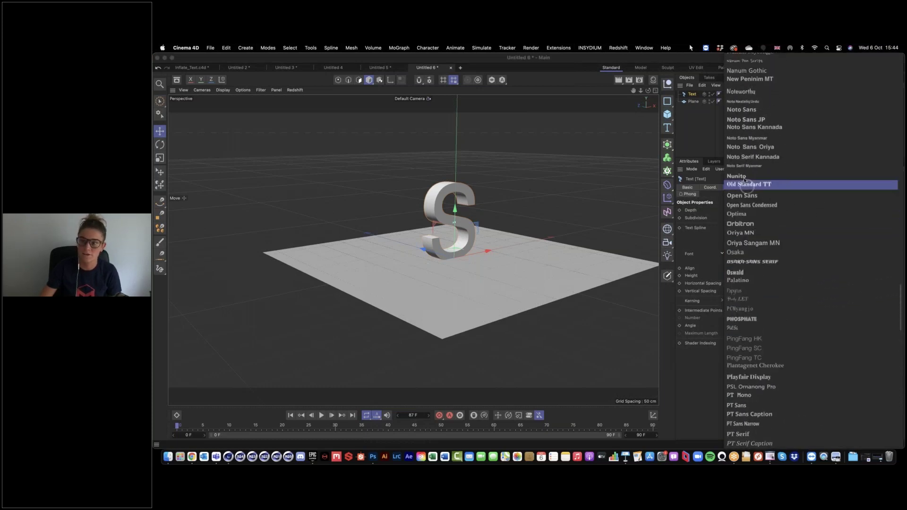
pyautogui.click(744, 179)
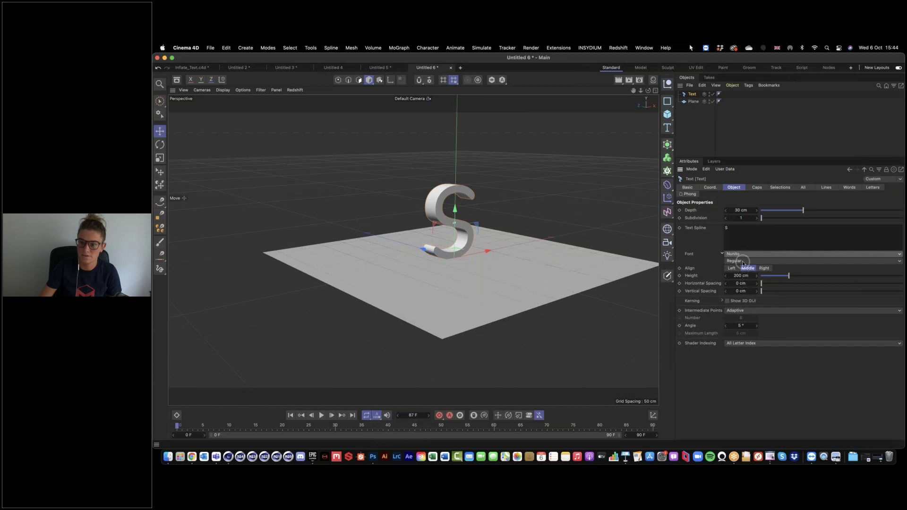
pyautogui.click(743, 262)
pyautogui.click(743, 260)
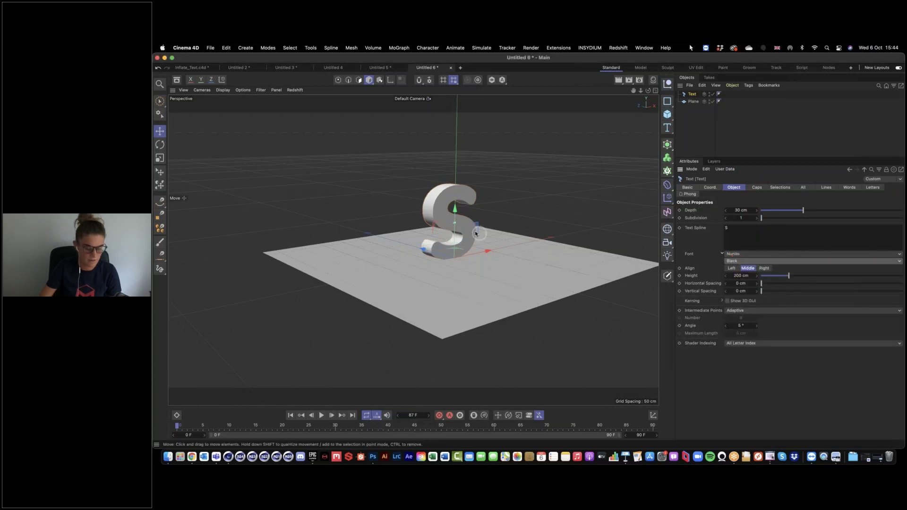
# Step: Rotate the text to a pitch of -90° to lay it flat and set its Y position to 30 cm
pyautogui.press('r')
pyautogui.moveTo(473, 239); pyautogui.dragTo(422, 193)
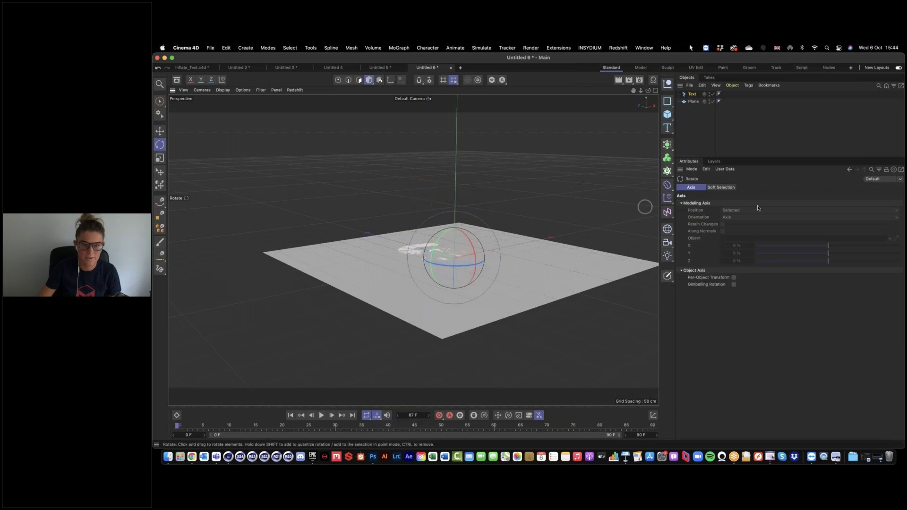
pyautogui.click(704, 93)
pyautogui.moveTo(721, 218); pyautogui.dragTo(722, 218)
pyautogui.doubleClick(719, 218)
pyautogui.write('30')
pyautogui.press('Return')
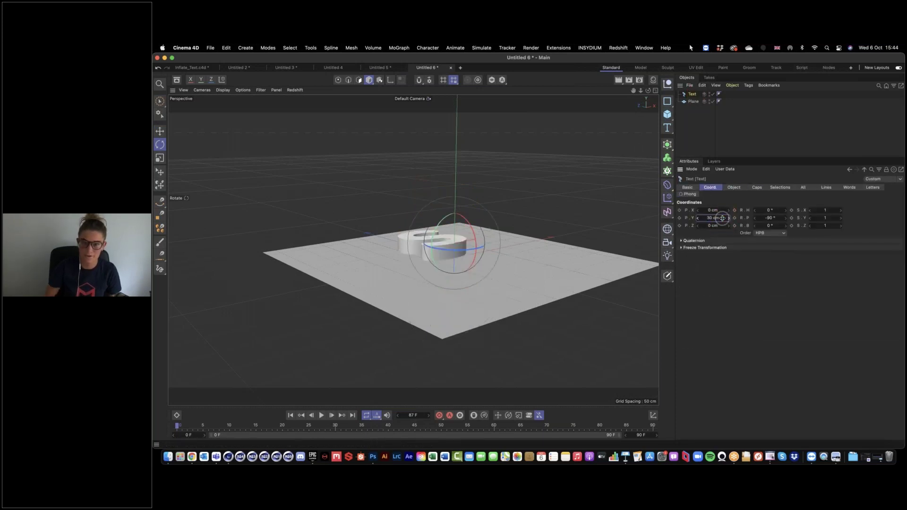
# Step: Give the text's caps a round bevel with a size of 10 cm and 9 segments
pyautogui.click(524, 203)
pyautogui.keyDown('alt'); pyautogui.moveTo(407, 279); pyautogui.dragTo(409, 277); pyautogui.keyUp('alt')
pyautogui.scroll(5, 472, 242)
pyautogui.moveTo(473, 243)
pyautogui.keyDown('alt'); pyautogui.mouseDown()
pyautogui.moveTo(490, 263)
pyautogui.moveTo(480, 248)
pyautogui.mouseUp(); pyautogui.keyUp('alt')
pyautogui.click(693, 94)
pyautogui.click(757, 187)
pyautogui.click(738, 249)
pyautogui.write('1')
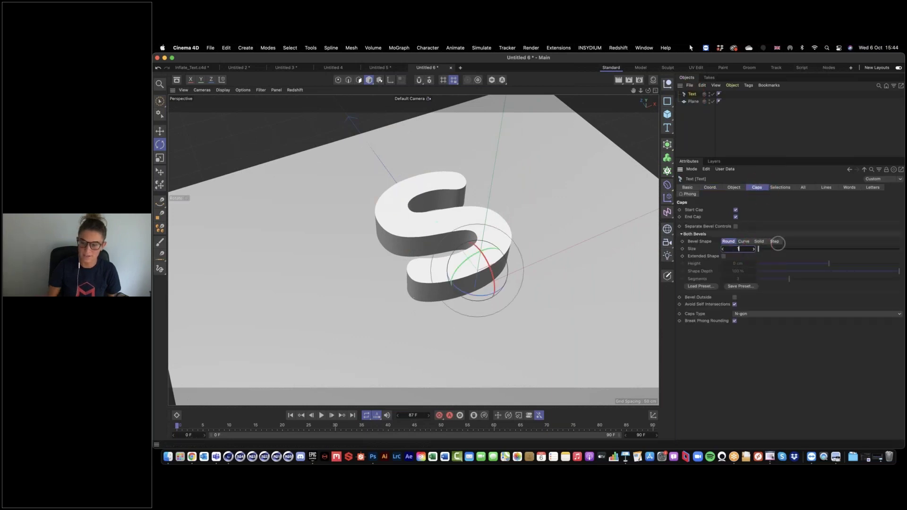
pyautogui.write('0')
pyautogui.press('Return')
pyautogui.click(738, 279)
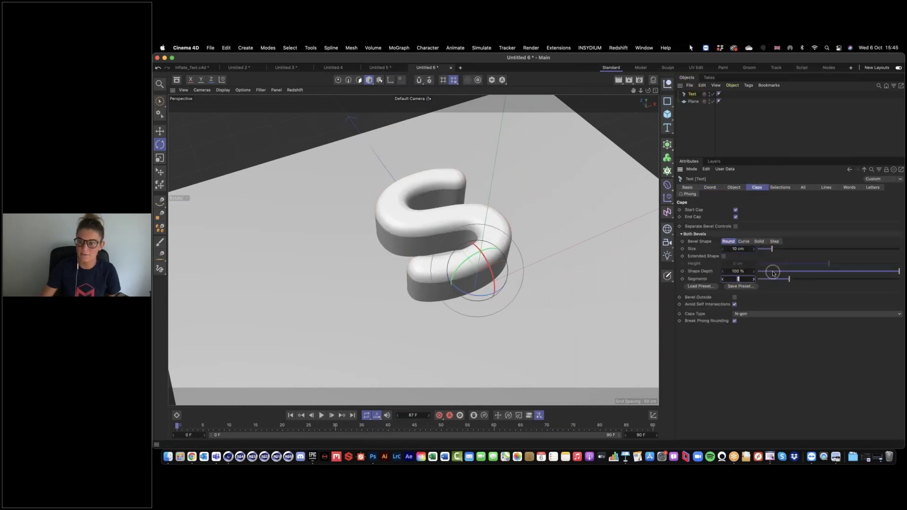
pyautogui.write('9')
pyautogui.press('Return')
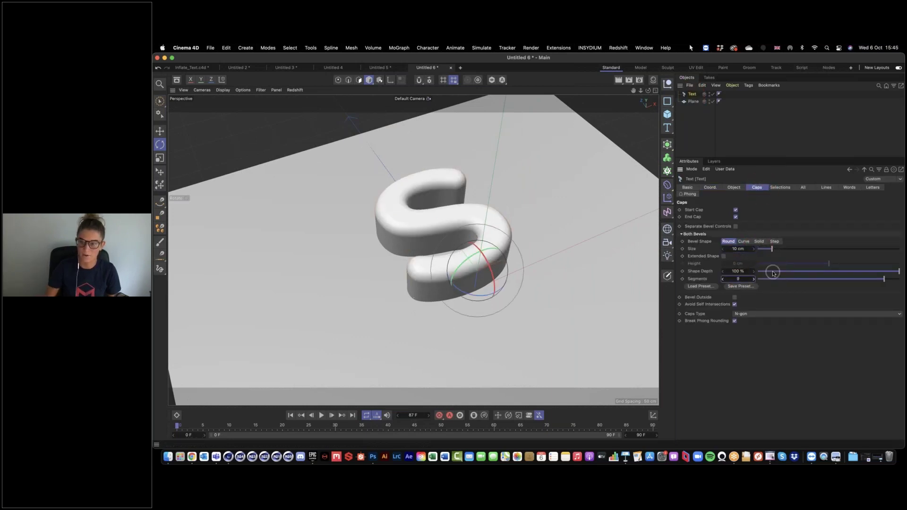
# Step: Show the viewport in Gouraud Shading (Lines) and lower the text toward the floor plane
pyautogui.click(224, 90)
pyautogui.click(226, 107)
pyautogui.keyDown('alt'); pyautogui.moveTo(427, 245); pyautogui.dragTo(471, 188); pyautogui.keyUp('alt')
pyautogui.click(697, 91)
pyautogui.click(159, 131)
pyautogui.click(429, 247)
pyautogui.moveTo(489, 258)
pyautogui.mouseDown()
pyautogui.moveTo(488, 285)
pyautogui.moveTo(491, 274)
pyautogui.mouseUp()
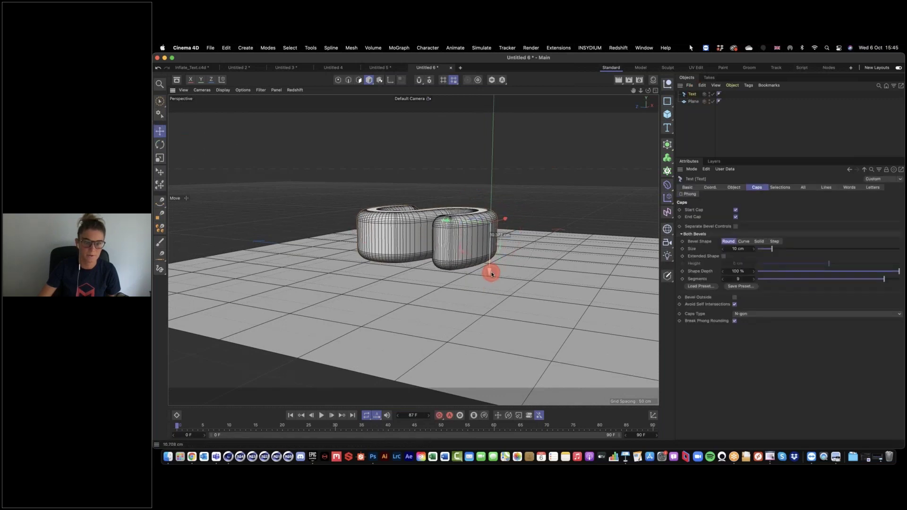
pyautogui.keyDown('alt'); pyautogui.moveTo(461, 243); pyautogui.dragTo(659, 239); pyautogui.keyUp('alt')
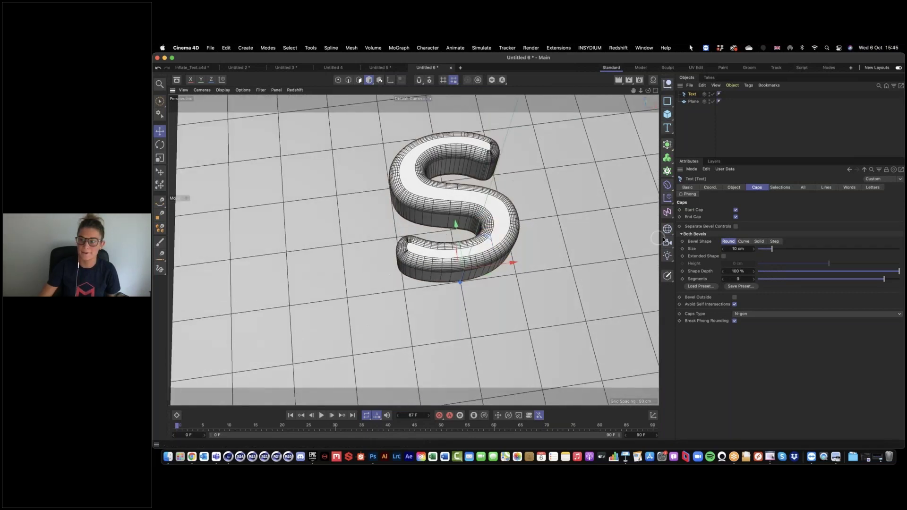
# Step: Set the text's caps type to Regular Grid with Quad Dominant enabled and a size of 8 cm
pyautogui.click(747, 314)
pyautogui.click(759, 351)
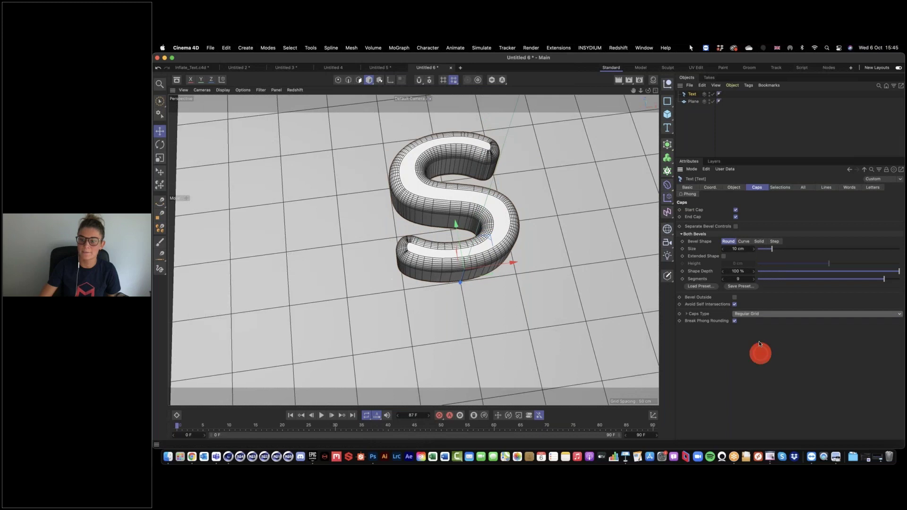
pyautogui.click(734, 328)
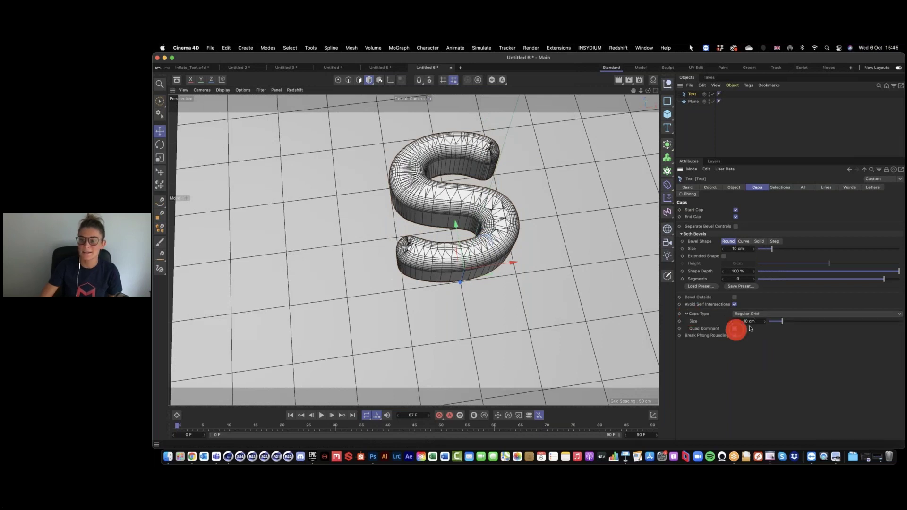
pyautogui.click(749, 321)
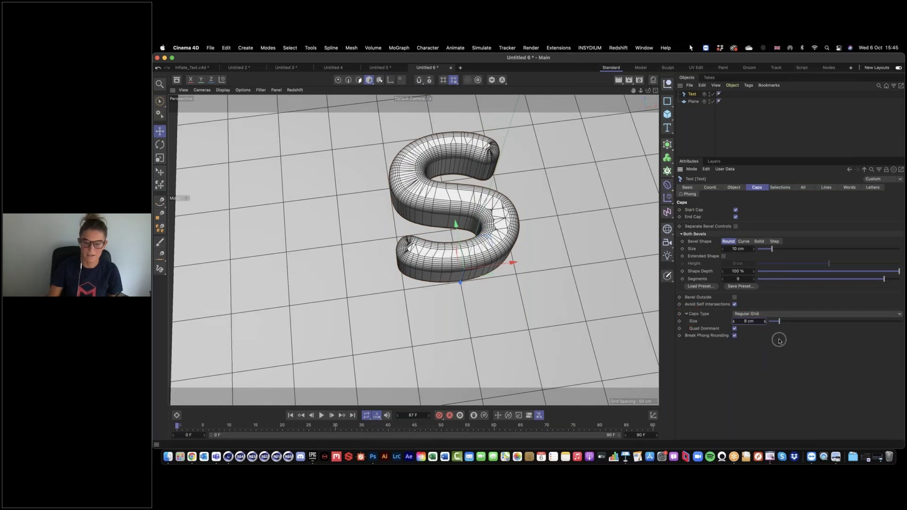
# Step: Set the text's intermediate points to Subdivided with an angle of 90°
pyautogui.click(734, 188)
pyautogui.click(748, 310)
pyautogui.click(743, 331)
pyautogui.keyDown('alt'); pyautogui.moveTo(442, 179); pyautogui.dragTo(486, 151); pyautogui.keyUp('alt')
pyautogui.click(741, 325)
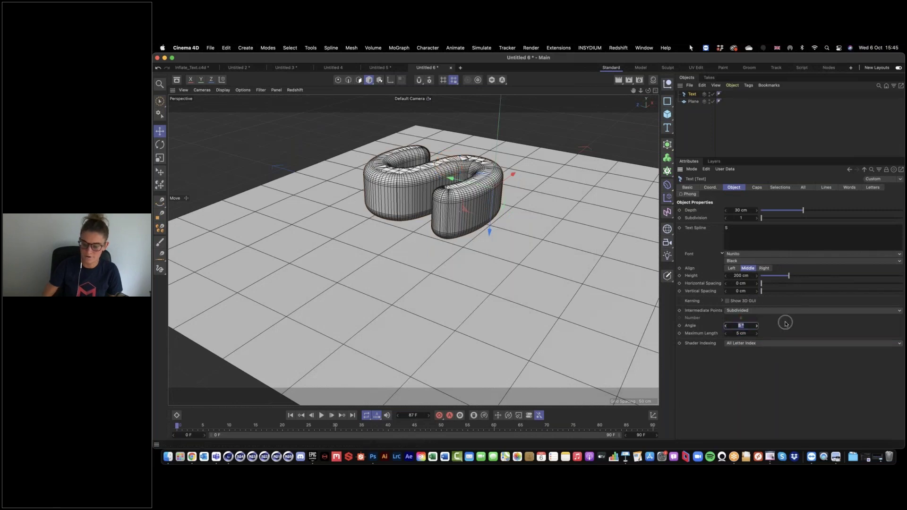
pyautogui.press('Return')
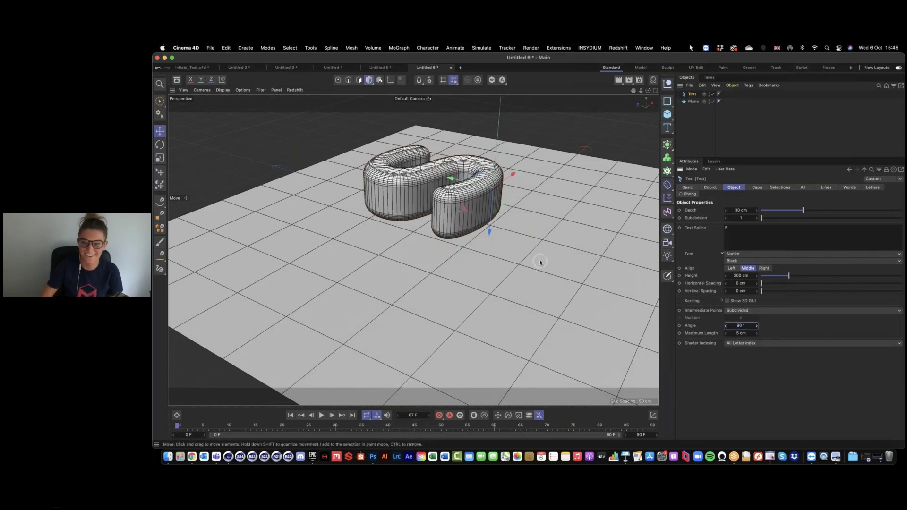
# Step: Raise the text's extrusion subdivision to 5 and show the viewport in plain Gouraud Shading
pyautogui.click(756, 217)
pyautogui.click(756, 218)
pyautogui.click(756, 218)
pyautogui.click(756, 218)
pyautogui.moveTo(504, 241)
pyautogui.keyDown('alt'); pyautogui.mouseDown()
pyautogui.moveTo(421, 270)
pyautogui.moveTo(404, 259)
pyautogui.moveTo(411, 257)
pyautogui.mouseUp(); pyautogui.keyUp('alt')
pyautogui.click(223, 90)
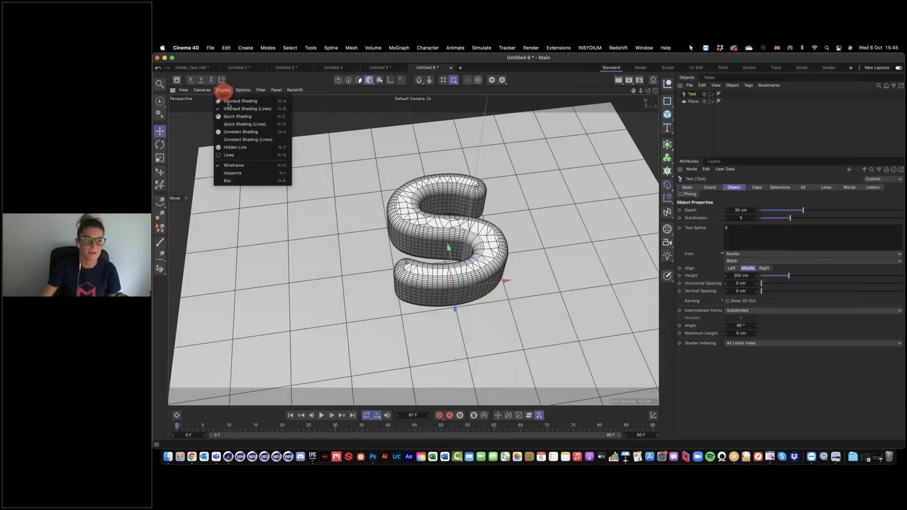
pyautogui.click(238, 99)
pyautogui.keyDown('alt'); pyautogui.moveTo(483, 257); pyautogui.dragTo(463, 219); pyautogui.keyUp('alt')
# Step: Add a Soft Body simulation tag to the text object
pyautogui.rightClick(692, 94)
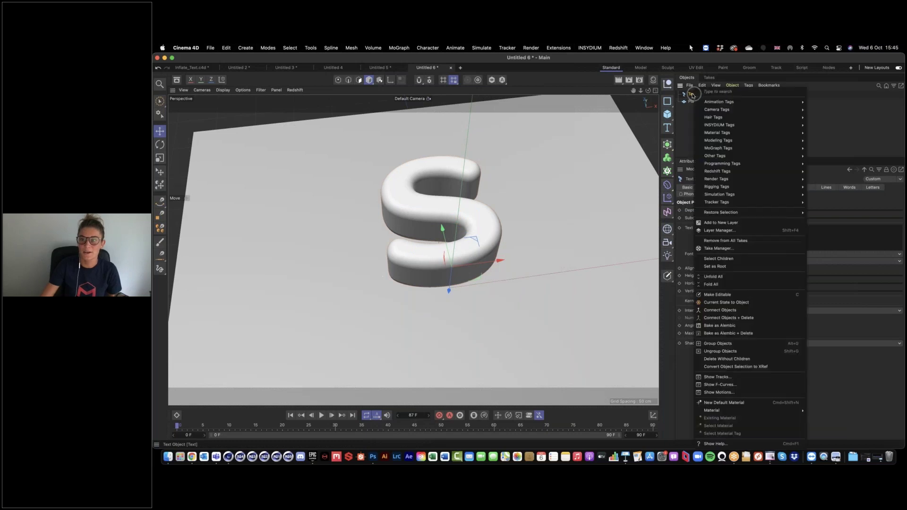
pyautogui.moveTo(756, 194)
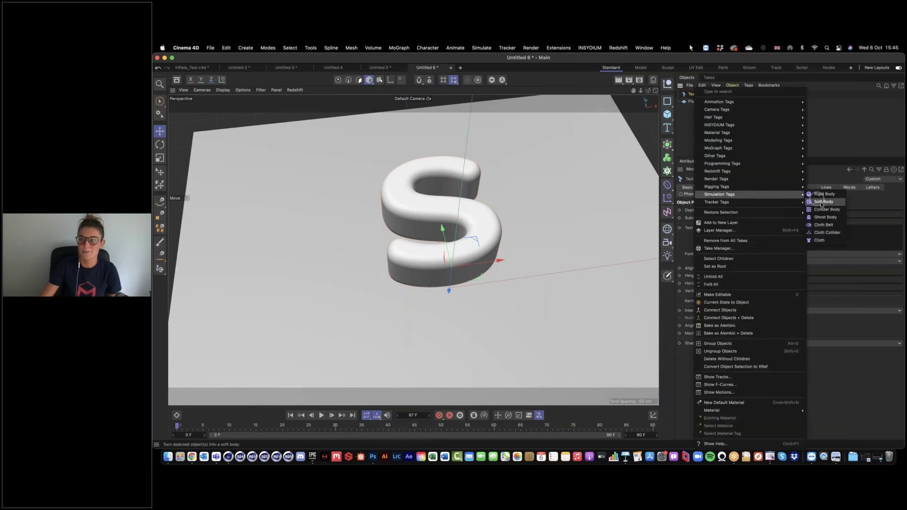
pyautogui.click(830, 202)
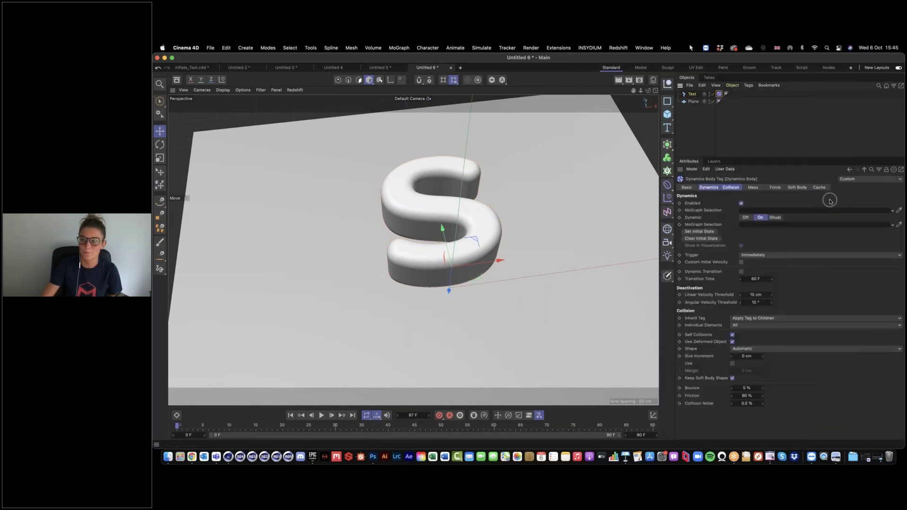
# Step: Disable the floor plane and test-play the text's simulation with the soft body pressure set to 20
pyautogui.click(799, 188)
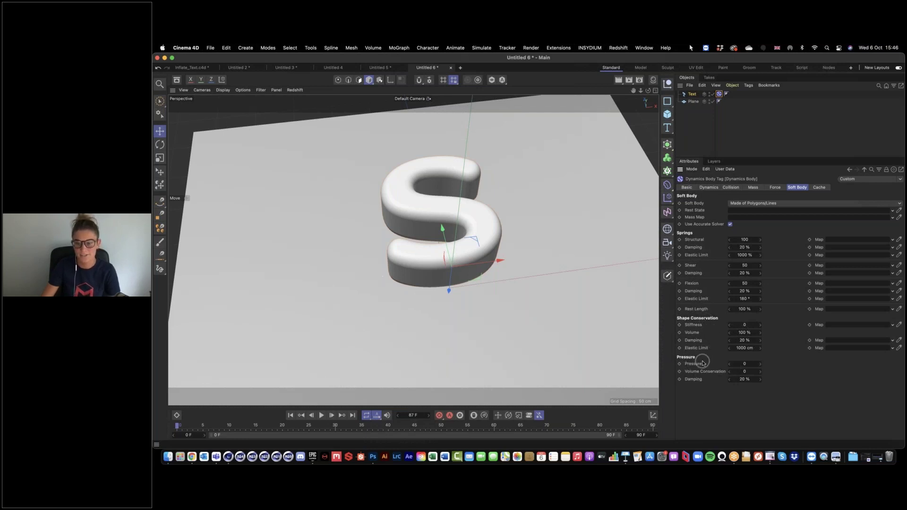
pyautogui.click(745, 364)
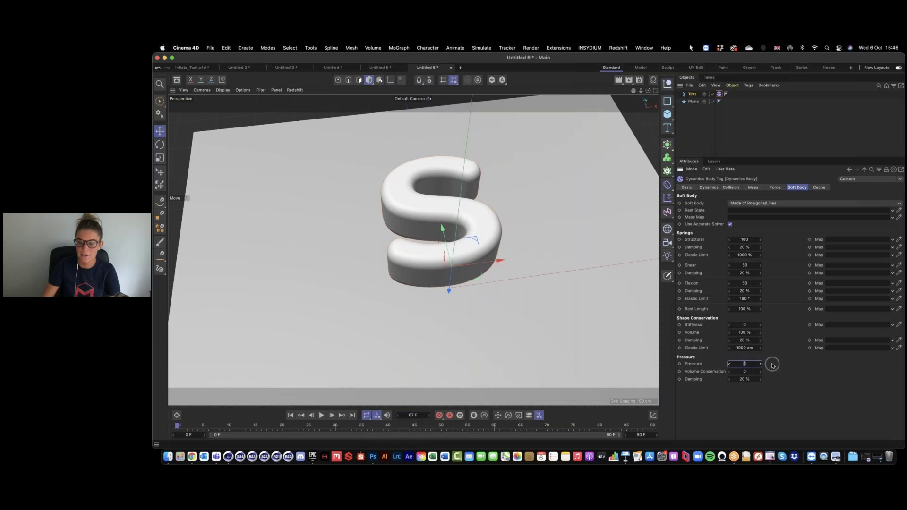
pyautogui.click(704, 100)
pyautogui.click(693, 95)
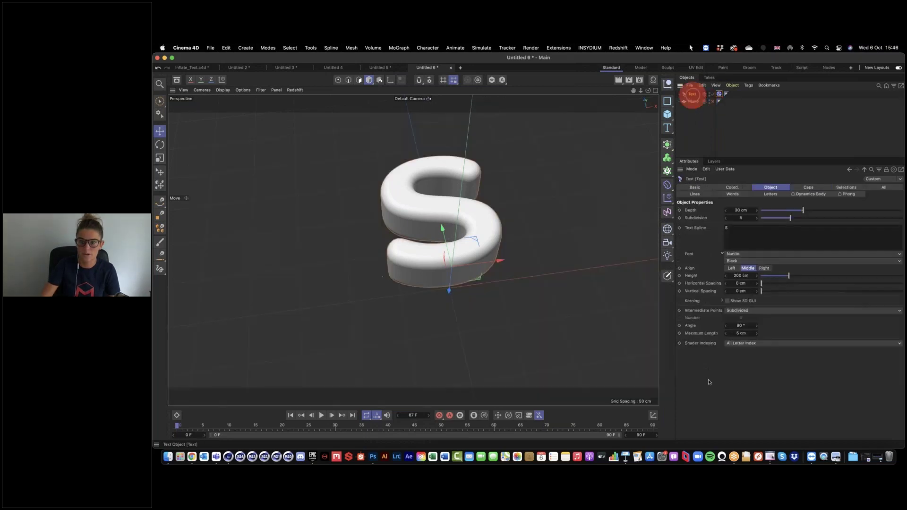
pyautogui.click(720, 94)
pyautogui.click(745, 364)
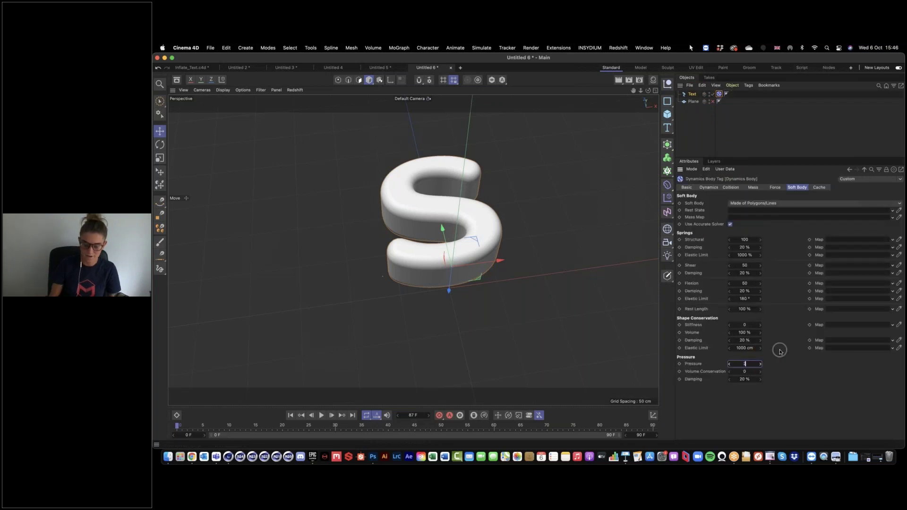
pyautogui.click(321, 416)
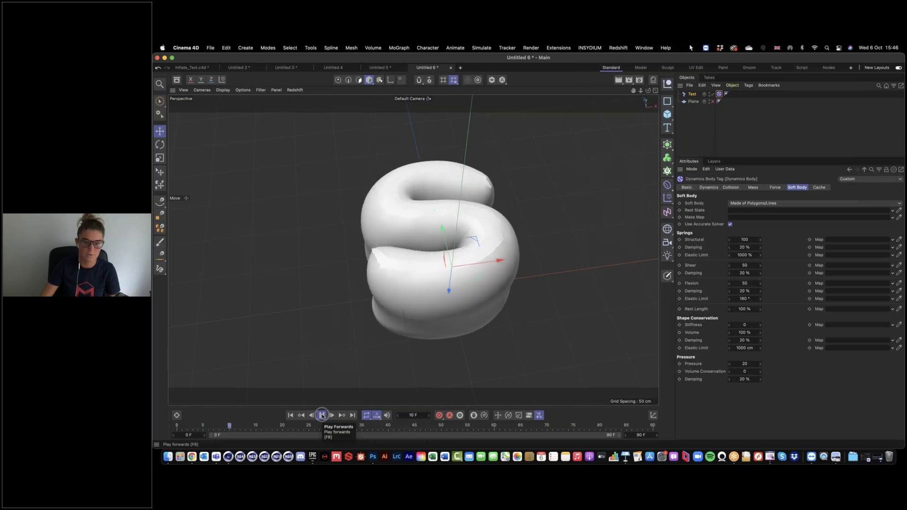
pyautogui.click(322, 415)
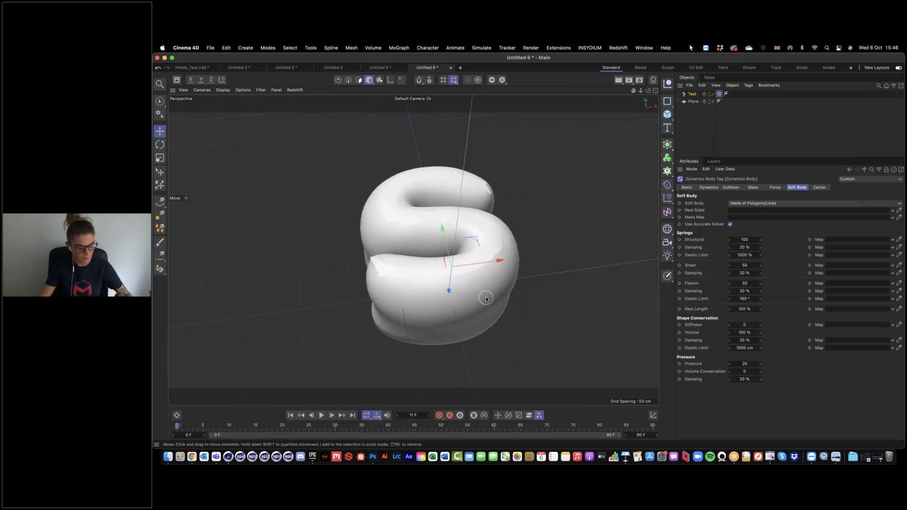
# Step: Set the project's dynamics gravity to 0 cm and briefly play the simulation again
pyautogui.press('super+d')
pyautogui.click(810, 187)
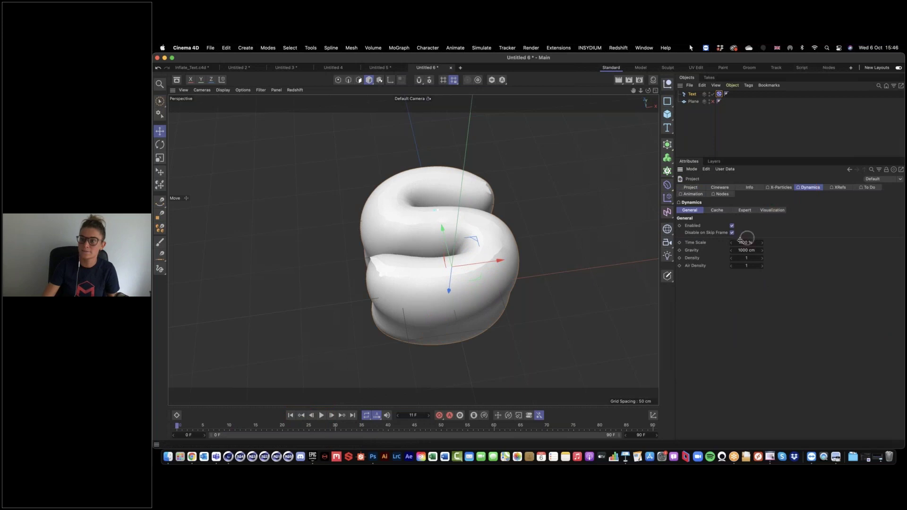
pyautogui.click(747, 250)
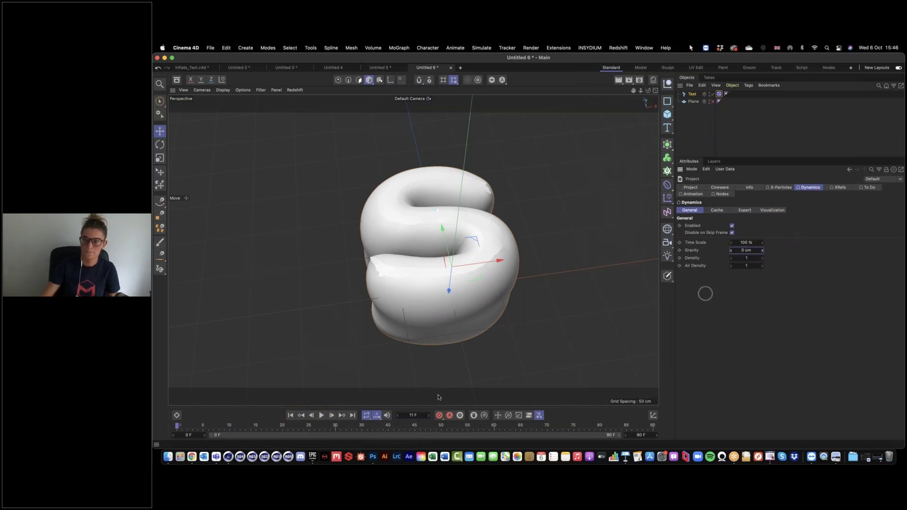
pyautogui.click(321, 416)
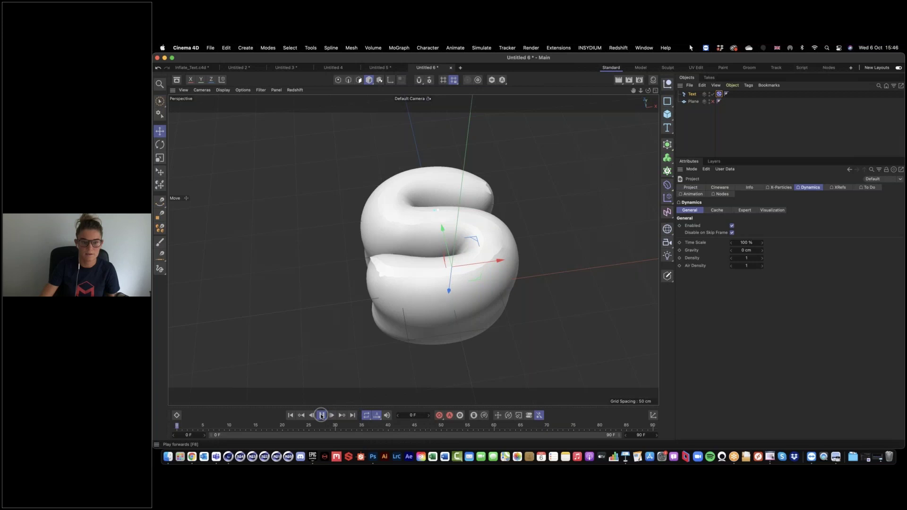
pyautogui.click(321, 415)
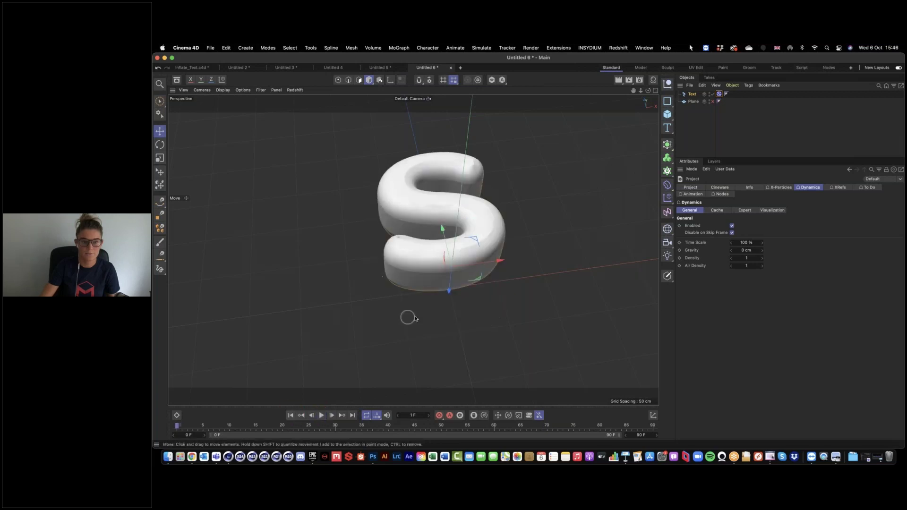
pyautogui.click(719, 94)
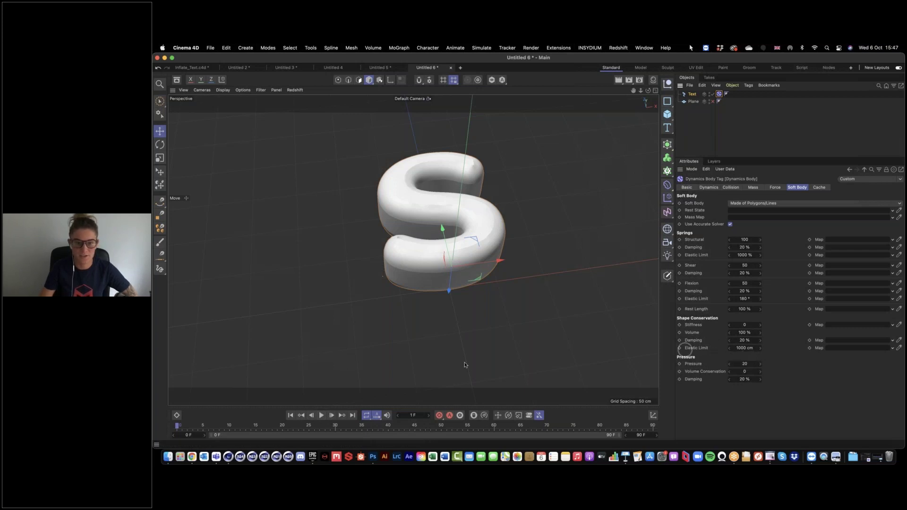
pyautogui.click(454, 259)
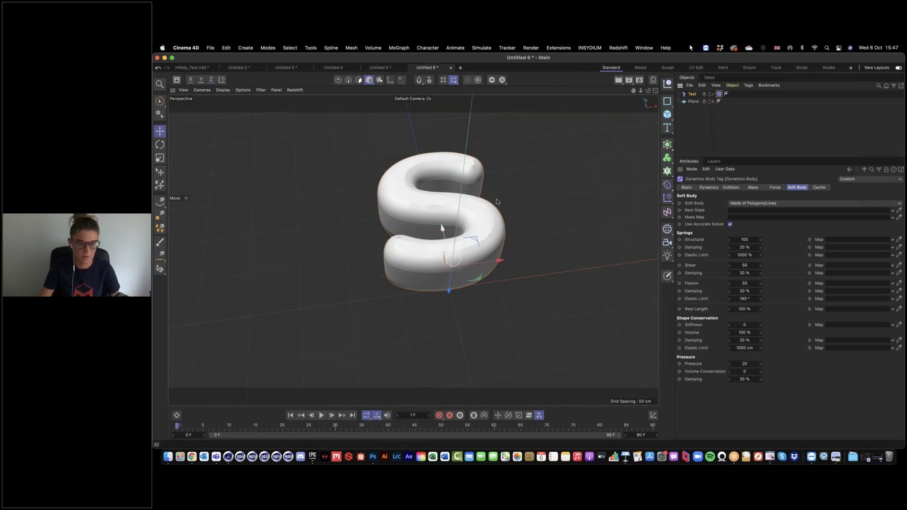
pyautogui.press('r')
pyautogui.moveTo(456, 258); pyautogui.dragTo(472, 280)
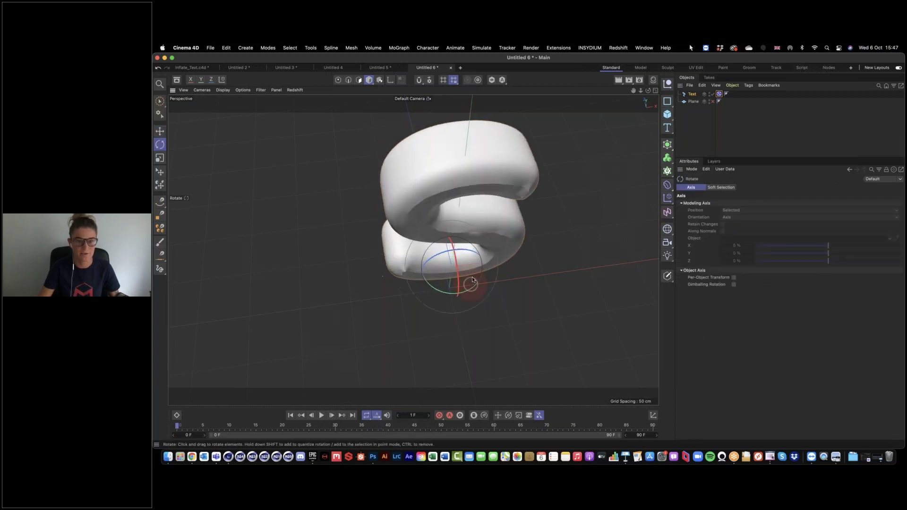
pyautogui.press('super+z')
# Step: Replay the text's inflation from the first frame, stop it and inspect the inflated S from different angles
pyautogui.click(290, 417)
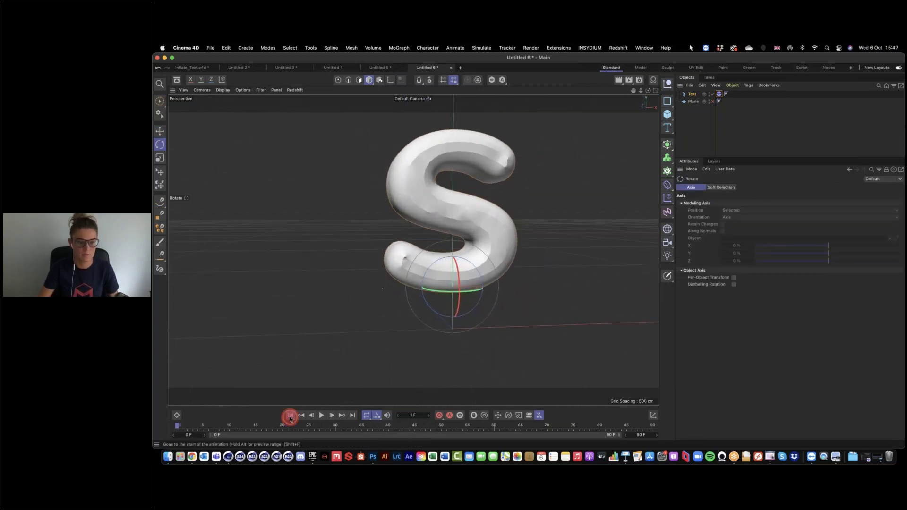
pyautogui.click(321, 415)
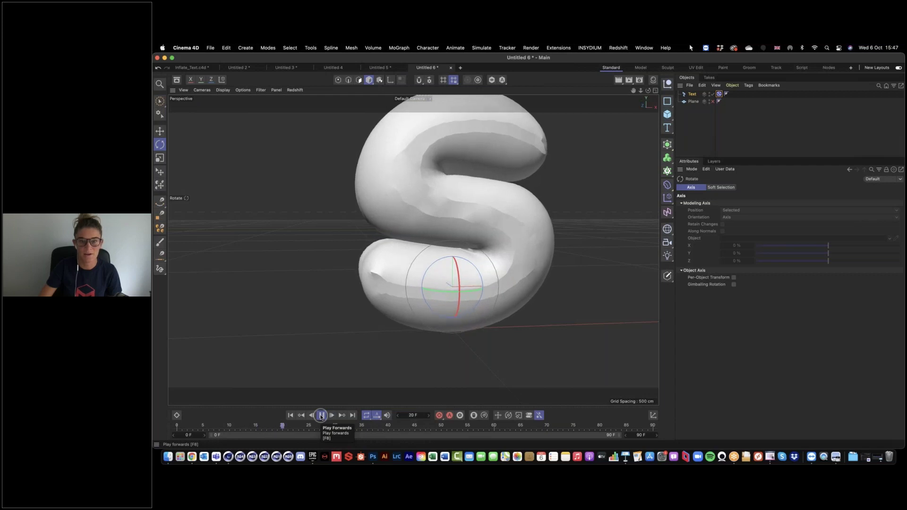
pyautogui.click(322, 415)
pyautogui.keyDown('alt'); pyautogui.moveTo(456, 219); pyautogui.dragTo(399, 154); pyautogui.keyUp('alt')
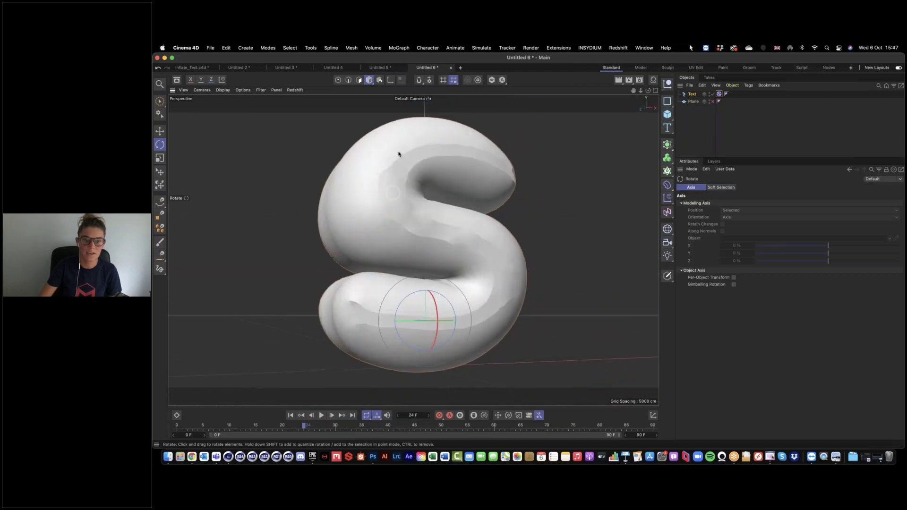
pyautogui.keyDown('alt'); pyautogui.moveTo(403, 191); pyautogui.dragTo(614, 257); pyautogui.keyUp('alt')
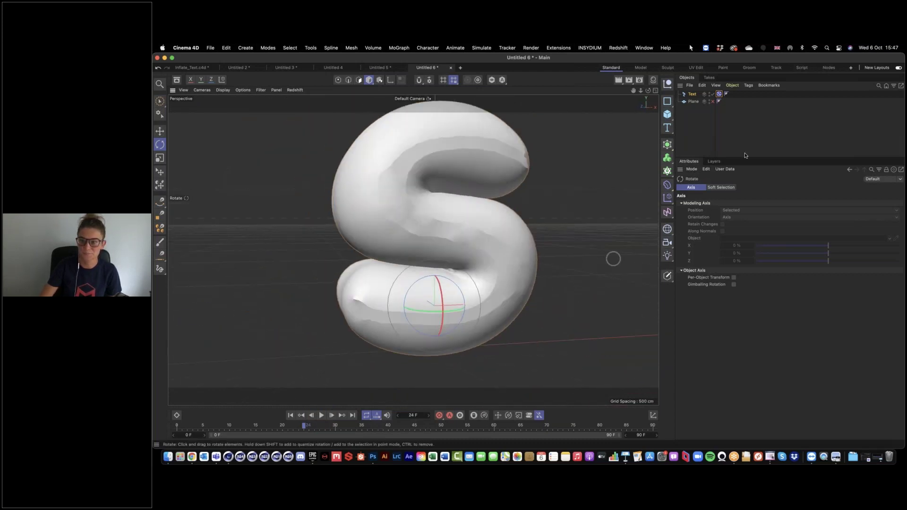
# Step: Set the text's soft body Volume Conservation to 5 and test-play the simulation
pyautogui.click(719, 94)
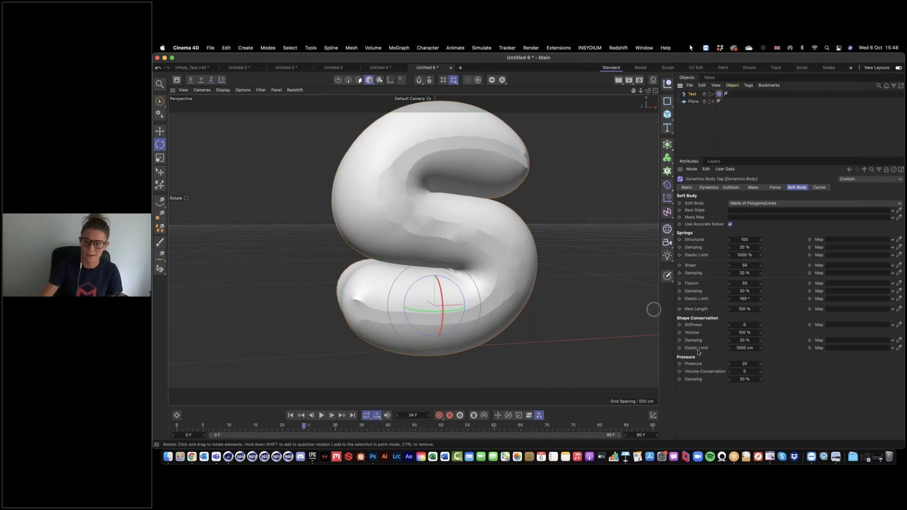
pyautogui.click(751, 371)
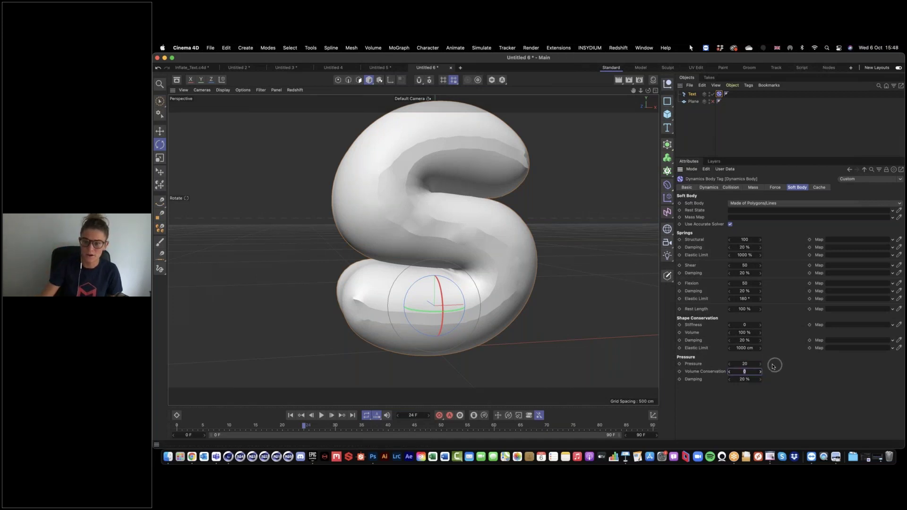
pyautogui.click(771, 366)
pyautogui.click(321, 415)
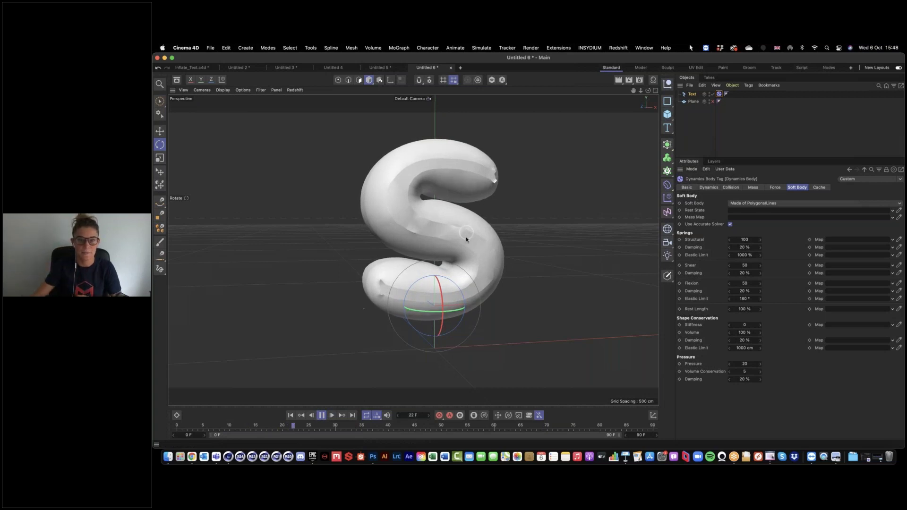
pyautogui.click(321, 415)
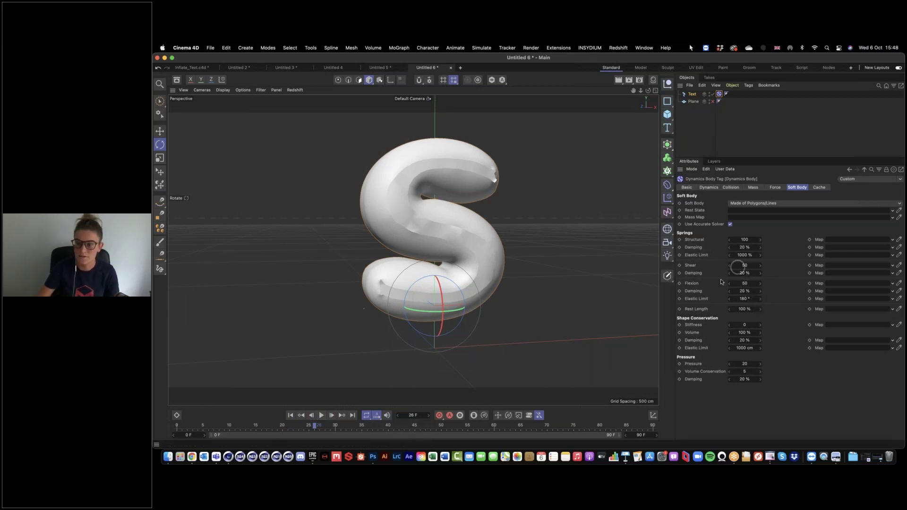
# Step: Set the soft body's Flexion springs to 20 and replay the simulation from the first frame
pyautogui.click(746, 283)
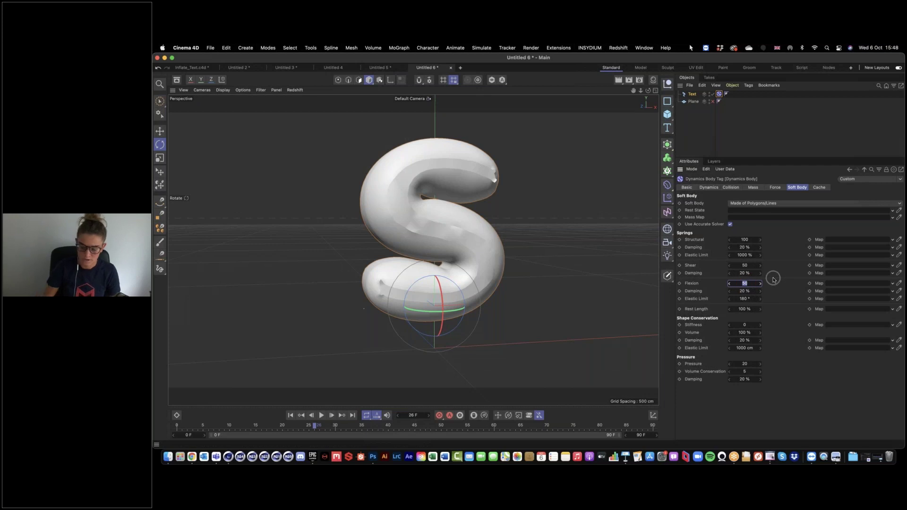
pyautogui.click(290, 415)
pyautogui.click(321, 416)
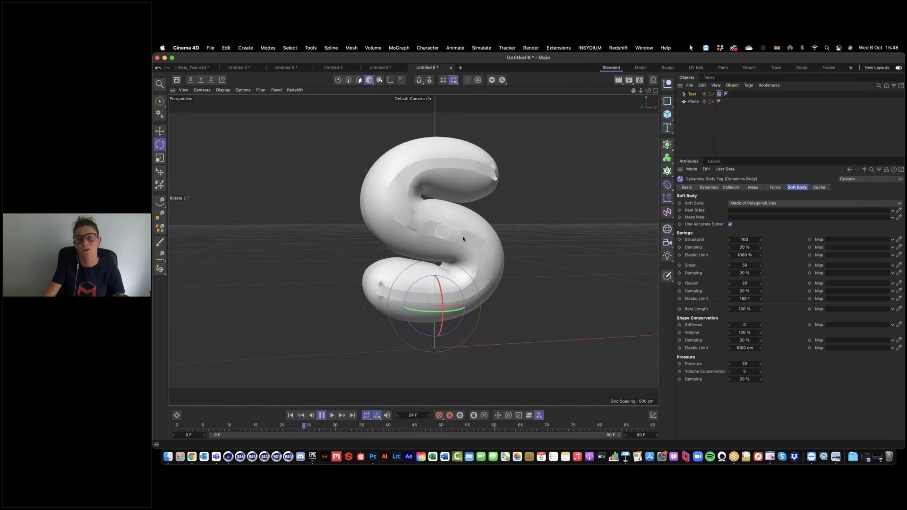
pyautogui.click(321, 416)
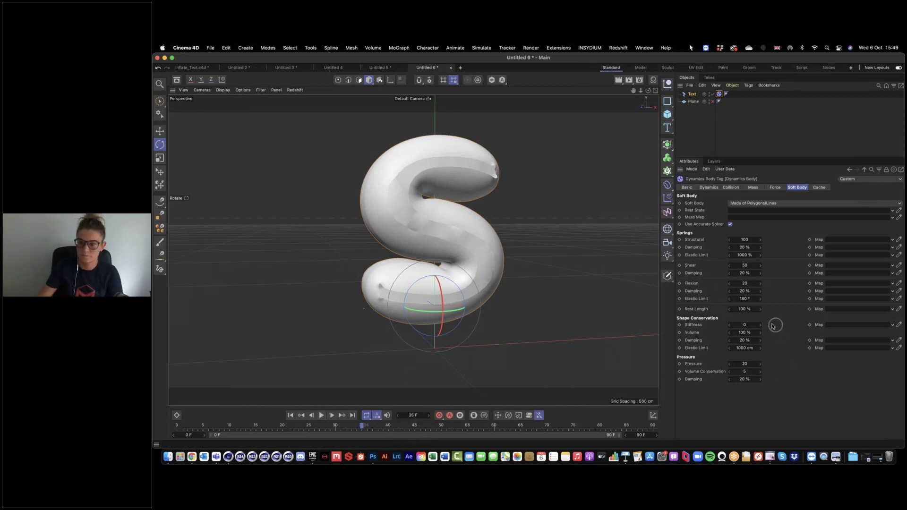
# Step: Set the soft body pressure to 10 and replay the simulation from the first frame
pyautogui.click(748, 363)
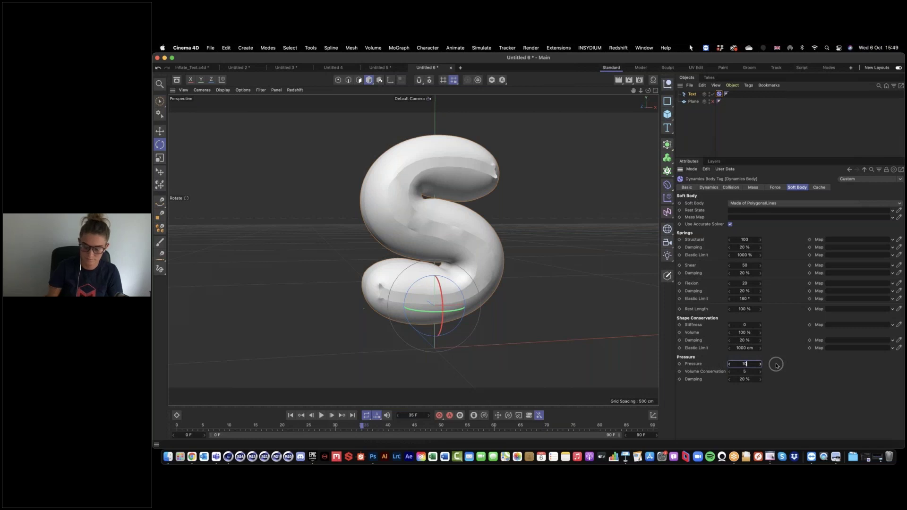
pyautogui.click(290, 415)
pyautogui.click(321, 415)
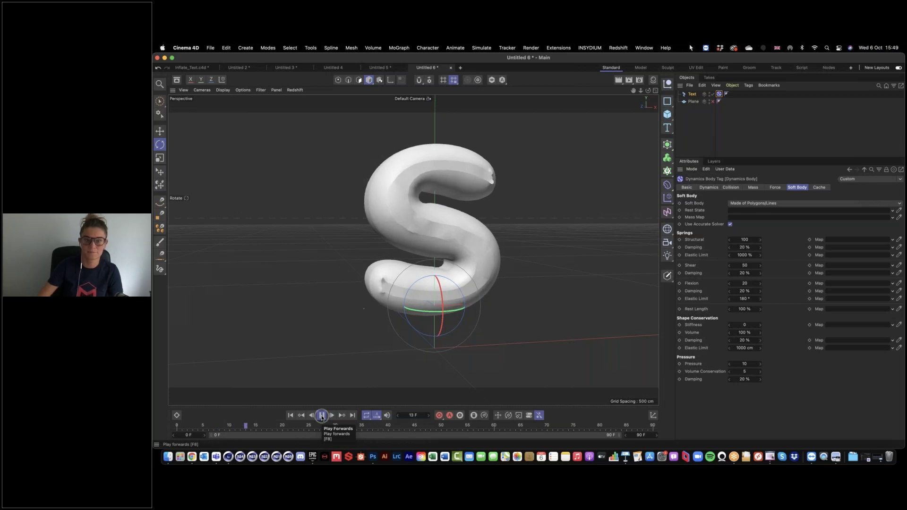
pyautogui.click(322, 416)
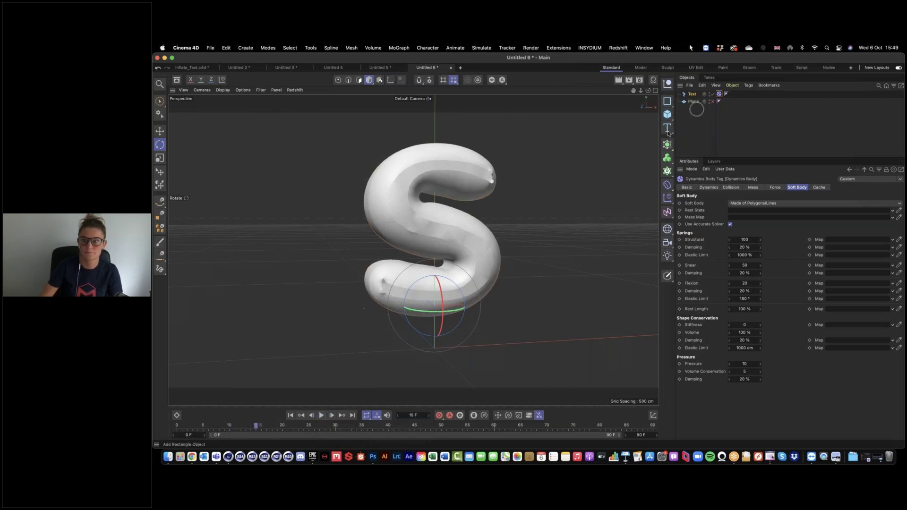
# Step: Try smoothing the text by nesting it under a Subdivision Surface, undo that and reselect the text
pyautogui.keyDown('alt'); pyautogui.moveTo(673, 149); pyautogui.dragTo(694, 152); pyautogui.keyUp('alt')
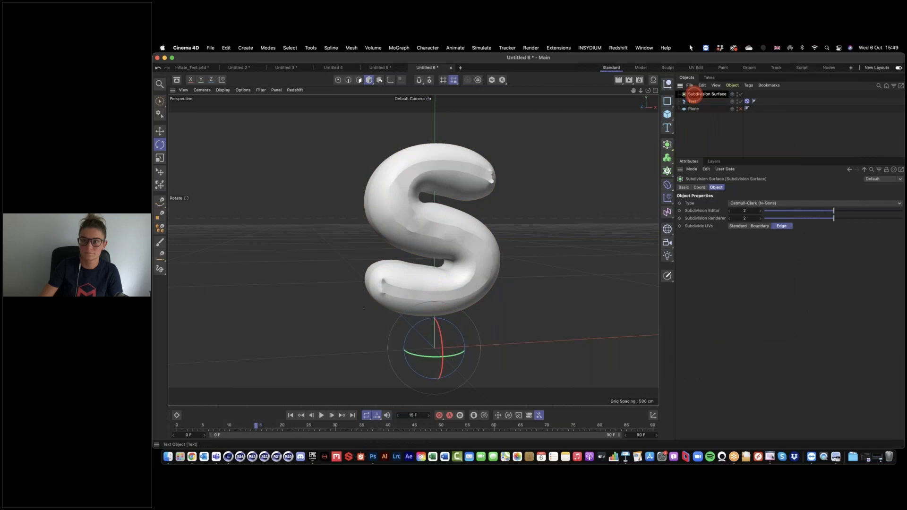
pyautogui.click(694, 98)
pyautogui.click(697, 102)
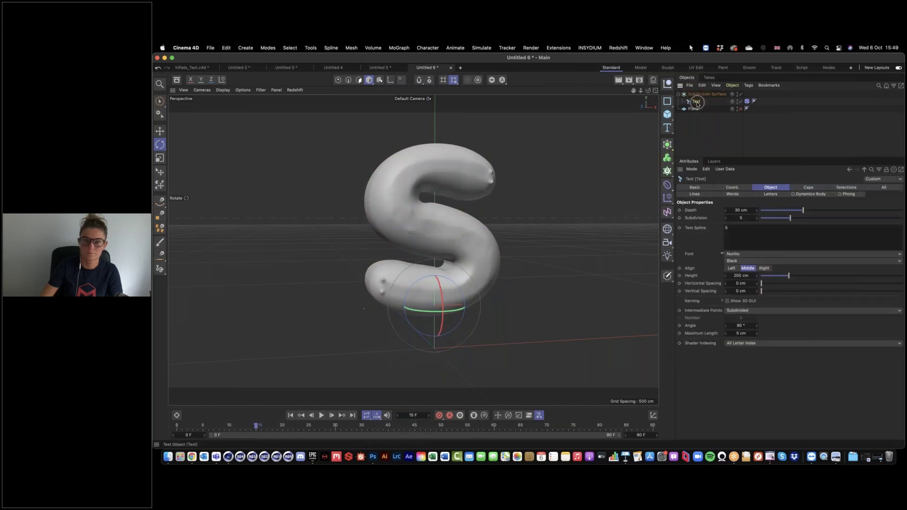
pyautogui.click(697, 95)
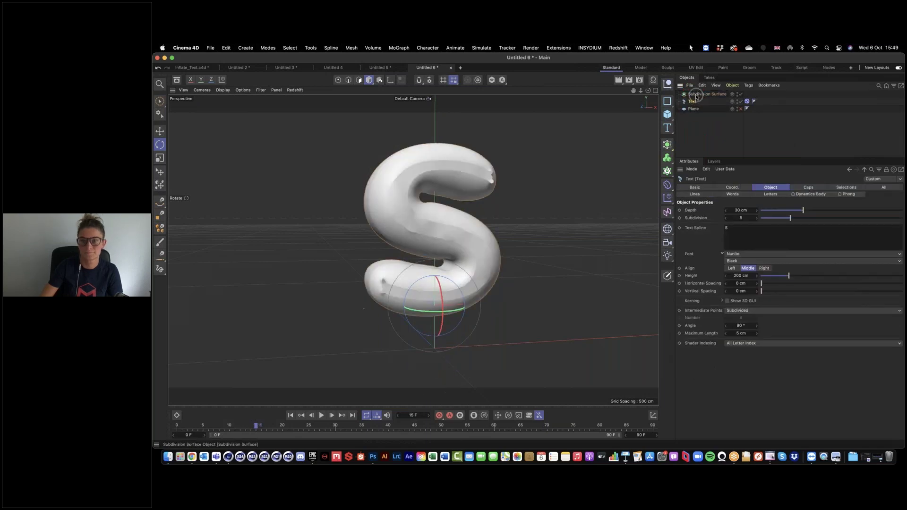
pyautogui.press('super+z')
pyautogui.click(692, 95)
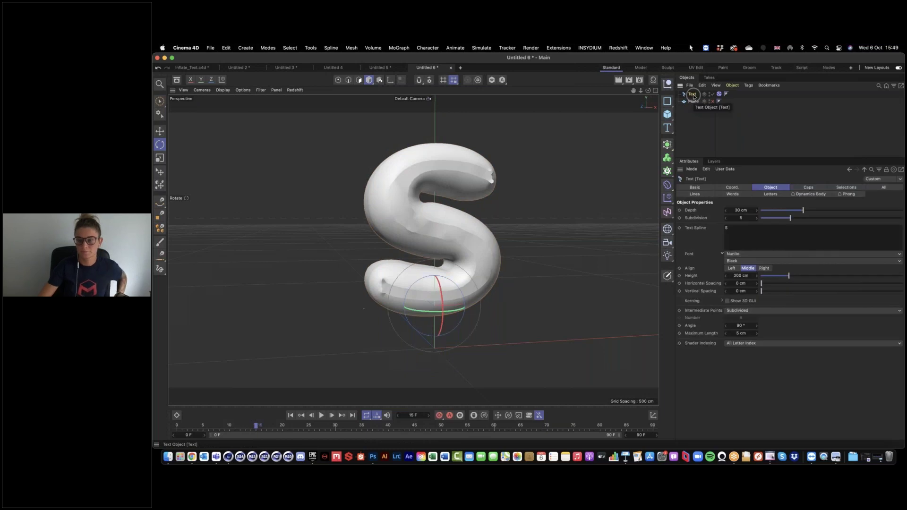
pyautogui.click(722, 188)
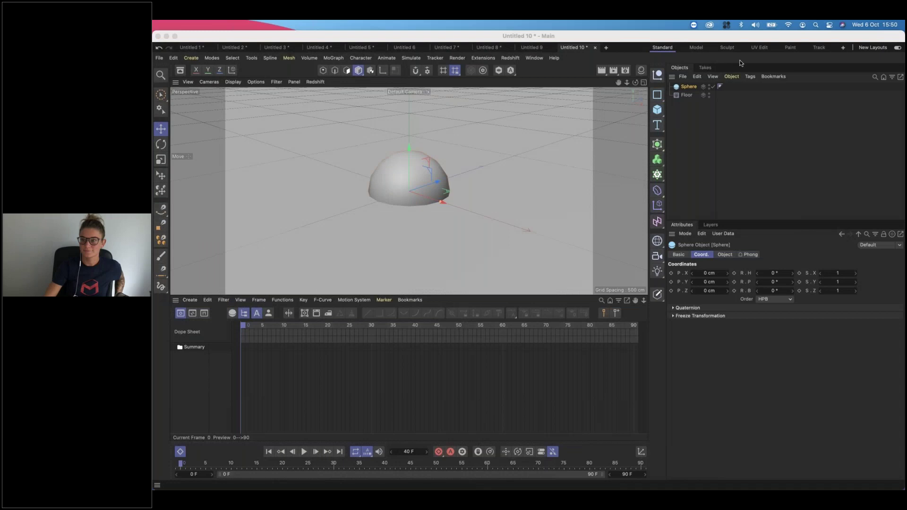
# Step: In the sphere-and-floor scene, raise the sphere to a height of about 250 cm
pyautogui.click(644, 37)
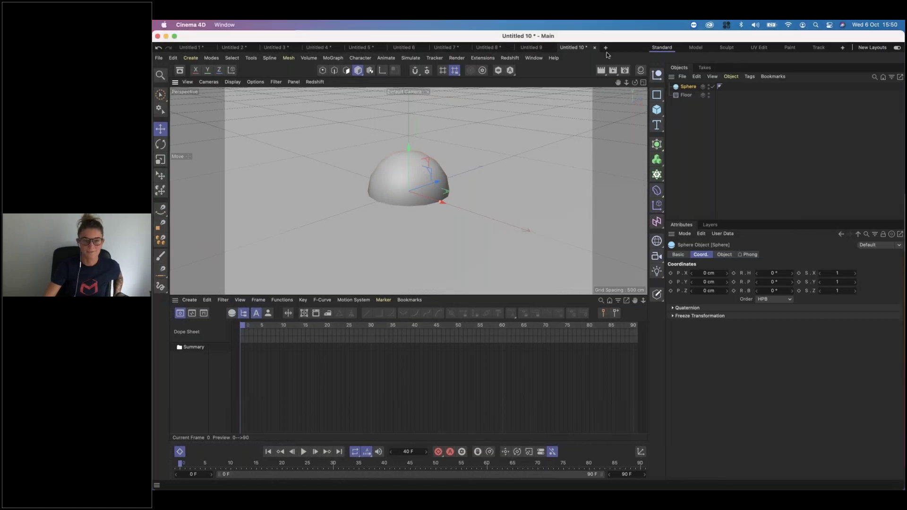
pyautogui.moveTo(408, 150); pyautogui.dragTo(370, 220)
pyautogui.keyDown('alt'); pyautogui.moveTo(363, 208); pyautogui.dragTo(424, 159); pyautogui.keyUp('alt')
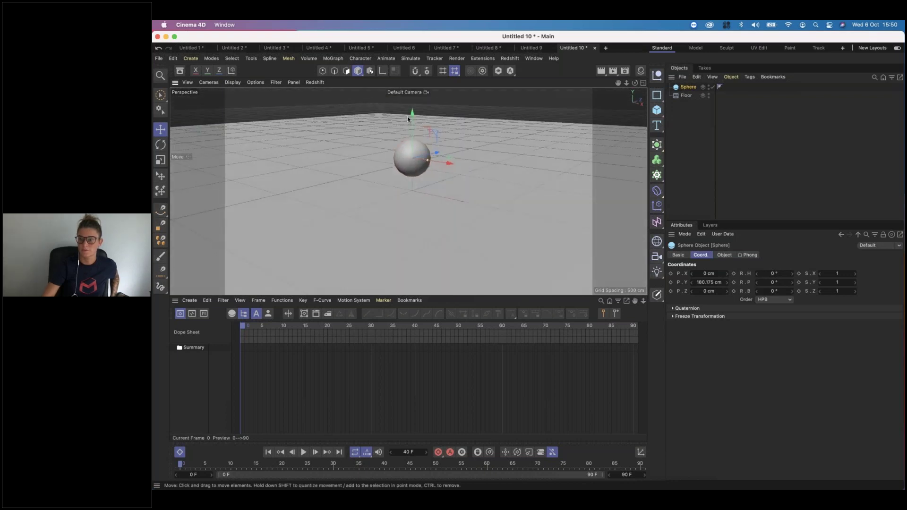
pyautogui.moveTo(411, 106); pyautogui.dragTo(409, 102)
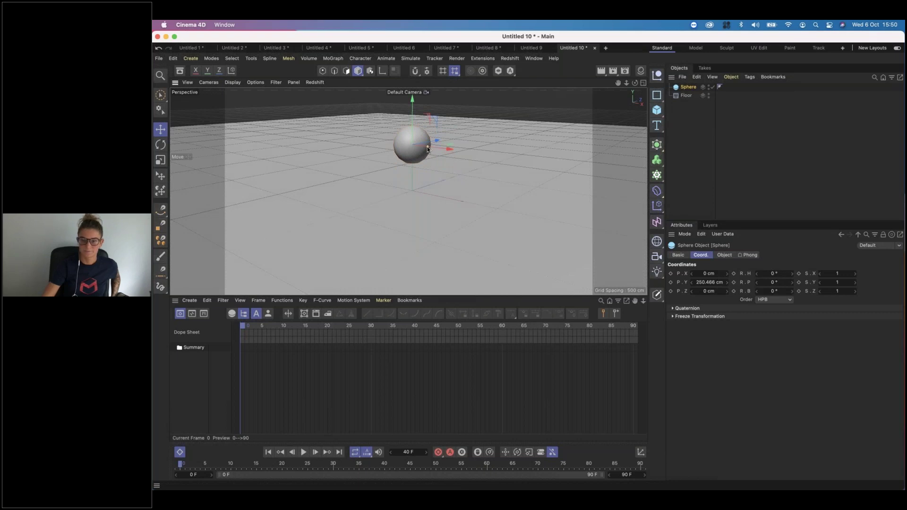
# Step: Move closer to the sphere and display the viewport in Gouraud Shading with lines
pyautogui.moveTo(428, 150); pyautogui.dragTo(449, 156)
pyautogui.press('n')
pyautogui.press('b')
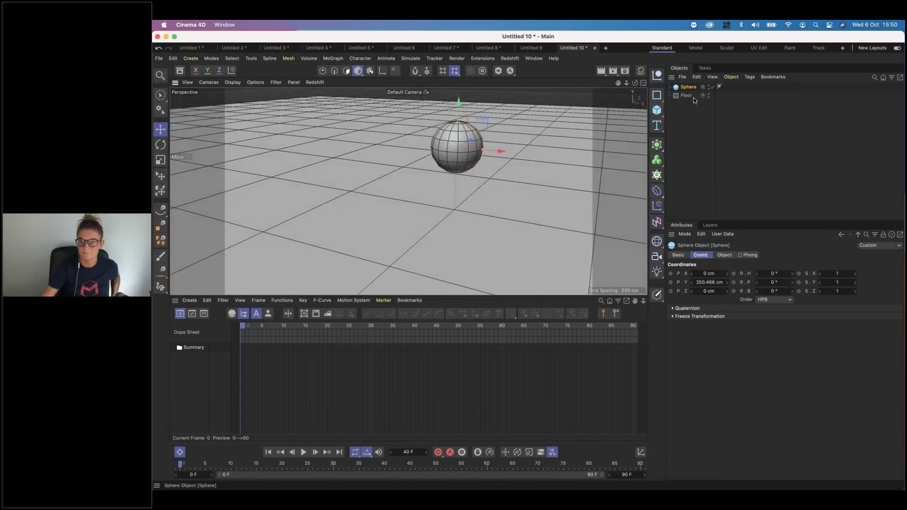
# Step: Set the sphere's segments to 64
pyautogui.click(724, 255)
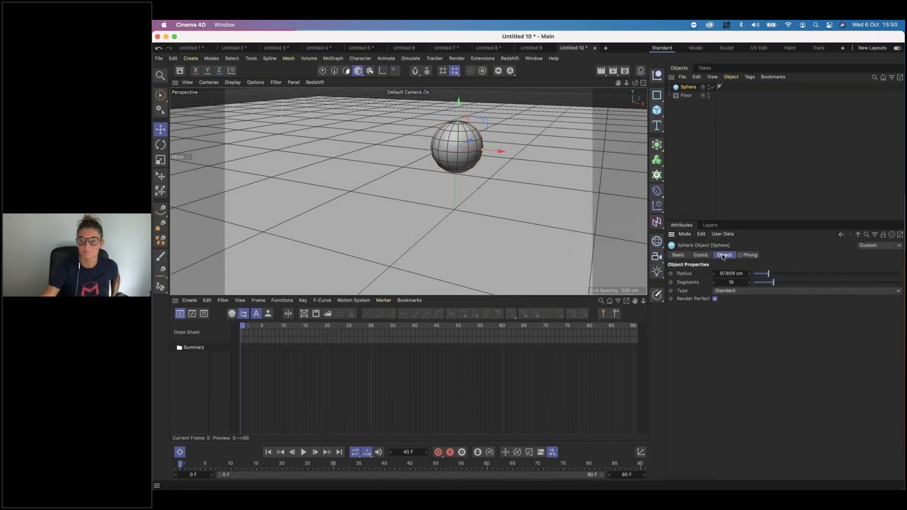
pyautogui.click(736, 282)
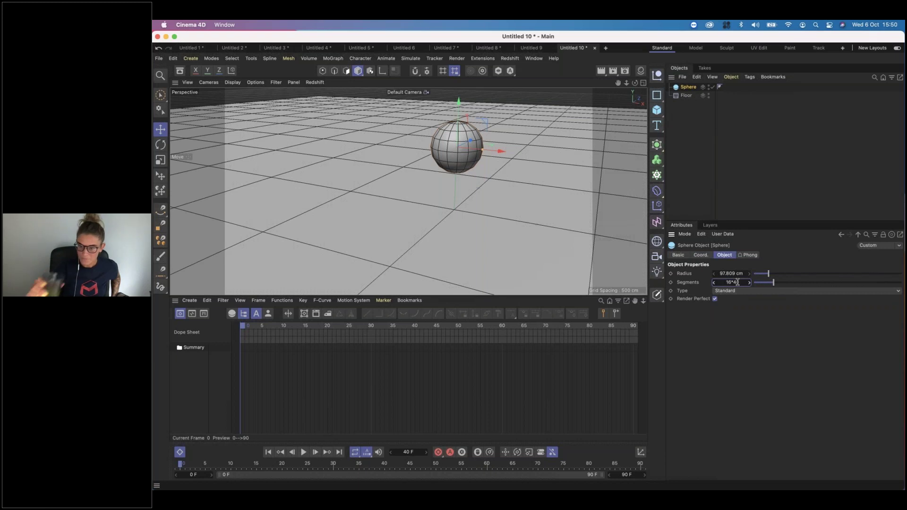
pyautogui.write('64')
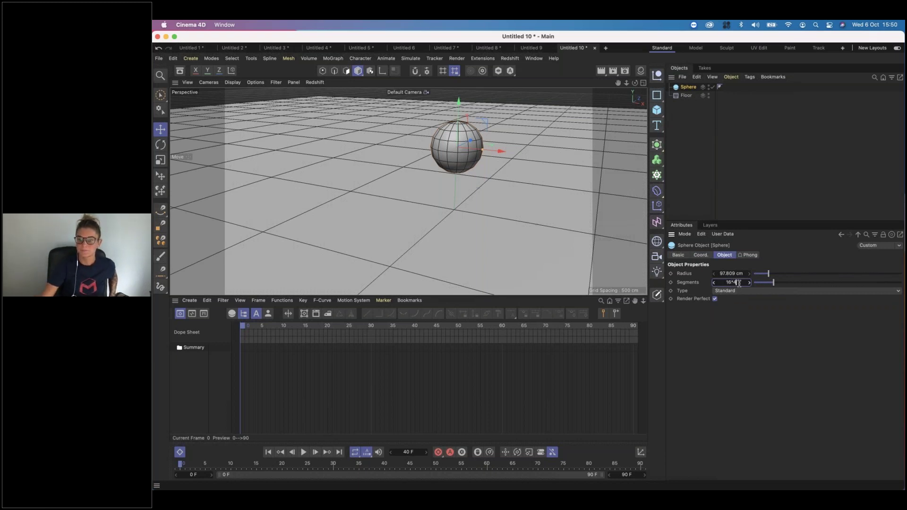
pyautogui.press('Return')
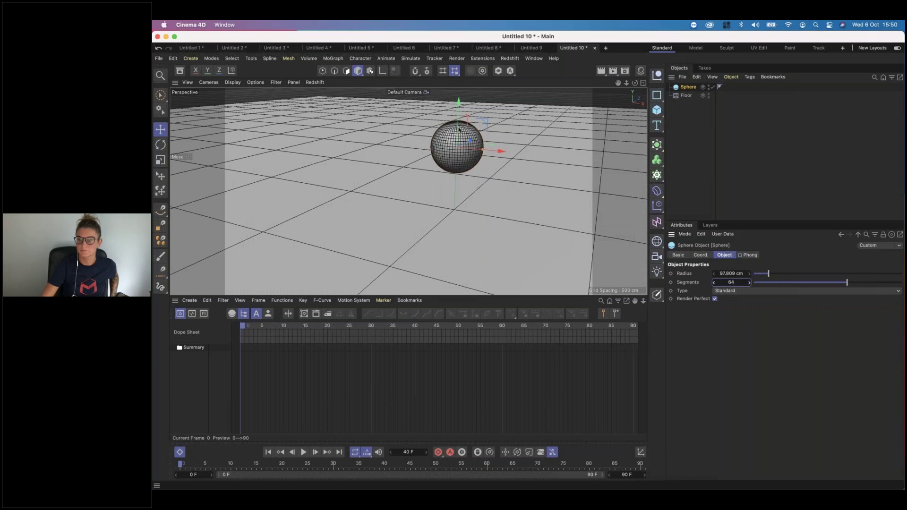
pyautogui.keyDown('alt'); pyautogui.moveTo(461, 141); pyautogui.dragTo(420, 171); pyautogui.keyUp('alt')
# Step: Add a Soft Body simulation tag to the sphere and the floor together, then deselect them
pyautogui.click(697, 95)
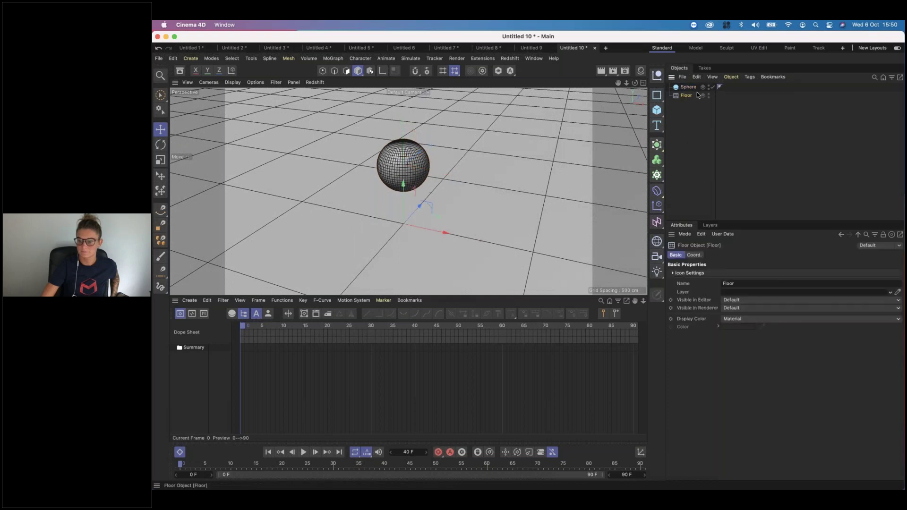
pyautogui.click(688, 87)
pyautogui.keyDown('shift'); pyautogui.click(686, 95); pyautogui.keyUp('shift')
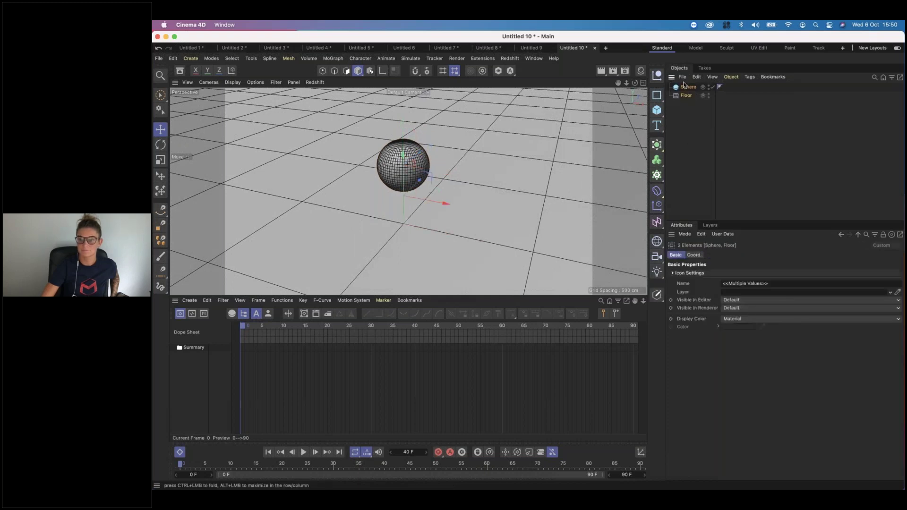
pyautogui.rightClick(683, 88)
pyautogui.moveTo(813, 202)
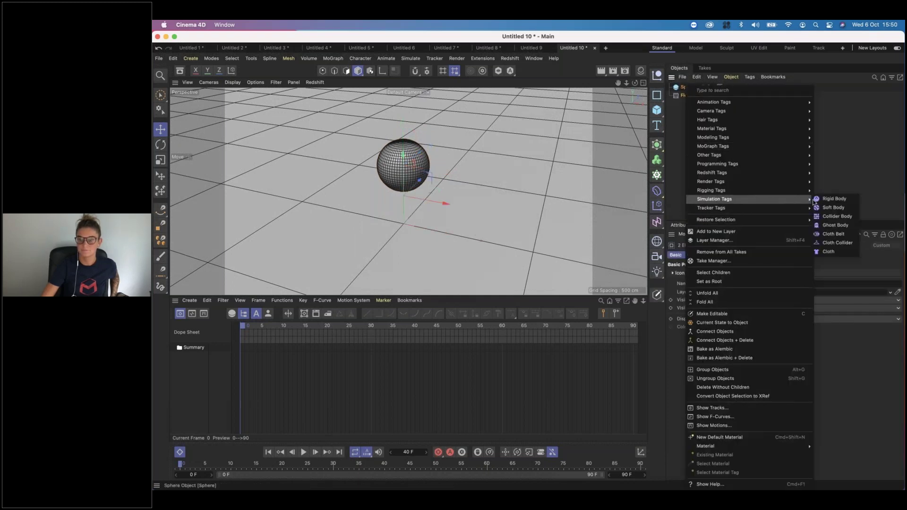
pyautogui.click(833, 207)
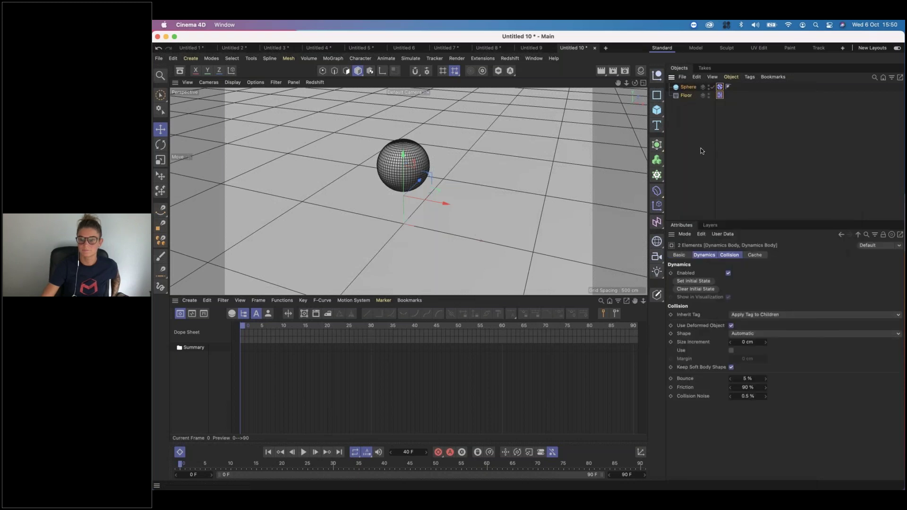
pyautogui.click(700, 151)
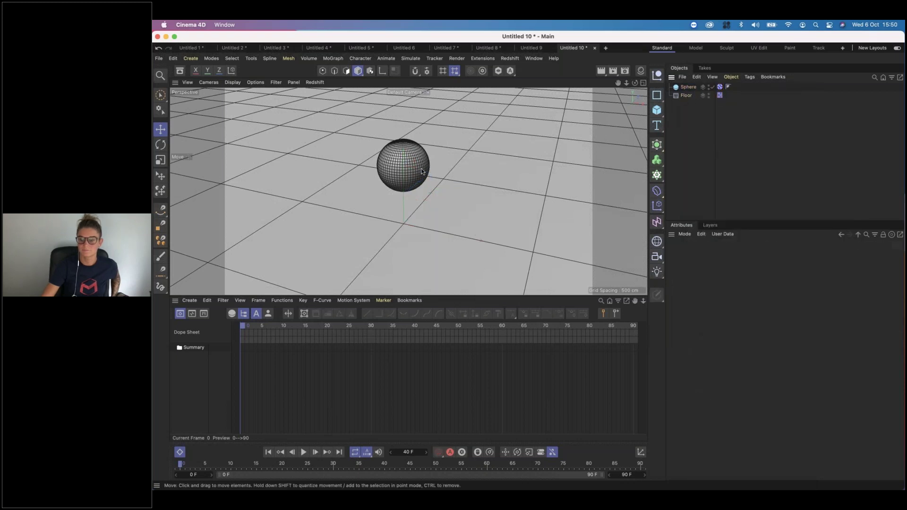
# Step: Play the soft-body simulation of the sphere falling onto the floor, stop it, and return to the start
pyautogui.click(303, 453)
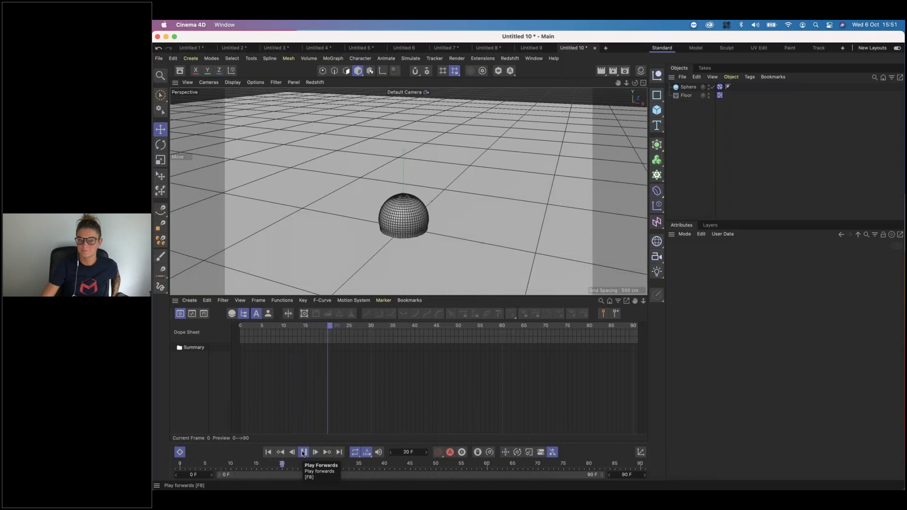
pyautogui.click(303, 452)
pyautogui.click(268, 452)
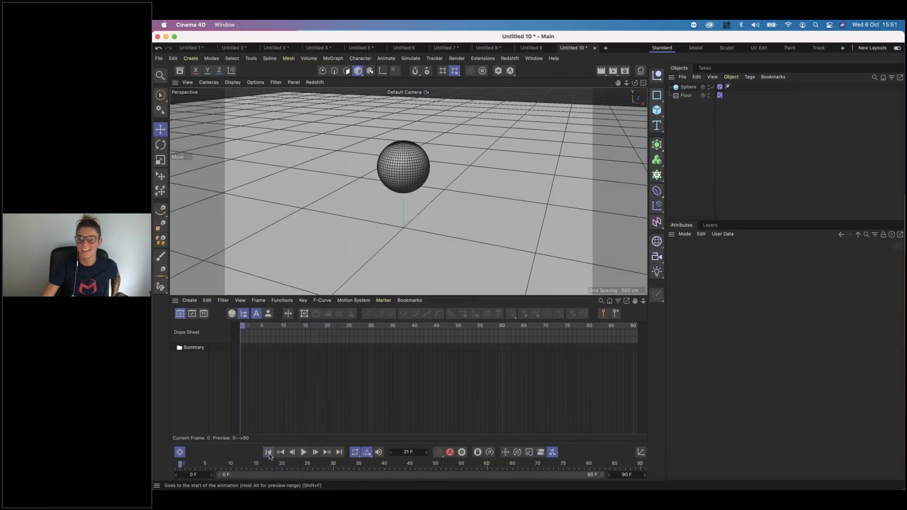
# Step: Delete the dynamics tag from the sphere
pyautogui.click(693, 87)
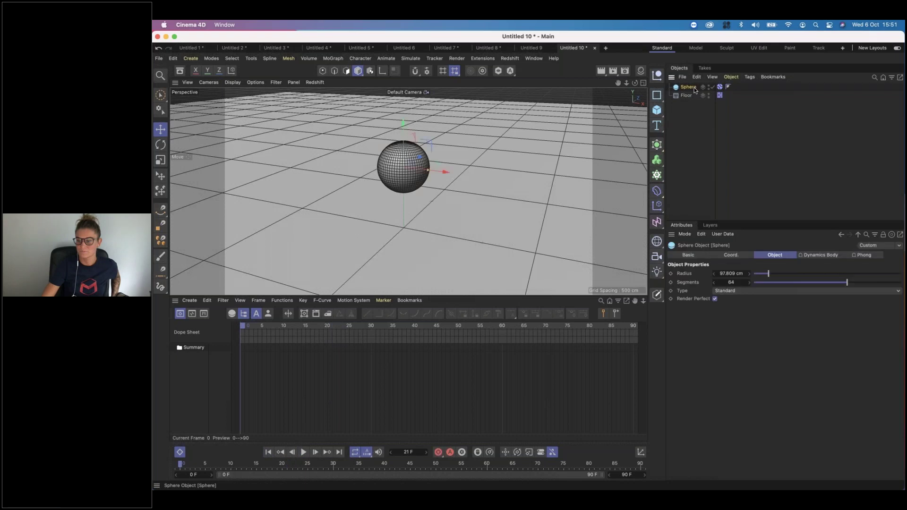
pyautogui.click(720, 87)
pyautogui.press('Delete')
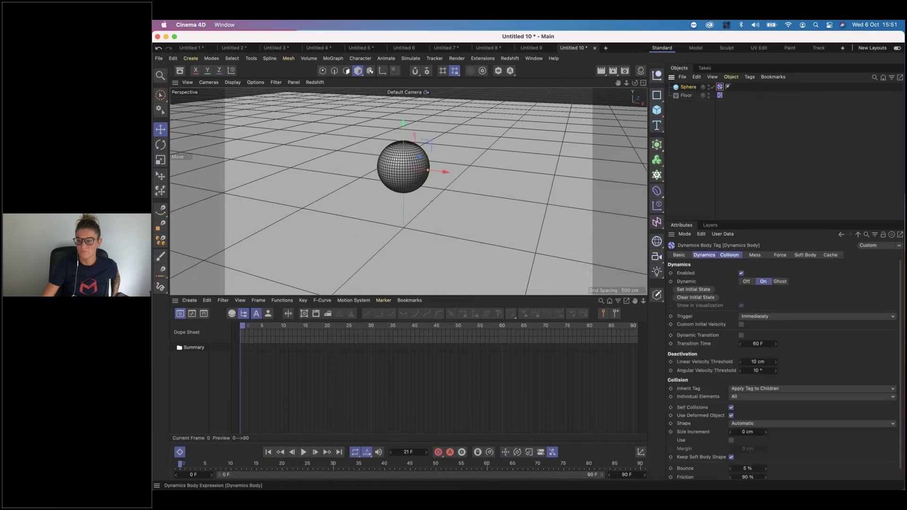
# Step: Duplicate the sphere, then rename the original Hi and the copy Low
pyautogui.click(688, 88)
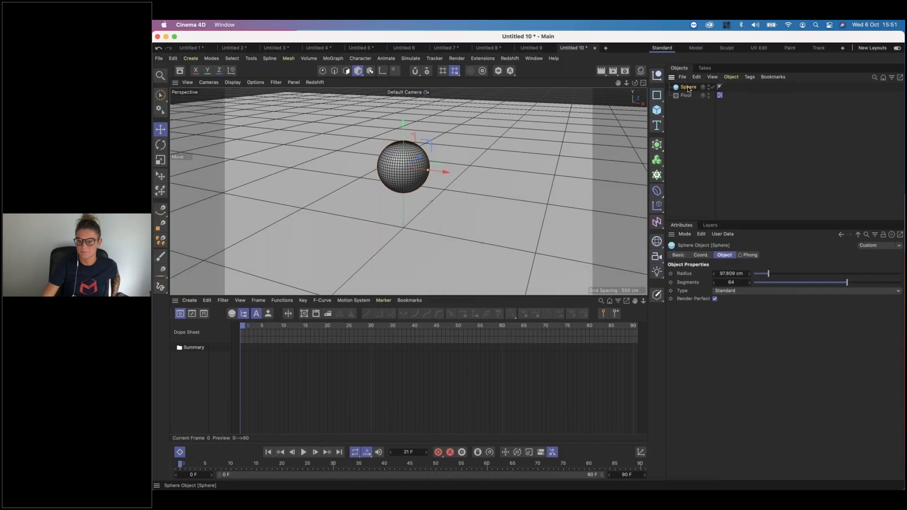
pyautogui.keyDown('super'); pyautogui.moveTo(688, 88); pyautogui.dragTo(681, 93); pyautogui.keyUp('super')
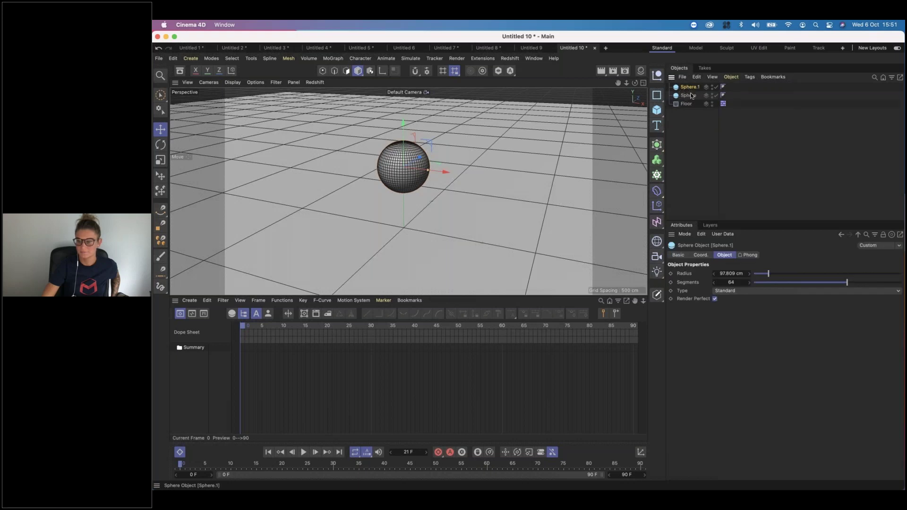
pyautogui.doubleClick(689, 96)
pyautogui.write('H')
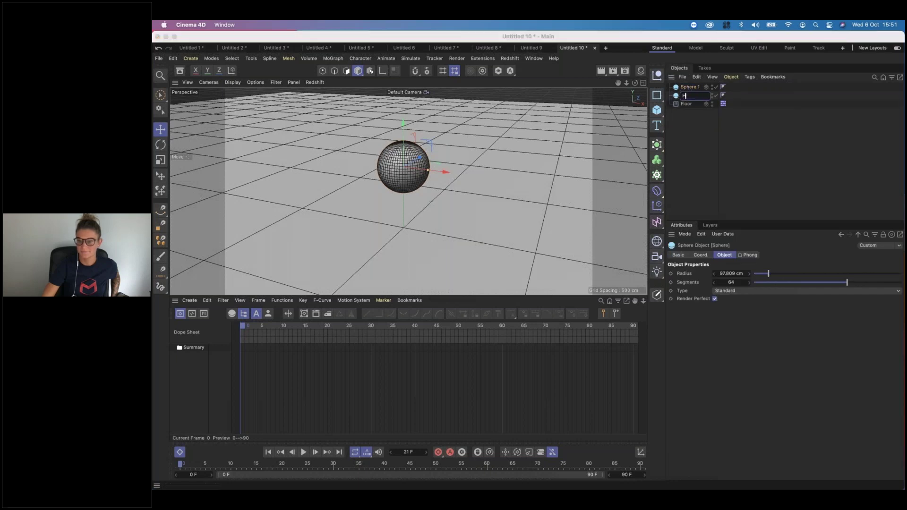
pyautogui.write('i')
pyautogui.hotkey('shift', 'Tab')
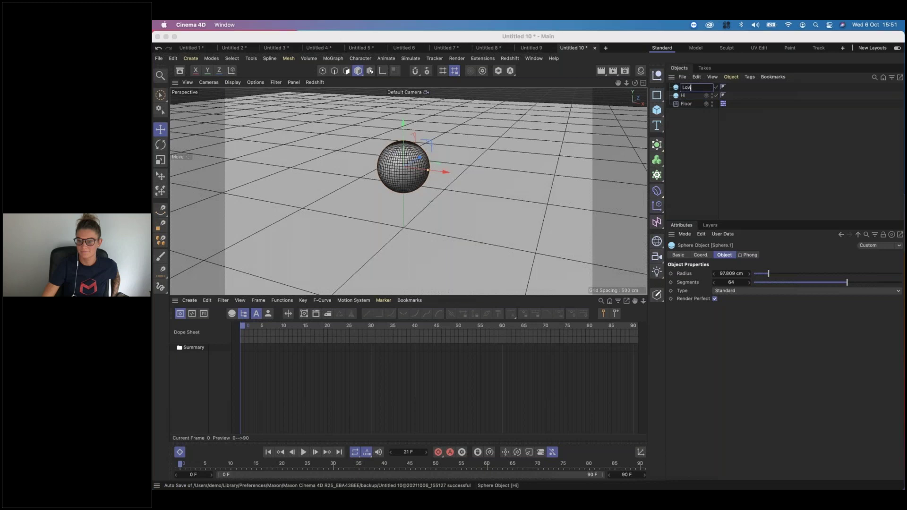
pyautogui.press('Return')
# Step: Set the Low sphere's segments to 16 and enlarge its radius to about 104 cm so it encloses the Hi sphere
pyautogui.doubleClick(735, 283)
pyautogui.write('16')
pyautogui.press('Return')
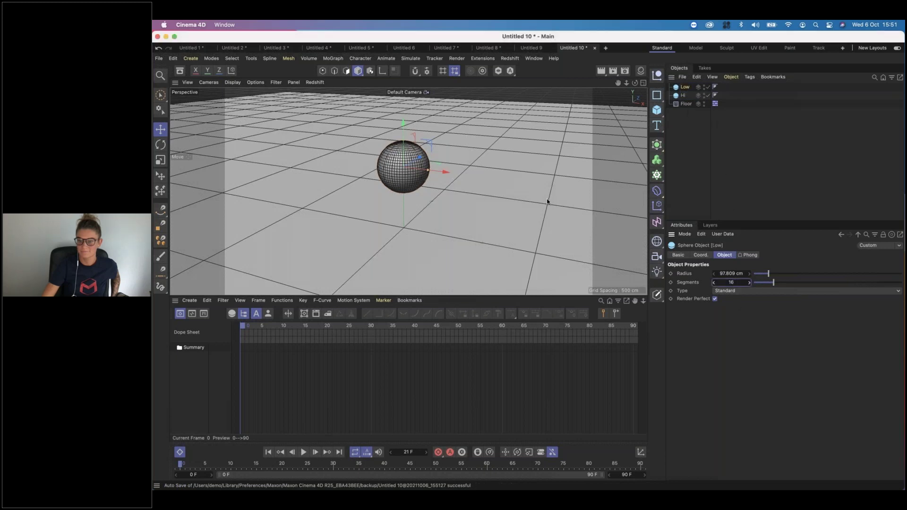
pyautogui.keyDown('alt'); pyautogui.moveTo(410, 169); pyautogui.dragTo(434, 169); pyautogui.keyUp('alt')
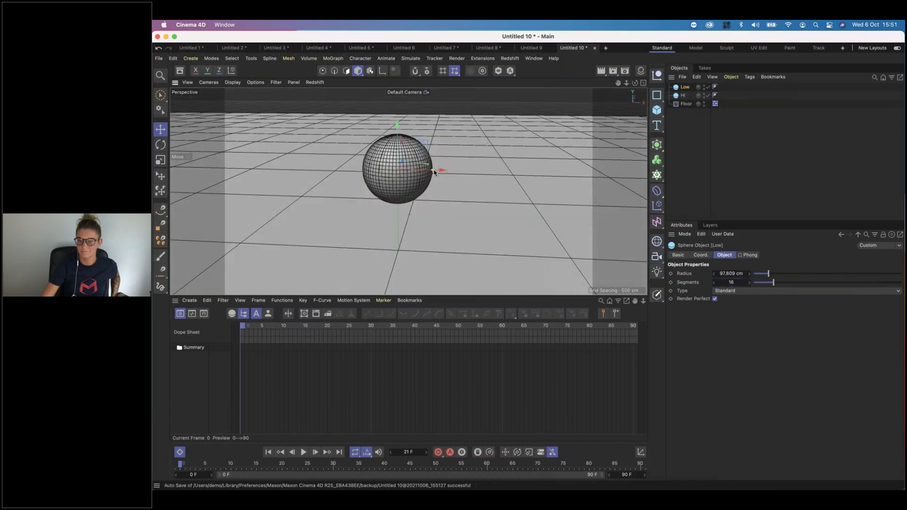
pyautogui.scroll(5, 435, 169)
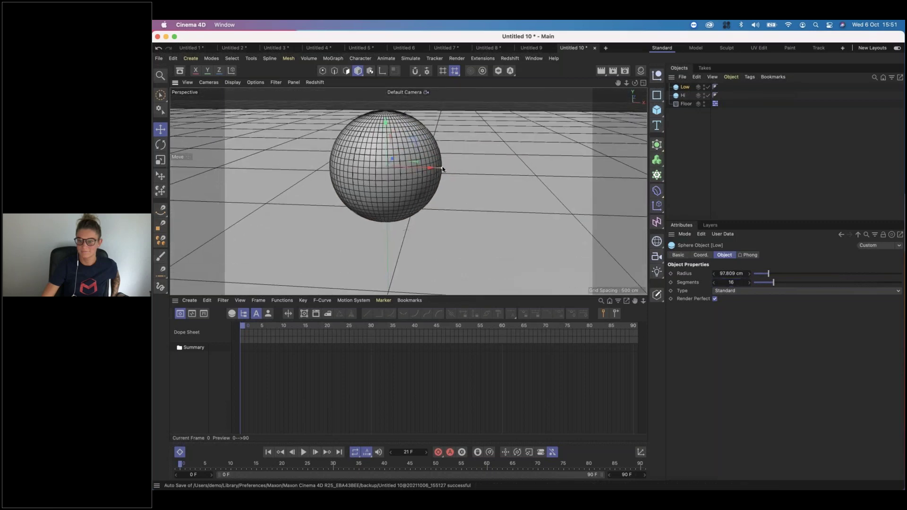
pyautogui.moveTo(442, 167); pyautogui.dragTo(444, 166)
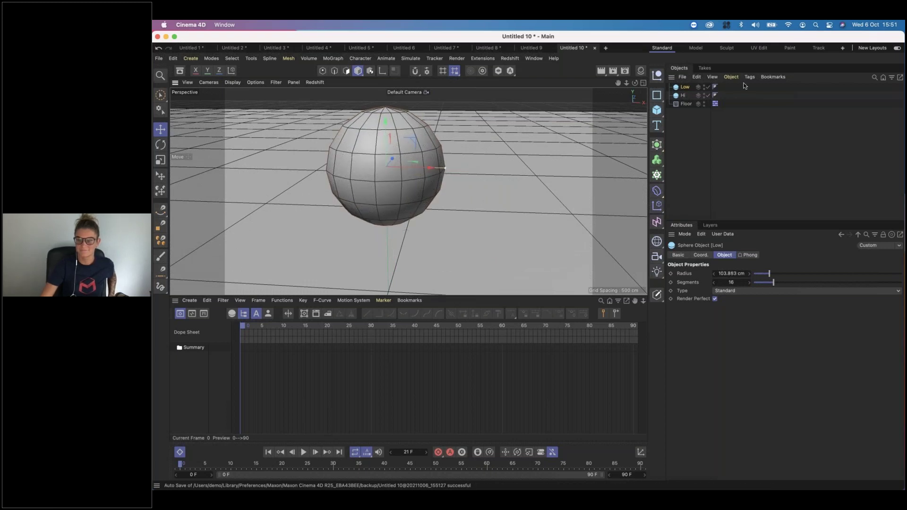
# Step: Compare both spheres' outlines in the Right view and reduce the Low sphere's radius to 100.883 cm
pyautogui.click(684, 95)
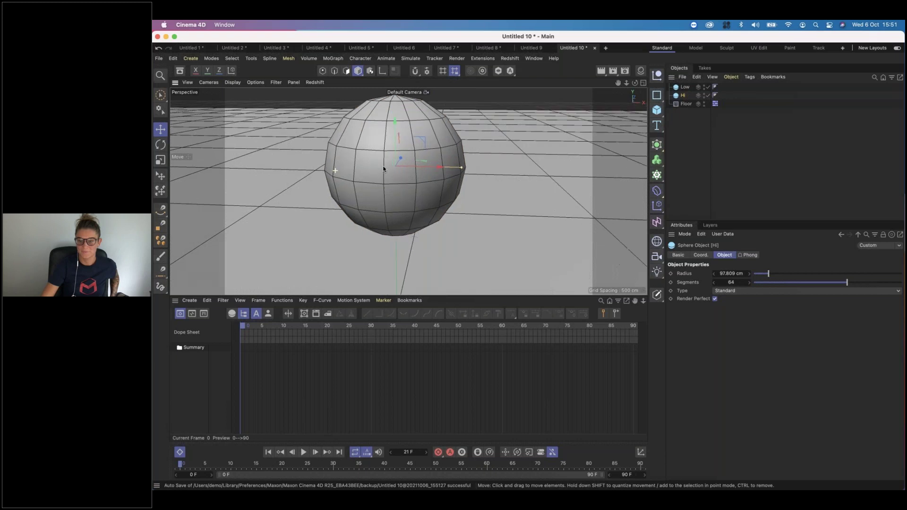
pyautogui.scroll(6, 393, 168)
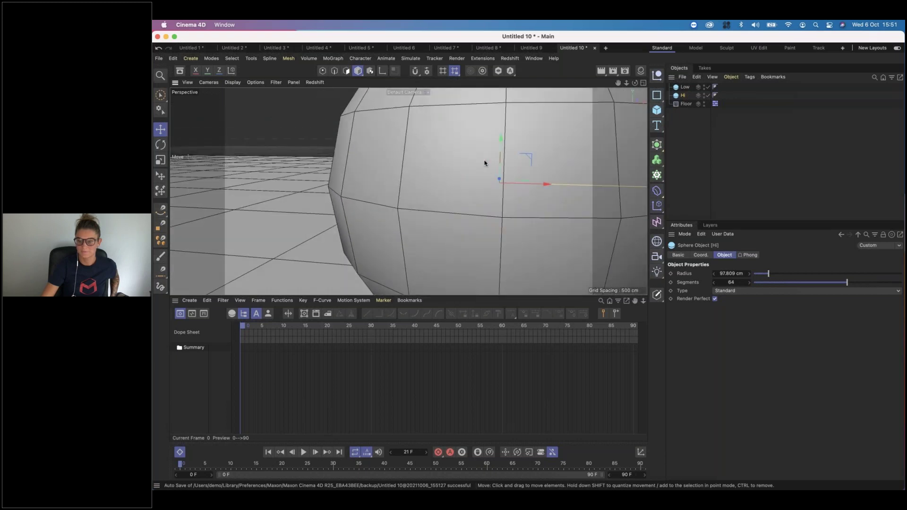
pyautogui.press('F3')
pyautogui.scroll(10, 430, 121)
pyautogui.keyDown('alt'); pyautogui.moveTo(513, 136); pyautogui.dragTo(517, 150); pyautogui.keyUp('alt')
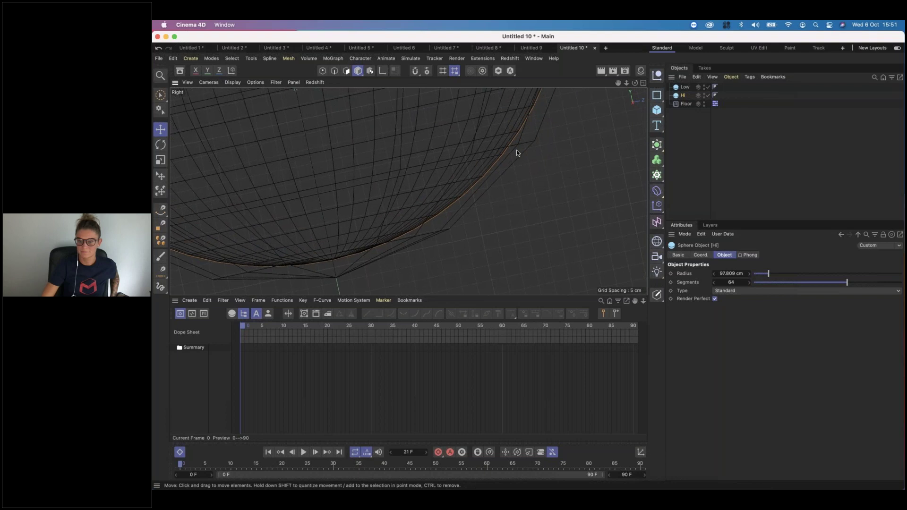
pyautogui.click(688, 89)
pyautogui.scroll(-5, 520, 132)
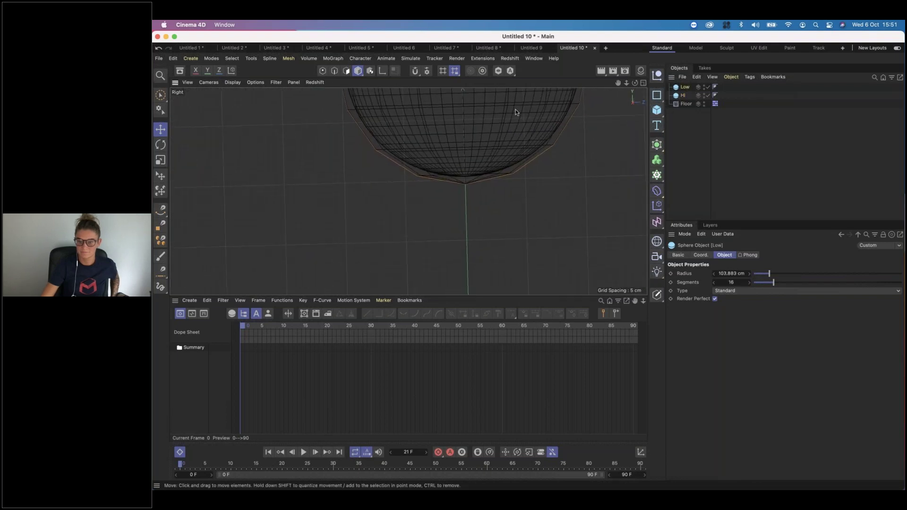
pyautogui.press('o')
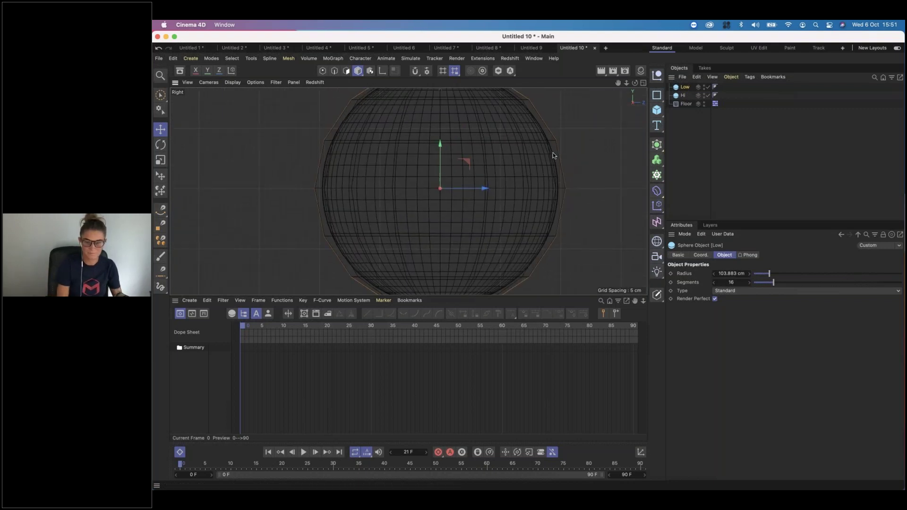
pyautogui.click(714, 274)
pyautogui.click(713, 274)
pyautogui.click(714, 274)
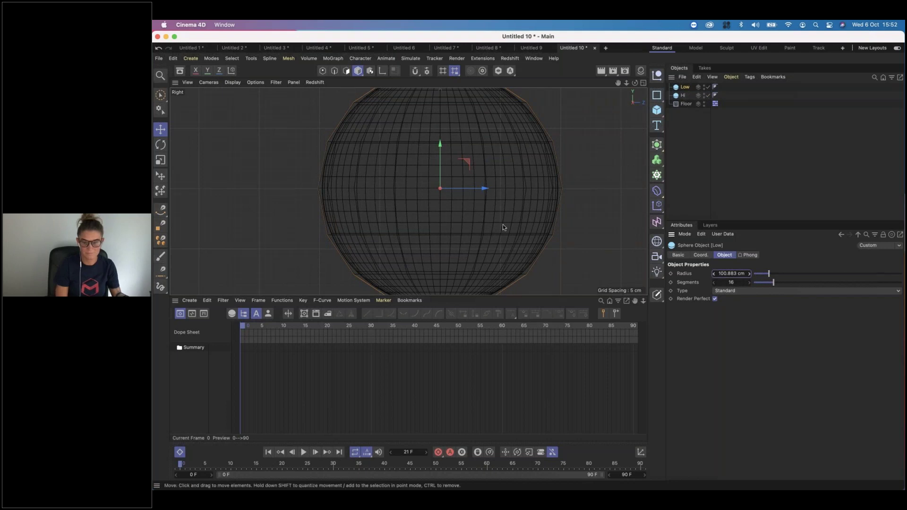
# Step: Inspect how closely the Low sphere encloses the Hi sphere in the Right view and in the Perspective view
pyautogui.scroll(10, 503, 225)
pyautogui.keyDown('alt'); pyautogui.moveTo(347, 233); pyautogui.dragTo(379, 188, button='middle'); pyautogui.keyUp('alt')
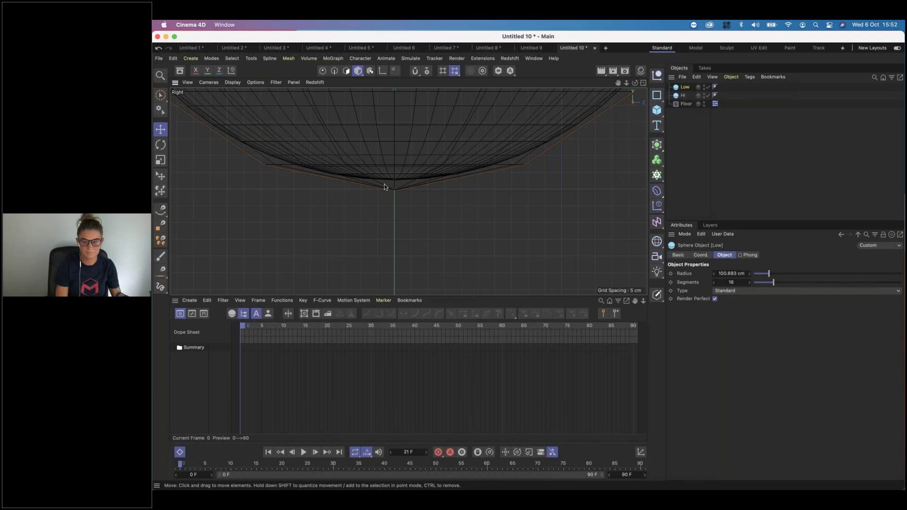
pyautogui.press('F1')
pyautogui.scroll(10, 567, 208)
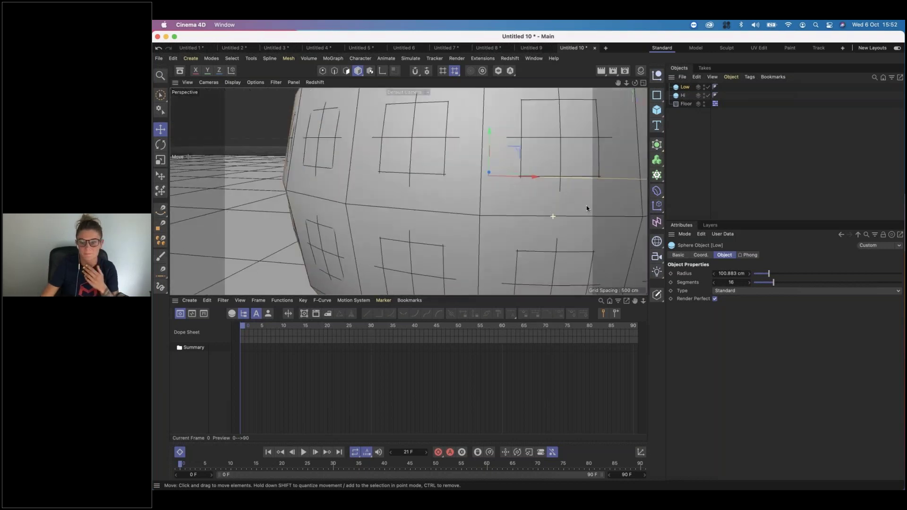
pyautogui.scroll(-8, 579, 195)
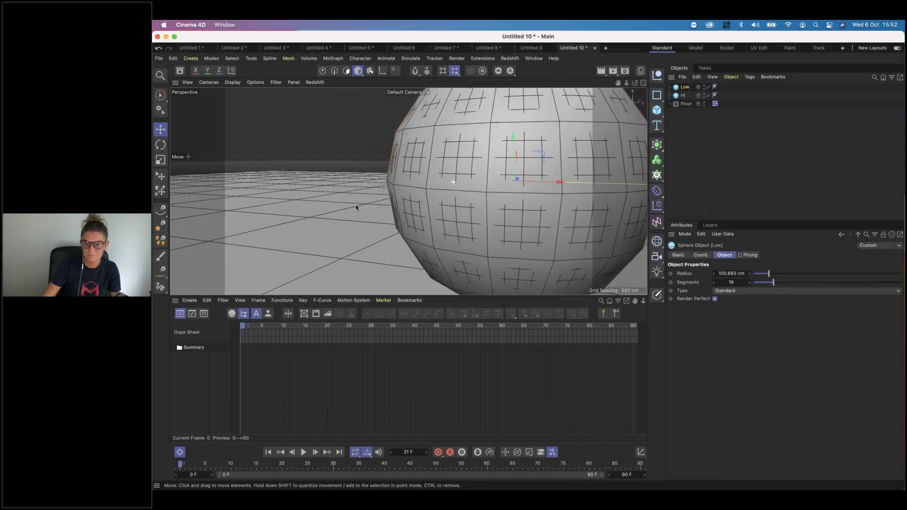
pyautogui.scroll(-10, 433, 196)
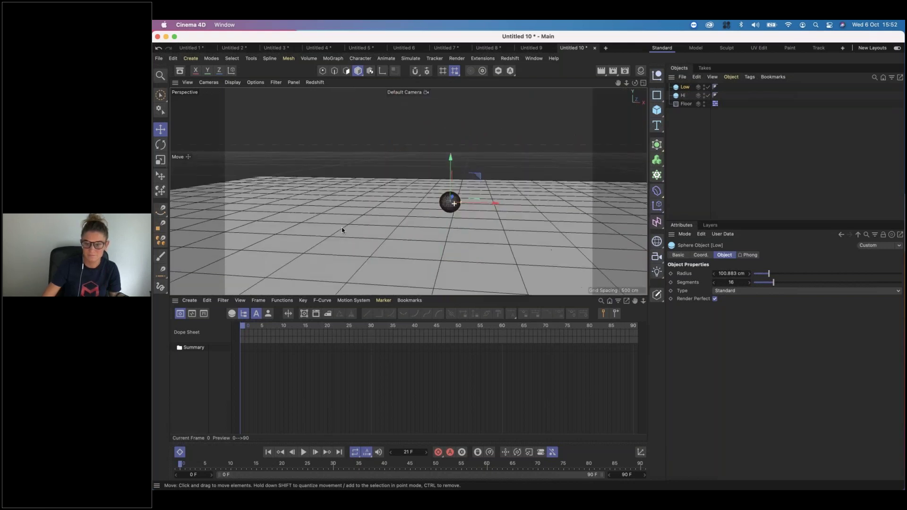
pyautogui.scroll(5, 407, 191)
pyautogui.keyDown('alt'); pyautogui.moveTo(437, 172); pyautogui.dragTo(438, 155, button='middle'); pyautogui.keyUp('alt')
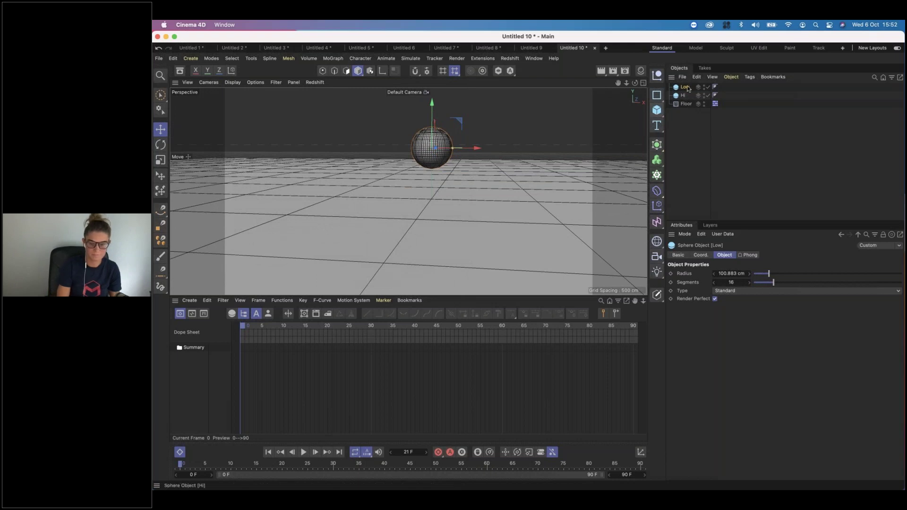
# Step: Add a Soft Body simulation tag to the Low sphere
pyautogui.click(731, 77)
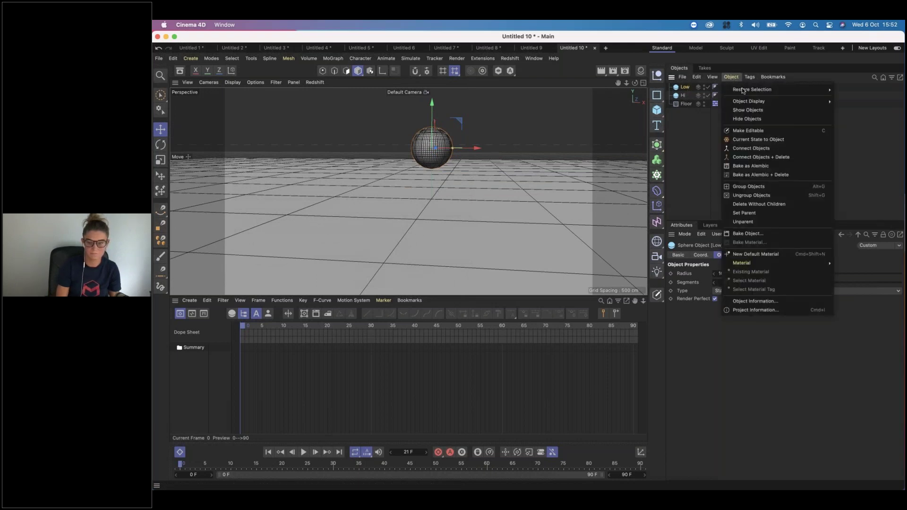
pyautogui.click(750, 77)
pyautogui.moveTo(765, 186)
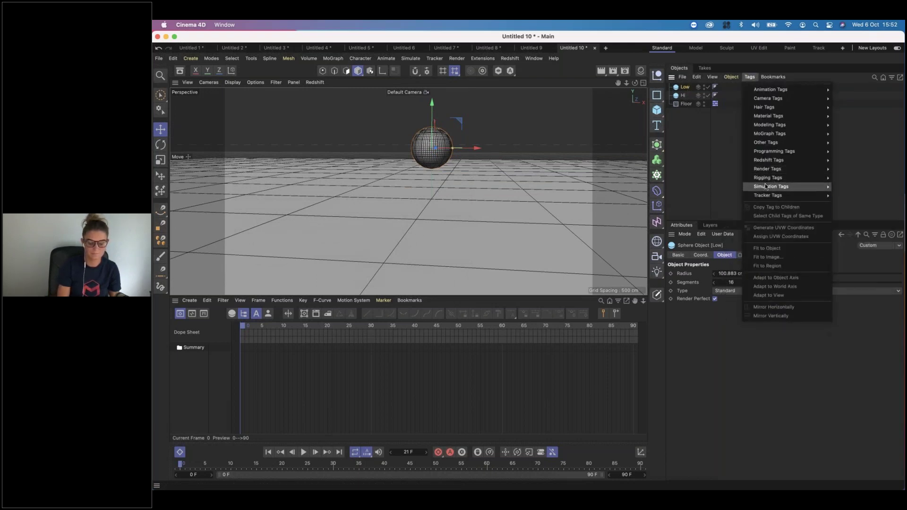
pyautogui.click(852, 195)
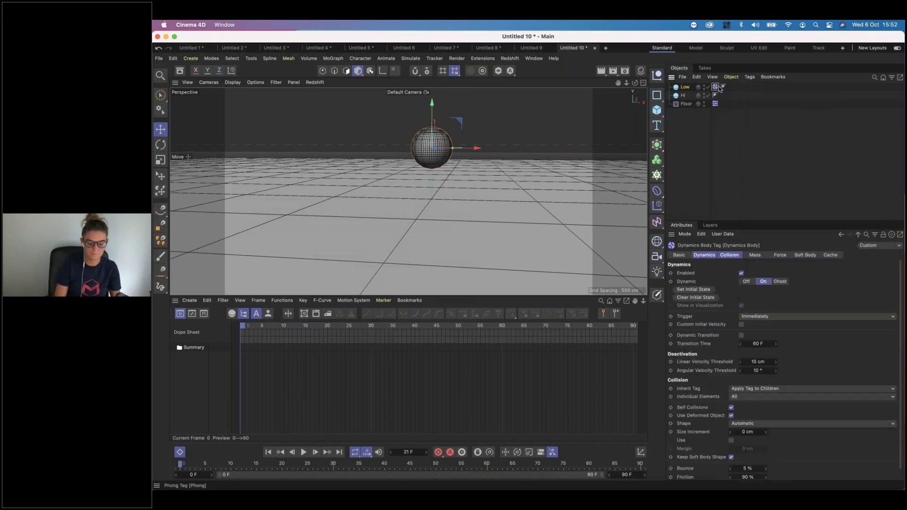
# Step: Hide the Hi sphere while previewing the Low sphere's soft-body fall, then return to the start and show Hi again
pyautogui.click(704, 94)
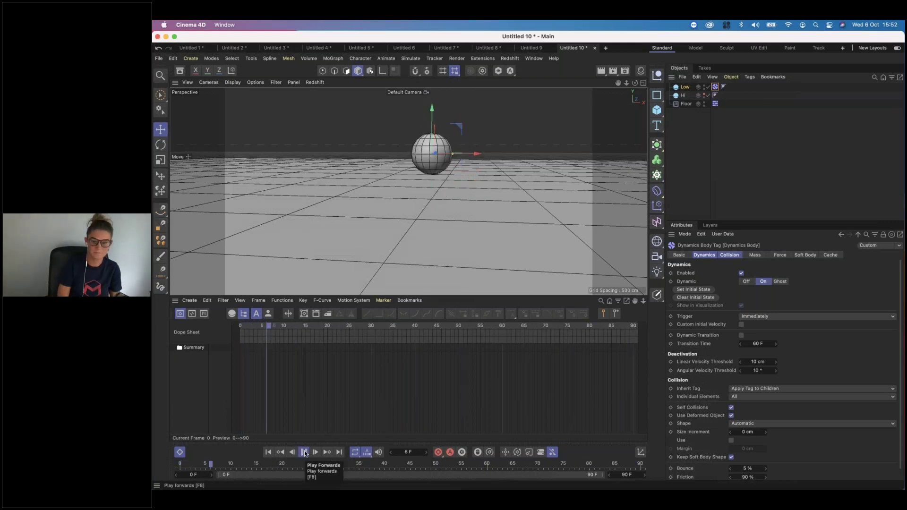
pyautogui.click(304, 452)
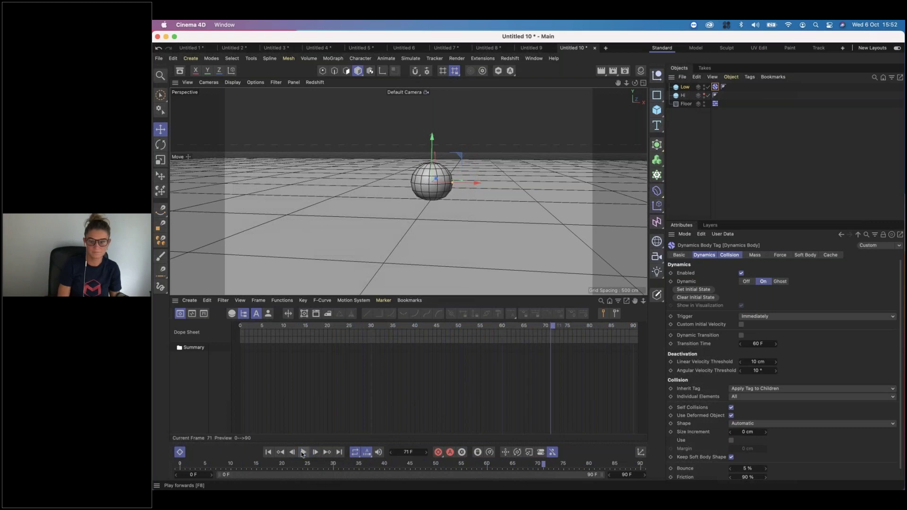
pyautogui.click(268, 453)
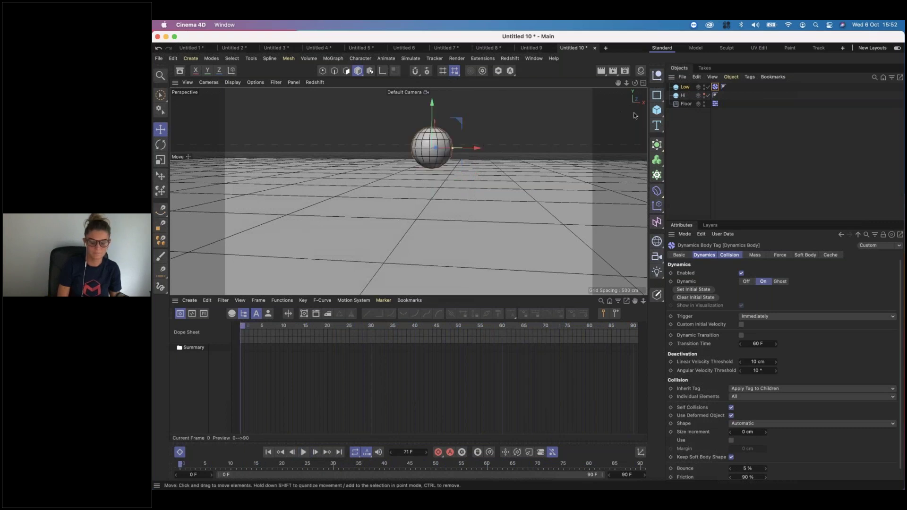
pyautogui.click(685, 95)
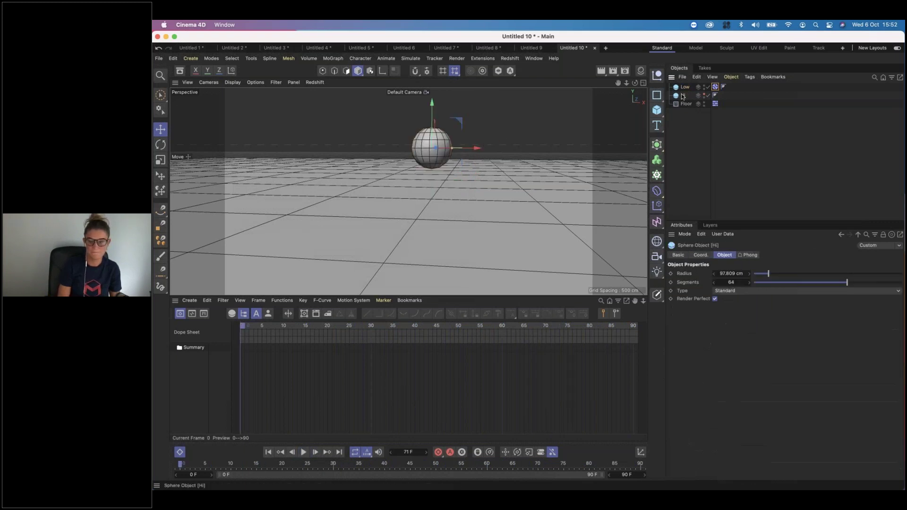
pyautogui.click(706, 96)
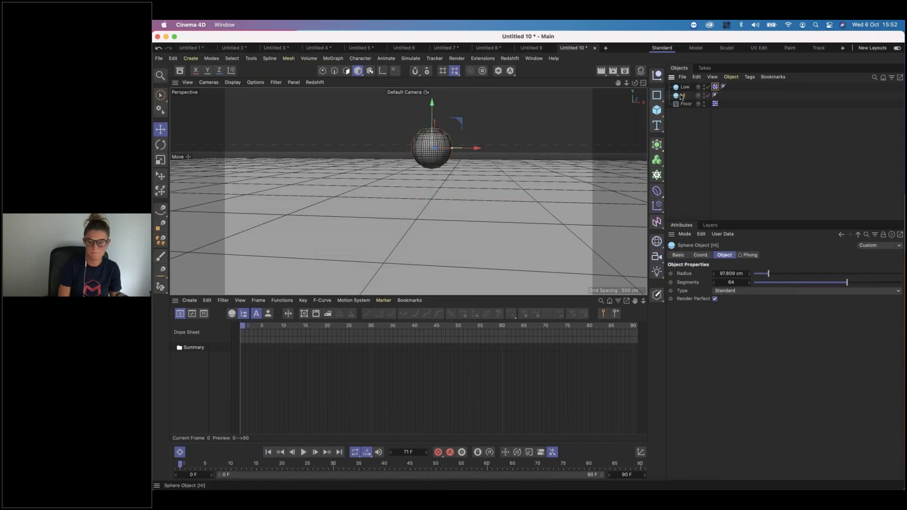
# Step: Add a Mesh deformer and make it a child of the Hi sphere
pyautogui.click(660, 195)
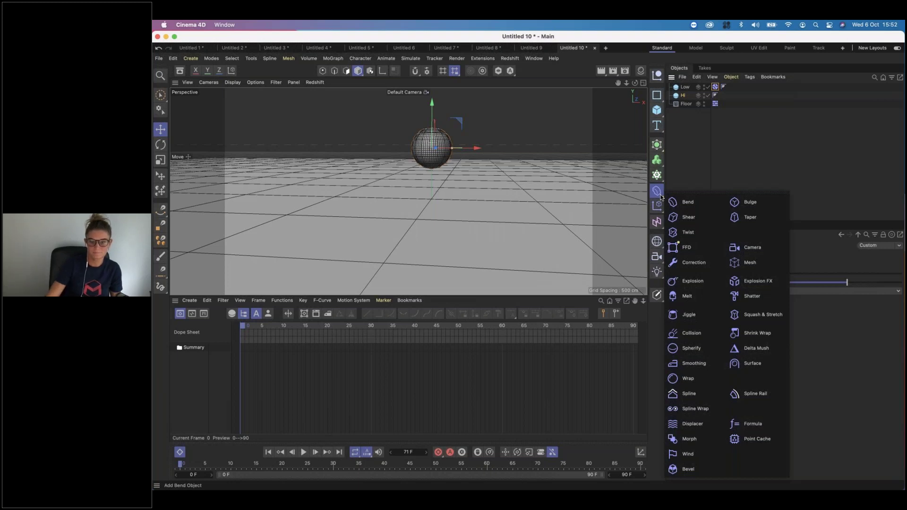
pyautogui.click(751, 263)
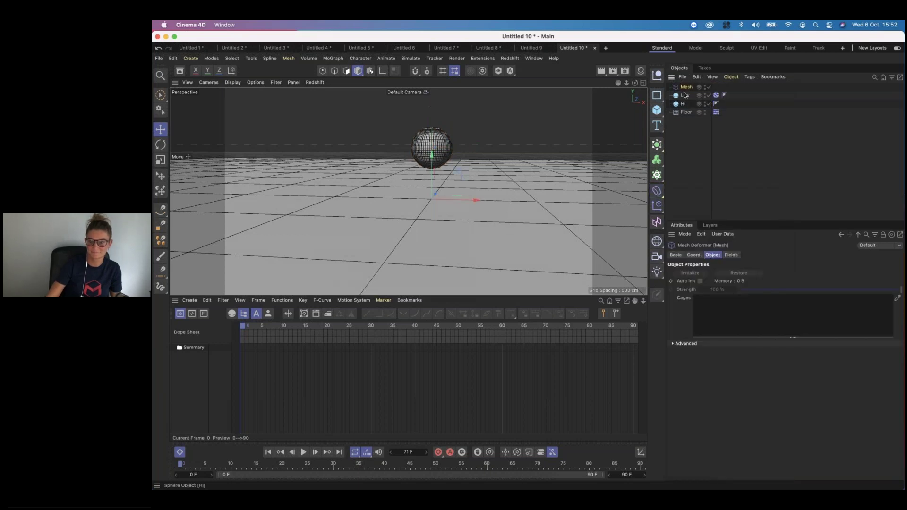
pyautogui.moveTo(686, 90); pyautogui.dragTo(690, 107)
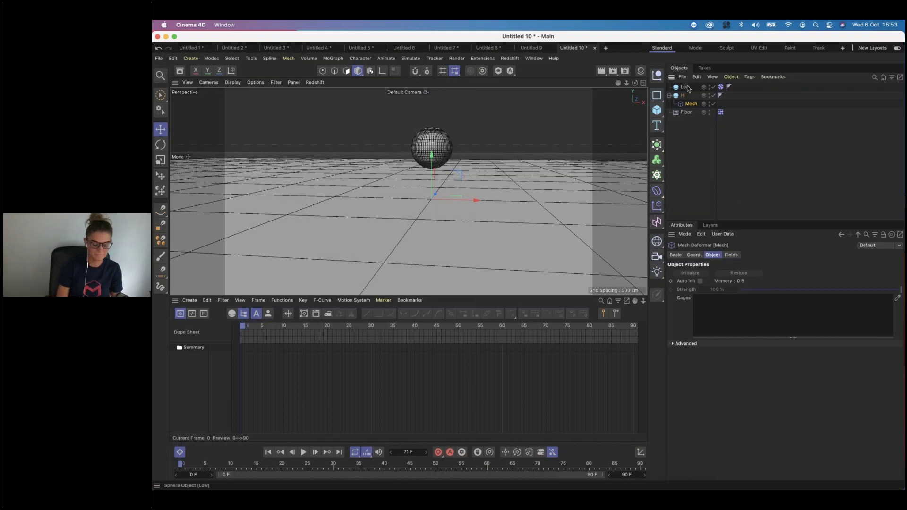
# Step: Assign the Low sphere as the Mesh deformer's cage, initialize the deformer, and inspect the Compositing tag on Low
pyautogui.moveTo(686, 89); pyautogui.dragTo(746, 361)
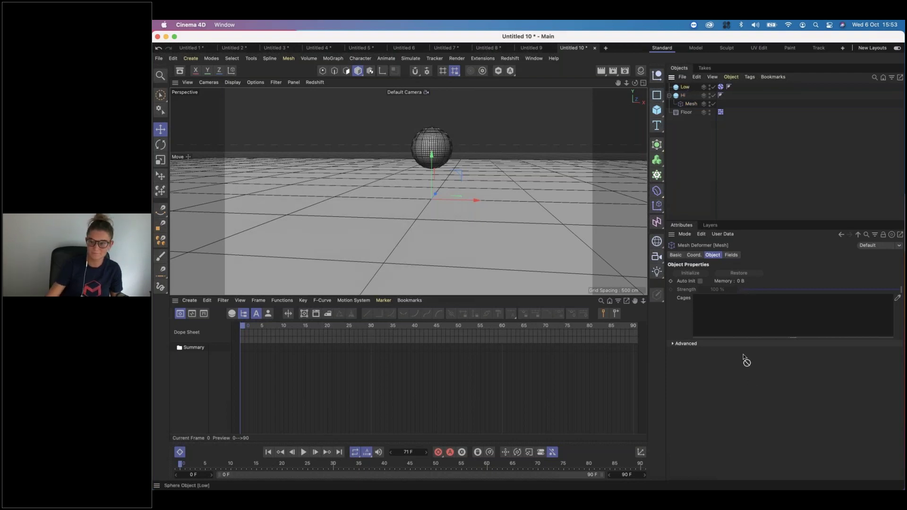
pyautogui.moveTo(736, 317); pyautogui.dragTo(713, 306)
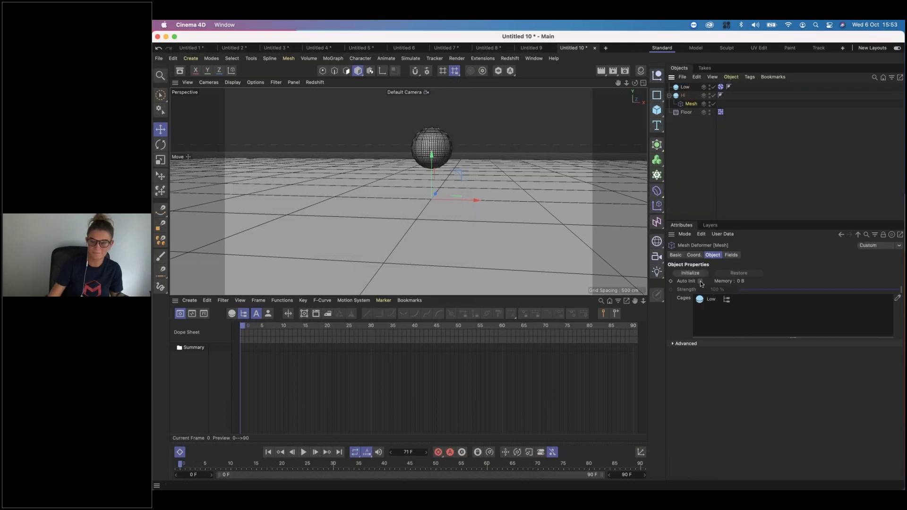
pyautogui.click(689, 273)
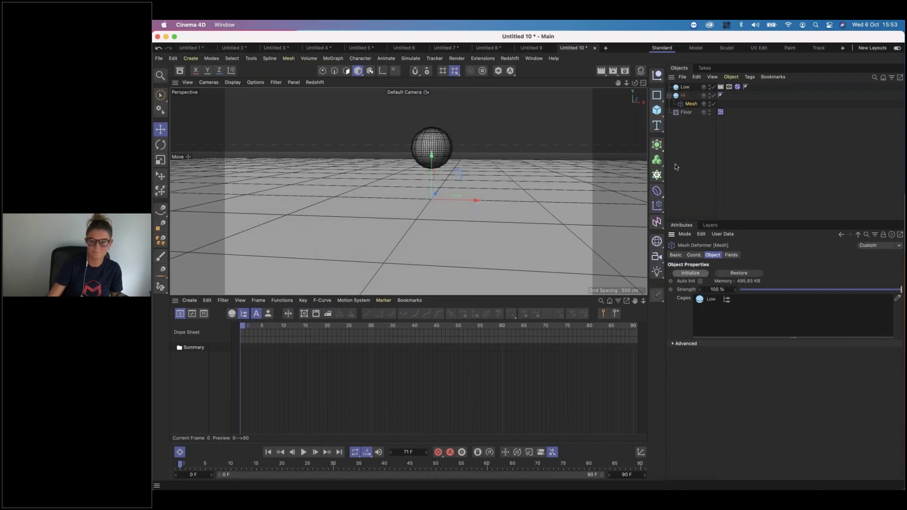
pyautogui.click(721, 87)
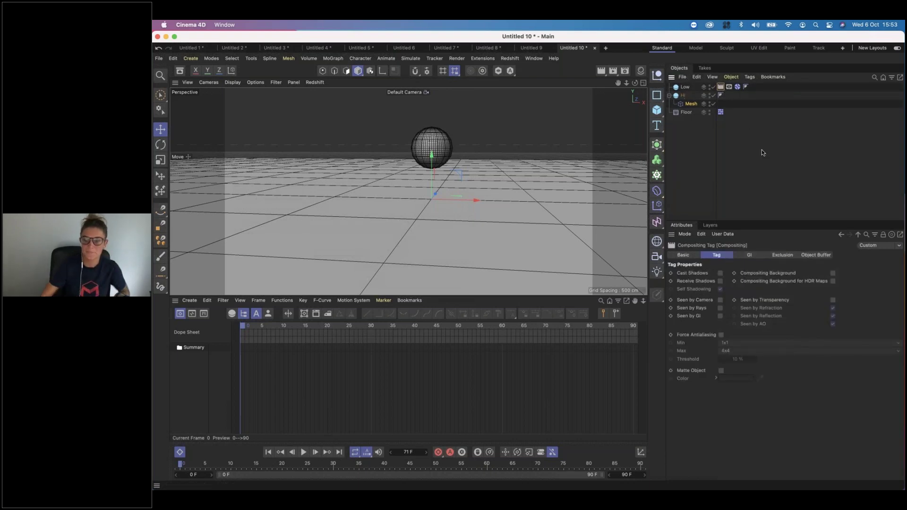
# Step: Inspect the two overlapping spheres up close and switch the viewport display to isoparms
pyautogui.click(357, 143)
pyautogui.scroll(5, 476, 171)
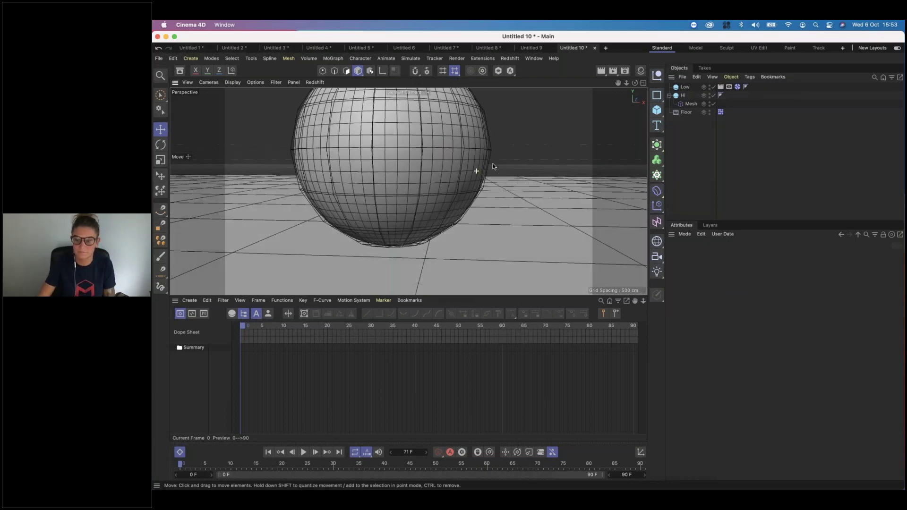
pyautogui.keyDown('alt'); pyautogui.moveTo(493, 166); pyautogui.dragTo(449, 170); pyautogui.keyUp('alt')
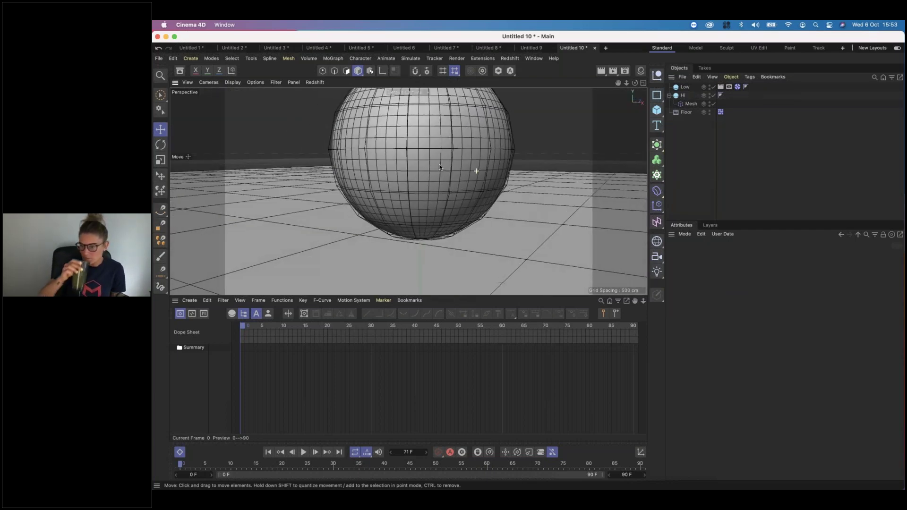
pyautogui.press('n')
pyautogui.press('i')
pyautogui.scroll(-6, 415, 159)
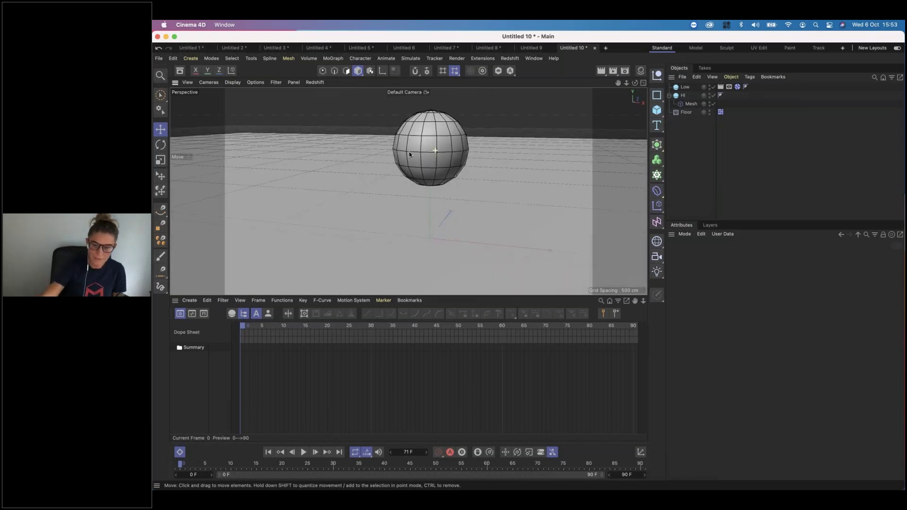
pyautogui.scroll(-3, 409, 154)
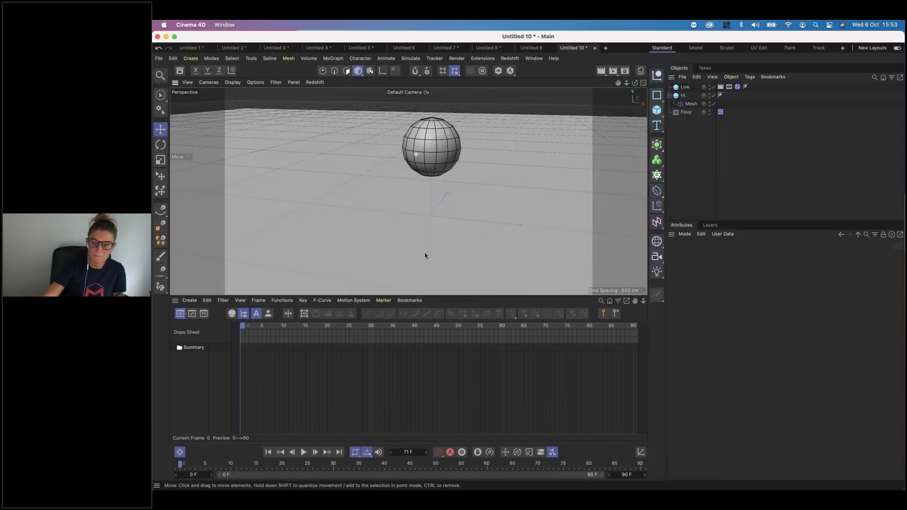
# Step: Play the simulation to test how the Hi sphere deforms with the Low cage, then return to the start
pyautogui.click(303, 453)
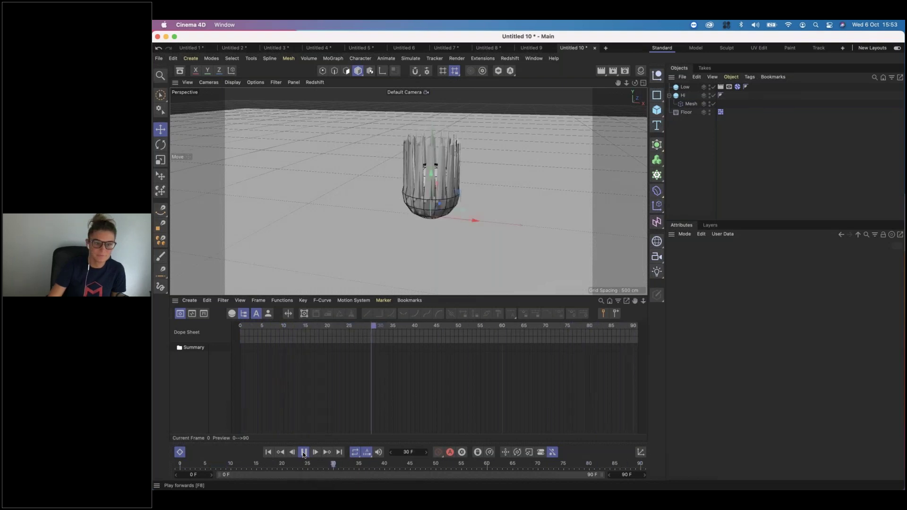
pyautogui.click(720, 86)
pyautogui.press('F8')
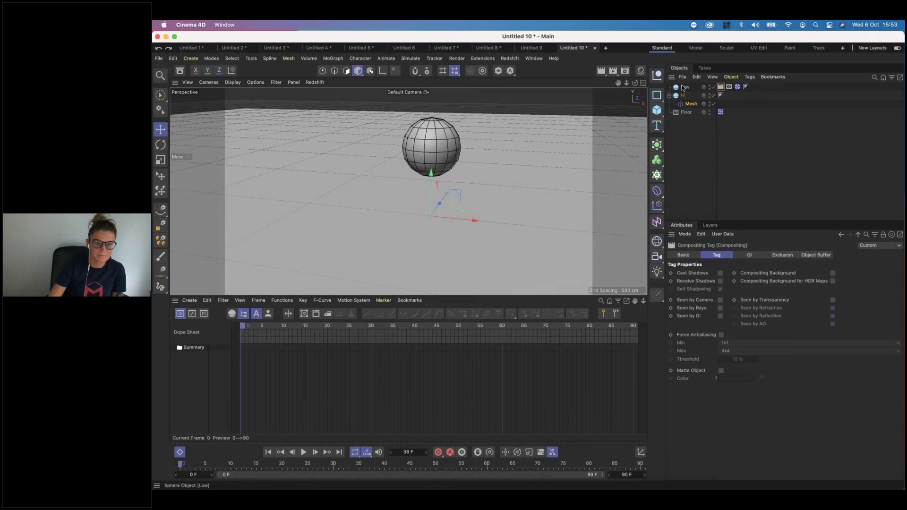
# Step: Check the Mesh deformer's settings and try enlarging the Low sphere's radius to 102.883 cm
pyautogui.click(703, 87)
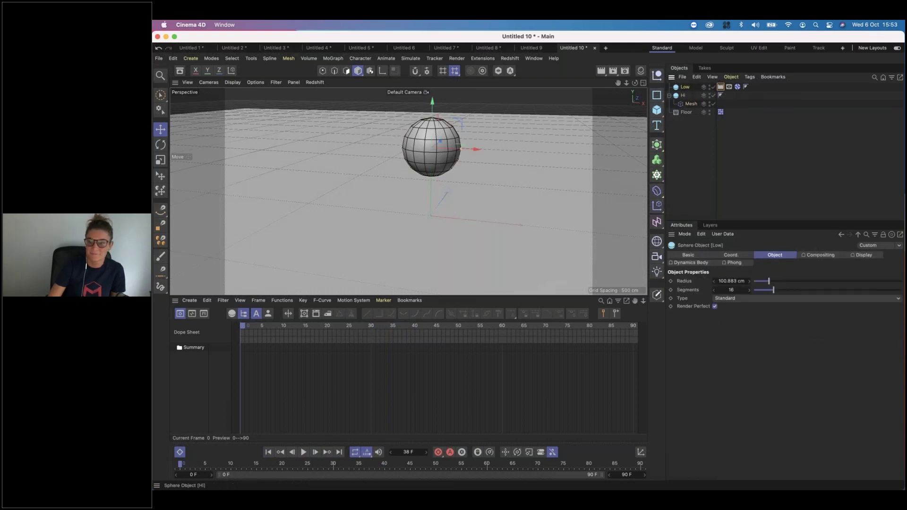
pyautogui.click(692, 104)
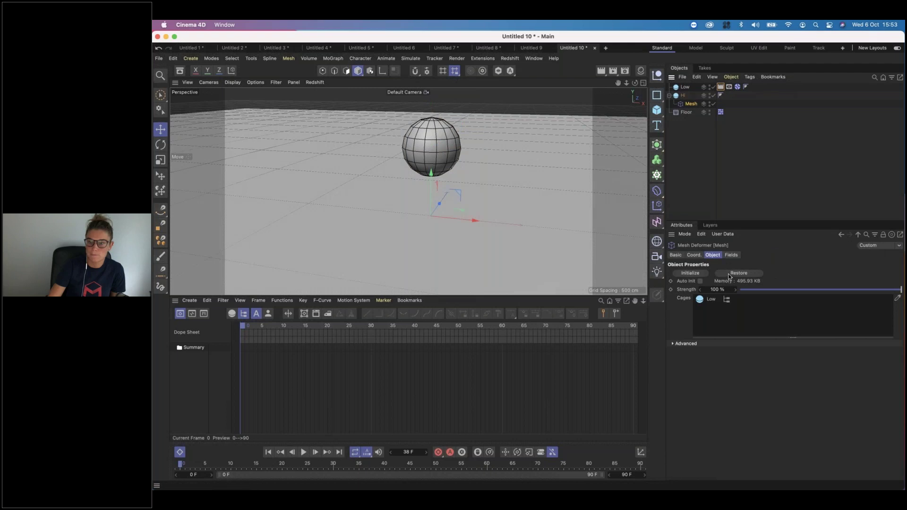
pyautogui.click(683, 88)
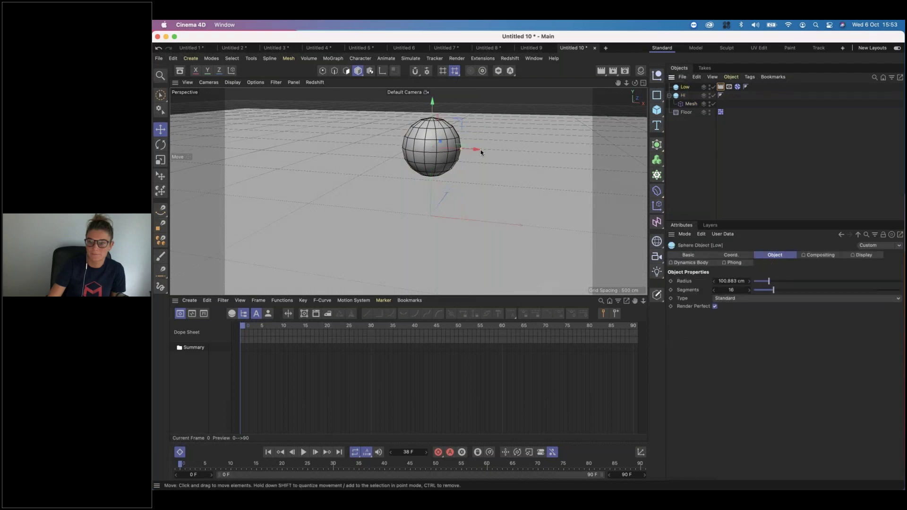
pyautogui.click(749, 281)
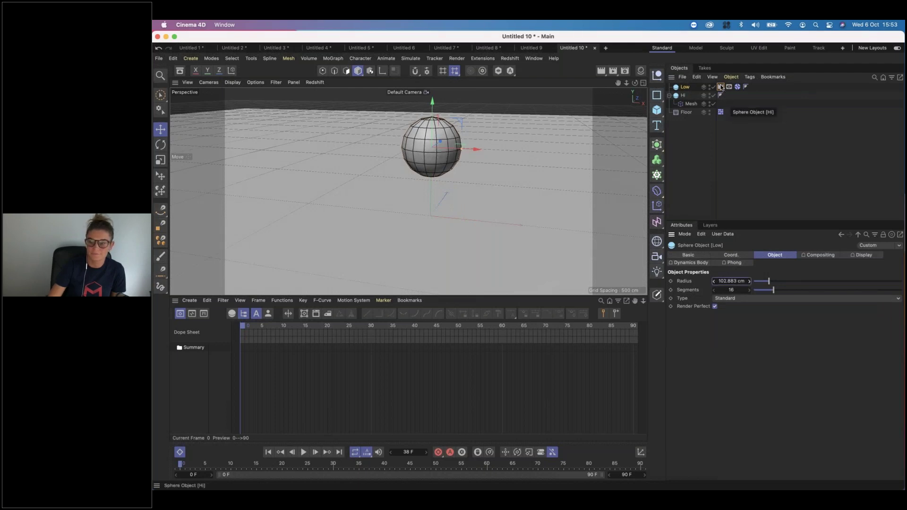
# Step: Remove the Low sphere from the Mesh deformer's cages and set Low's radius to 103.883 cm
pyautogui.click(691, 103)
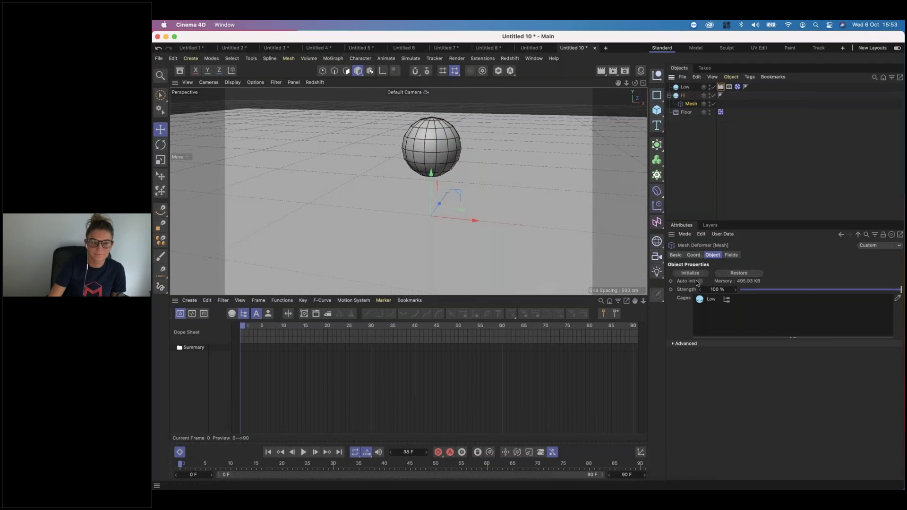
pyautogui.click(704, 300)
pyautogui.press('Delete')
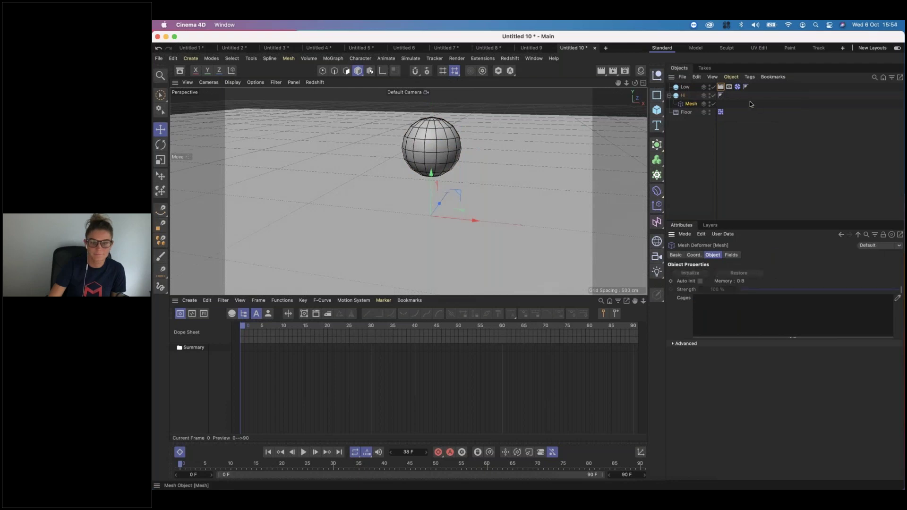
pyautogui.click(682, 87)
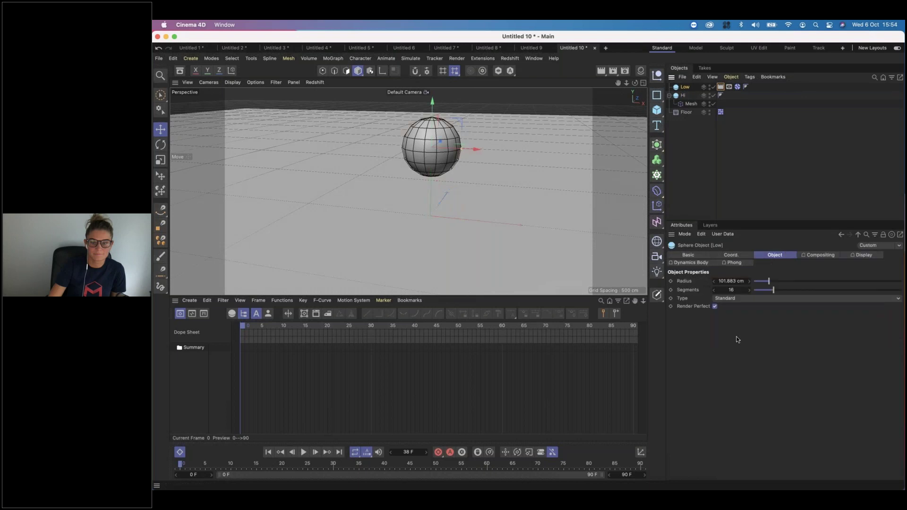
pyautogui.click(748, 282)
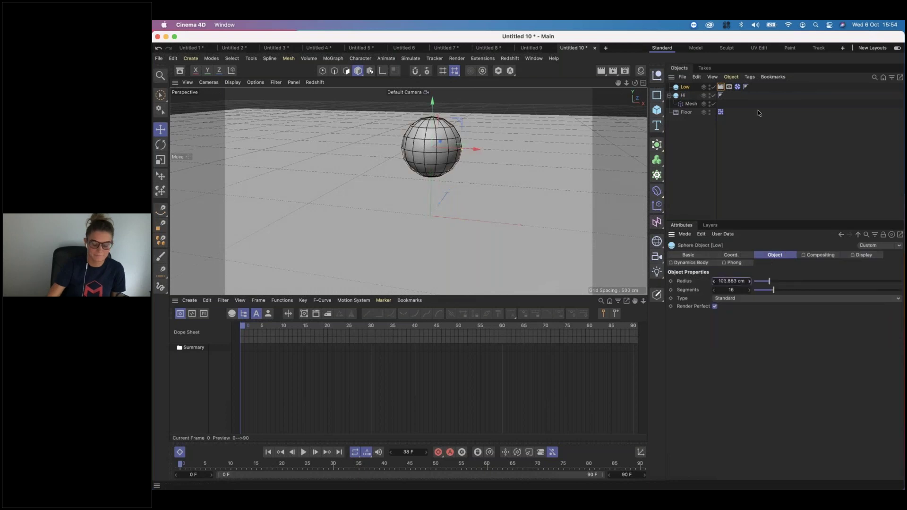
# Step: Assign Low as the Mesh deformer's cage again, initialize the deformer, and deselect all objects
pyautogui.click(690, 103)
pyautogui.moveTo(734, 303); pyautogui.dragTo(733, 304)
pyautogui.click(690, 273)
pyautogui.press('super+shift+a')
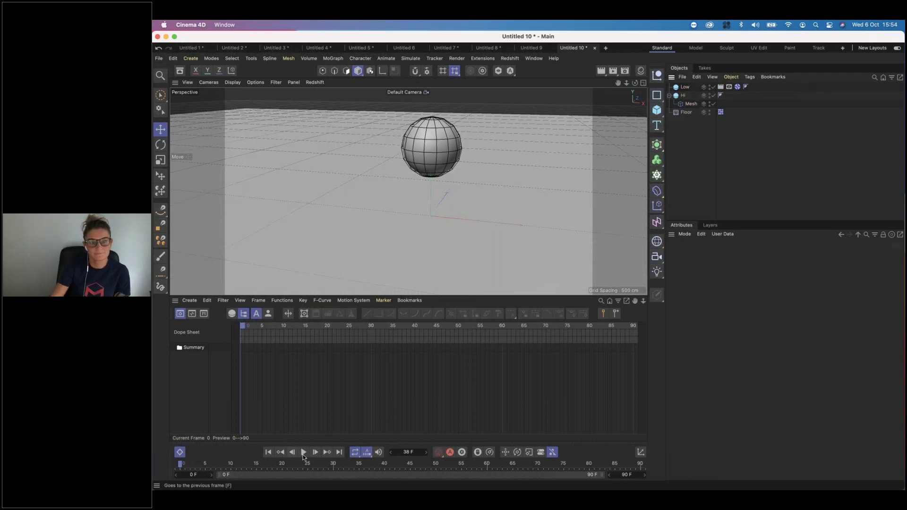
# Step: Play the simulation and watch the Hi sphere bounce on the floor from several distances, then return to the first frame
pyautogui.click(304, 453)
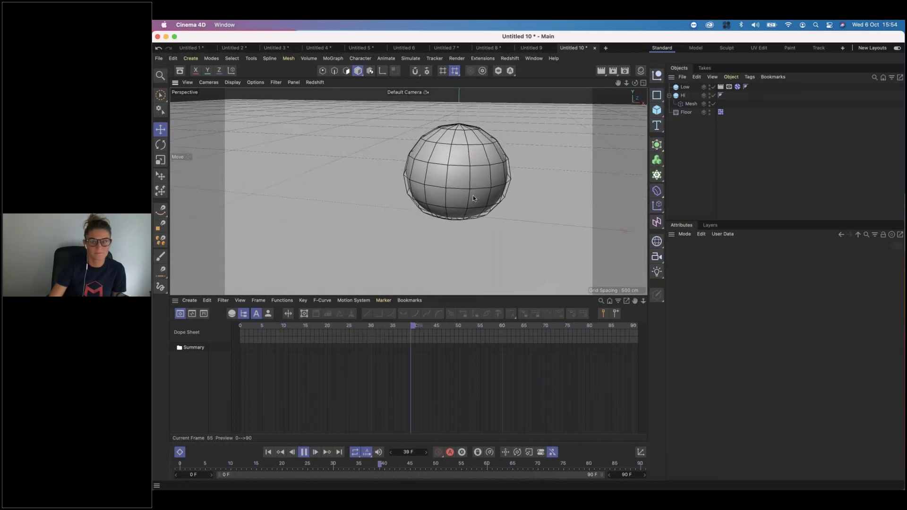
pyautogui.keyDown('alt'); pyautogui.moveTo(474, 195); pyautogui.dragTo(482, 170); pyautogui.keyUp('alt')
pyautogui.scroll(-8, 442, 180)
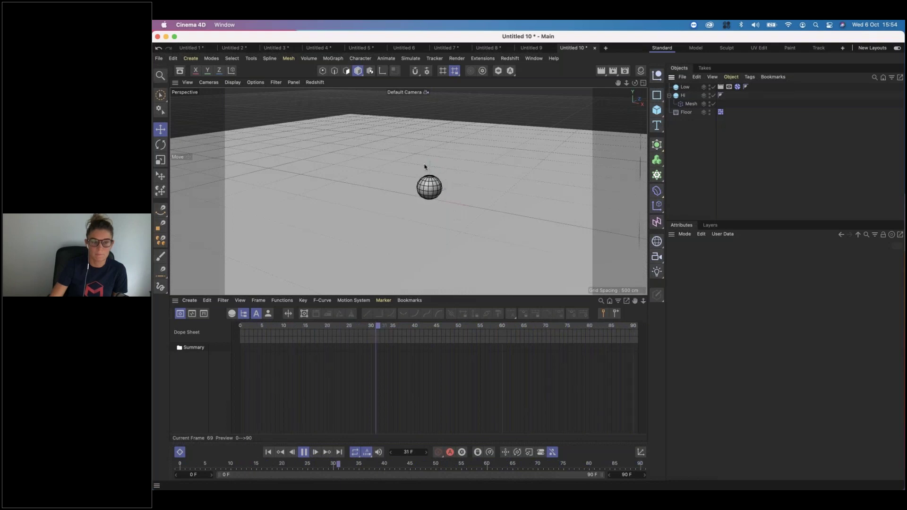
pyautogui.click(691, 104)
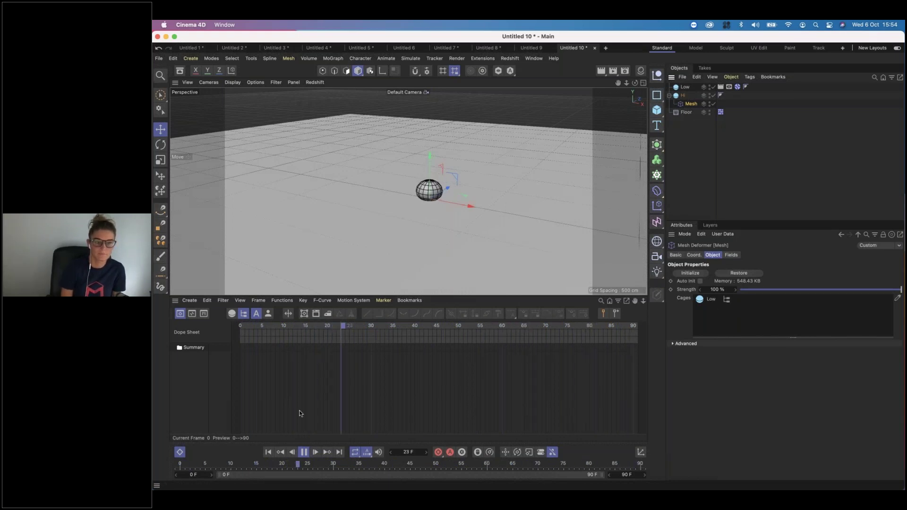
pyautogui.click(304, 453)
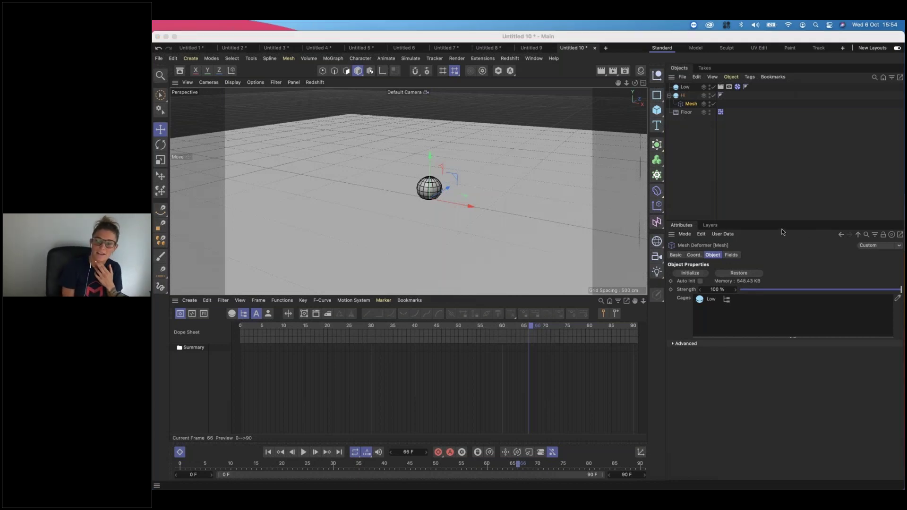
pyautogui.click(710, 196)
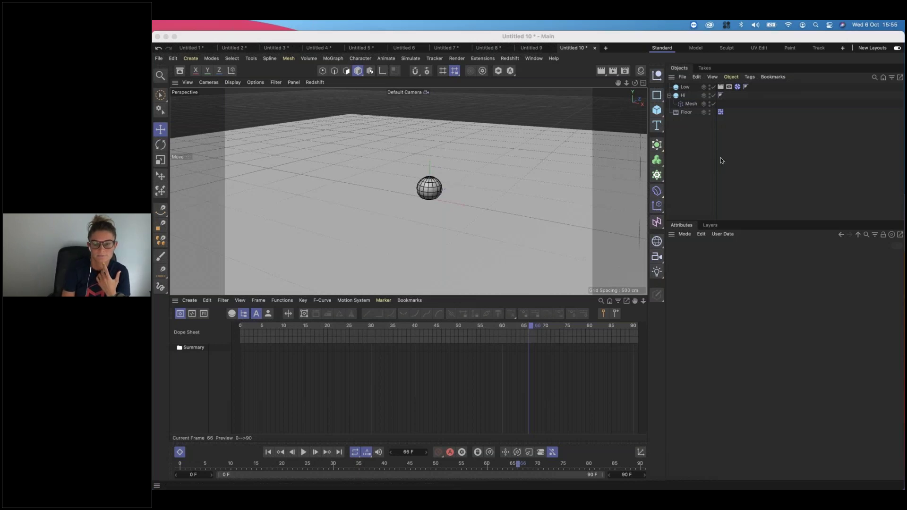
pyautogui.click(268, 452)
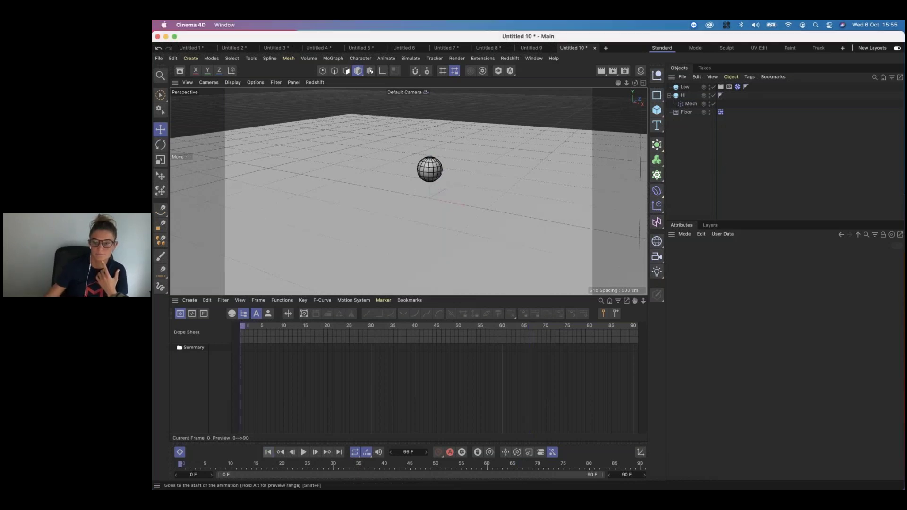
# Step: Bake all dynamics from the cache settings of the Low sphere's Dynamics Body tag
pyautogui.click(721, 87)
pyautogui.click(730, 87)
pyautogui.click(738, 87)
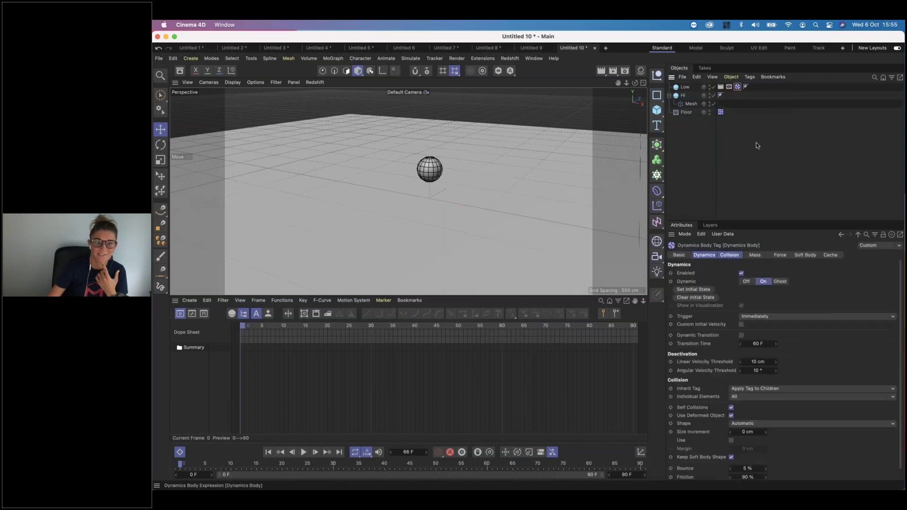
pyautogui.click(833, 255)
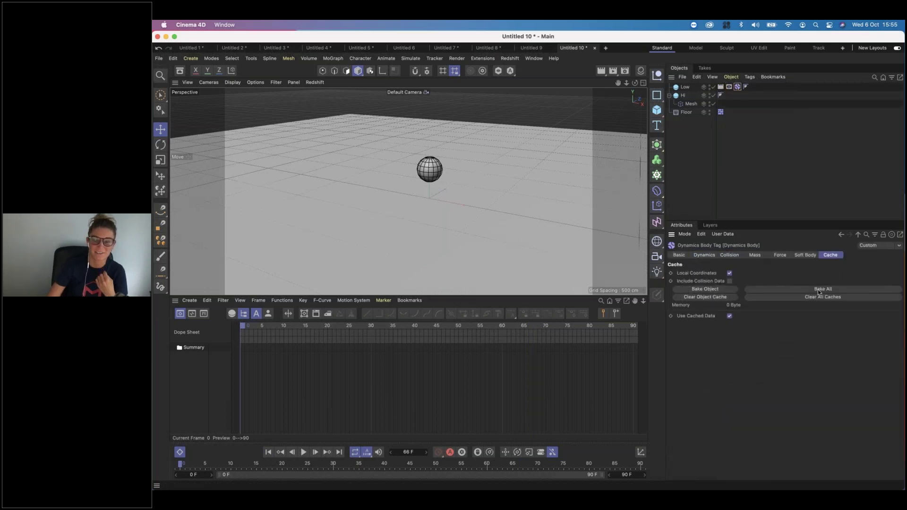
pyautogui.click(820, 290)
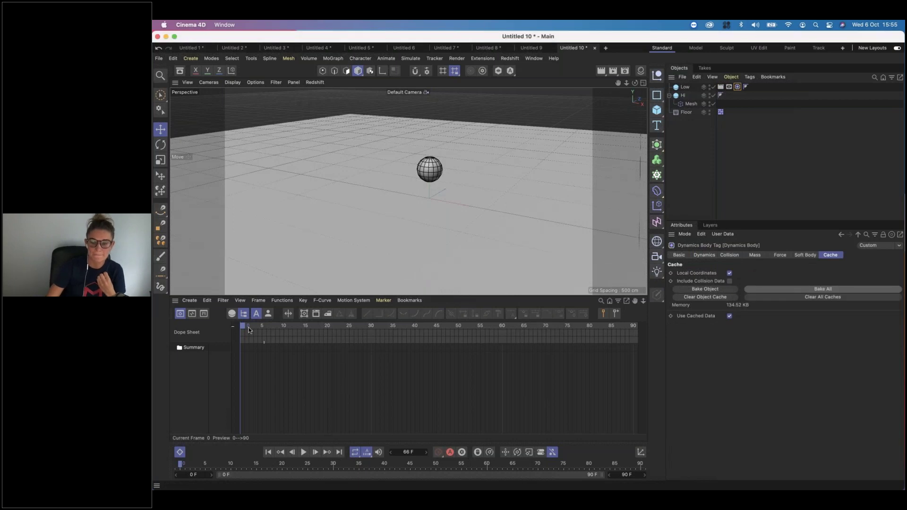
# Step: Scrub through the baked simulation and play it back with the Low sphere hidden
pyautogui.moveTo(280, 326); pyautogui.dragTo(240, 331)
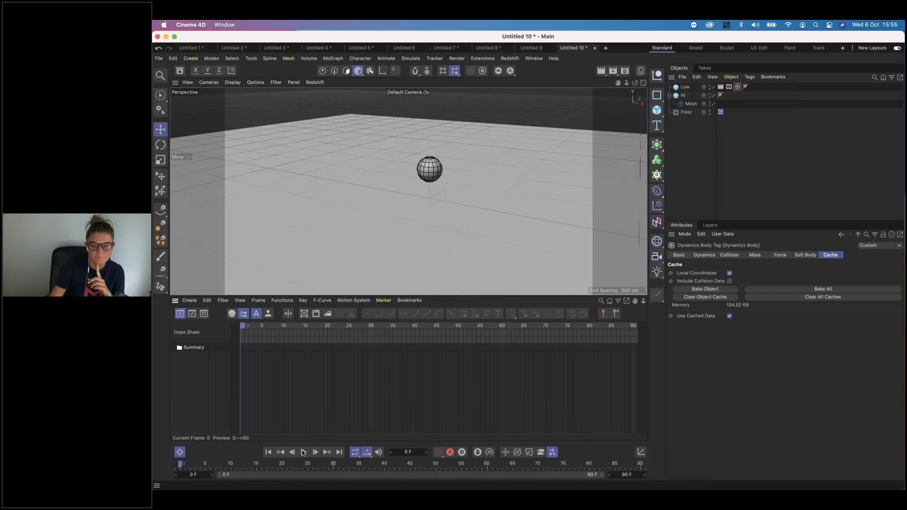
pyautogui.click(303, 453)
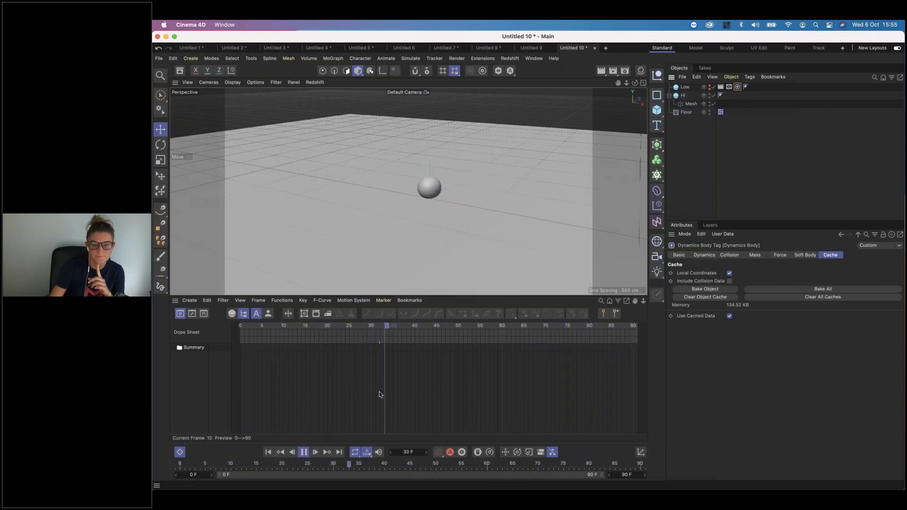
pyautogui.click(305, 452)
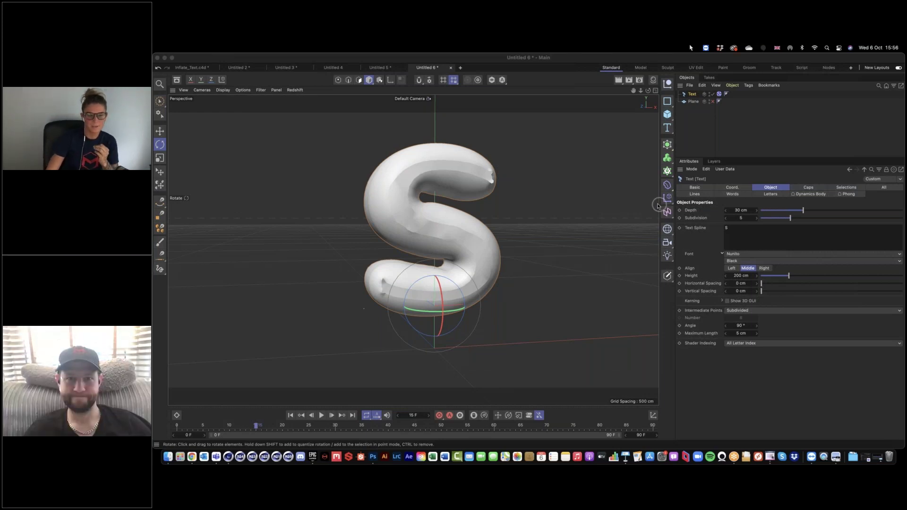
# Step: Switch to the Keynote presentation, start the slideshow at "Let's get started!" and advance to the "Next Week" MoGraph slide
pyautogui.click(551, 261)
pyautogui.click(877, 459)
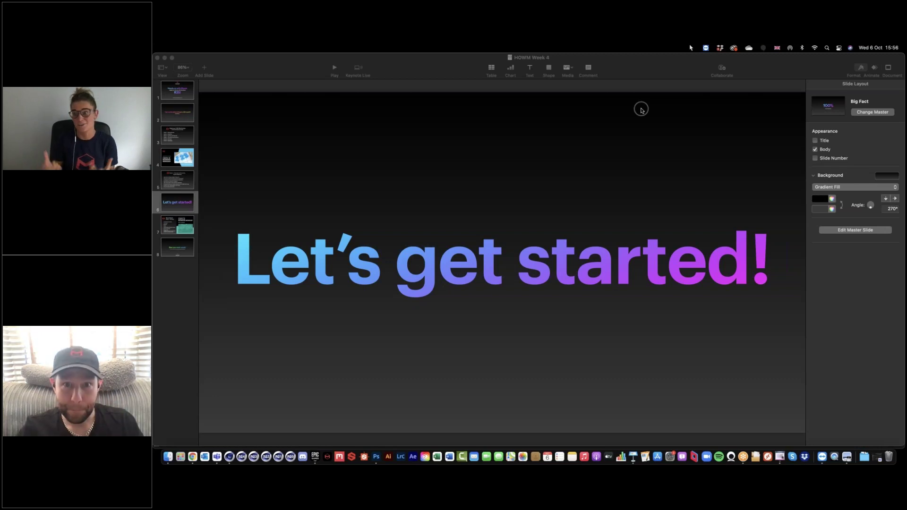
pyautogui.click(330, 70)
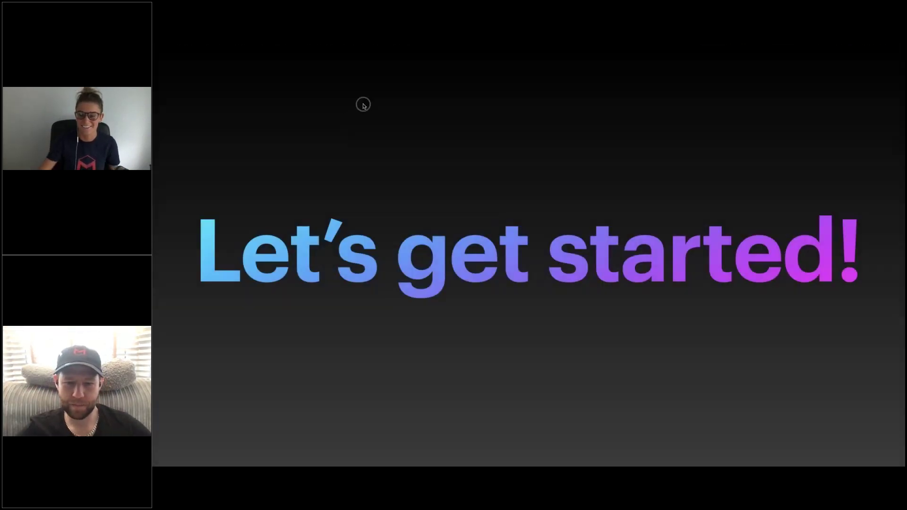
pyautogui.click(363, 105)
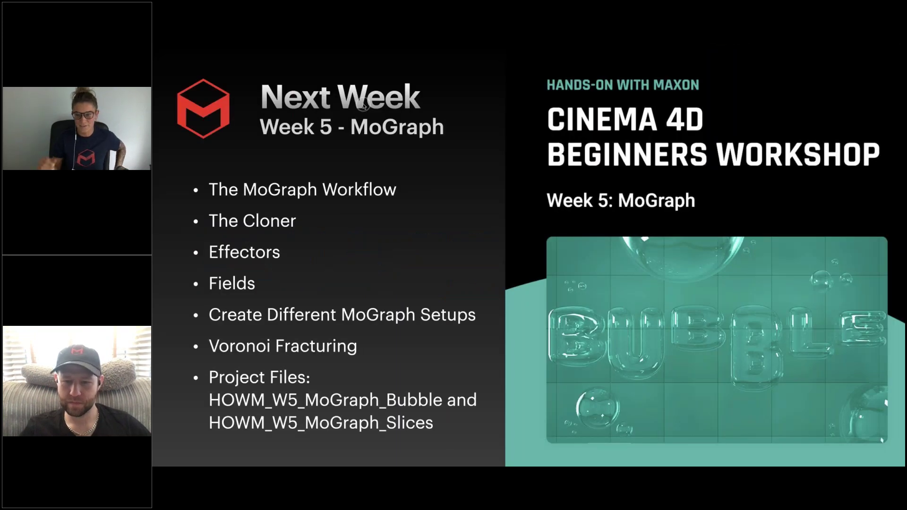